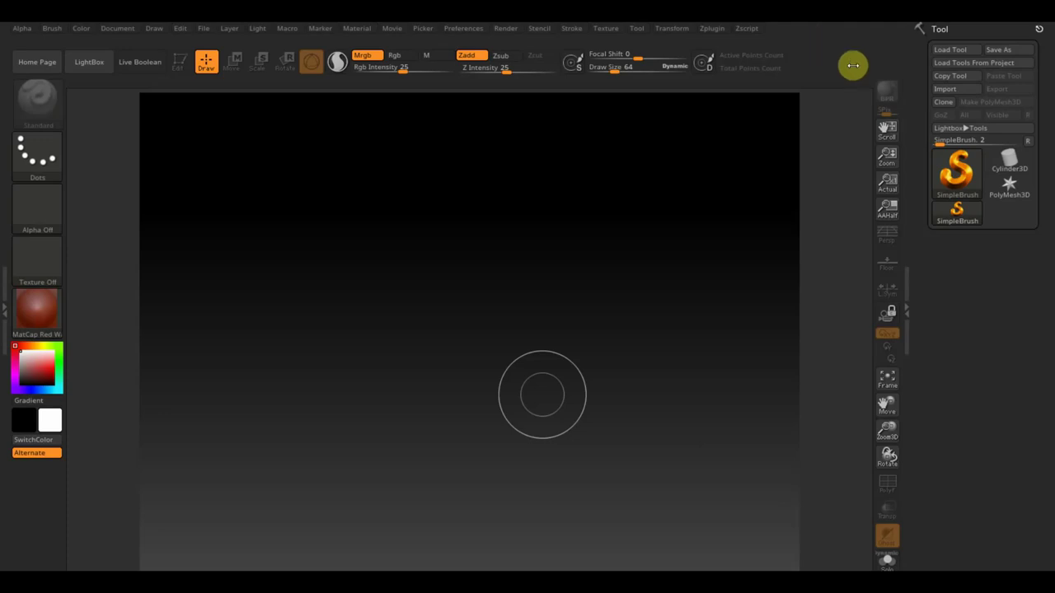
Step: Draw a Cylinder3D primitive on the canvas and put it into Edit mode
{"action": "left_click", "coordinate": [956, 202]}
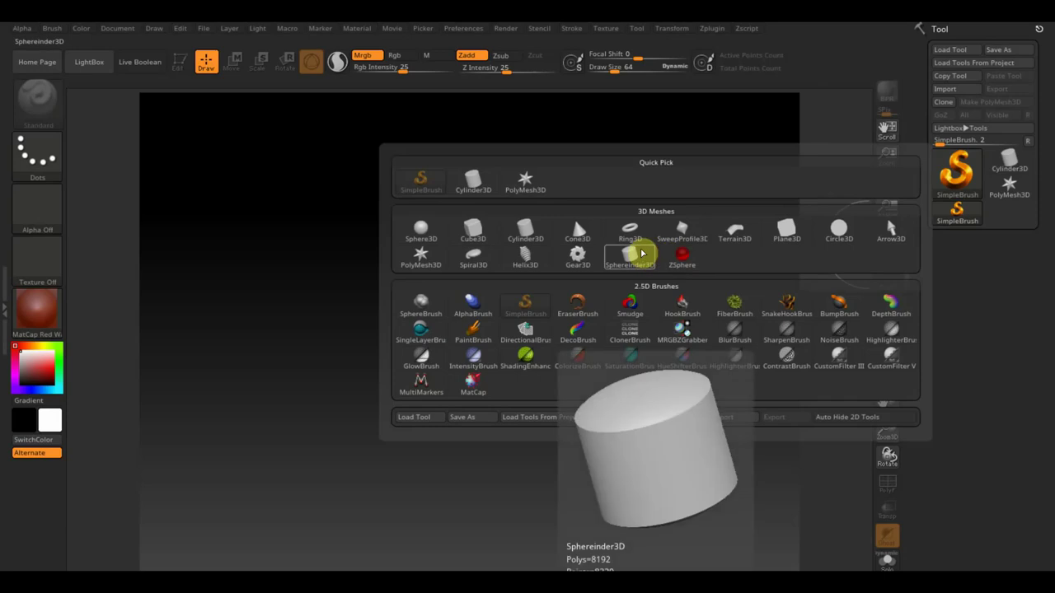
{"action": "mouse_move", "coordinate": [629, 257]}
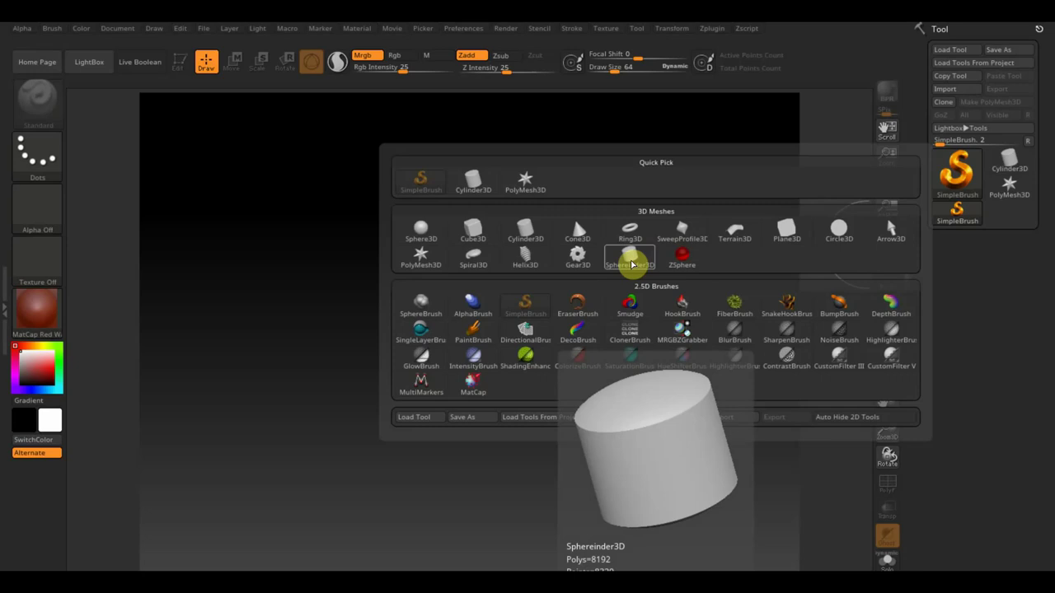
{"action": "left_click", "coordinate": [530, 236]}
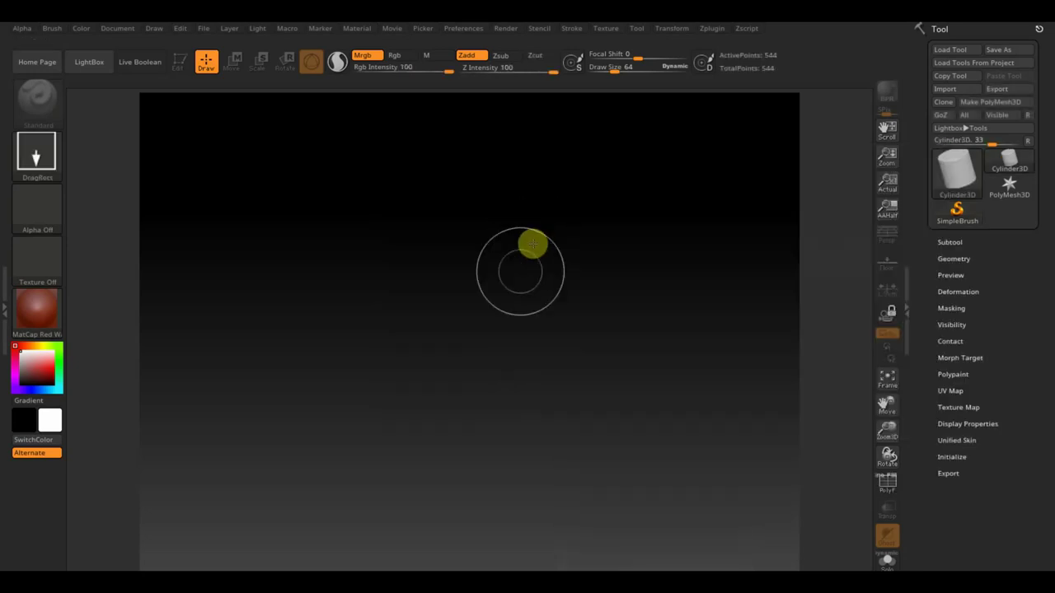
{"action": "left_click_drag", "start_coordinate": [480, 285], "coordinate": [482, 400]}
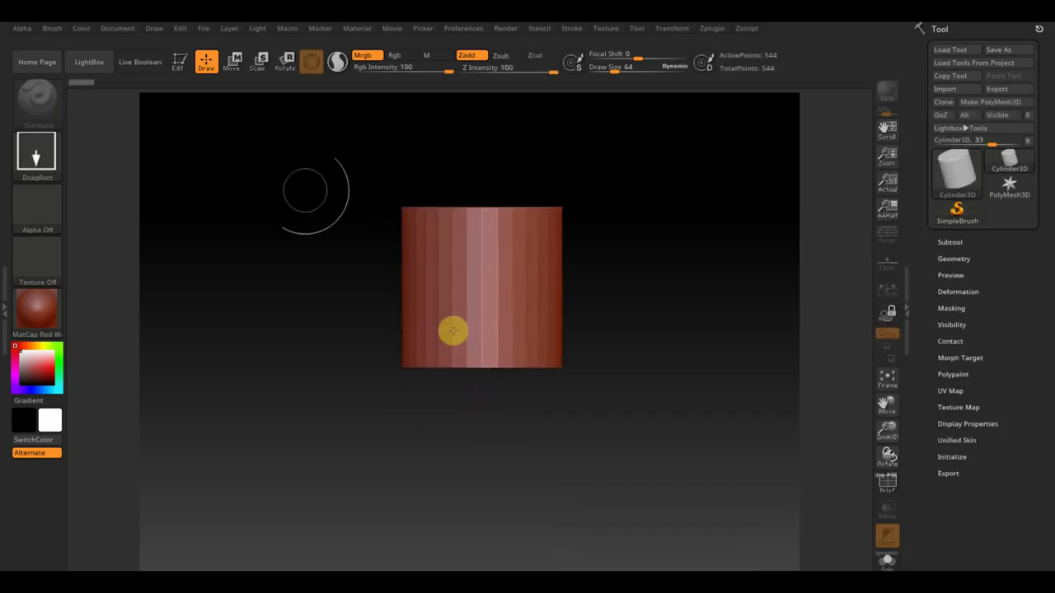
{"action": "left_click", "coordinate": [185, 62]}
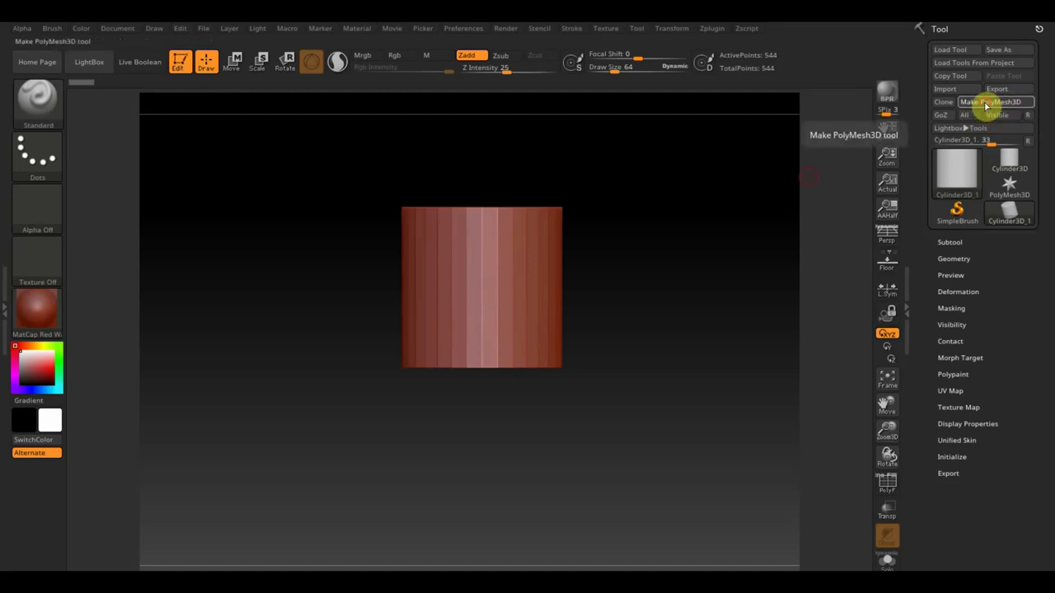
Step: Convert the cylinder into the PolyMesh3D tool PM3D_Cylinder3D_1 with 482 points
{"action": "left_click", "coordinate": [985, 105]}
{"action": "scroll", "coordinate": [1020, 387], "scroll_direction": "down", "scroll_amount": 5}
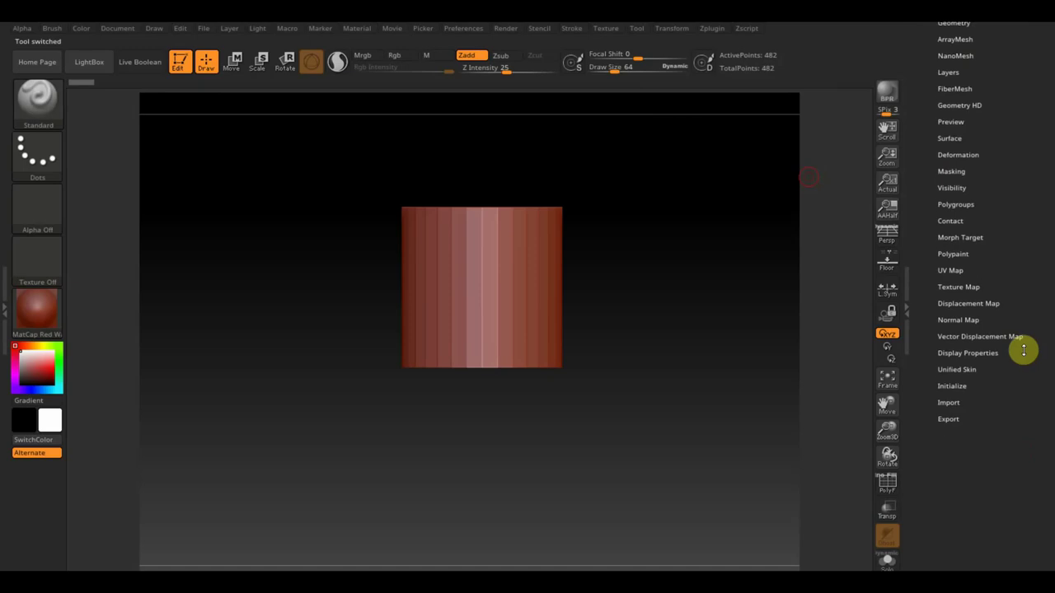
{"action": "scroll", "coordinate": [1023, 350], "scroll_direction": "up", "scroll_amount": 3}
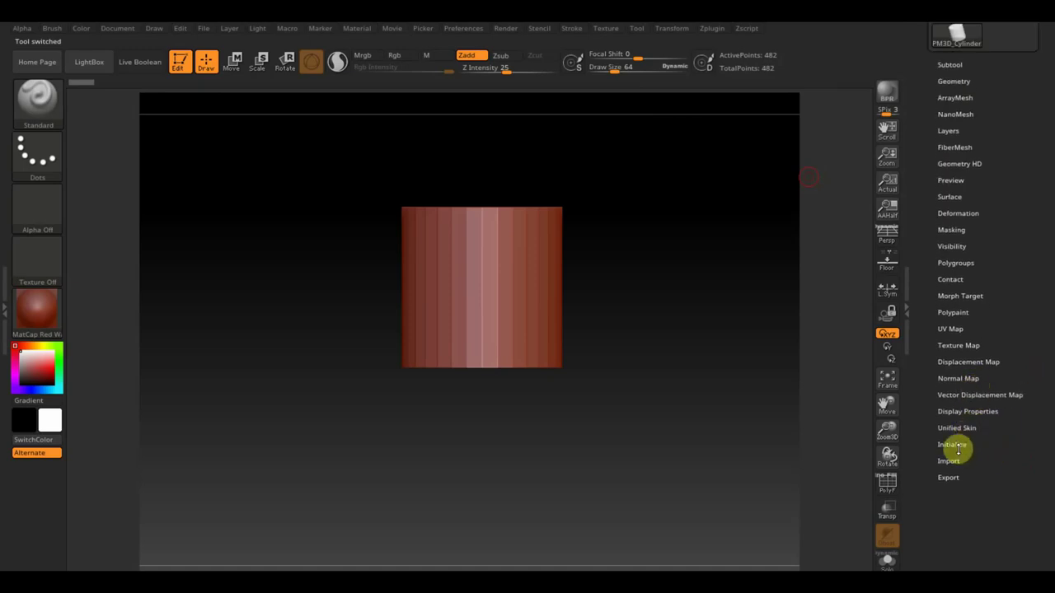
Step: Look through the Initialize, Unified Skin and Import subpalettes of the cylinder tool
{"action": "left_click", "coordinate": [956, 445]}
{"action": "left_click", "coordinate": [966, 427]}
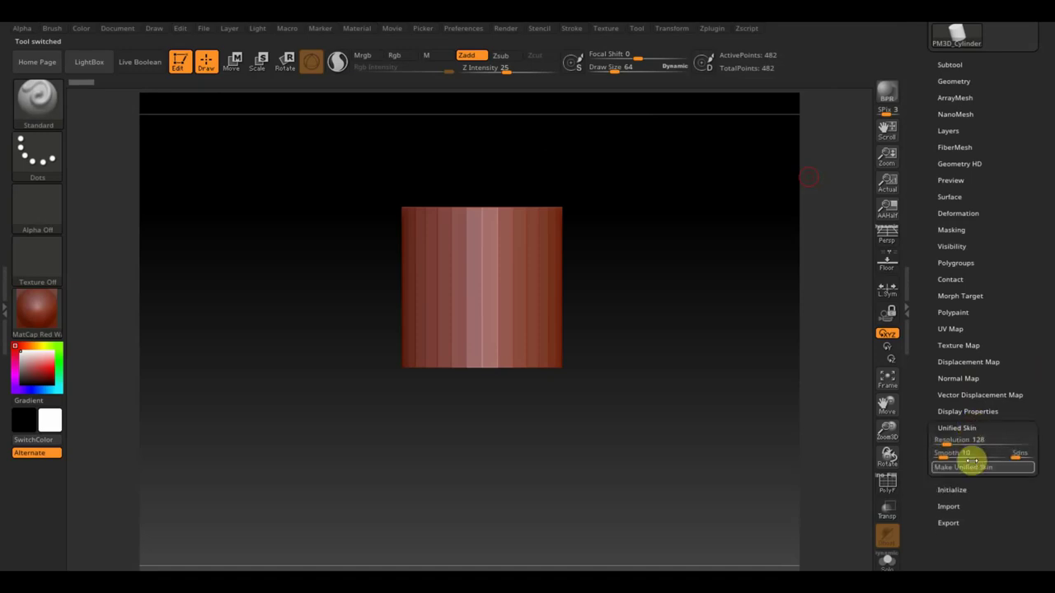
{"action": "left_click", "coordinate": [965, 428]}
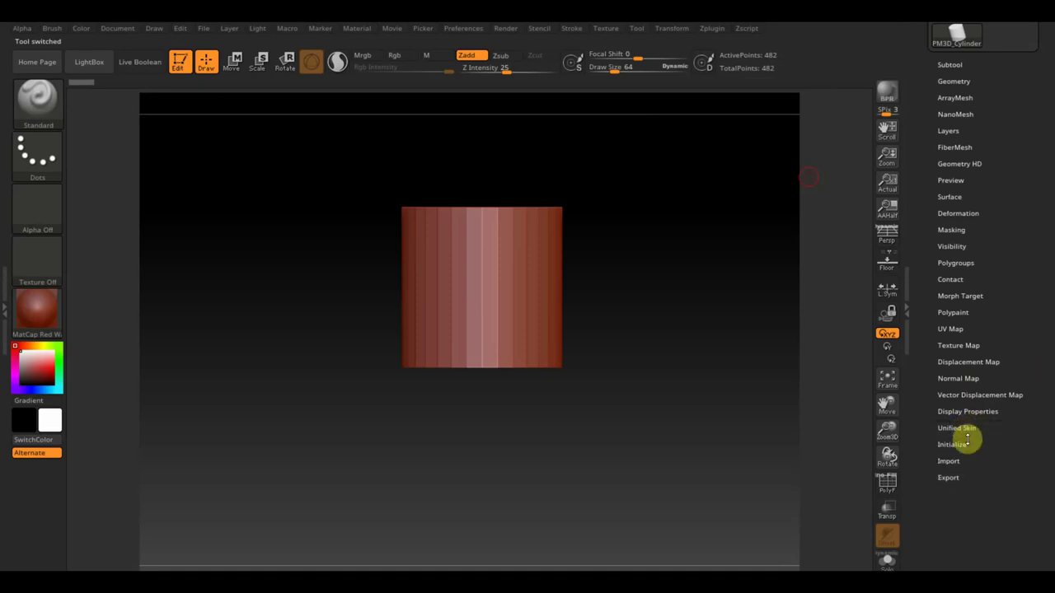
{"action": "left_click", "coordinate": [959, 460]}
{"action": "left_click", "coordinate": [959, 461]}
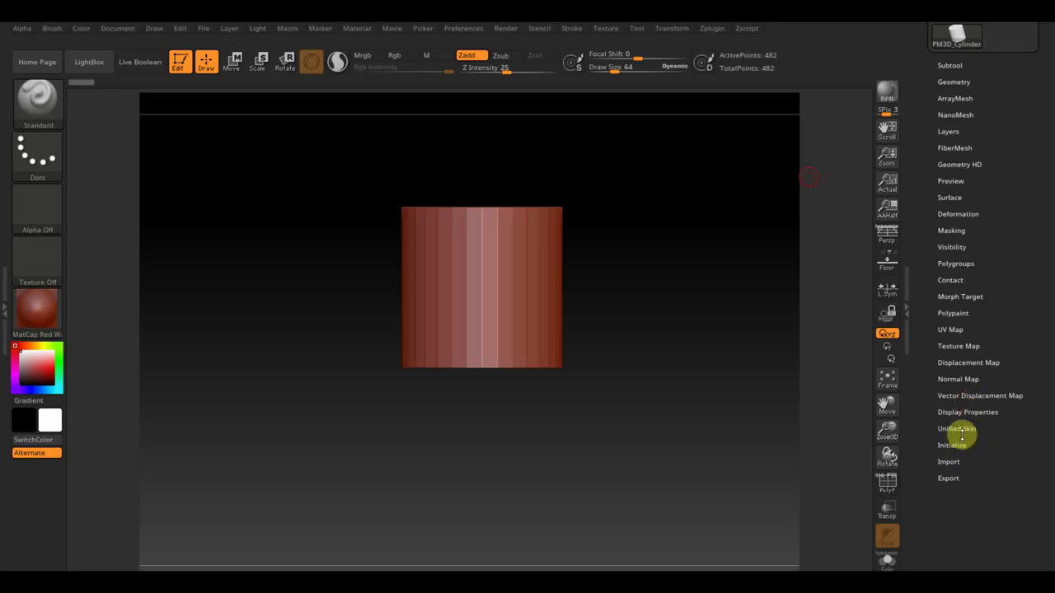
{"action": "left_click", "coordinate": [961, 429]}
{"action": "scroll", "coordinate": [1007, 223], "scroll_direction": "up", "scroll_amount": 5}
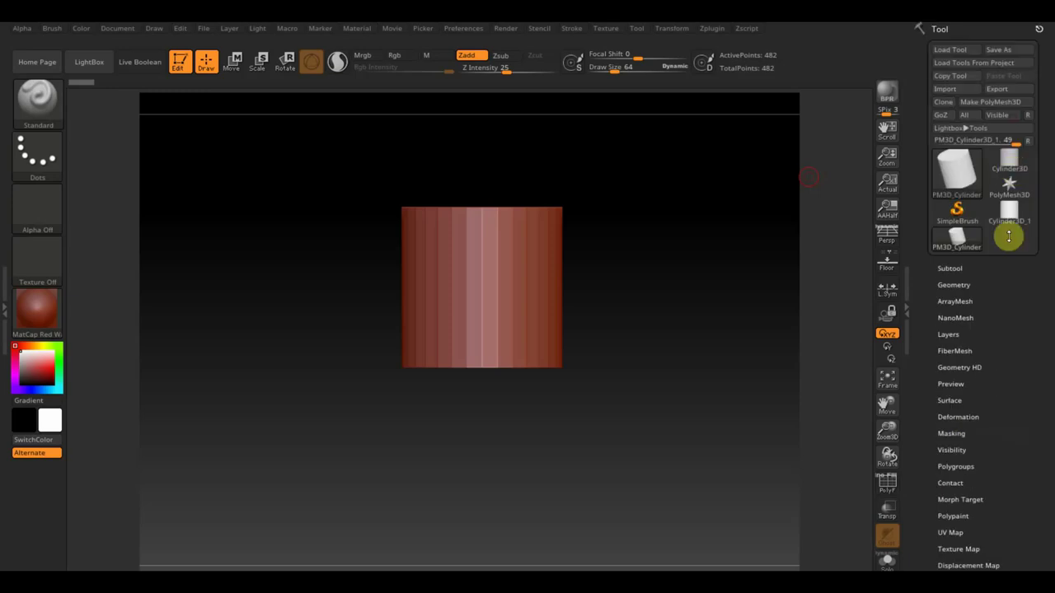
{"action": "left_click", "coordinate": [956, 169]}
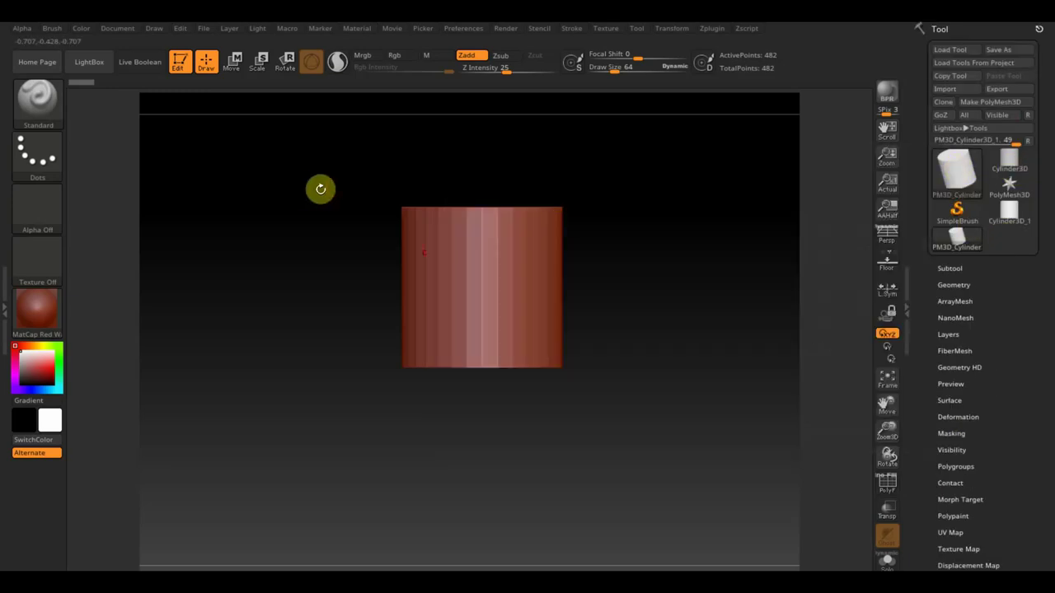
{"action": "key", "text": "ctrl"}
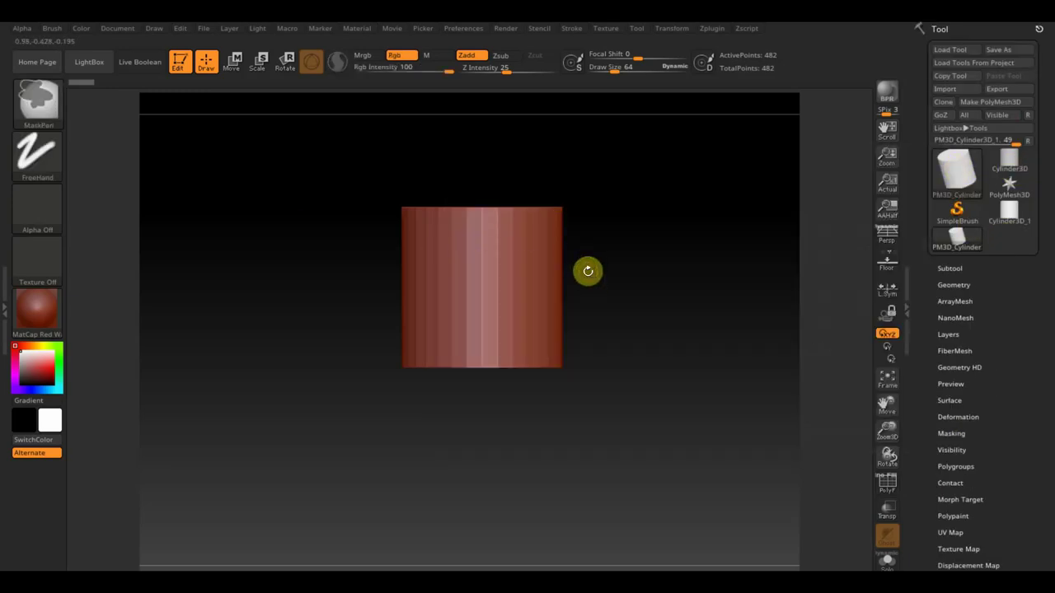
Step: Clear the canvas and redraw the original Cylinder3D_1 primitive in Edit mode
{"action": "left_click", "coordinate": [177, 61]}
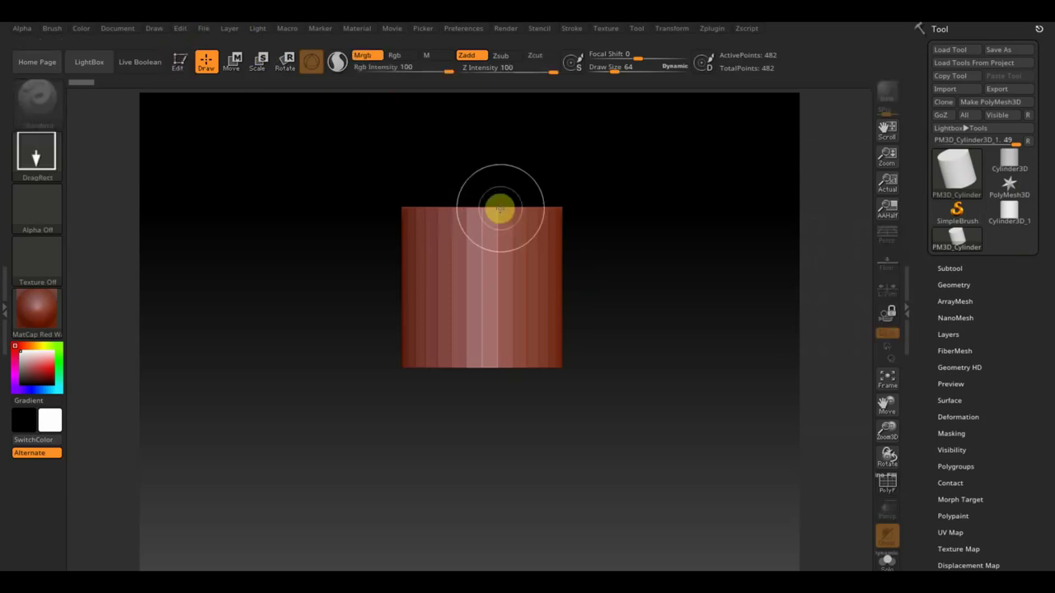
{"action": "key", "text": "ctrl+n"}
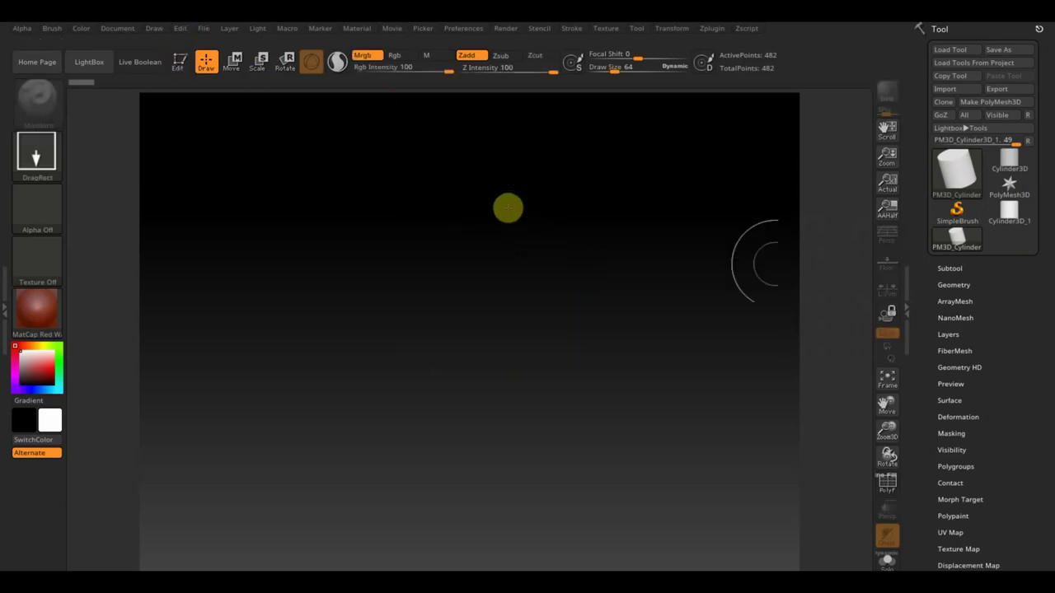
{"action": "left_click", "coordinate": [964, 167]}
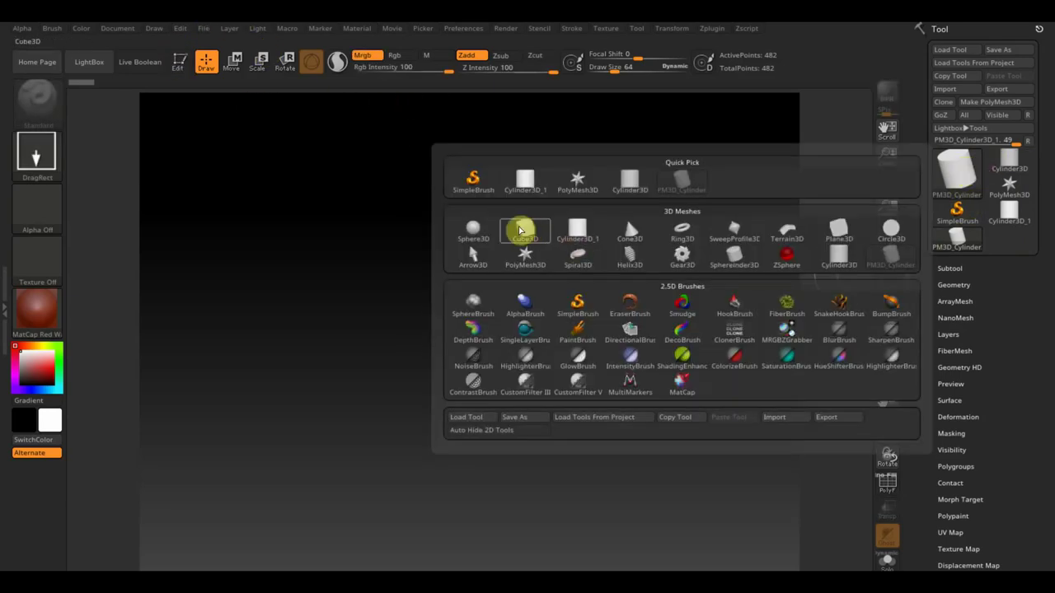
{"action": "left_click", "coordinate": [576, 230]}
{"action": "left_click_drag", "start_coordinate": [487, 291], "coordinate": [485, 423]}
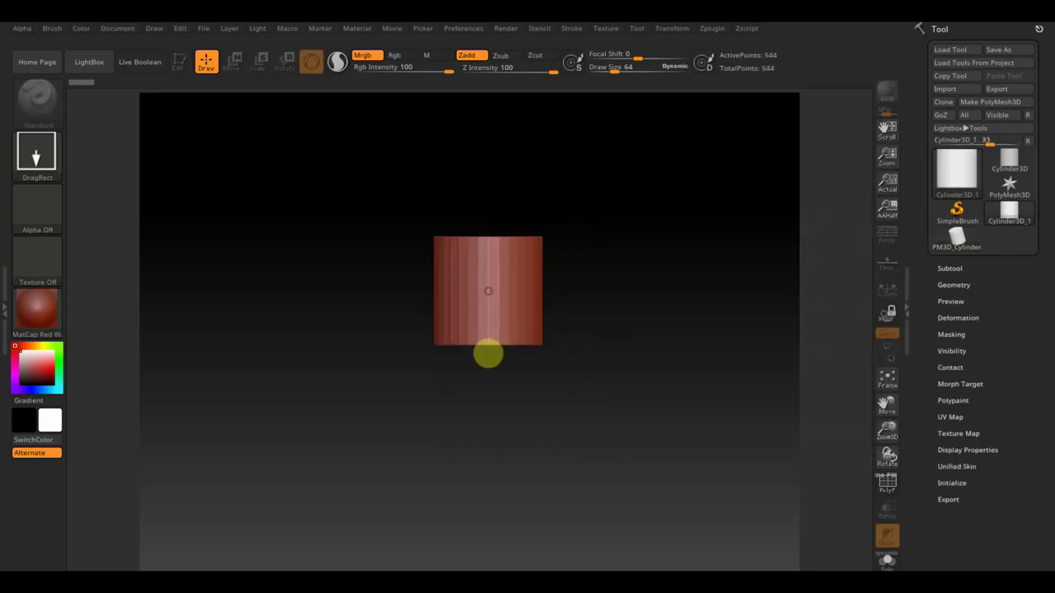
{"action": "left_click", "coordinate": [179, 61]}
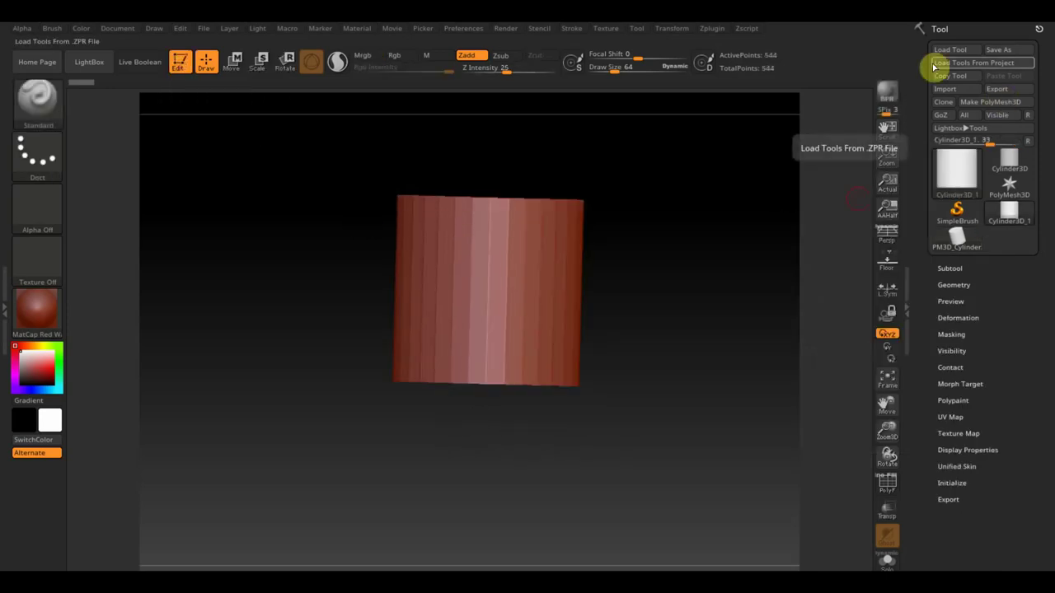
Step: In Initialize, flatten the cylinder to Z Size 10 with HDivide 51
{"action": "left_click", "coordinate": [960, 484]}
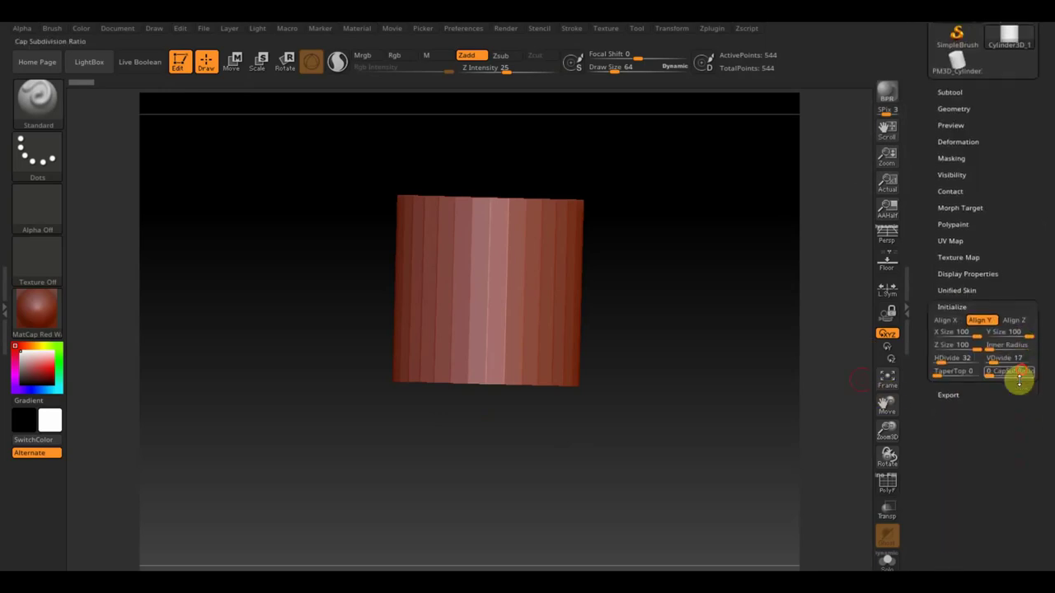
{"action": "scroll", "coordinate": [1021, 408], "scroll_direction": "down", "scroll_amount": 1}
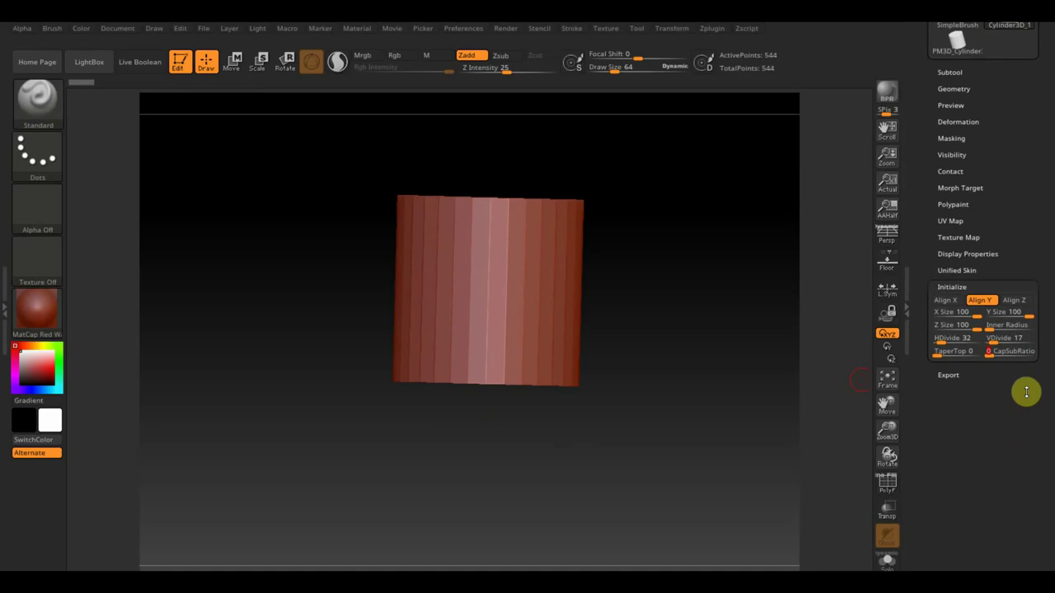
{"action": "left_click_drag", "start_coordinate": [713, 262], "coordinate": [679, 298]}
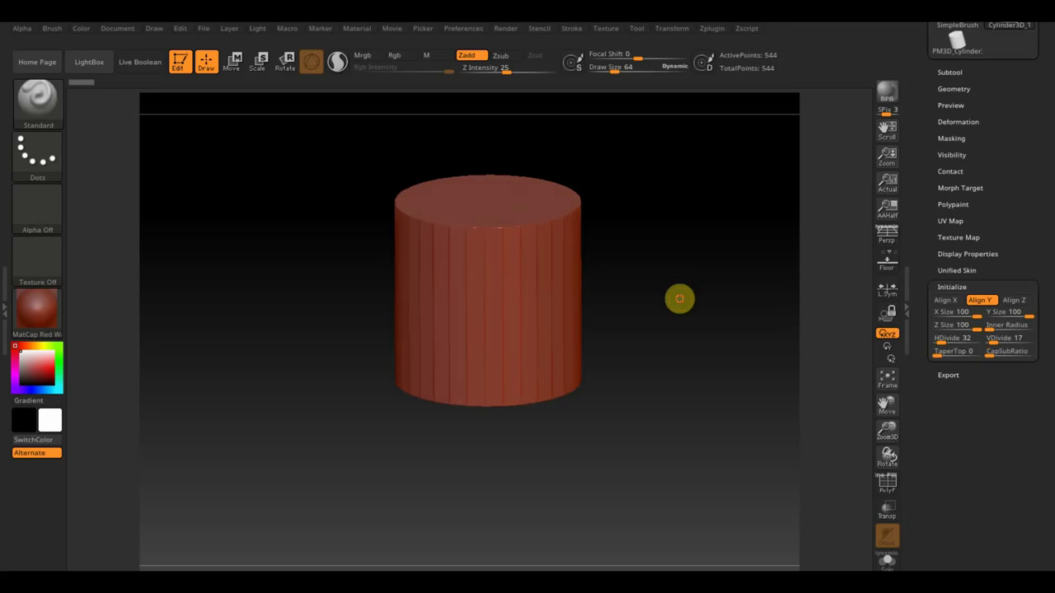
{"action": "mouse_move", "coordinate": [947, 324]}
{"action": "left_mouse_down"}
{"action": "mouse_move", "coordinate": [970, 328]}
{"action": "mouse_move", "coordinate": [941, 334]}
{"action": "left_mouse_up"}
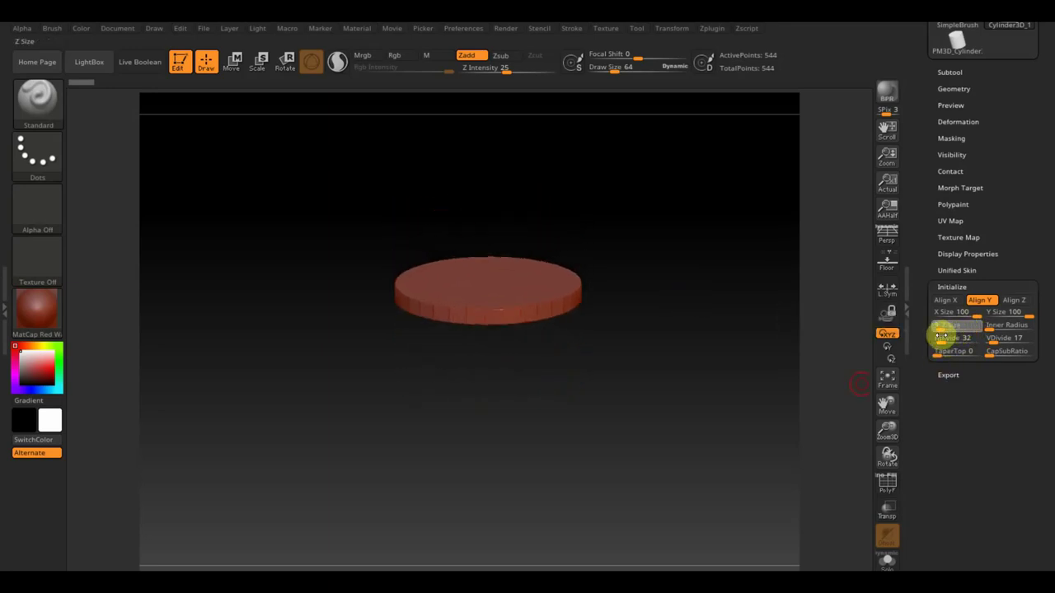
{"action": "left_click_drag", "start_coordinate": [941, 333], "coordinate": [939, 335]}
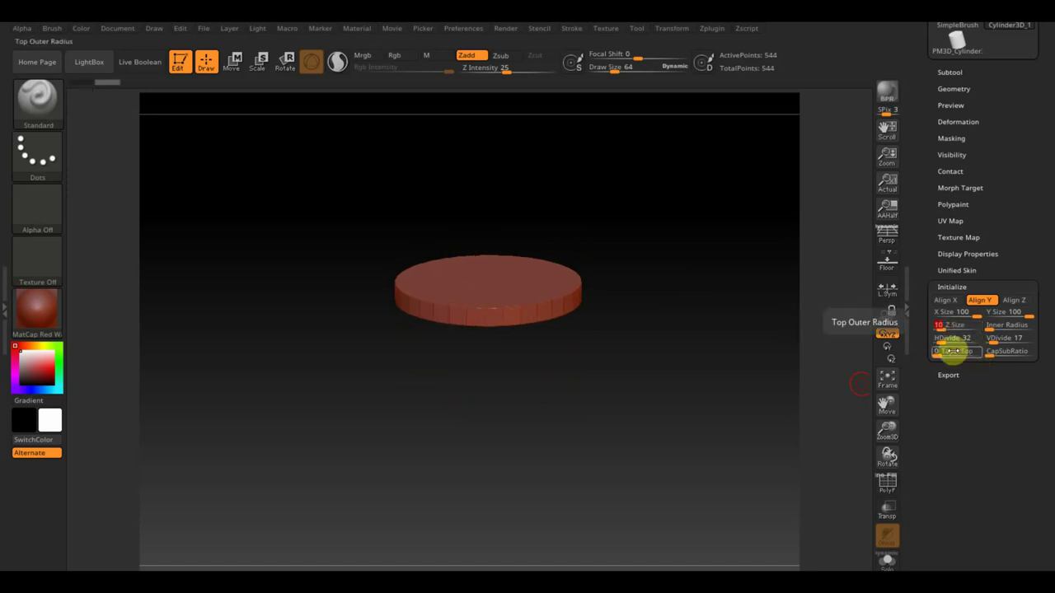
{"action": "left_click_drag", "start_coordinate": [944, 341], "coordinate": [949, 341]}
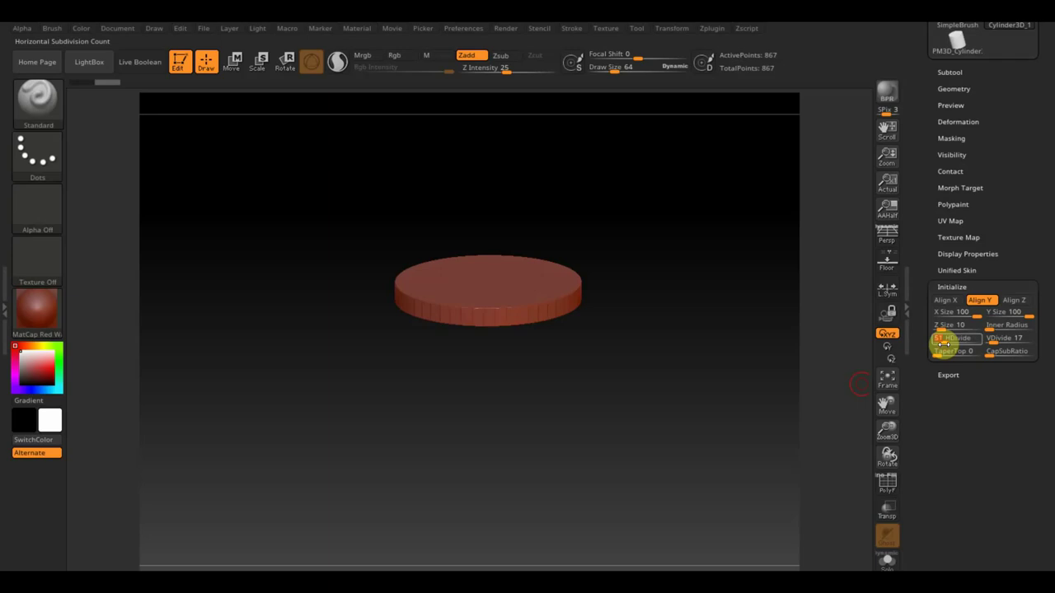
{"action": "left_click_drag", "start_coordinate": [942, 352], "coordinate": [937, 352]}
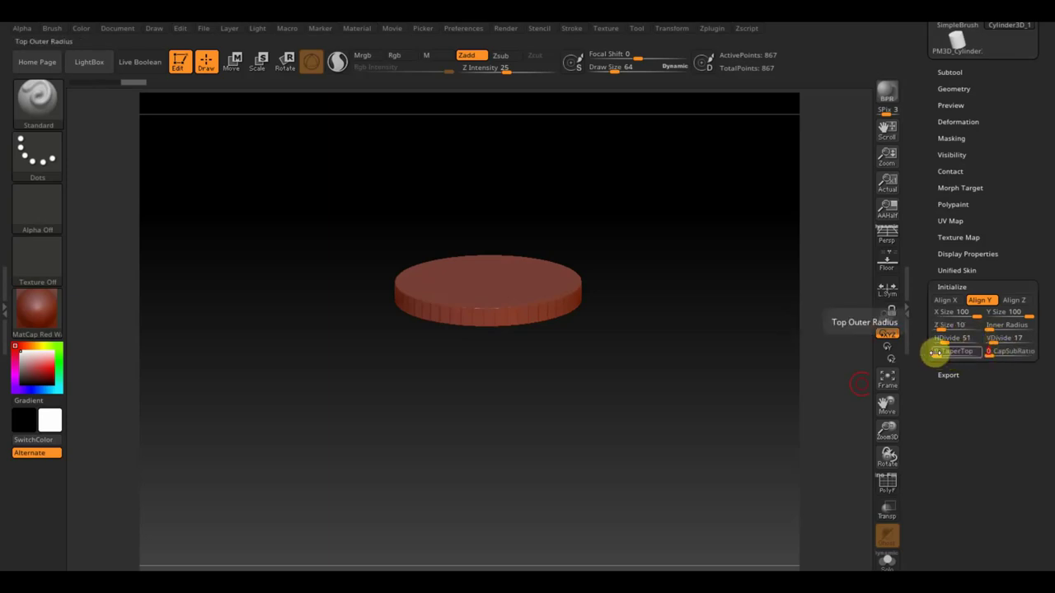
Step: Set TaperTop to 29 and Z Size to 17 for a shallow pan base
{"action": "left_click_drag", "start_coordinate": [935, 353], "coordinate": [950, 355]}
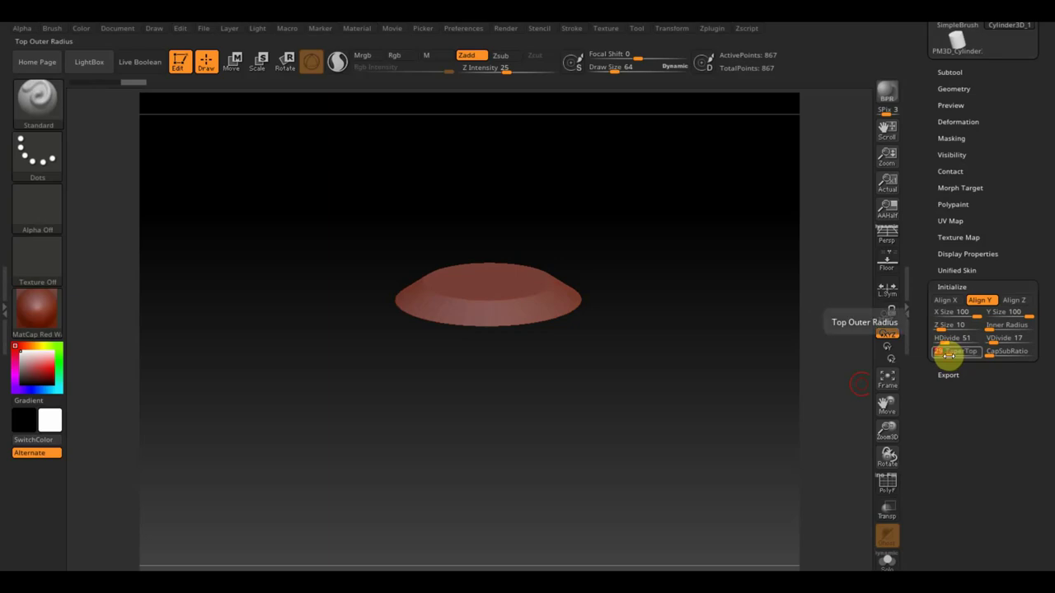
{"action": "left_click_drag", "start_coordinate": [683, 405], "coordinate": [659, 243]}
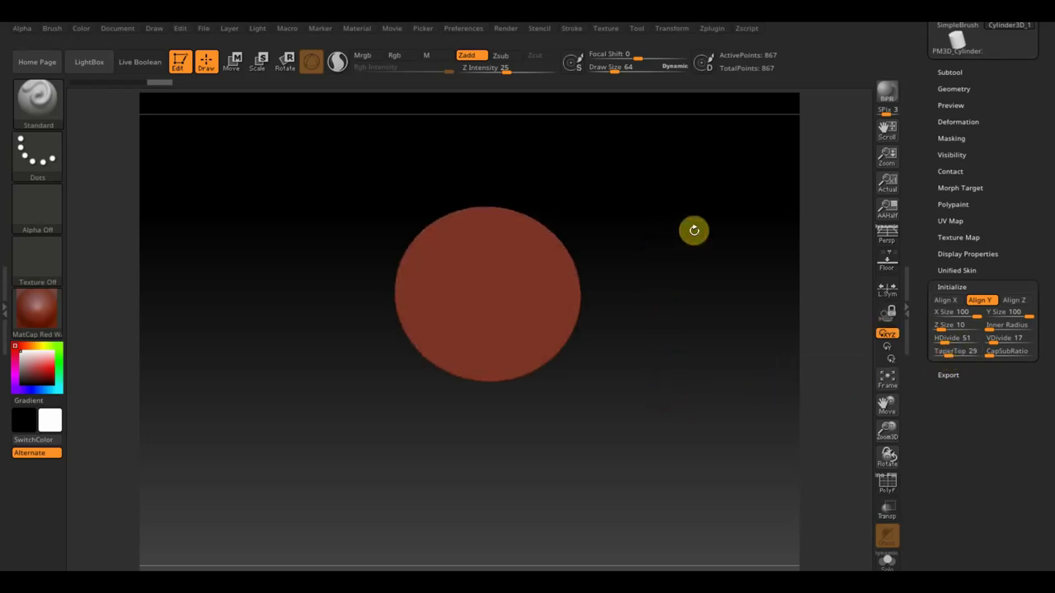
{"action": "mouse_move", "coordinate": [693, 230]}
{"action": "left_mouse_down"}
{"action": "mouse_move", "coordinate": [685, 361]}
{"action": "mouse_move", "coordinate": [692, 376]}
{"action": "mouse_move", "coordinate": [687, 256]}
{"action": "mouse_move", "coordinate": [725, 259]}
{"action": "mouse_move", "coordinate": [696, 396]}
{"action": "mouse_move", "coordinate": [722, 398]}
{"action": "mouse_move", "coordinate": [668, 349]}
{"action": "mouse_move", "coordinate": [681, 299]}
{"action": "mouse_move", "coordinate": [657, 169]}
{"action": "mouse_move", "coordinate": [635, 268]}
{"action": "mouse_move", "coordinate": [650, 332]}
{"action": "mouse_move", "coordinate": [626, 407]}
{"action": "mouse_move", "coordinate": [645, 497]}
{"action": "mouse_move", "coordinate": [652, 386]}
{"action": "mouse_move", "coordinate": [661, 450]}
{"action": "mouse_move", "coordinate": [689, 350]}
{"action": "left_mouse_up"}
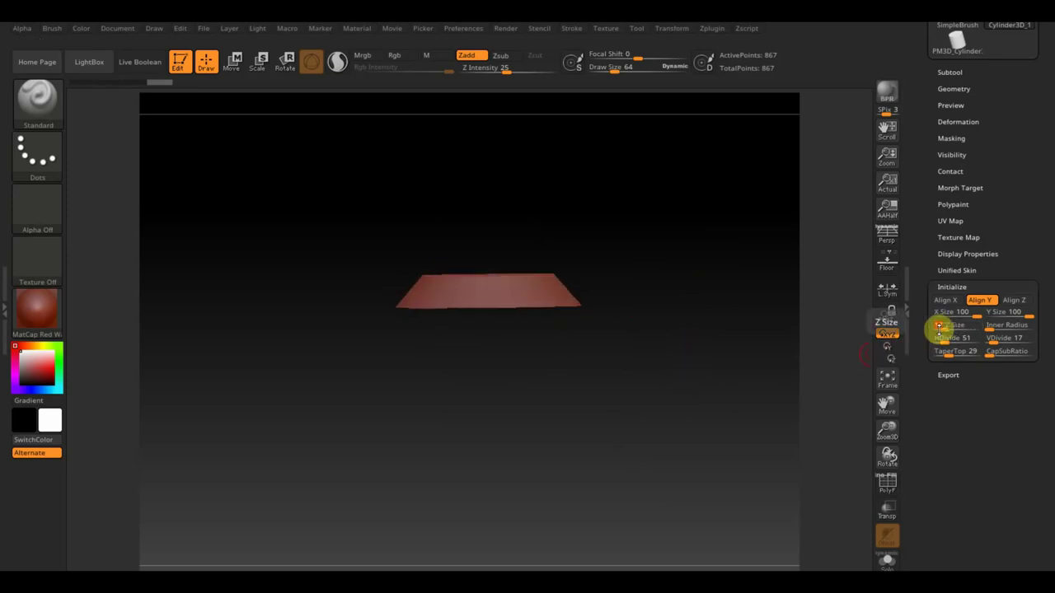
{"action": "left_click", "coordinate": [942, 326]}
{"action": "mouse_move", "coordinate": [694, 358]}
{"action": "left_mouse_down"}
{"action": "mouse_move", "coordinate": [687, 419]}
{"action": "mouse_move", "coordinate": [639, 354]}
{"action": "mouse_move", "coordinate": [657, 226]}
{"action": "mouse_move", "coordinate": [566, 316]}
{"action": "mouse_move", "coordinate": [602, 370]}
{"action": "mouse_move", "coordinate": [590, 404]}
{"action": "mouse_move", "coordinate": [643, 356]}
{"action": "mouse_move", "coordinate": [635, 368]}
{"action": "mouse_move", "coordinate": [689, 275]}
{"action": "mouse_move", "coordinate": [721, 302]}
{"action": "mouse_move", "coordinate": [699, 377]}
{"action": "left_mouse_up"}
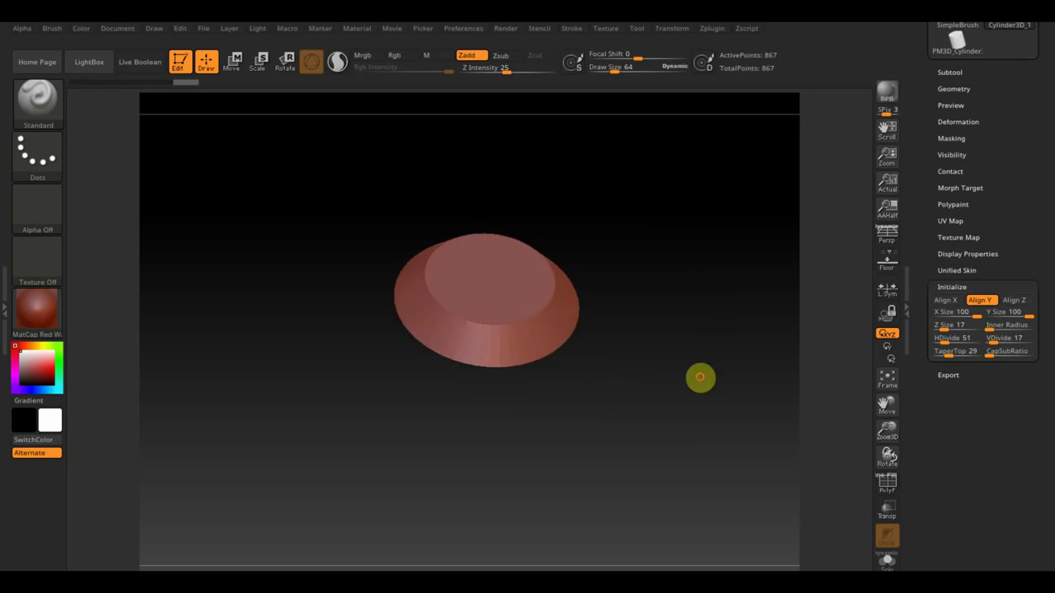
{"action": "scroll", "coordinate": [997, 182], "scroll_direction": "up", "scroll_amount": 5}
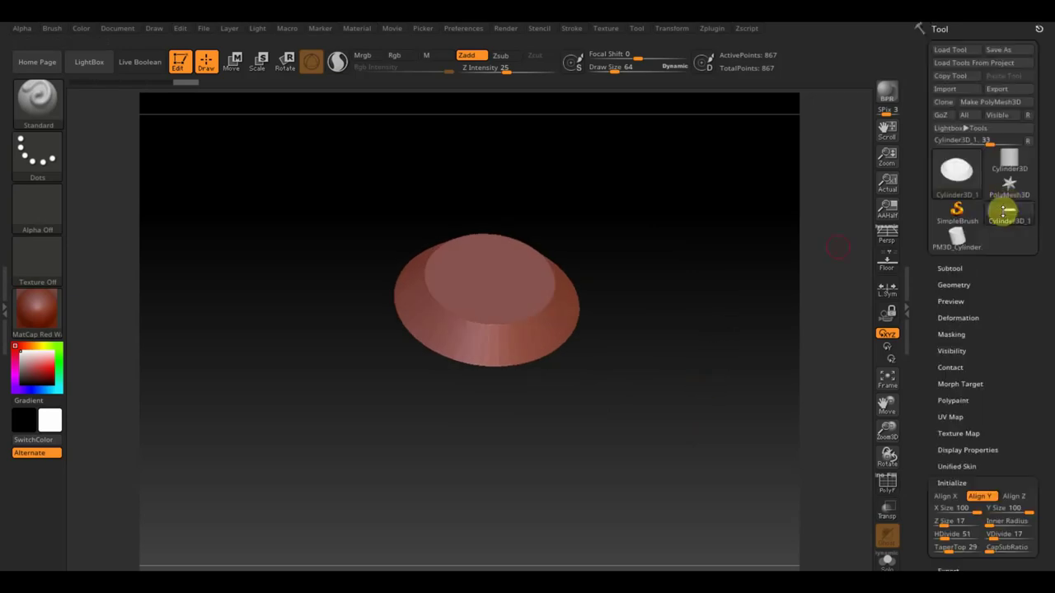
Step: Convert the tapered disc to polymesh PM3D_Cylinder3D_2 and show the floor grid
{"action": "left_click", "coordinate": [992, 103]}
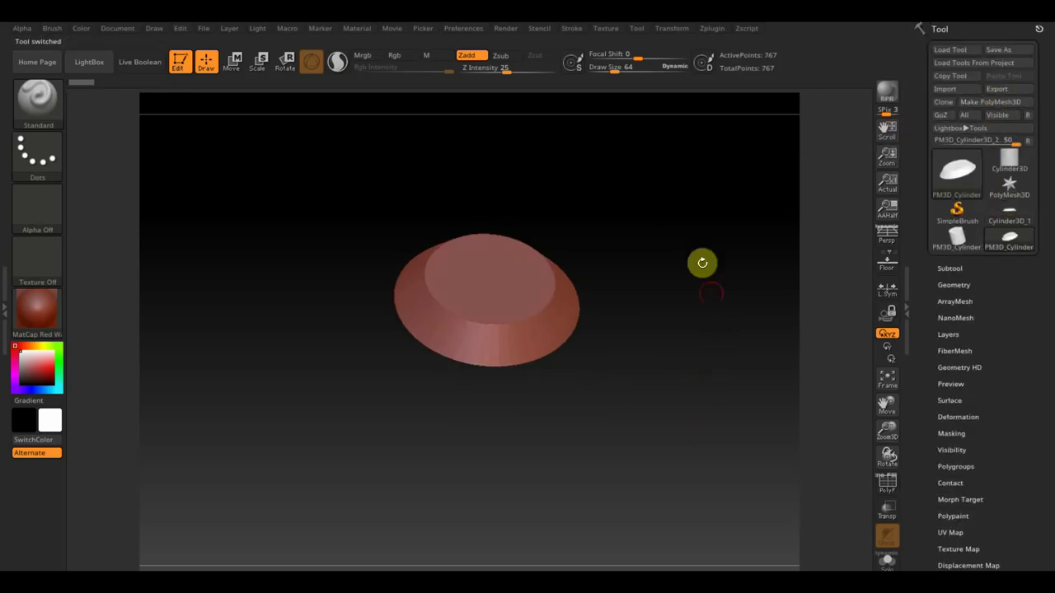
{"action": "mouse_move", "coordinate": [701, 261]}
{"action": "left_mouse_down"}
{"action": "mouse_move", "coordinate": [683, 353]}
{"action": "mouse_move", "coordinate": [674, 263]}
{"action": "mouse_move", "coordinate": [676, 377]}
{"action": "left_mouse_up"}
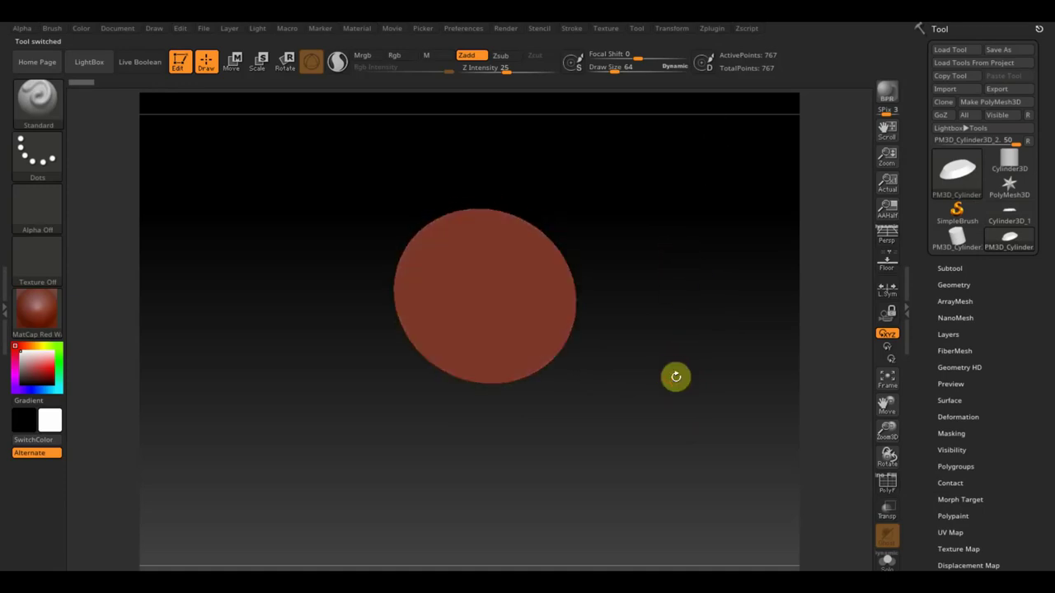
{"action": "left_click", "coordinate": [887, 264]}
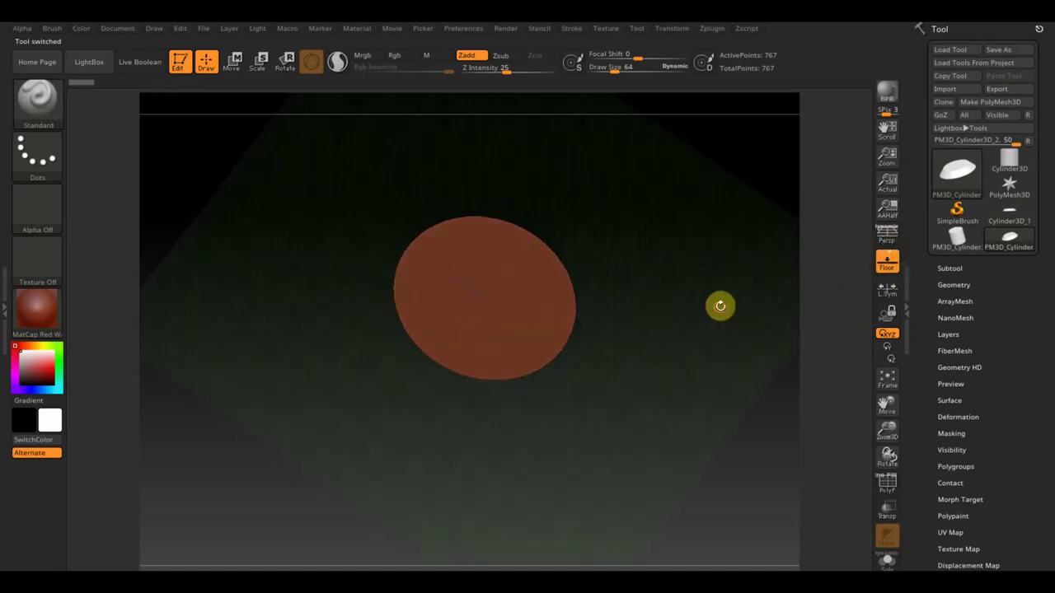
{"action": "mouse_move", "coordinate": [718, 306]}
{"action": "left_mouse_down"}
{"action": "mouse_move", "coordinate": [693, 435]}
{"action": "mouse_move", "coordinate": [692, 420]}
{"action": "left_mouse_up"}
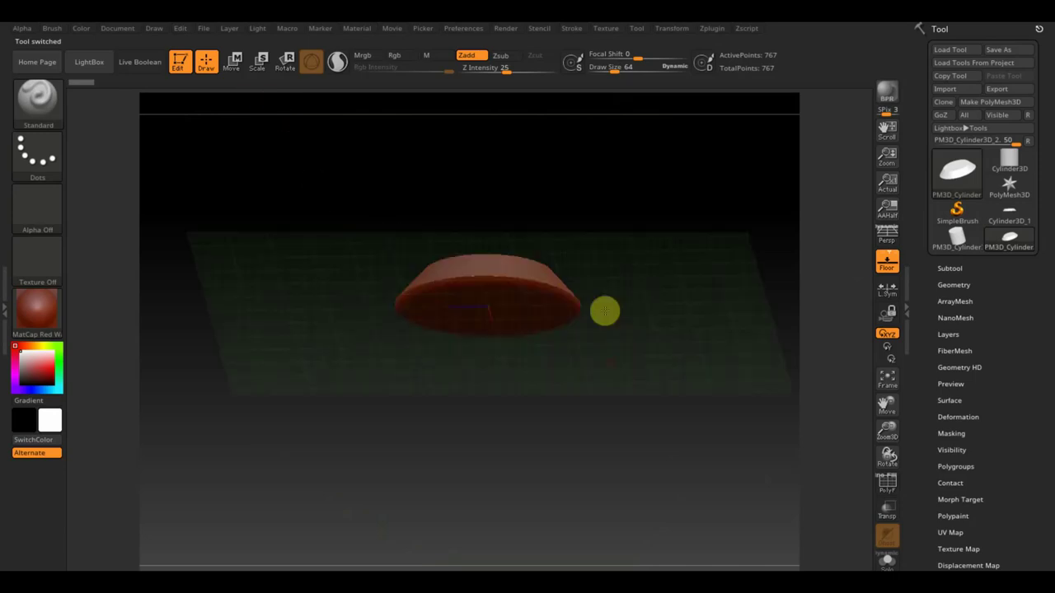
{"action": "mouse_move", "coordinate": [611, 360]}
{"action": "left_mouse_down"}
{"action": "mouse_move", "coordinate": [612, 213]}
{"action": "mouse_move", "coordinate": [669, 376]}
{"action": "mouse_move", "coordinate": [684, 327]}
{"action": "mouse_move", "coordinate": [680, 341]}
{"action": "left_mouse_up"}
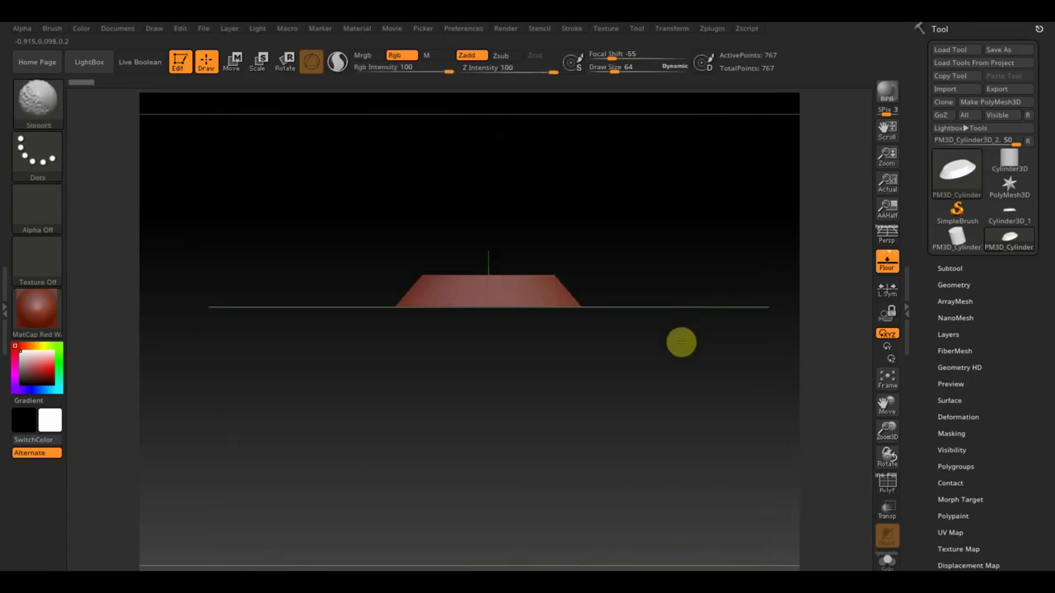
Step: DynaMesh the disc at resolution 344, giving 192,520 points
{"action": "left_click", "coordinate": [955, 284]}
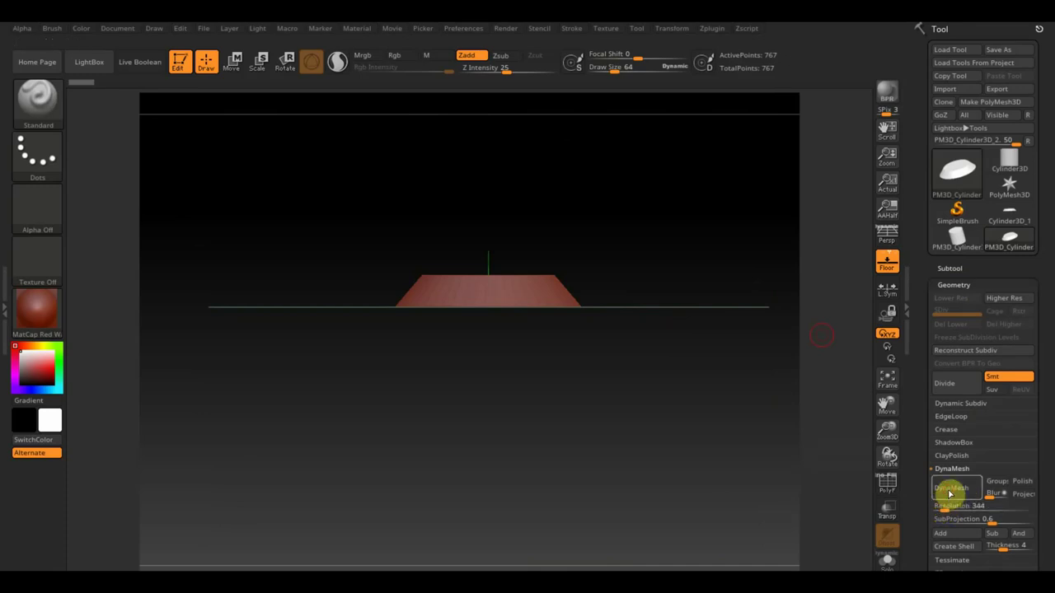
{"action": "left_click", "coordinate": [950, 489]}
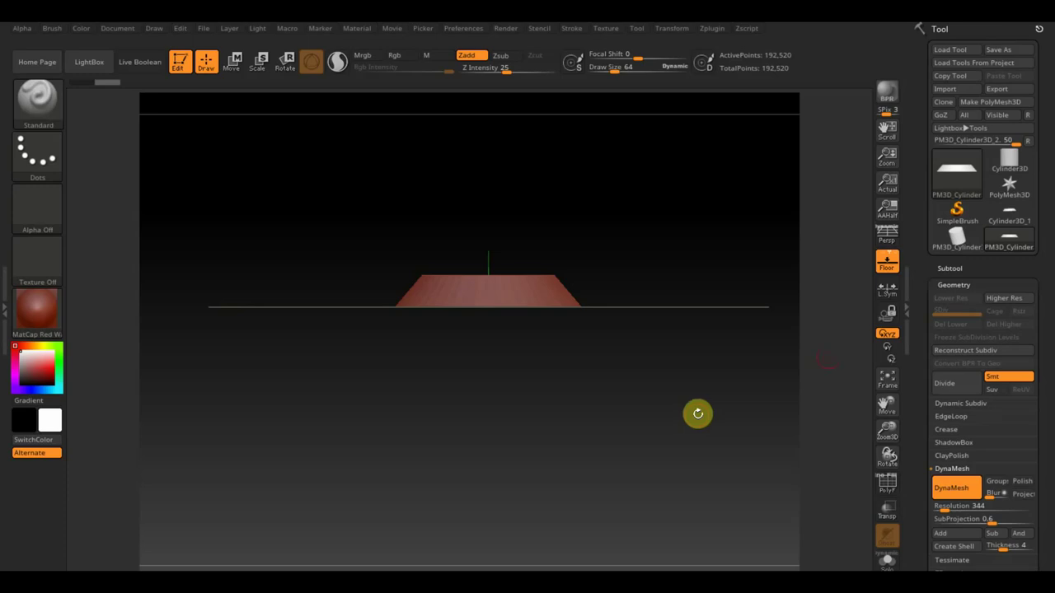
{"action": "left_click", "coordinate": [953, 268]}
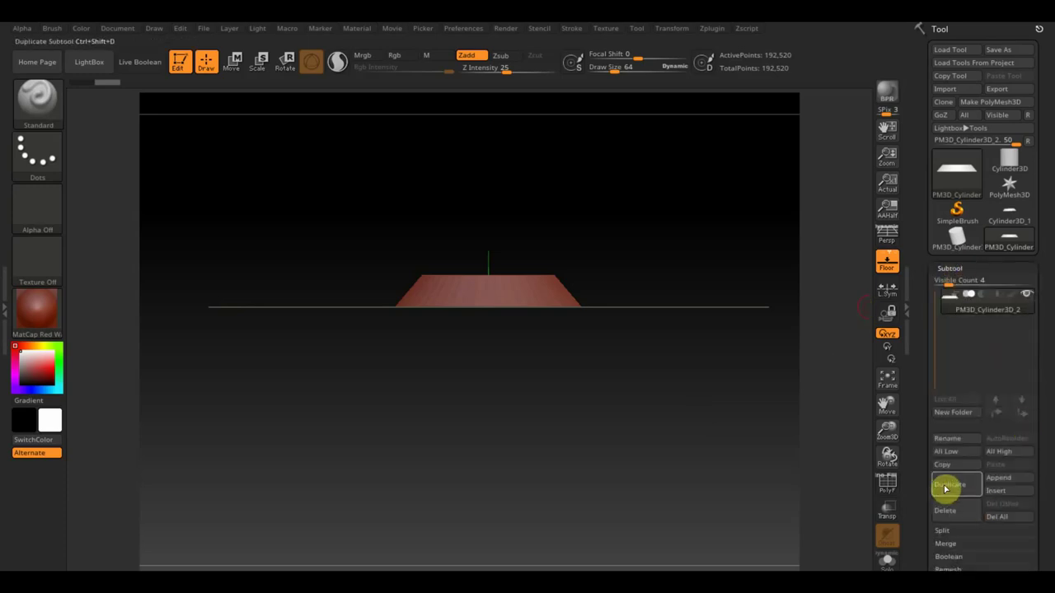
Step: Duplicate the pan body as subtool PM3D_Cylinder3D_3 with Transp and Ghost enabled
{"action": "left_click", "coordinate": [945, 489]}
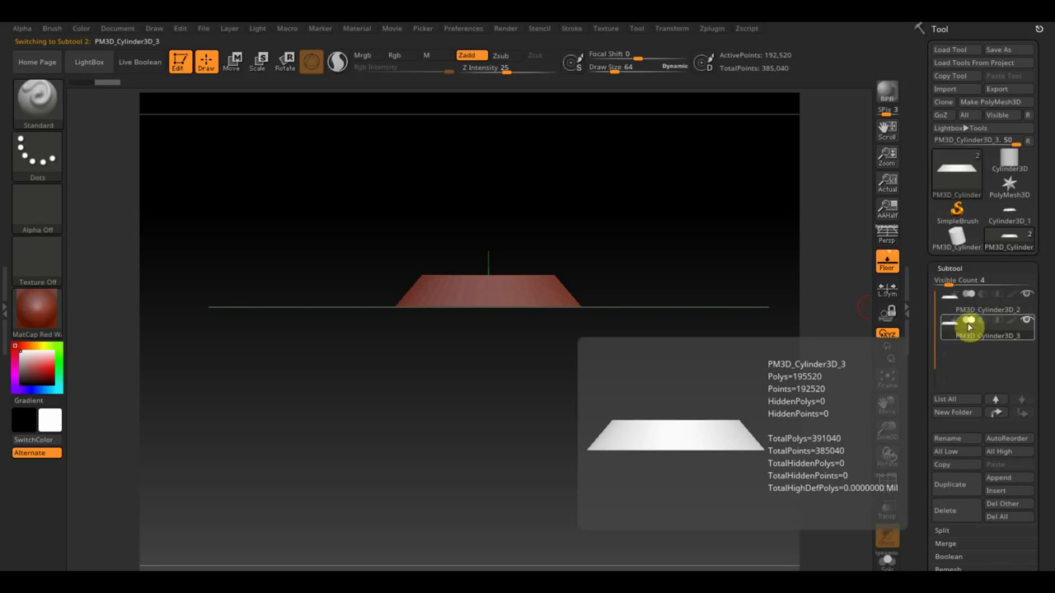
{"action": "left_click", "coordinate": [981, 321]}
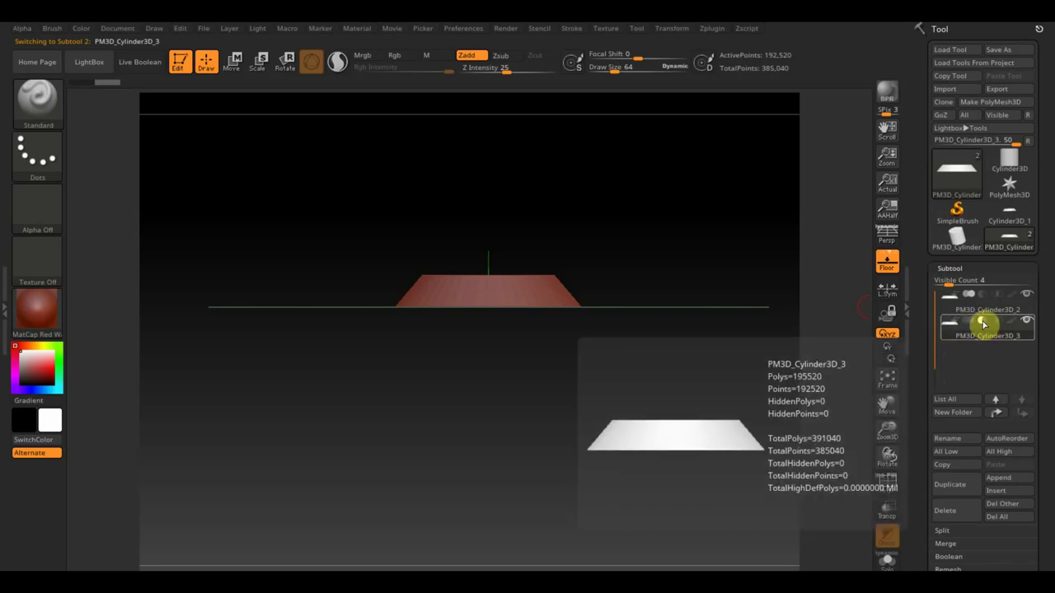
{"action": "left_click", "coordinate": [887, 506]}
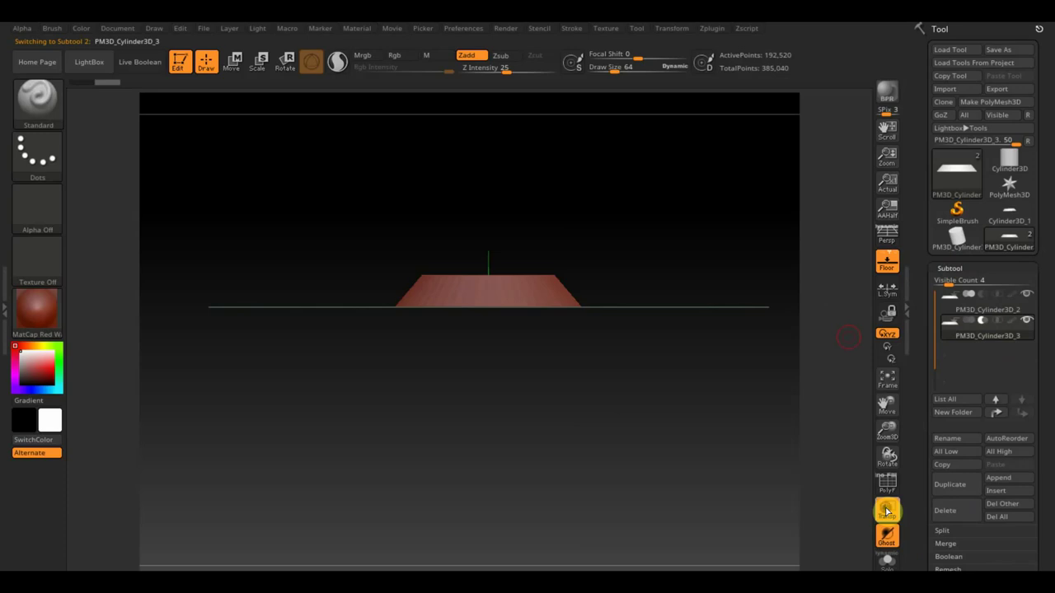
Step: Raise and slightly scale the duplicate, then select the original pan body subtool
{"action": "left_click", "coordinate": [232, 60]}
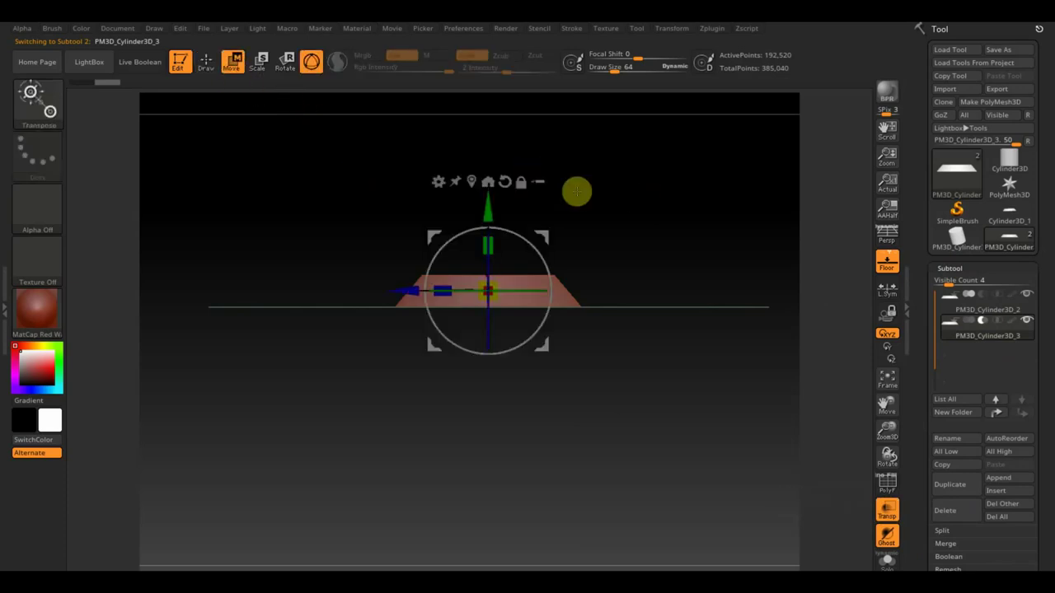
{"action": "left_click_drag", "start_coordinate": [495, 210], "coordinate": [481, 214]}
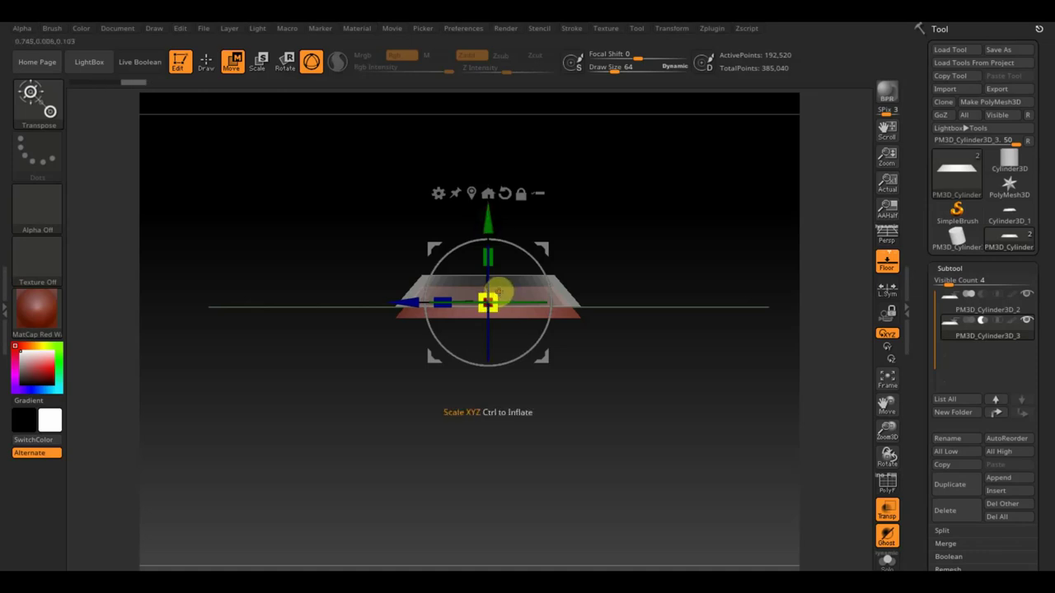
{"action": "left_click_drag", "start_coordinate": [499, 291], "coordinate": [498, 298]}
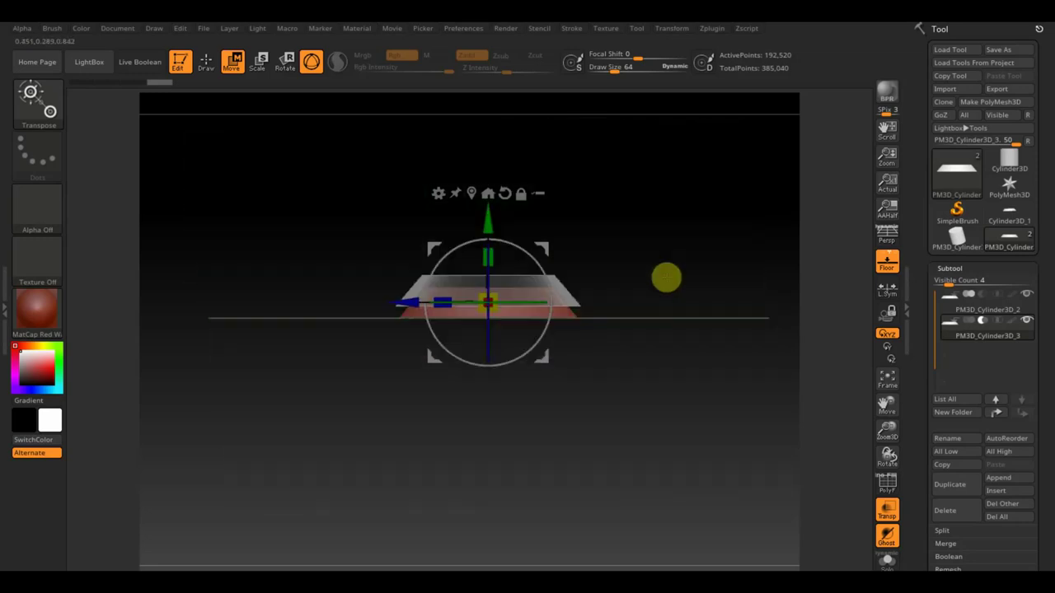
{"action": "mouse_move", "coordinate": [669, 232]}
{"action": "left_mouse_down"}
{"action": "mouse_move", "coordinate": [671, 156]}
{"action": "mouse_move", "coordinate": [676, 336]}
{"action": "left_mouse_up"}
{"action": "mouse_move", "coordinate": [667, 283]}
{"action": "left_mouse_down", "text": "alt"}
{"action": "mouse_move", "coordinate": [683, 283]}
{"action": "mouse_move", "coordinate": [695, 417]}
{"action": "left_mouse_up", "text": "alt"}
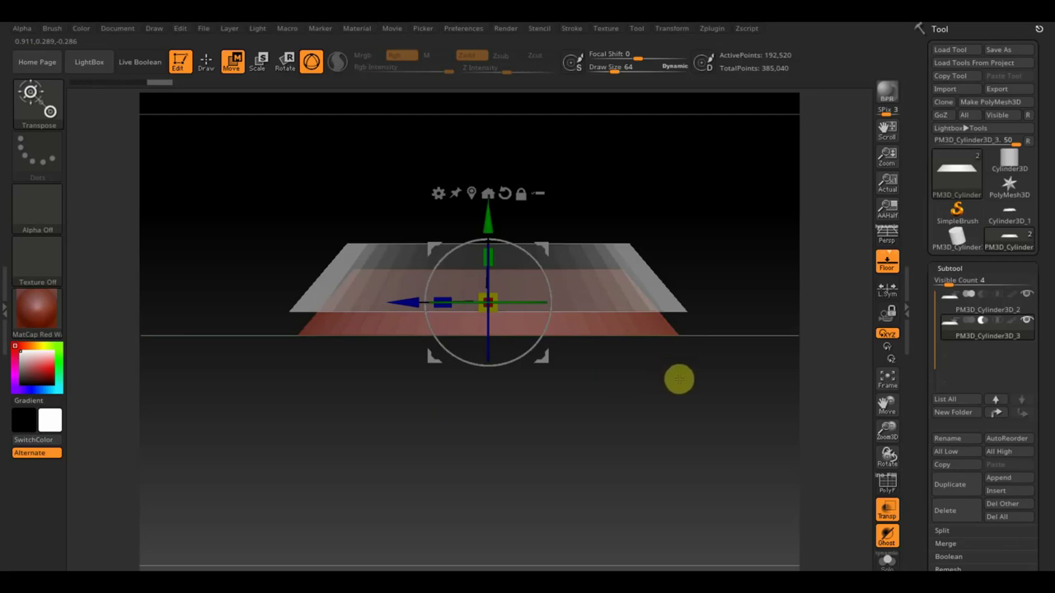
{"action": "mouse_move", "coordinate": [679, 377]}
{"action": "left_mouse_down"}
{"action": "mouse_move", "coordinate": [711, 405]}
{"action": "mouse_move", "coordinate": [720, 276]}
{"action": "mouse_move", "coordinate": [719, 441]}
{"action": "left_mouse_up"}
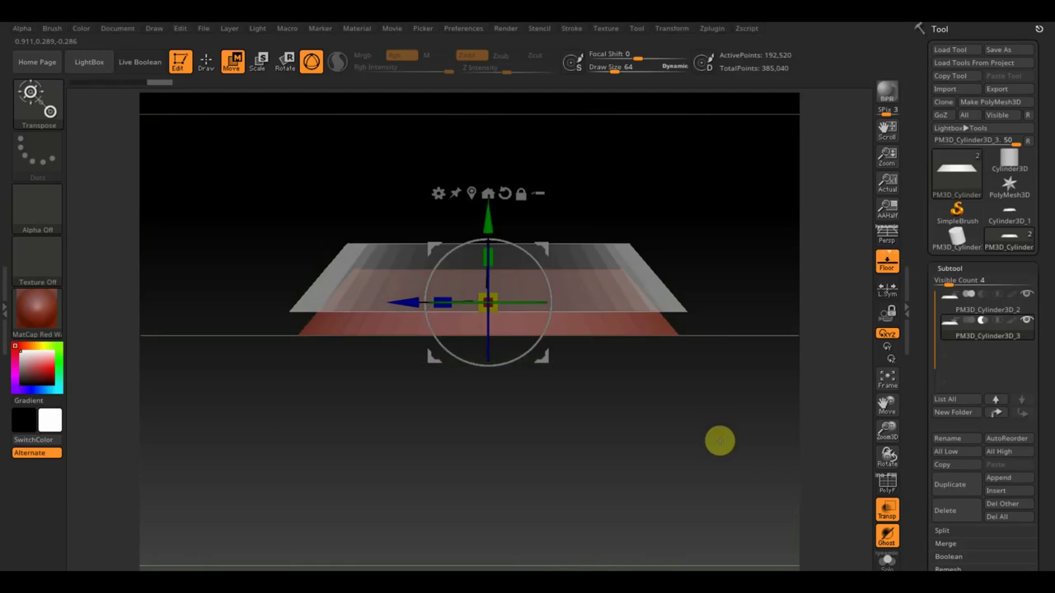
{"action": "left_click", "coordinate": [952, 310]}
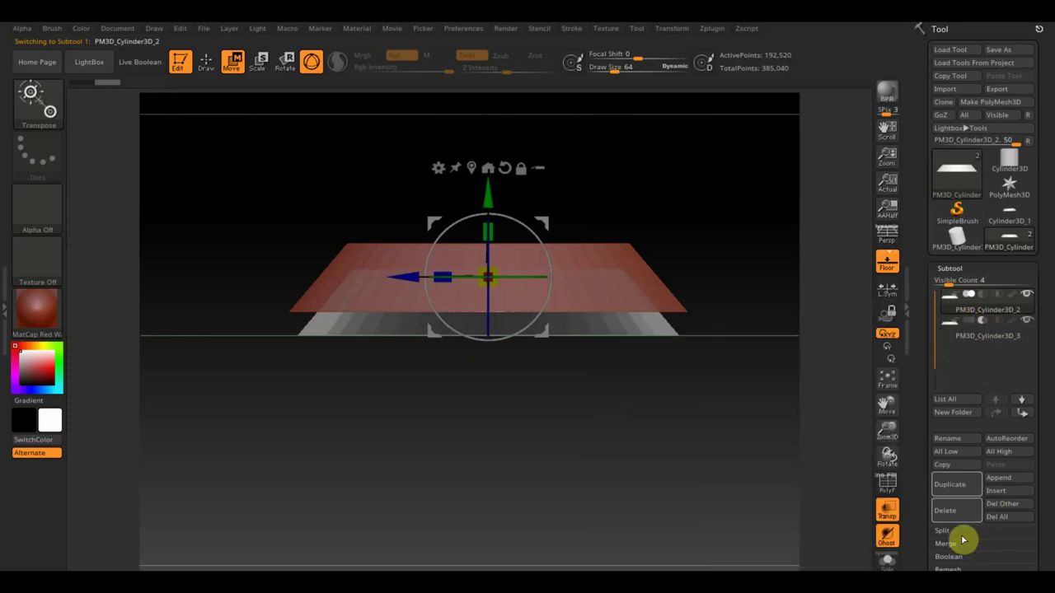
{"action": "scroll", "coordinate": [1044, 494], "scroll_direction": "down", "scroll_amount": 2}
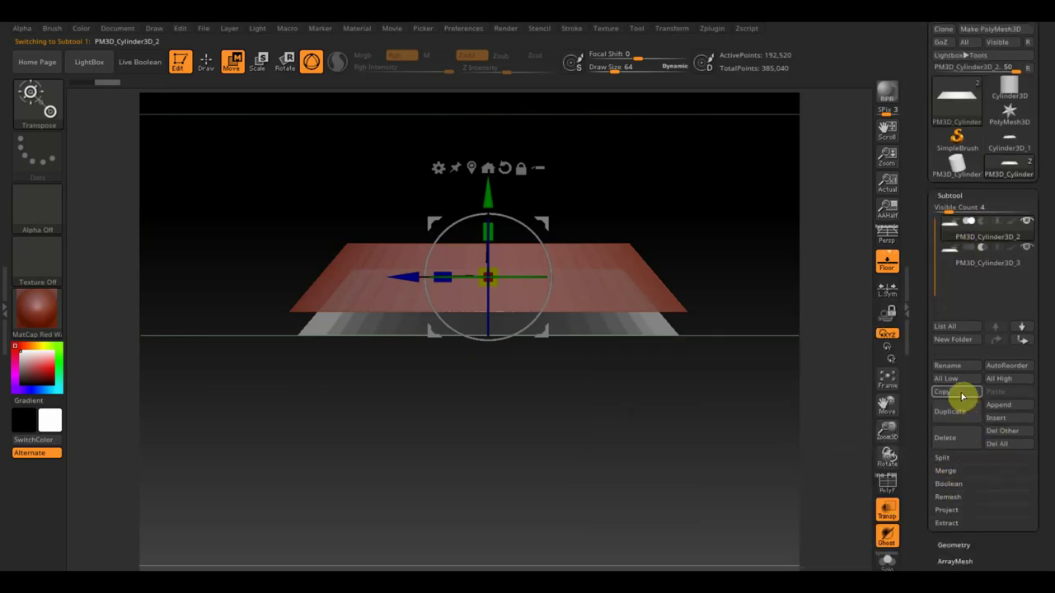
{"action": "left_click", "coordinate": [945, 471]}
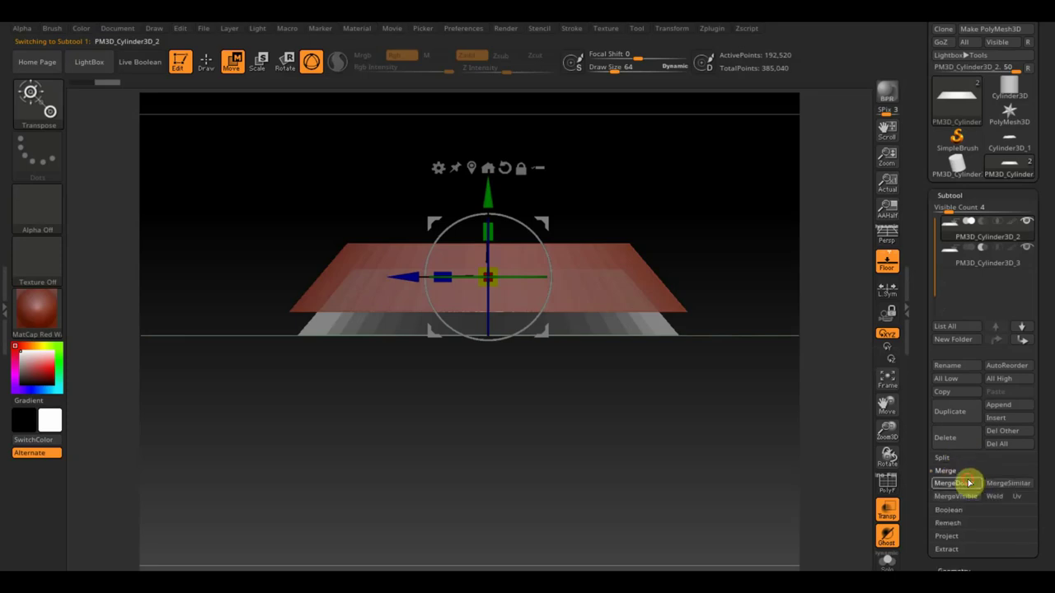
Step: MergeDown the duplicate, inspect the result, then undo back to one 192,520-point subtool
{"action": "left_click", "coordinate": [970, 483]}
{"action": "left_click", "coordinate": [830, 509]}
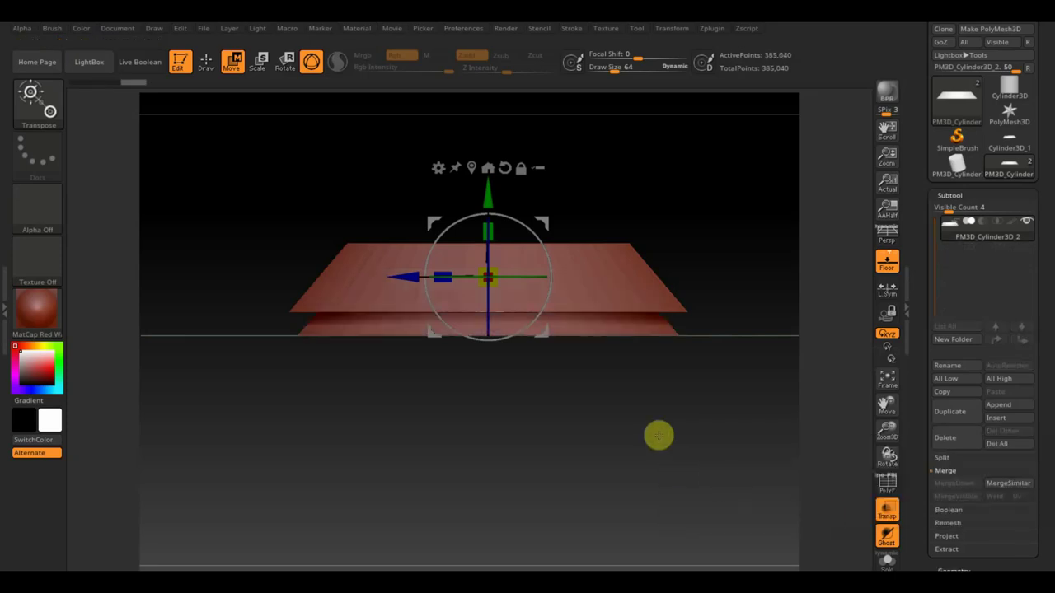
{"action": "left_click_drag", "start_coordinate": [655, 425], "coordinate": [733, 514], "text": "ctrl"}
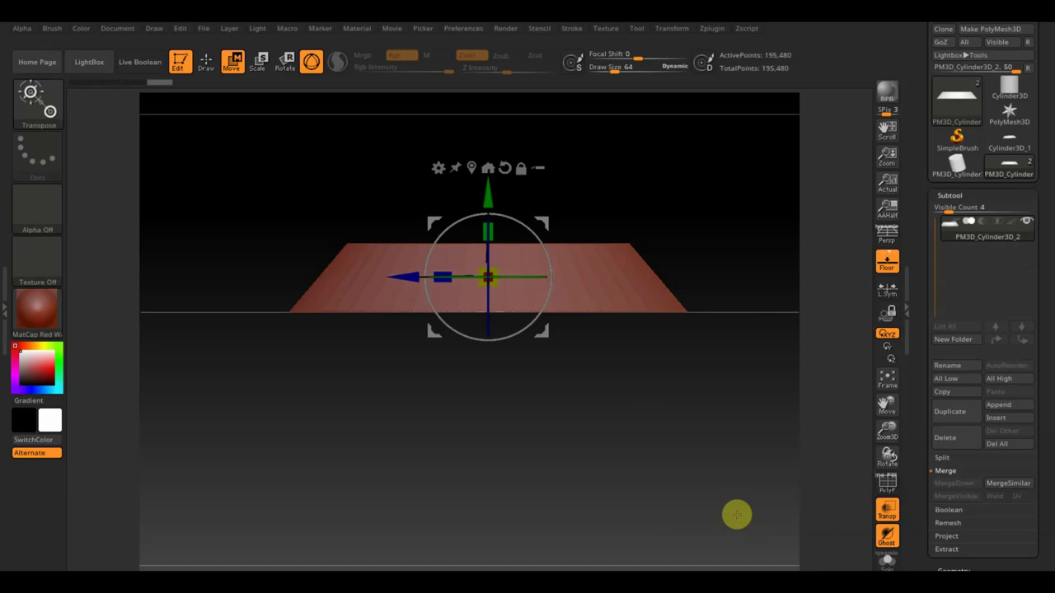
{"action": "left_click", "coordinate": [715, 483], "text": "ctrl+shift"}
{"action": "left_click", "coordinate": [715, 483], "text": "ctrl+shift"}
{"action": "left_click", "coordinate": [710, 434], "text": "ctrl+shift"}
{"action": "mouse_move", "coordinate": [710, 434]}
{"action": "left_mouse_down"}
{"action": "mouse_move", "coordinate": [701, 310]}
{"action": "mouse_move", "coordinate": [705, 329]}
{"action": "left_mouse_up"}
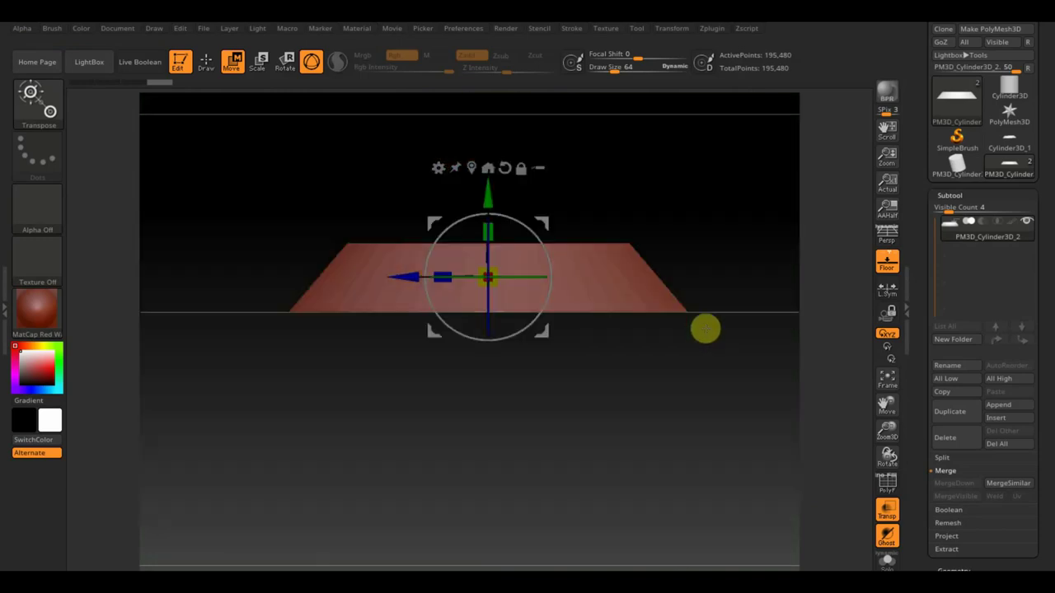
{"action": "mouse_move", "coordinate": [713, 365]}
{"action": "left_mouse_down"}
{"action": "mouse_move", "coordinate": [706, 208]}
{"action": "mouse_move", "coordinate": [694, 330]}
{"action": "mouse_move", "coordinate": [707, 304]}
{"action": "mouse_move", "coordinate": [713, 377]}
{"action": "mouse_move", "coordinate": [713, 367]}
{"action": "left_mouse_up"}
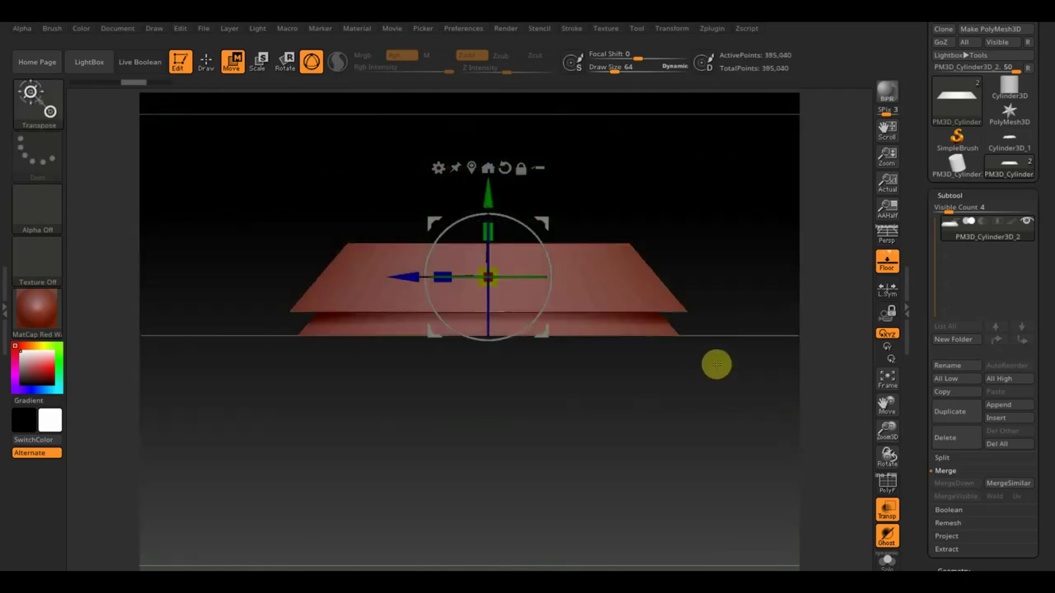
{"action": "key", "text": "ctrl+z"}
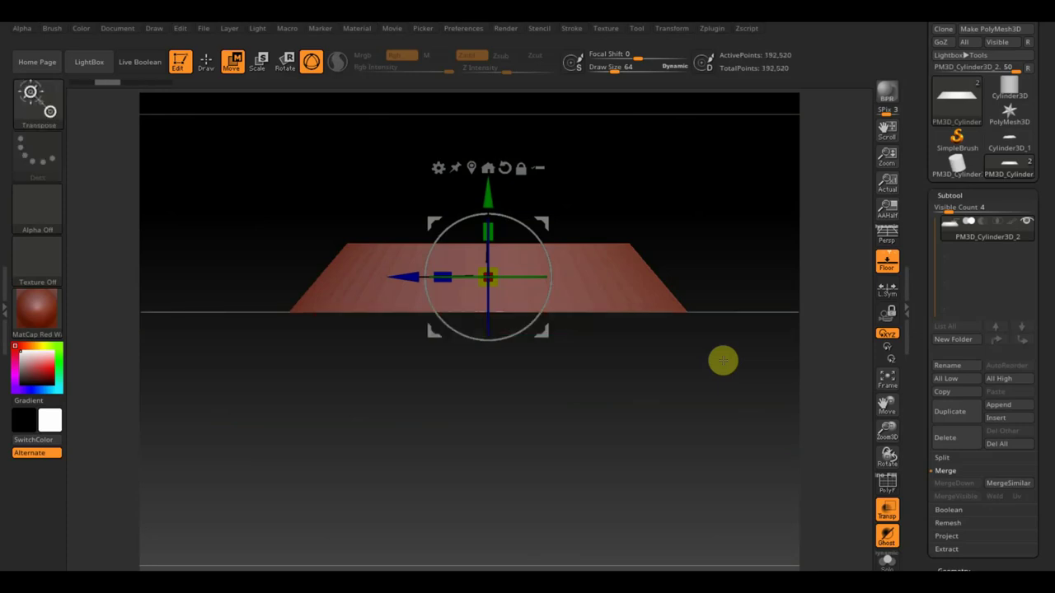
Step: Duplicate the pan body, lift the copy in Y, and MergeDown into PM3D_Cylinder3D_2
{"action": "left_click", "coordinate": [962, 416]}
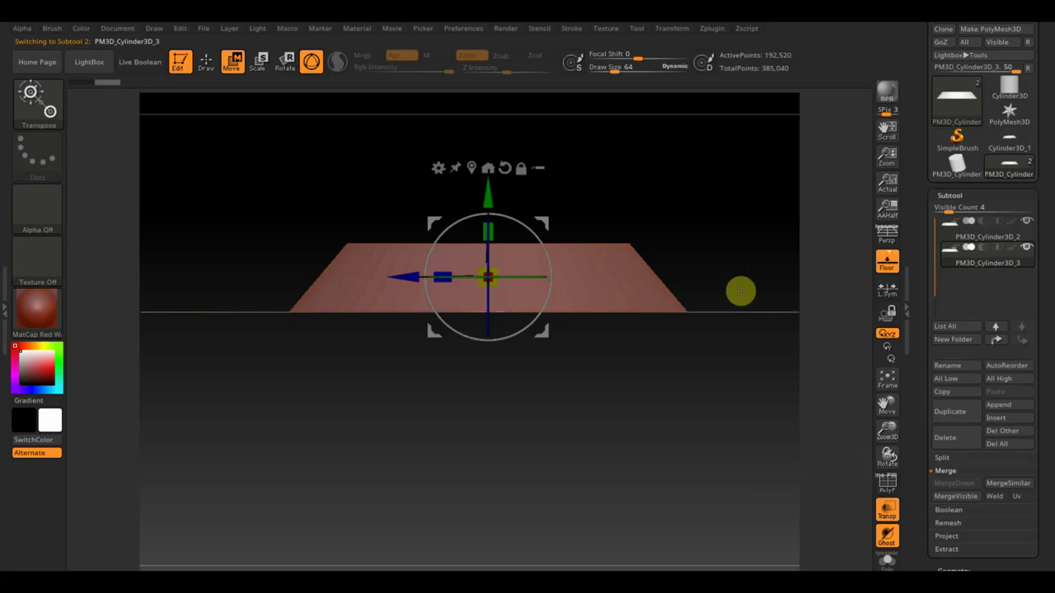
{"action": "left_click_drag", "start_coordinate": [485, 191], "coordinate": [486, 203]}
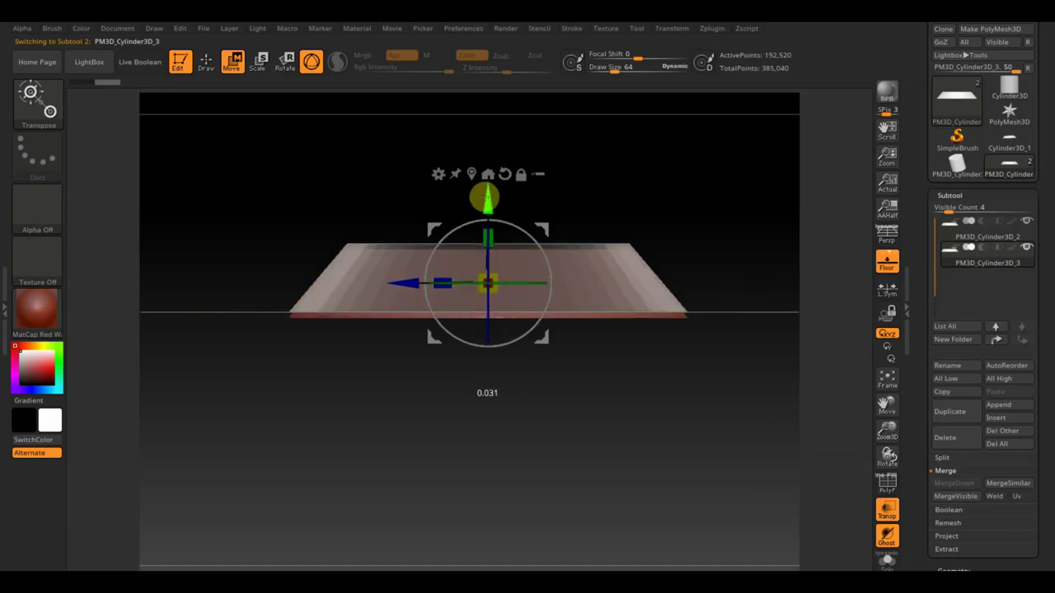
{"action": "mouse_move", "coordinate": [643, 404]}
{"action": "left_mouse_down"}
{"action": "mouse_move", "coordinate": [635, 278]}
{"action": "mouse_move", "coordinate": [640, 408]}
{"action": "left_mouse_up"}
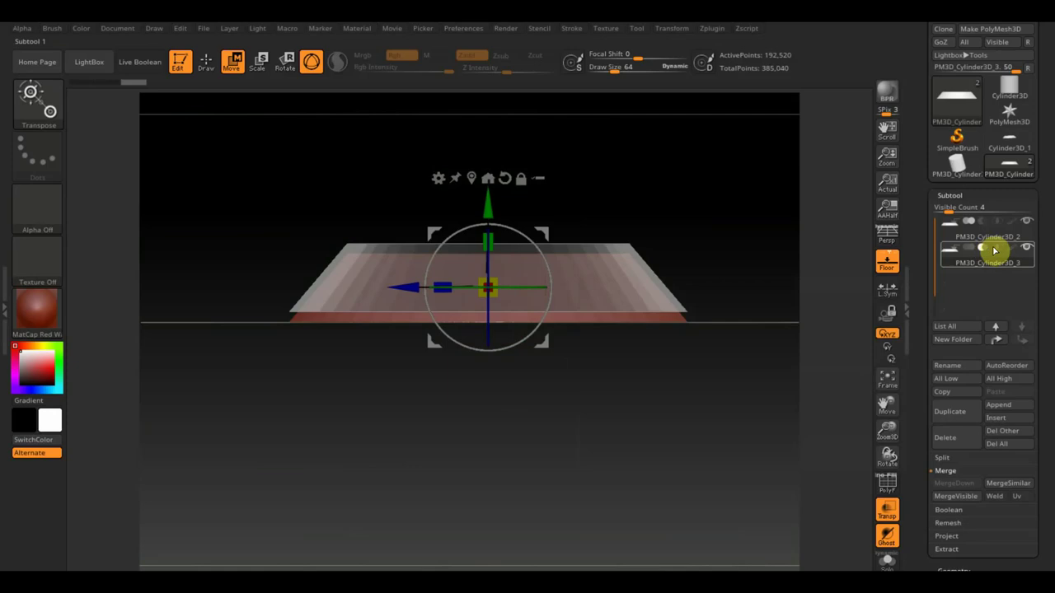
{"action": "left_click", "coordinate": [950, 231]}
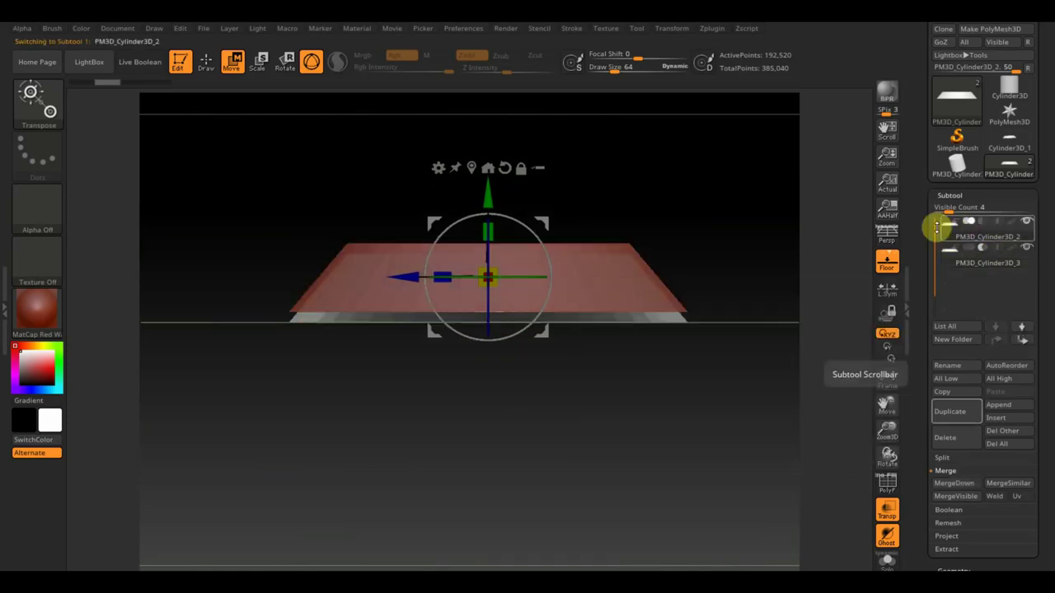
{"action": "left_click", "coordinate": [969, 487]}
{"action": "left_click", "coordinate": [828, 512]}
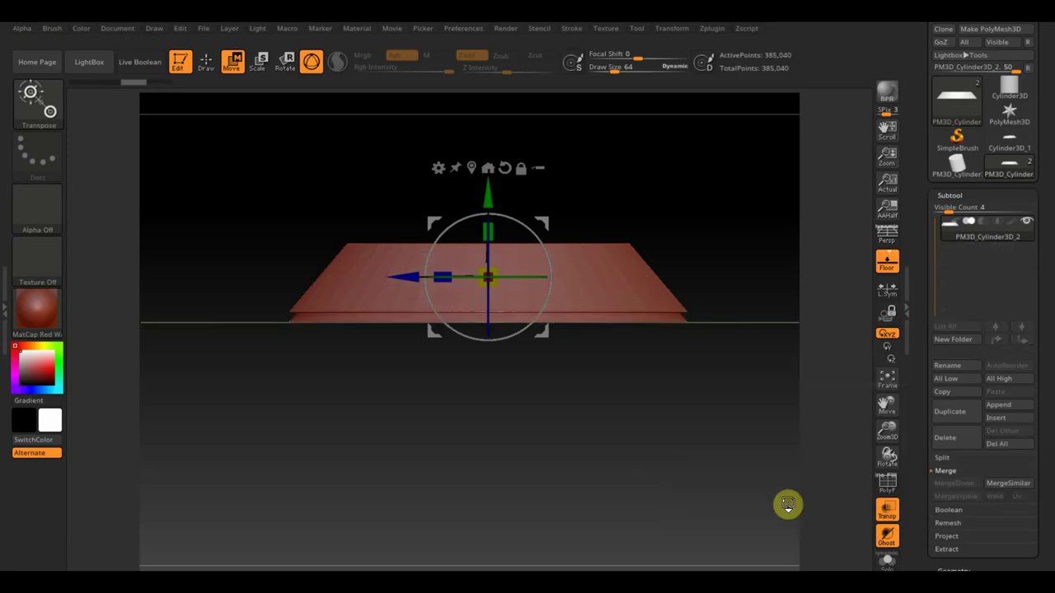
{"action": "mouse_move", "coordinate": [666, 390]}
{"action": "left_mouse_down", "text": "ctrl"}
{"action": "mouse_move", "coordinate": [699, 461]}
{"action": "mouse_move", "coordinate": [740, 290]}
{"action": "mouse_move", "coordinate": [742, 403]}
{"action": "left_mouse_up", "text": "ctrl"}
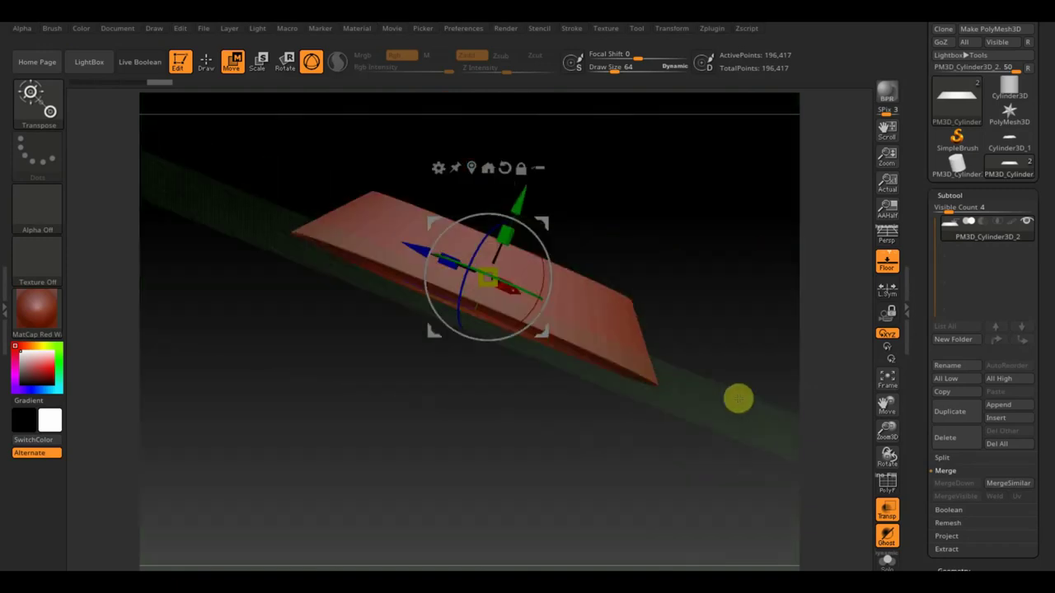
Step: Append a Cube3D subtool, turn off Transp, and make the cube the active subtool
{"action": "left_click", "coordinate": [206, 62]}
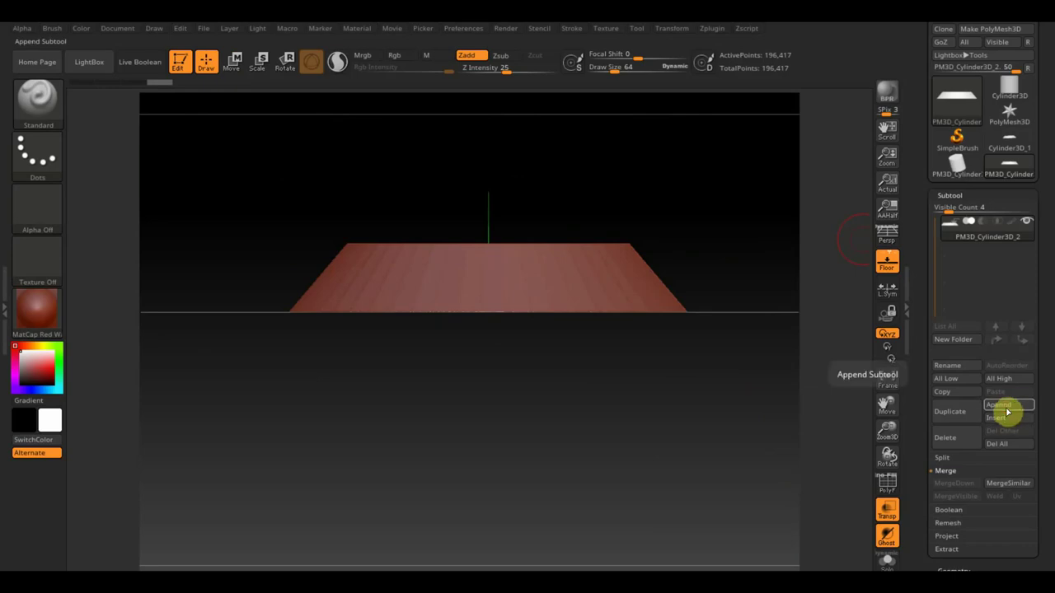
{"action": "left_click", "coordinate": [1006, 405]}
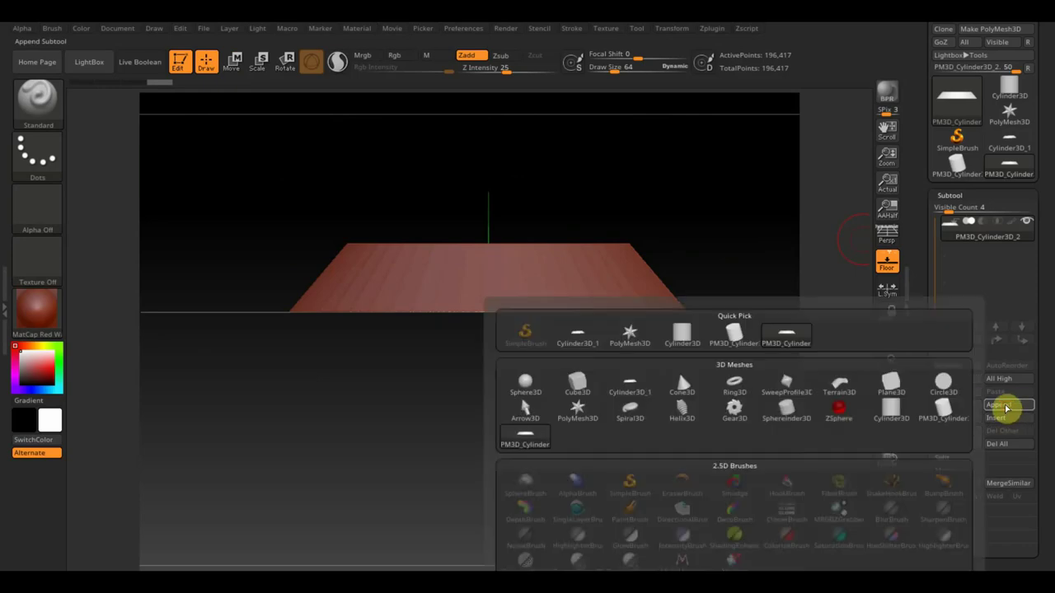
{"action": "left_click", "coordinate": [579, 384]}
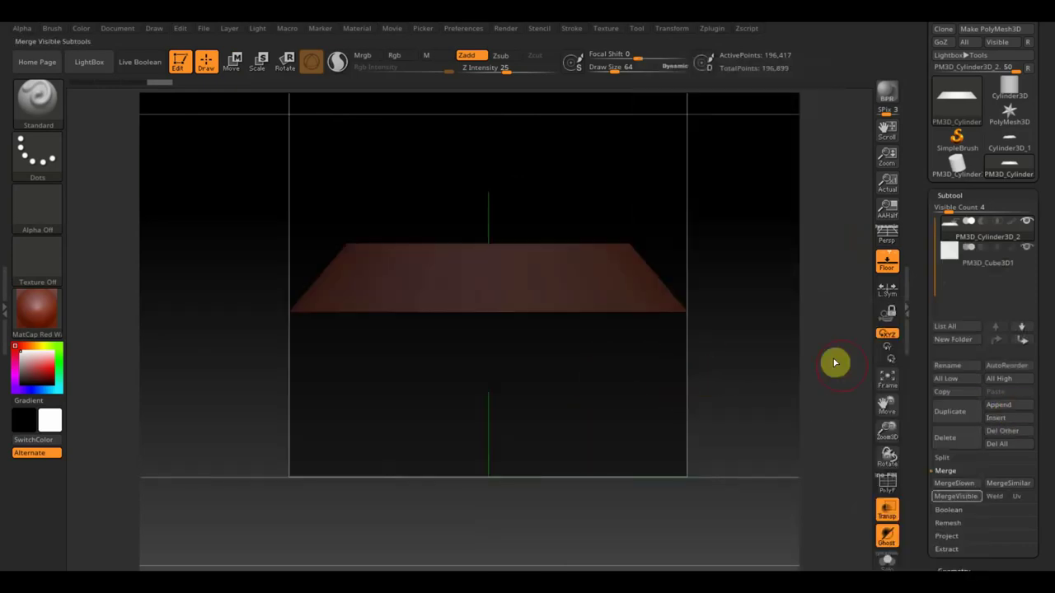
{"action": "left_click", "coordinate": [888, 509]}
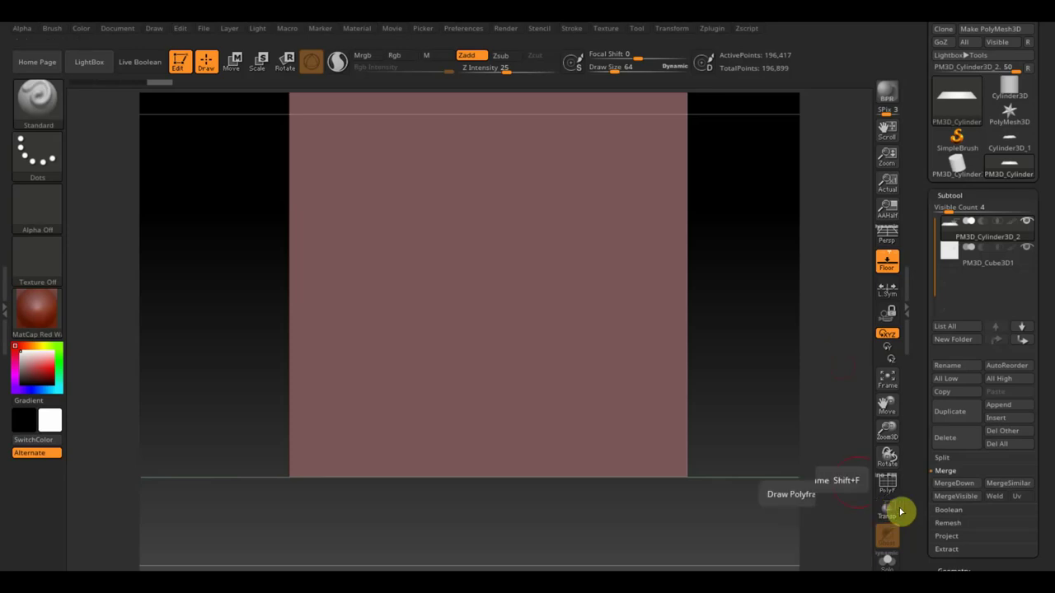
{"action": "left_click_drag", "start_coordinate": [784, 474], "coordinate": [751, 393], "text": "alt"}
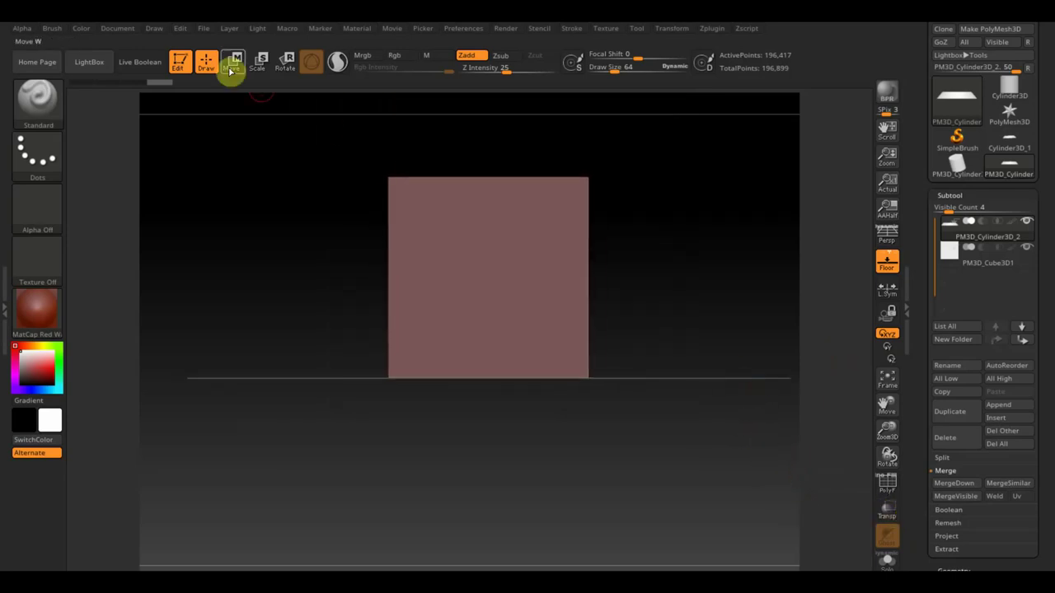
{"action": "left_click", "coordinate": [502, 207], "text": "alt"}
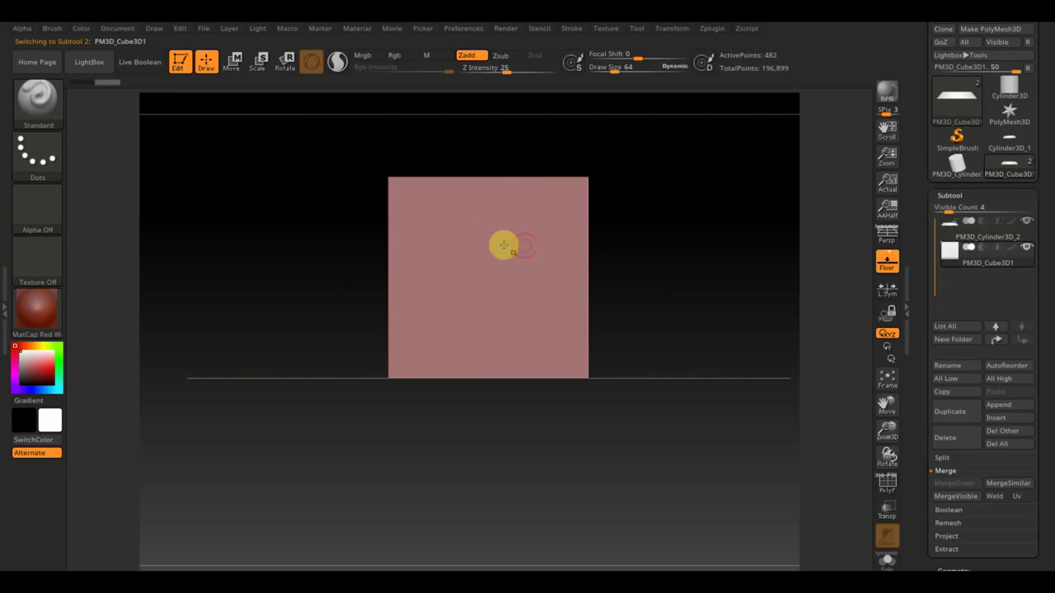
{"action": "left_click", "coordinate": [949, 228]}
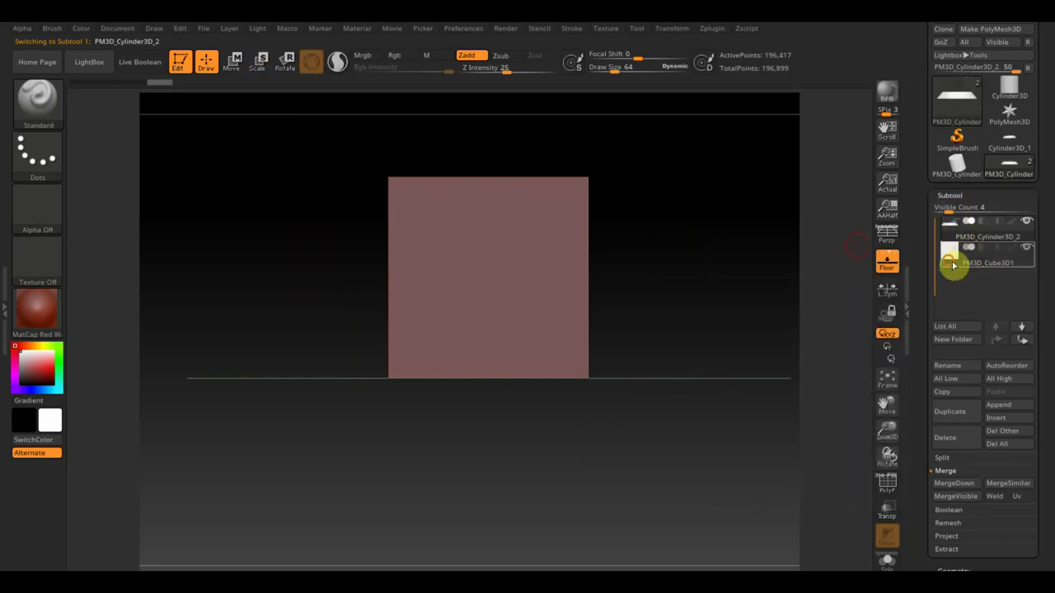
{"action": "left_click", "coordinate": [953, 262]}
Step: Scale the cube flat along Y and view it from the top
{"action": "left_click", "coordinate": [235, 64]}
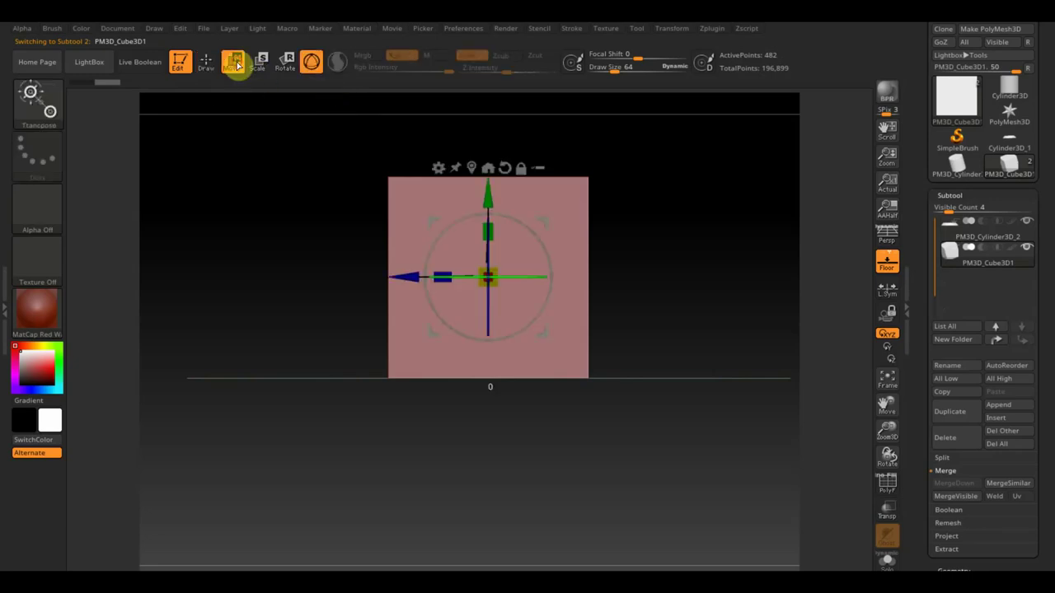
{"action": "left_click_drag", "start_coordinate": [489, 228], "coordinate": [488, 333]}
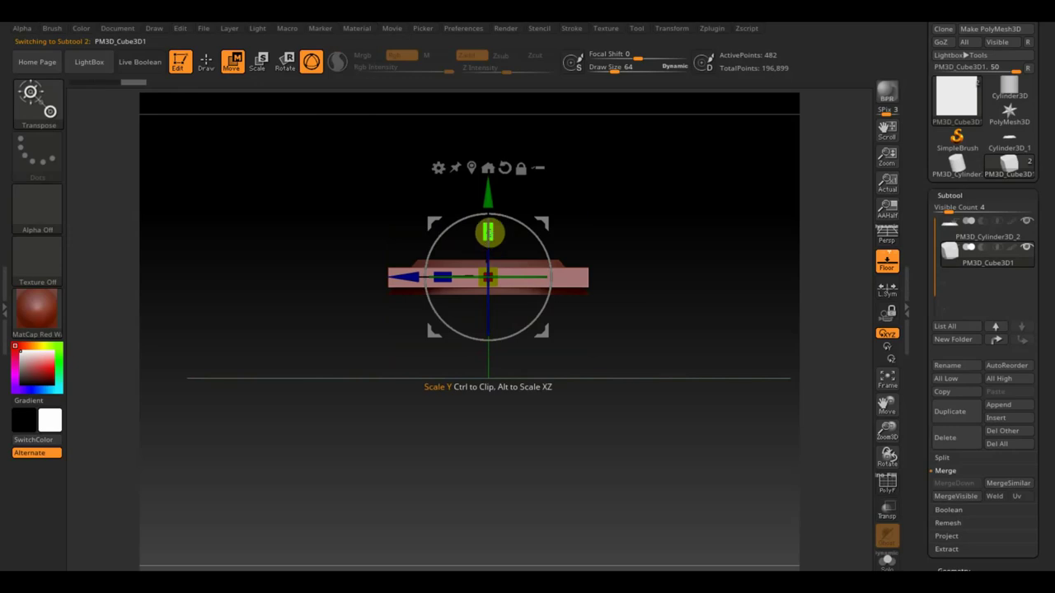
{"action": "left_click_drag", "start_coordinate": [488, 233], "coordinate": [487, 292]}
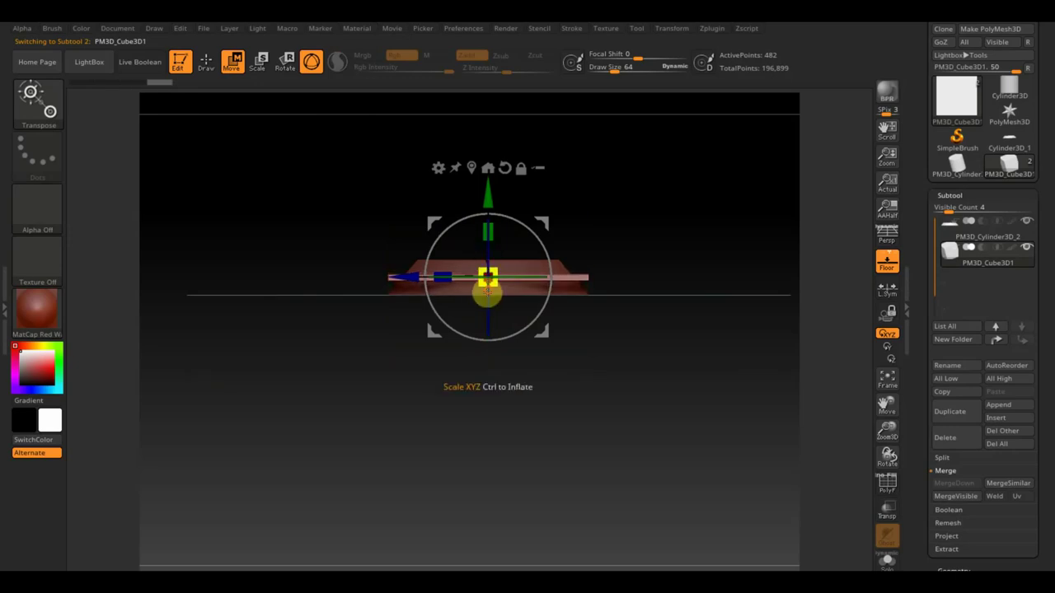
{"action": "left_click_drag", "start_coordinate": [645, 266], "coordinate": [649, 397]}
{"action": "left_click_drag", "start_coordinate": [657, 310], "coordinate": [664, 342], "text": "shift"}
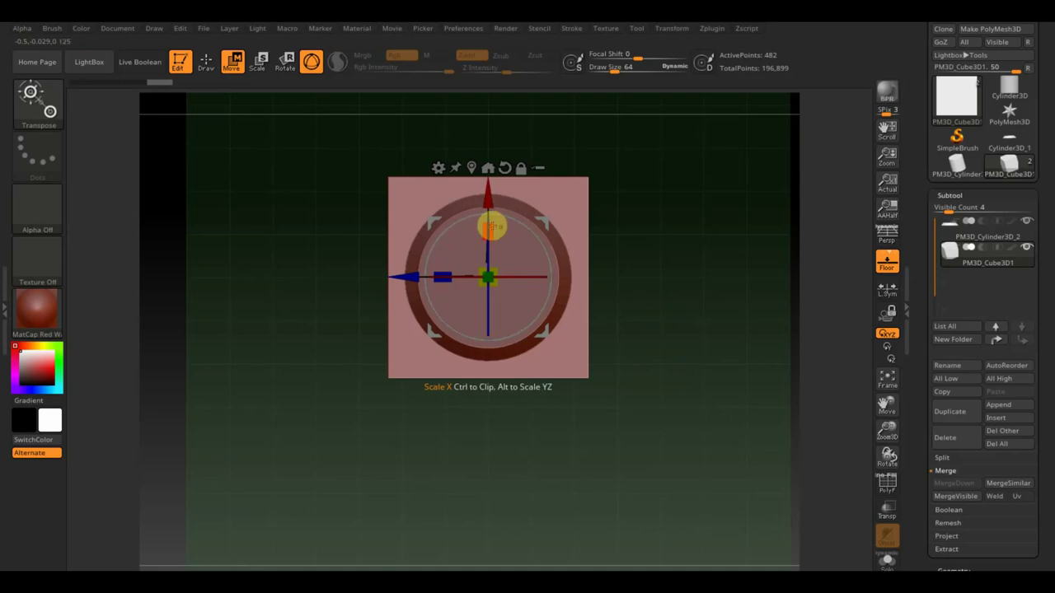
Step: Narrow and stretch the cube into a long bar against the pan rim as the handle
{"action": "left_click_drag", "start_coordinate": [492, 227], "coordinate": [499, 300]}
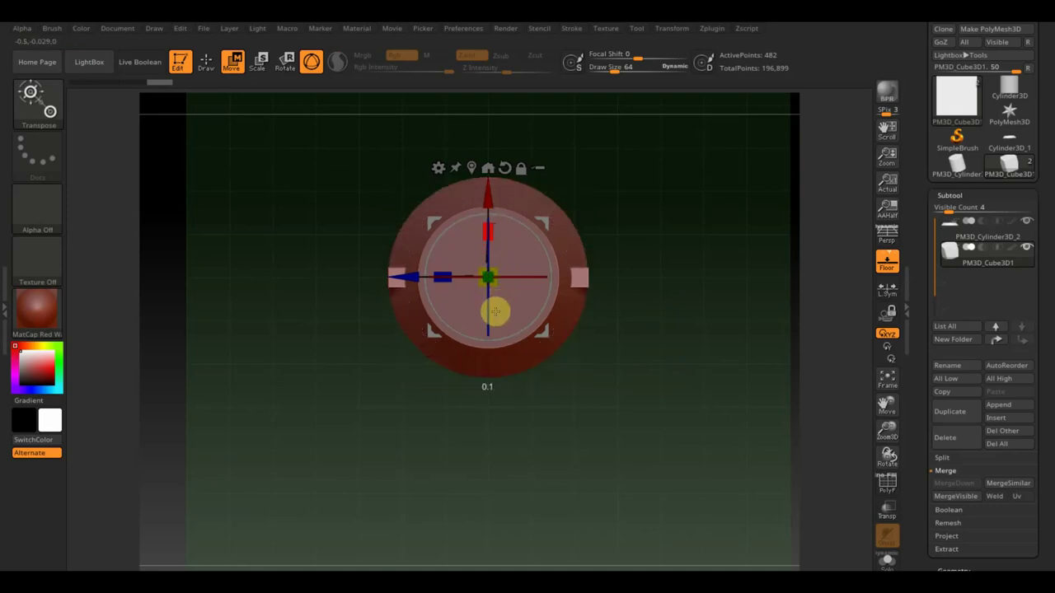
{"action": "left_click_drag", "start_coordinate": [412, 275], "coordinate": [588, 291]}
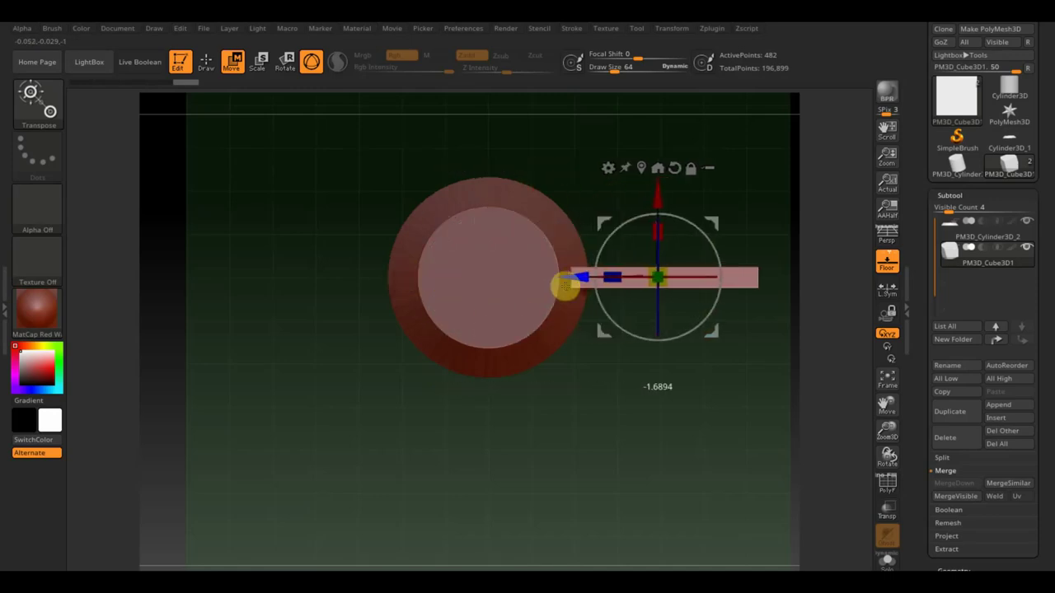
{"action": "mouse_move", "coordinate": [631, 356]}
{"action": "left_mouse_down"}
{"action": "mouse_move", "coordinate": [619, 254]}
{"action": "mouse_move", "coordinate": [645, 341]}
{"action": "left_mouse_up"}
{"action": "left_click_drag", "start_coordinate": [681, 201], "coordinate": [681, 216]}
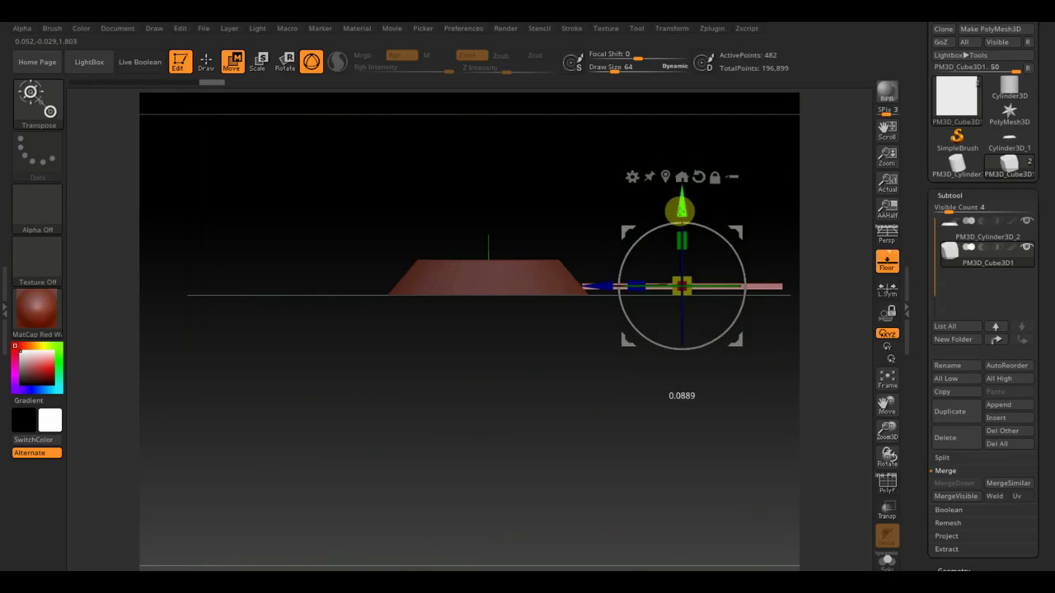
{"action": "left_click_drag", "start_coordinate": [549, 358], "coordinate": [532, 170]}
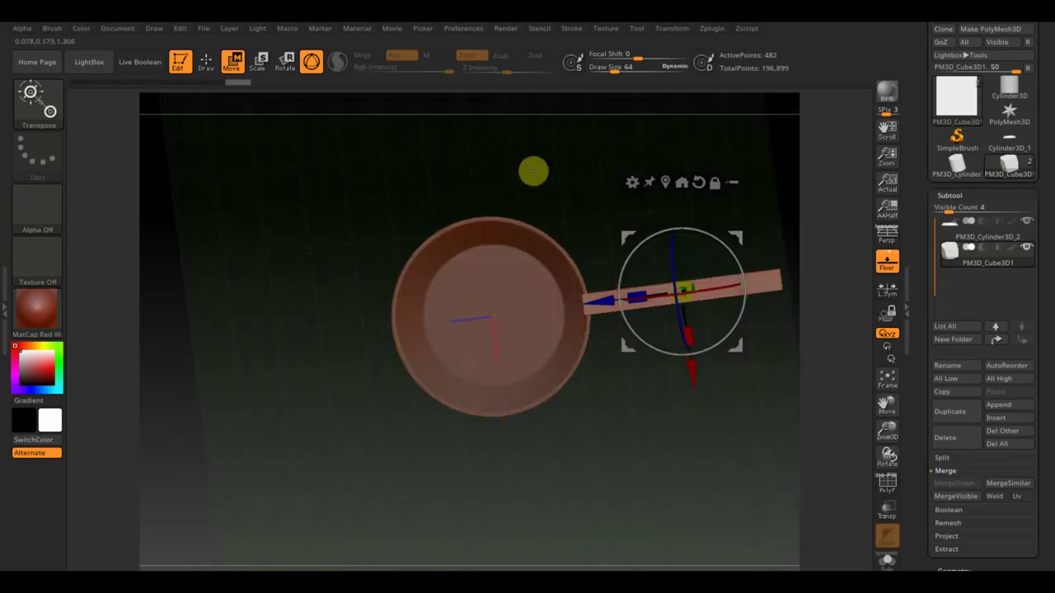
{"action": "mouse_move", "coordinate": [619, 409]}
{"action": "left_mouse_down"}
{"action": "mouse_move", "coordinate": [602, 266]}
{"action": "mouse_move", "coordinate": [610, 497]}
{"action": "mouse_move", "coordinate": [737, 382]}
{"action": "mouse_move", "coordinate": [751, 447]}
{"action": "mouse_move", "coordinate": [744, 405]}
{"action": "mouse_move", "coordinate": [612, 420]}
{"action": "left_mouse_up"}
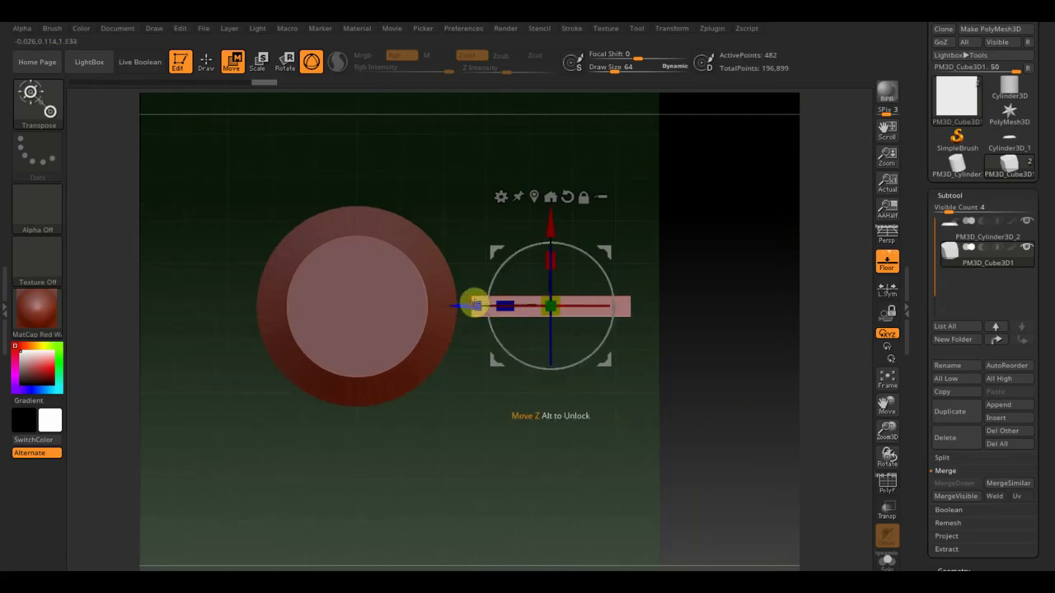
{"action": "left_click_drag", "start_coordinate": [466, 303], "coordinate": [455, 308]}
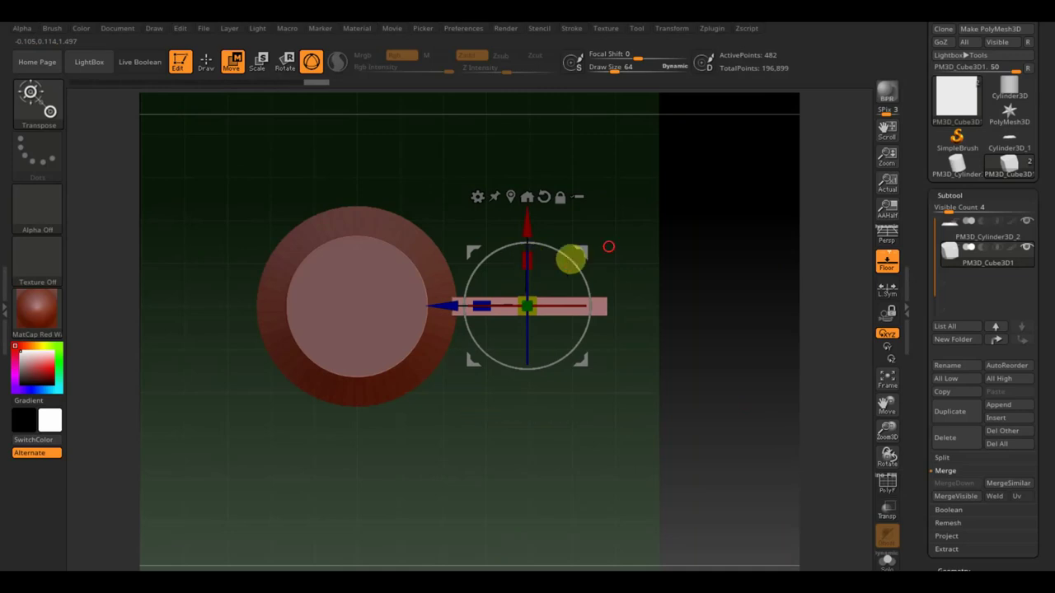
{"action": "mouse_move", "coordinate": [608, 242]}
{"action": "left_mouse_down"}
{"action": "mouse_move", "coordinate": [676, 419]}
{"action": "mouse_move", "coordinate": [670, 433]}
{"action": "mouse_move", "coordinate": [699, 454]}
{"action": "left_mouse_up"}
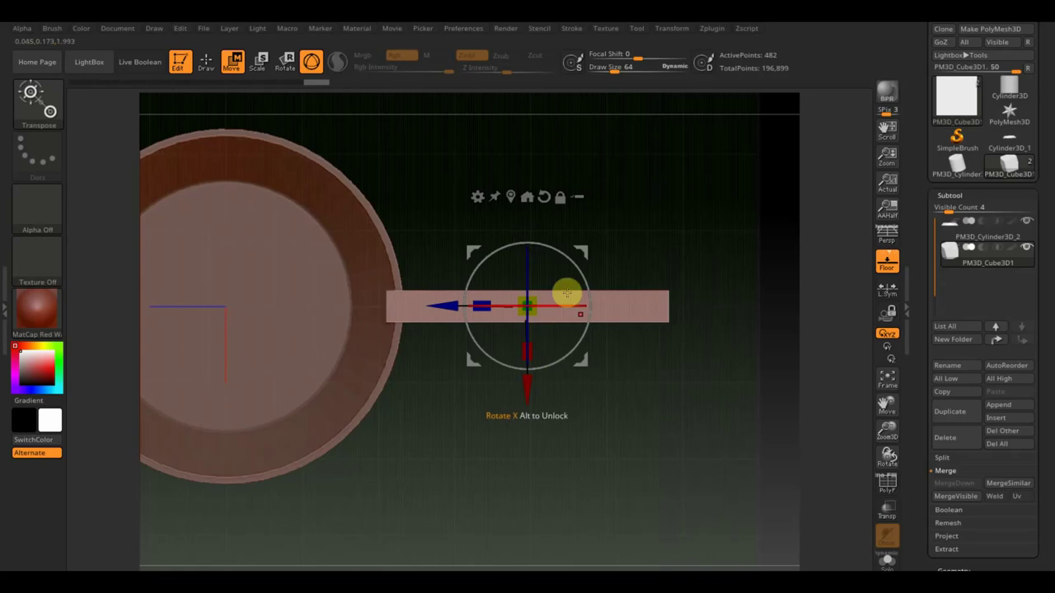
{"action": "left_click", "coordinate": [206, 63]}
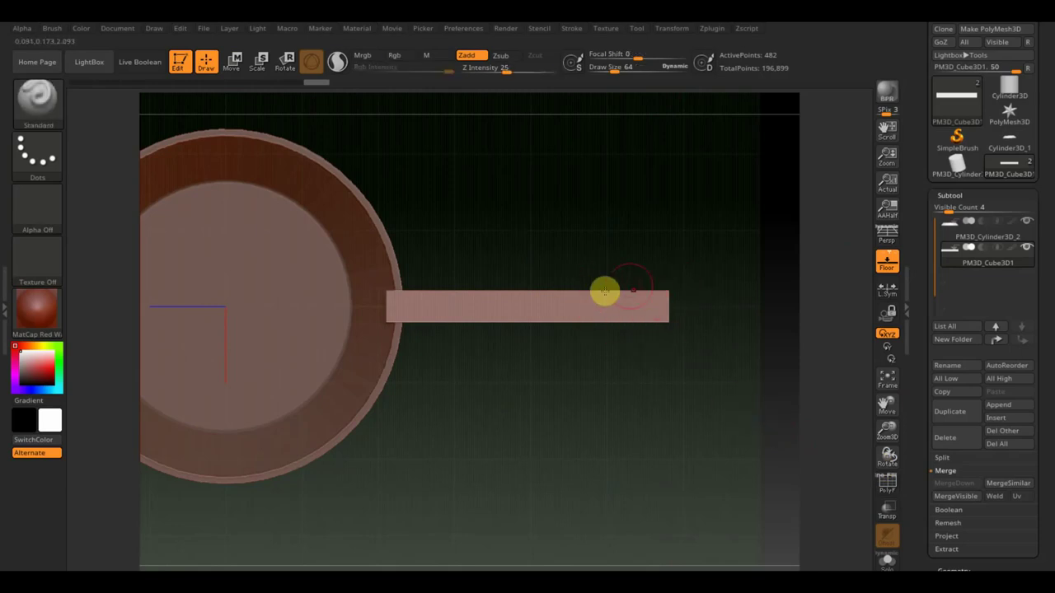
Step: Switch to an enlarged Move Topological brush and orbit to a side view of the handle
{"action": "left_click", "coordinate": [37, 103]}
{"action": "left_click", "coordinate": [579, 307]}
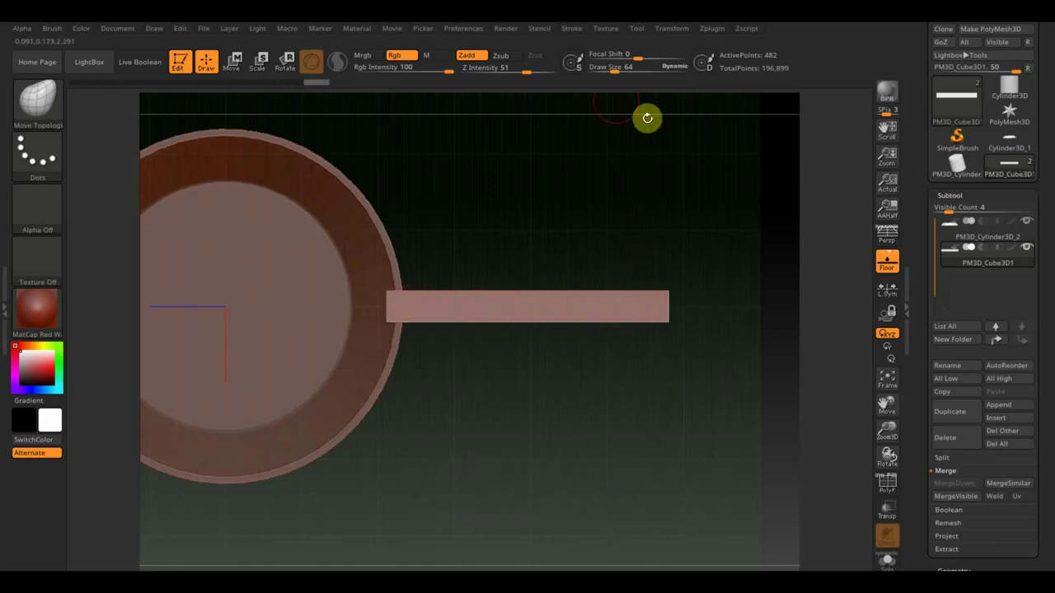
{"action": "left_click_drag", "start_coordinate": [614, 71], "coordinate": [624, 71]}
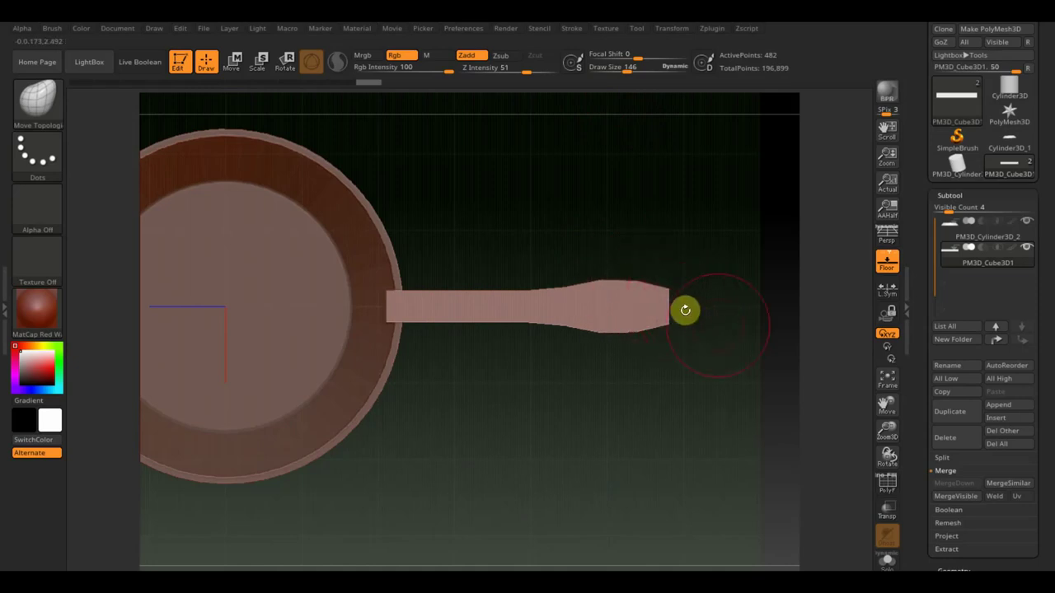
{"action": "left_click_drag", "start_coordinate": [728, 338], "coordinate": [626, 394], "text": "alt"}
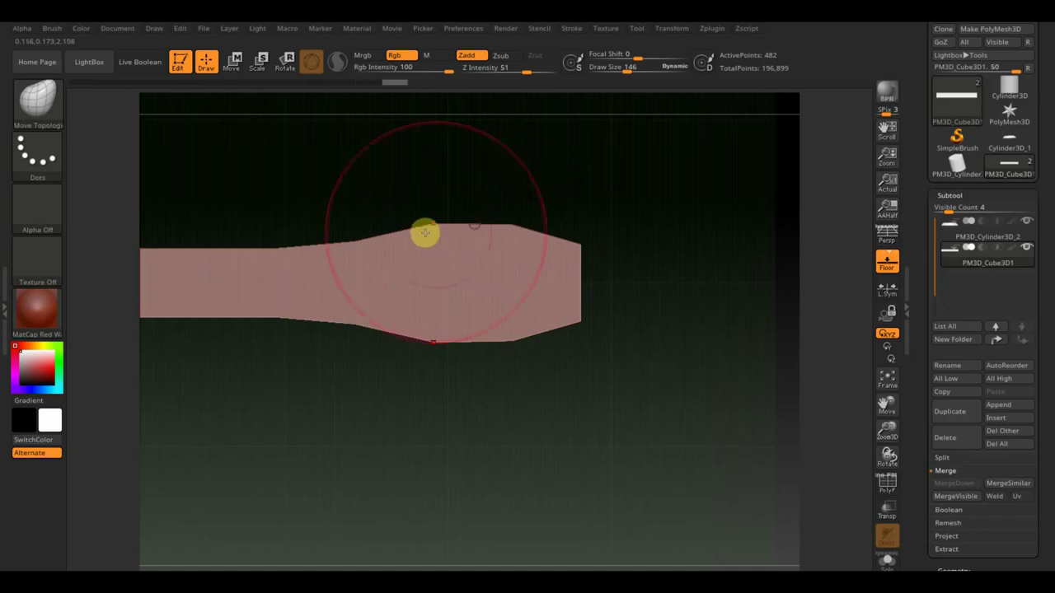
{"action": "mouse_move", "coordinate": [619, 353]}
{"action": "left_mouse_down", "text": "alt"}
{"action": "mouse_move", "coordinate": [608, 297]}
{"action": "mouse_move", "coordinate": [601, 418]}
{"action": "mouse_move", "coordinate": [516, 341]}
{"action": "mouse_move", "coordinate": [596, 266]}
{"action": "left_mouse_up", "text": "alt"}
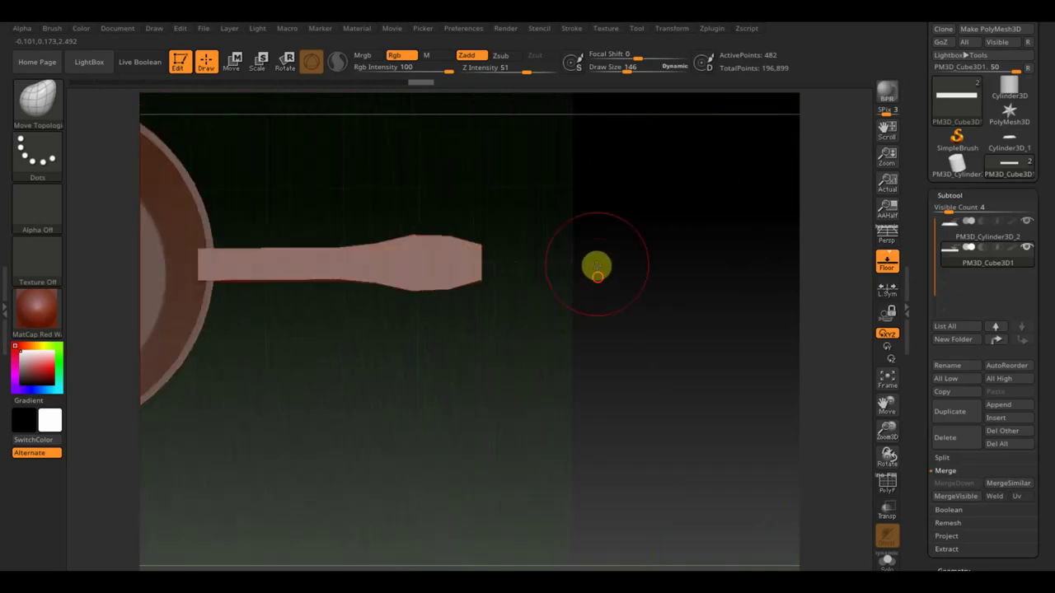
{"action": "mouse_move", "coordinate": [582, 320]}
{"action": "left_mouse_down"}
{"action": "mouse_move", "coordinate": [571, 296]}
{"action": "mouse_move", "coordinate": [581, 169]}
{"action": "mouse_move", "coordinate": [578, 251]}
{"action": "mouse_move", "coordinate": [590, 276]}
{"action": "mouse_move", "coordinate": [544, 280]}
{"action": "left_mouse_up"}
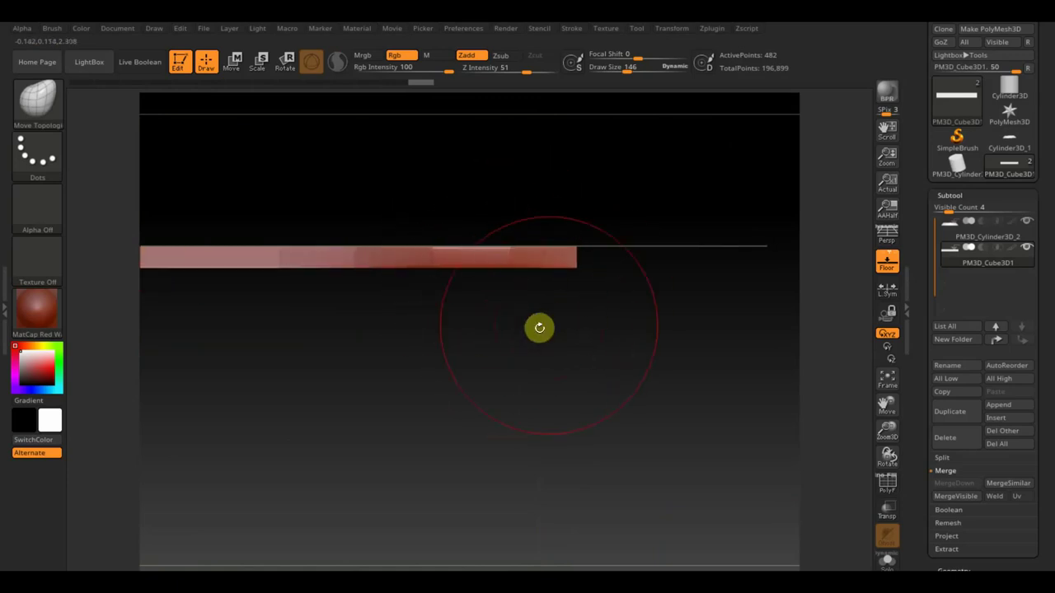
{"action": "left_click_drag", "start_coordinate": [539, 328], "coordinate": [522, 275]}
{"action": "mouse_move", "coordinate": [459, 253]}
{"action": "left_mouse_down"}
{"action": "mouse_move", "coordinate": [572, 250]}
{"action": "mouse_move", "coordinate": [586, 421]}
{"action": "mouse_move", "coordinate": [593, 370]}
{"action": "left_mouse_up"}
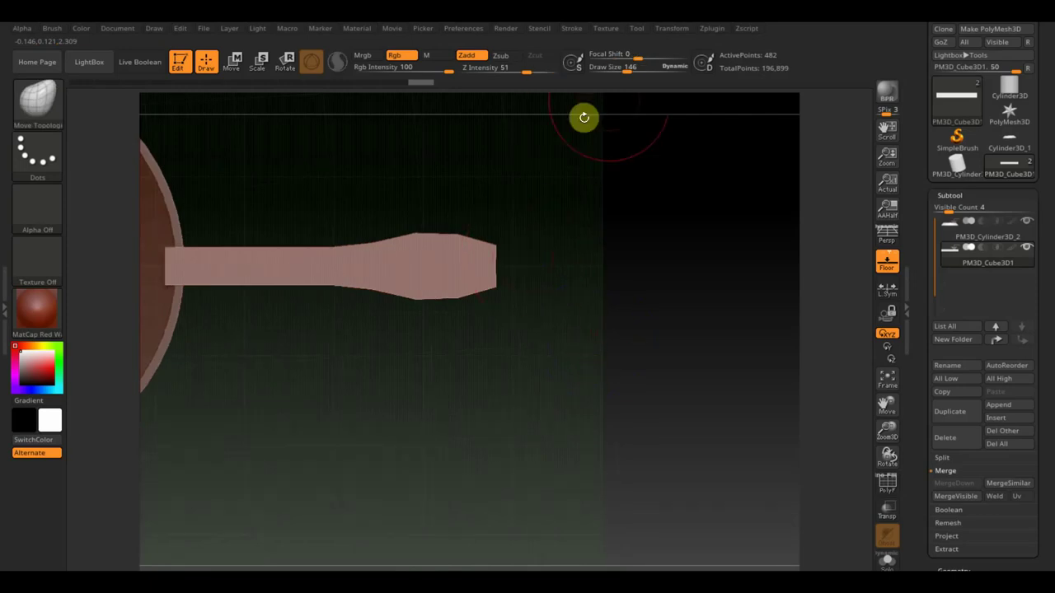
Step: Resize the brush and pull the handle's outer end into a gentle upward curve, checking edge-on
{"action": "left_click_drag", "start_coordinate": [627, 69], "coordinate": [621, 73]}
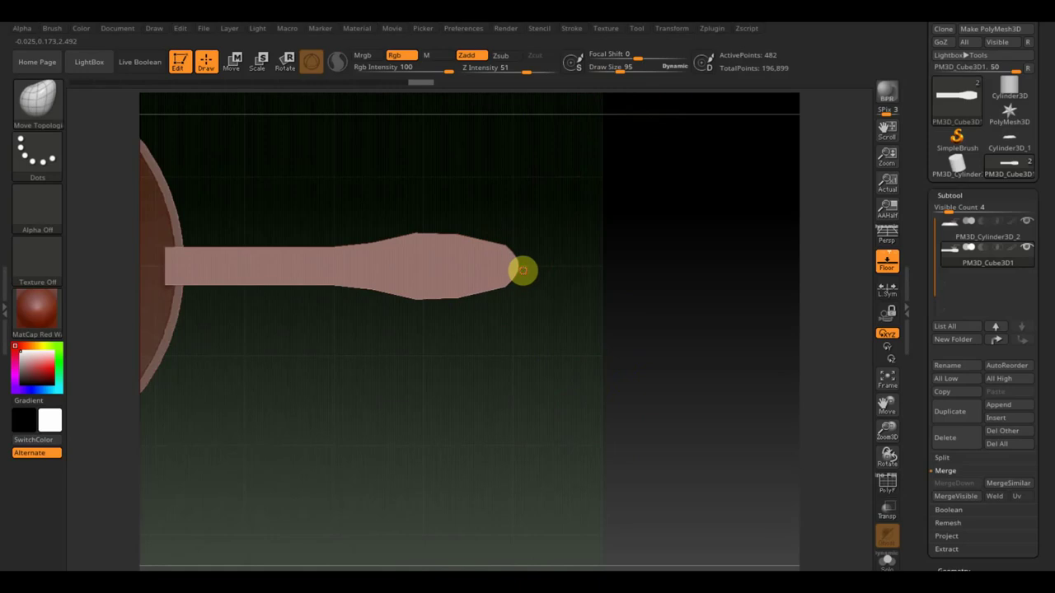
{"action": "left_click_drag", "start_coordinate": [563, 353], "coordinate": [435, 360]}
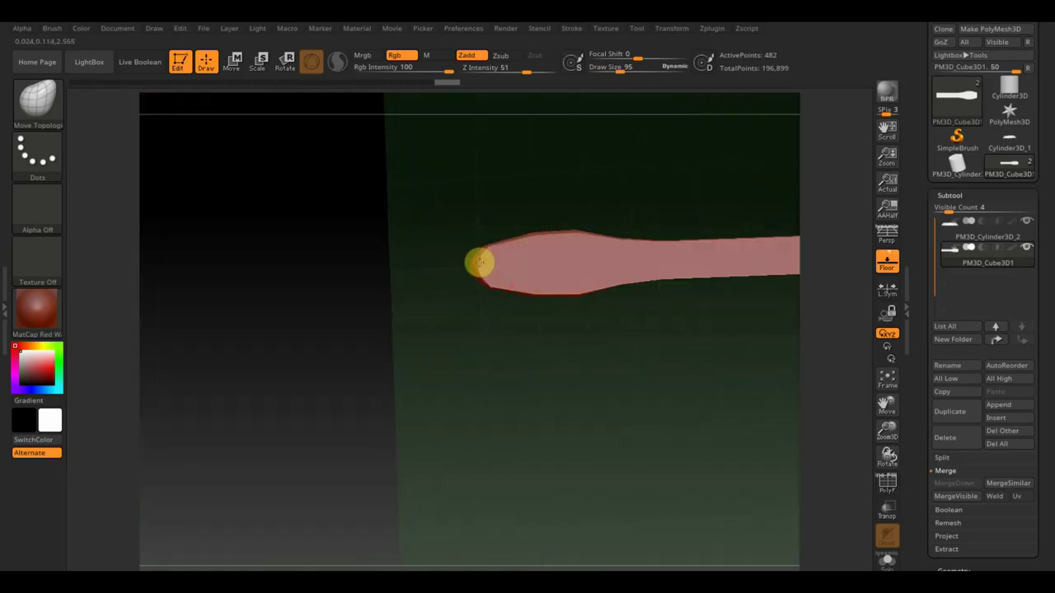
{"action": "mouse_move", "coordinate": [480, 262]}
{"action": "left_mouse_down"}
{"action": "mouse_move", "coordinate": [551, 365]}
{"action": "mouse_move", "coordinate": [614, 367]}
{"action": "mouse_move", "coordinate": [645, 349]}
{"action": "mouse_move", "coordinate": [612, 219]}
{"action": "left_mouse_up"}
{"action": "left_click_drag", "start_coordinate": [607, 256], "coordinate": [607, 254], "text": "shift"}
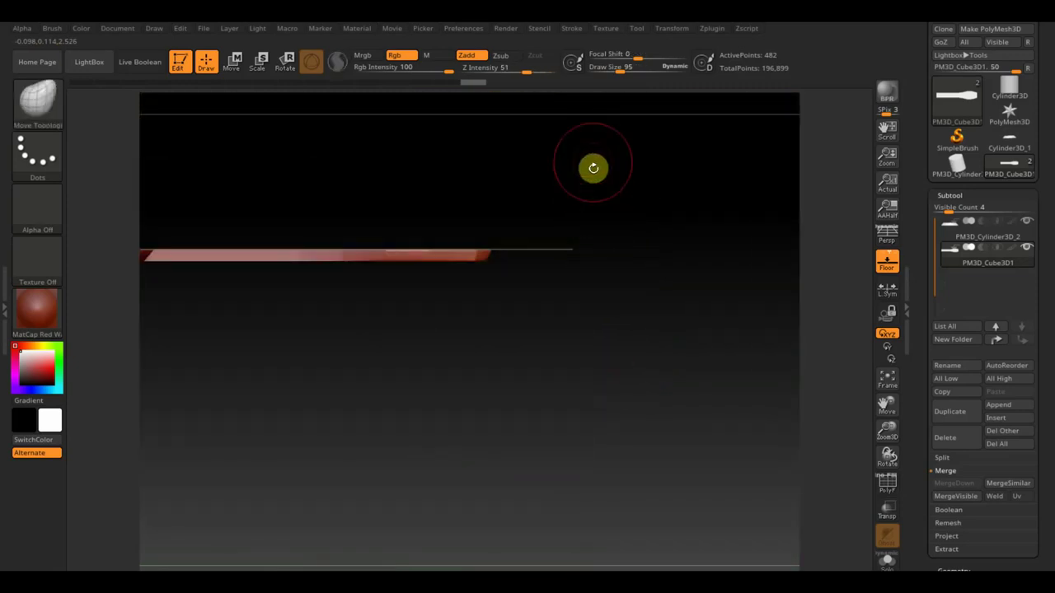
{"action": "left_click_drag", "start_coordinate": [624, 69], "coordinate": [636, 67]}
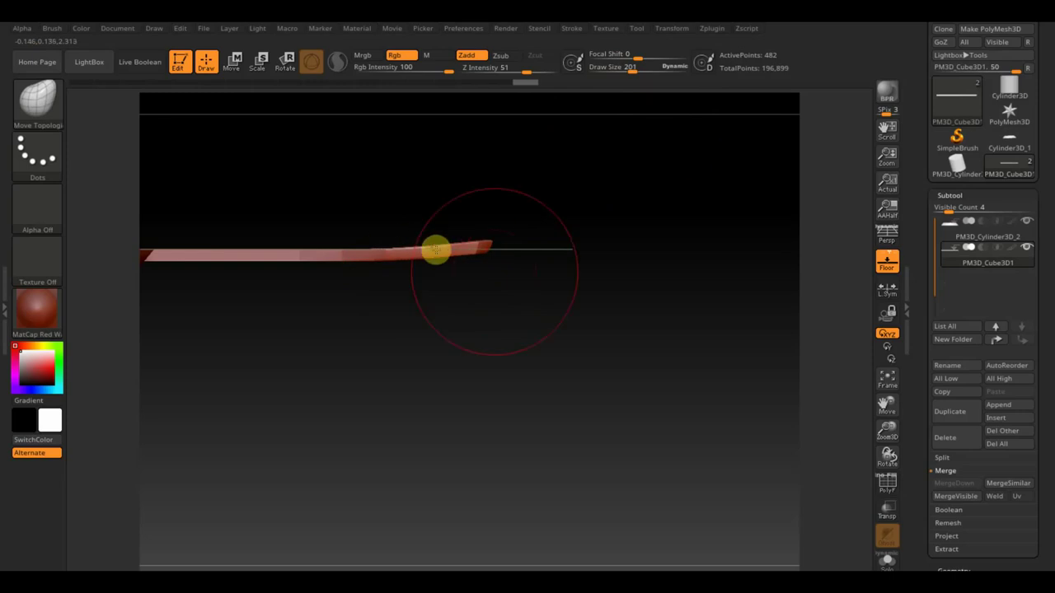
{"action": "mouse_move", "coordinate": [435, 250]}
{"action": "left_mouse_down"}
{"action": "mouse_move", "coordinate": [567, 318]}
{"action": "mouse_move", "coordinate": [513, 322]}
{"action": "mouse_move", "coordinate": [497, 294]}
{"action": "left_mouse_up"}
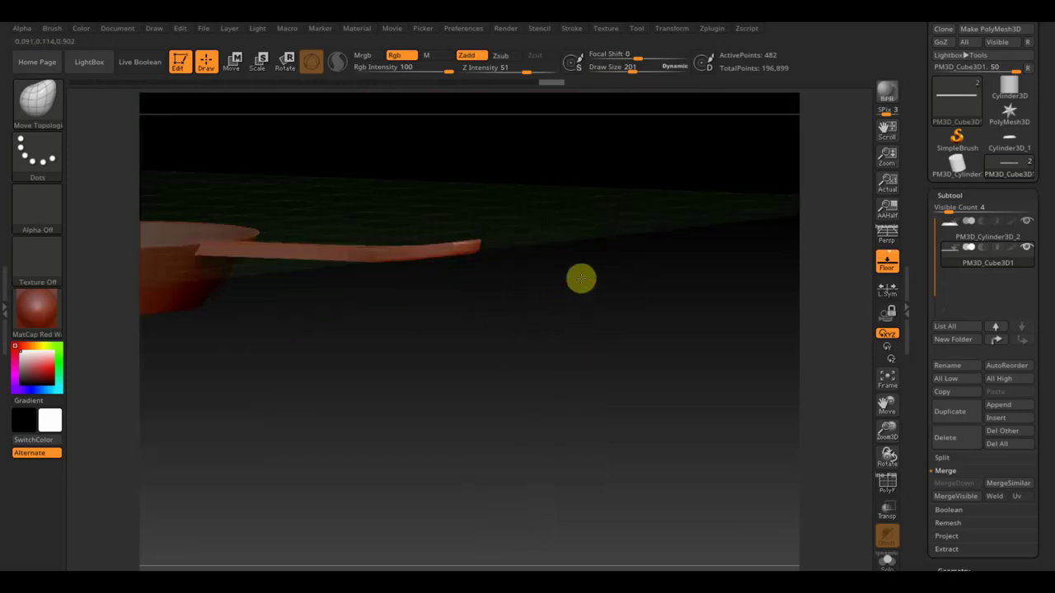
{"action": "left_click_drag", "start_coordinate": [484, 238], "coordinate": [601, 292]}
{"action": "mouse_move", "coordinate": [584, 371]}
{"action": "left_mouse_down"}
{"action": "mouse_move", "coordinate": [690, 372]}
{"action": "mouse_move", "coordinate": [497, 403]}
{"action": "left_mouse_up"}
{"action": "mouse_move", "coordinate": [421, 424]}
{"action": "left_mouse_down"}
{"action": "mouse_move", "coordinate": [537, 435]}
{"action": "mouse_move", "coordinate": [486, 395]}
{"action": "left_mouse_up"}
{"action": "key", "text": "ctrl"}
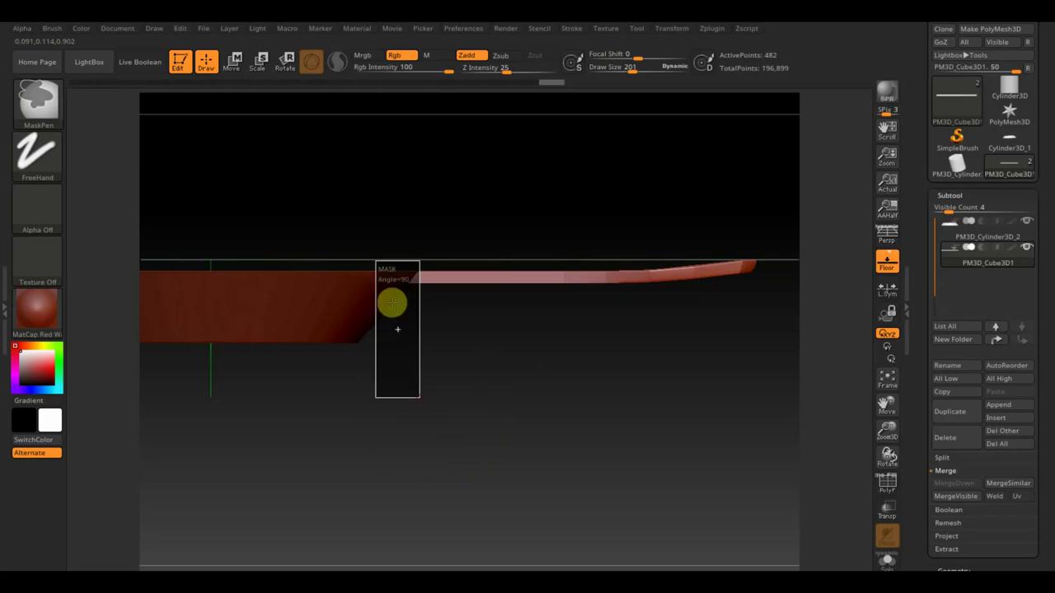
Step: Invert the mask and use the Move gizmo to angle the handle's inner end downward
{"action": "mouse_move", "coordinate": [407, 308]}
{"action": "left_mouse_down"}
{"action": "mouse_move", "coordinate": [437, 352]}
{"action": "mouse_move", "coordinate": [451, 412]}
{"action": "mouse_move", "coordinate": [437, 374]}
{"action": "mouse_move", "coordinate": [448, 381]}
{"action": "left_mouse_up"}
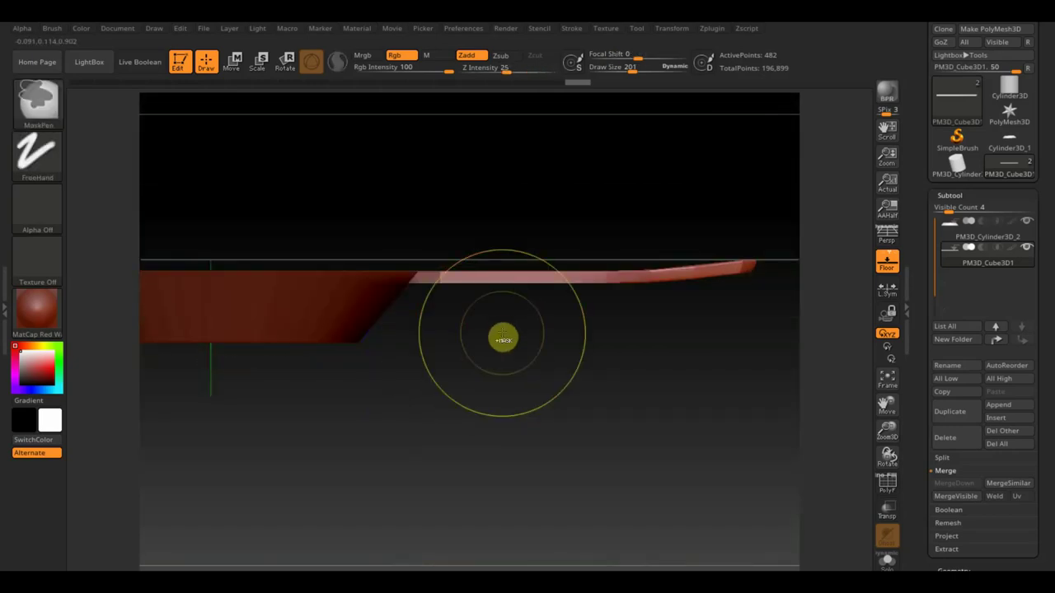
{"action": "left_click", "coordinate": [502, 331], "text": "ctrl"}
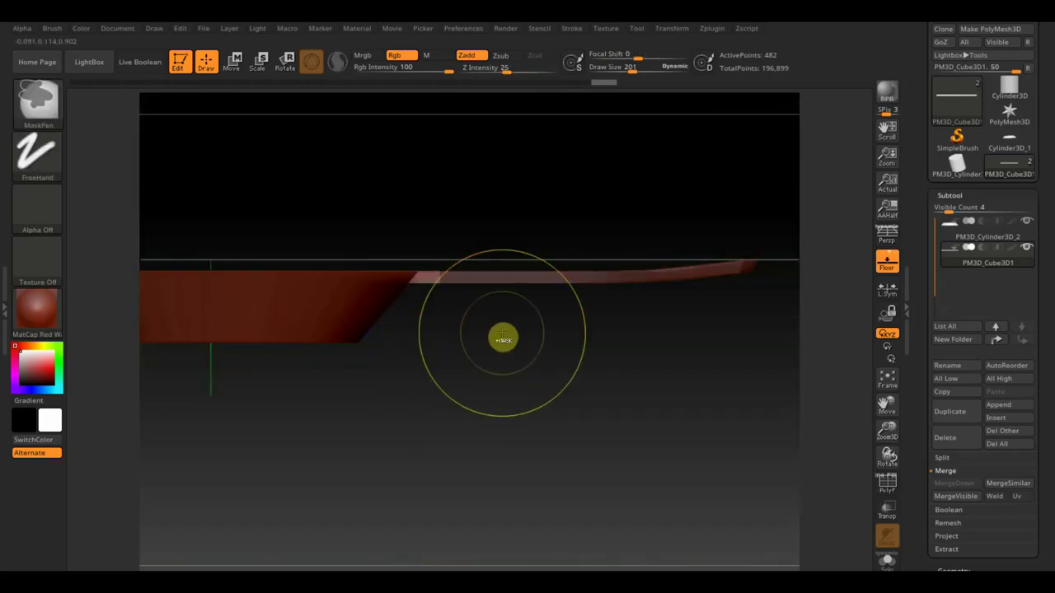
{"action": "left_click", "coordinate": [233, 60]}
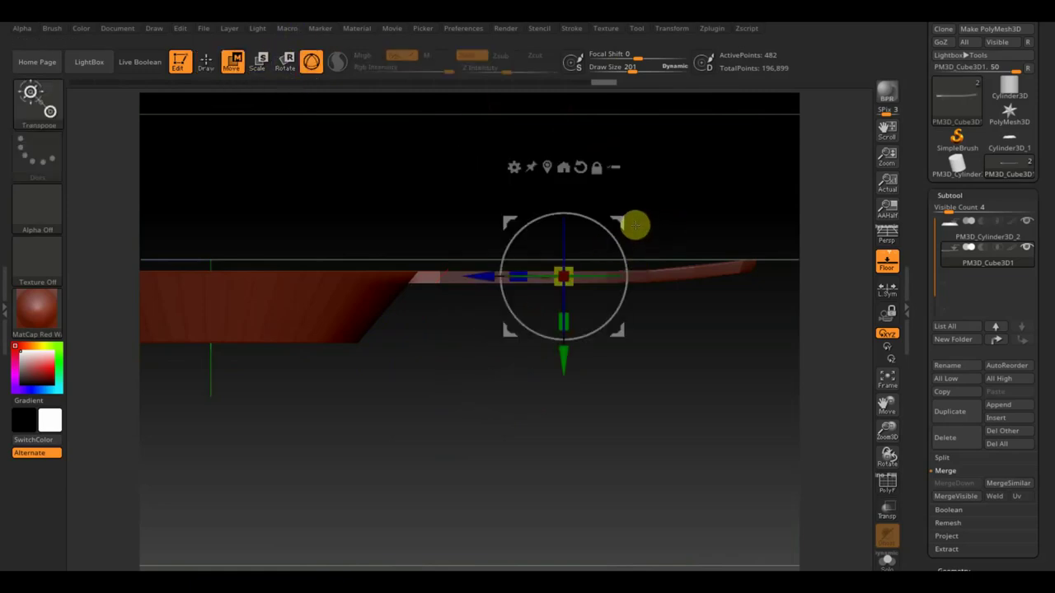
{"action": "mouse_move", "coordinate": [636, 224]}
{"action": "left_mouse_down"}
{"action": "mouse_move", "coordinate": [525, 216]}
{"action": "mouse_move", "coordinate": [478, 226]}
{"action": "mouse_move", "coordinate": [474, 209]}
{"action": "left_mouse_up"}
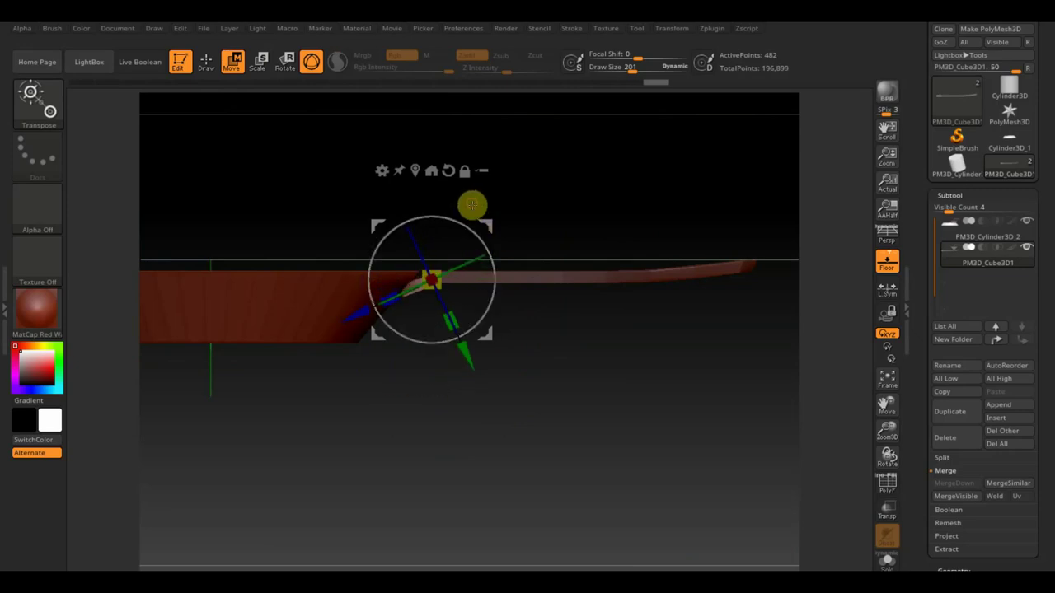
{"action": "left_click_drag", "start_coordinate": [560, 313], "coordinate": [647, 503]}
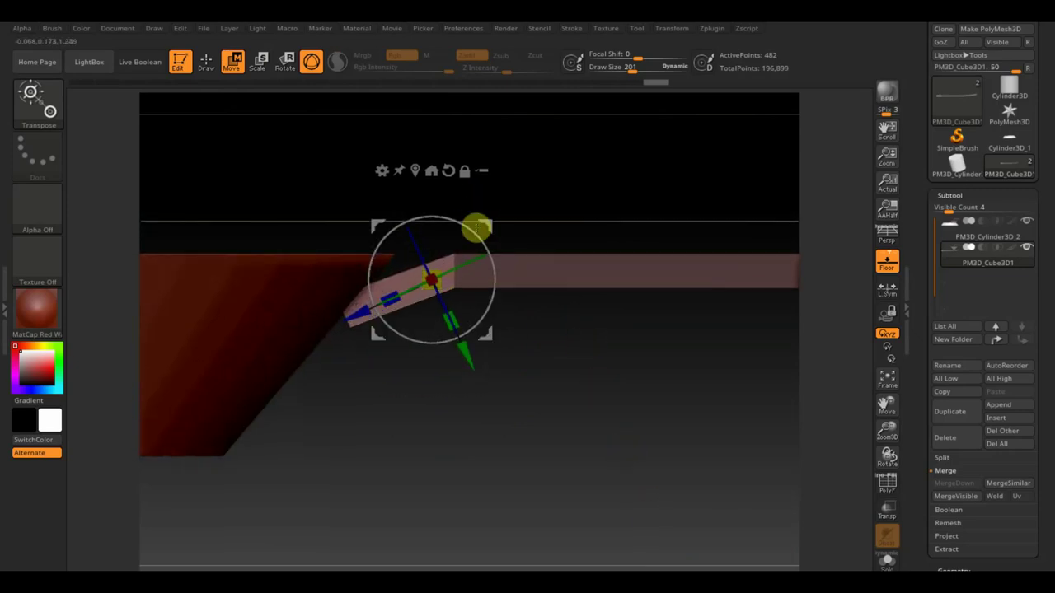
{"action": "left_click_drag", "start_coordinate": [492, 224], "coordinate": [474, 217]}
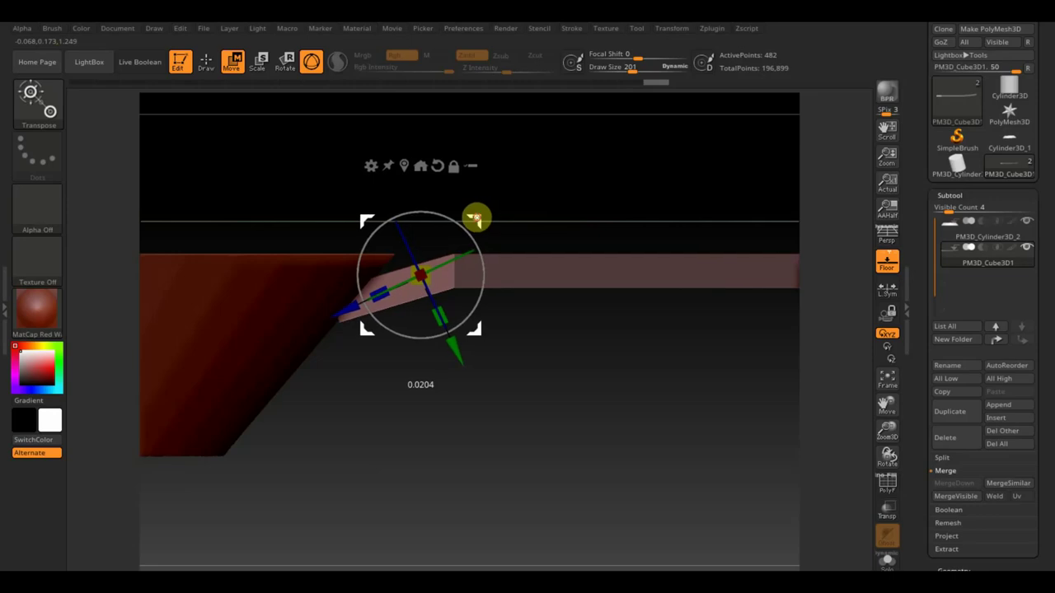
{"action": "left_click", "coordinate": [206, 62]}
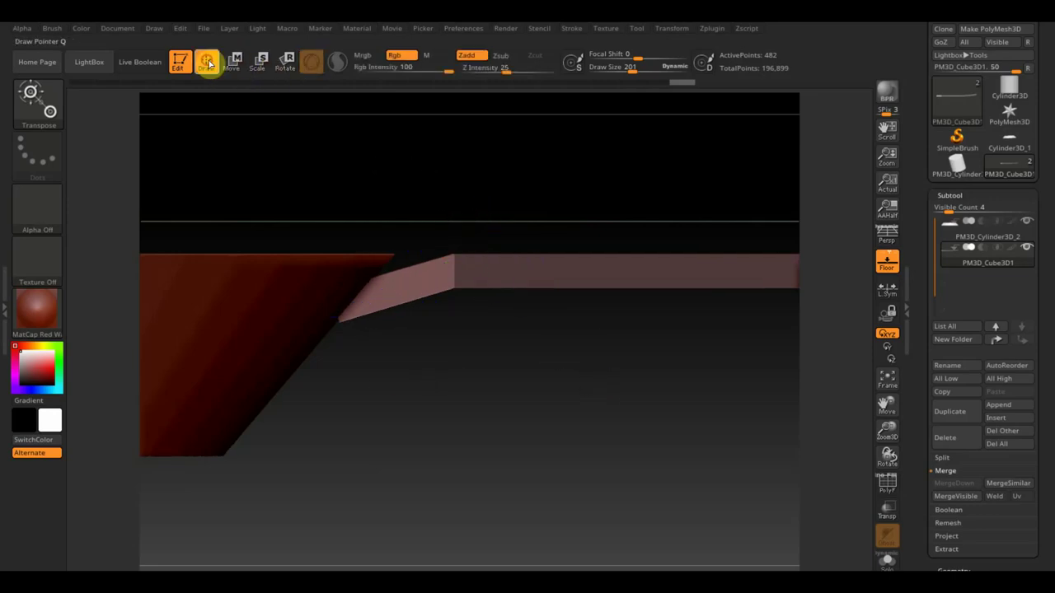
{"action": "mouse_move", "coordinate": [489, 252]}
{"action": "left_mouse_down"}
{"action": "mouse_move", "coordinate": [533, 320]}
{"action": "mouse_move", "coordinate": [462, 128]}
{"action": "left_mouse_up"}
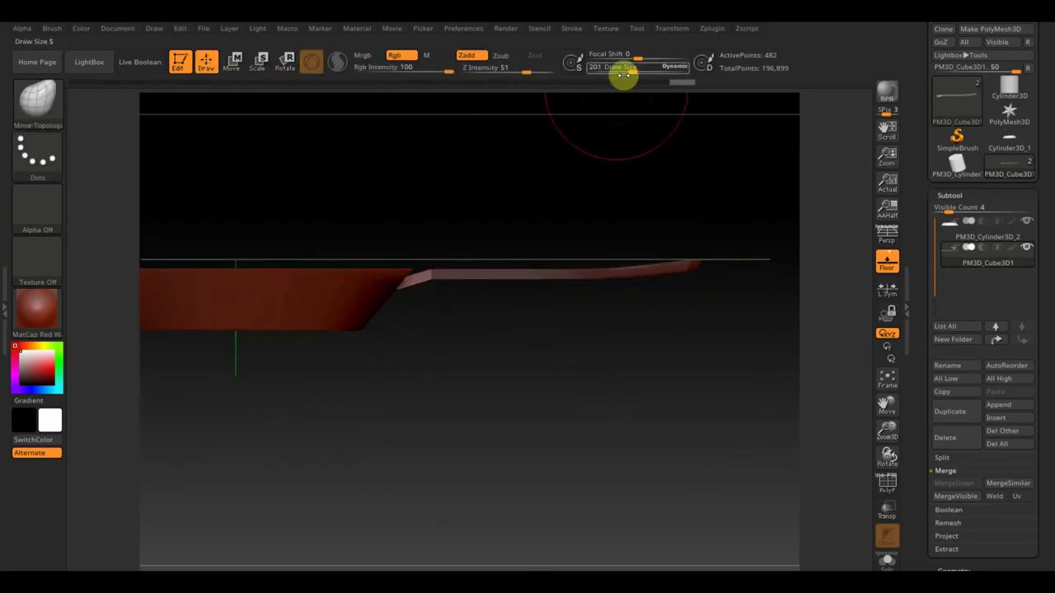
Step: Clear the mask, shift the handle against the rim, then return to Draw with Move Topological
{"action": "left_click_drag", "start_coordinate": [630, 69], "coordinate": [611, 69]}
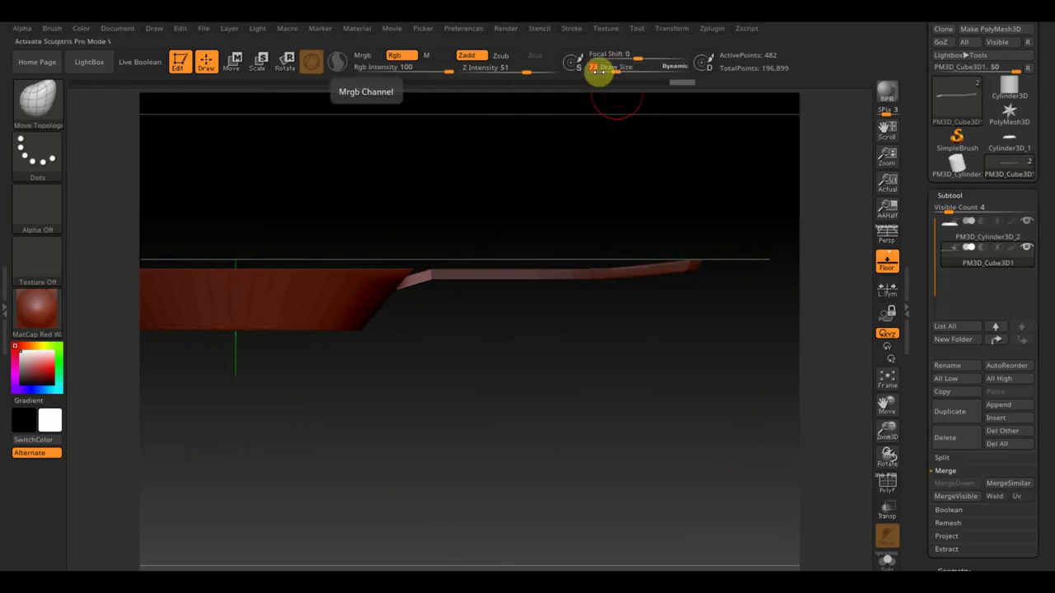
{"action": "left_click", "coordinate": [235, 59]}
{"action": "left_click_drag", "start_coordinate": [586, 398], "coordinate": [632, 438], "text": "ctrl"}
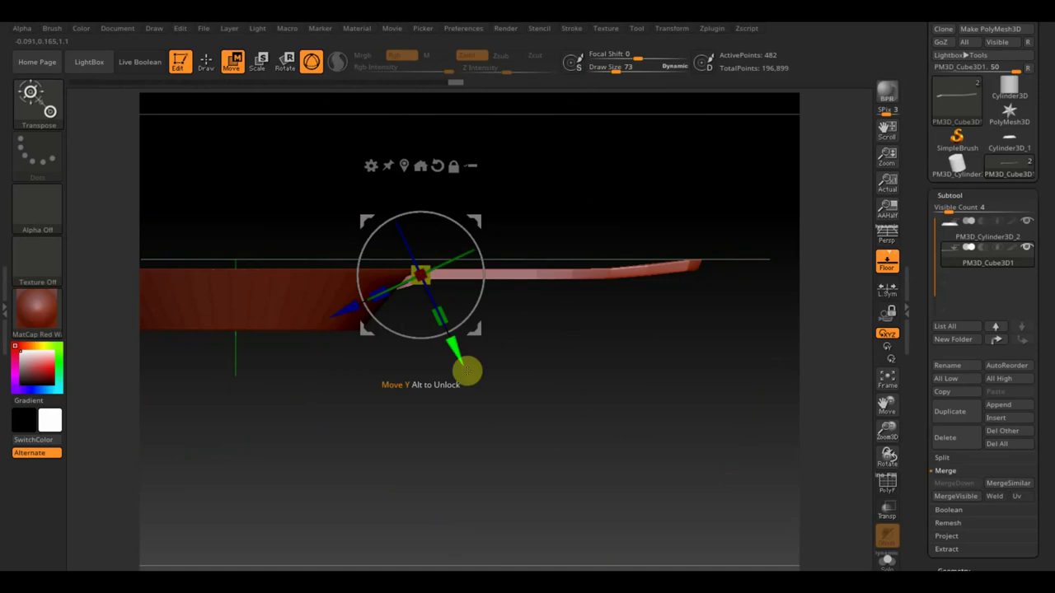
{"action": "mouse_move", "coordinate": [466, 370]}
{"action": "left_mouse_down"}
{"action": "mouse_move", "coordinate": [451, 356]}
{"action": "mouse_move", "coordinate": [582, 358]}
{"action": "left_mouse_up"}
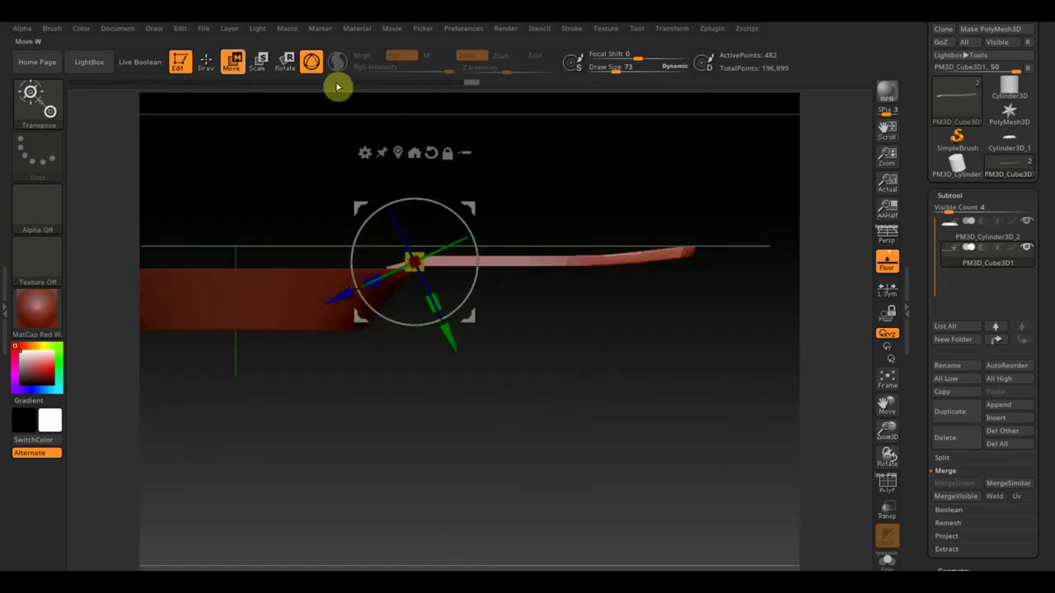
{"action": "key", "text": "q"}
{"action": "key", "text": "b"}
{"action": "key", "text": "m"}
{"action": "key", "text": "t"}
{"action": "left_click_drag", "start_coordinate": [626, 70], "coordinate": [614, 67]}
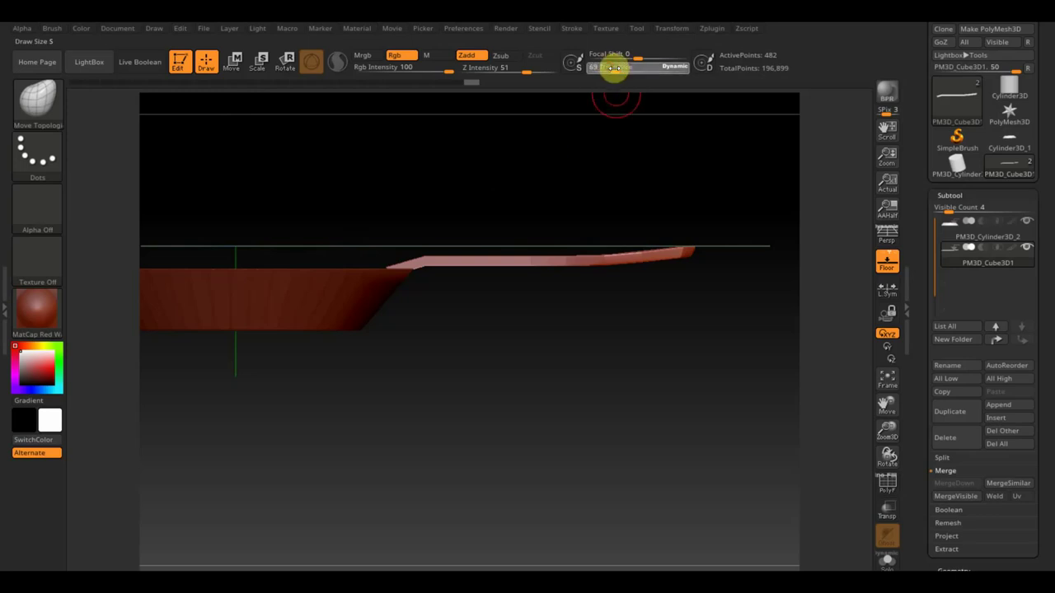
{"action": "left_click_drag", "start_coordinate": [581, 123], "coordinate": [439, 258]}
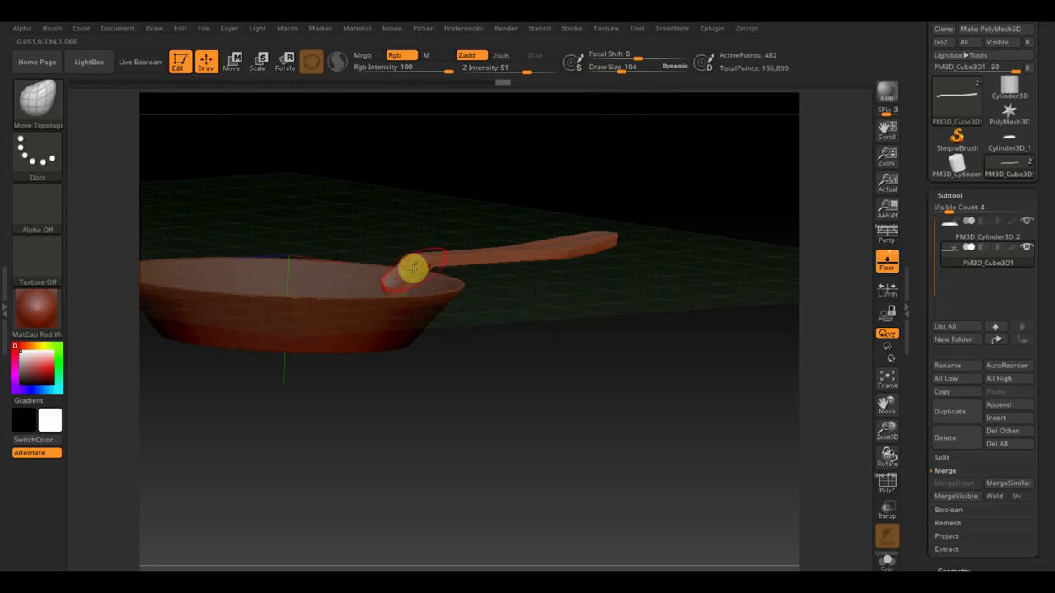
{"action": "mouse_move", "coordinate": [555, 296]}
{"action": "left_mouse_down"}
{"action": "mouse_move", "coordinate": [537, 354]}
{"action": "mouse_move", "coordinate": [581, 357]}
{"action": "mouse_move", "coordinate": [536, 338]}
{"action": "mouse_move", "coordinate": [492, 252]}
{"action": "mouse_move", "coordinate": [451, 323]}
{"action": "mouse_move", "coordinate": [355, 294]}
{"action": "mouse_move", "coordinate": [297, 297]}
{"action": "mouse_move", "coordinate": [264, 334]}
{"action": "mouse_move", "coordinate": [342, 329]}
{"action": "mouse_move", "coordinate": [373, 371]}
{"action": "left_mouse_up"}
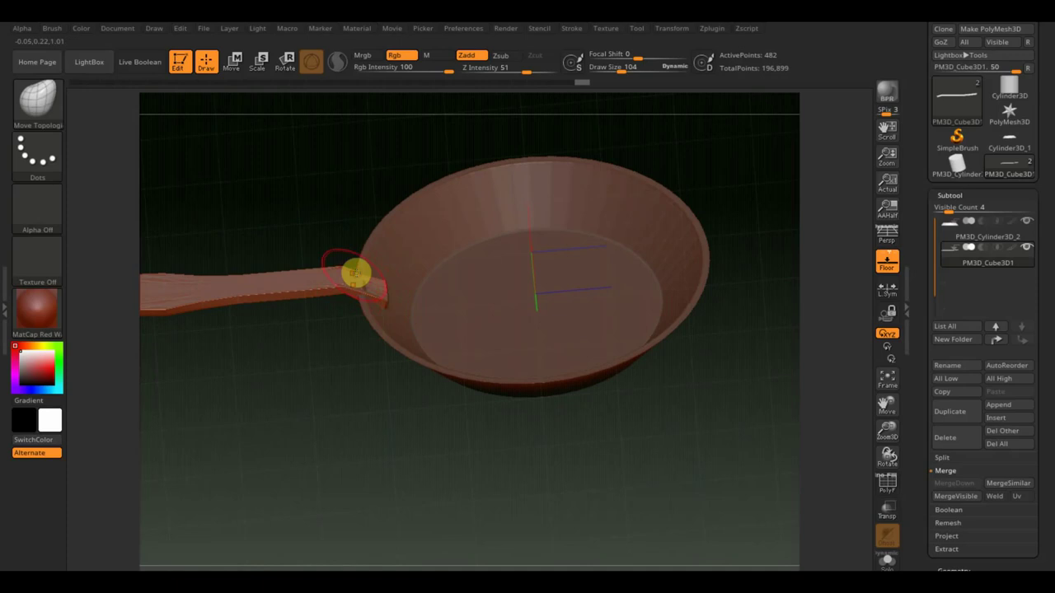
{"action": "mouse_move", "coordinate": [353, 312]}
{"action": "left_mouse_down"}
{"action": "mouse_move", "coordinate": [365, 276]}
{"action": "mouse_move", "coordinate": [351, 283]}
{"action": "mouse_move", "coordinate": [367, 313]}
{"action": "mouse_move", "coordinate": [393, 302]}
{"action": "mouse_move", "coordinate": [468, 308]}
{"action": "mouse_move", "coordinate": [480, 329]}
{"action": "mouse_move", "coordinate": [467, 395]}
{"action": "mouse_move", "coordinate": [473, 382]}
{"action": "mouse_move", "coordinate": [463, 379]}
{"action": "left_mouse_up"}
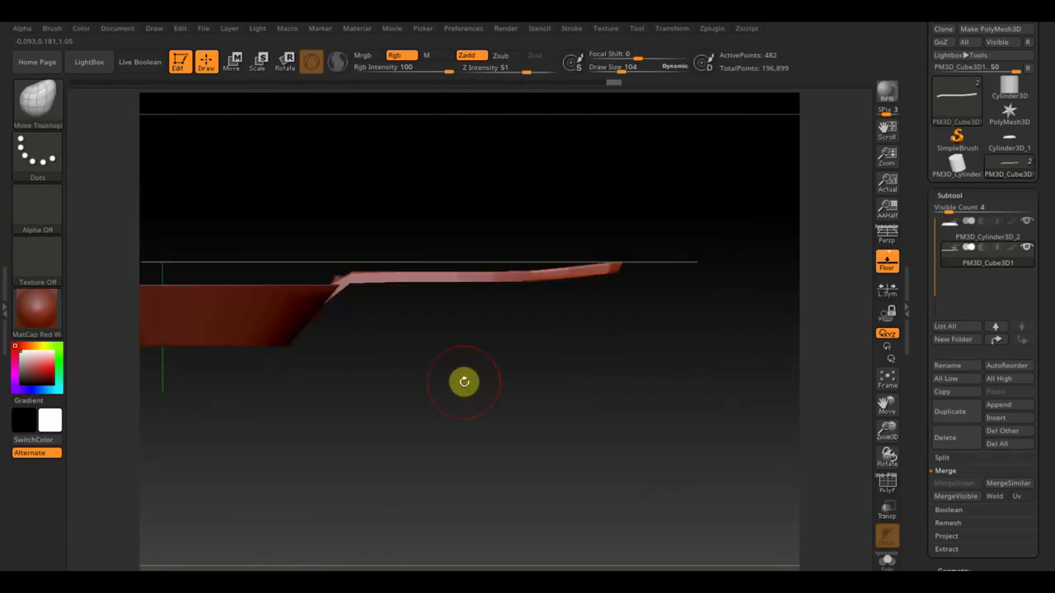
Step: Enable DynaMesh at resolution 464 in Tool > Geometry, check the joined handle, and open the brush library
{"action": "left_click_drag", "start_coordinate": [1048, 544], "coordinate": [1035, 435]}
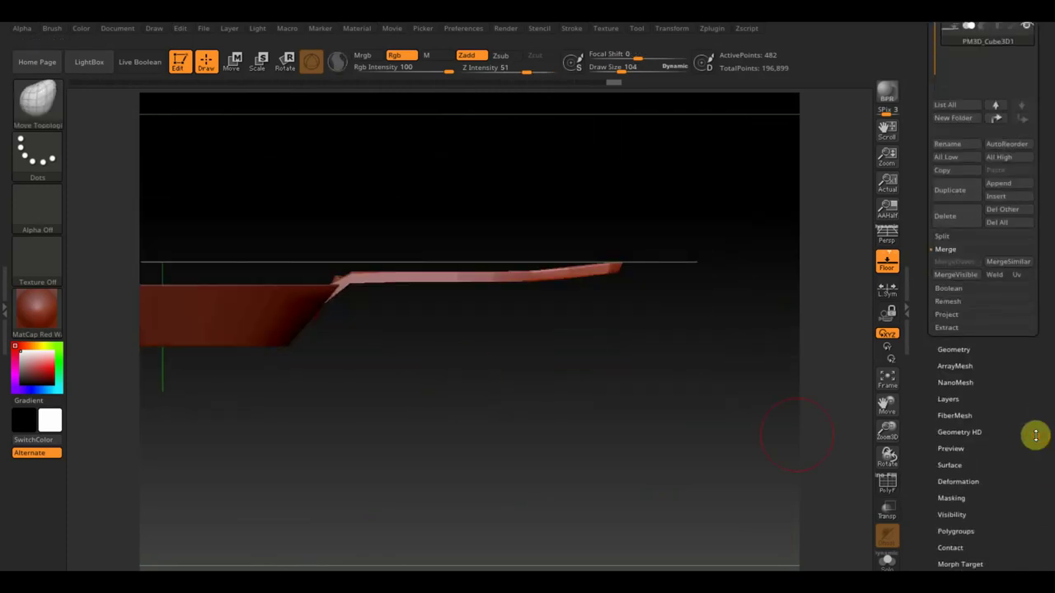
{"action": "left_click", "coordinate": [954, 349]}
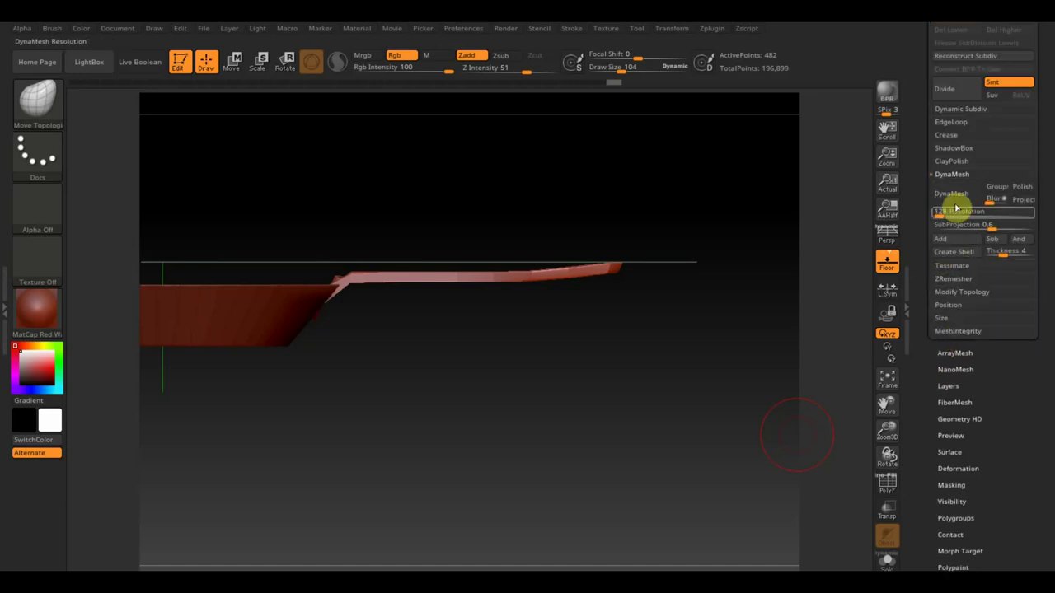
{"action": "left_click", "coordinate": [951, 193]}
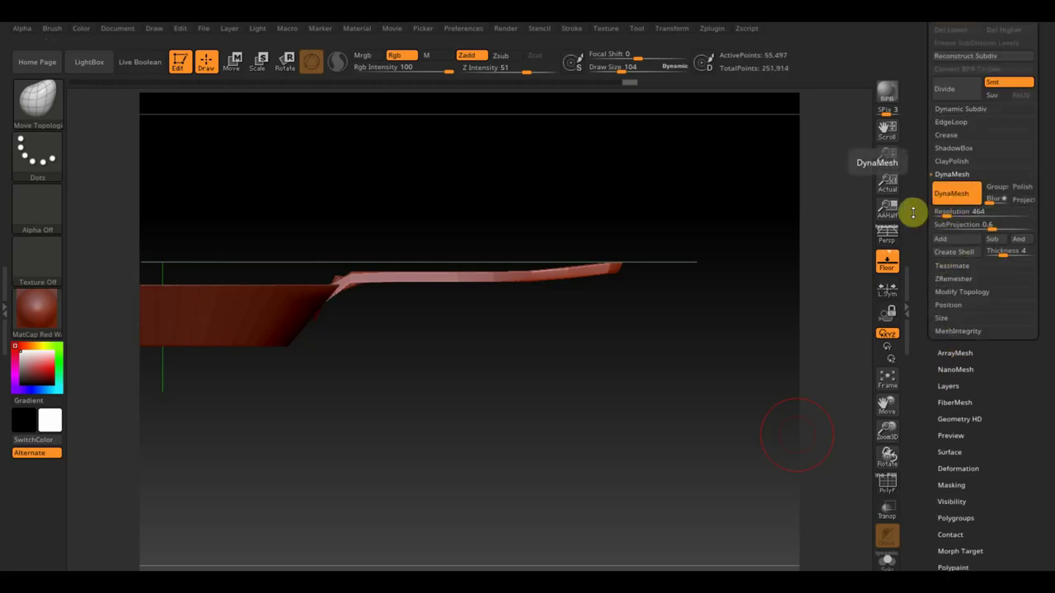
{"action": "mouse_move", "coordinate": [816, 272]}
{"action": "left_mouse_down"}
{"action": "mouse_move", "coordinate": [669, 325]}
{"action": "mouse_move", "coordinate": [659, 441]}
{"action": "mouse_move", "coordinate": [678, 407]}
{"action": "mouse_move", "coordinate": [384, 322]}
{"action": "left_mouse_up"}
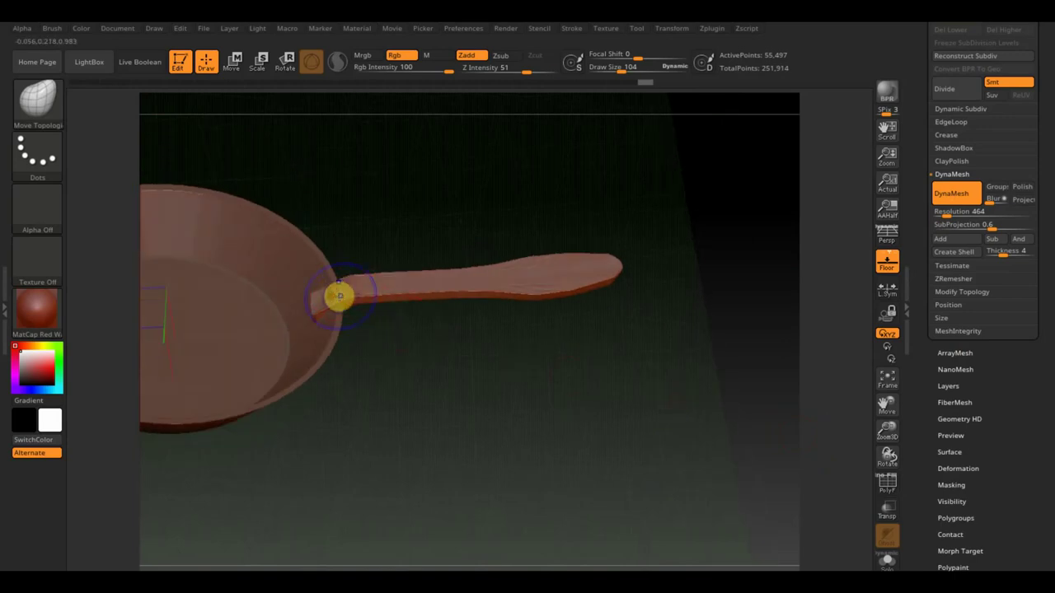
{"action": "mouse_move", "coordinate": [373, 352]}
{"action": "left_mouse_down"}
{"action": "mouse_move", "coordinate": [362, 294]}
{"action": "mouse_move", "coordinate": [374, 344]}
{"action": "mouse_move", "coordinate": [426, 370]}
{"action": "mouse_move", "coordinate": [463, 306]}
{"action": "mouse_move", "coordinate": [428, 361]}
{"action": "mouse_move", "coordinate": [423, 327]}
{"action": "mouse_move", "coordinate": [377, 271]}
{"action": "mouse_move", "coordinate": [359, 308]}
{"action": "left_mouse_up"}
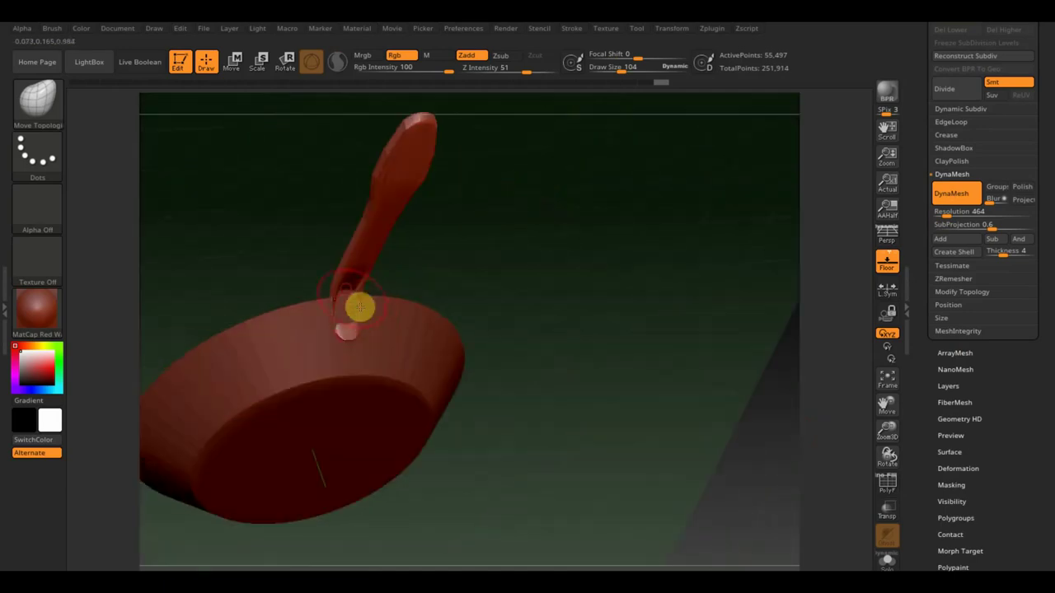
{"action": "mouse_move", "coordinate": [463, 320]}
{"action": "left_mouse_down"}
{"action": "mouse_move", "coordinate": [510, 306]}
{"action": "mouse_move", "coordinate": [520, 327]}
{"action": "left_mouse_up"}
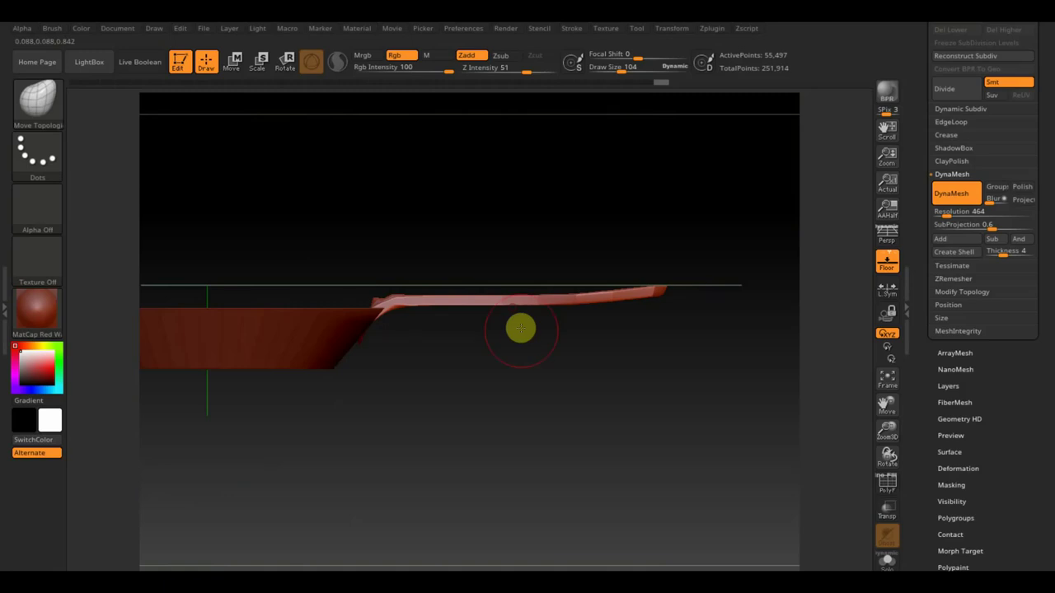
{"action": "left_click", "coordinate": [40, 111]}
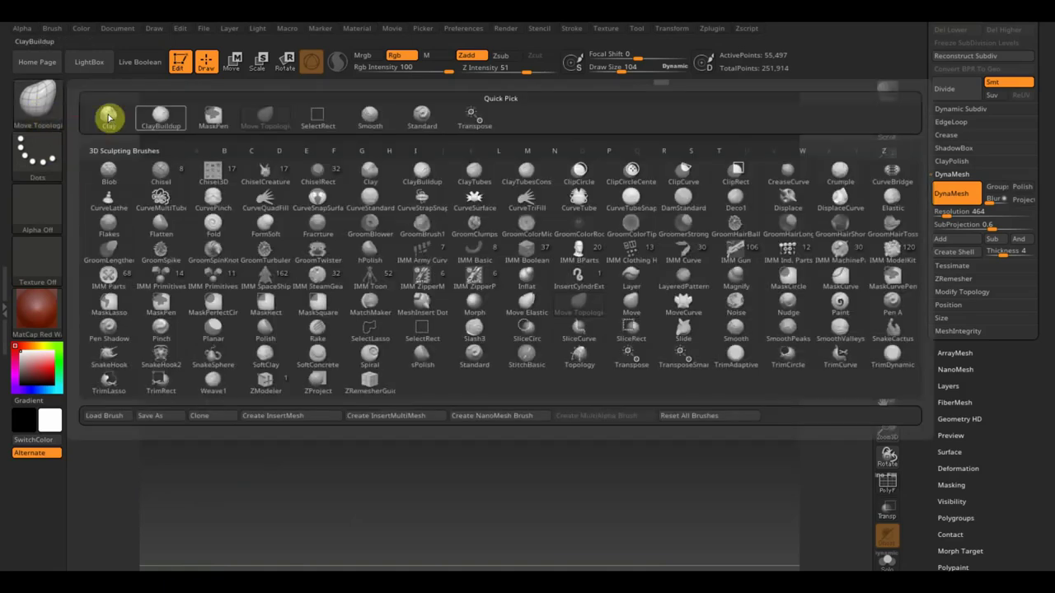
Step: Pick the ClayBuildup brush with strength 2 and draw size 48
{"action": "left_click", "coordinate": [162, 118]}
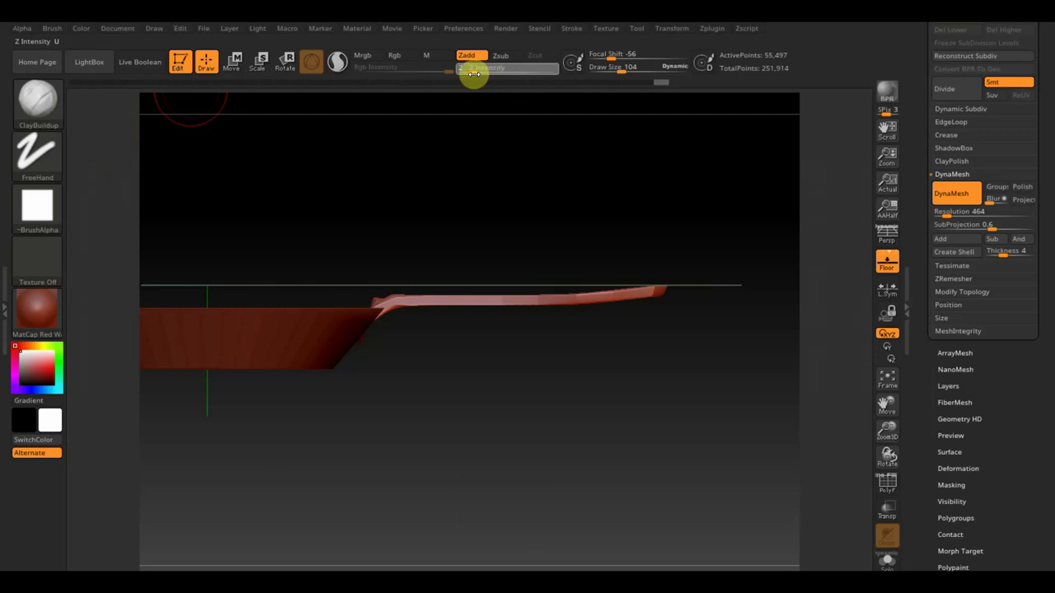
{"action": "mouse_move", "coordinate": [471, 420]}
{"action": "left_mouse_down"}
{"action": "mouse_move", "coordinate": [376, 370]}
{"action": "mouse_move", "coordinate": [346, 332]}
{"action": "left_mouse_up"}
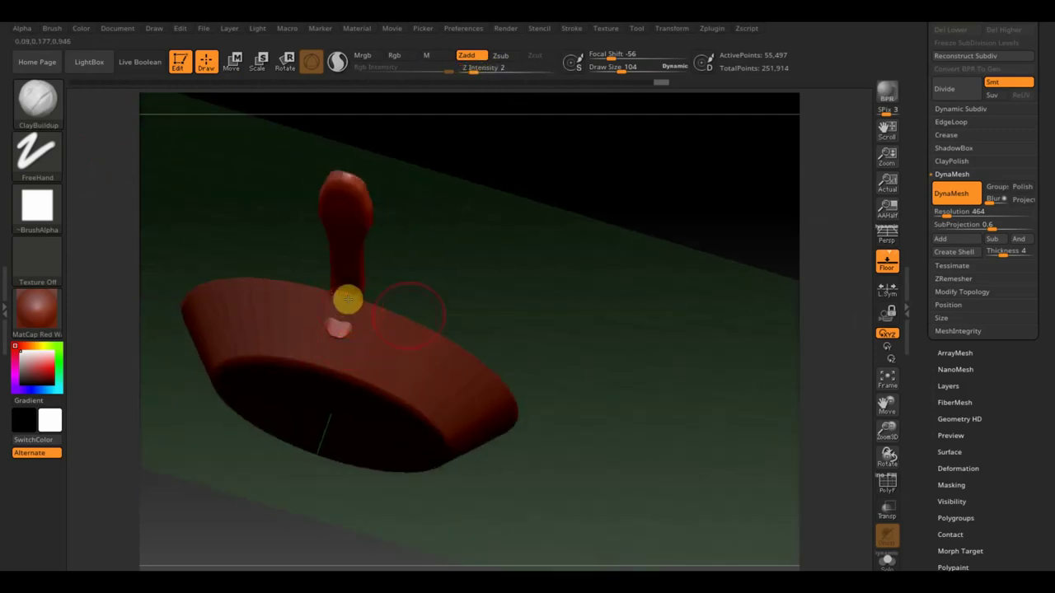
{"action": "mouse_move", "coordinate": [495, 271]}
{"action": "left_mouse_down"}
{"action": "mouse_move", "coordinate": [506, 313]}
{"action": "mouse_move", "coordinate": [520, 289]}
{"action": "left_mouse_up"}
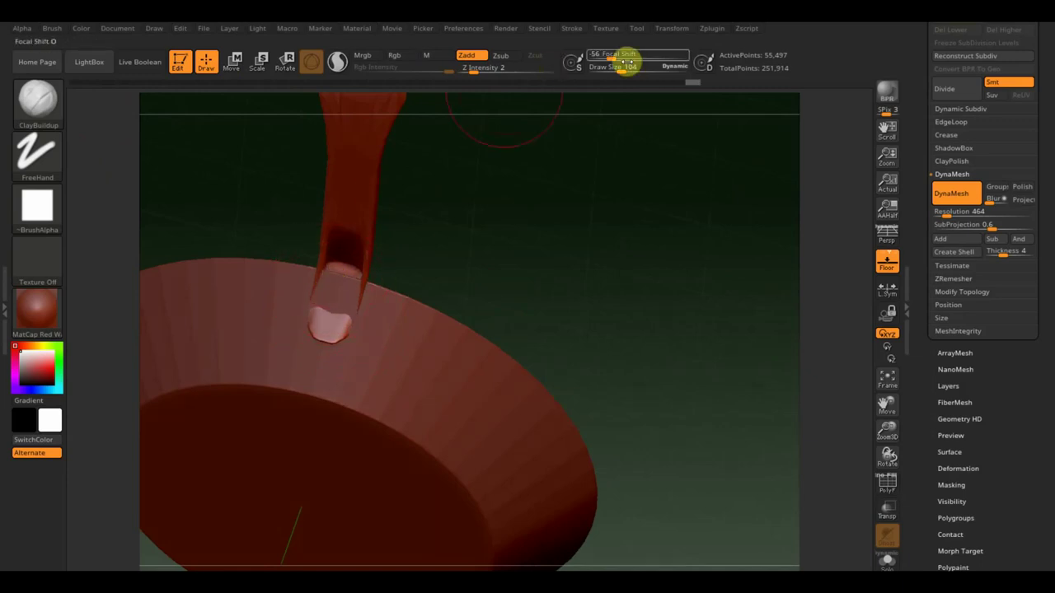
{"action": "left_click", "coordinate": [619, 72]}
{"action": "type", "text": "48"}
{"action": "key", "text": "Return"}
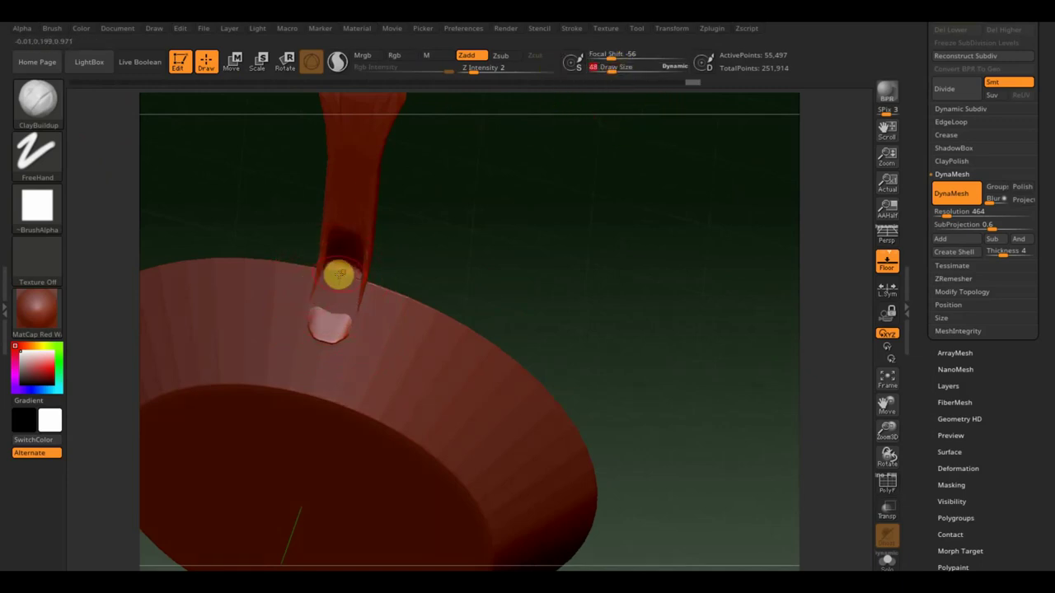
Step: Build up clay to fill the notch at the handle base, clear the mask, and open the Brush menu
{"action": "mouse_move", "coordinate": [330, 302]}
{"action": "left_mouse_down"}
{"action": "mouse_move", "coordinate": [334, 271]}
{"action": "mouse_move", "coordinate": [323, 304]}
{"action": "left_mouse_up"}
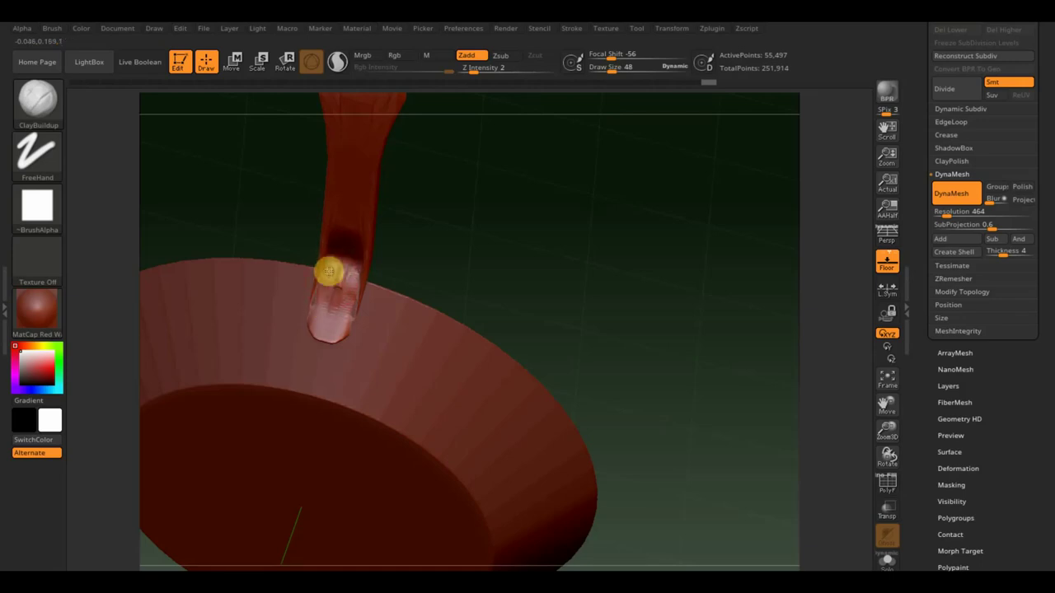
{"action": "mouse_move", "coordinate": [329, 272]}
{"action": "left_mouse_down"}
{"action": "mouse_move", "coordinate": [308, 324]}
{"action": "mouse_move", "coordinate": [329, 301]}
{"action": "left_mouse_up"}
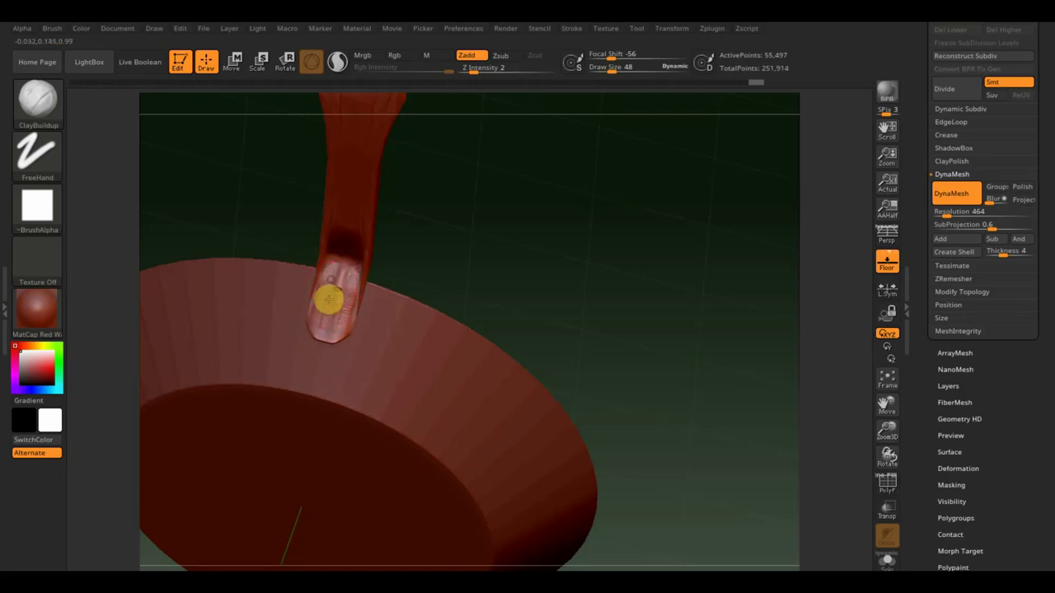
{"action": "left_click_drag", "start_coordinate": [447, 238], "coordinate": [539, 349]}
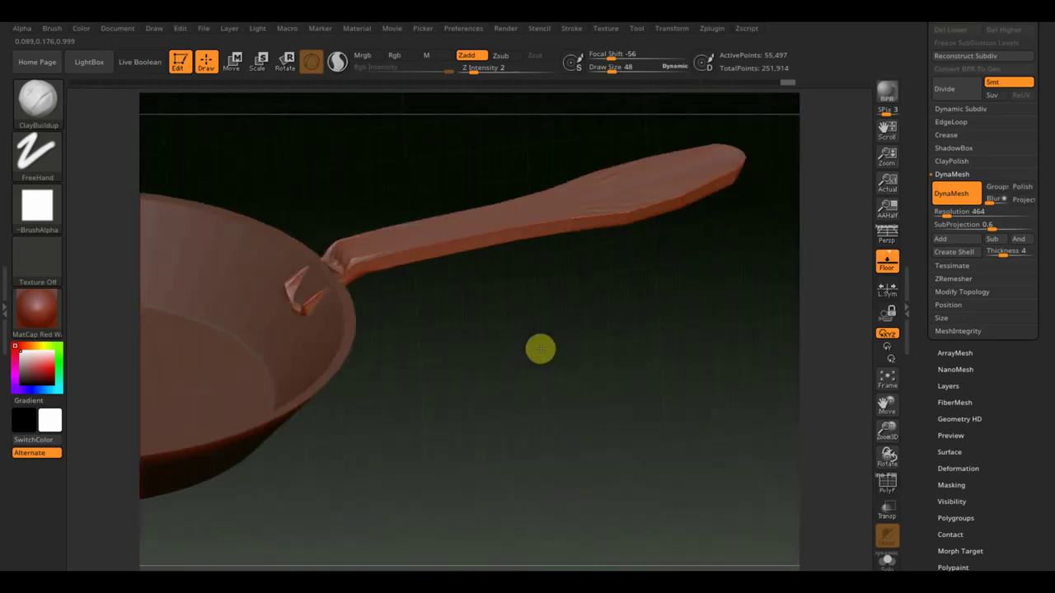
{"action": "key", "text": "ctrl"}
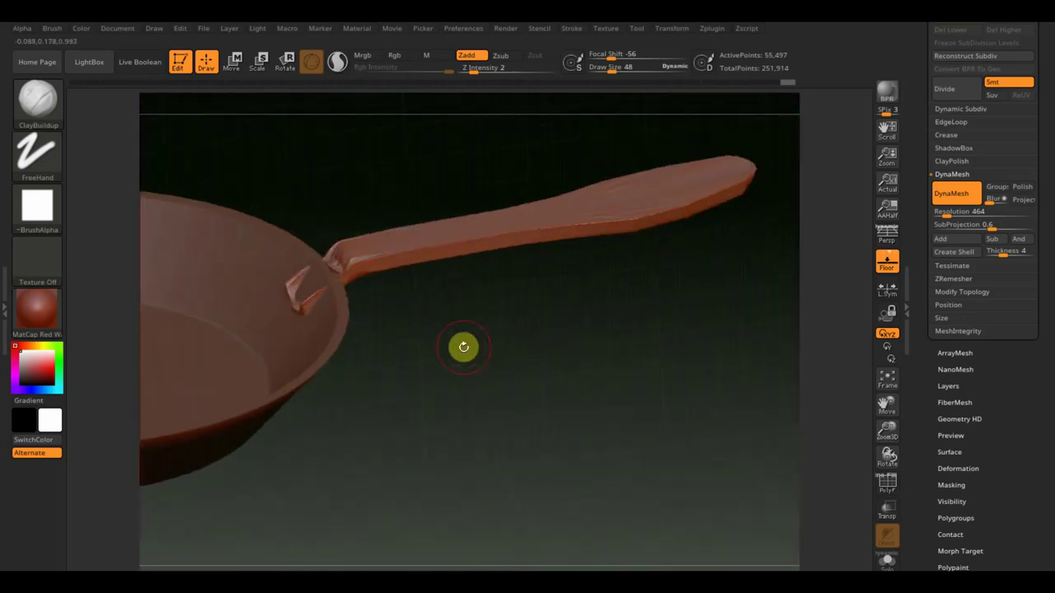
{"action": "left_click", "coordinate": [464, 351], "text": "ctrl"}
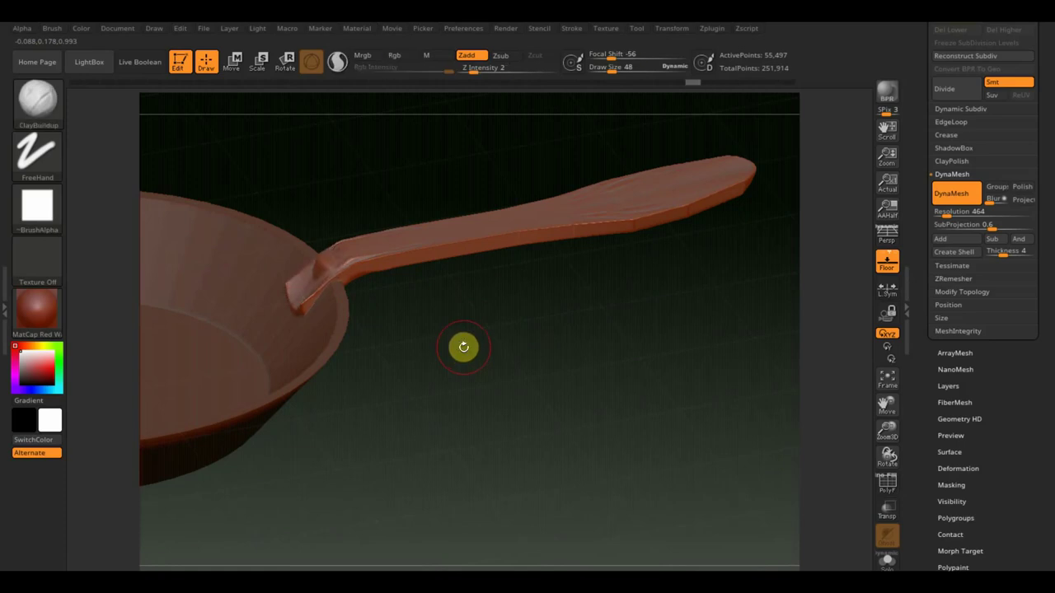
{"action": "left_click_drag", "start_coordinate": [97, 164], "coordinate": [112, 191]}
{"action": "left_click", "coordinate": [51, 29]}
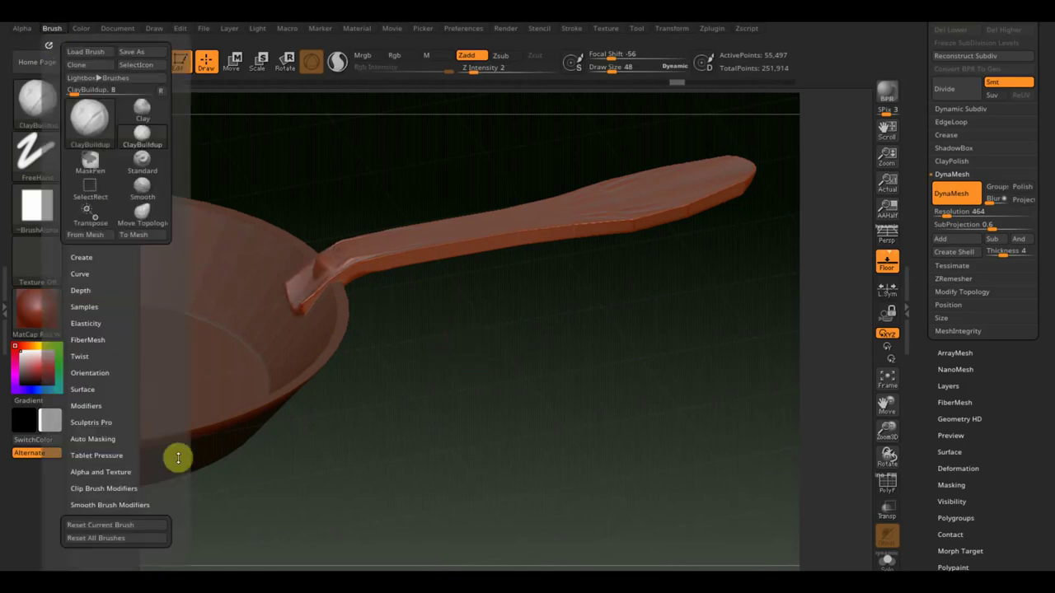
Step: Enable BackfaceMask under Brush > Auto Masking and zoom in on the handle joint
{"action": "left_click", "coordinate": [105, 443]}
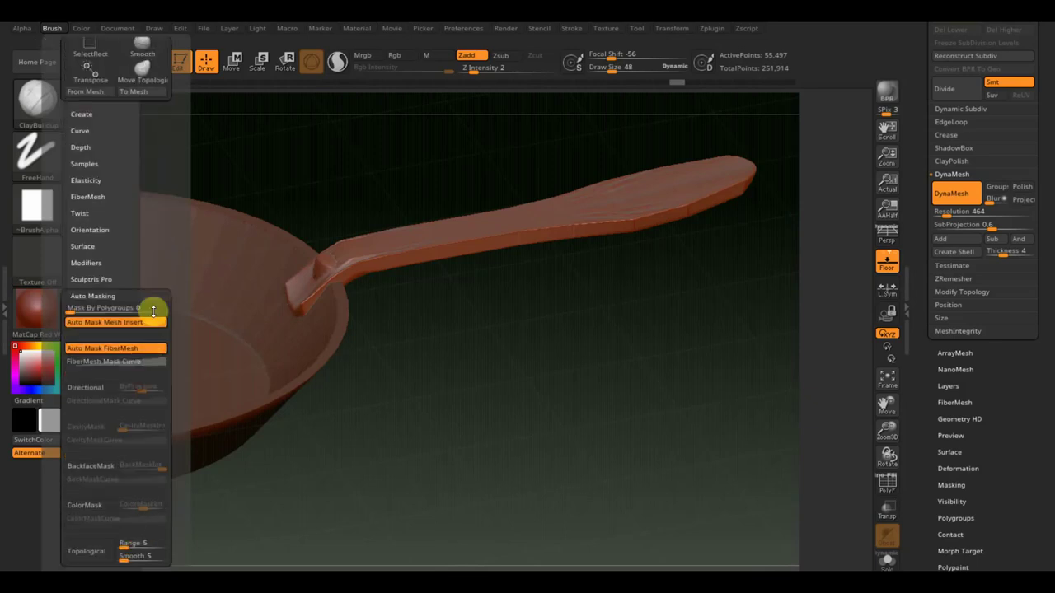
{"action": "left_click", "coordinate": [99, 468]}
{"action": "mouse_move", "coordinate": [349, 354]}
{"action": "left_mouse_down"}
{"action": "mouse_move", "coordinate": [497, 367]}
{"action": "mouse_move", "coordinate": [328, 282]}
{"action": "left_mouse_up"}
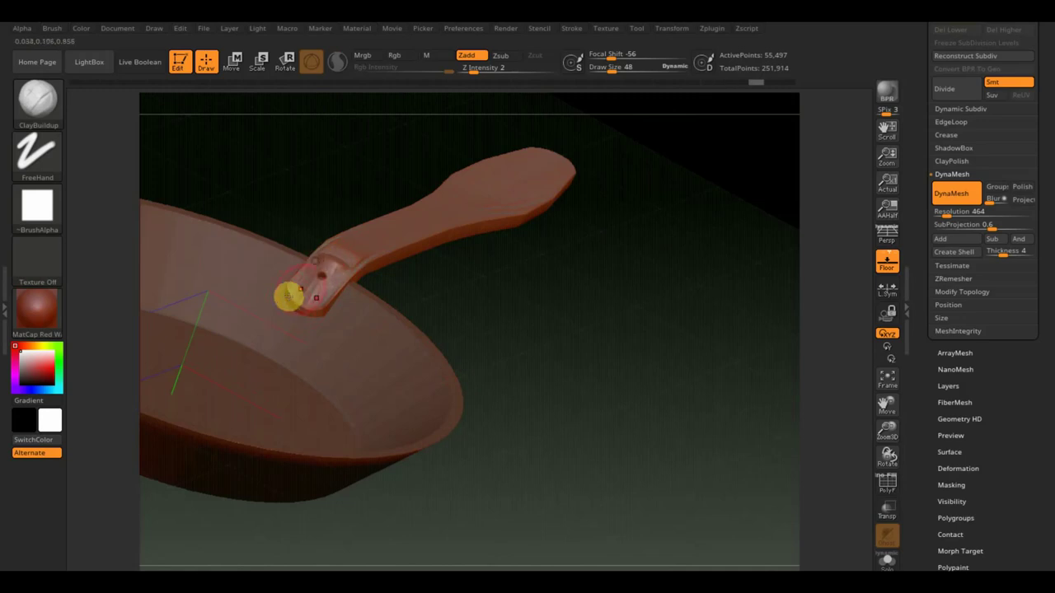
{"action": "mouse_move", "coordinate": [452, 320]}
{"action": "left_mouse_down"}
{"action": "mouse_move", "coordinate": [403, 215]}
{"action": "mouse_move", "coordinate": [344, 302]}
{"action": "left_mouse_up"}
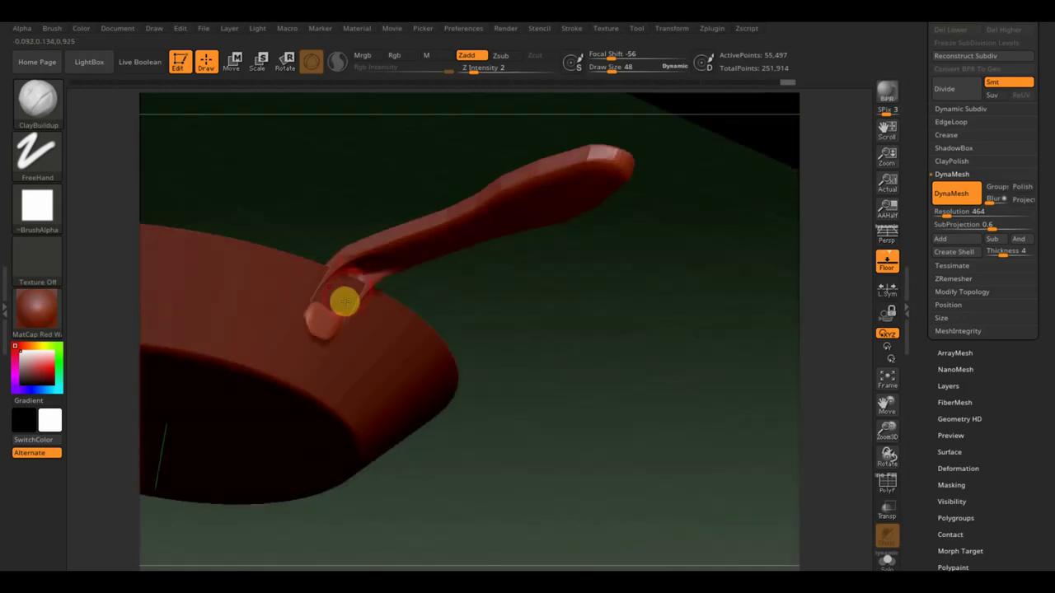
{"action": "left_click_drag", "start_coordinate": [462, 319], "coordinate": [483, 294]}
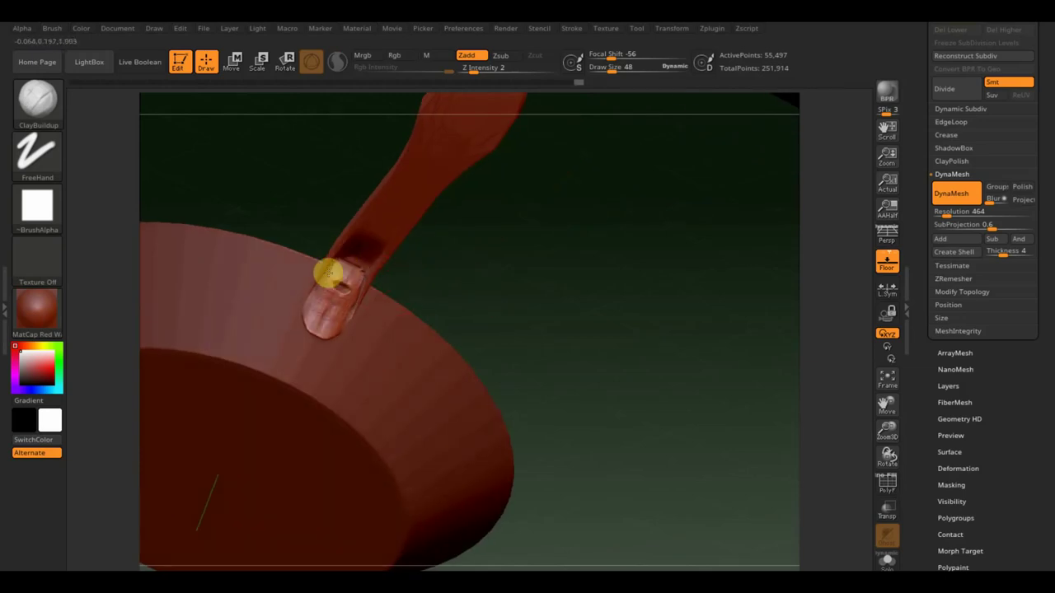
Step: DynaMesh the pan and smooth the joint where the handle meets the rim
{"action": "left_click_drag", "start_coordinate": [391, 285], "coordinate": [523, 299]}
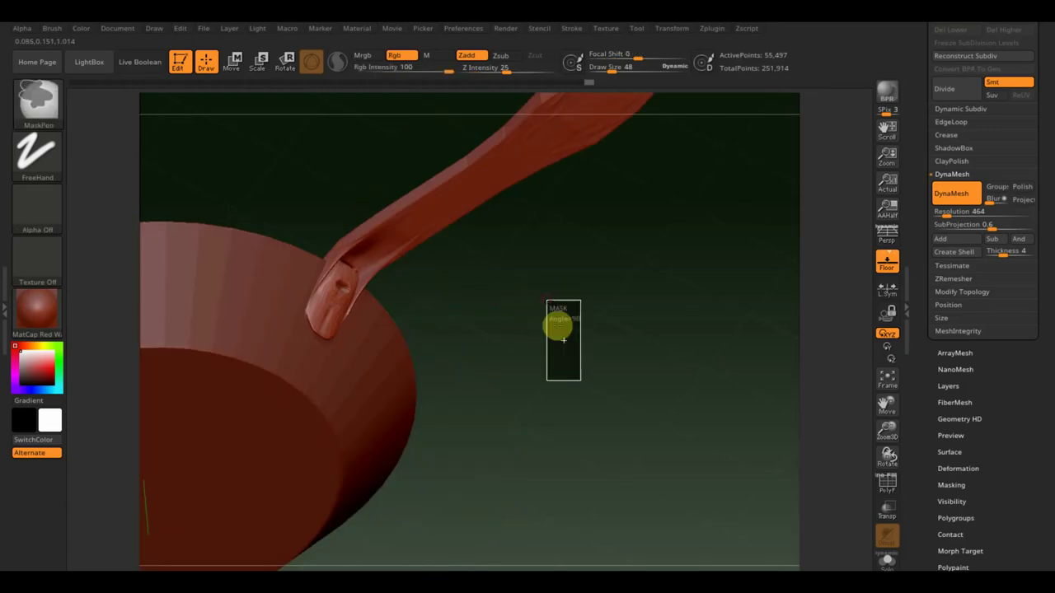
{"action": "key", "text": "shift"}
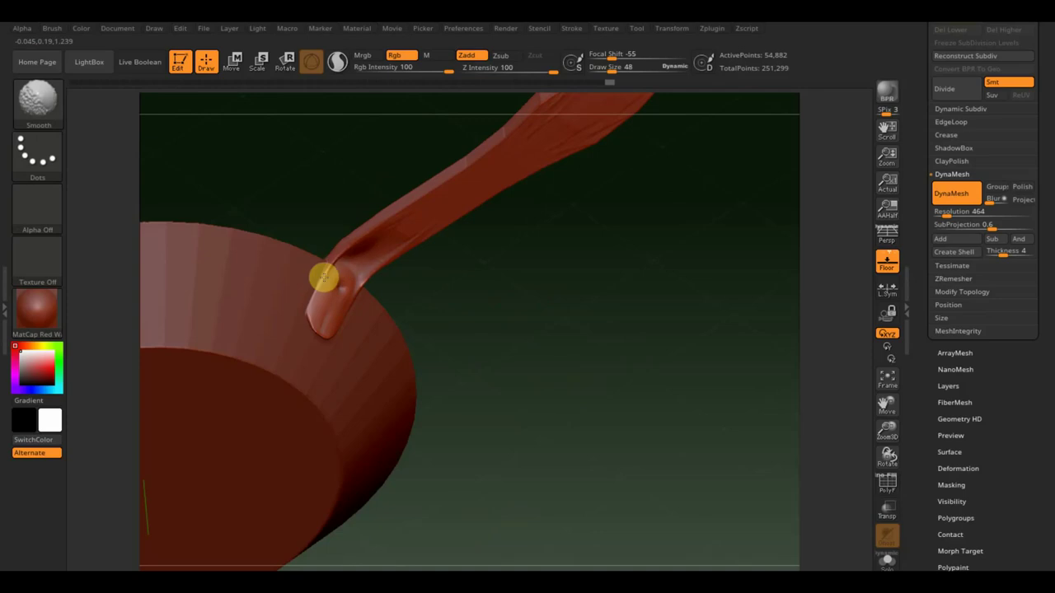
{"action": "left_click_drag", "start_coordinate": [356, 261], "coordinate": [368, 249], "text": "shift"}
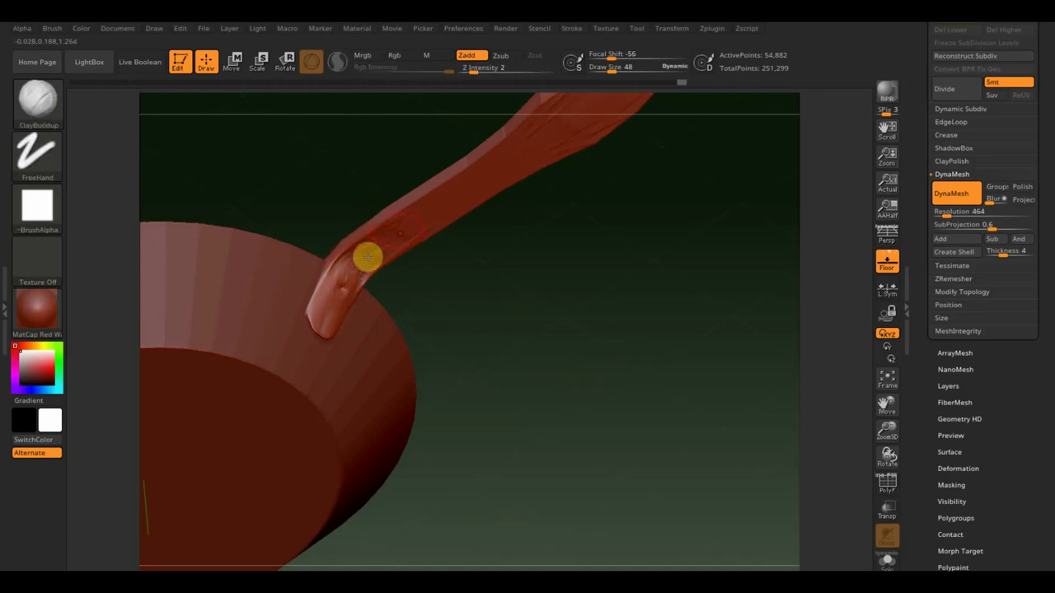
{"action": "mouse_move", "coordinate": [401, 282]}
{"action": "left_mouse_down"}
{"action": "mouse_move", "coordinate": [554, 338]}
{"action": "mouse_move", "coordinate": [466, 315]}
{"action": "left_mouse_up"}
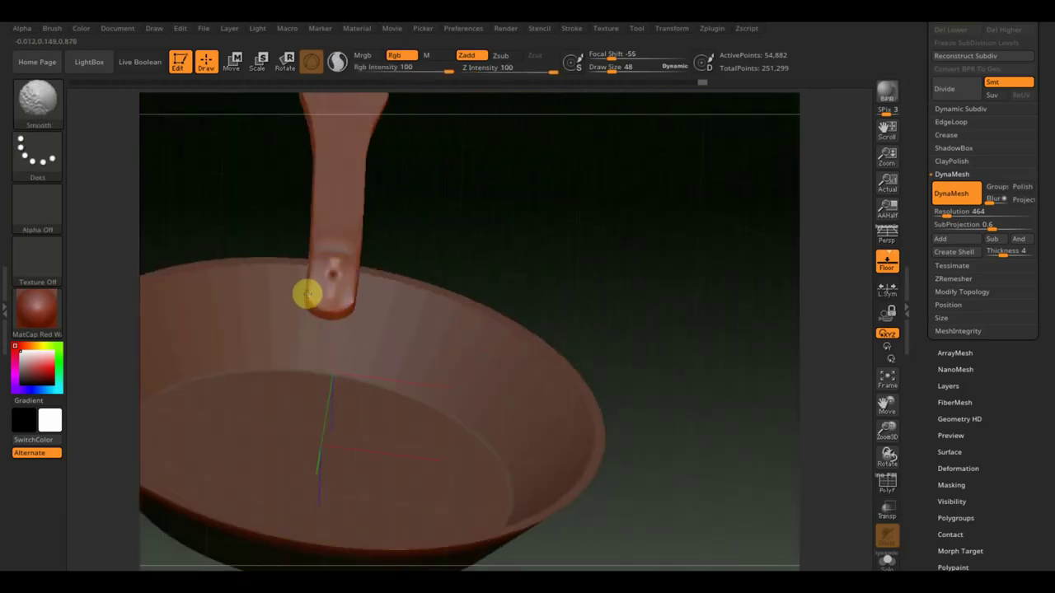
Step: Remesh with DynaMesh to close the small hole on the handle
{"action": "key", "text": "shift"}
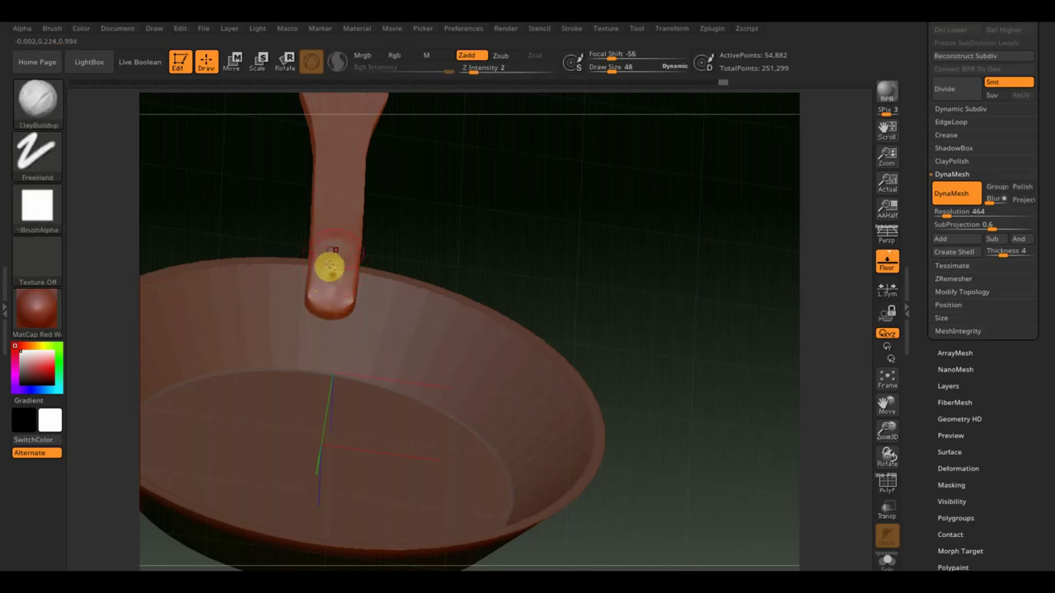
{"action": "left_click_drag", "start_coordinate": [504, 257], "coordinate": [474, 206], "text": "ctrl"}
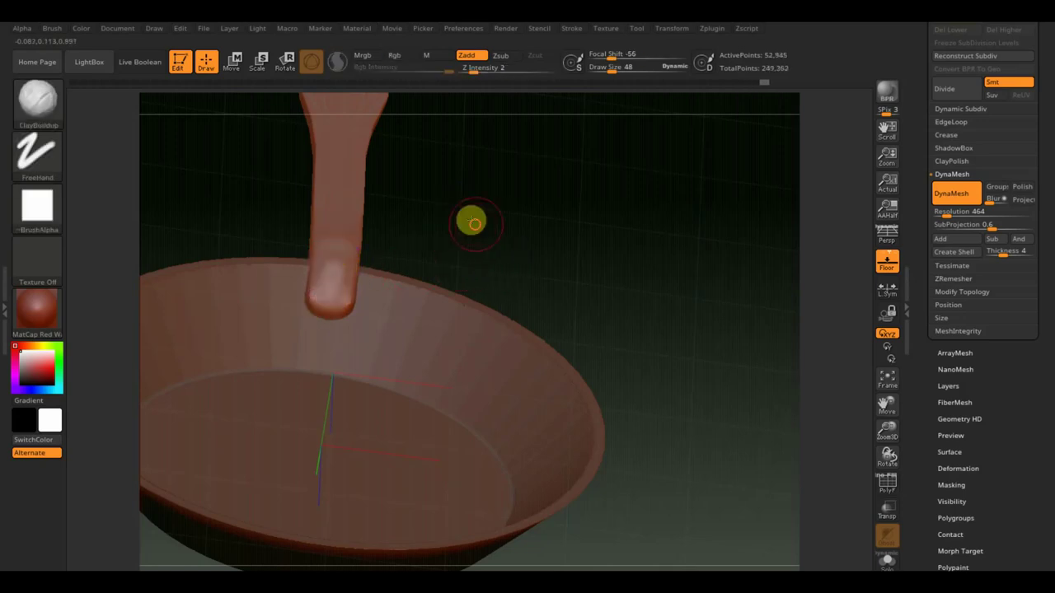
{"action": "mouse_move", "coordinate": [471, 219]}
{"action": "left_mouse_down"}
{"action": "mouse_move", "coordinate": [437, 244]}
{"action": "mouse_move", "coordinate": [537, 223]}
{"action": "mouse_move", "coordinate": [582, 231]}
{"action": "mouse_move", "coordinate": [575, 248]}
{"action": "mouse_move", "coordinate": [483, 179]}
{"action": "left_mouse_up"}
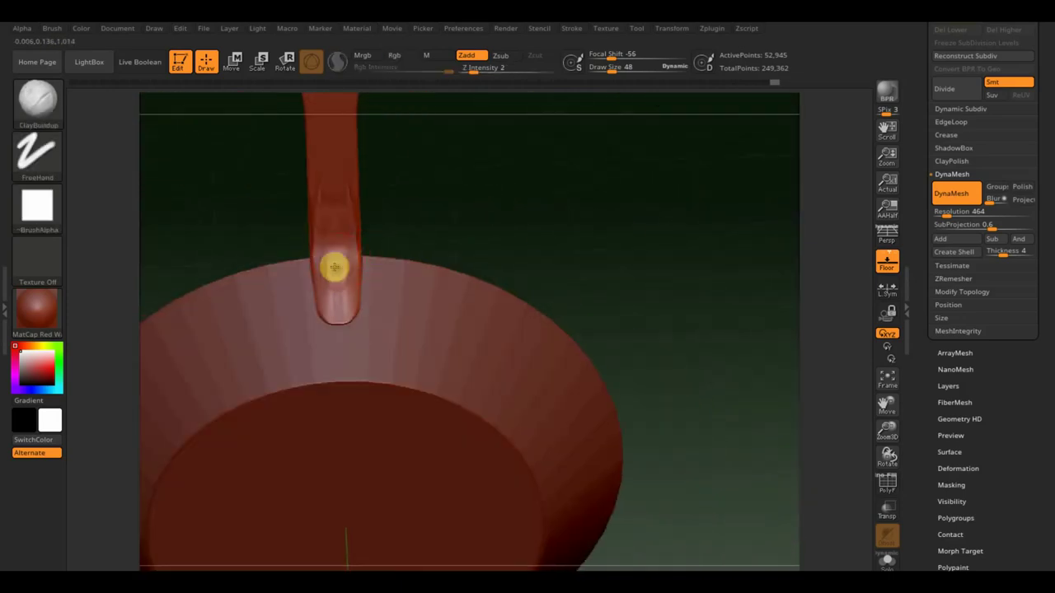
{"action": "mouse_move", "coordinate": [454, 209]}
{"action": "left_mouse_down"}
{"action": "mouse_move", "coordinate": [469, 281]}
{"action": "mouse_move", "coordinate": [479, 263]}
{"action": "left_mouse_up"}
Step: Smooth away the clay marks on the handle and open the brush library
{"action": "key", "text": "shift"}
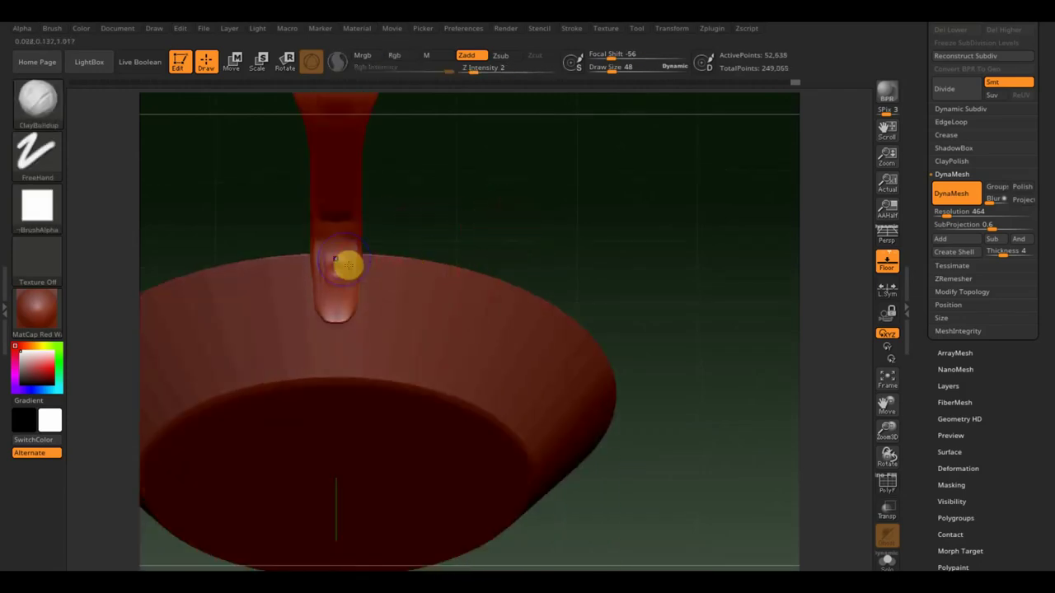
{"action": "mouse_move", "coordinate": [336, 196]}
{"action": "left_mouse_down"}
{"action": "mouse_move", "coordinate": [433, 184]}
{"action": "mouse_move", "coordinate": [352, 195]}
{"action": "left_mouse_up"}
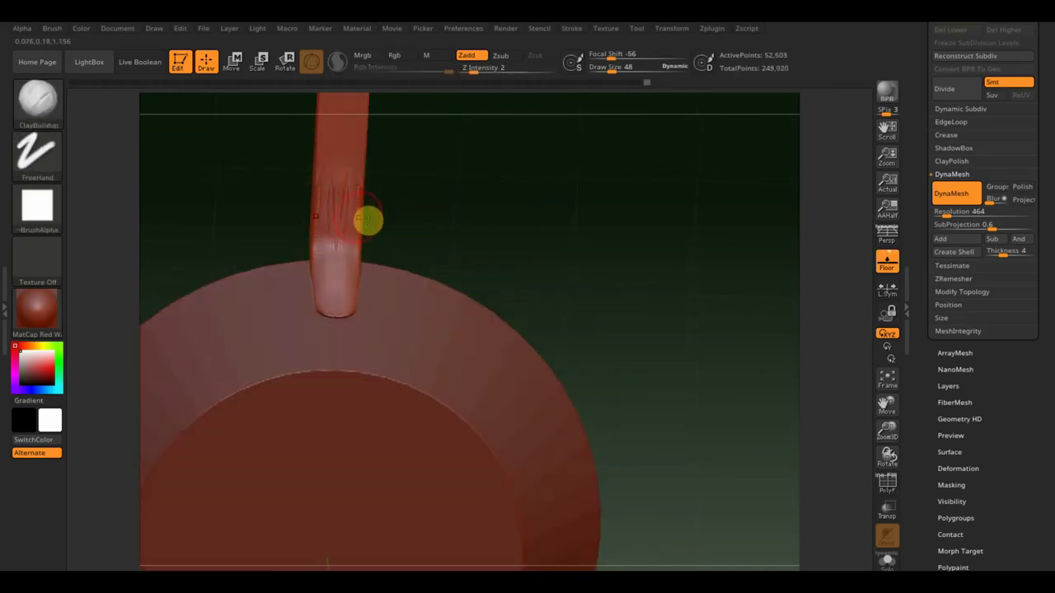
{"action": "left_click_drag", "start_coordinate": [367, 219], "coordinate": [333, 194], "text": "shift"}
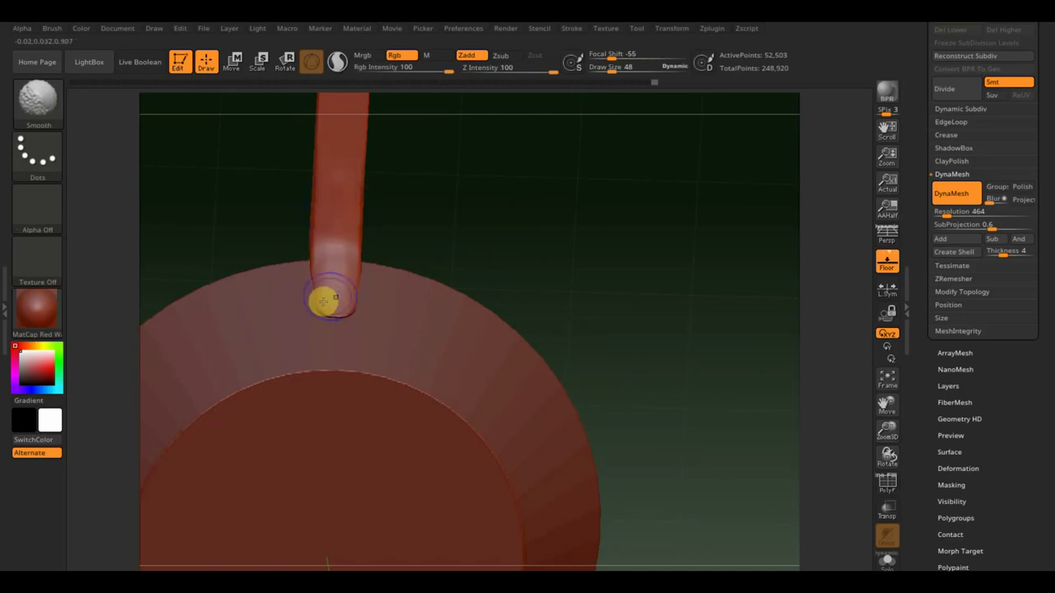
{"action": "left_click_drag", "start_coordinate": [502, 245], "coordinate": [359, 327]}
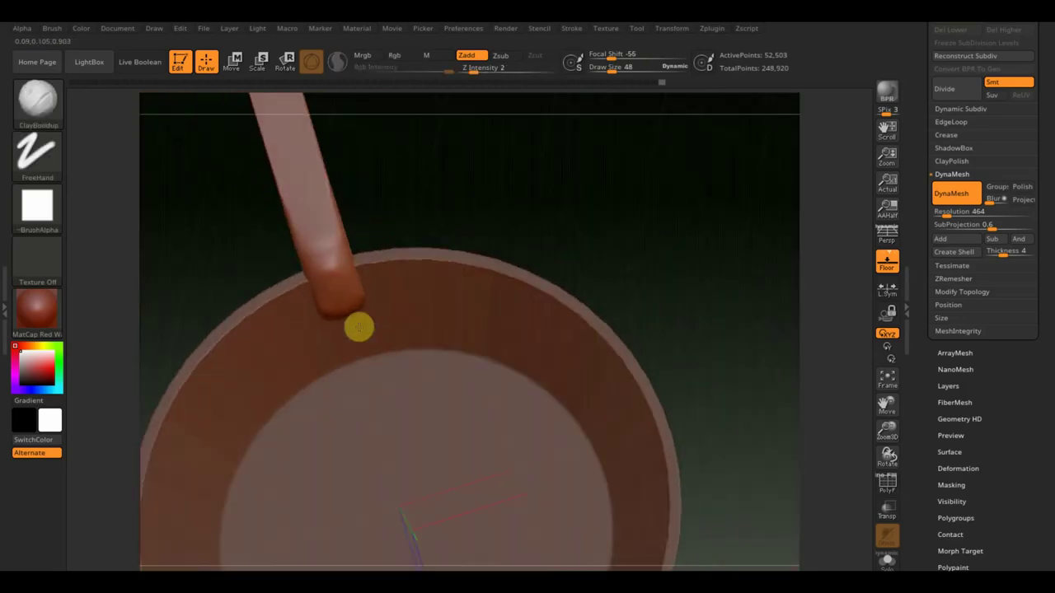
{"action": "mouse_move", "coordinate": [405, 267]}
{"action": "left_mouse_down"}
{"action": "mouse_move", "coordinate": [475, 259]}
{"action": "mouse_move", "coordinate": [474, 156]}
{"action": "mouse_move", "coordinate": [489, 198]}
{"action": "mouse_move", "coordinate": [431, 250]}
{"action": "mouse_move", "coordinate": [490, 250]}
{"action": "mouse_move", "coordinate": [534, 207]}
{"action": "left_mouse_up"}
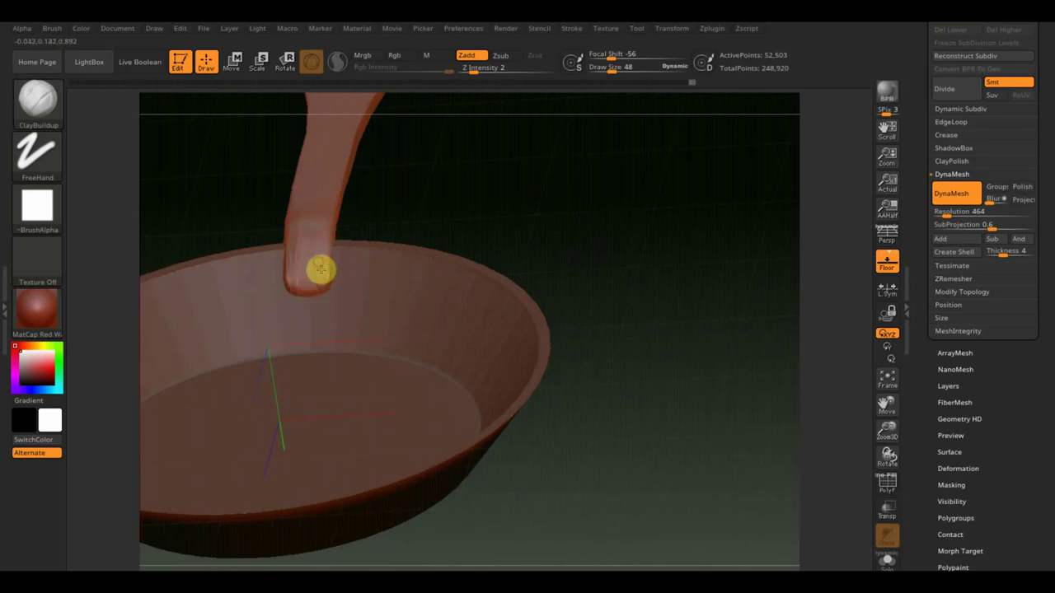
{"action": "key", "text": "shift"}
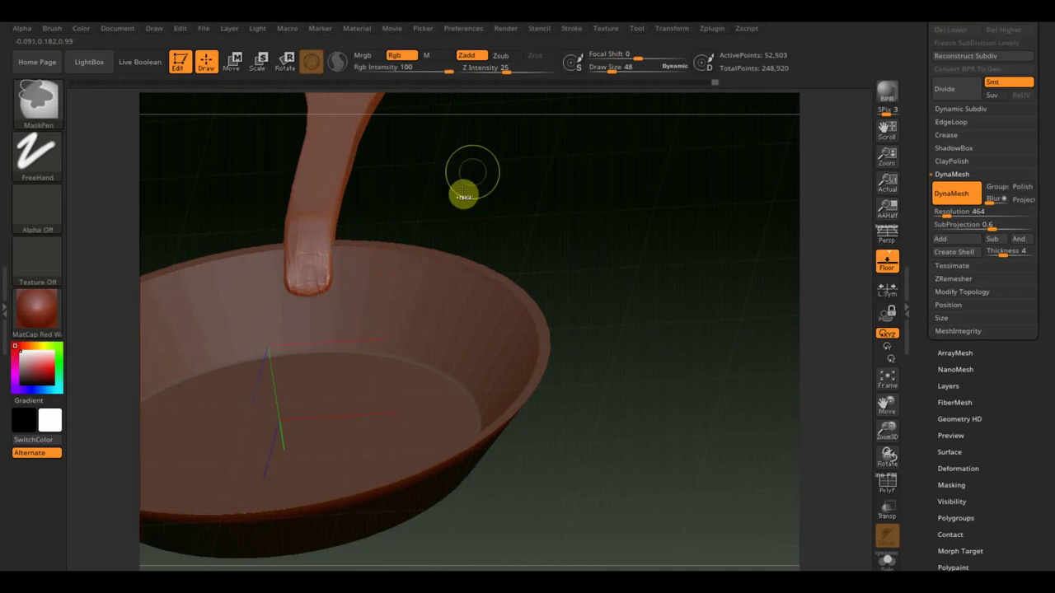
{"action": "mouse_move", "coordinate": [305, 269]}
{"action": "left_mouse_down"}
{"action": "mouse_move", "coordinate": [391, 219]}
{"action": "mouse_move", "coordinate": [415, 229]}
{"action": "mouse_move", "coordinate": [390, 243]}
{"action": "mouse_move", "coordinate": [439, 276]}
{"action": "mouse_move", "coordinate": [387, 292]}
{"action": "mouse_move", "coordinate": [333, 249]}
{"action": "left_mouse_up"}
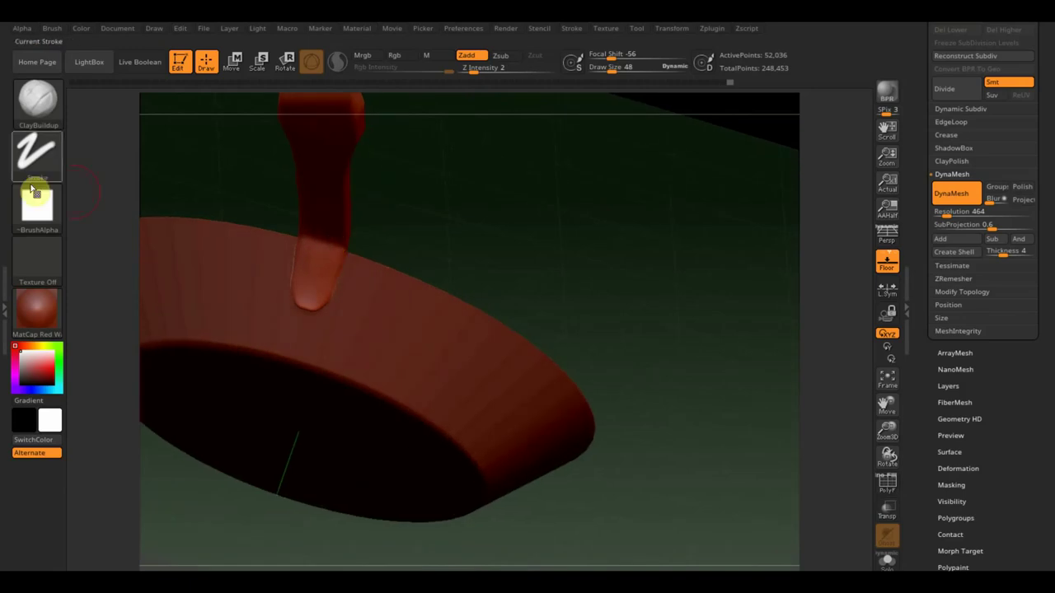
{"action": "left_click", "coordinate": [38, 97]}
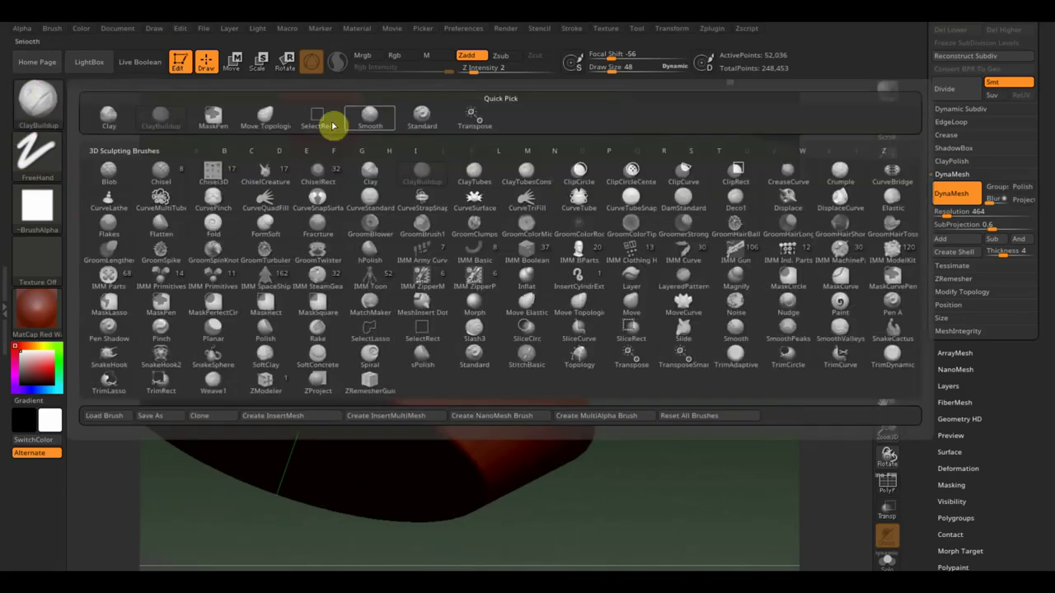
Step: Use Move Topological at size 58 to smooth the handle into a slimmer, rounded grip tip
{"action": "left_click", "coordinate": [266, 116]}
{"action": "left_click_drag", "start_coordinate": [610, 67], "coordinate": [614, 68]}
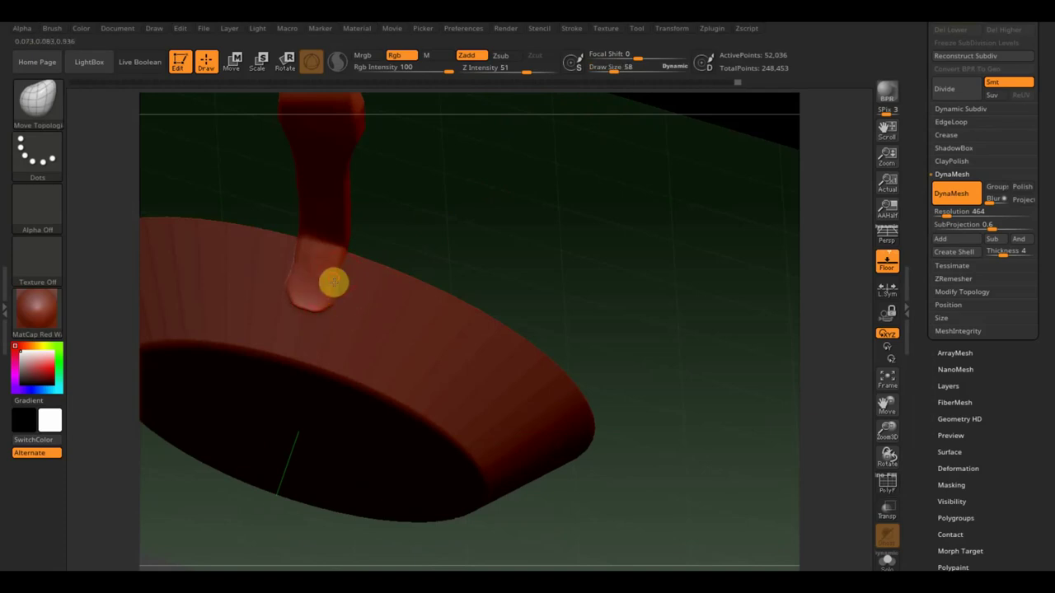
{"action": "right_click_drag", "start_coordinate": [343, 263], "coordinate": [352, 251]}
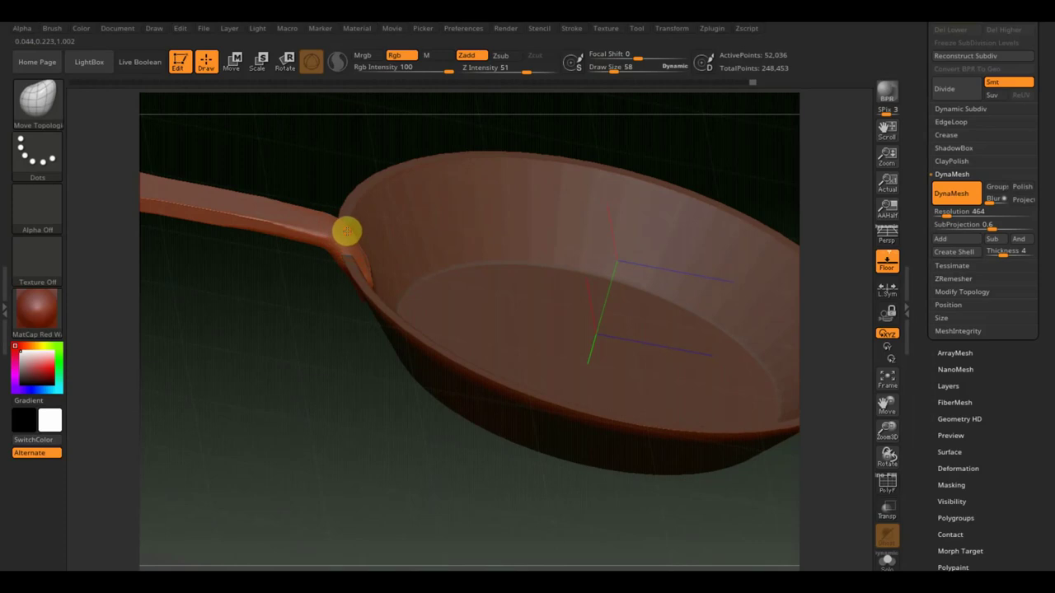
{"action": "mouse_move", "coordinate": [346, 293]}
{"action": "right_mouse_down"}
{"action": "mouse_move", "coordinate": [305, 308]}
{"action": "mouse_move", "coordinate": [341, 290]}
{"action": "right_mouse_up"}
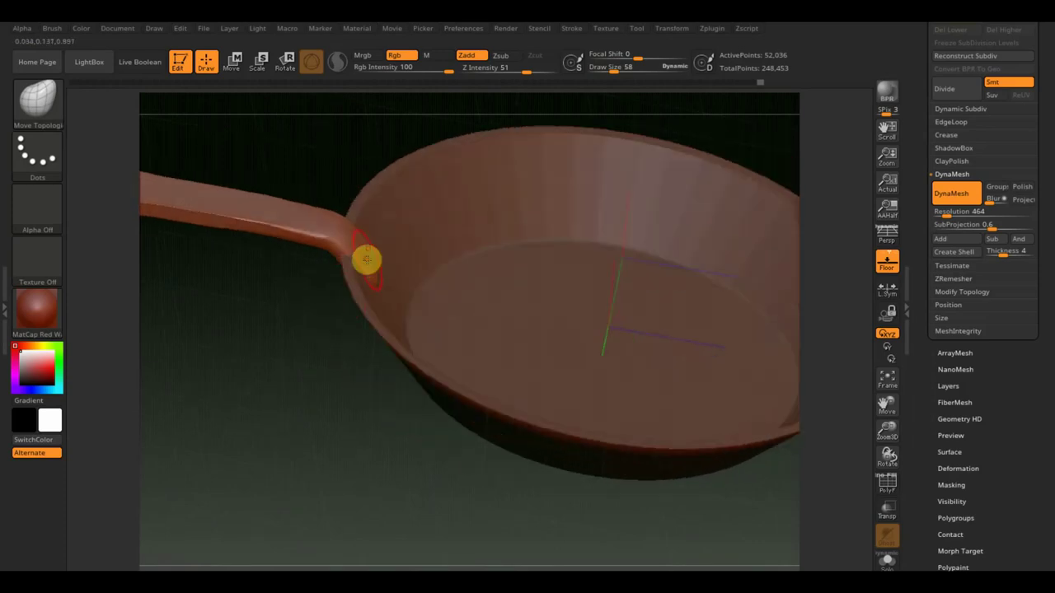
{"action": "mouse_move", "coordinate": [375, 259]}
{"action": "right_mouse_down"}
{"action": "mouse_move", "coordinate": [316, 310]}
{"action": "mouse_move", "coordinate": [256, 330]}
{"action": "mouse_move", "coordinate": [398, 276]}
{"action": "right_mouse_up"}
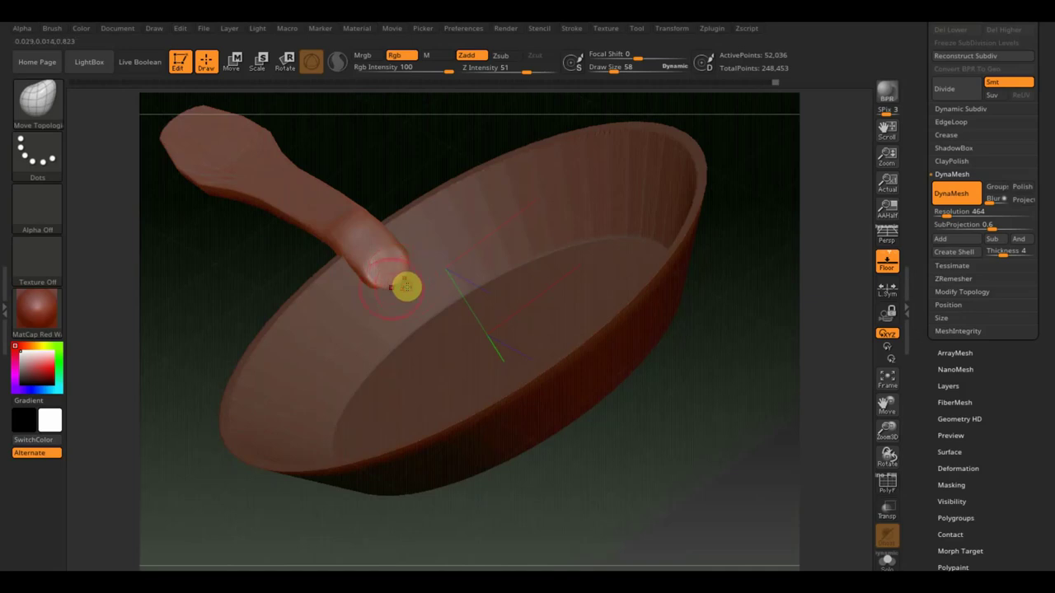
{"action": "mouse_move", "coordinate": [365, 282]}
{"action": "right_mouse_down"}
{"action": "mouse_move", "coordinate": [216, 255]}
{"action": "mouse_move", "coordinate": [189, 313]}
{"action": "mouse_move", "coordinate": [728, 264]}
{"action": "mouse_move", "coordinate": [718, 271]}
{"action": "right_mouse_up"}
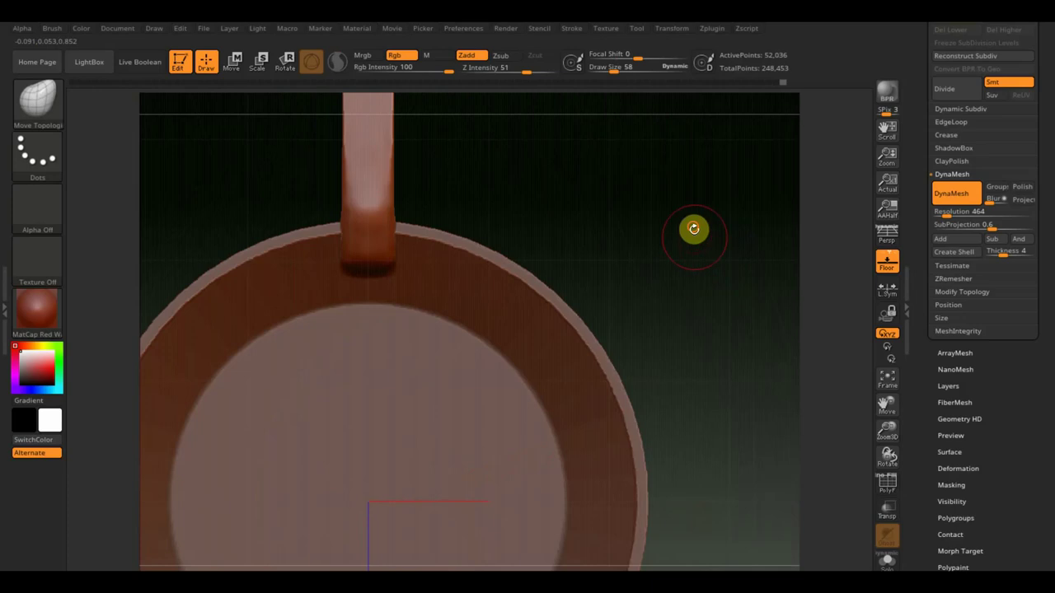
{"action": "right_click_drag", "start_coordinate": [693, 228], "coordinate": [694, 519], "text": "alt"}
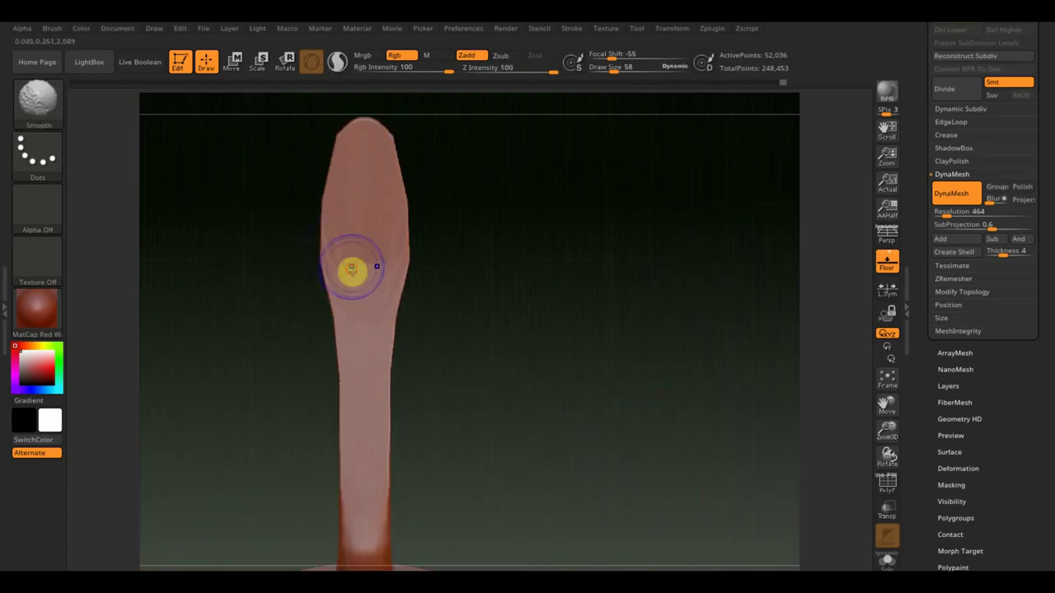
{"action": "mouse_move", "coordinate": [351, 270]}
{"action": "left_mouse_down", "text": "shift"}
{"action": "mouse_move", "coordinate": [343, 335]}
{"action": "mouse_move", "coordinate": [346, 155]}
{"action": "mouse_move", "coordinate": [322, 165]}
{"action": "mouse_move", "coordinate": [341, 233]}
{"action": "mouse_move", "coordinate": [335, 294]}
{"action": "mouse_move", "coordinate": [318, 160]}
{"action": "mouse_move", "coordinate": [292, 235]}
{"action": "mouse_move", "coordinate": [332, 163]}
{"action": "left_mouse_up", "text": "shift"}
{"action": "mouse_move", "coordinate": [345, 295]}
{"action": "left_mouse_down"}
{"action": "mouse_move", "coordinate": [462, 275]}
{"action": "mouse_move", "coordinate": [352, 330]}
{"action": "left_mouse_up"}
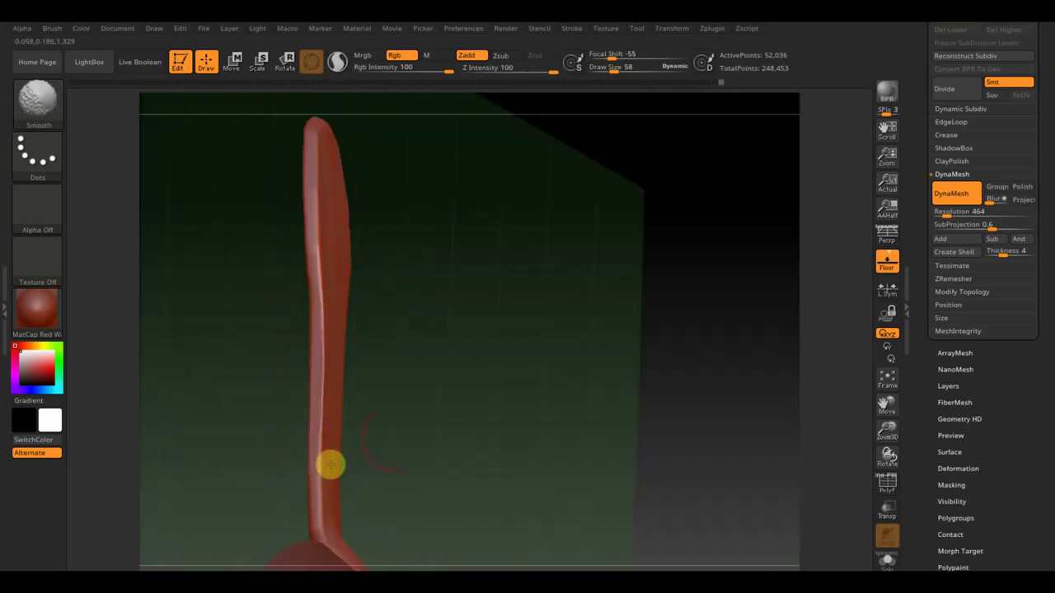
{"action": "mouse_move", "coordinate": [330, 464]}
{"action": "left_mouse_down"}
{"action": "mouse_move", "coordinate": [522, 384]}
{"action": "mouse_move", "coordinate": [568, 377]}
{"action": "mouse_move", "coordinate": [600, 313]}
{"action": "mouse_move", "coordinate": [690, 296]}
{"action": "left_mouse_up"}
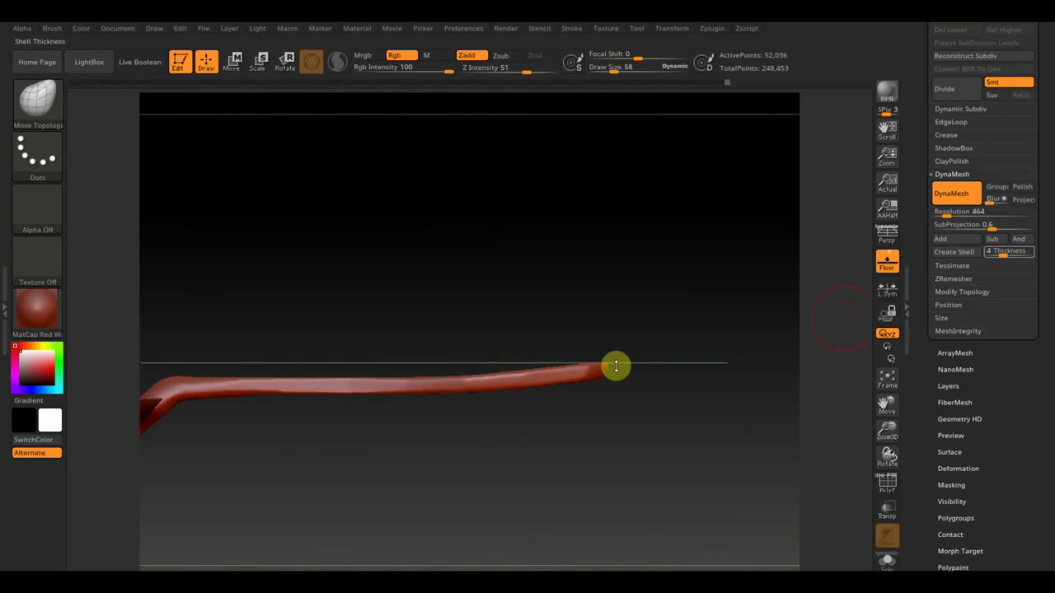
Step: Append a PM3D_Cylinder subtool, select PM3D_Cylinder3D_3, and switch to Move mode
{"action": "left_click_drag", "start_coordinate": [1048, 121], "coordinate": [1046, 207]}
{"action": "left_click", "coordinate": [955, 167]}
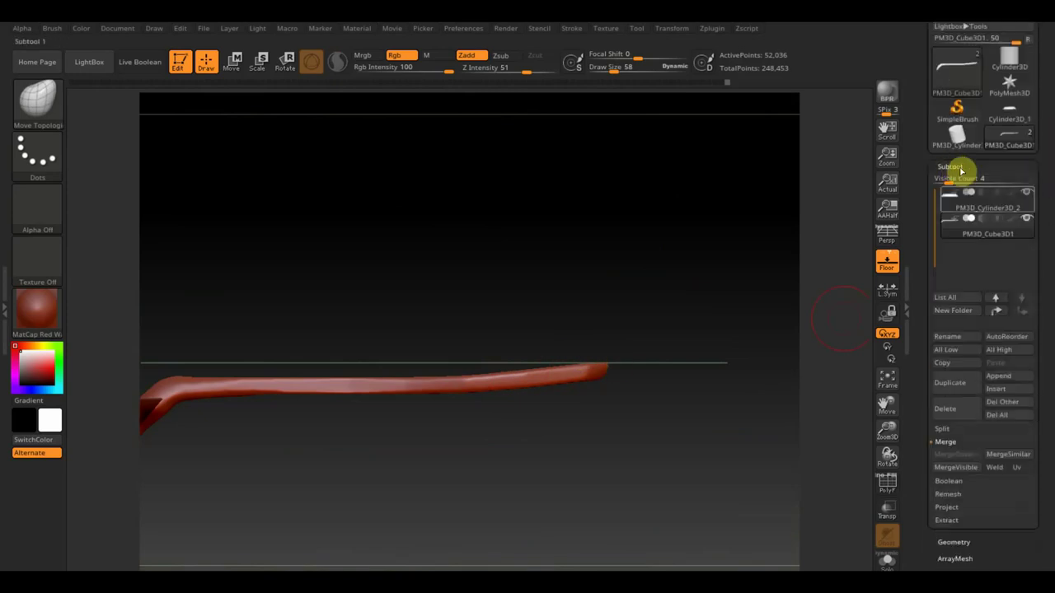
{"action": "left_click", "coordinate": [1015, 382]}
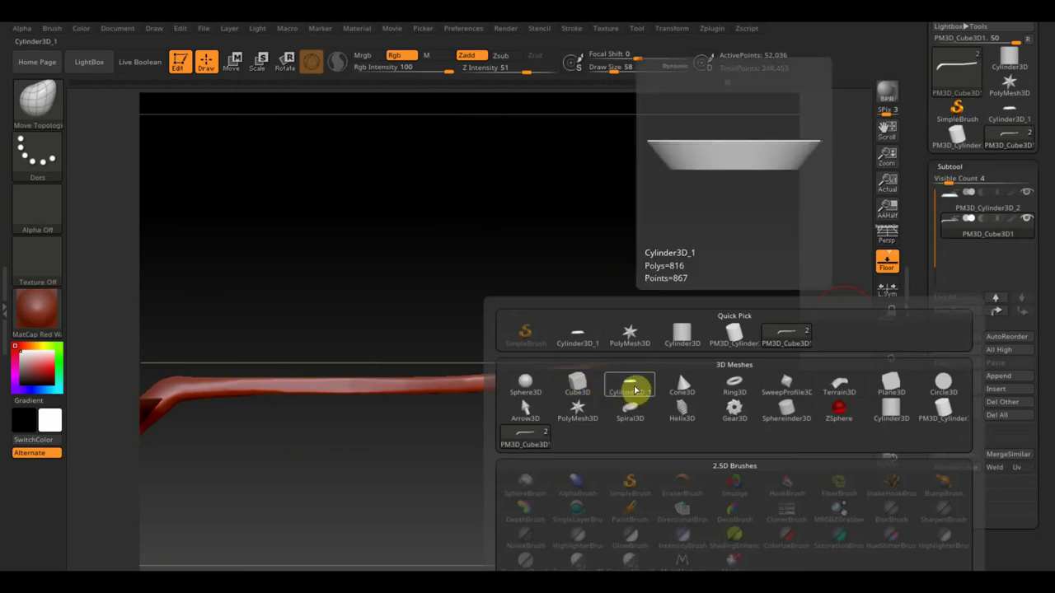
{"action": "left_click", "coordinate": [735, 336]}
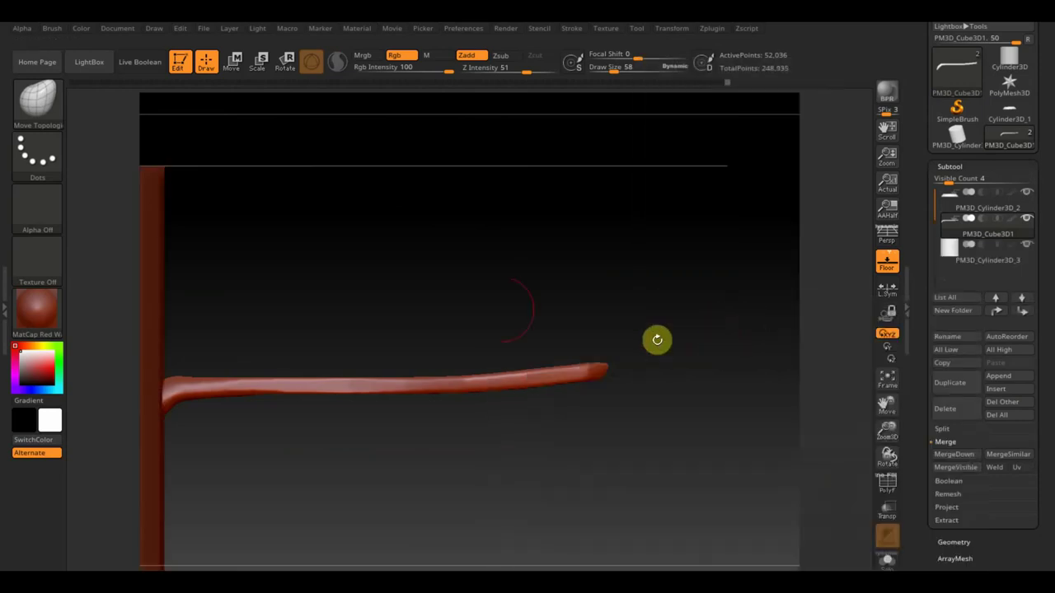
{"action": "mouse_move", "coordinate": [452, 431]}
{"action": "left_mouse_down"}
{"action": "mouse_move", "coordinate": [432, 381]}
{"action": "mouse_move", "coordinate": [239, 162]}
{"action": "left_mouse_up"}
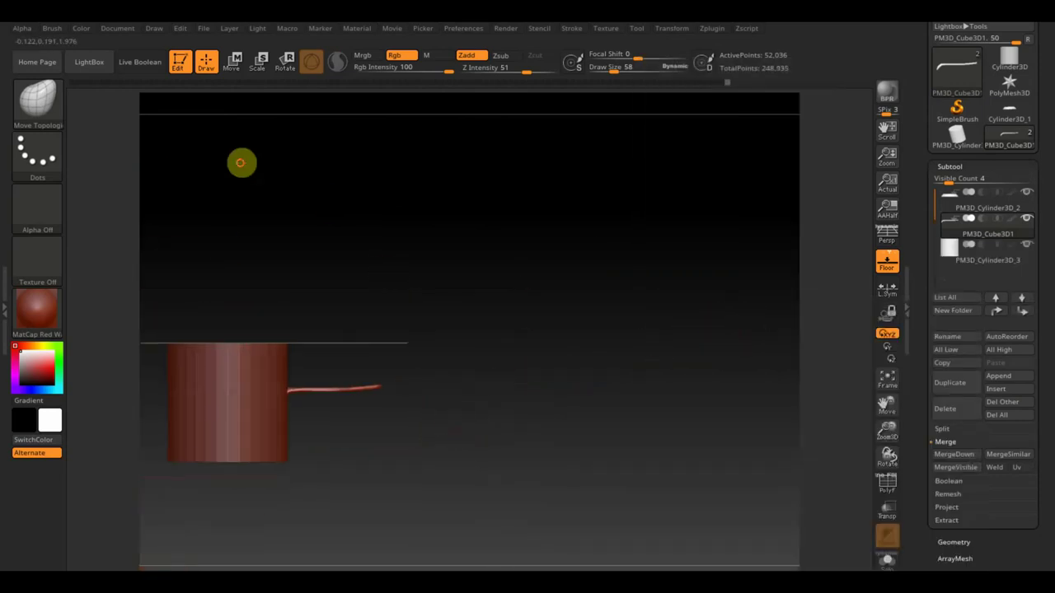
{"action": "left_click", "coordinate": [238, 371], "text": "alt"}
{"action": "left_click", "coordinate": [232, 64]}
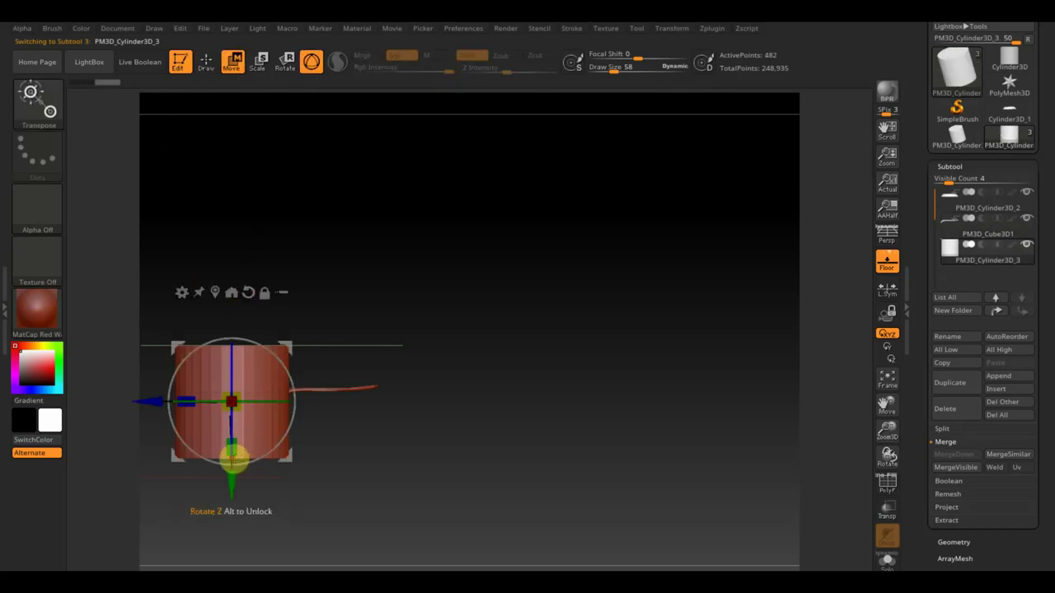
Step: Move the cylinder onto the handle's grip end and flatten it into an oval disc
{"action": "left_click_drag", "start_coordinate": [240, 409], "coordinate": [211, 392]}
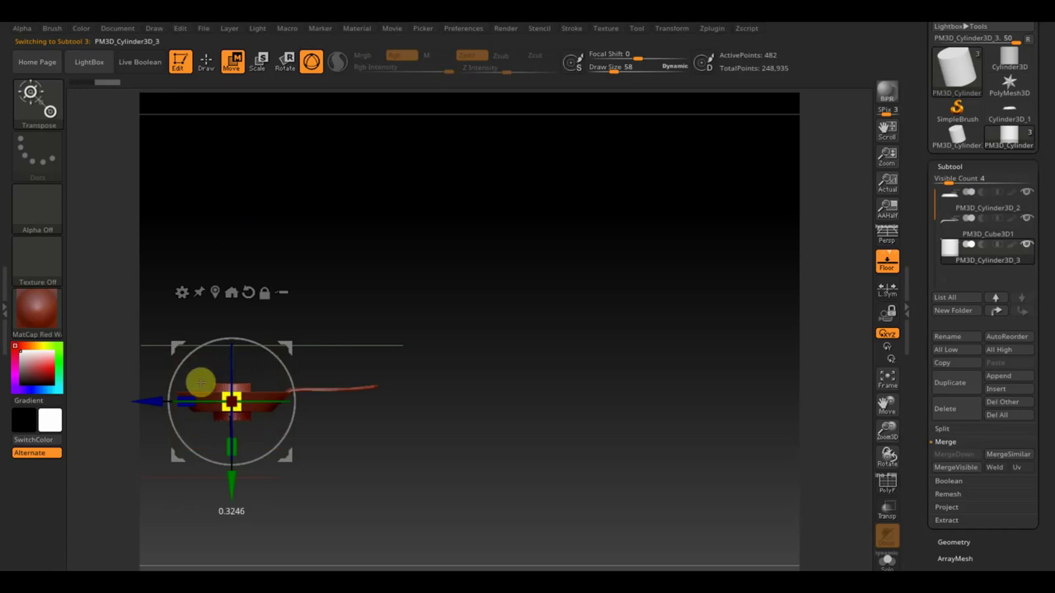
{"action": "key", "text": "ctrl+z"}
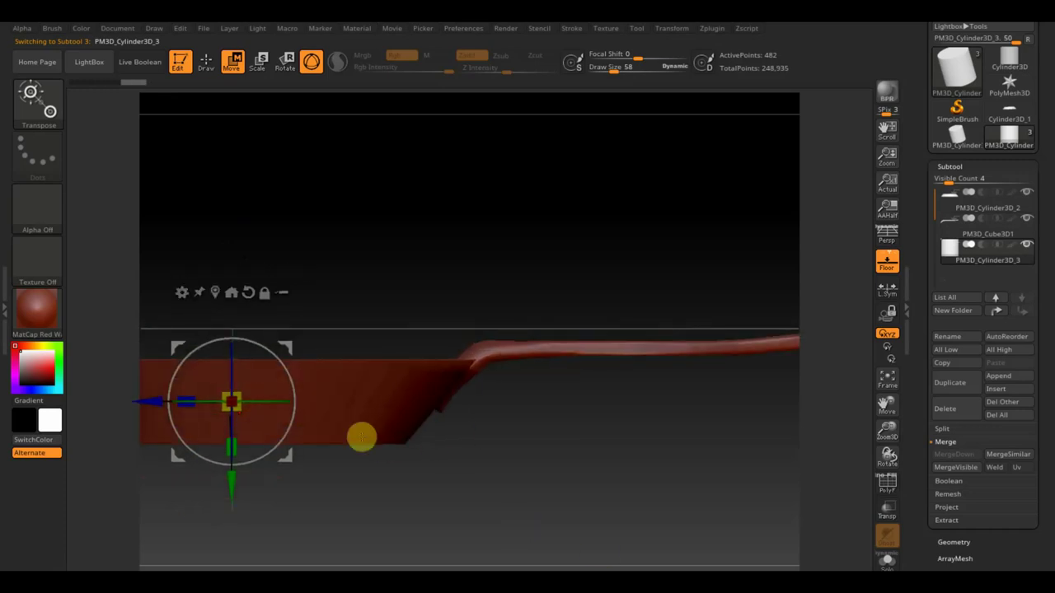
{"action": "left_click_drag", "start_coordinate": [332, 341], "coordinate": [807, 290]}
{"action": "mouse_move", "coordinate": [570, 470]}
{"action": "left_mouse_down", "text": "alt"}
{"action": "mouse_move", "coordinate": [607, 454]}
{"action": "mouse_move", "coordinate": [370, 446]}
{"action": "mouse_move", "coordinate": [706, 420]}
{"action": "mouse_move", "coordinate": [690, 483]}
{"action": "mouse_move", "coordinate": [661, 444]}
{"action": "mouse_move", "coordinate": [685, 513]}
{"action": "left_mouse_up", "text": "alt"}
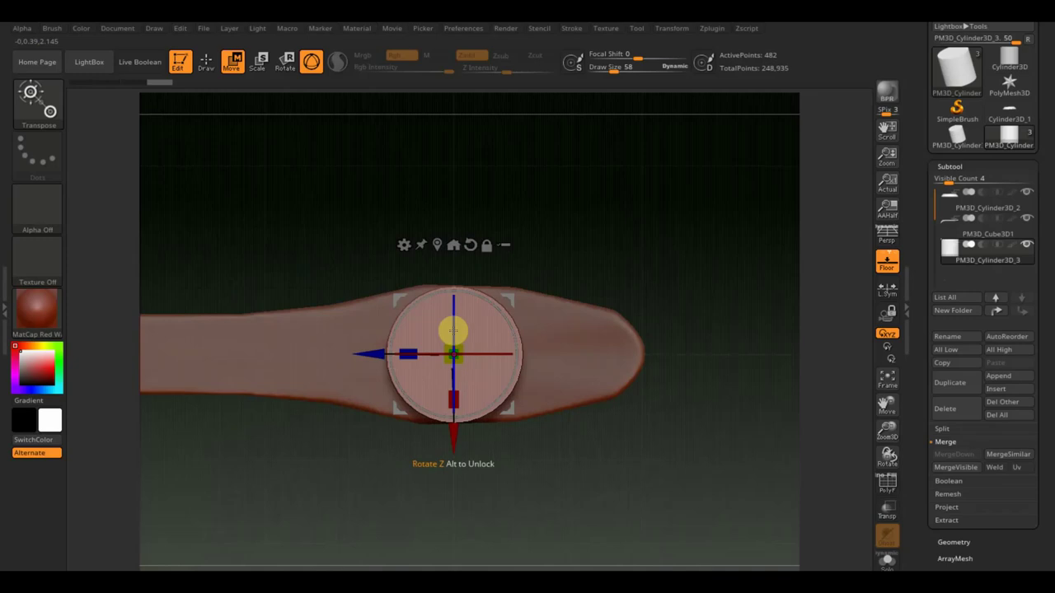
{"action": "mouse_move", "coordinate": [458, 398]}
{"action": "left_mouse_down"}
{"action": "mouse_move", "coordinate": [458, 372]}
{"action": "mouse_move", "coordinate": [383, 355]}
{"action": "mouse_move", "coordinate": [401, 352]}
{"action": "left_mouse_up"}
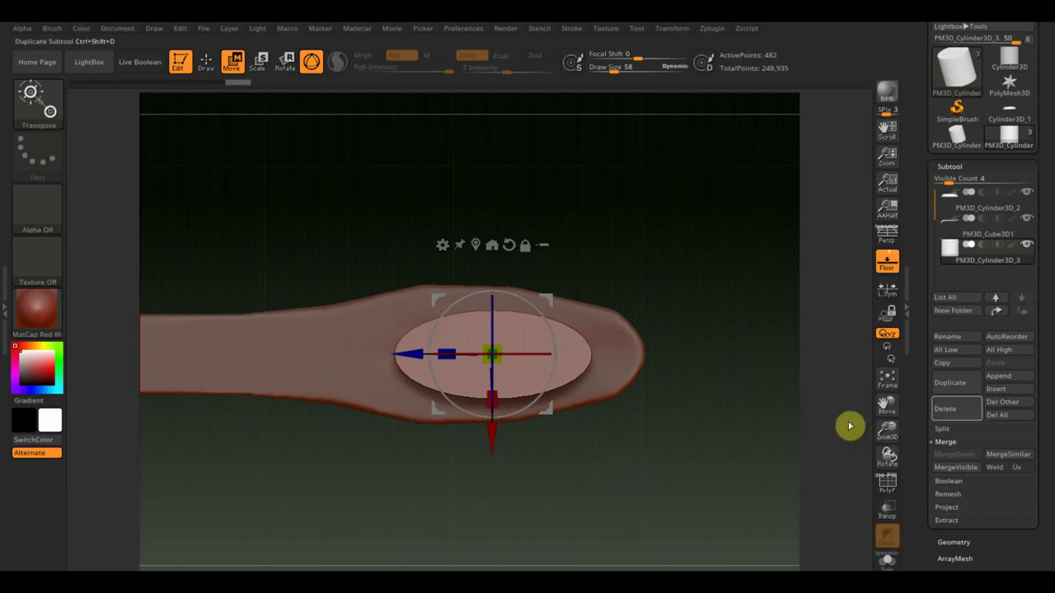
Step: DynaMesh the oval cylinder subtool and review it from a low angle
{"action": "left_click", "coordinate": [956, 541]}
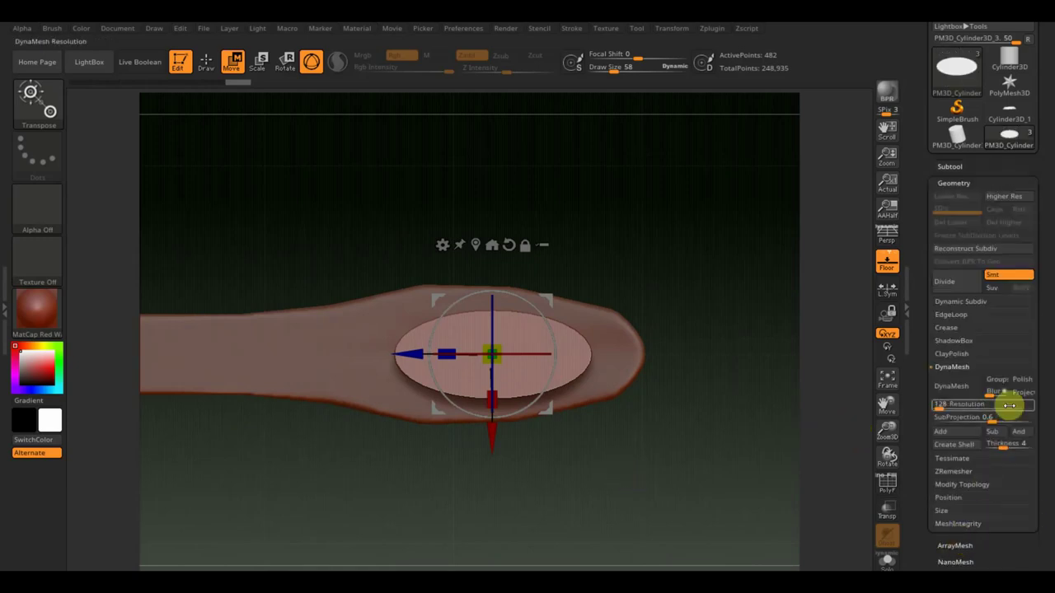
{"action": "left_click", "coordinate": [952, 385]}
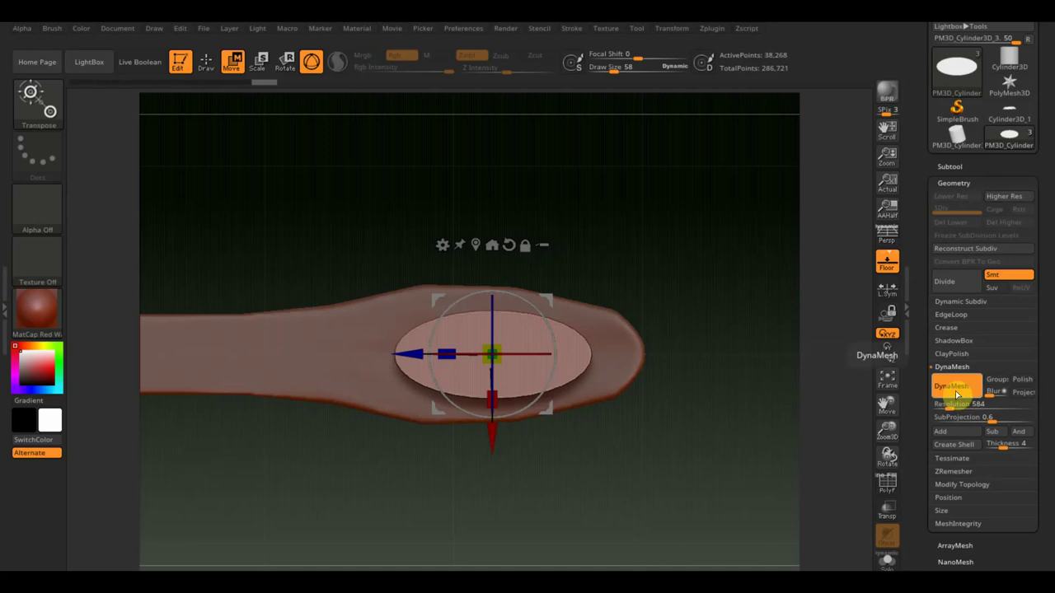
{"action": "left_click", "coordinate": [950, 167]}
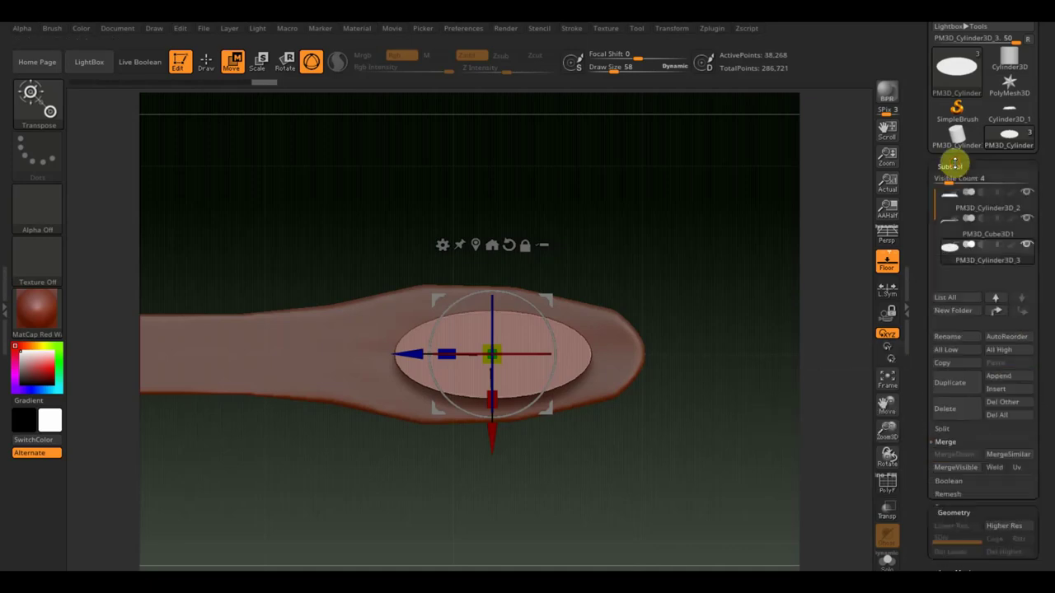
{"action": "mouse_move", "coordinate": [966, 246]}
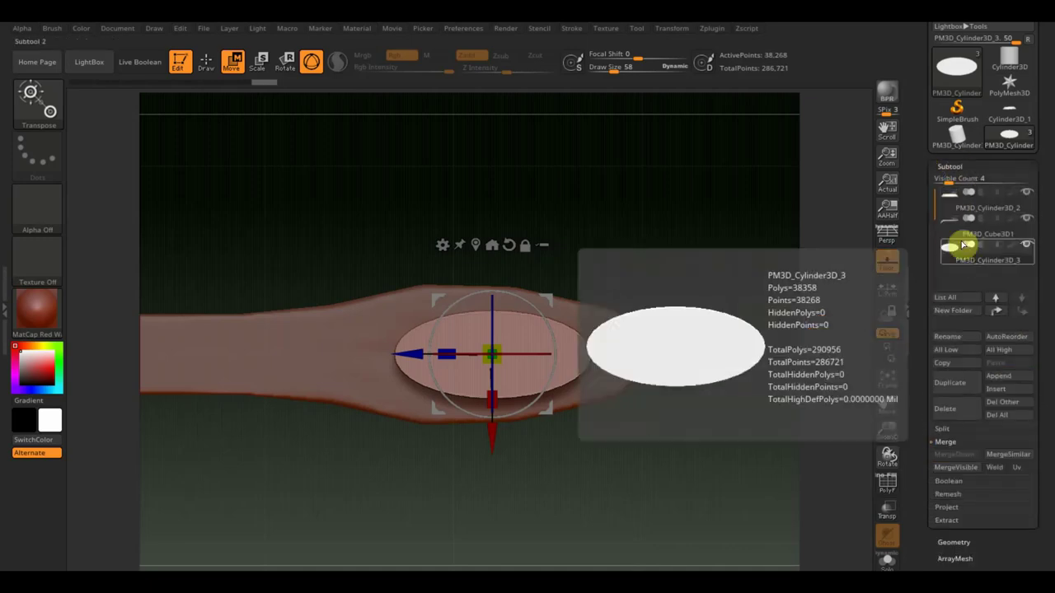
{"action": "left_click", "coordinate": [950, 230]}
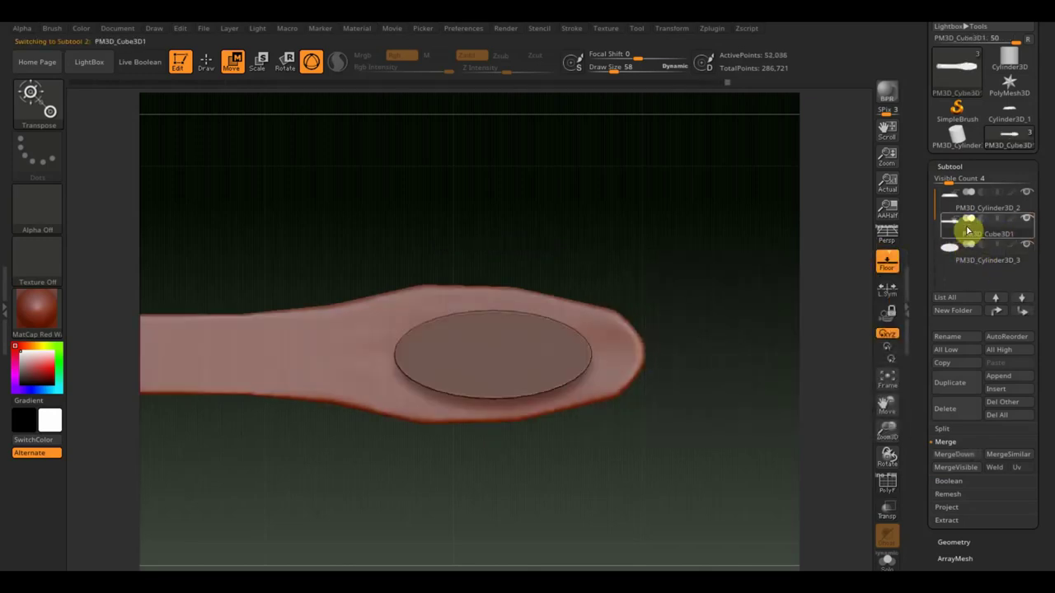
{"action": "left_click", "coordinate": [966, 261]}
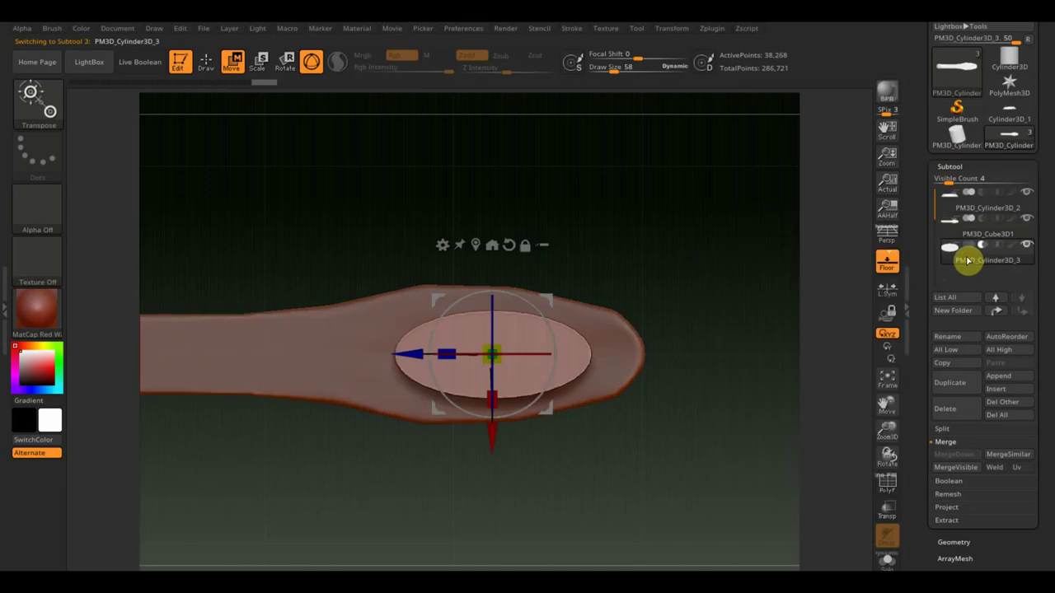
{"action": "left_click_drag", "start_coordinate": [642, 413], "coordinate": [672, 297]}
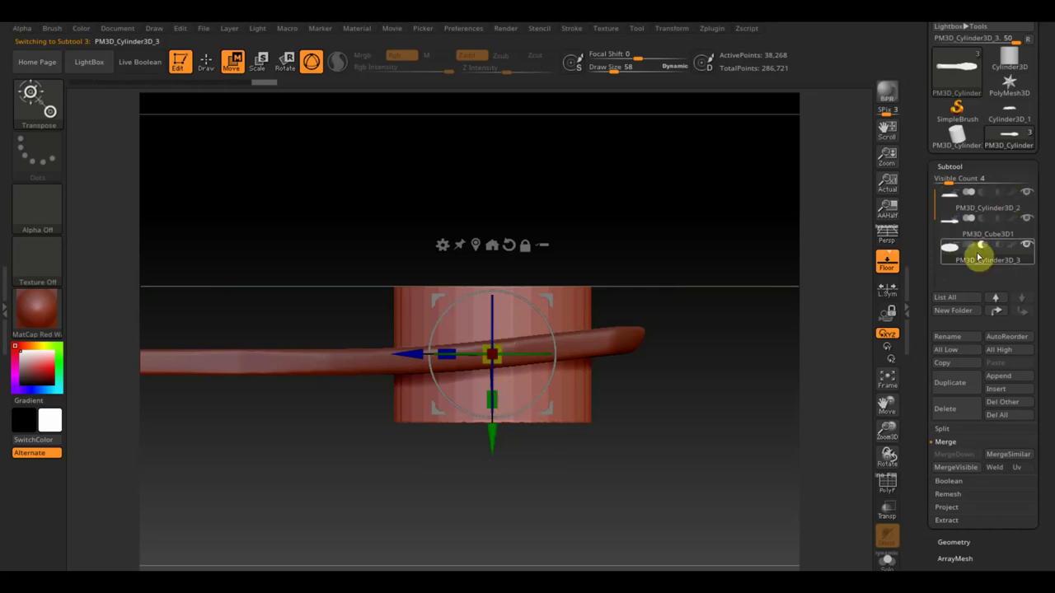
Step: Select PM3D_Cube3D1 and MergeDown with the oval cylinder, confirming OK
{"action": "mouse_move", "coordinate": [987, 227]}
{"action": "left_click", "coordinate": [949, 234]}
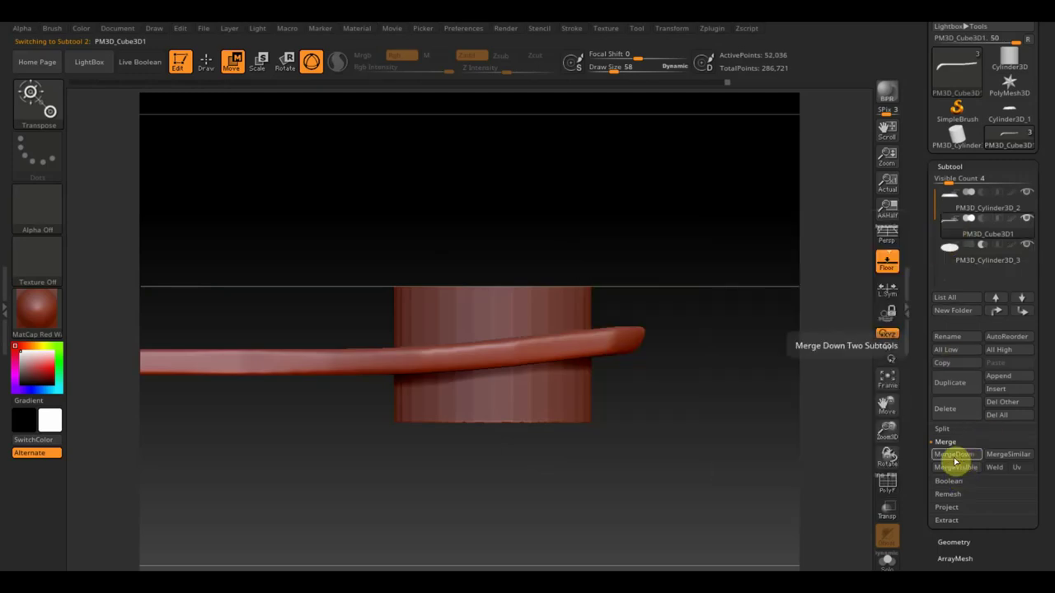
{"action": "left_click", "coordinate": [956, 454]}
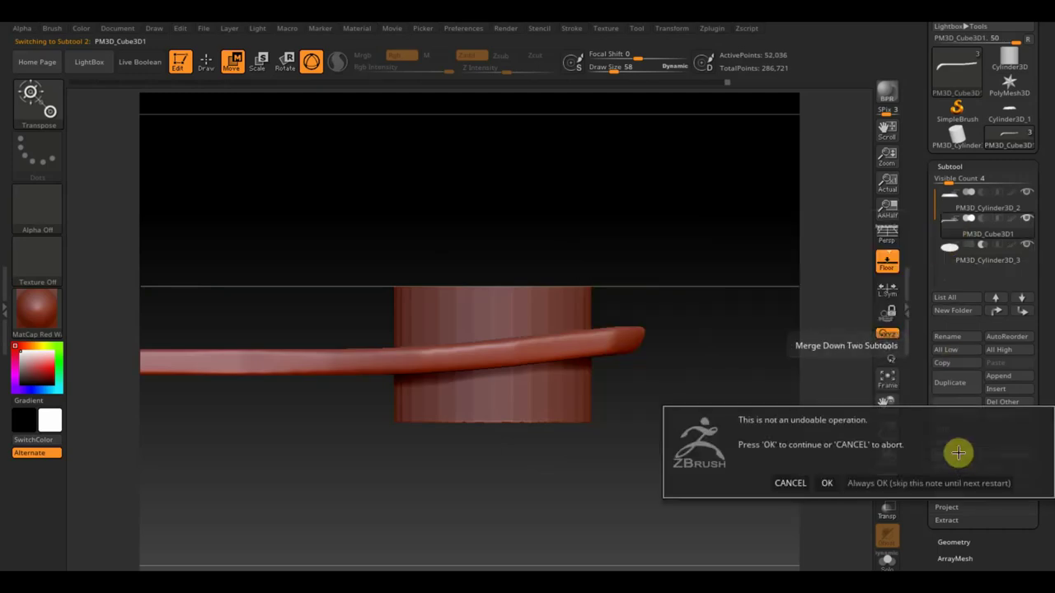
{"action": "left_click", "coordinate": [828, 483]}
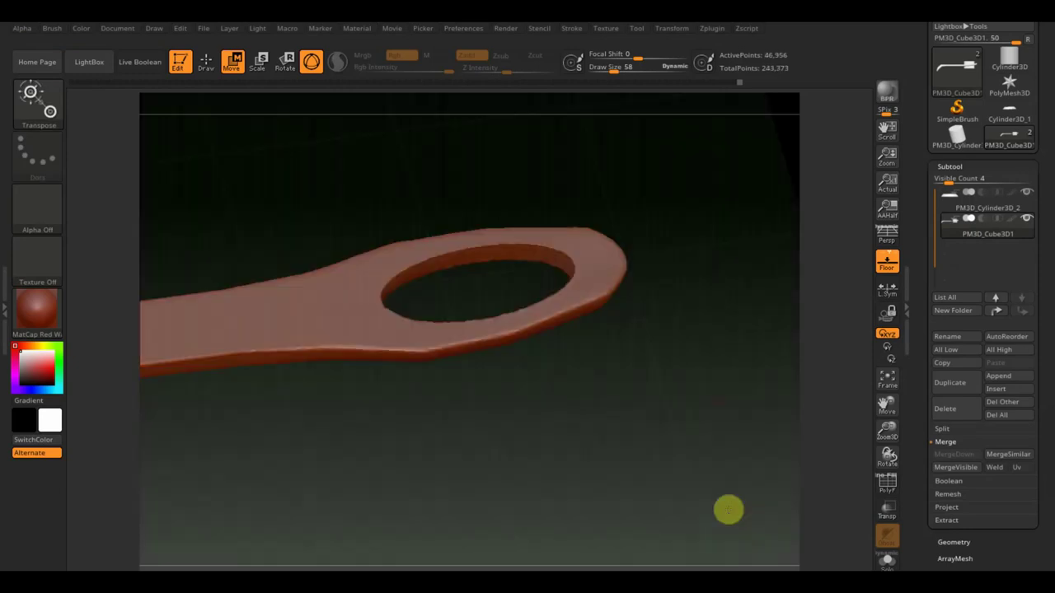
{"action": "mouse_move", "coordinate": [729, 510]}
{"action": "left_mouse_down", "text": "shift"}
{"action": "mouse_move", "coordinate": [714, 501]}
{"action": "mouse_move", "coordinate": [710, 439]}
{"action": "left_mouse_up", "text": "shift"}
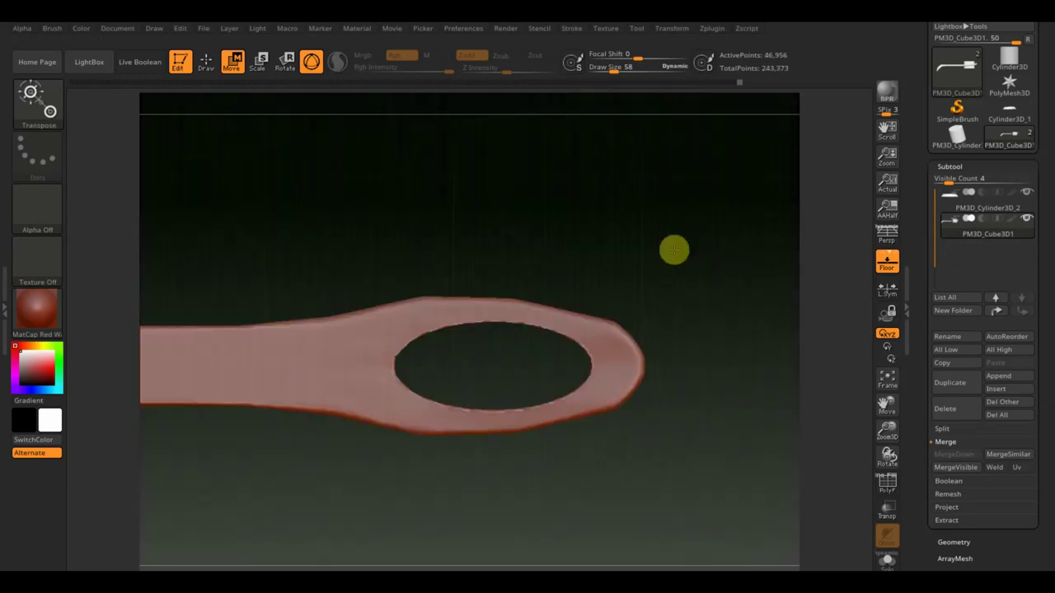
Step: Give the handle a slight rescale, checking the pan from the side and then from above
{"action": "key", "text": "f"}
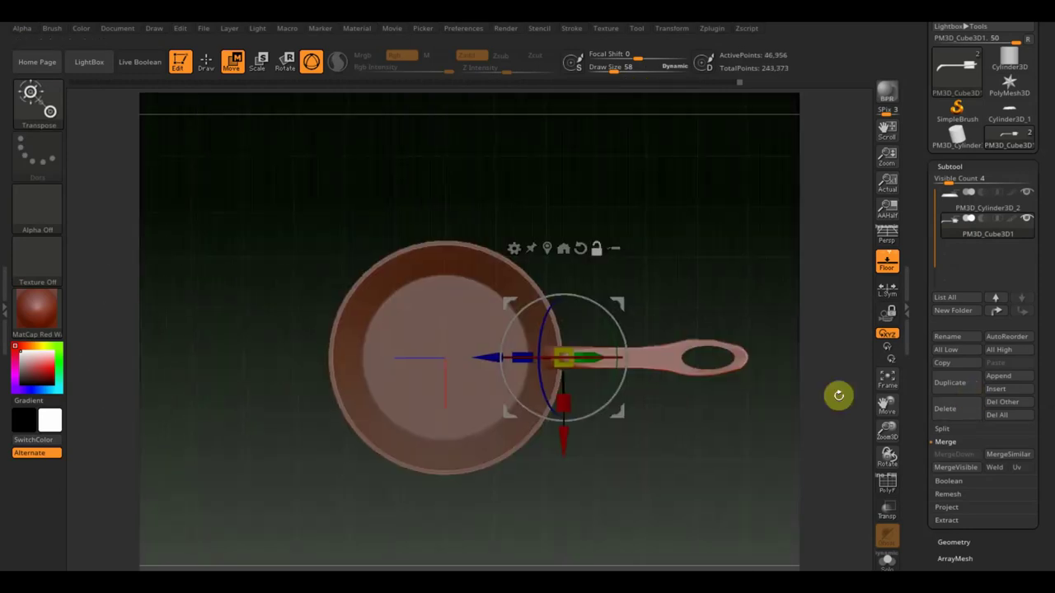
{"action": "left_click_drag", "start_coordinate": [748, 469], "coordinate": [694, 460], "text": "alt"}
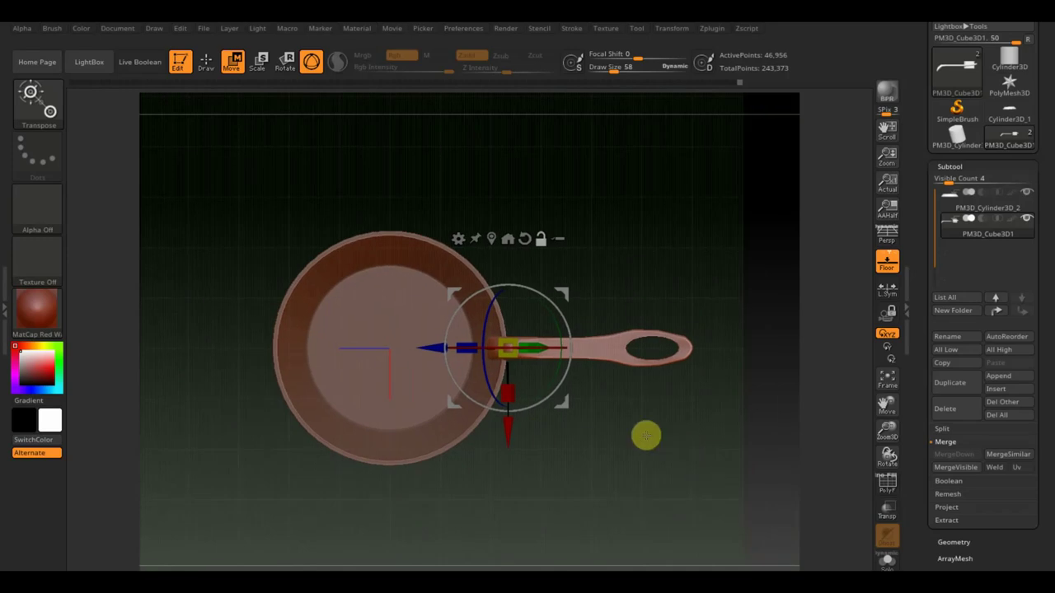
{"action": "mouse_move", "coordinate": [642, 425]}
{"action": "left_mouse_down", "text": "shift"}
{"action": "mouse_move", "coordinate": [681, 261]}
{"action": "mouse_move", "coordinate": [739, 506]}
{"action": "left_mouse_up", "text": "shift"}
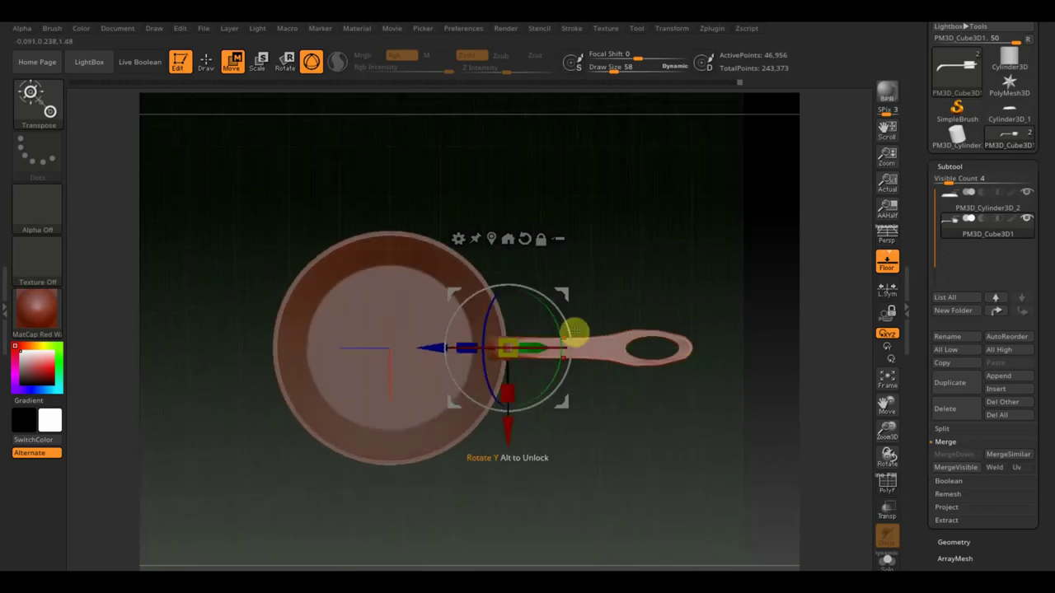
{"action": "left_click_drag", "start_coordinate": [508, 394], "coordinate": [510, 388]}
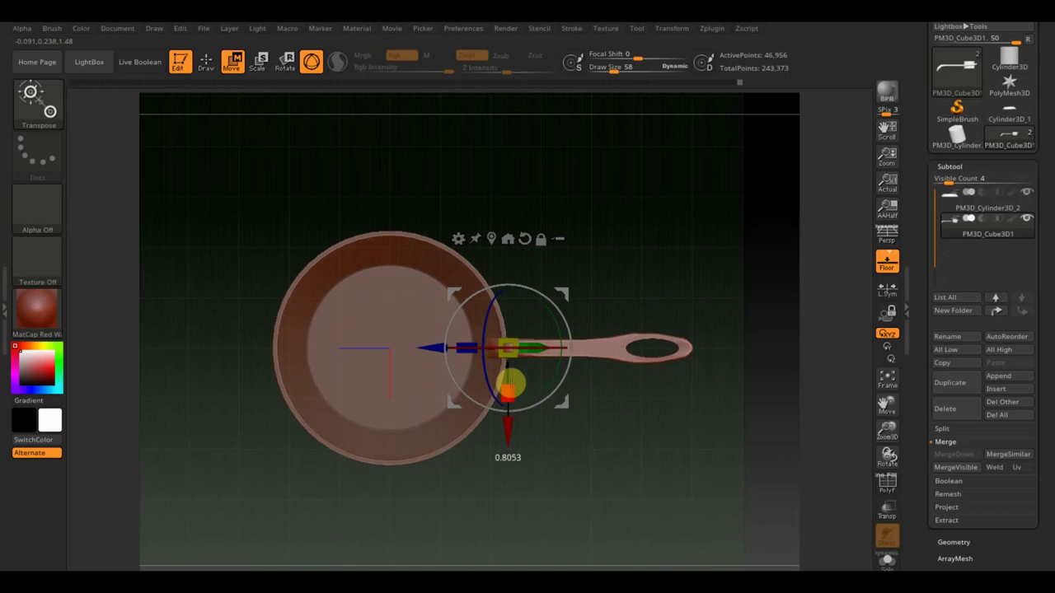
{"action": "mouse_move", "coordinate": [654, 401]}
{"action": "left_mouse_down"}
{"action": "mouse_move", "coordinate": [654, 259]}
{"action": "mouse_move", "coordinate": [708, 314]}
{"action": "left_mouse_up"}
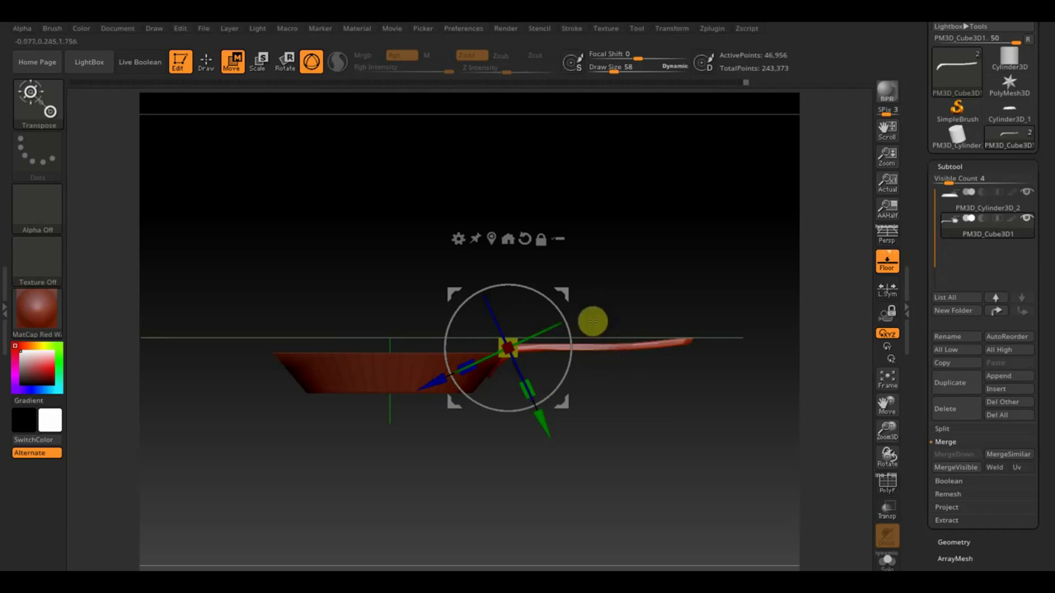
{"action": "left_click_drag", "start_coordinate": [612, 228], "coordinate": [683, 445]}
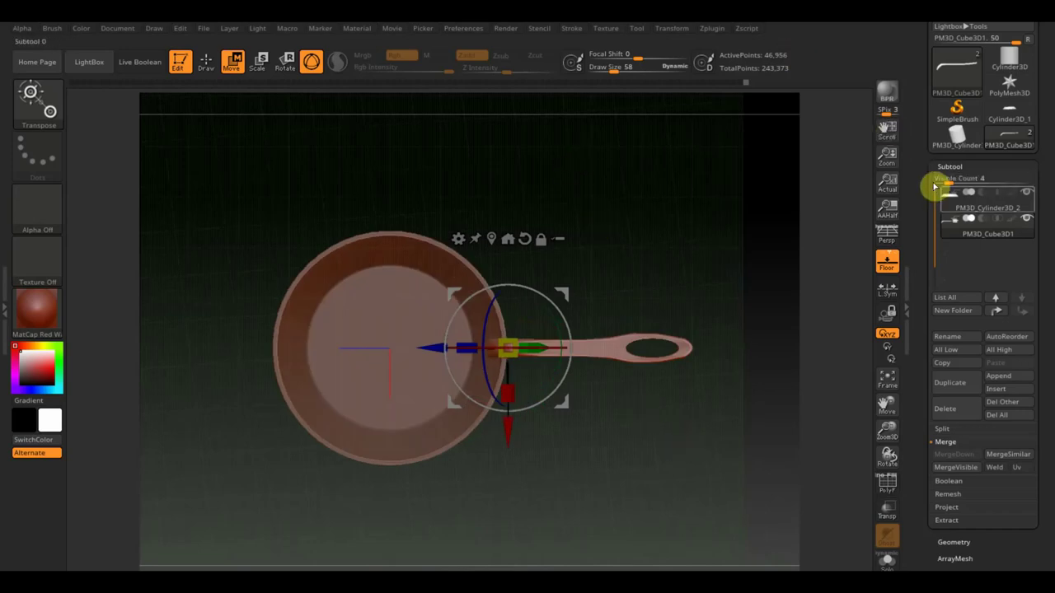
Step: Subdivide the pan body to 3.173 million polygons, then drop to a lower subdivision level
{"action": "left_click", "coordinate": [948, 207]}
{"action": "key", "text": "ctrl"}
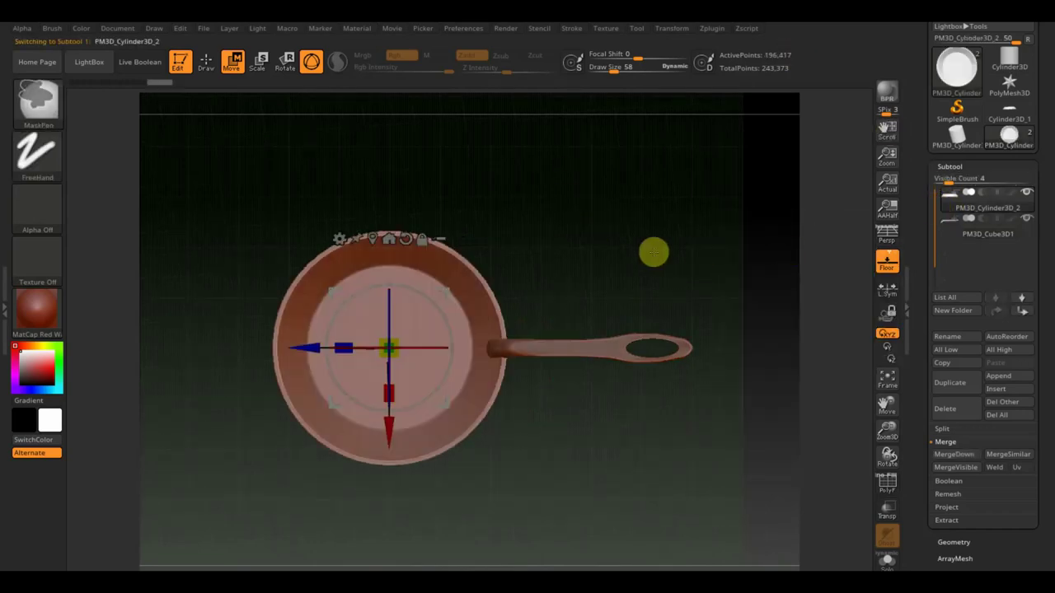
{"action": "key", "text": "ctrl+d"}
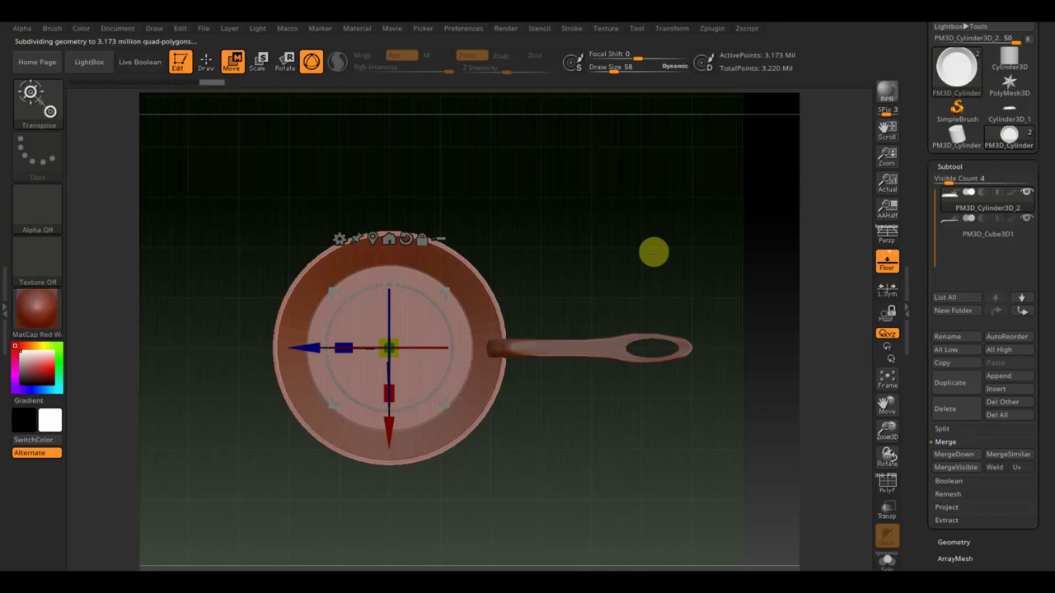
{"action": "key", "text": "shift+d"}
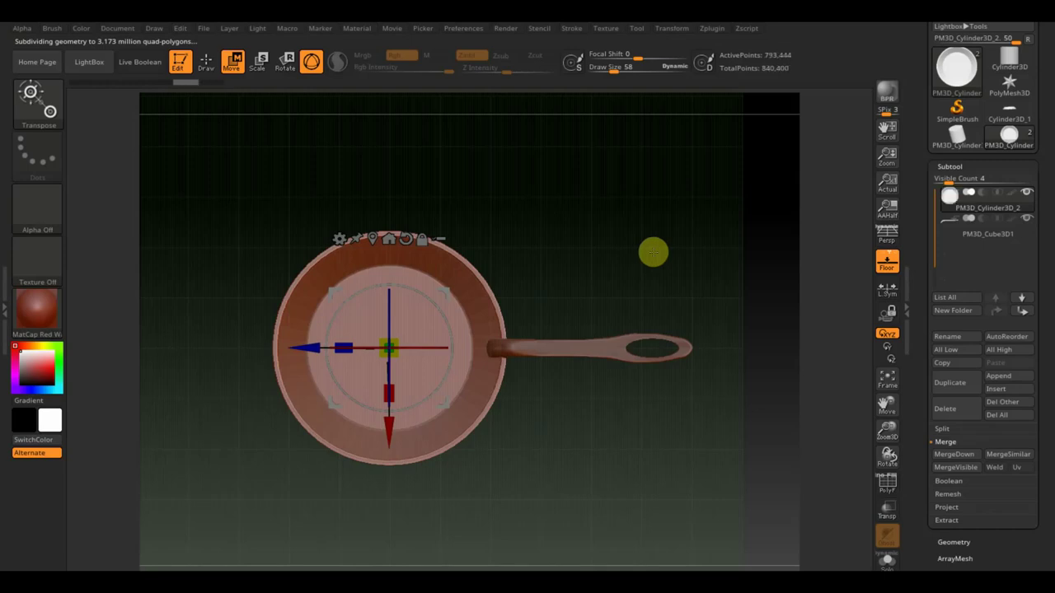
Step: Open Tool > Deformation and orbit the pan until it snaps to an exact top-down view
{"action": "scroll", "coordinate": [1042, 490], "scroll_direction": "down", "scroll_amount": 5}
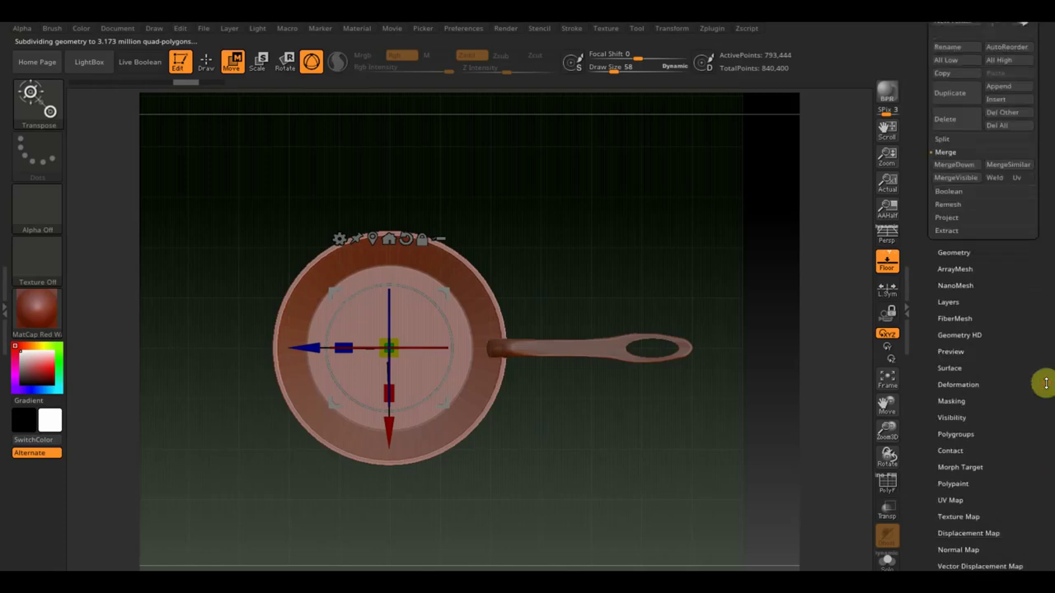
{"action": "scroll", "coordinate": [998, 494], "scroll_direction": "down", "scroll_amount": 1}
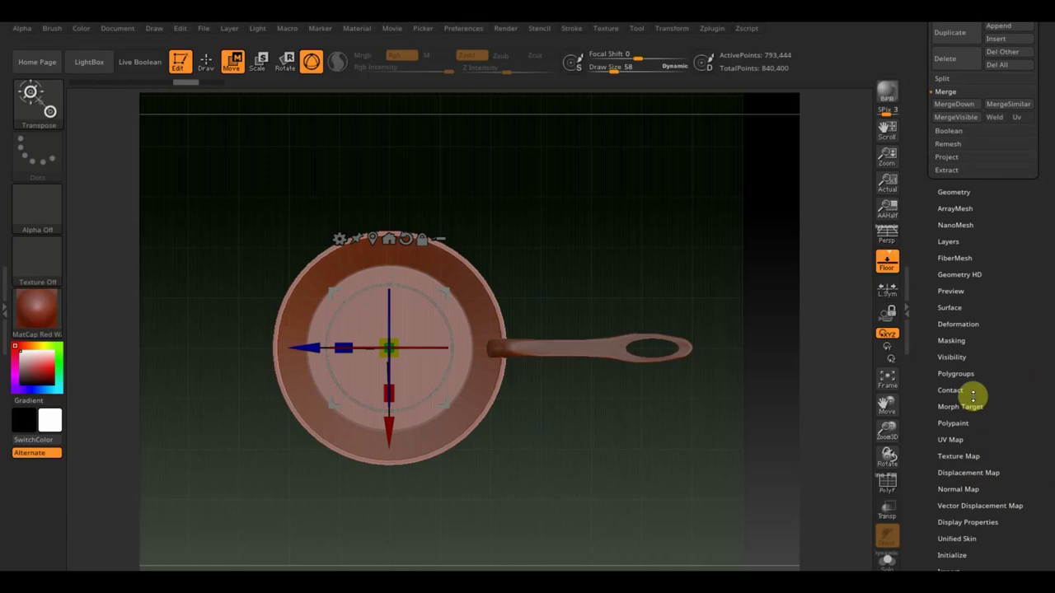
{"action": "left_click", "coordinate": [961, 323]}
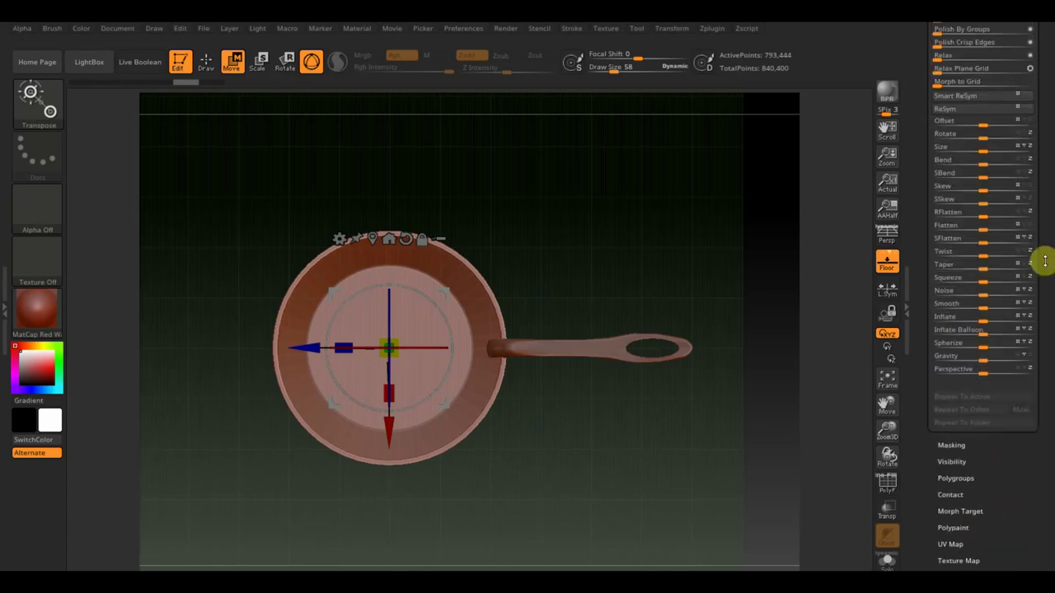
{"action": "scroll", "coordinate": [1043, 243], "scroll_direction": "up", "scroll_amount": 1}
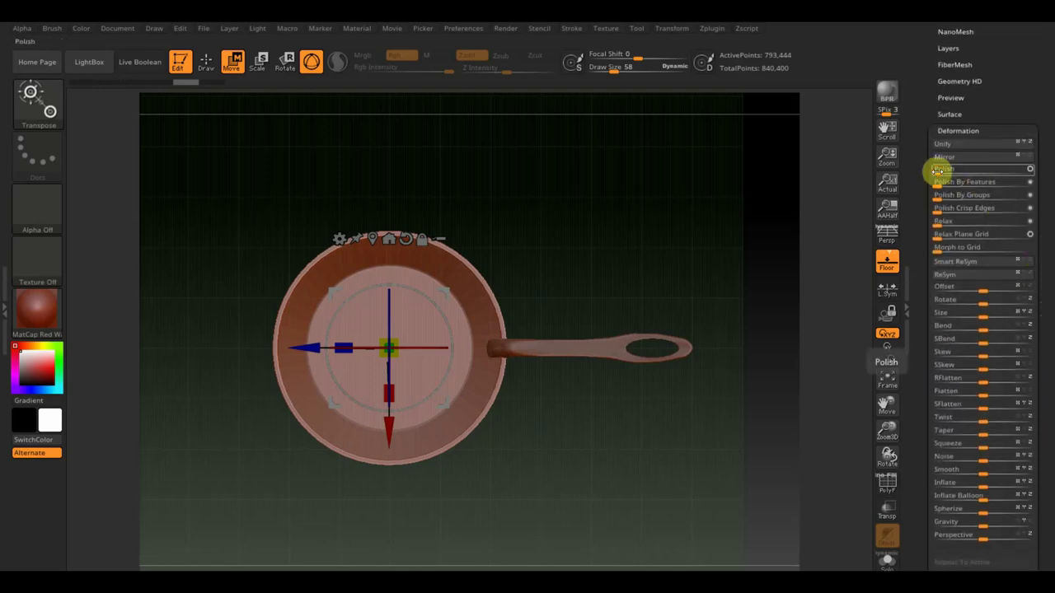
{"action": "mouse_move", "coordinate": [843, 228]}
{"action": "left_mouse_down"}
{"action": "mouse_move", "coordinate": [650, 230]}
{"action": "mouse_move", "coordinate": [645, 170]}
{"action": "mouse_move", "coordinate": [647, 265]}
{"action": "left_mouse_up"}
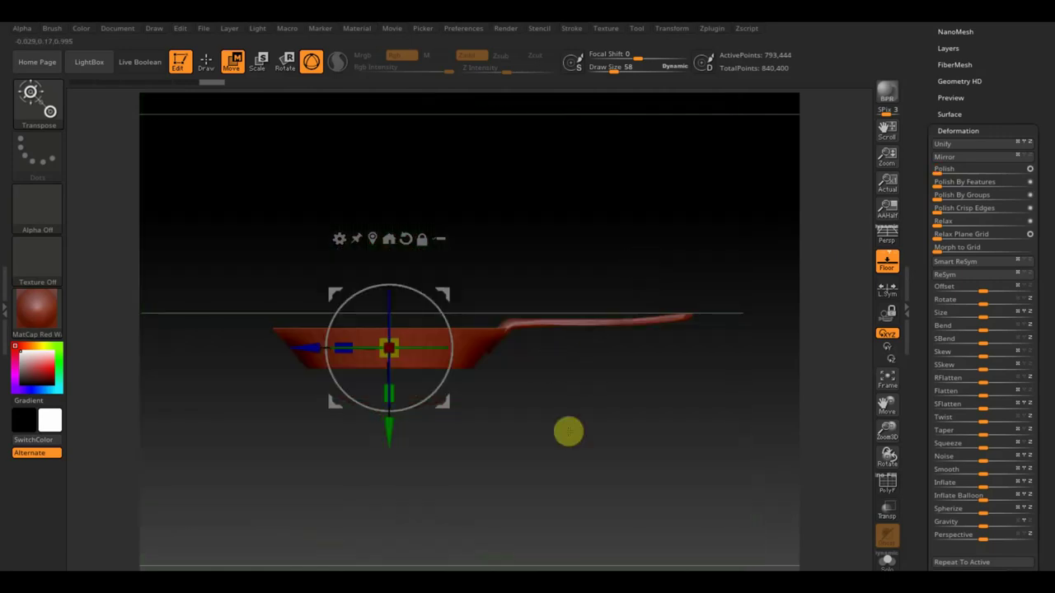
{"action": "left_click_drag", "start_coordinate": [567, 430], "coordinate": [577, 462], "text": "alt"}
{"action": "left_click_drag", "start_coordinate": [631, 421], "coordinate": [638, 526]}
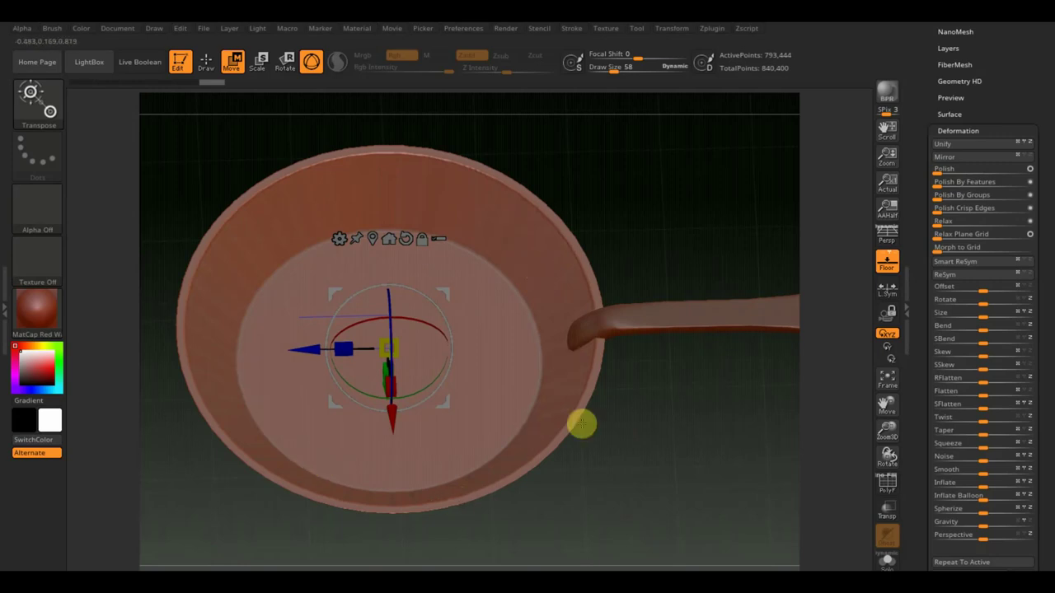
{"action": "left_click_drag", "start_coordinate": [665, 465], "coordinate": [671, 507], "text": "shift"}
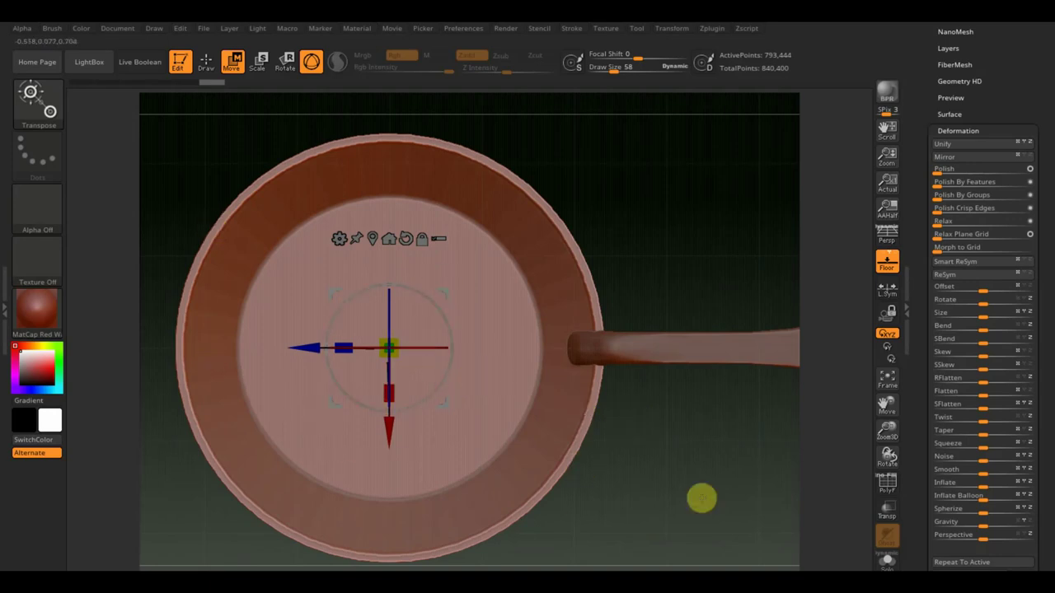
{"action": "left_click_drag", "start_coordinate": [656, 489], "coordinate": [607, 420], "text": "shift"}
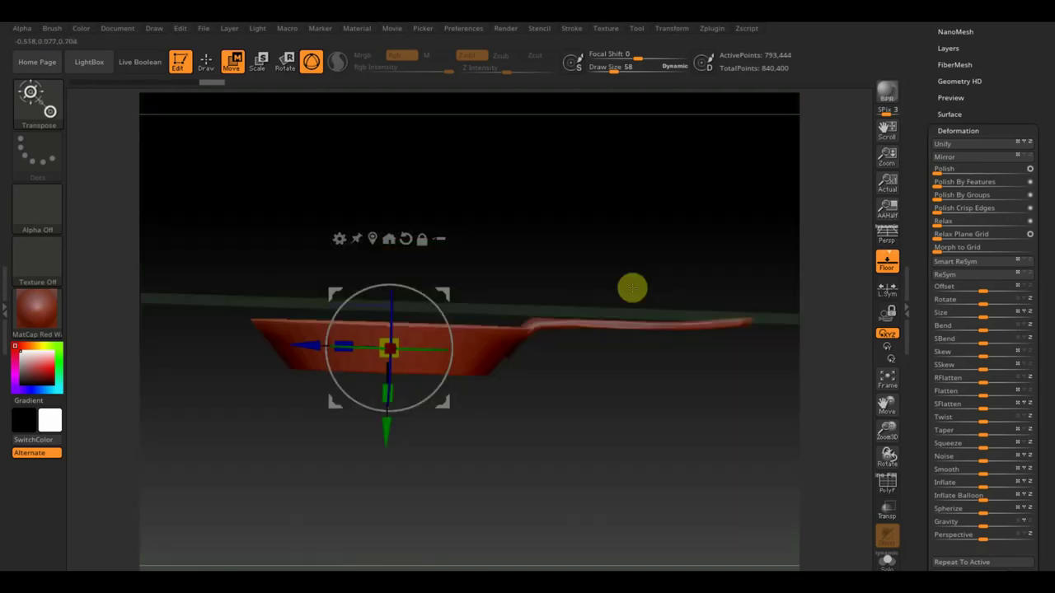
{"action": "mouse_move", "coordinate": [611, 419]}
{"action": "left_mouse_down"}
{"action": "mouse_move", "coordinate": [626, 494]}
{"action": "mouse_move", "coordinate": [645, 403]}
{"action": "mouse_move", "coordinate": [643, 327]}
{"action": "mouse_move", "coordinate": [637, 402]}
{"action": "left_mouse_up"}
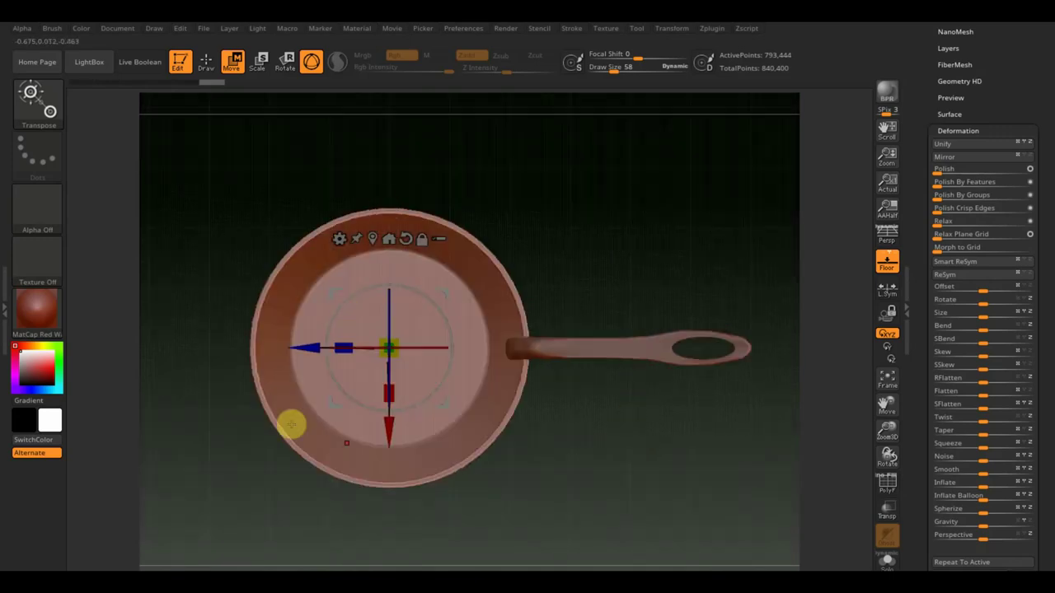
{"action": "mouse_move", "coordinate": [543, 411]}
{"action": "left_mouse_down"}
{"action": "mouse_move", "coordinate": [558, 447]}
{"action": "mouse_move", "coordinate": [565, 324]}
{"action": "mouse_move", "coordinate": [568, 449]}
{"action": "left_mouse_up"}
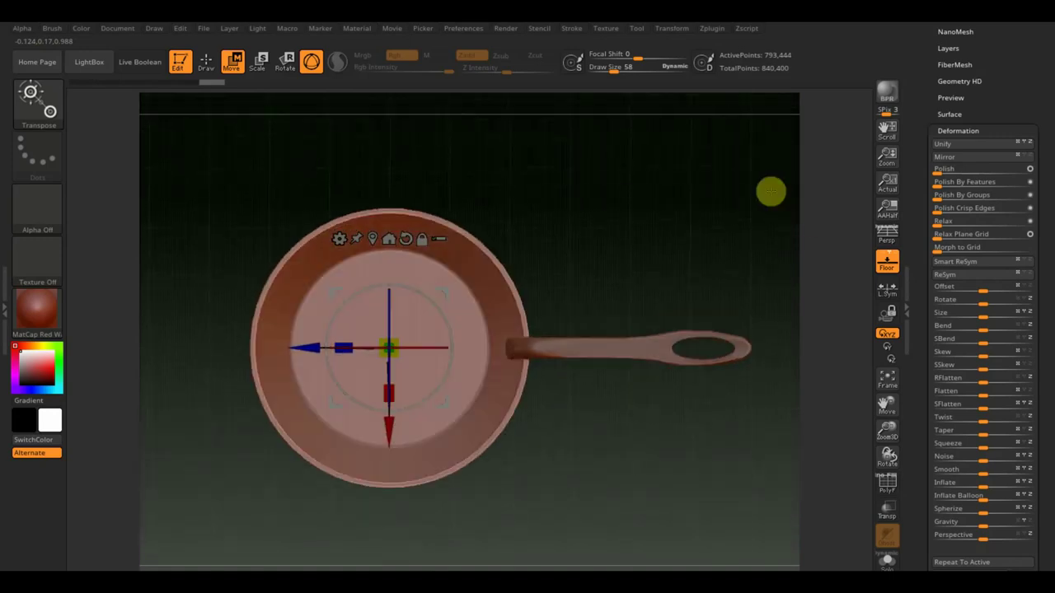
{"action": "left_click", "coordinate": [206, 60]}
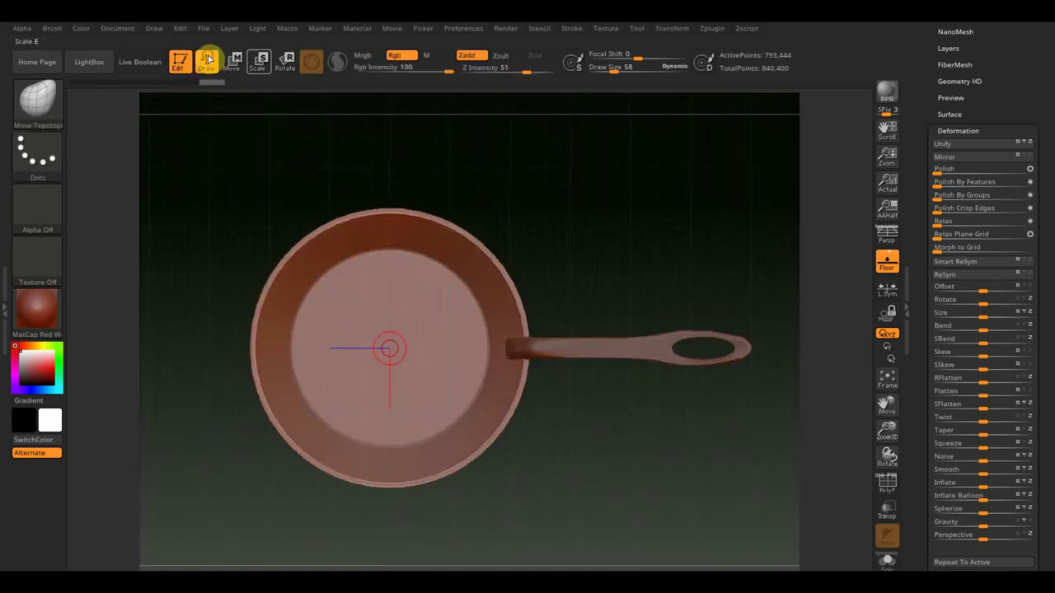
{"action": "left_click", "coordinate": [607, 33]}
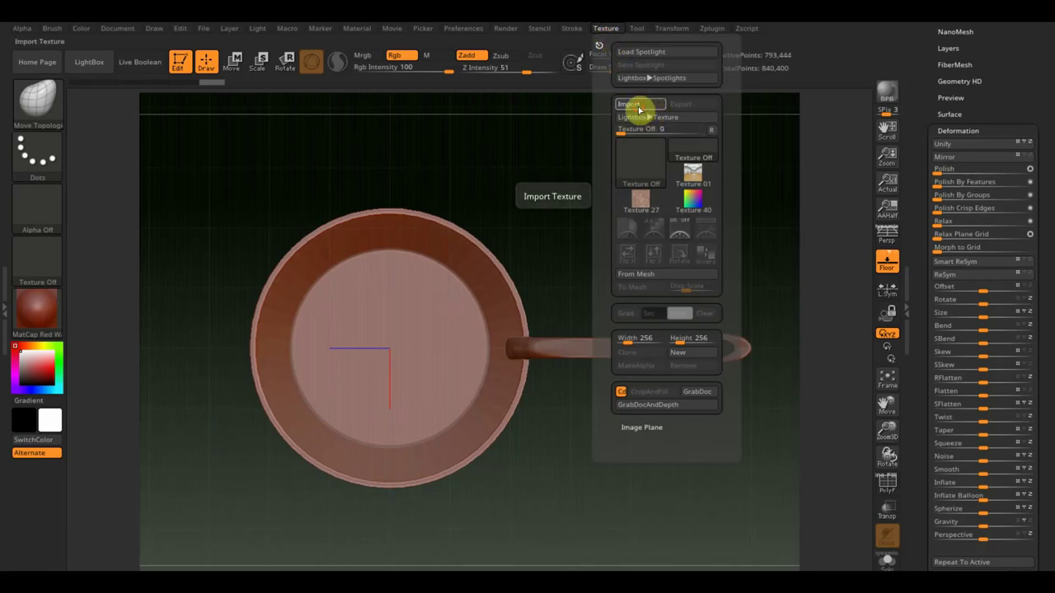
{"action": "left_click", "coordinate": [639, 106]}
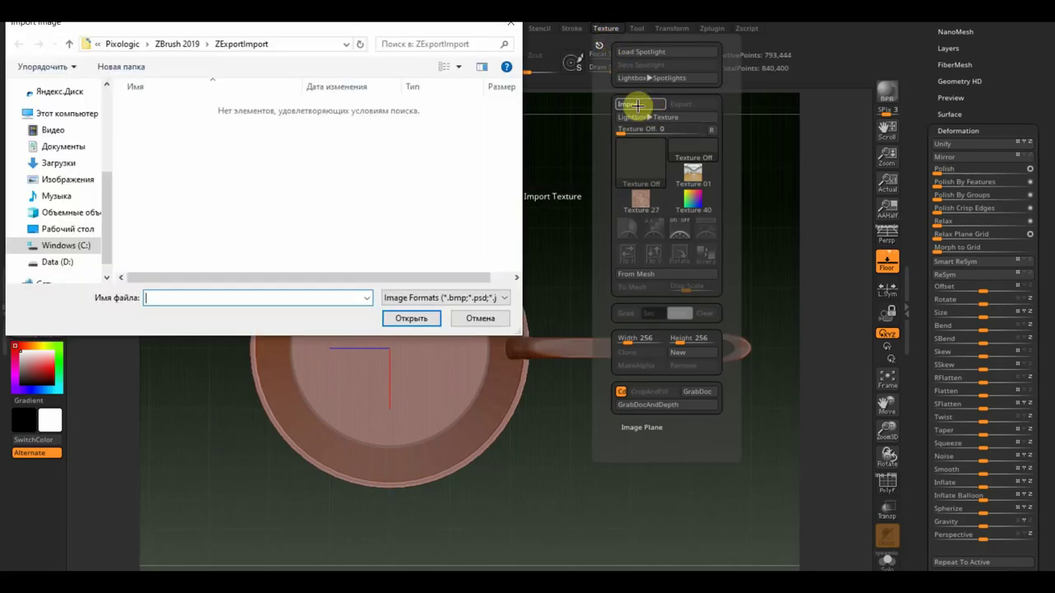
{"action": "left_click", "coordinate": [75, 231]}
{"action": "scroll", "coordinate": [387, 231], "scroll_direction": "down", "scroll_amount": 2}
{"action": "left_click", "coordinate": [383, 226]}
{"action": "scroll", "coordinate": [407, 255], "scroll_direction": "down", "scroll_amount": 2}
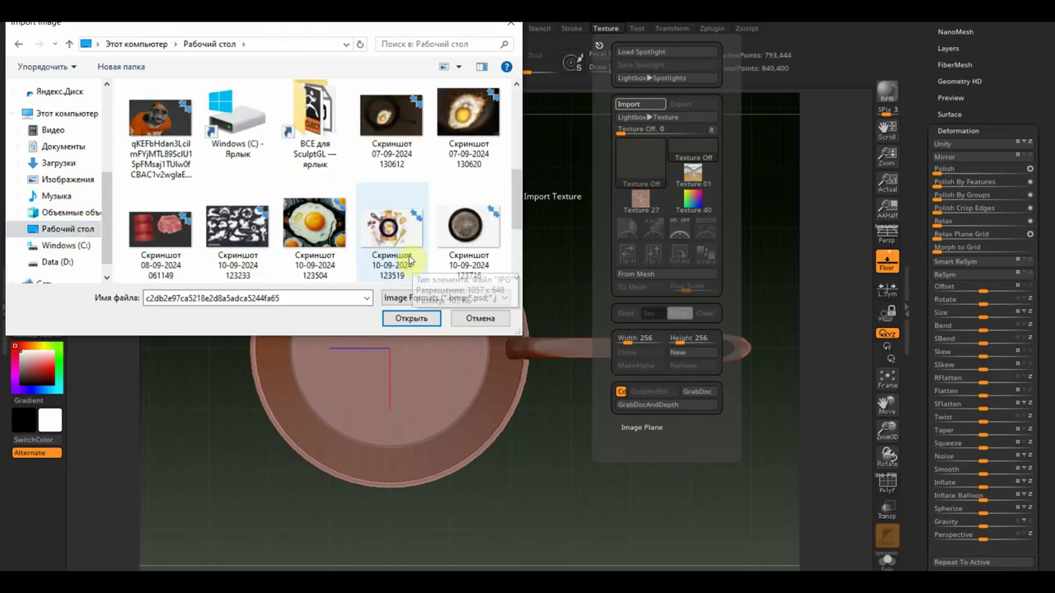
{"action": "left_click", "coordinate": [468, 226]}
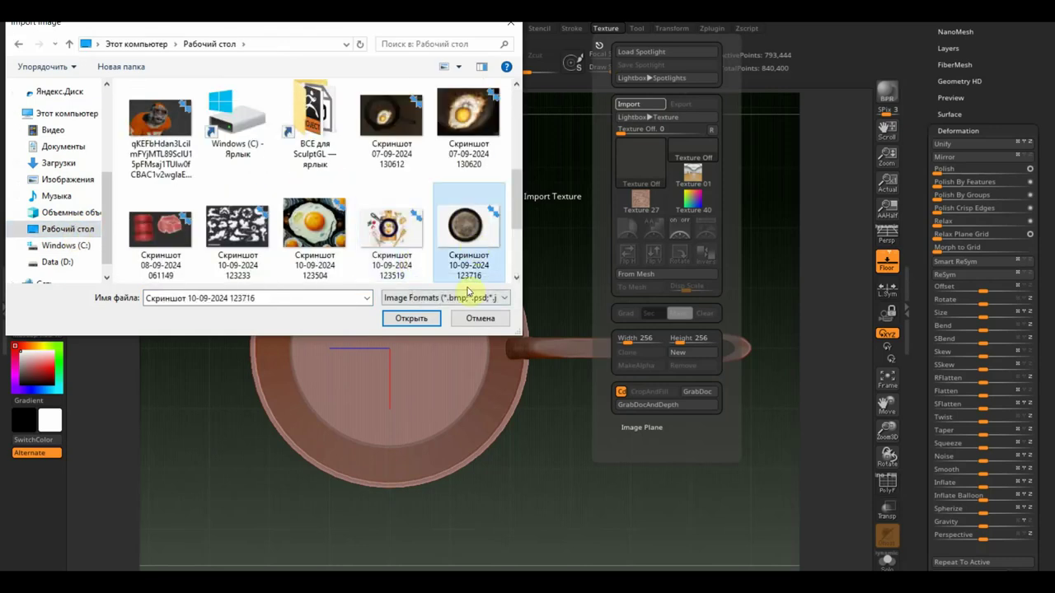
{"action": "scroll", "coordinate": [400, 237], "scroll_direction": "down", "scroll_amount": 2}
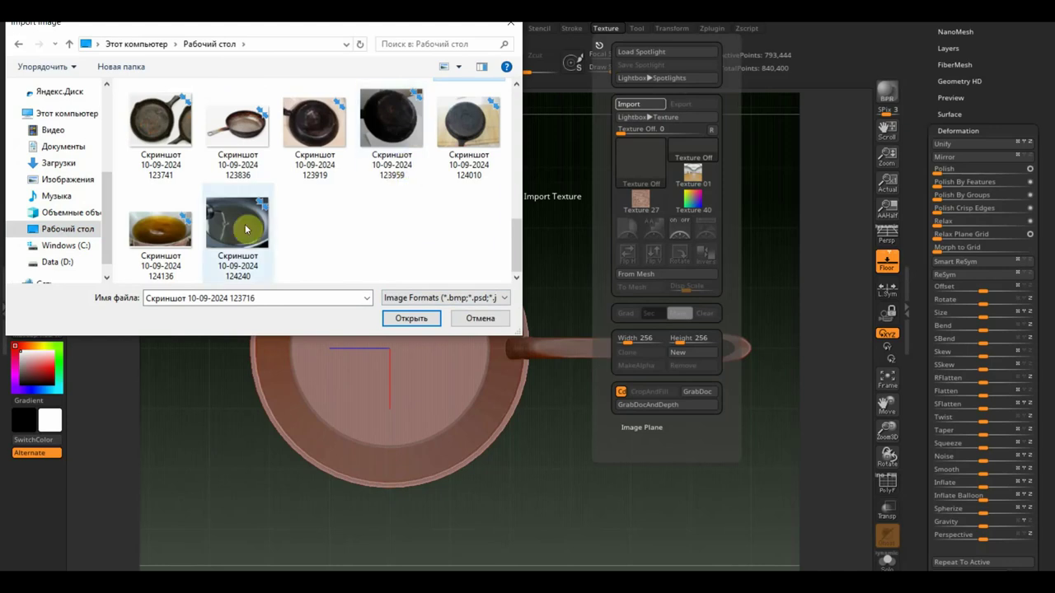
{"action": "scroll", "coordinate": [147, 135], "scroll_direction": "up", "scroll_amount": 2}
{"action": "scroll", "coordinate": [330, 198], "scroll_direction": "up", "scroll_amount": 2}
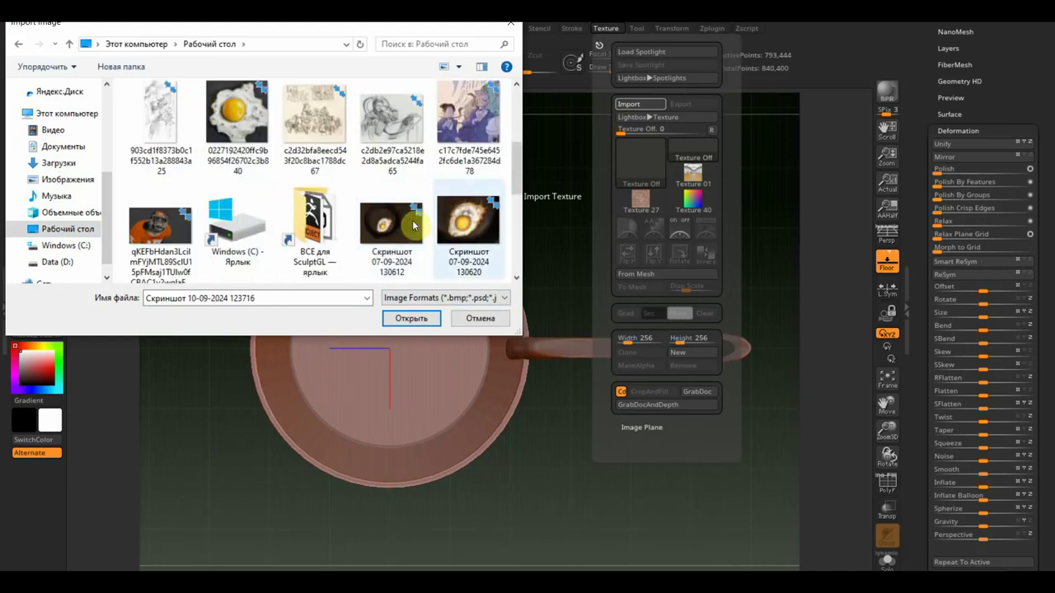
{"action": "scroll", "coordinate": [454, 227], "scroll_direction": "down", "scroll_amount": 1}
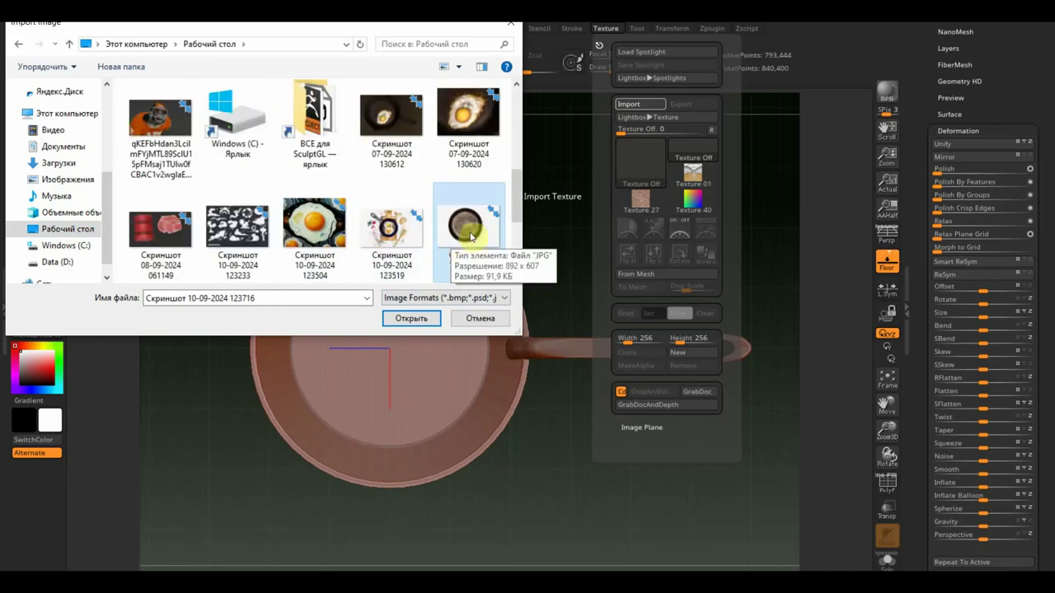
{"action": "left_click", "coordinate": [412, 319]}
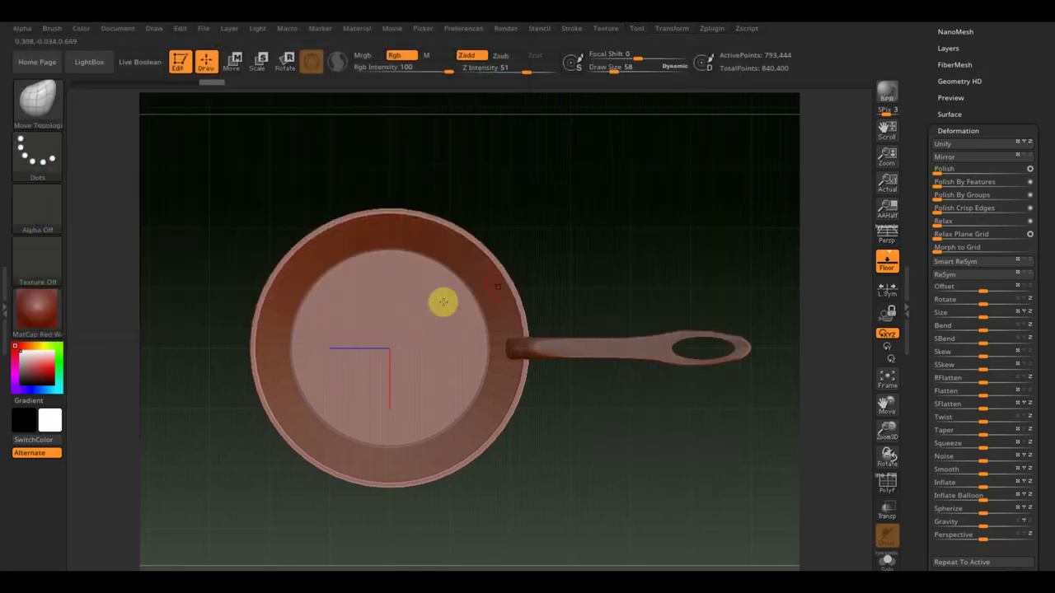
Step: Make the imported worn-pan photo the current texture and add it to Spotlight
{"action": "left_click", "coordinate": [604, 30]}
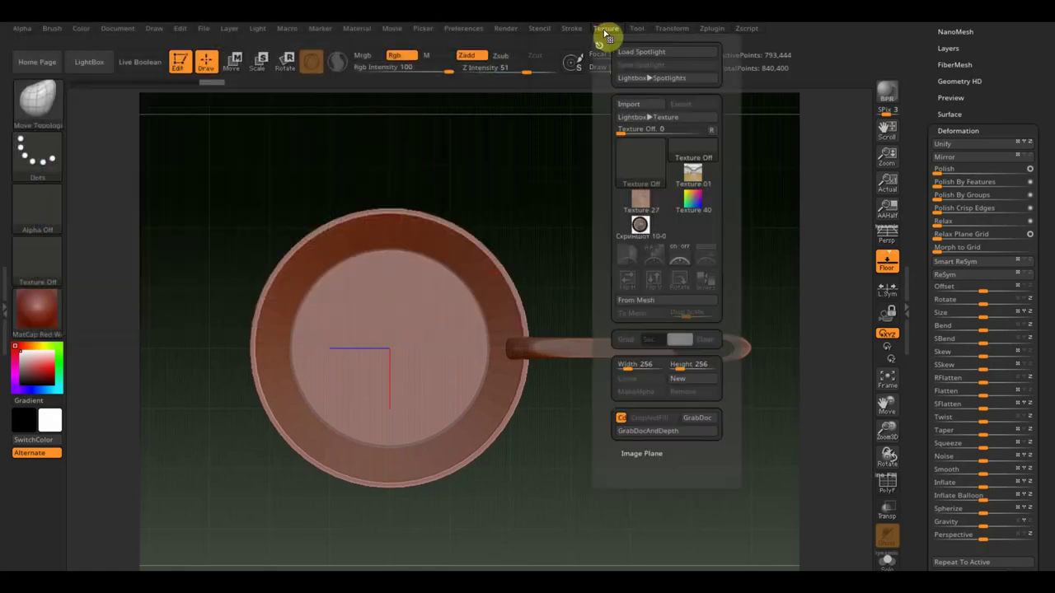
{"action": "left_click", "coordinate": [640, 228]}
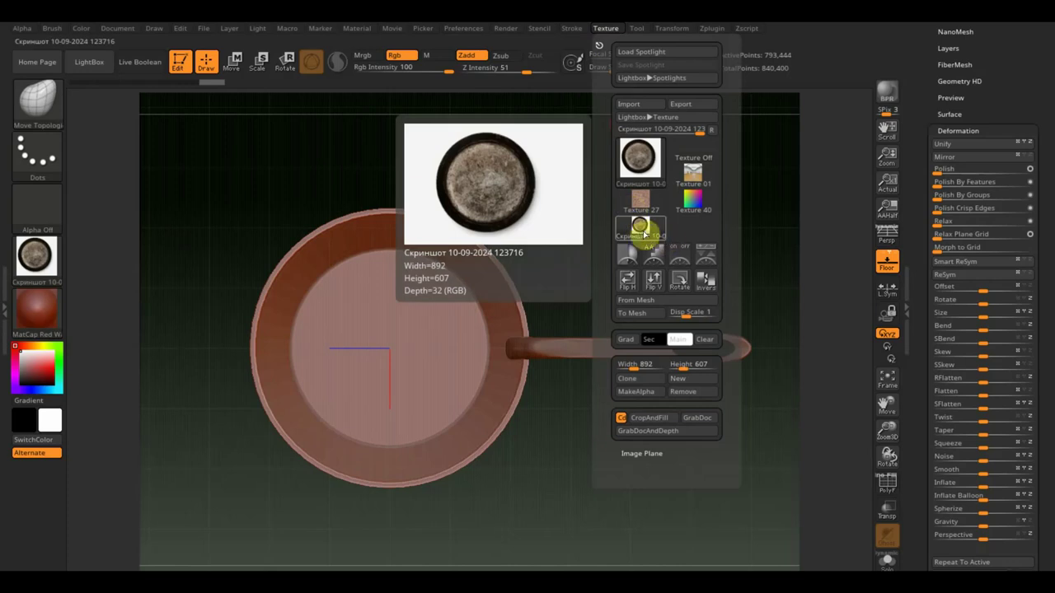
{"action": "left_click", "coordinate": [708, 259]}
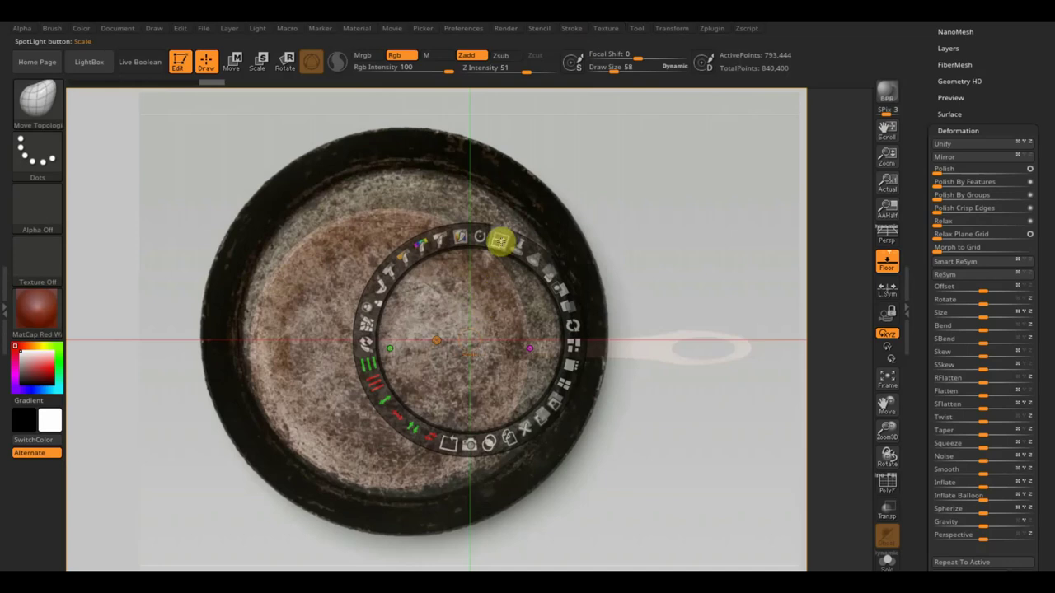
Step: Shrink the Spotlight photo, lower its opacity, and nudge it into line over the pan
{"action": "mouse_move", "coordinate": [499, 241]}
{"action": "left_mouse_down"}
{"action": "mouse_move", "coordinate": [537, 262]}
{"action": "mouse_move", "coordinate": [470, 228]}
{"action": "mouse_move", "coordinate": [525, 262]}
{"action": "mouse_move", "coordinate": [471, 236]}
{"action": "mouse_move", "coordinate": [508, 296]}
{"action": "mouse_move", "coordinate": [478, 308]}
{"action": "mouse_move", "coordinate": [477, 320]}
{"action": "left_mouse_up"}
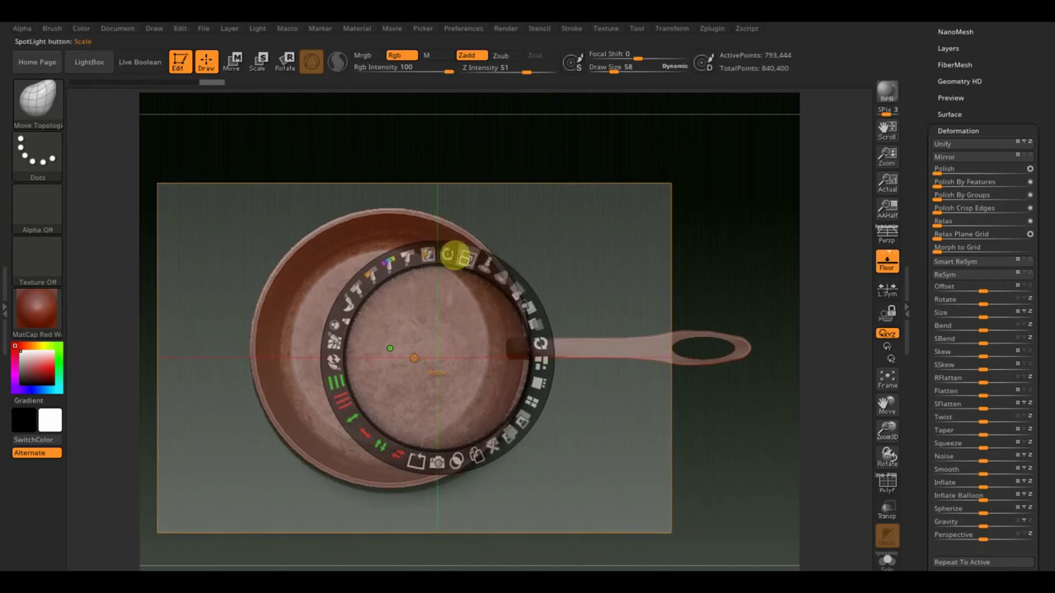
{"action": "mouse_move", "coordinate": [490, 292]}
{"action": "left_mouse_down"}
{"action": "mouse_move", "coordinate": [503, 277]}
{"action": "mouse_move", "coordinate": [500, 298]}
{"action": "mouse_move", "coordinate": [491, 274]}
{"action": "mouse_move", "coordinate": [456, 259]}
{"action": "mouse_move", "coordinate": [449, 278]}
{"action": "mouse_move", "coordinate": [460, 255]}
{"action": "mouse_move", "coordinate": [459, 288]}
{"action": "left_mouse_up"}
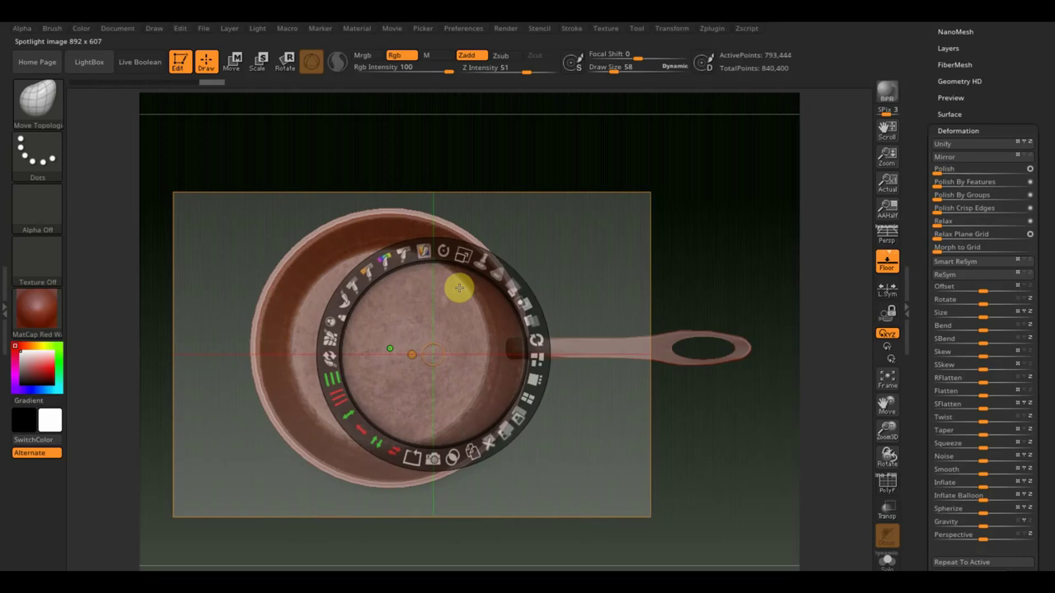
{"action": "left_click_drag", "start_coordinate": [458, 288], "coordinate": [457, 289]}
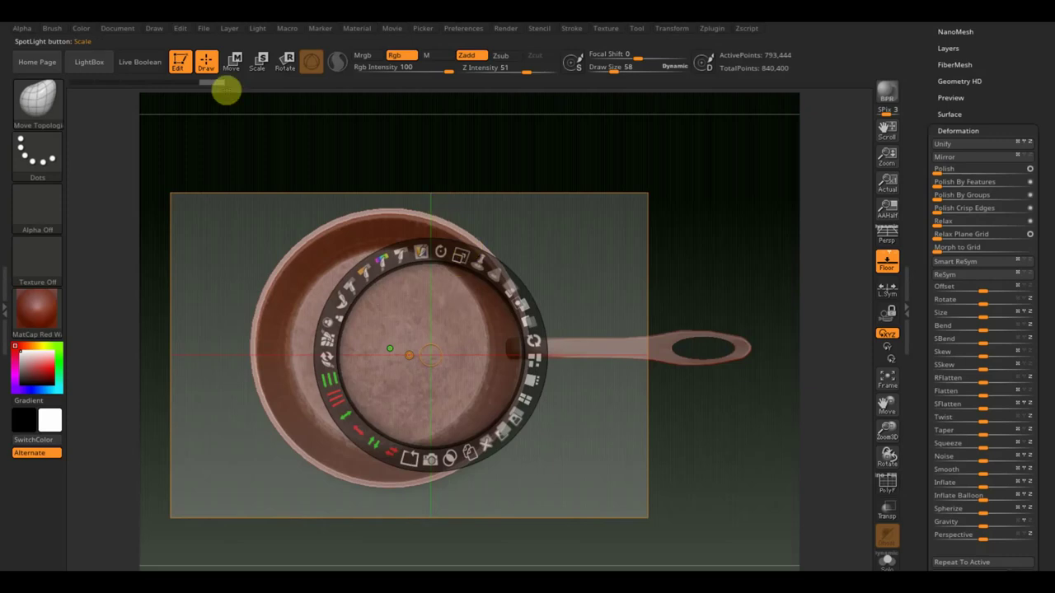
{"action": "left_click", "coordinate": [234, 62]}
Step: Return to Draw mode and choose the Standard brush for painting
{"action": "left_click", "coordinate": [45, 95]}
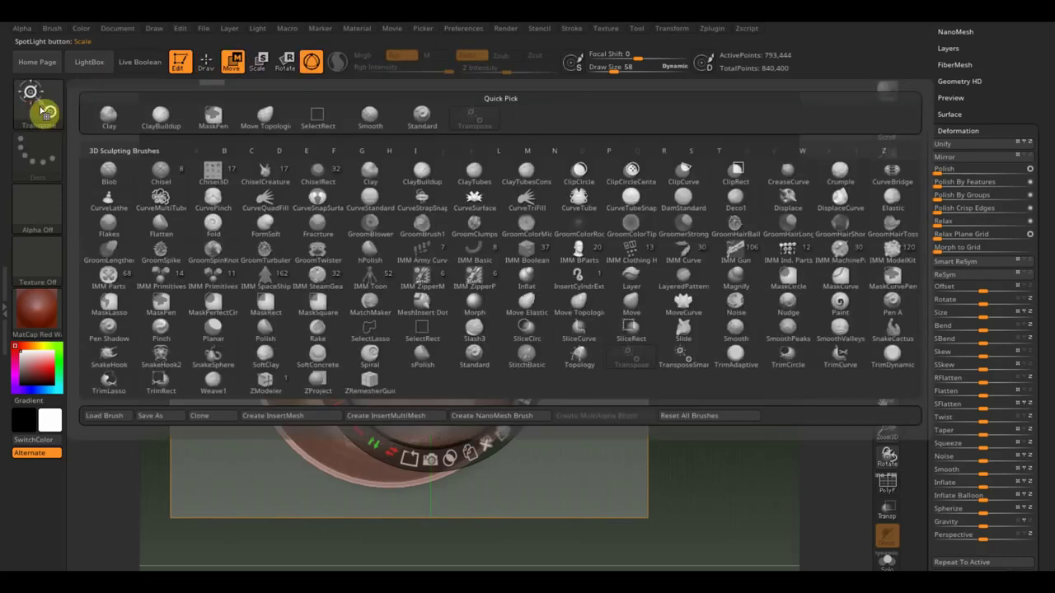
{"action": "left_click", "coordinate": [206, 62]}
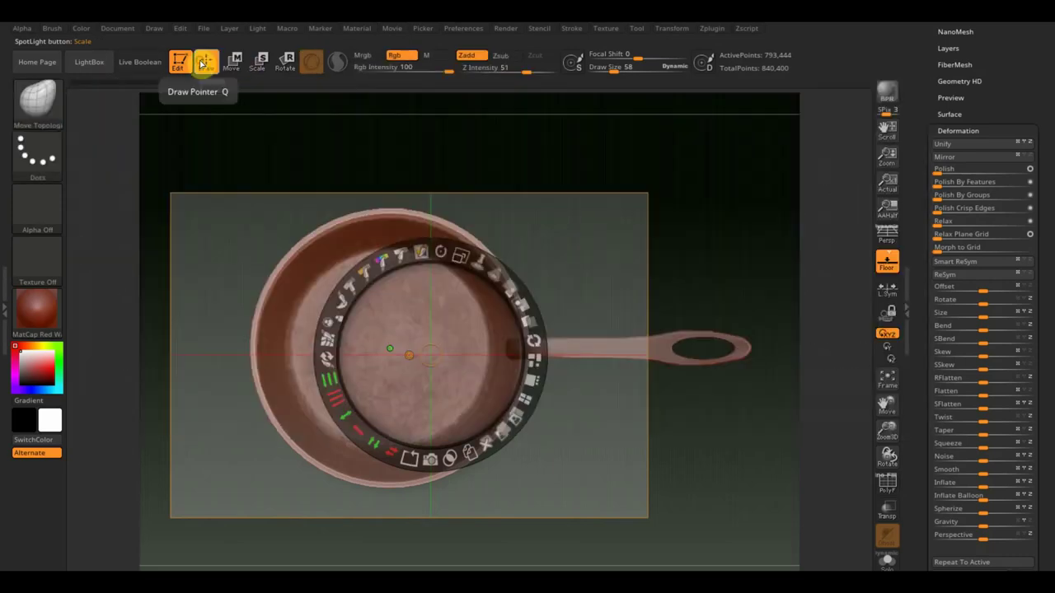
{"action": "left_click", "coordinate": [29, 101]}
{"action": "left_click", "coordinate": [422, 114]}
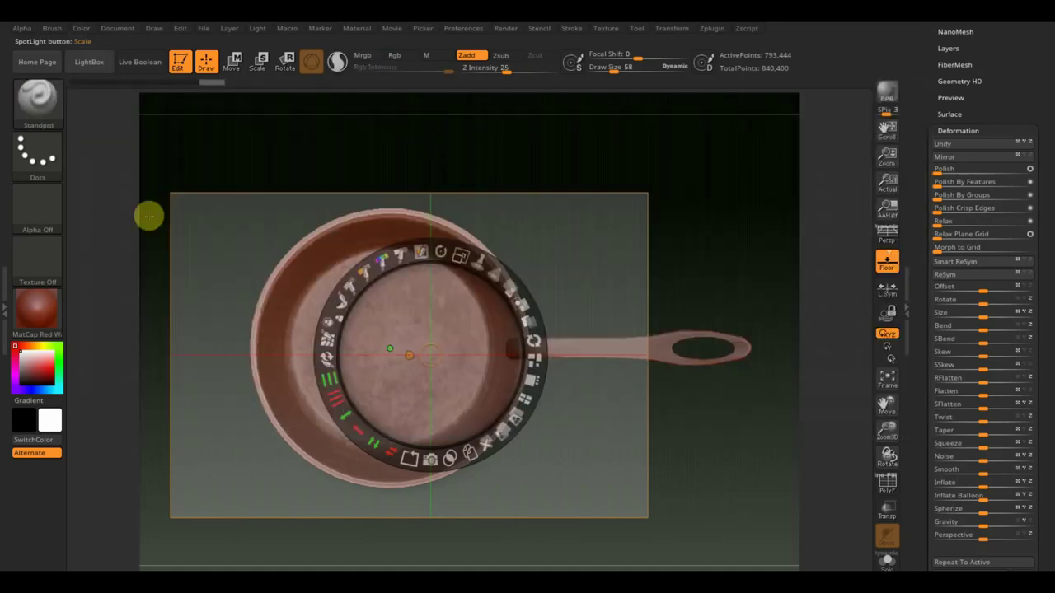
Step: Raise the brush size to 201 and paint the photo onto the pan interior, then hide Spotlight
{"action": "key", "text": "z"}
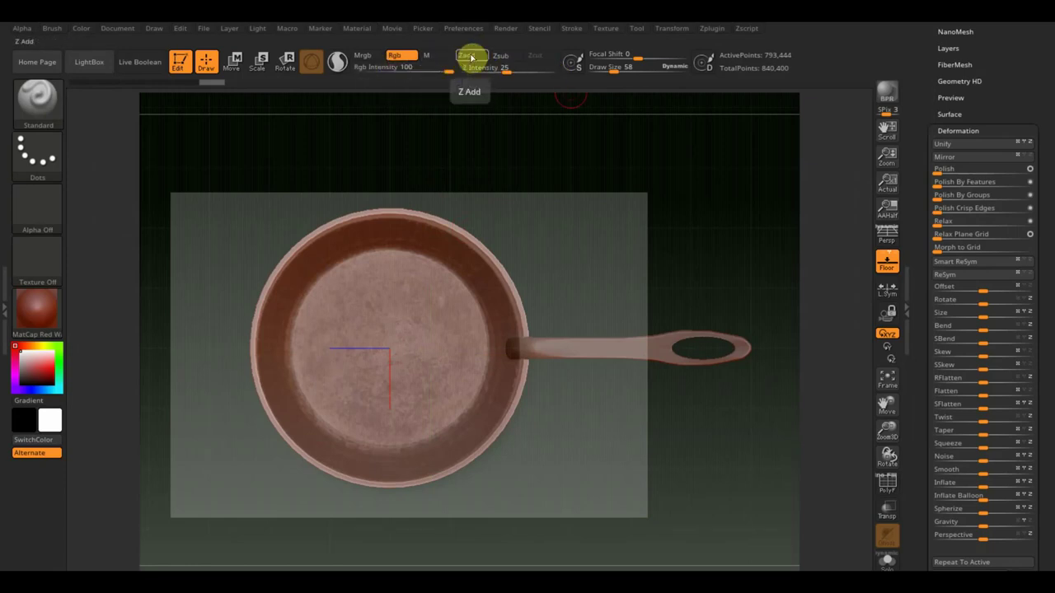
{"action": "scroll", "coordinate": [1017, 122], "scroll_direction": "up", "scroll_amount": 3}
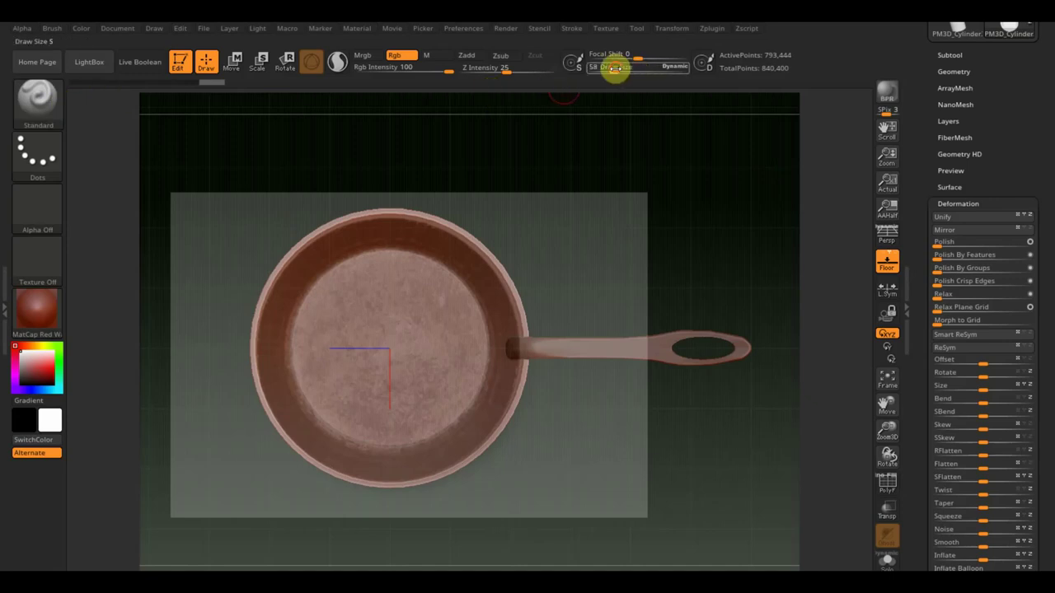
{"action": "left_click_drag", "start_coordinate": [614, 69], "coordinate": [633, 69]}
{"action": "mouse_move", "coordinate": [289, 313]}
{"action": "left_mouse_down"}
{"action": "mouse_move", "coordinate": [338, 311]}
{"action": "mouse_move", "coordinate": [316, 325]}
{"action": "mouse_move", "coordinate": [370, 259]}
{"action": "mouse_move", "coordinate": [255, 307]}
{"action": "mouse_move", "coordinate": [489, 261]}
{"action": "mouse_move", "coordinate": [436, 419]}
{"action": "mouse_move", "coordinate": [340, 391]}
{"action": "mouse_move", "coordinate": [313, 466]}
{"action": "mouse_move", "coordinate": [271, 401]}
{"action": "mouse_move", "coordinate": [475, 417]}
{"action": "left_mouse_up"}
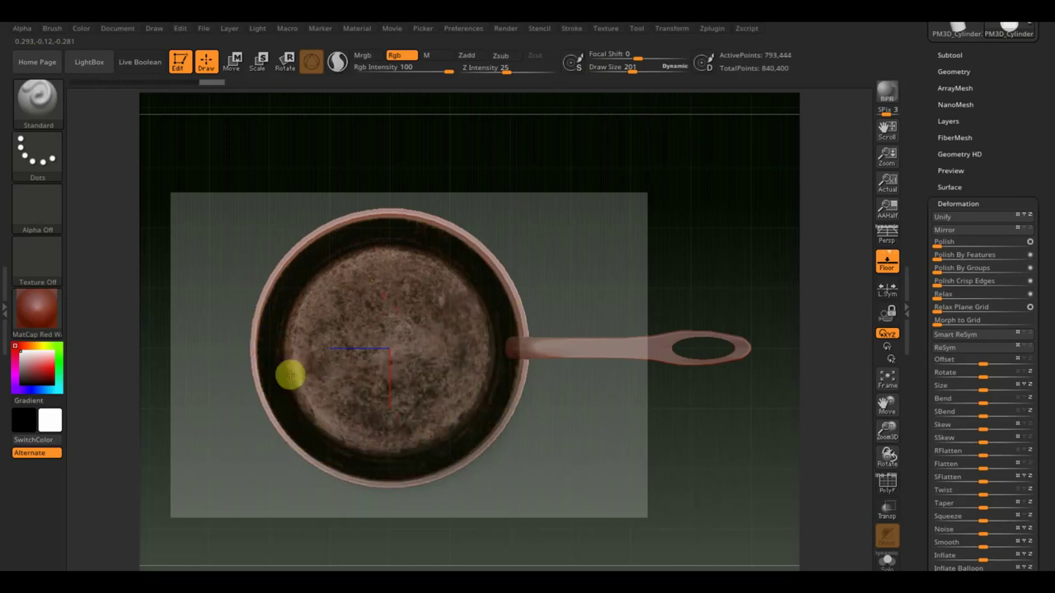
{"action": "left_click_drag", "start_coordinate": [309, 309], "coordinate": [353, 313]}
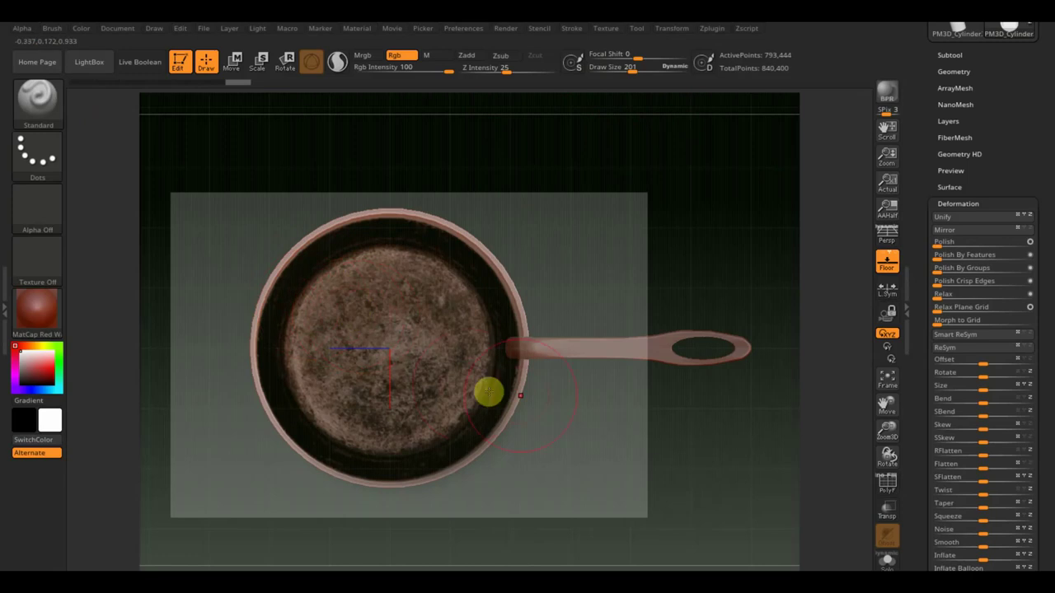
{"action": "key", "text": "shift+z"}
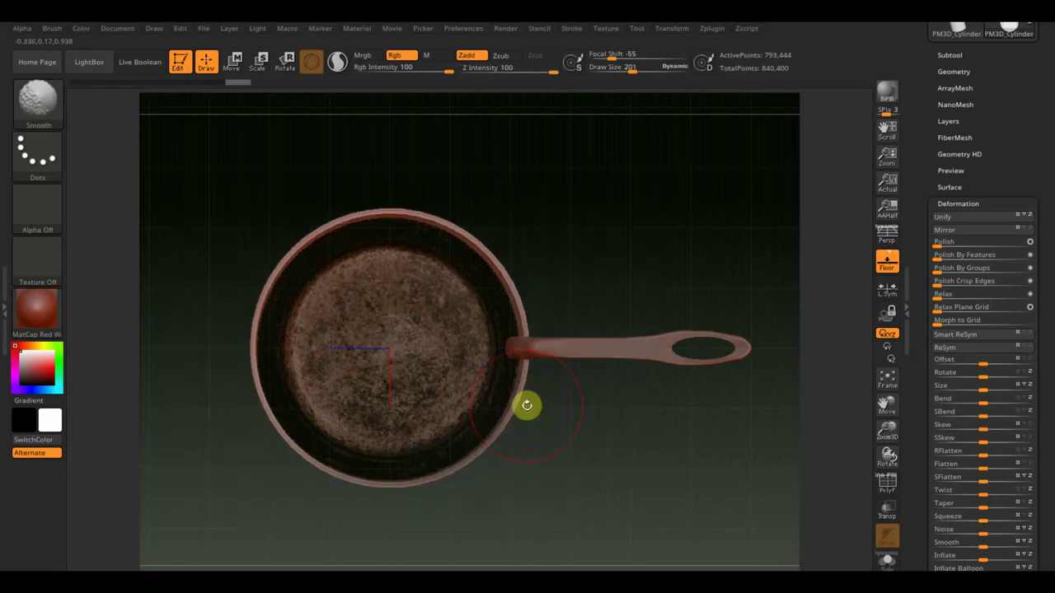
Step: Apply the SketchShaded material and enlarge the Spotlight reference photo around the pan
{"action": "left_click", "coordinate": [39, 317]}
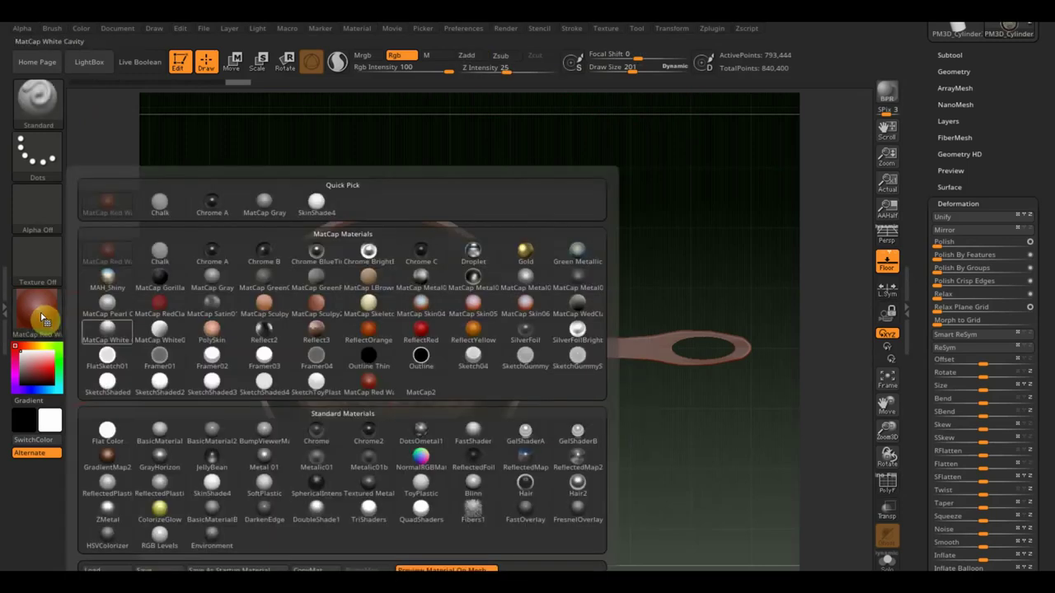
{"action": "left_click", "coordinate": [115, 377]}
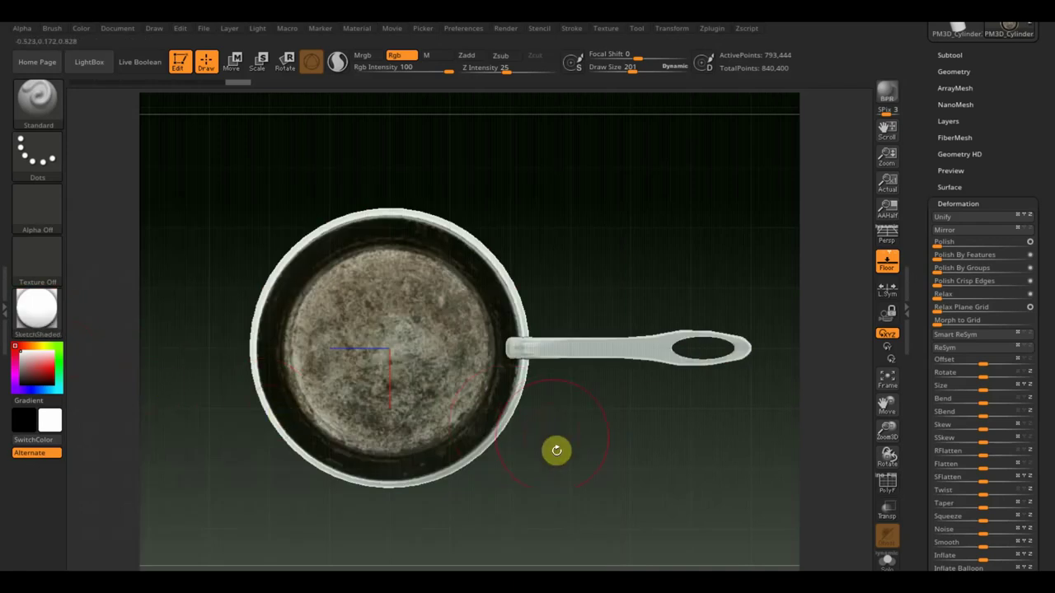
{"action": "key", "text": "shift+z"}
{"action": "key", "text": "z"}
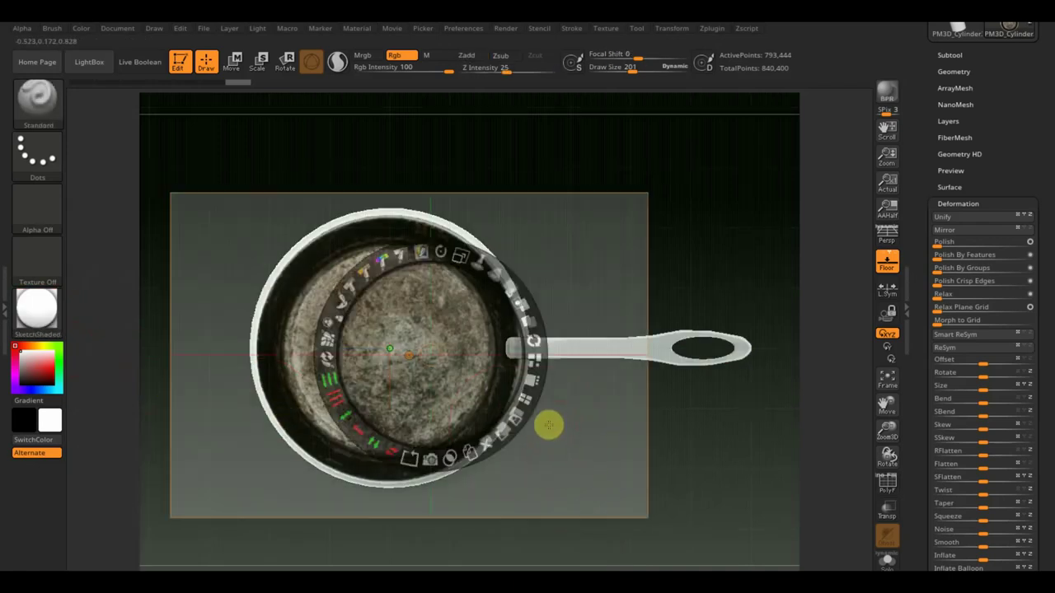
{"action": "left_click_drag", "start_coordinate": [459, 258], "coordinate": [471, 195]}
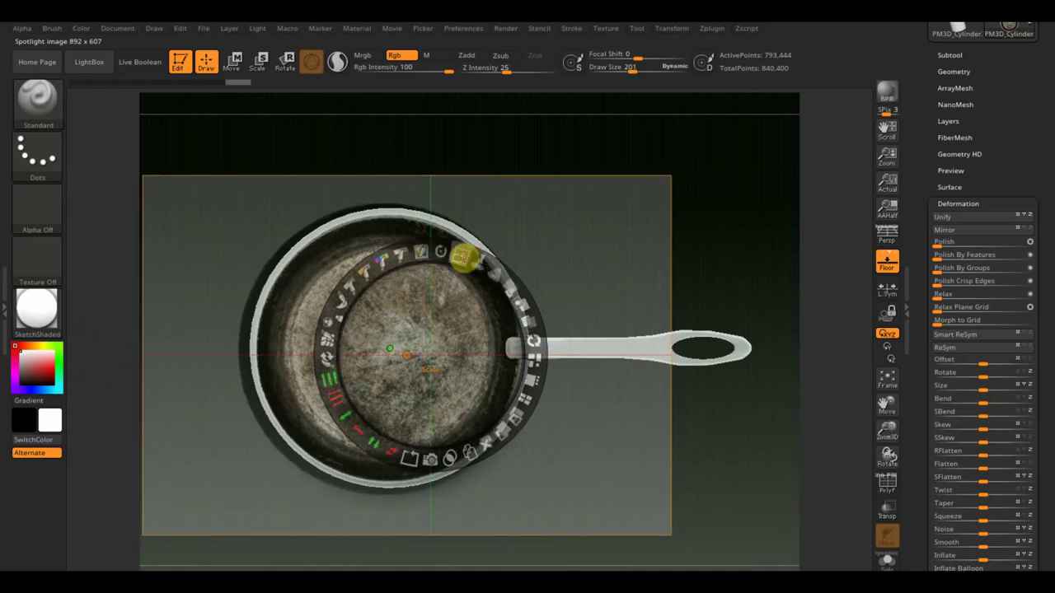
{"action": "key", "text": "z"}
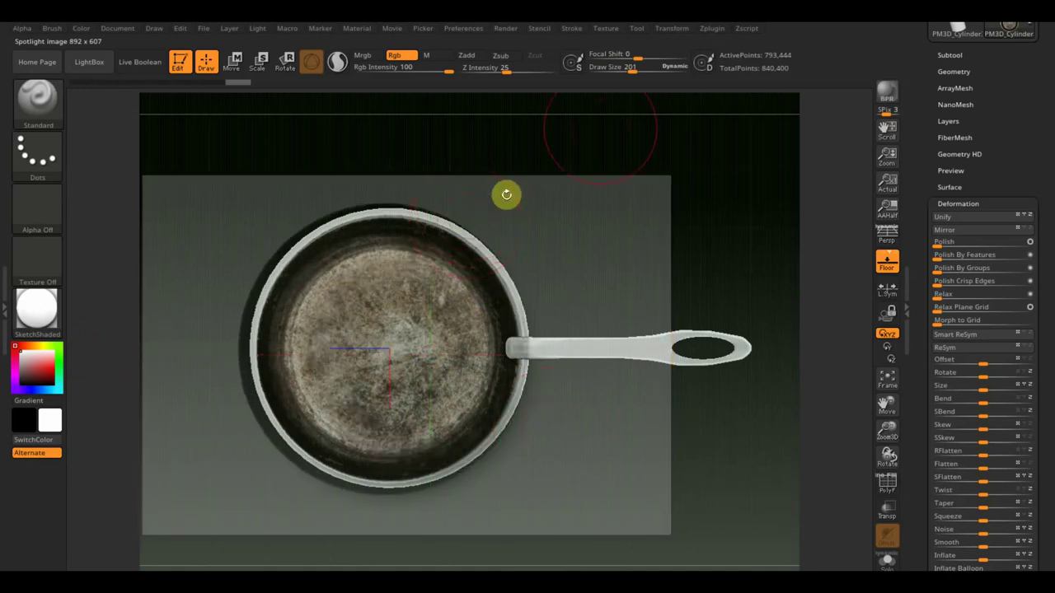
Step: Reduce draw size to 109 and paint the pan's rim dark from the photo
{"action": "left_click_drag", "start_coordinate": [641, 70], "coordinate": [619, 71]}
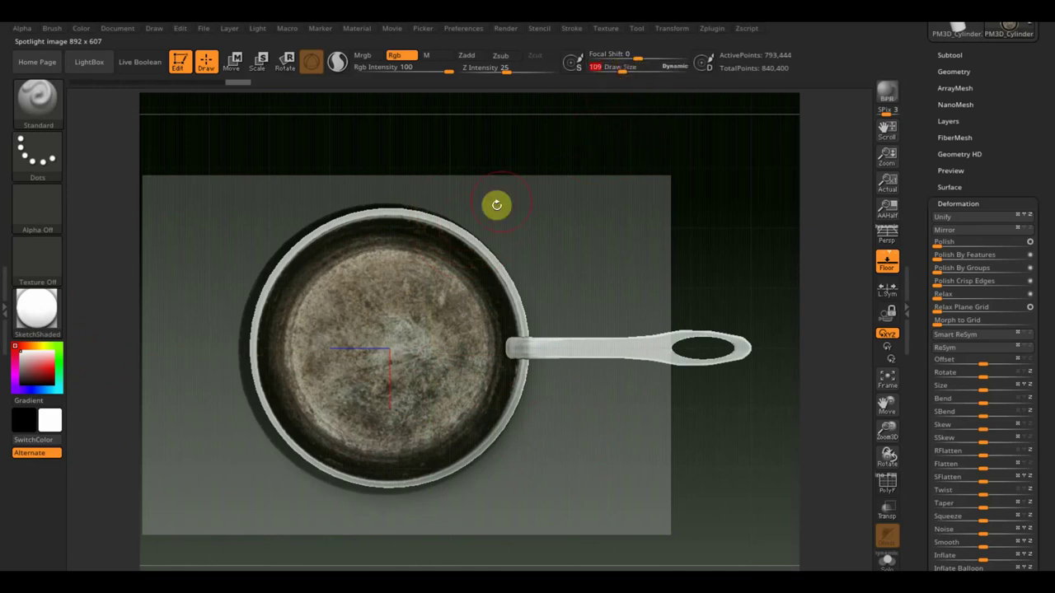
{"action": "mouse_move", "coordinate": [471, 240]}
{"action": "left_mouse_down"}
{"action": "mouse_move", "coordinate": [261, 282]}
{"action": "mouse_move", "coordinate": [244, 378]}
{"action": "left_mouse_up"}
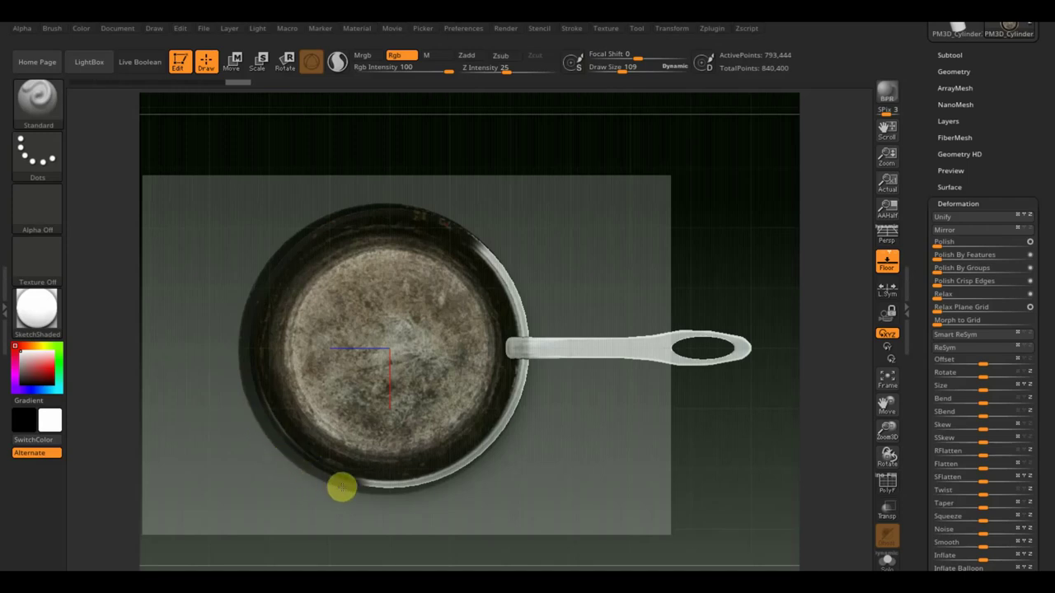
{"action": "mouse_move", "coordinate": [370, 492]}
{"action": "left_mouse_down"}
{"action": "mouse_move", "coordinate": [461, 483]}
{"action": "mouse_move", "coordinate": [500, 455]}
{"action": "left_mouse_up"}
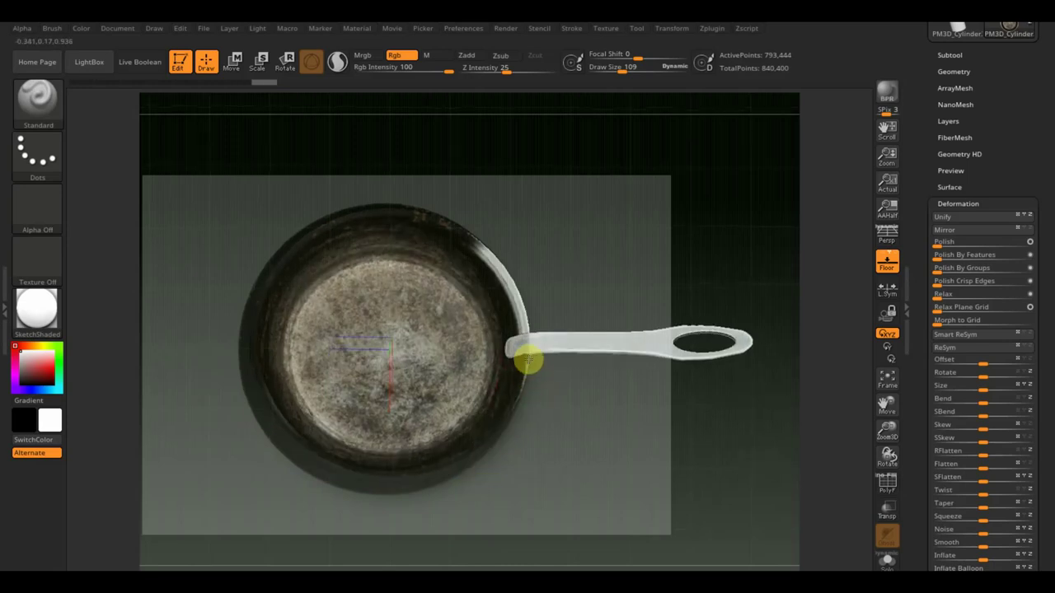
{"action": "mouse_move", "coordinate": [528, 357]}
{"action": "left_mouse_down"}
{"action": "mouse_move", "coordinate": [527, 376]}
{"action": "mouse_move", "coordinate": [507, 266]}
{"action": "left_mouse_up"}
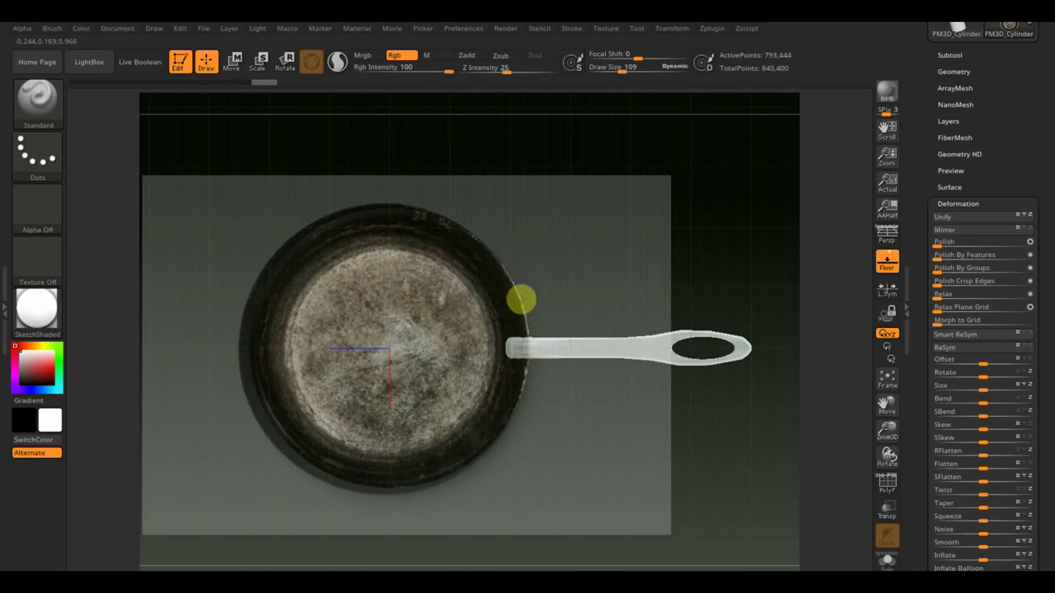
{"action": "mouse_move", "coordinate": [603, 453]}
{"action": "left_mouse_down"}
{"action": "mouse_move", "coordinate": [570, 377]}
{"action": "mouse_move", "coordinate": [612, 418]}
{"action": "left_mouse_up"}
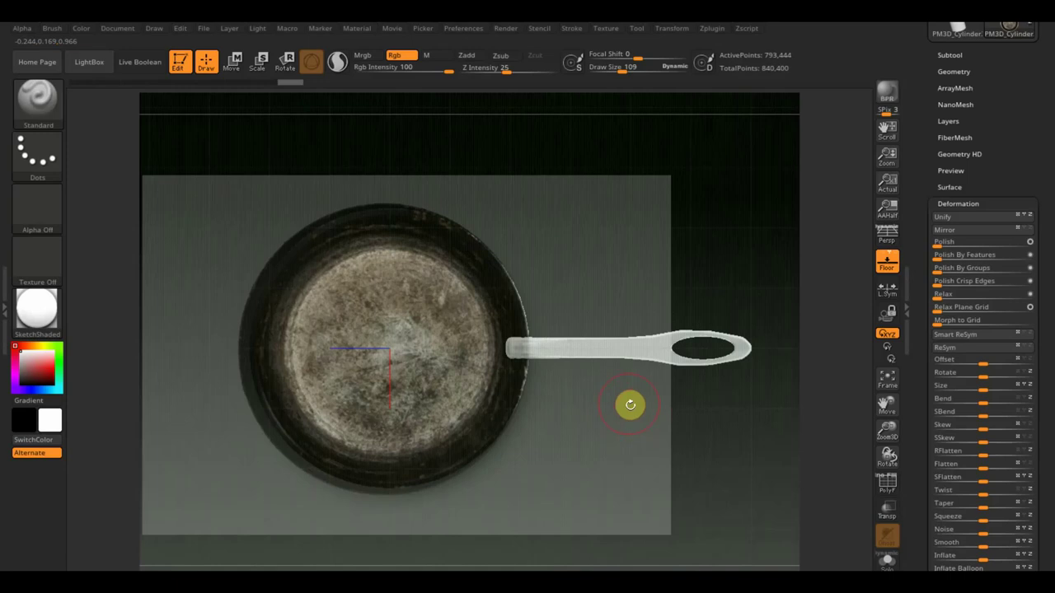
Step: Paint the rim at the handle joint and orbit to check the painted pan
{"action": "key", "text": "w"}
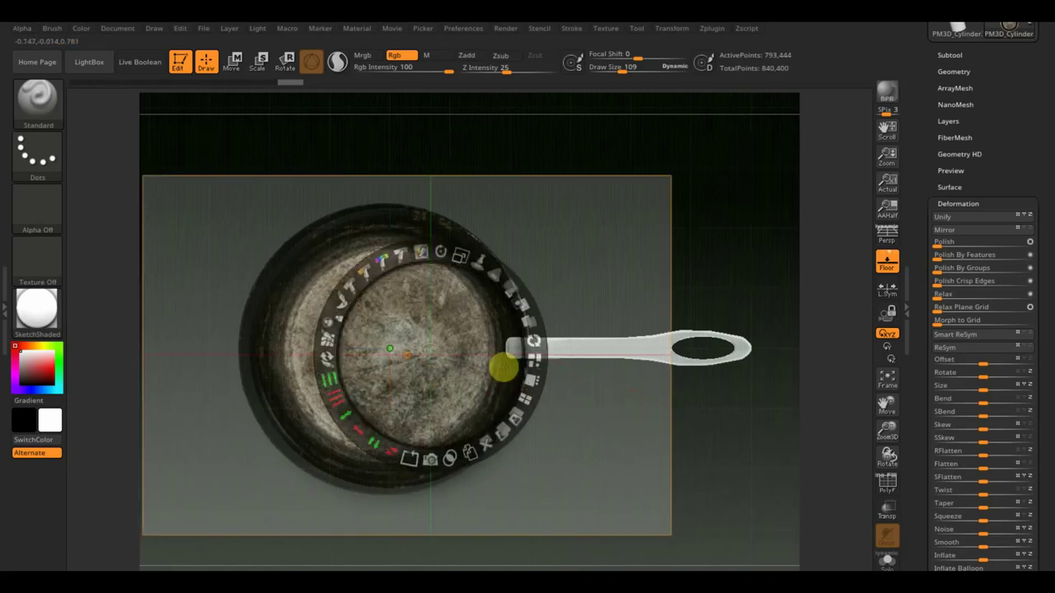
{"action": "key", "text": "z"}
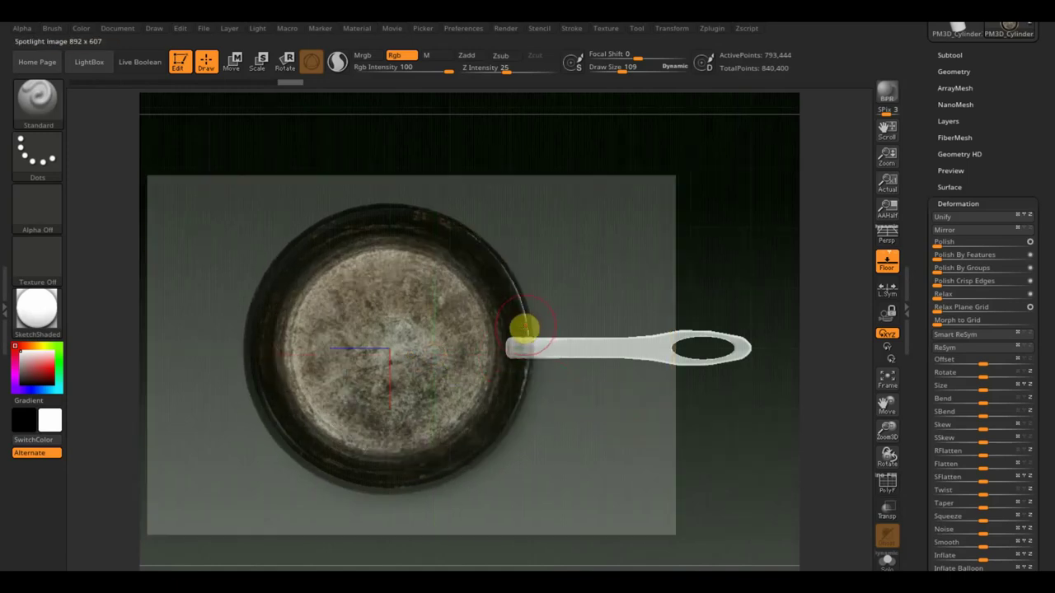
{"action": "left_click", "coordinate": [524, 347]}
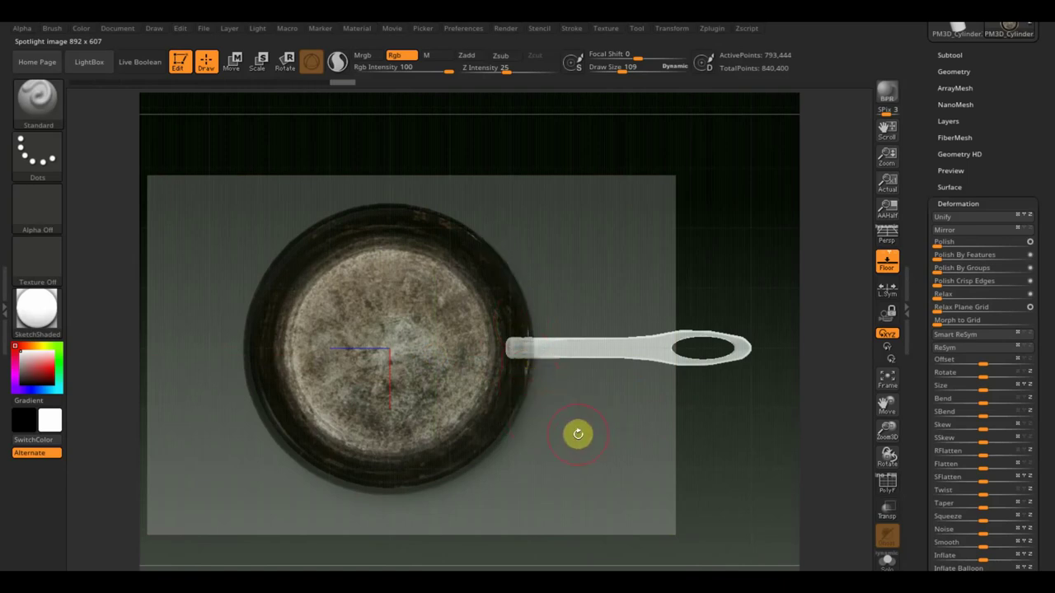
{"action": "mouse_move", "coordinate": [577, 434]}
{"action": "left_mouse_down"}
{"action": "mouse_move", "coordinate": [594, 310]}
{"action": "mouse_move", "coordinate": [591, 207]}
{"action": "left_mouse_up"}
{"action": "mouse_move", "coordinate": [595, 247]}
{"action": "left_mouse_down"}
{"action": "mouse_move", "coordinate": [599, 195]}
{"action": "mouse_move", "coordinate": [621, 283]}
{"action": "mouse_move", "coordinate": [589, 195]}
{"action": "mouse_move", "coordinate": [607, 214]}
{"action": "mouse_move", "coordinate": [601, 313]}
{"action": "mouse_move", "coordinate": [617, 268]}
{"action": "mouse_move", "coordinate": [600, 447]}
{"action": "mouse_move", "coordinate": [595, 202]}
{"action": "mouse_move", "coordinate": [624, 250]}
{"action": "mouse_move", "coordinate": [602, 233]}
{"action": "mouse_move", "coordinate": [603, 174]}
{"action": "mouse_move", "coordinate": [614, 240]}
{"action": "left_mouse_up"}
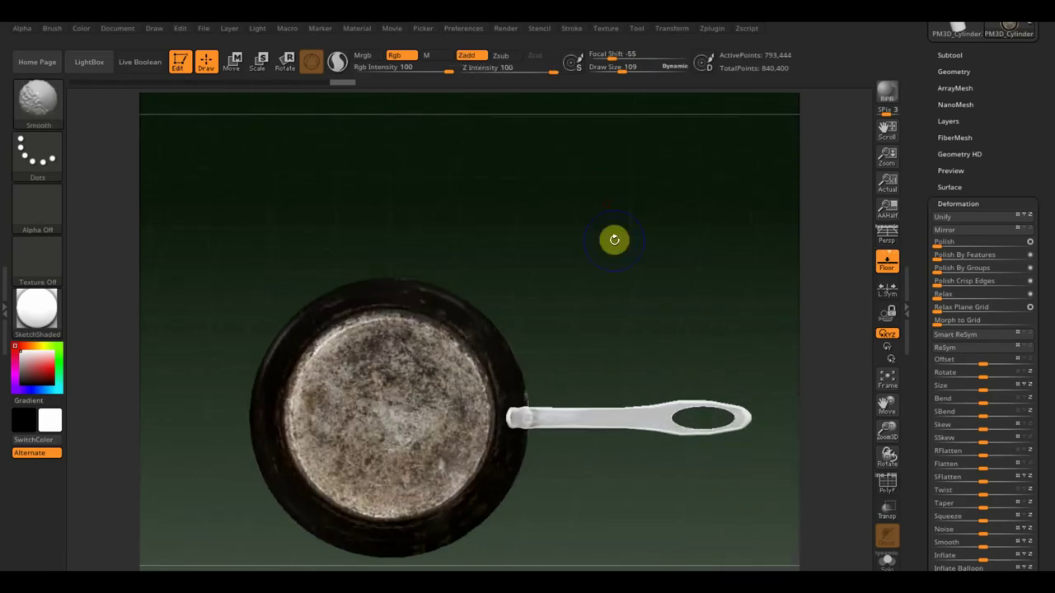
{"action": "left_click_drag", "start_coordinate": [605, 343], "coordinate": [612, 268]}
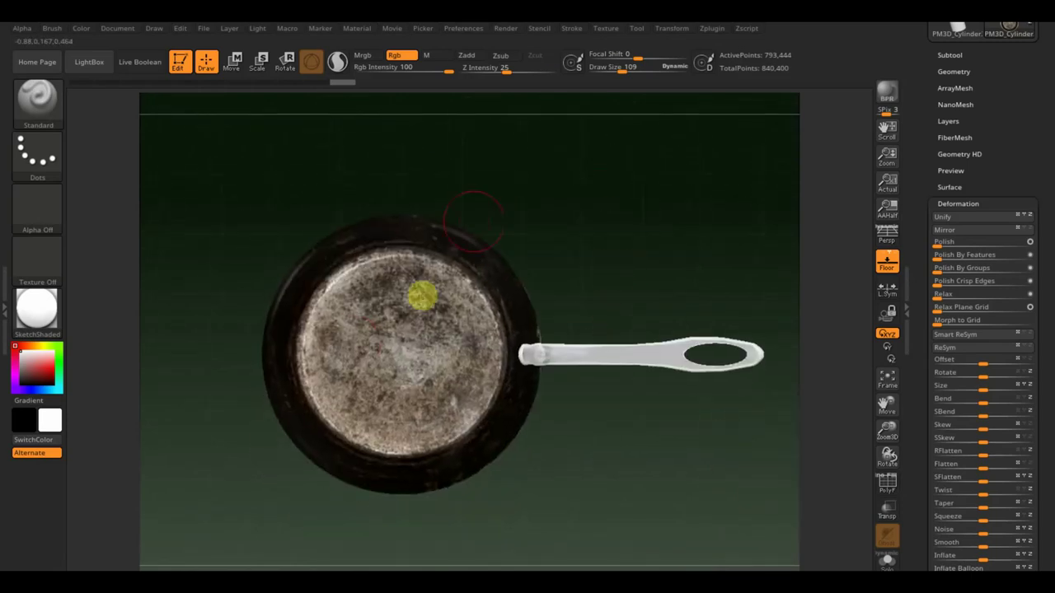
{"action": "left_click", "coordinate": [608, 29]}
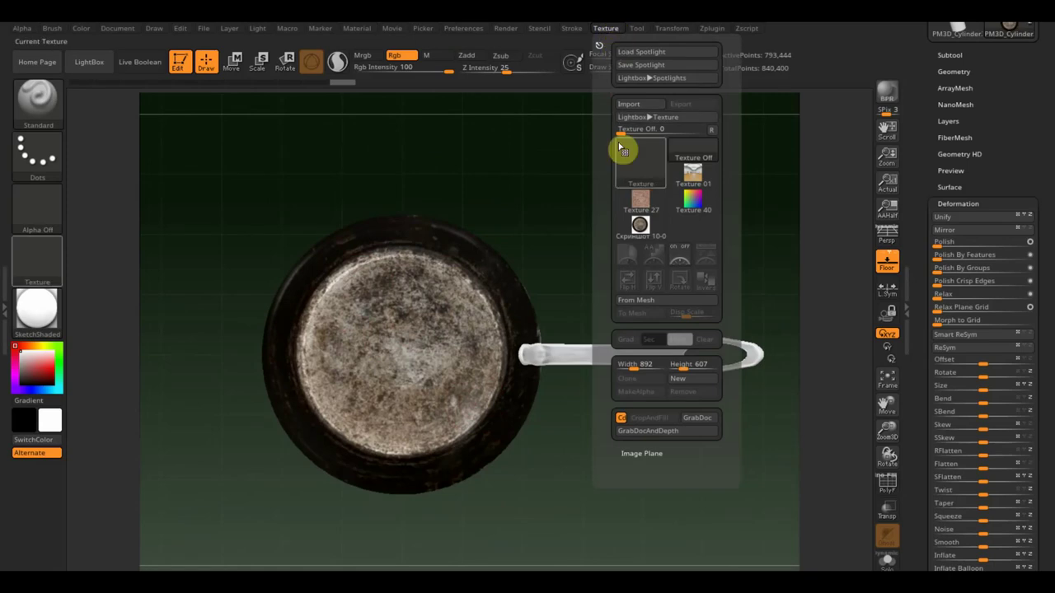
{"action": "left_click", "coordinate": [635, 105]}
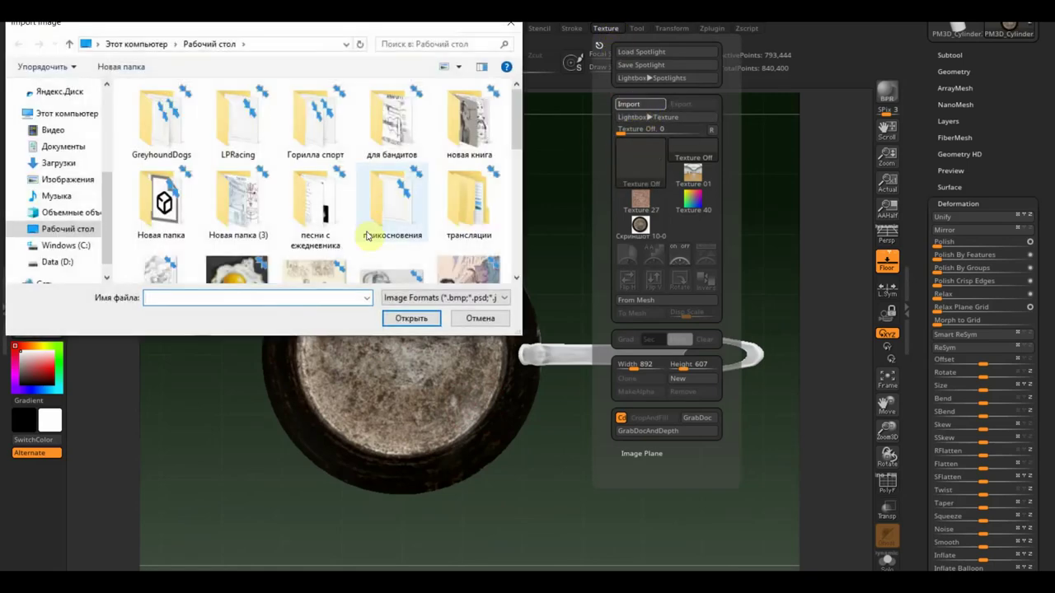
{"action": "scroll", "coordinate": [369, 231], "scroll_direction": "down", "scroll_amount": 5}
{"action": "scroll", "coordinate": [370, 221], "scroll_direction": "down", "scroll_amount": 5}
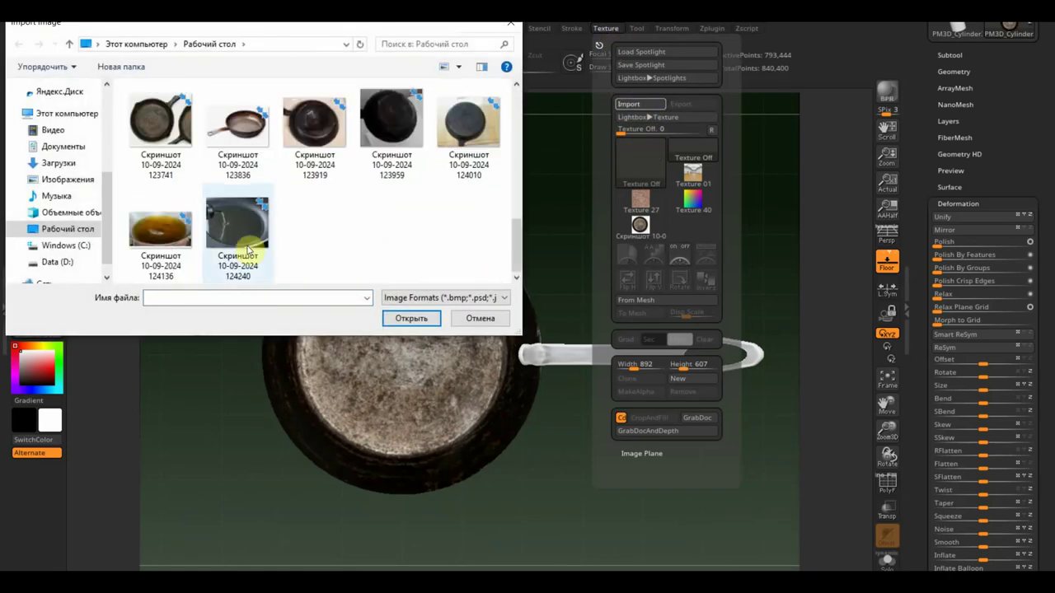
{"action": "left_click", "coordinate": [385, 132]}
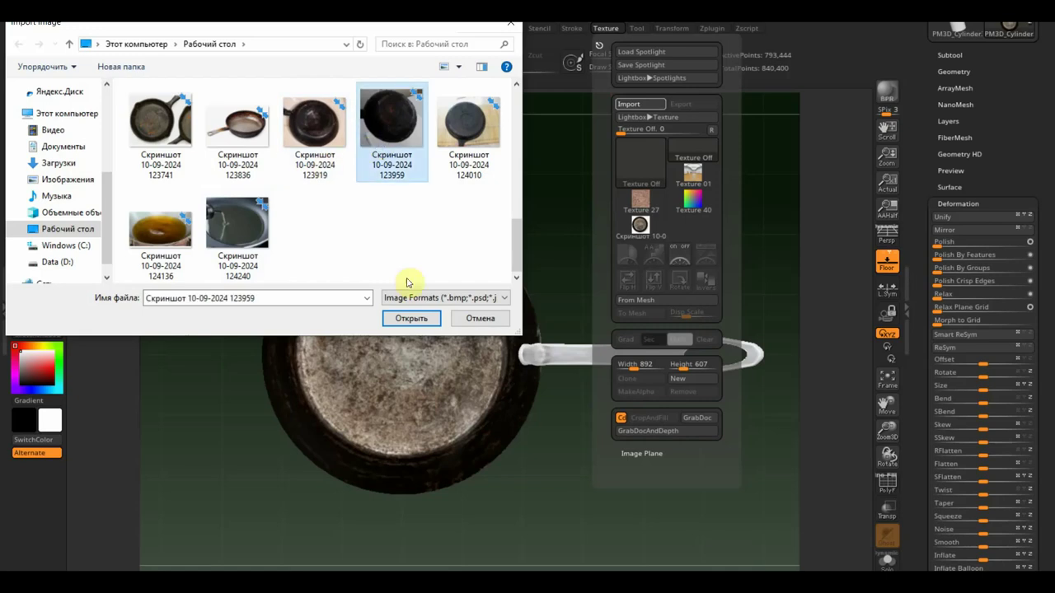
{"action": "left_click", "coordinate": [417, 319]}
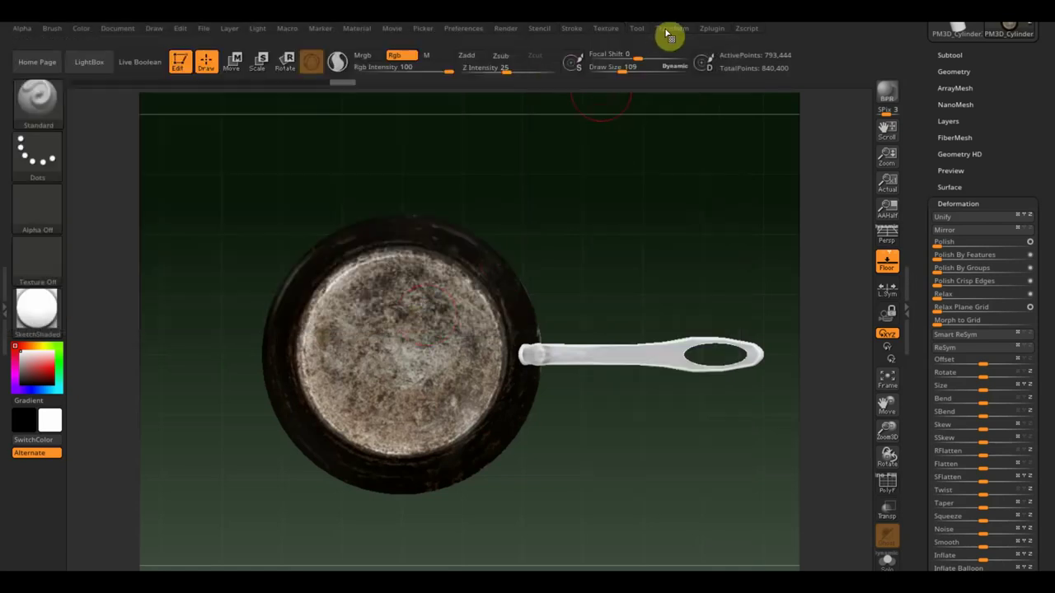
Step: Add the new photo to Spotlight, reposition it over the pan, and hide it
{"action": "left_click", "coordinate": [614, 35]}
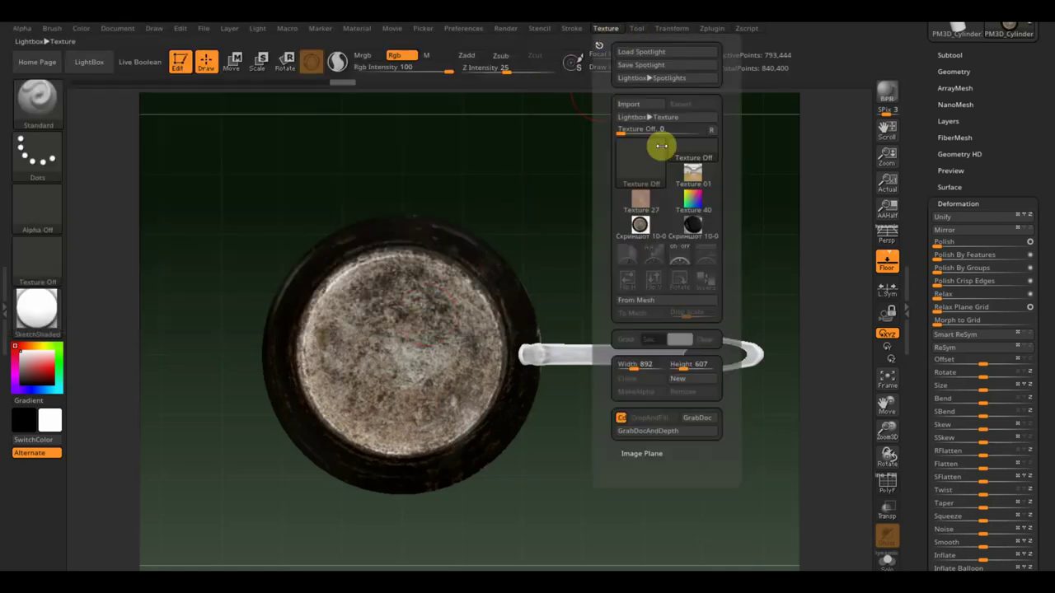
{"action": "left_click", "coordinate": [692, 226]}
{"action": "left_click", "coordinate": [705, 256]}
{"action": "mouse_move", "coordinate": [448, 287]}
{"action": "left_mouse_down"}
{"action": "mouse_move", "coordinate": [527, 365]}
{"action": "mouse_move", "coordinate": [531, 382]}
{"action": "left_mouse_up"}
{"action": "key", "text": "shift+z"}
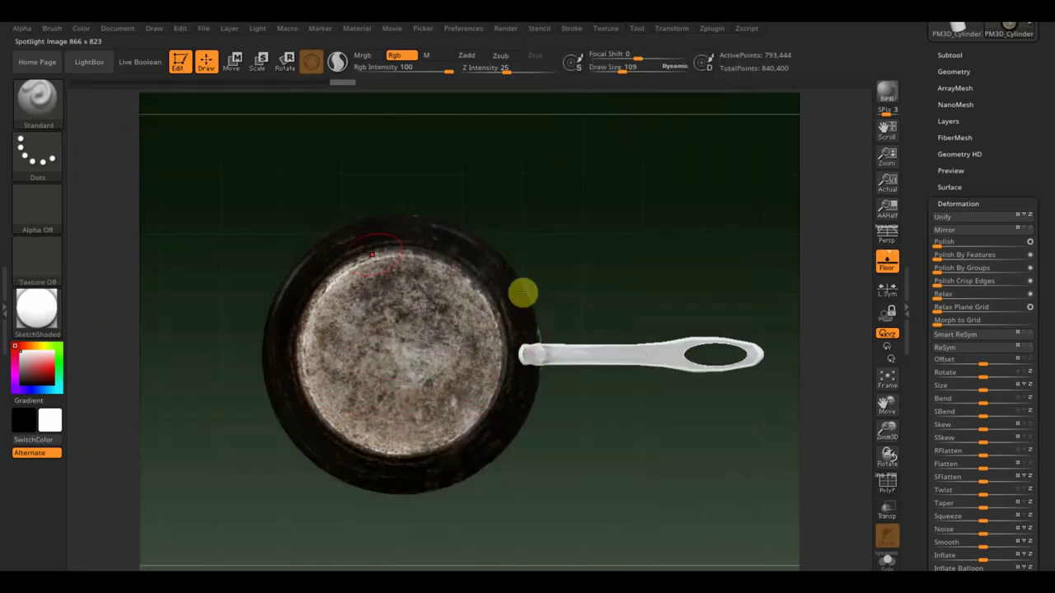
Step: Save the project as 'ZBrushProject сковородка' (.zpr) and show Spotlight again
{"action": "left_click", "coordinate": [206, 30]}
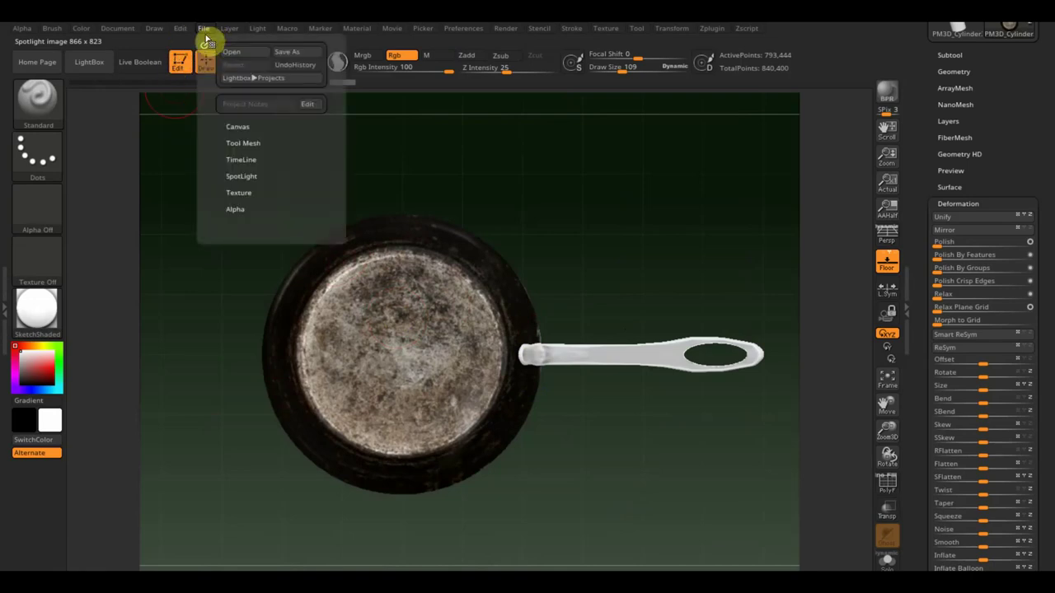
{"action": "left_click", "coordinate": [286, 53]}
{"action": "type", "text": "ZBrushProject сковородка"}
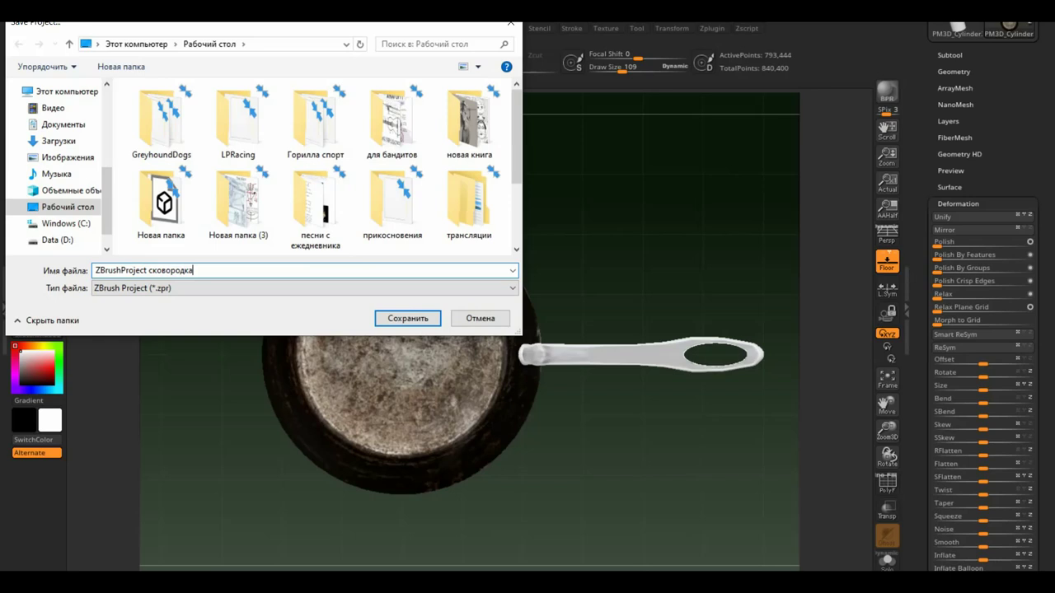
{"action": "key", "text": "Return"}
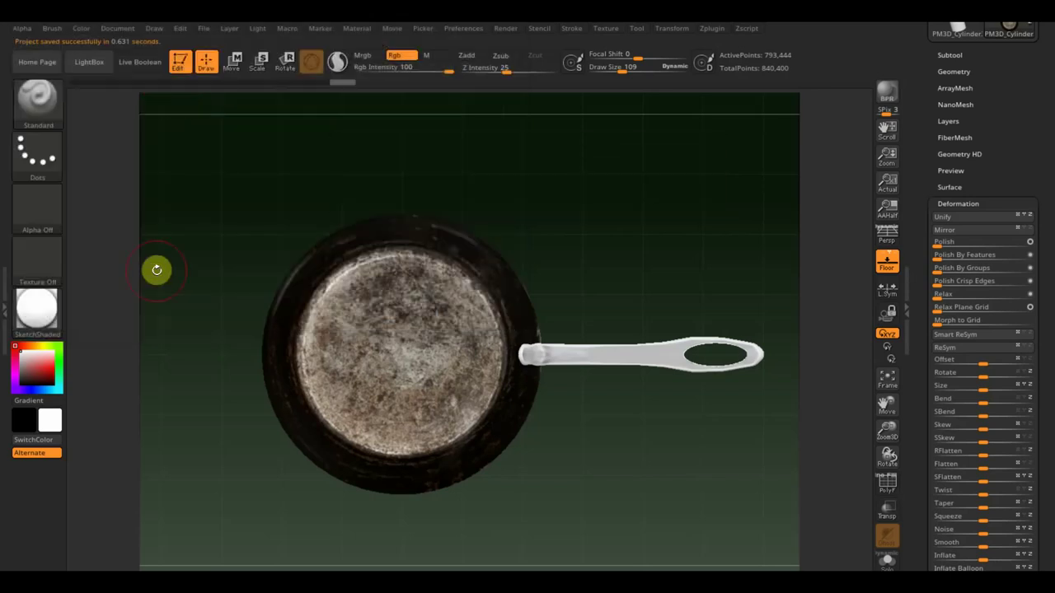
{"action": "key", "text": "shift+z"}
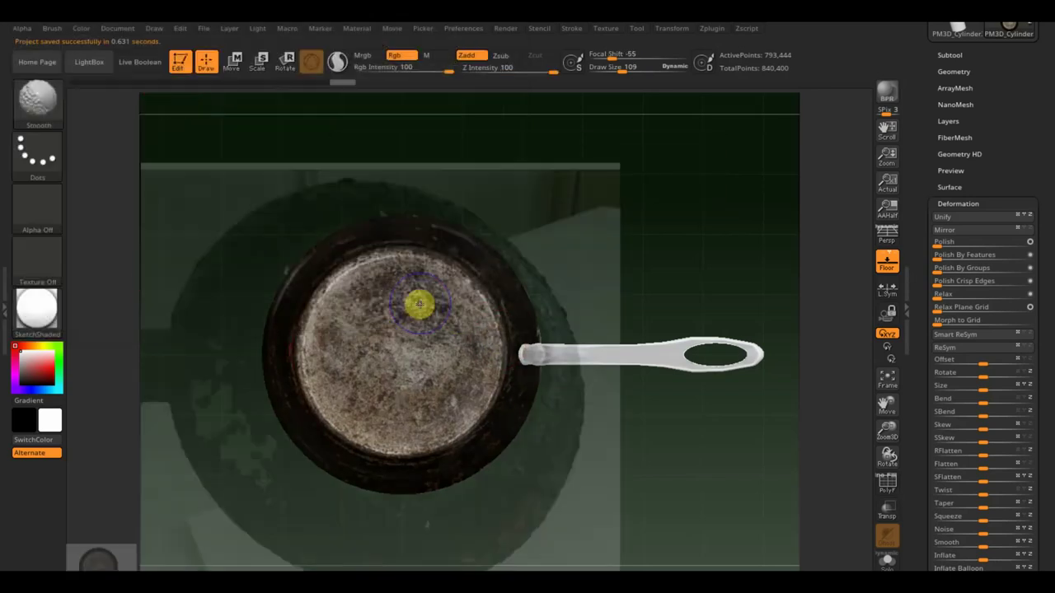
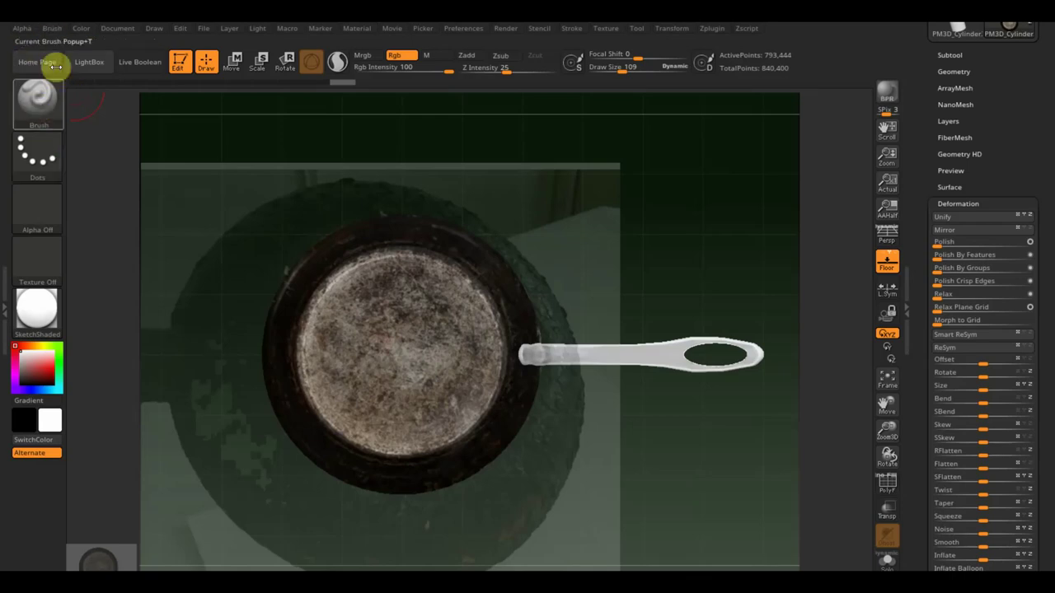
Step: Enable BackfaceMask under Brush > Auto Masking and paint the cast-iron photo onto the pan's inner base
{"action": "left_click", "coordinate": [55, 31]}
{"action": "scroll", "coordinate": [115, 313], "scroll_direction": "down", "scroll_amount": 1}
{"action": "scroll", "coordinate": [118, 310], "scroll_direction": "down", "scroll_amount": 4}
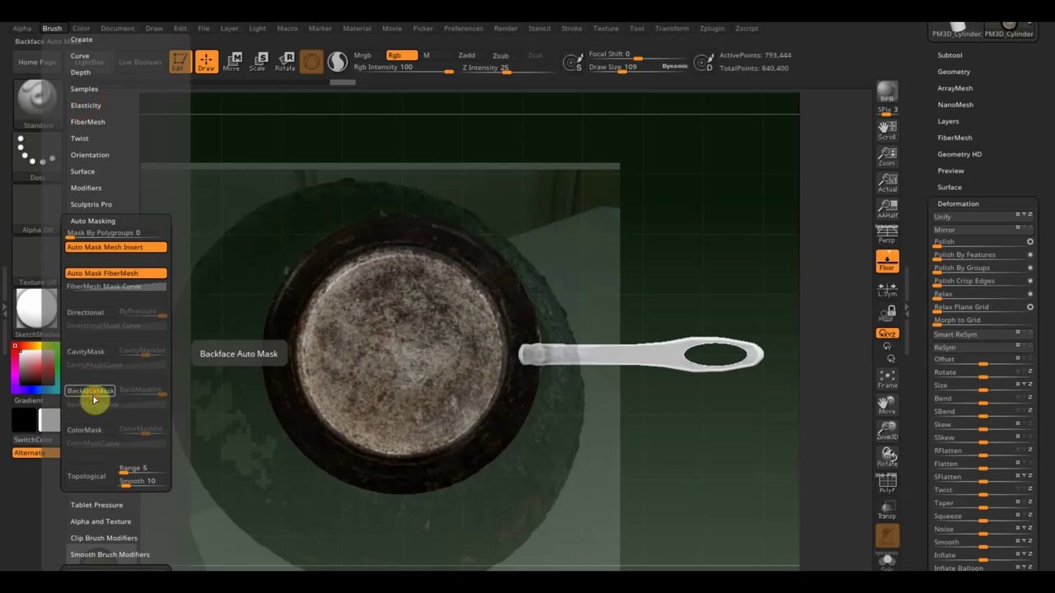
{"action": "mouse_move", "coordinate": [376, 372]}
{"action": "left_mouse_down"}
{"action": "mouse_move", "coordinate": [332, 368]}
{"action": "mouse_move", "coordinate": [310, 341]}
{"action": "mouse_move", "coordinate": [376, 280]}
{"action": "mouse_move", "coordinate": [337, 272]}
{"action": "mouse_move", "coordinate": [442, 283]}
{"action": "mouse_move", "coordinate": [474, 324]}
{"action": "mouse_move", "coordinate": [490, 376]}
{"action": "mouse_move", "coordinate": [457, 420]}
{"action": "mouse_move", "coordinate": [341, 419]}
{"action": "mouse_move", "coordinate": [320, 392]}
{"action": "mouse_move", "coordinate": [358, 324]}
{"action": "mouse_move", "coordinate": [372, 365]}
{"action": "mouse_move", "coordinate": [431, 308]}
{"action": "mouse_move", "coordinate": [466, 431]}
{"action": "mouse_move", "coordinate": [514, 420]}
{"action": "left_mouse_up"}
Step: Paint the cast-iron photo texture along the pan's lower, left and top rim and top surface
{"action": "left_click_drag", "start_coordinate": [426, 460], "coordinate": [362, 459]}
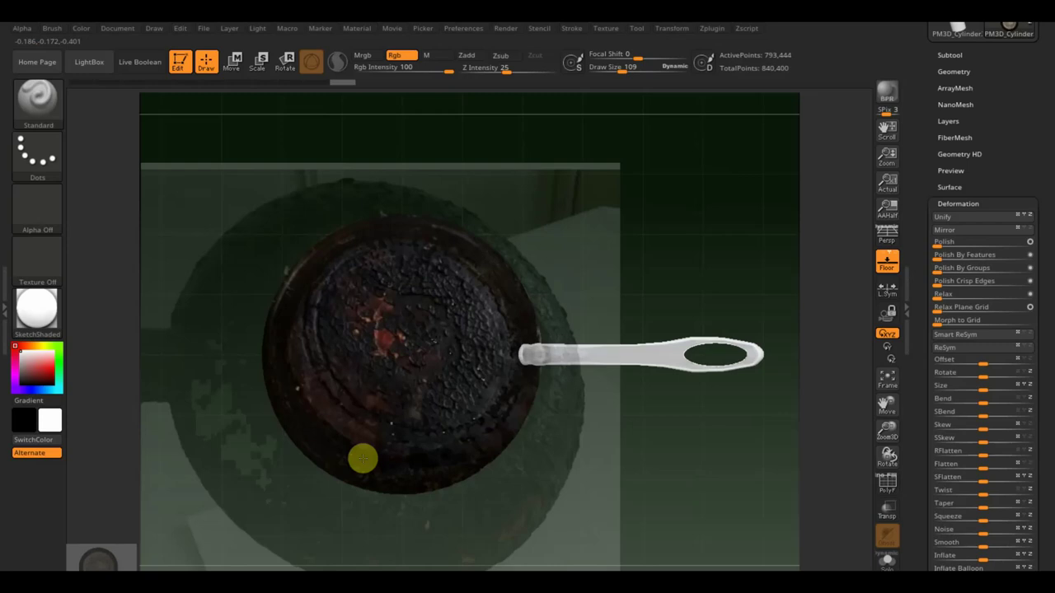
{"action": "mouse_move", "coordinate": [295, 388]}
{"action": "left_mouse_down"}
{"action": "mouse_move", "coordinate": [309, 286]}
{"action": "mouse_move", "coordinate": [346, 252]}
{"action": "mouse_move", "coordinate": [422, 241]}
{"action": "left_mouse_up"}
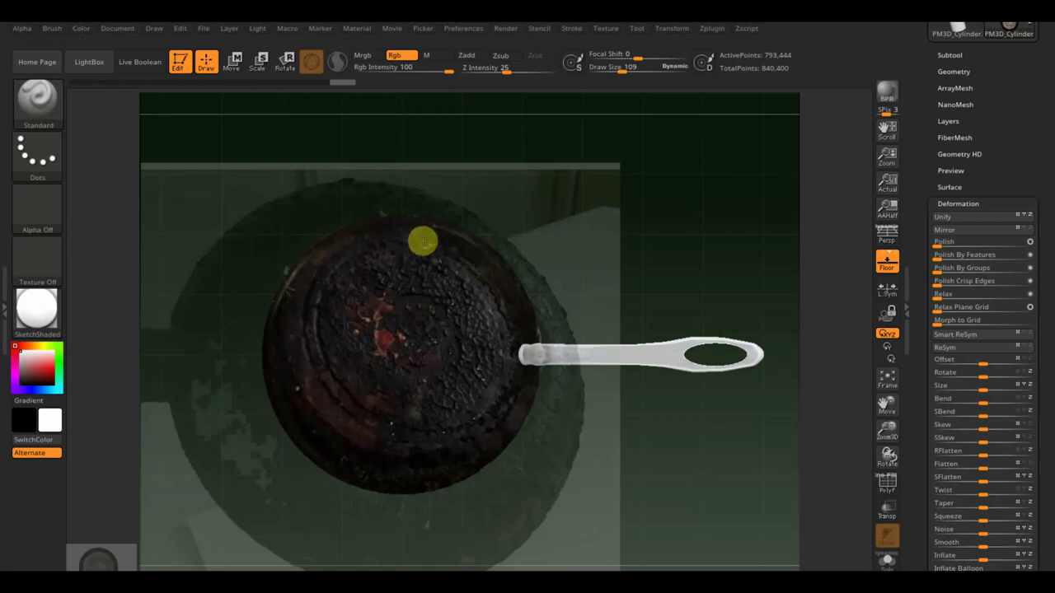
{"action": "mouse_move", "coordinate": [473, 265]}
{"action": "left_mouse_down"}
{"action": "mouse_move", "coordinate": [513, 324]}
{"action": "mouse_move", "coordinate": [346, 379]}
{"action": "mouse_move", "coordinate": [299, 314]}
{"action": "left_mouse_up"}
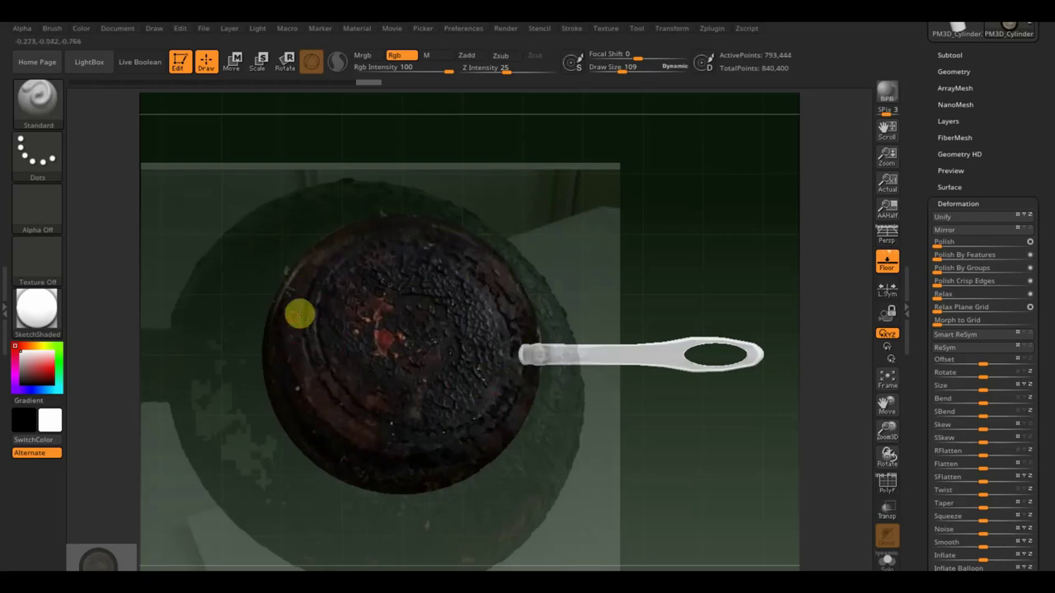
Step: Hide and restore the Spotlight photo, adjust it on the Z dial, and rotate to see the pan's underside
{"action": "key", "text": "shift+z"}
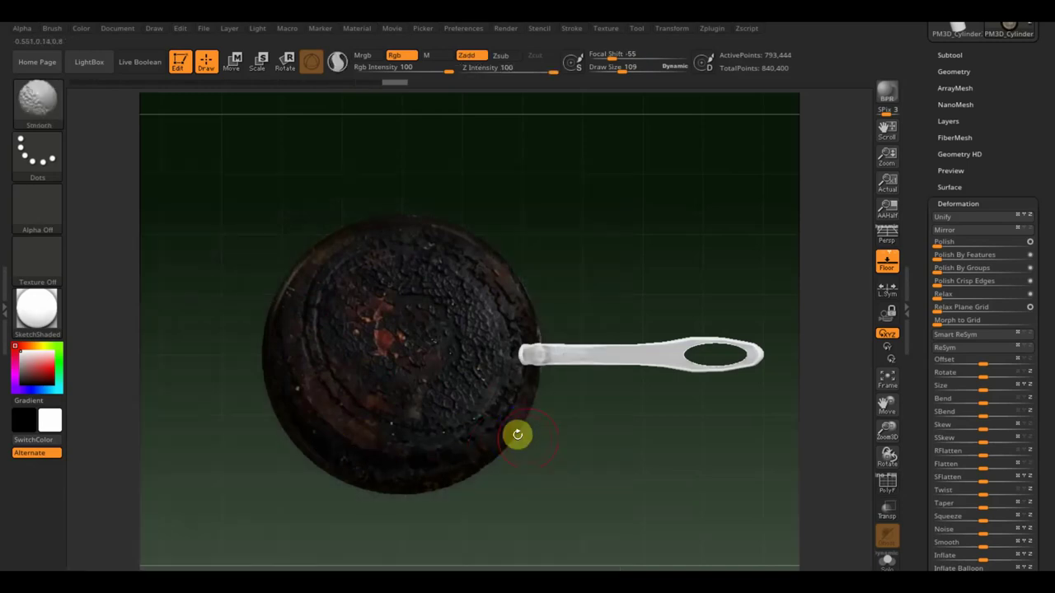
{"action": "mouse_move", "coordinate": [625, 494]}
{"action": "left_mouse_down"}
{"action": "mouse_move", "coordinate": [668, 471]}
{"action": "mouse_move", "coordinate": [616, 457]}
{"action": "mouse_move", "coordinate": [581, 416]}
{"action": "mouse_move", "coordinate": [549, 436]}
{"action": "left_mouse_up"}
{"action": "key", "text": "shift+z"}
{"action": "key", "text": "z"}
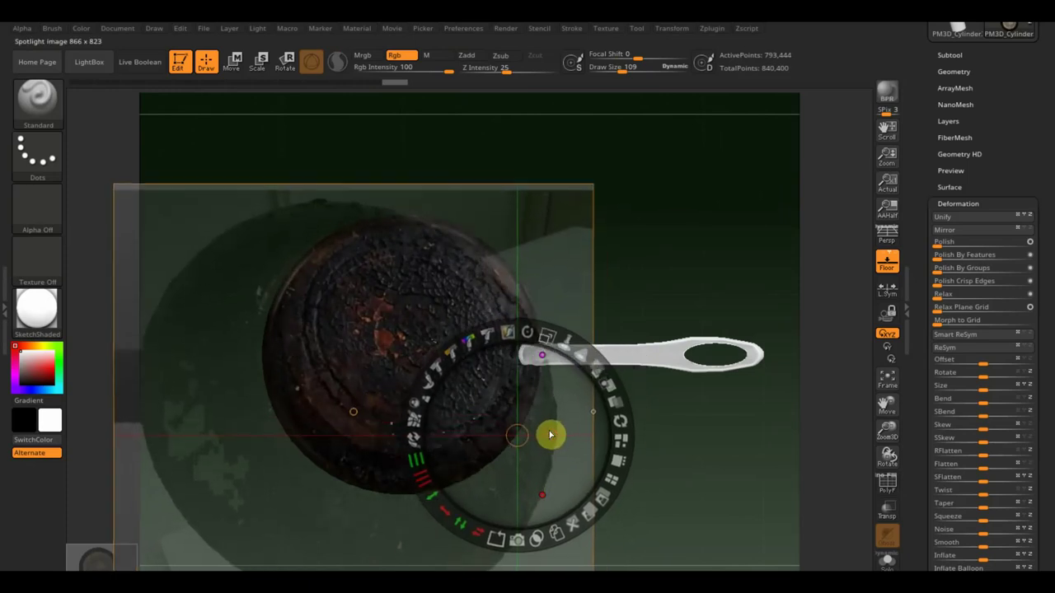
{"action": "key", "text": "z"}
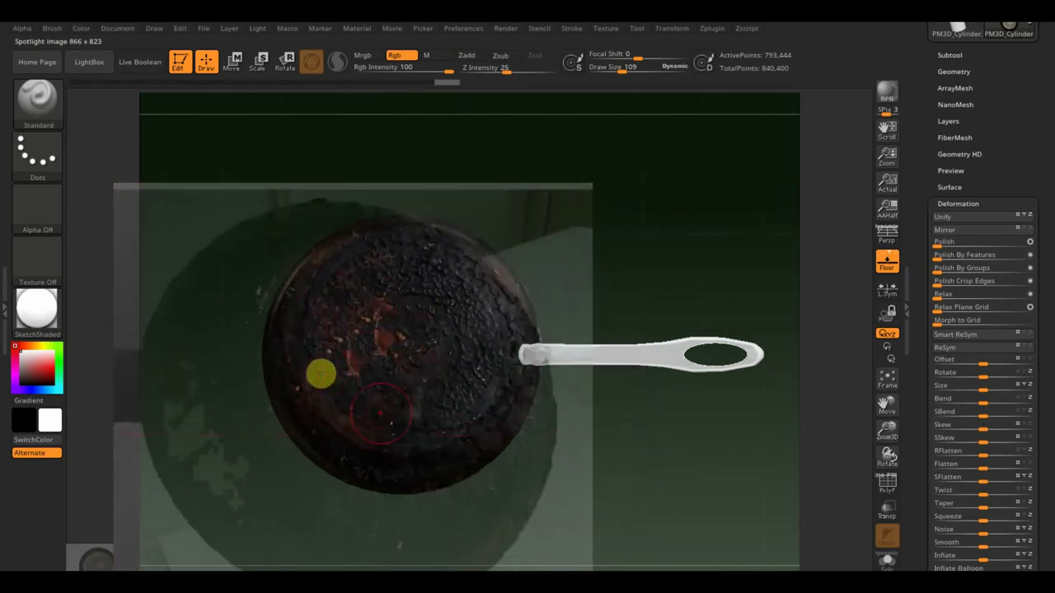
{"action": "key", "text": "shift+z"}
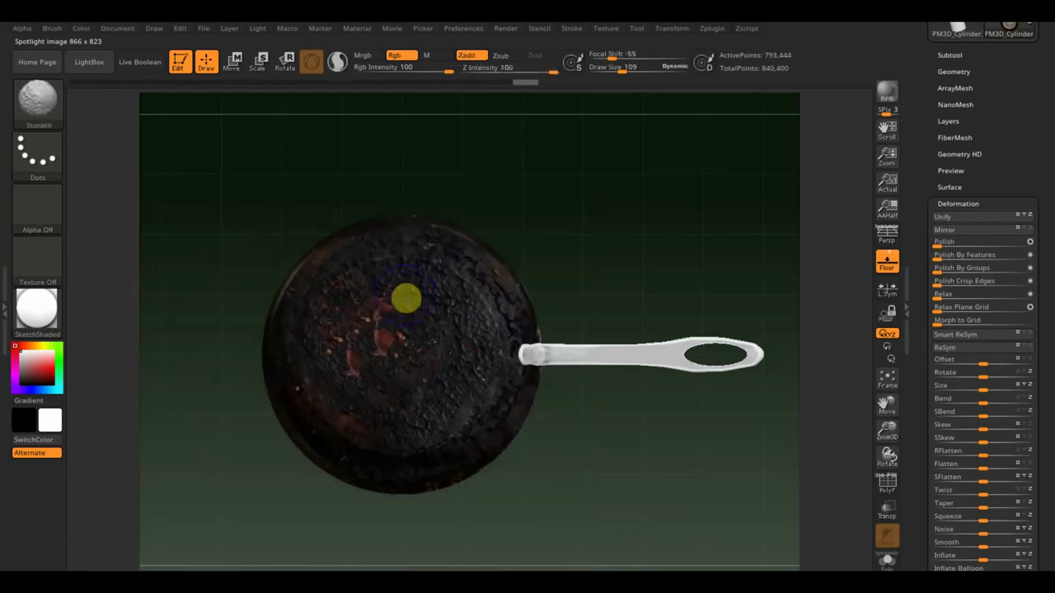
{"action": "mouse_move", "coordinate": [615, 421]}
{"action": "left_mouse_down"}
{"action": "mouse_move", "coordinate": [613, 522]}
{"action": "mouse_move", "coordinate": [596, 405]}
{"action": "mouse_move", "coordinate": [619, 546]}
{"action": "mouse_move", "coordinate": [599, 507]}
{"action": "mouse_move", "coordinate": [584, 346]}
{"action": "mouse_move", "coordinate": [640, 316]}
{"action": "mouse_move", "coordinate": [608, 299]}
{"action": "mouse_move", "coordinate": [595, 274]}
{"action": "left_mouse_up"}
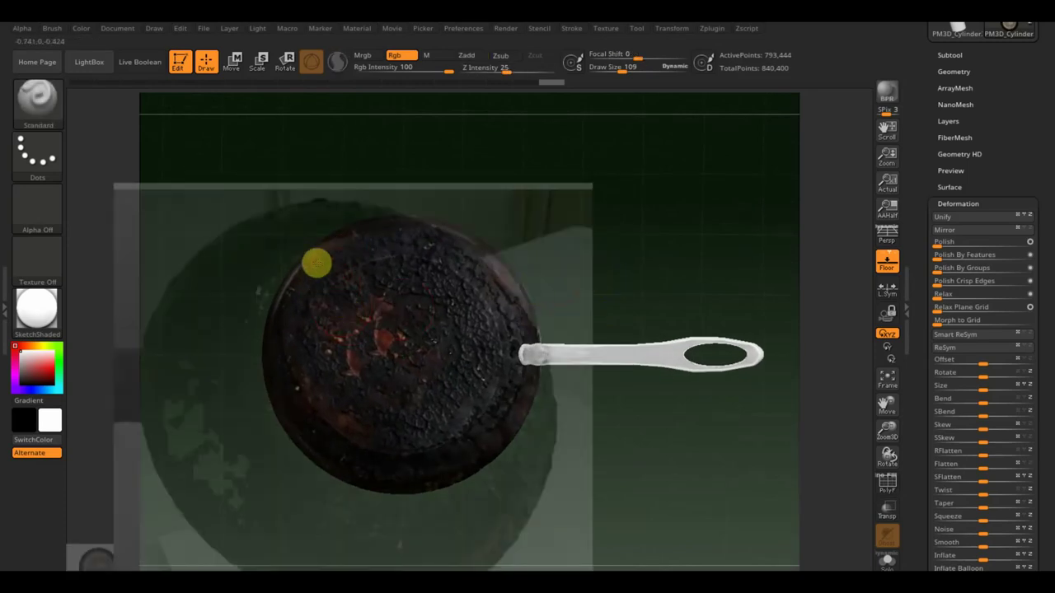
{"action": "mouse_move", "coordinate": [338, 294]}
{"action": "right_mouse_down"}
{"action": "mouse_move", "coordinate": [560, 264]}
{"action": "mouse_move", "coordinate": [567, 272]}
{"action": "right_mouse_up"}
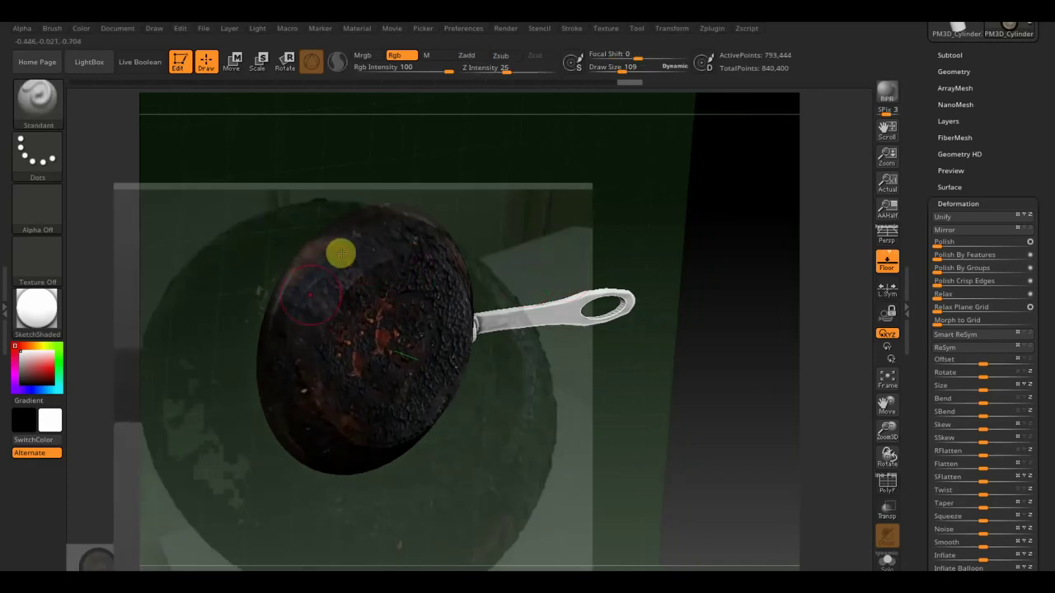
Step: Turn the pan side-on, then enlarge and rotate the Spotlight photo over the side wall
{"action": "mouse_move", "coordinate": [346, 245]}
{"action": "right_mouse_down"}
{"action": "mouse_move", "coordinate": [351, 305]}
{"action": "mouse_move", "coordinate": [546, 273]}
{"action": "mouse_move", "coordinate": [563, 325]}
{"action": "mouse_move", "coordinate": [542, 379]}
{"action": "mouse_move", "coordinate": [546, 264]}
{"action": "mouse_move", "coordinate": [566, 198]}
{"action": "mouse_move", "coordinate": [553, 242]}
{"action": "mouse_move", "coordinate": [575, 227]}
{"action": "mouse_move", "coordinate": [652, 334]}
{"action": "right_mouse_up"}
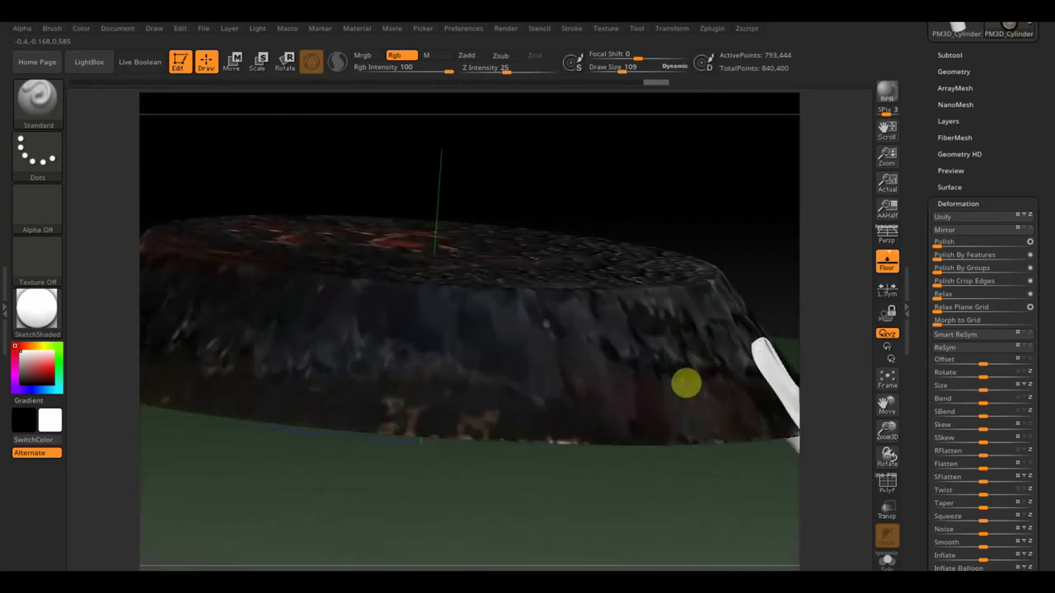
{"action": "key", "text": "shift"}
{"action": "right_click_drag", "start_coordinate": [677, 374], "coordinate": [669, 365]}
{"action": "key", "text": "shift"}
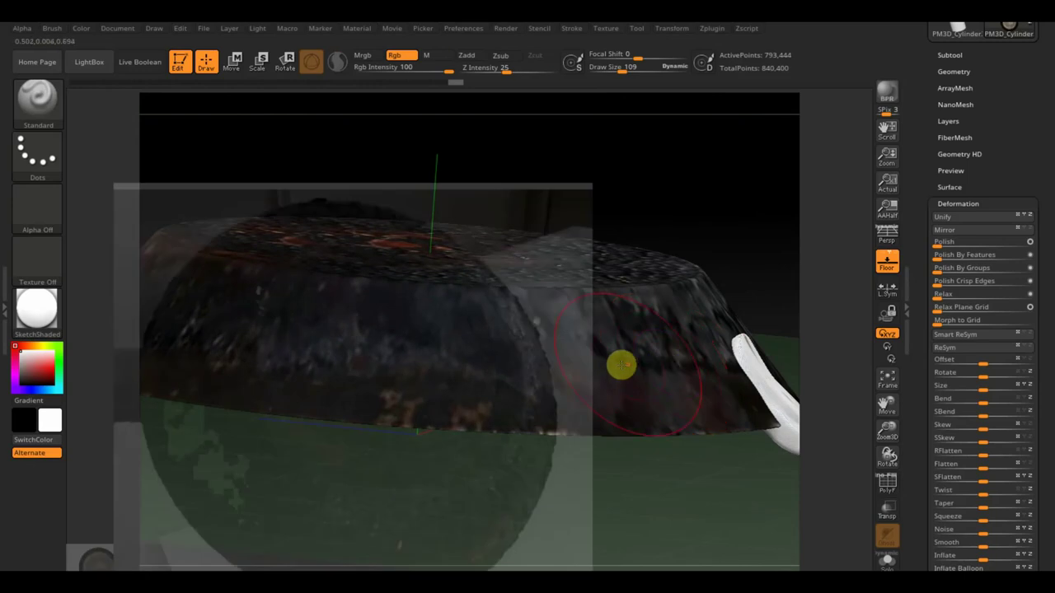
{"action": "key", "text": "shift+z"}
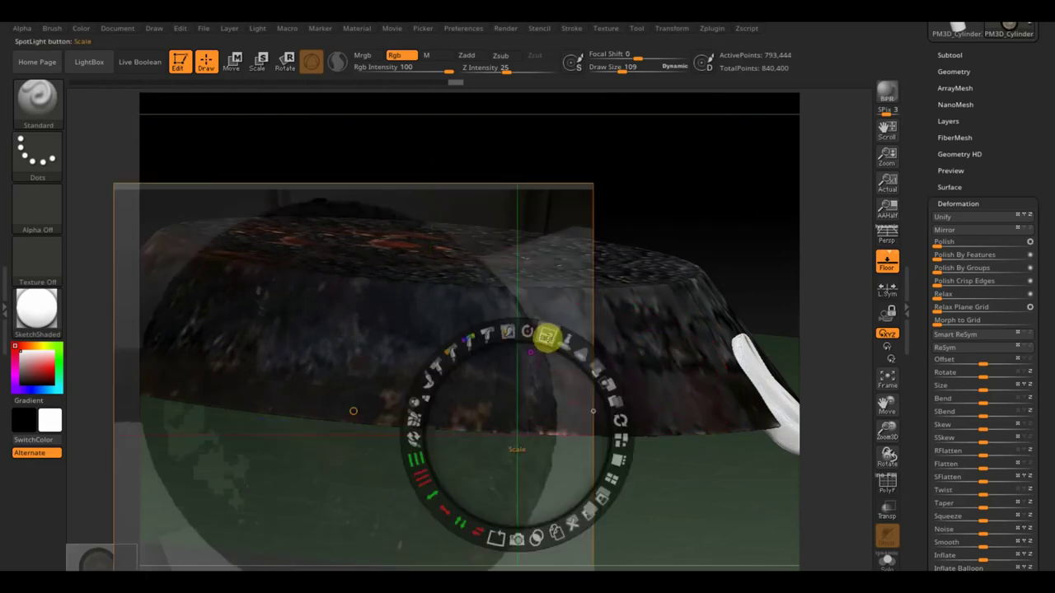
{"action": "mouse_move", "coordinate": [545, 336]}
{"action": "left_mouse_down"}
{"action": "mouse_move", "coordinate": [558, 337]}
{"action": "mouse_move", "coordinate": [558, 353]}
{"action": "mouse_move", "coordinate": [483, 323]}
{"action": "mouse_move", "coordinate": [440, 332]}
{"action": "left_mouse_up"}
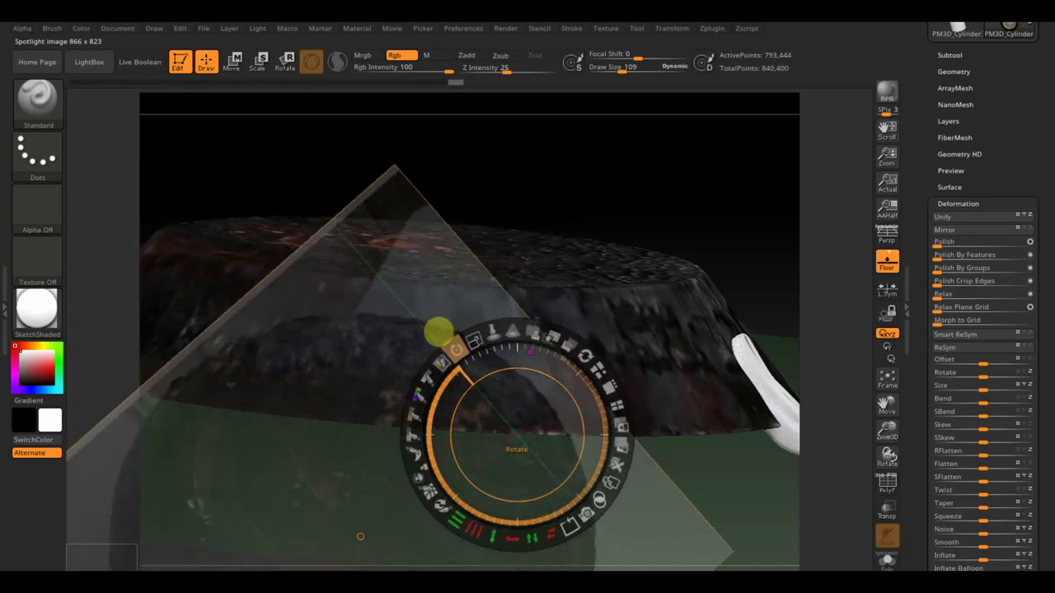
{"action": "mouse_move", "coordinate": [506, 424]}
{"action": "left_mouse_down"}
{"action": "mouse_move", "coordinate": [542, 233]}
{"action": "mouse_move", "coordinate": [579, 170]}
{"action": "mouse_move", "coordinate": [577, 200]}
{"action": "mouse_move", "coordinate": [585, 179]}
{"action": "left_mouse_up"}
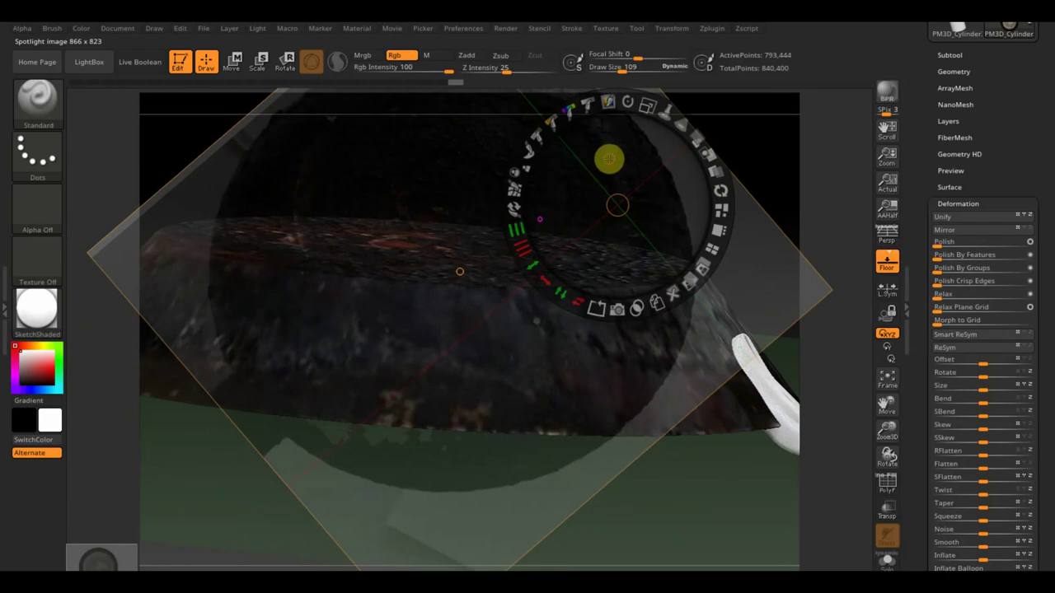
{"action": "key", "text": "z"}
Step: Toggle the photo overlay while rotating the pan to check its textured top and side
{"action": "key", "text": "shift+z"}
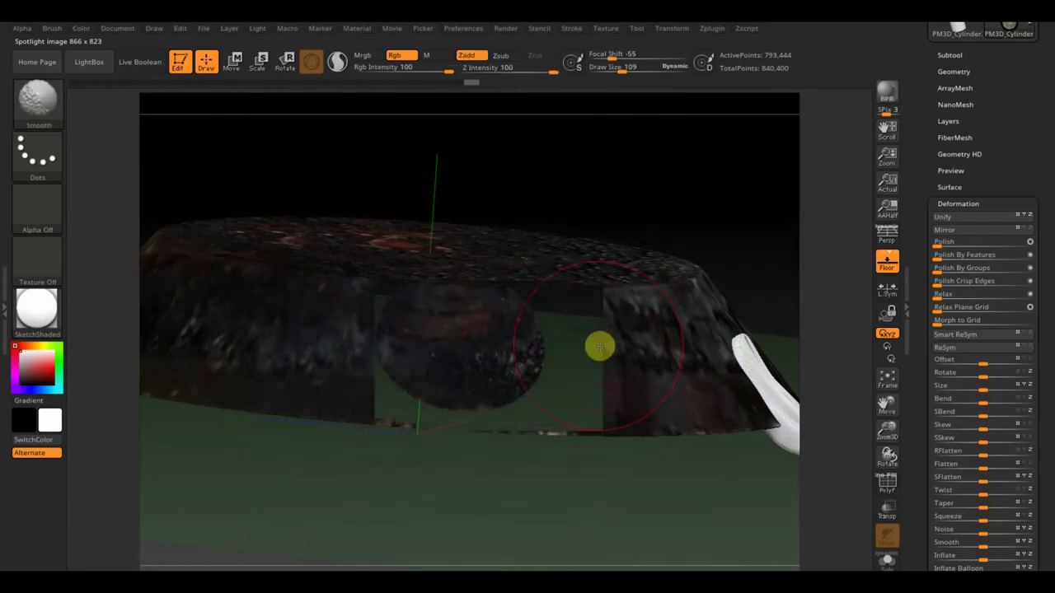
{"action": "key", "text": "shift+z"}
{"action": "key", "text": "shift+z"}
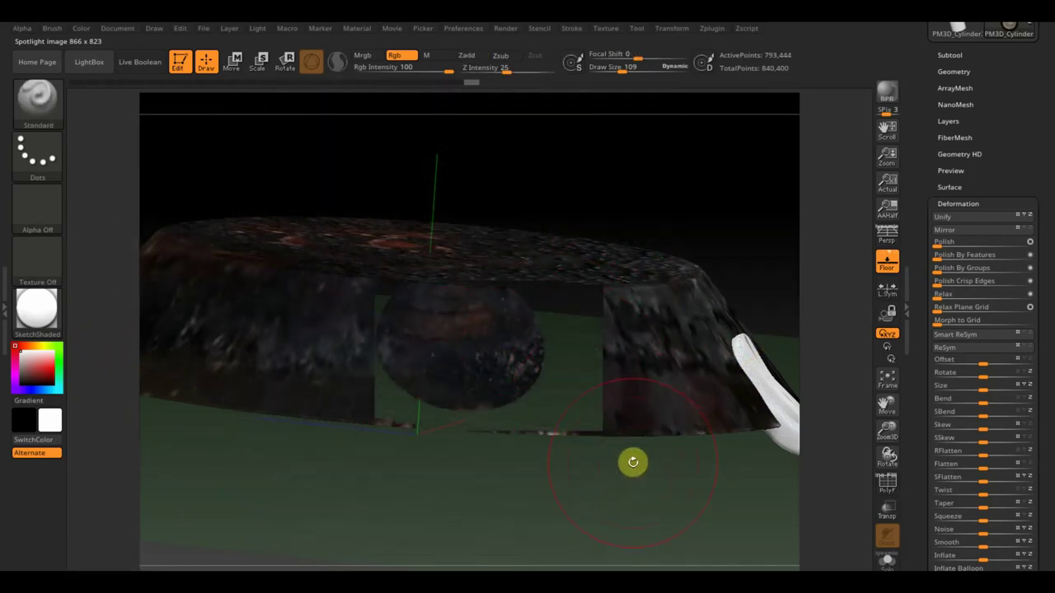
{"action": "left_click_drag", "start_coordinate": [631, 462], "coordinate": [626, 490]}
{"action": "key", "text": "shift+z"}
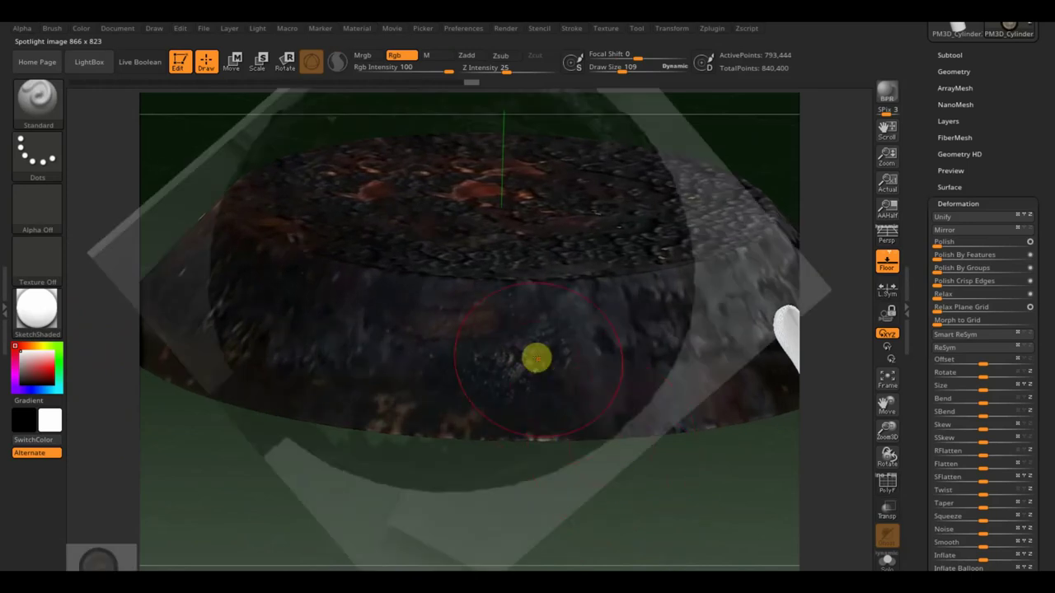
{"action": "key", "text": "shift+z"}
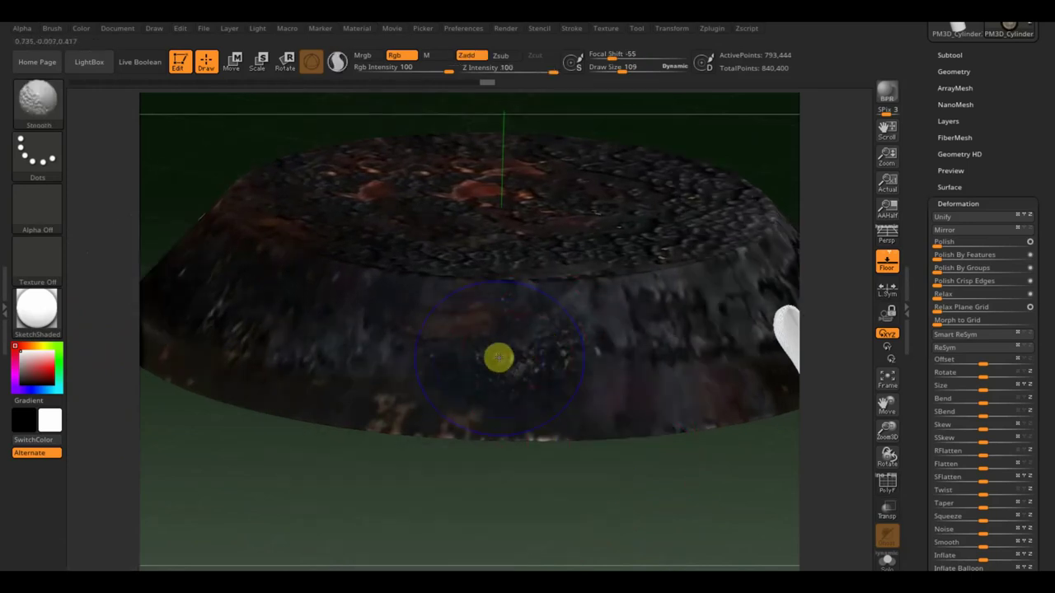
{"action": "mouse_move", "coordinate": [544, 450]}
{"action": "left_mouse_down"}
{"action": "mouse_move", "coordinate": [529, 467]}
{"action": "mouse_move", "coordinate": [555, 464]}
{"action": "mouse_move", "coordinate": [625, 507]}
{"action": "mouse_move", "coordinate": [454, 501]}
{"action": "left_mouse_up"}
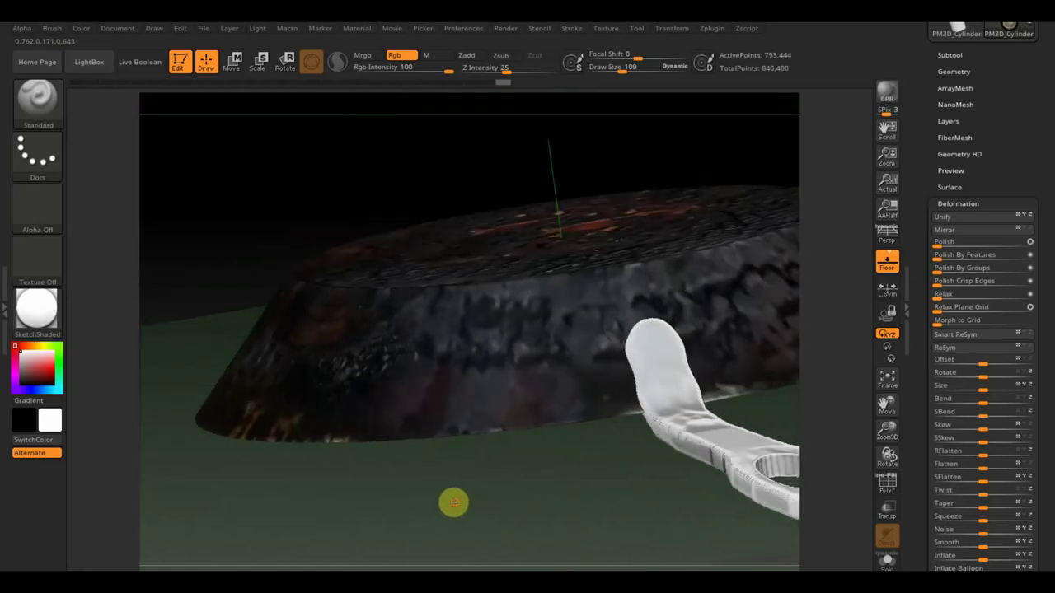
{"action": "key", "text": "shift+z"}
{"action": "key", "text": "shift+z"}
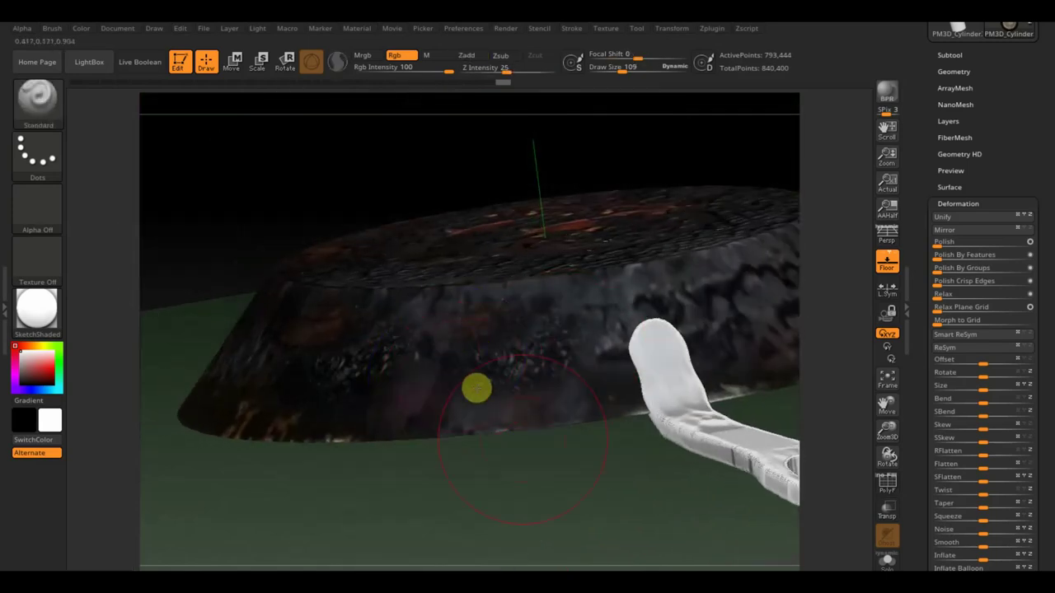
{"action": "mouse_move", "coordinate": [476, 384]}
{"action": "left_mouse_down"}
{"action": "mouse_move", "coordinate": [542, 478]}
{"action": "mouse_move", "coordinate": [565, 480]}
{"action": "left_mouse_up"}
{"action": "key", "text": "shift+z"}
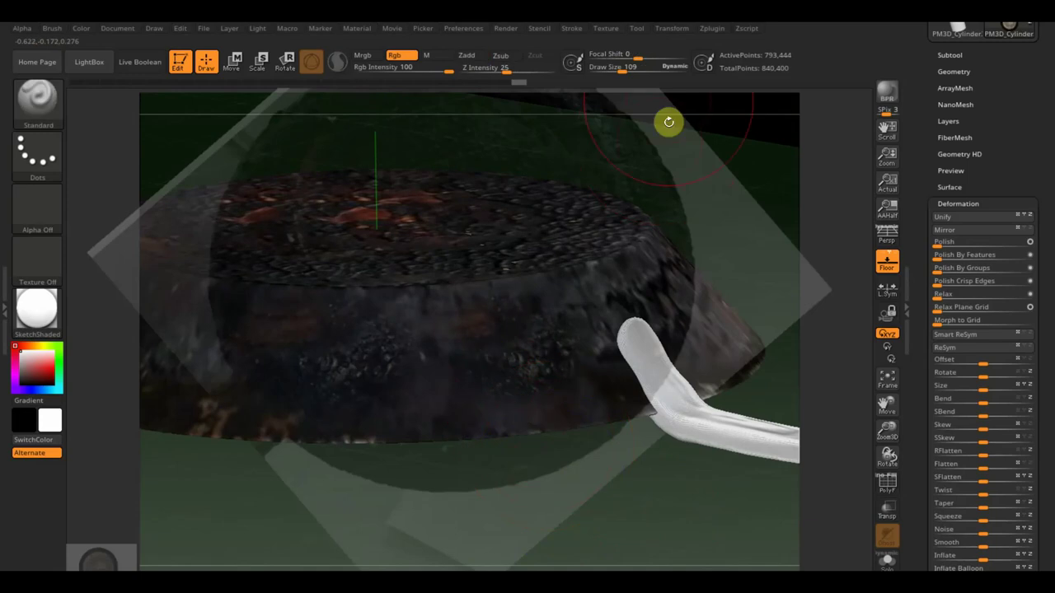
Step: Reduce Draw Size to 45 and paint the photo texture across the pan's side wall
{"action": "left_click_drag", "start_coordinate": [613, 68], "coordinate": [597, 157]}
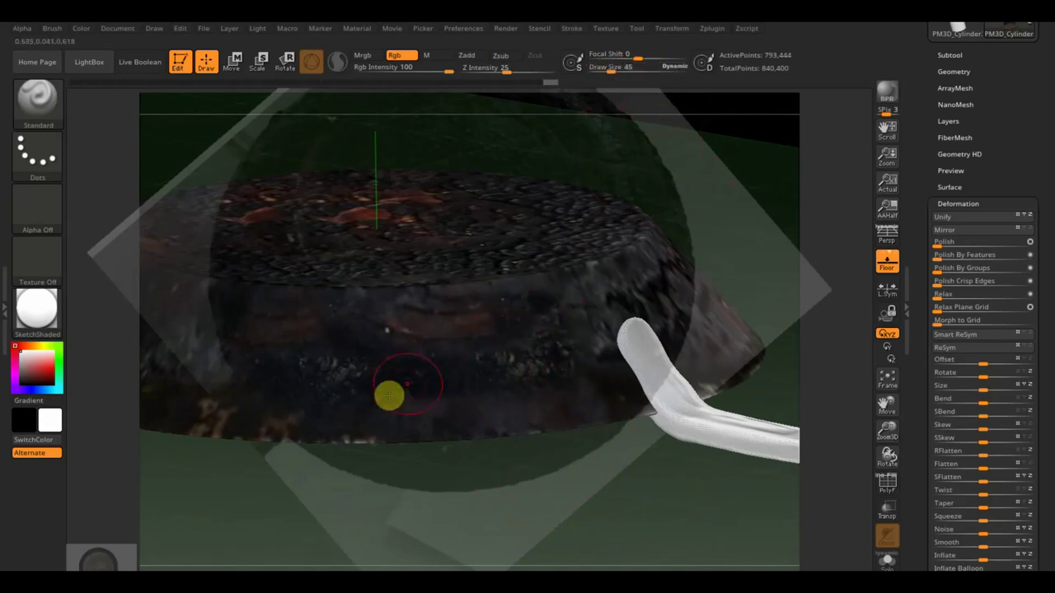
{"action": "key", "text": "shift+z"}
{"action": "mouse_move", "coordinate": [551, 431]}
{"action": "left_mouse_down"}
{"action": "mouse_move", "coordinate": [540, 503]}
{"action": "mouse_move", "coordinate": [452, 502]}
{"action": "mouse_move", "coordinate": [558, 481]}
{"action": "mouse_move", "coordinate": [651, 424]}
{"action": "mouse_move", "coordinate": [663, 450]}
{"action": "mouse_move", "coordinate": [680, 451]}
{"action": "left_mouse_up"}
{"action": "mouse_move", "coordinate": [649, 490]}
{"action": "left_mouse_down"}
{"action": "mouse_move", "coordinate": [678, 454]}
{"action": "mouse_move", "coordinate": [746, 440]}
{"action": "left_mouse_up"}
{"action": "key", "text": "shift+z"}
{"action": "mouse_move", "coordinate": [549, 325]}
{"action": "left_mouse_down"}
{"action": "mouse_move", "coordinate": [390, 322]}
{"action": "mouse_move", "coordinate": [522, 299]}
{"action": "mouse_move", "coordinate": [272, 289]}
{"action": "left_mouse_up"}
Step: Reposition the Spotlight photo, then tilt the pan to check the existing paint and face its bottom
{"action": "key", "text": "shift+z"}
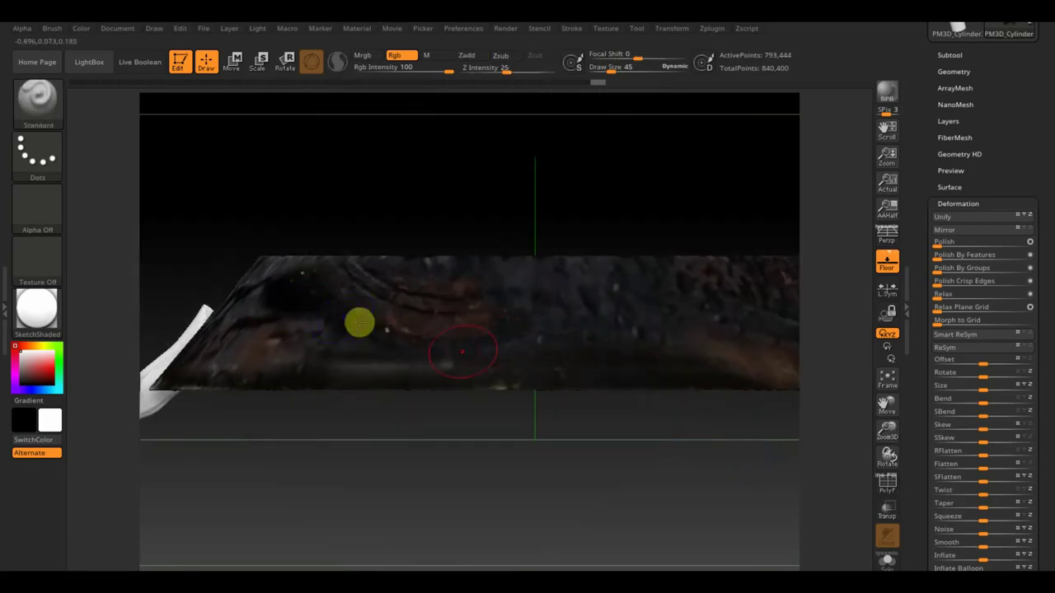
{"action": "key", "text": "shift+z"}
{"action": "left_click_drag", "start_coordinate": [596, 280], "coordinate": [618, 145]}
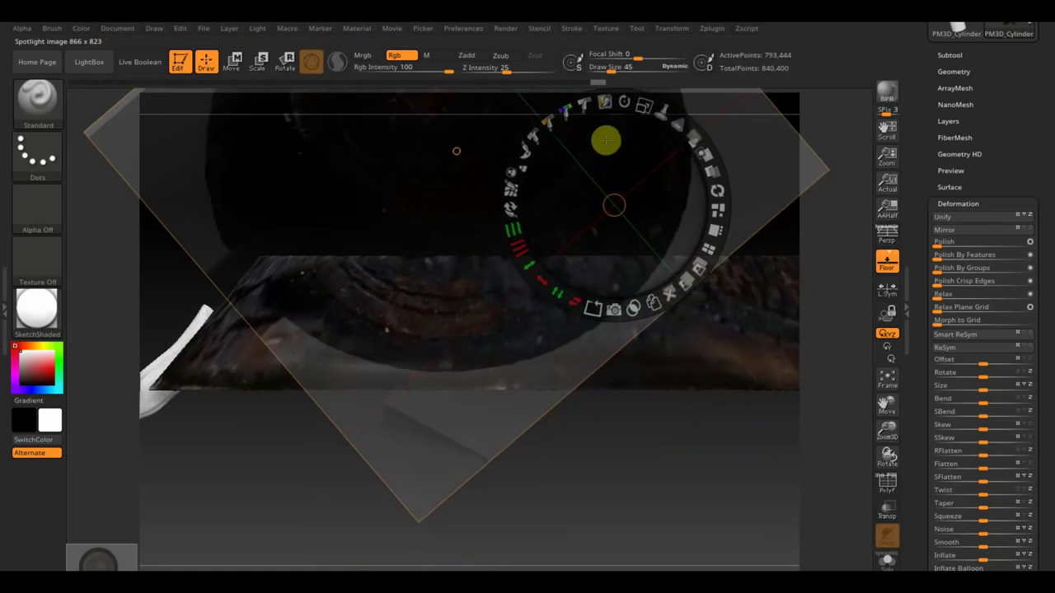
{"action": "key", "text": "z"}
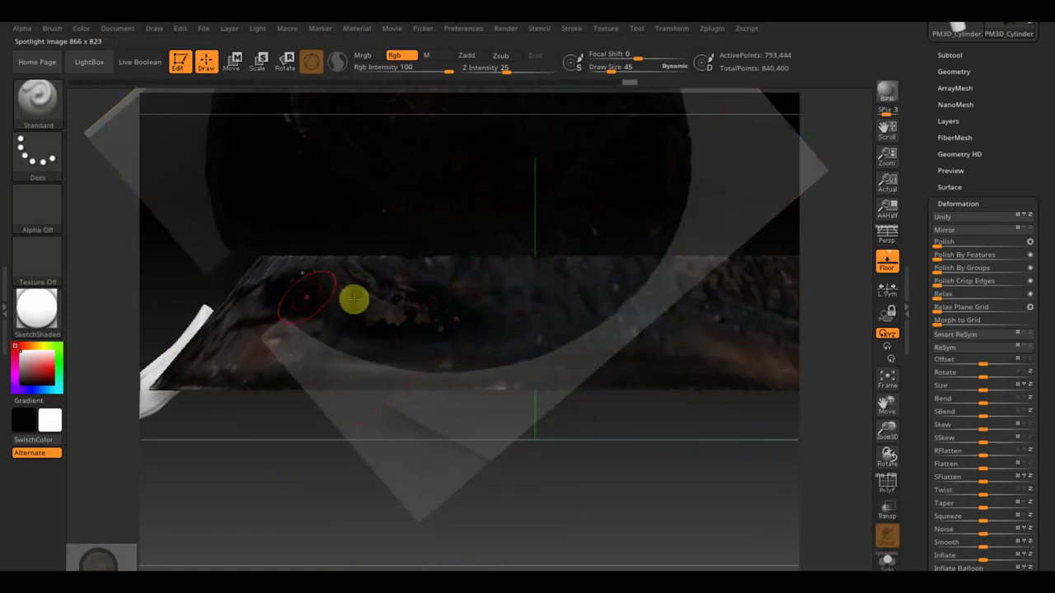
{"action": "key", "text": "shift+z"}
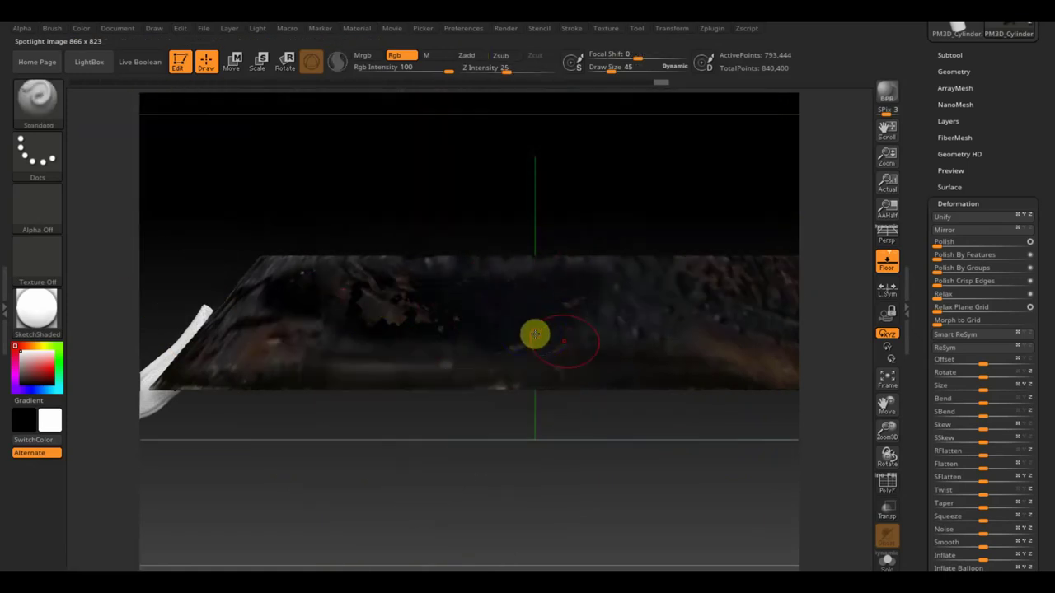
{"action": "left_click_drag", "start_coordinate": [579, 452], "coordinate": [599, 508]}
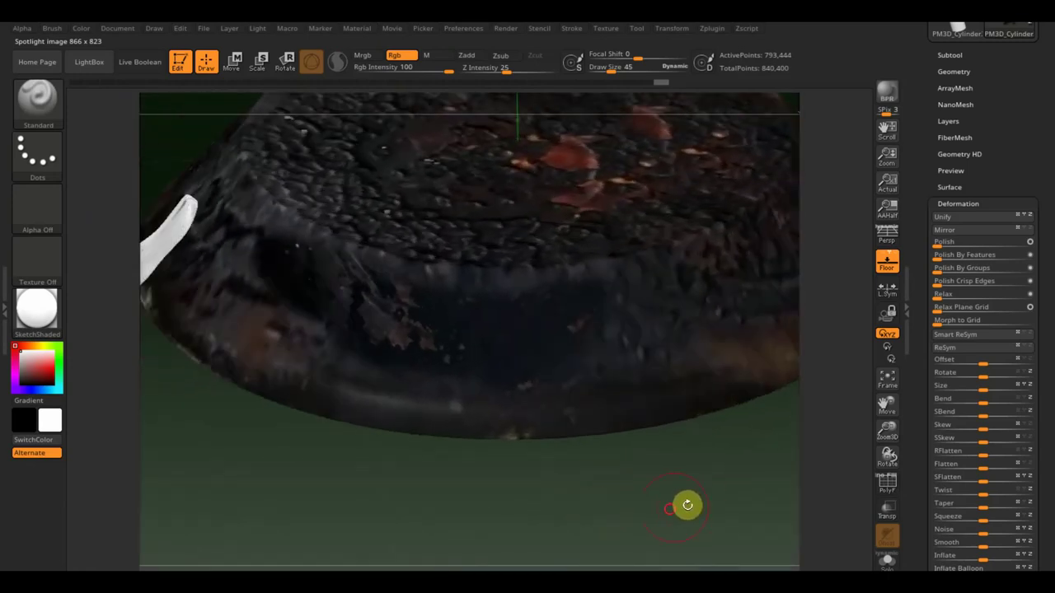
{"action": "left_click_drag", "start_coordinate": [687, 504], "coordinate": [482, 557]}
{"action": "mouse_move", "coordinate": [544, 526]}
{"action": "left_mouse_down"}
{"action": "mouse_move", "coordinate": [506, 535]}
{"action": "mouse_move", "coordinate": [471, 565]}
{"action": "mouse_move", "coordinate": [546, 454]}
{"action": "mouse_move", "coordinate": [617, 439]}
{"action": "left_mouse_up"}
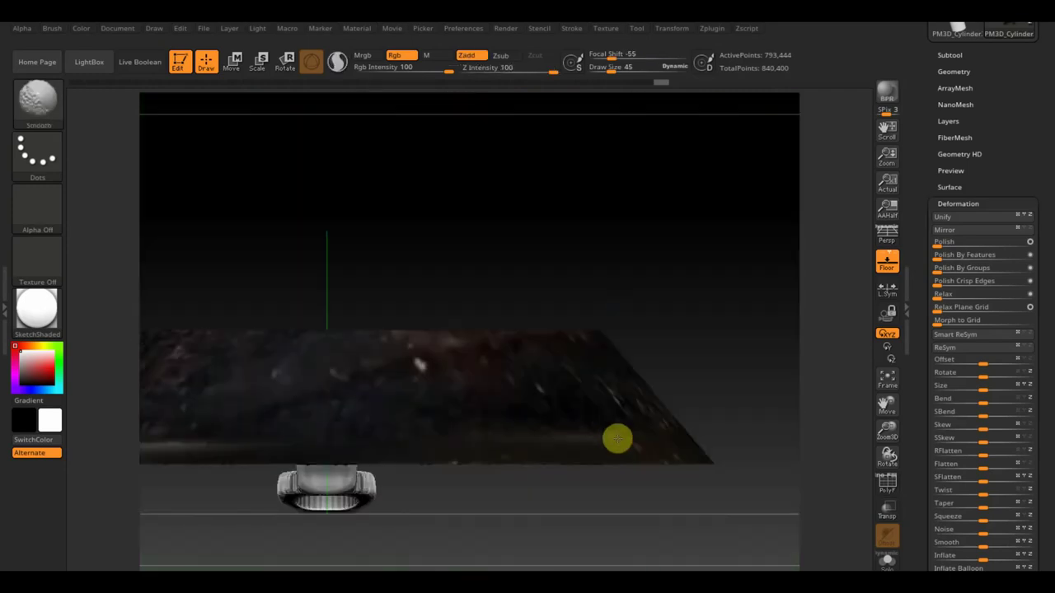
{"action": "mouse_move", "coordinate": [682, 317]}
{"action": "left_mouse_down"}
{"action": "mouse_move", "coordinate": [728, 205]}
{"action": "mouse_move", "coordinate": [586, 478]}
{"action": "mouse_move", "coordinate": [579, 431]}
{"action": "mouse_move", "coordinate": [601, 443]}
{"action": "left_mouse_up"}
Step: Fit and enlarge the photo over the pan's side, enlarge the brush, and paint the side band
{"action": "key", "text": "shift+z"}
{"action": "key", "text": "z"}
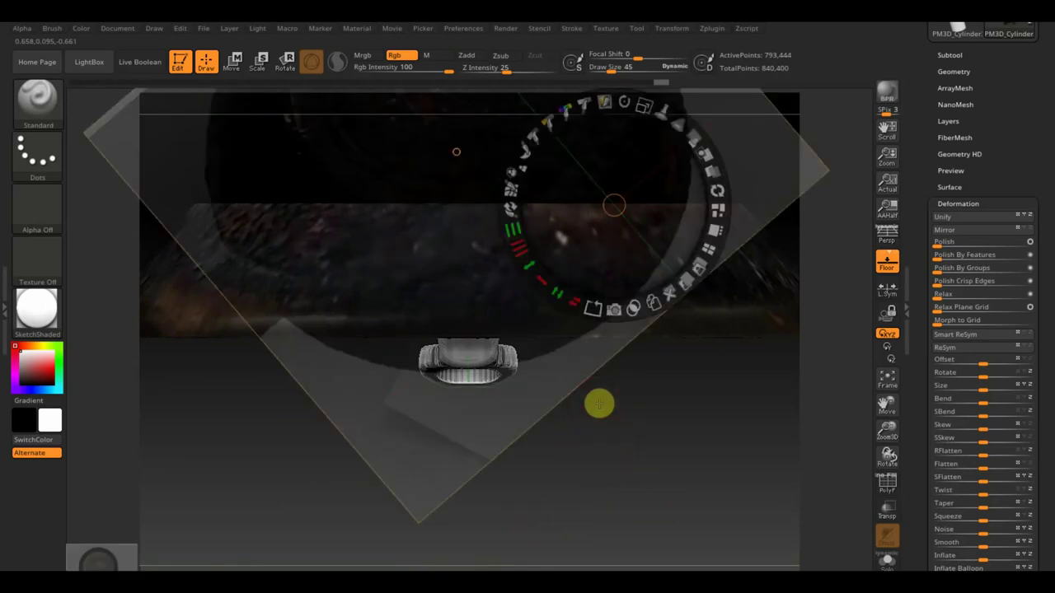
{"action": "mouse_move", "coordinate": [612, 228]}
{"action": "left_mouse_down"}
{"action": "mouse_move", "coordinate": [530, 386]}
{"action": "mouse_move", "coordinate": [538, 386]}
{"action": "left_mouse_up"}
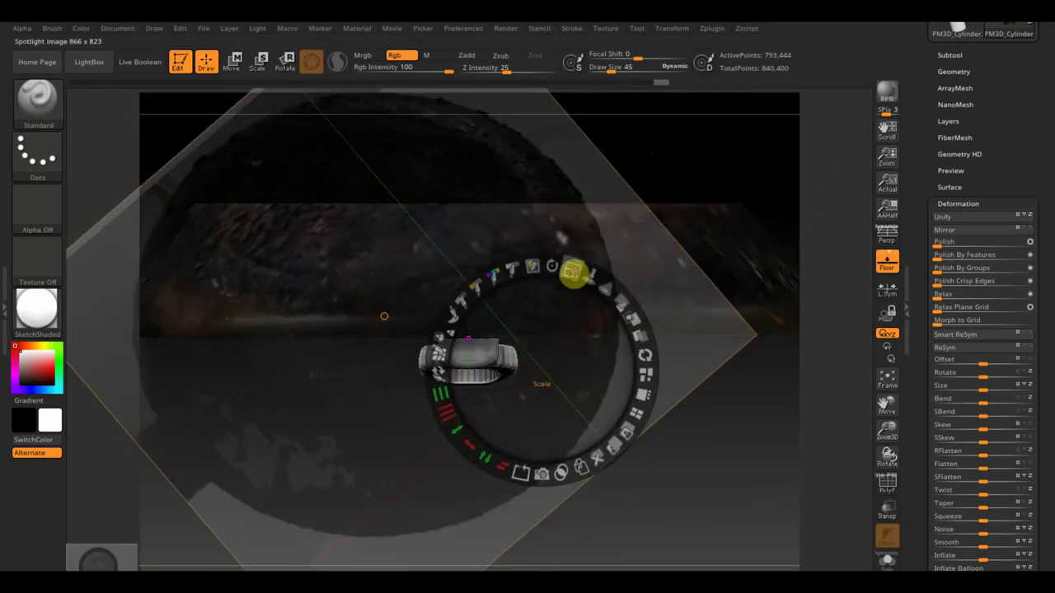
{"action": "left_click_drag", "start_coordinate": [572, 272], "coordinate": [604, 287]}
{"action": "mouse_move", "coordinate": [558, 360]}
{"action": "left_mouse_down"}
{"action": "mouse_move", "coordinate": [565, 384]}
{"action": "mouse_move", "coordinate": [618, 402]}
{"action": "left_mouse_up"}
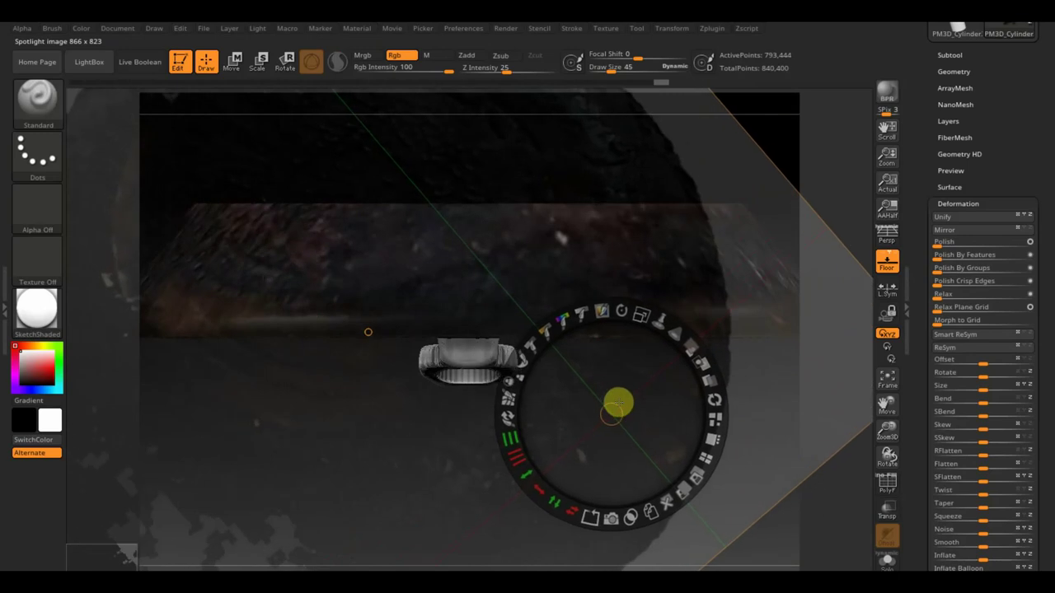
{"action": "key", "text": "z"}
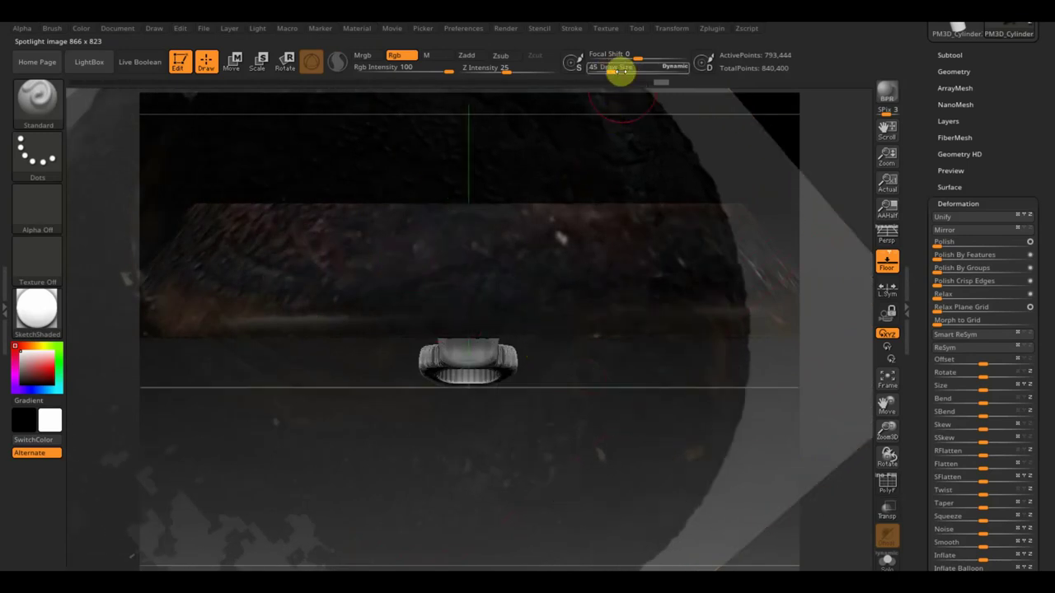
{"action": "left_click_drag", "start_coordinate": [619, 70], "coordinate": [626, 71]}
{"action": "left_click_drag", "start_coordinate": [535, 238], "coordinate": [344, 255]}
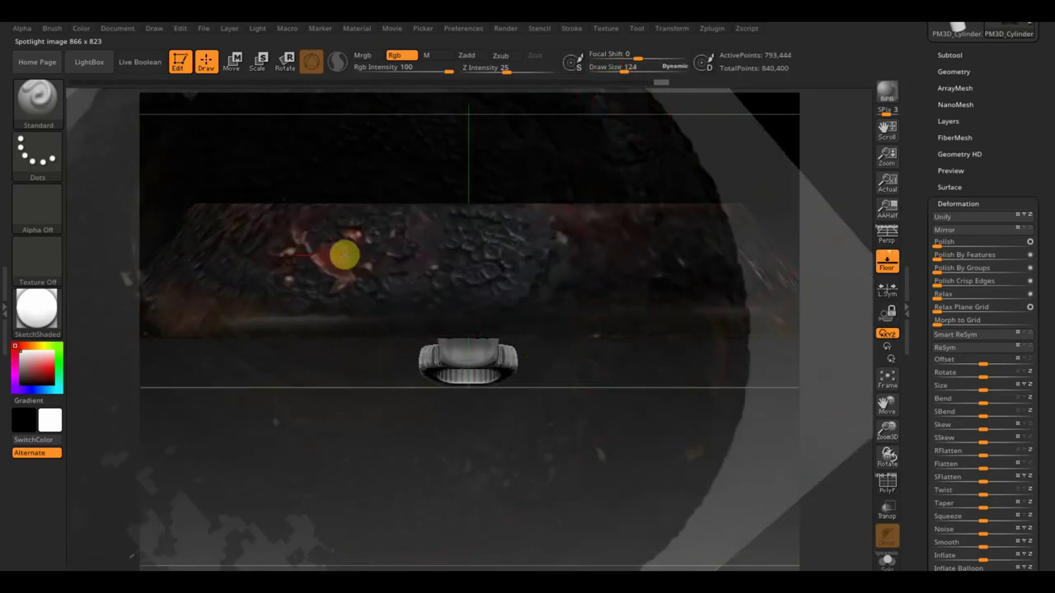
Step: Hide the photo and orbit to a straight side view to inspect the painted side band
{"action": "key", "text": "shift+z"}
{"action": "mouse_move", "coordinate": [351, 313]}
{"action": "left_mouse_down"}
{"action": "mouse_move", "coordinate": [516, 431]}
{"action": "mouse_move", "coordinate": [528, 445]}
{"action": "mouse_move", "coordinate": [506, 465]}
{"action": "mouse_move", "coordinate": [542, 459]}
{"action": "mouse_move", "coordinate": [486, 456]}
{"action": "mouse_move", "coordinate": [508, 457]}
{"action": "left_mouse_up"}
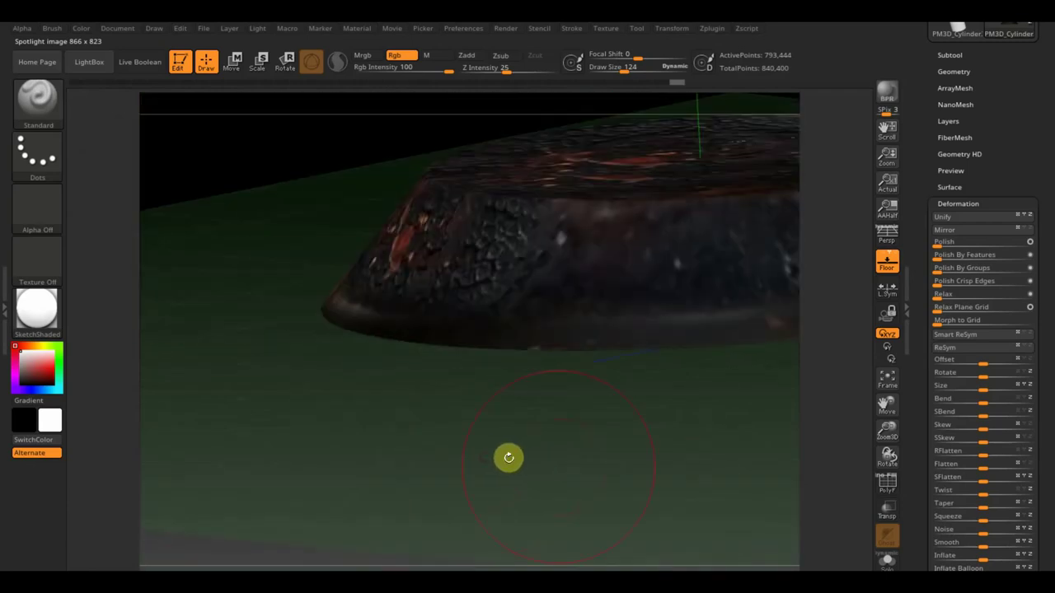
{"action": "mouse_move", "coordinate": [604, 480]}
{"action": "left_mouse_down"}
{"action": "mouse_move", "coordinate": [134, 522]}
{"action": "mouse_move", "coordinate": [456, 436]}
{"action": "mouse_move", "coordinate": [446, 445]}
{"action": "left_mouse_up"}
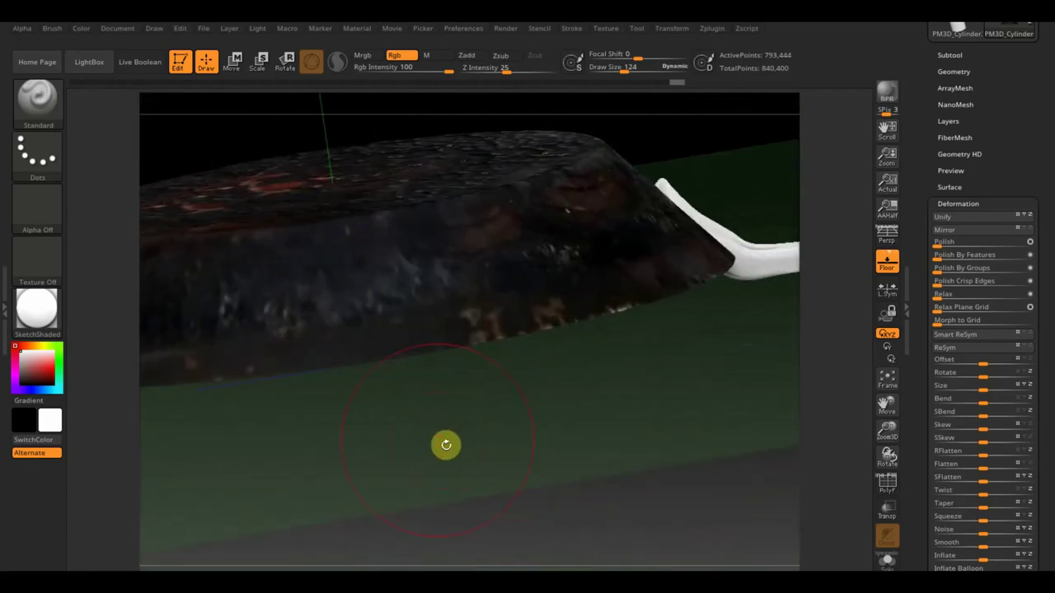
{"action": "left_click_drag", "start_coordinate": [541, 470], "coordinate": [569, 480], "text": "shift"}
{"action": "key", "text": "shift+z"}
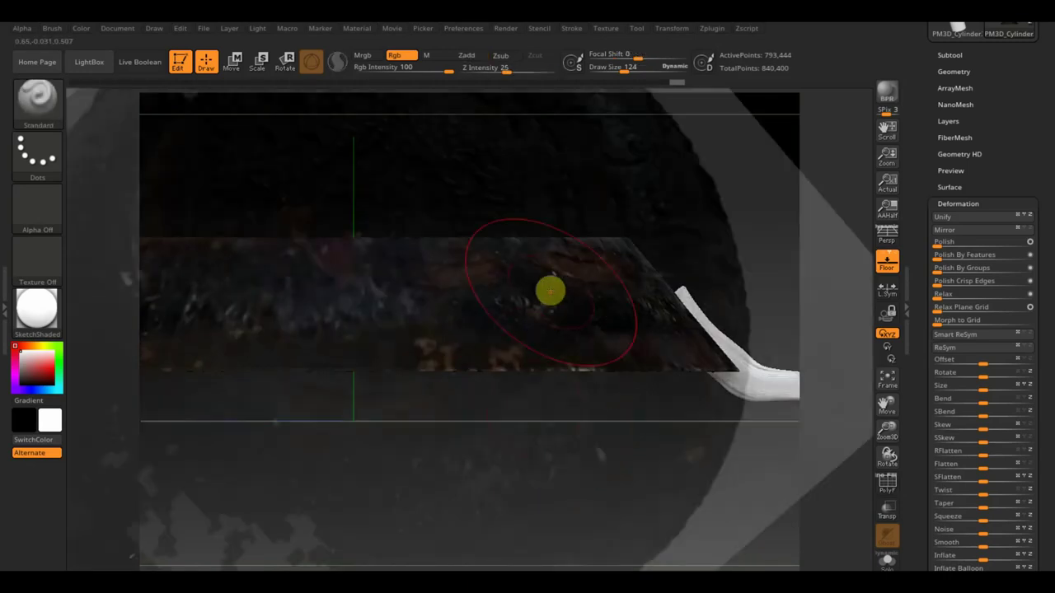
{"action": "key", "text": "shift+z"}
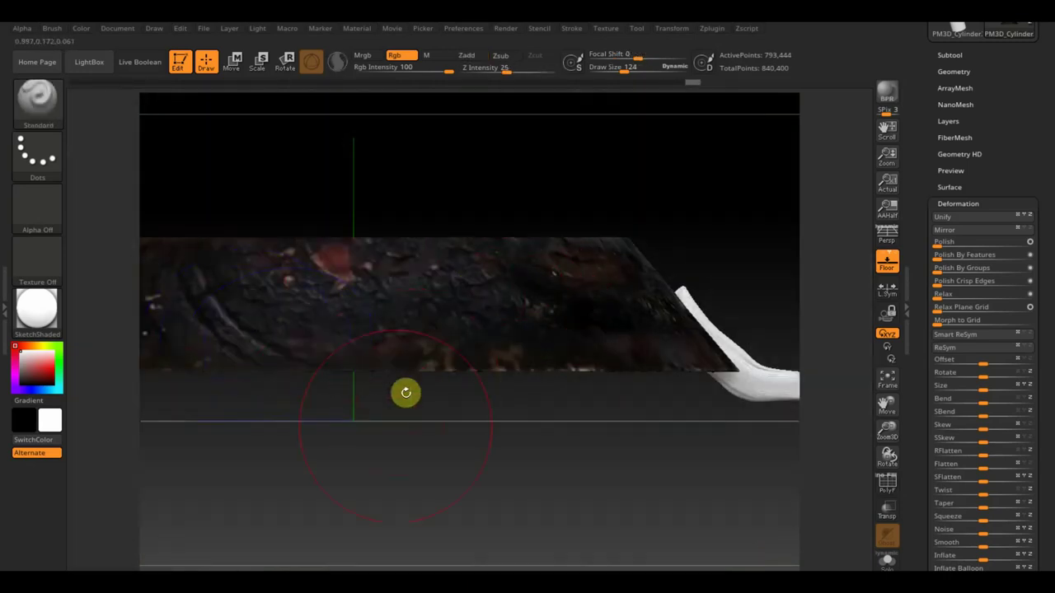
{"action": "left_click_drag", "start_coordinate": [449, 470], "coordinate": [555, 469], "text": "alt"}
Step: Frame the whole pan and orbit to a straight side view of the outer wall
{"action": "key", "text": "shift+z"}
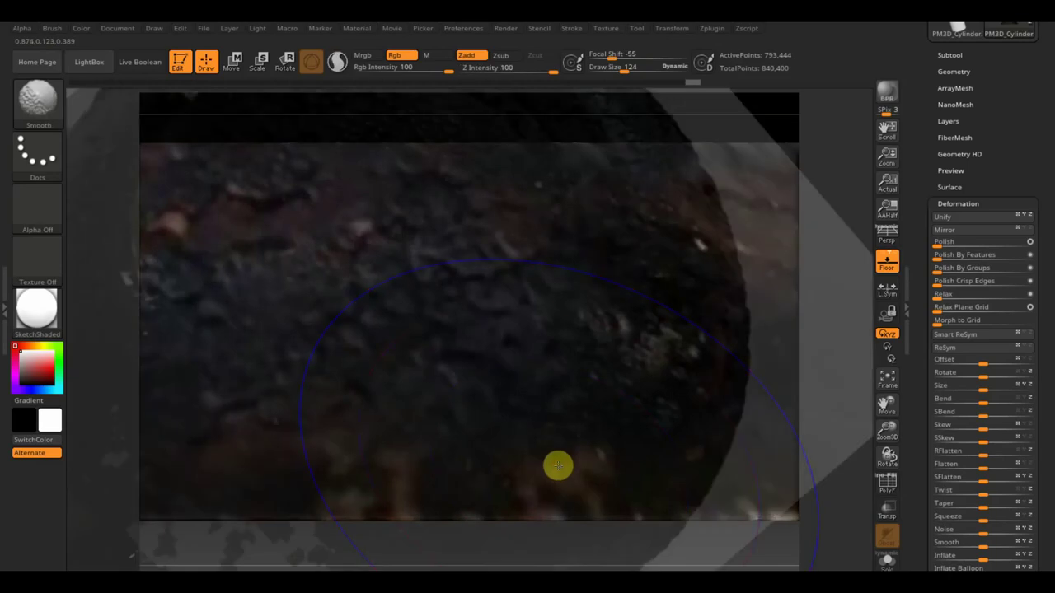
{"action": "key", "text": "shift+z"}
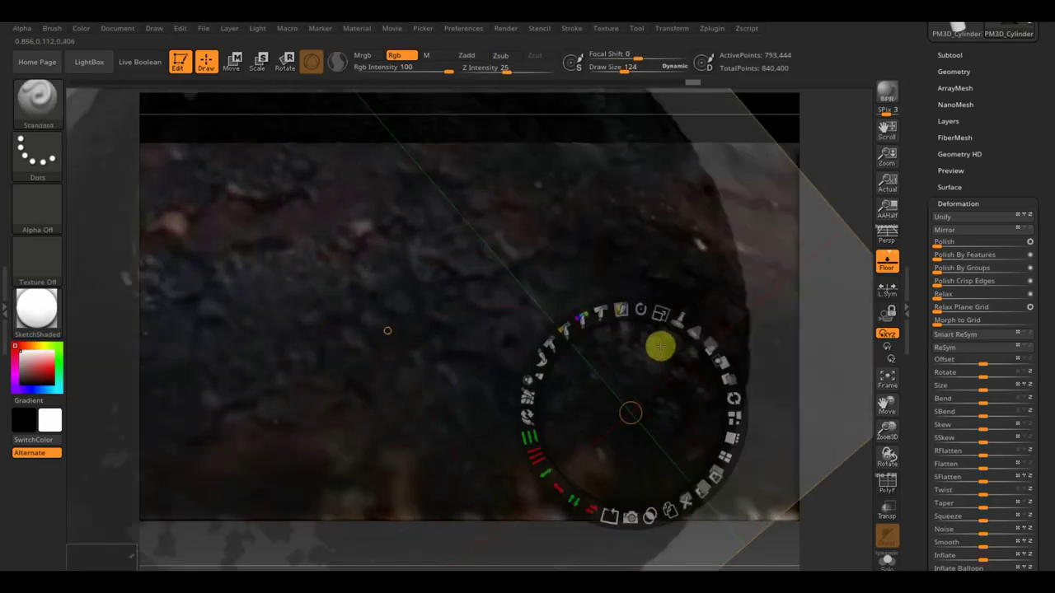
{"action": "key", "text": "z"}
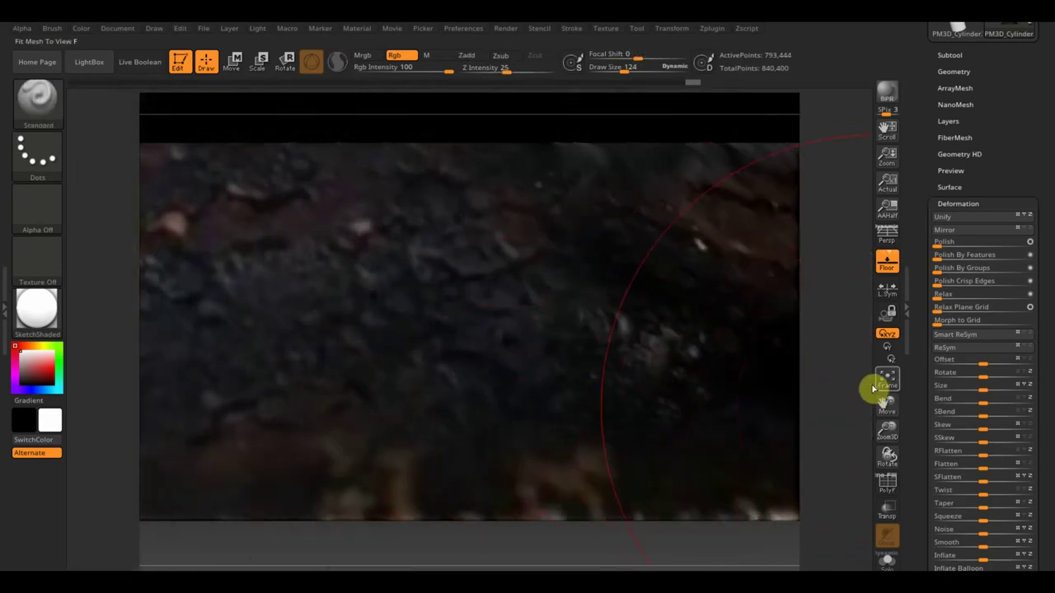
{"action": "left_click", "coordinate": [879, 384]}
{"action": "mouse_move", "coordinate": [561, 278]}
{"action": "left_mouse_down", "text": "alt"}
{"action": "mouse_move", "coordinate": [640, 305]}
{"action": "mouse_move", "coordinate": [698, 344]}
{"action": "left_mouse_up", "text": "alt"}
{"action": "left_click_drag", "start_coordinate": [440, 206], "coordinate": [875, 222]}
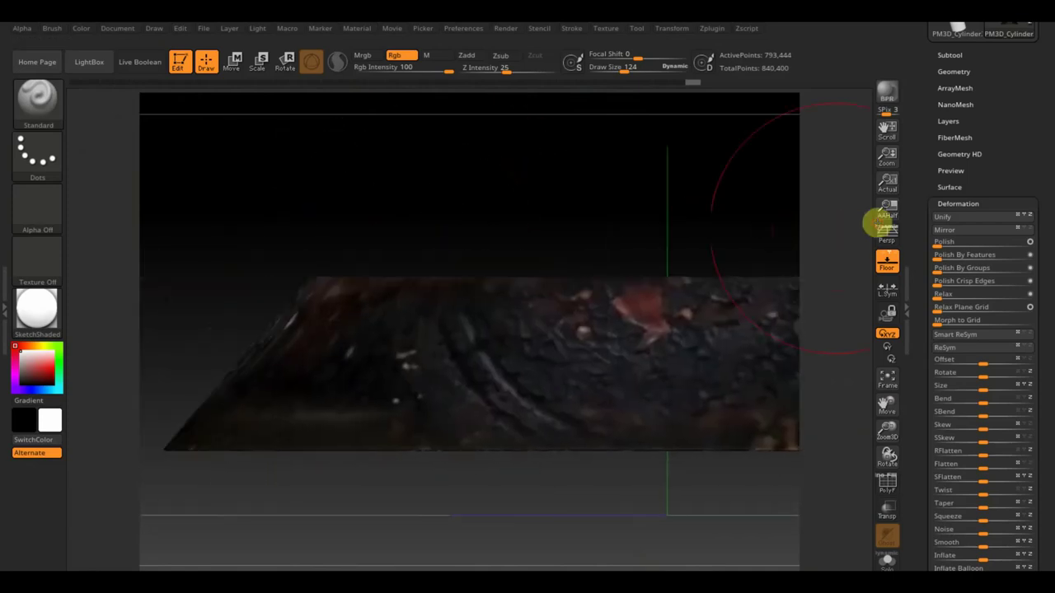
{"action": "mouse_move", "coordinate": [751, 246]}
{"action": "left_mouse_down"}
{"action": "mouse_move", "coordinate": [591, 226]}
{"action": "mouse_move", "coordinate": [610, 230]}
{"action": "left_mouse_up"}
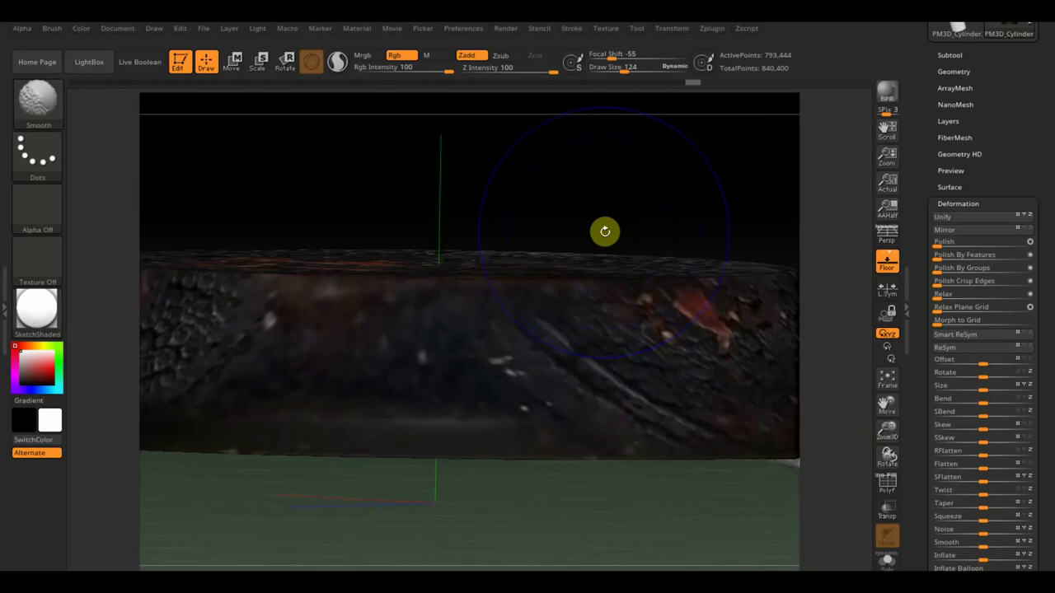
Step: Rotate, enlarge and make the photo more opaque, then paint rusty detail onto the side wall
{"action": "key", "text": "shift+z"}
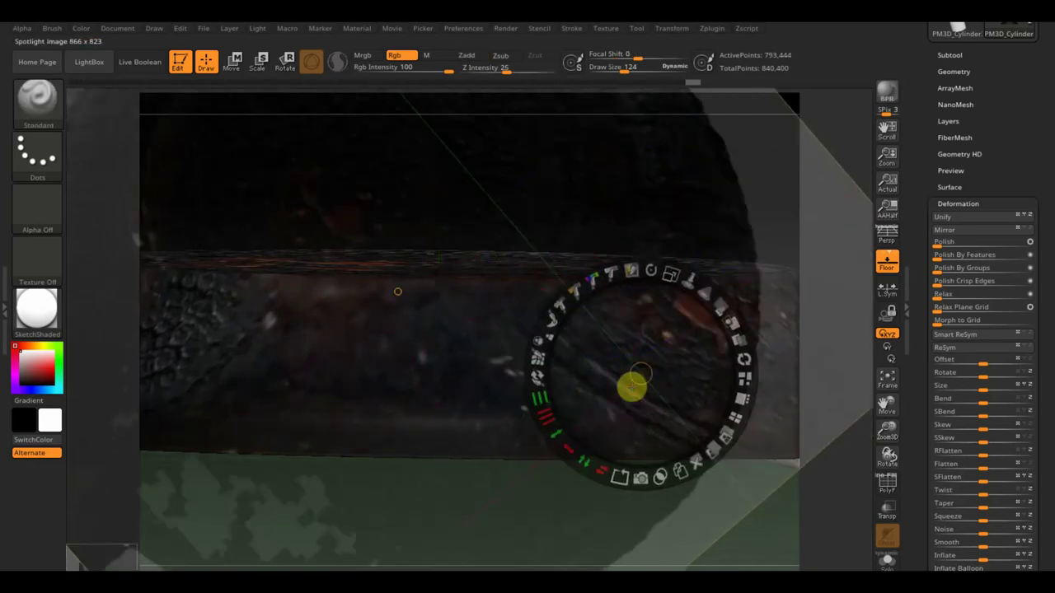
{"action": "mouse_move", "coordinate": [631, 384]}
{"action": "left_mouse_down"}
{"action": "mouse_move", "coordinate": [684, 351]}
{"action": "mouse_move", "coordinate": [703, 473]}
{"action": "mouse_move", "coordinate": [711, 487]}
{"action": "mouse_move", "coordinate": [767, 503]}
{"action": "left_mouse_up"}
{"action": "left_click_drag", "start_coordinate": [806, 381], "coordinate": [807, 381]}
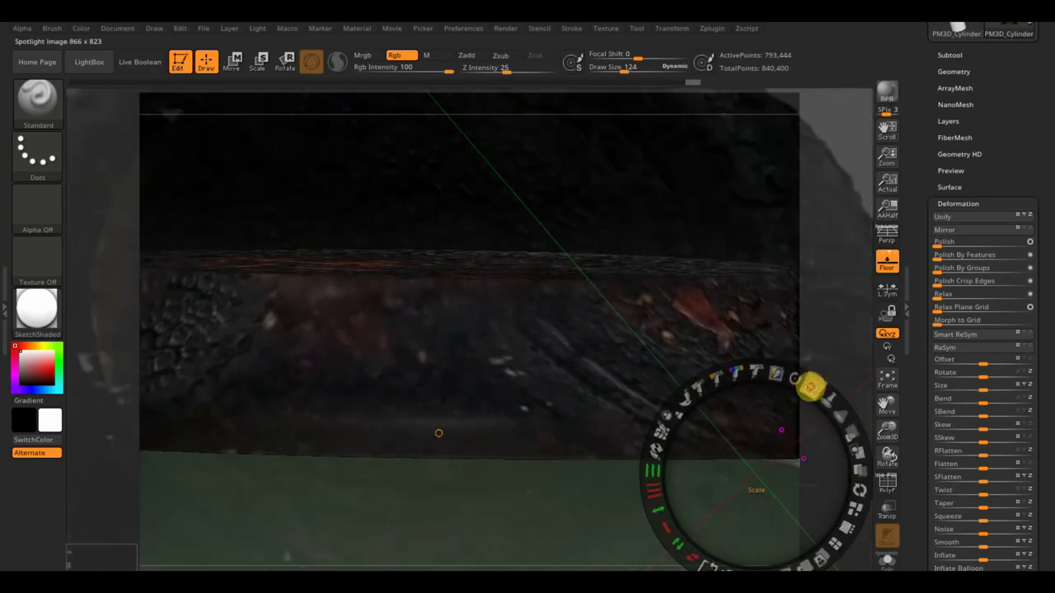
{"action": "key", "text": "z"}
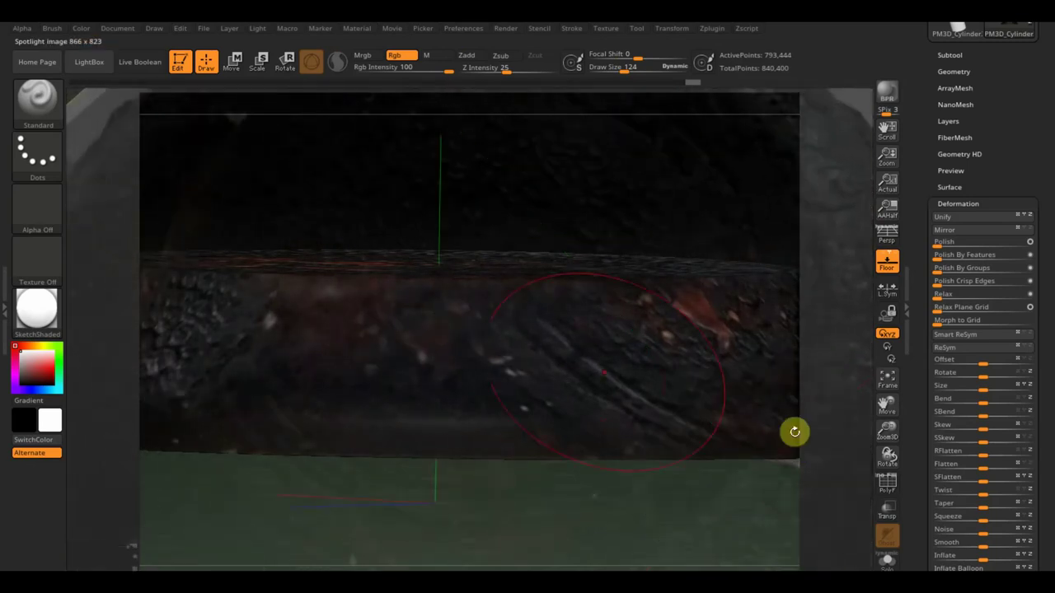
{"action": "mouse_move", "coordinate": [578, 340]}
{"action": "left_mouse_down"}
{"action": "mouse_move", "coordinate": [346, 341]}
{"action": "mouse_move", "coordinate": [510, 394]}
{"action": "left_mouse_up"}
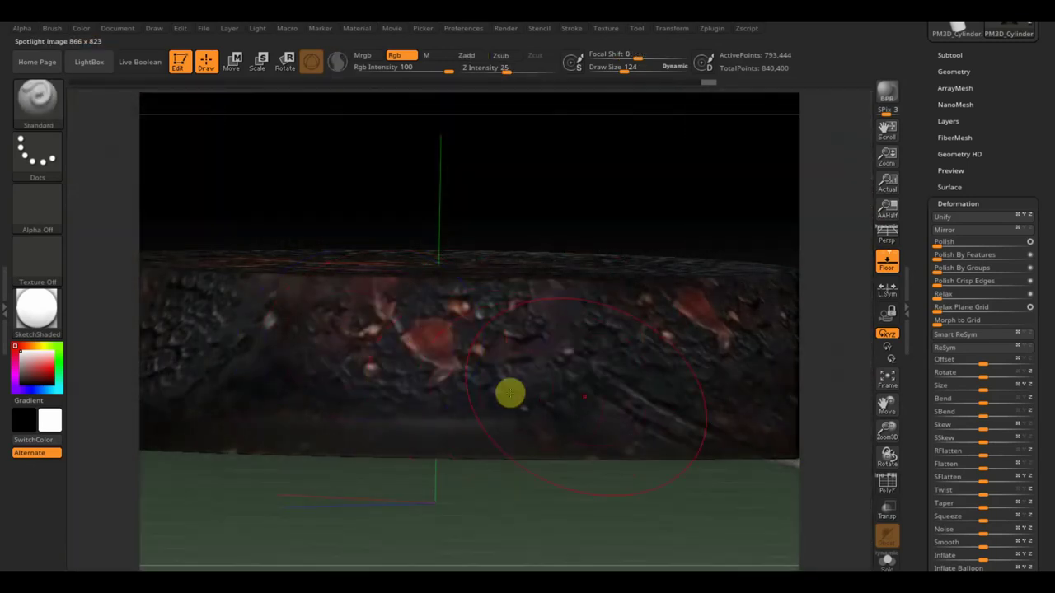
{"action": "key", "text": "shift"}
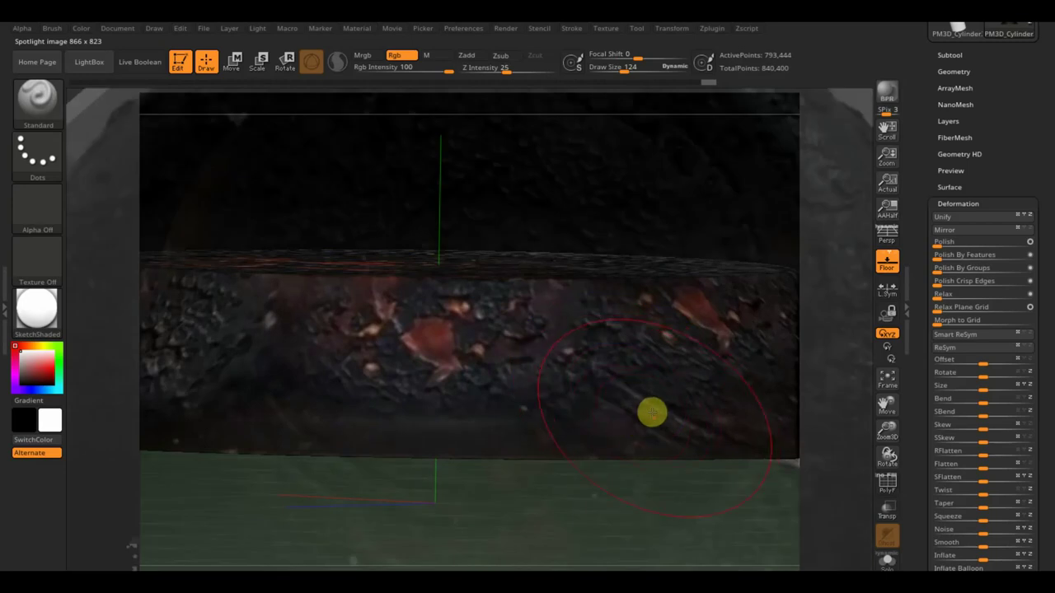
{"action": "key", "text": "shift"}
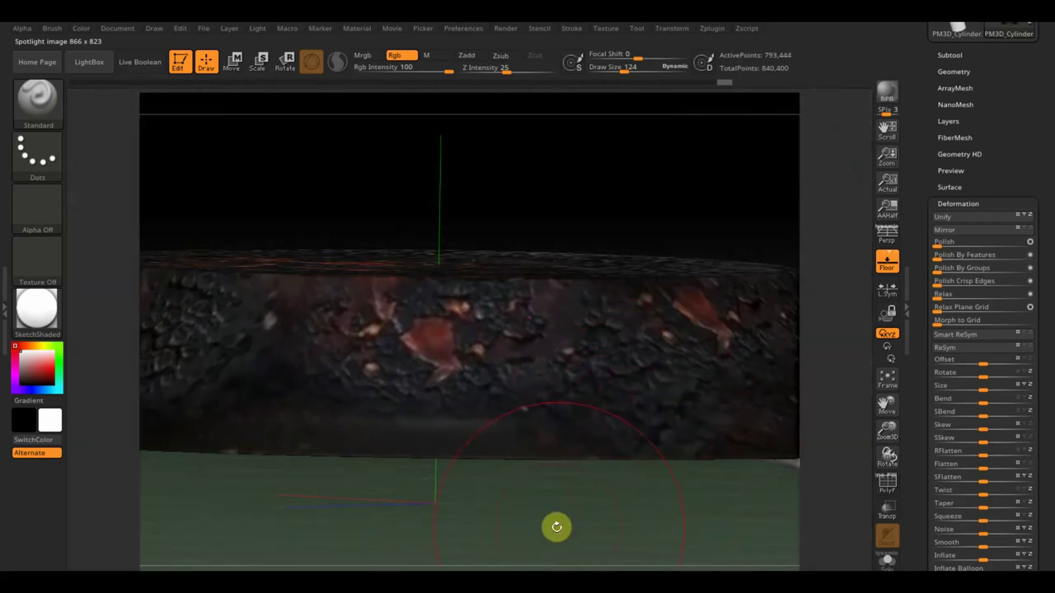
Step: Turn off the Floor grid and orbit to look down into the pan and its handle
{"action": "mouse_move", "coordinate": [556, 527]}
{"action": "left_mouse_down"}
{"action": "mouse_move", "coordinate": [516, 438]}
{"action": "mouse_move", "coordinate": [549, 489]}
{"action": "mouse_move", "coordinate": [612, 497]}
{"action": "mouse_move", "coordinate": [549, 471]}
{"action": "mouse_move", "coordinate": [534, 353]}
{"action": "mouse_move", "coordinate": [631, 248]}
{"action": "mouse_move", "coordinate": [652, 261]}
{"action": "mouse_move", "coordinate": [628, 233]}
{"action": "mouse_move", "coordinate": [840, 242]}
{"action": "left_mouse_up"}
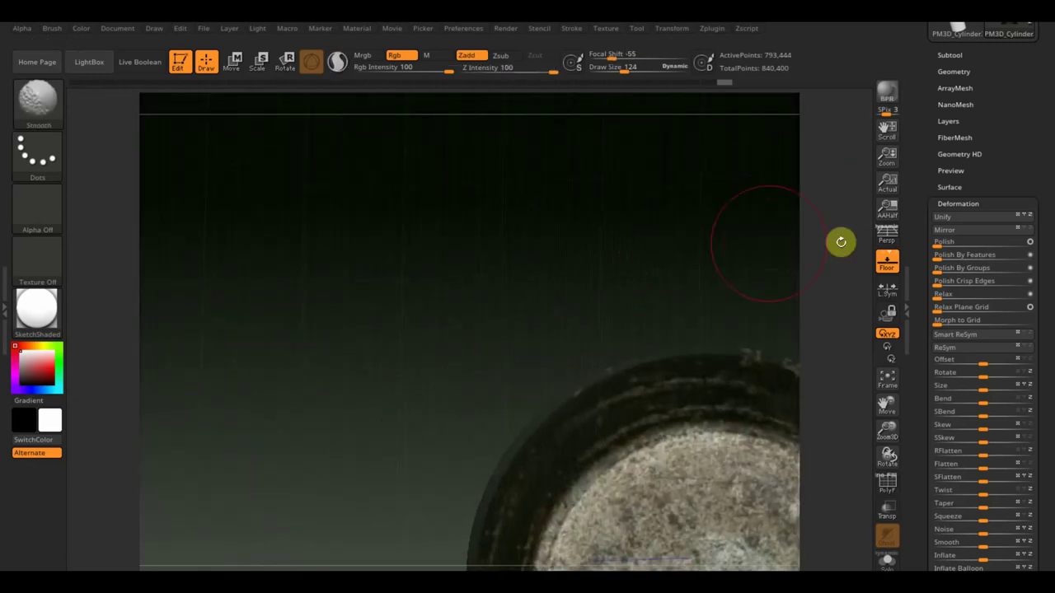
{"action": "left_click", "coordinate": [886, 262]}
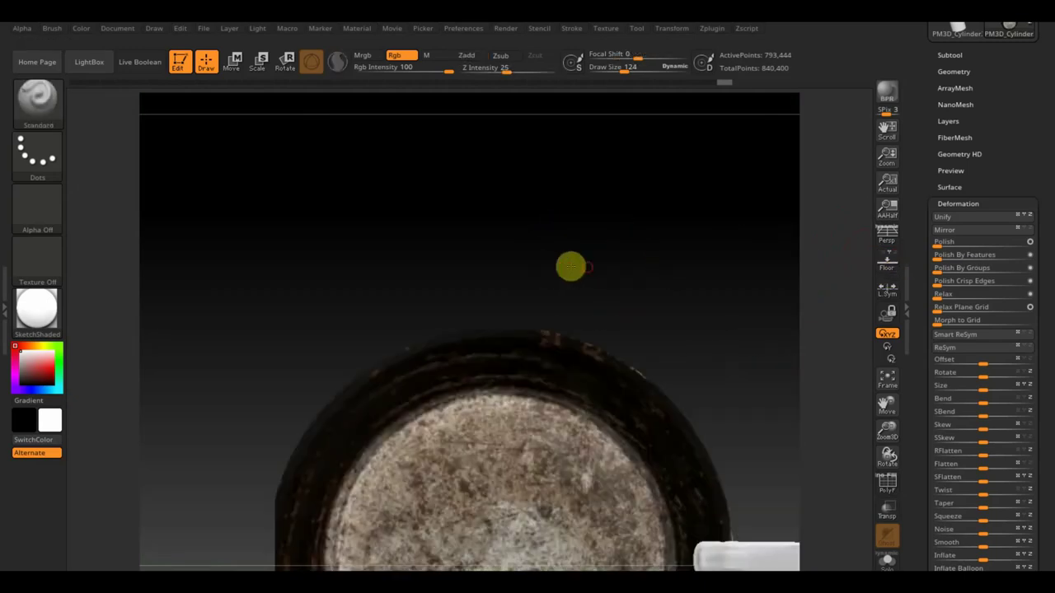
{"action": "left_click_drag", "start_coordinate": [571, 266], "coordinate": [123, 66]}
{"action": "left_click_drag", "start_coordinate": [515, 202], "coordinate": [438, 198]}
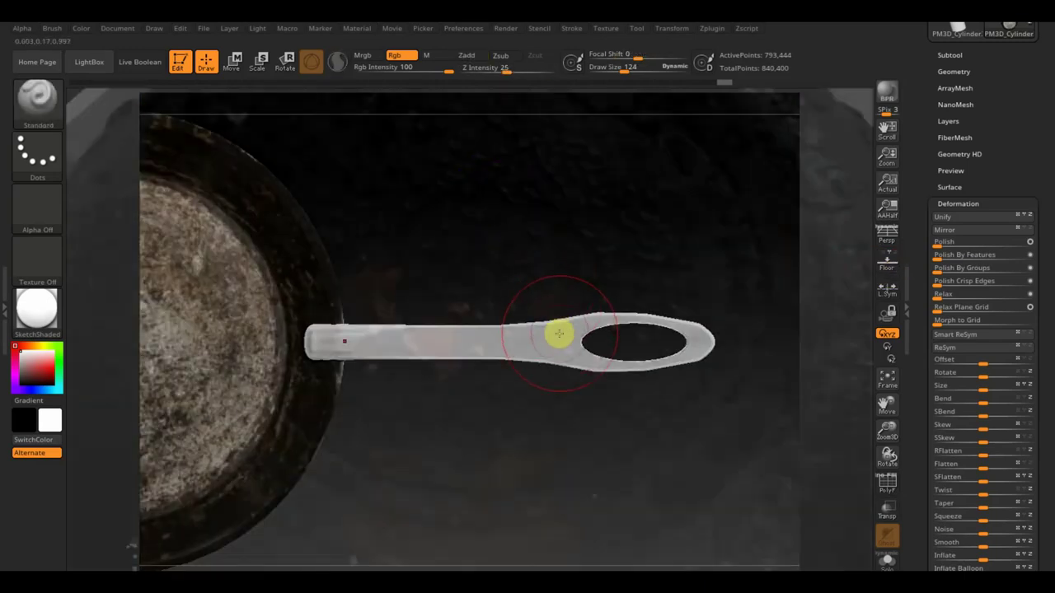
{"action": "key", "text": "shift"}
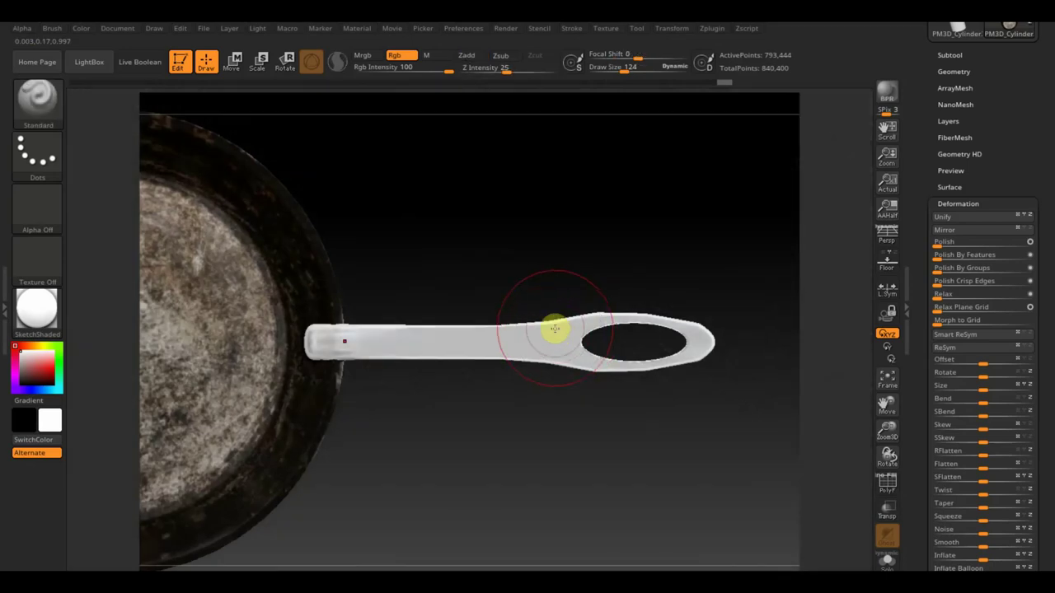
Step: Shrink the current pan photo to a small thumbnail and move the Spotlight controls aside
{"action": "key", "text": "shift+z"}
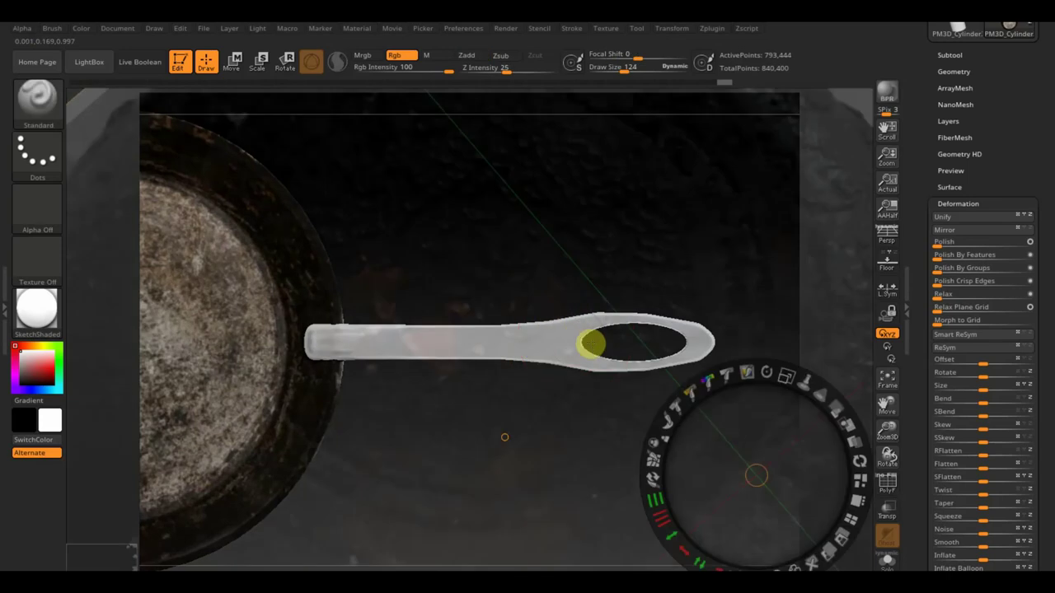
{"action": "mouse_move", "coordinate": [782, 384]}
{"action": "left_mouse_down"}
{"action": "mouse_move", "coordinate": [640, 357]}
{"action": "mouse_move", "coordinate": [598, 407]}
{"action": "left_mouse_up"}
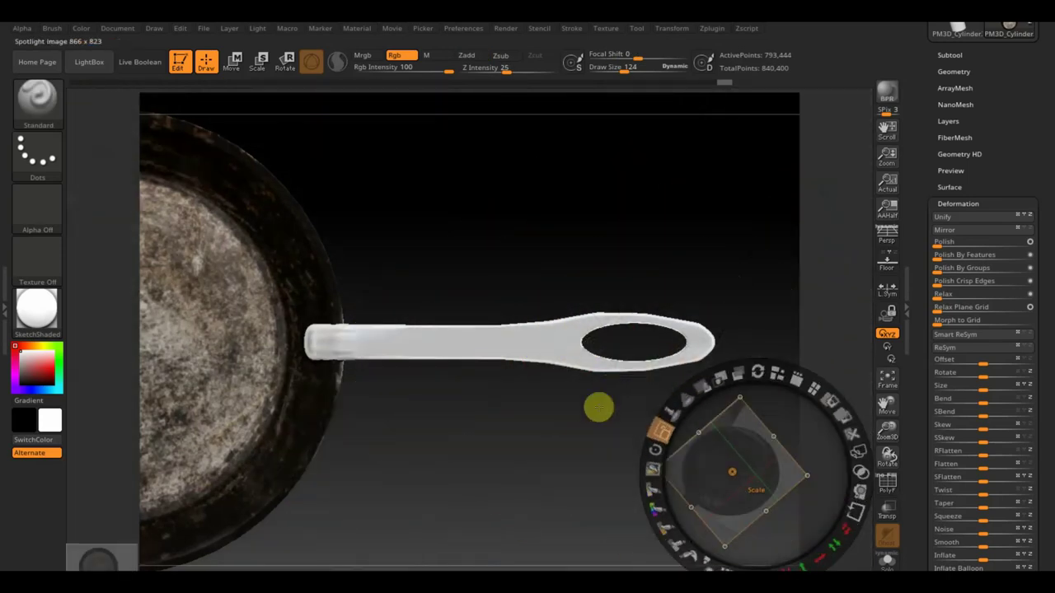
{"action": "mouse_move", "coordinate": [769, 390]}
{"action": "left_mouse_down"}
{"action": "mouse_move", "coordinate": [775, 293]}
{"action": "mouse_move", "coordinate": [820, 132]}
{"action": "left_mouse_up"}
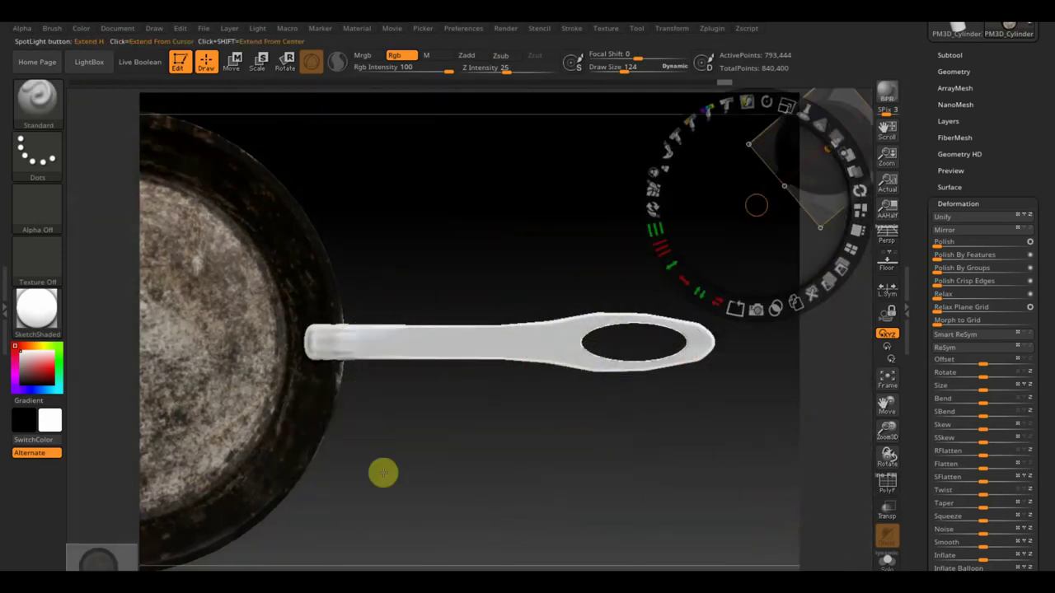
{"action": "left_click", "coordinate": [121, 557]}
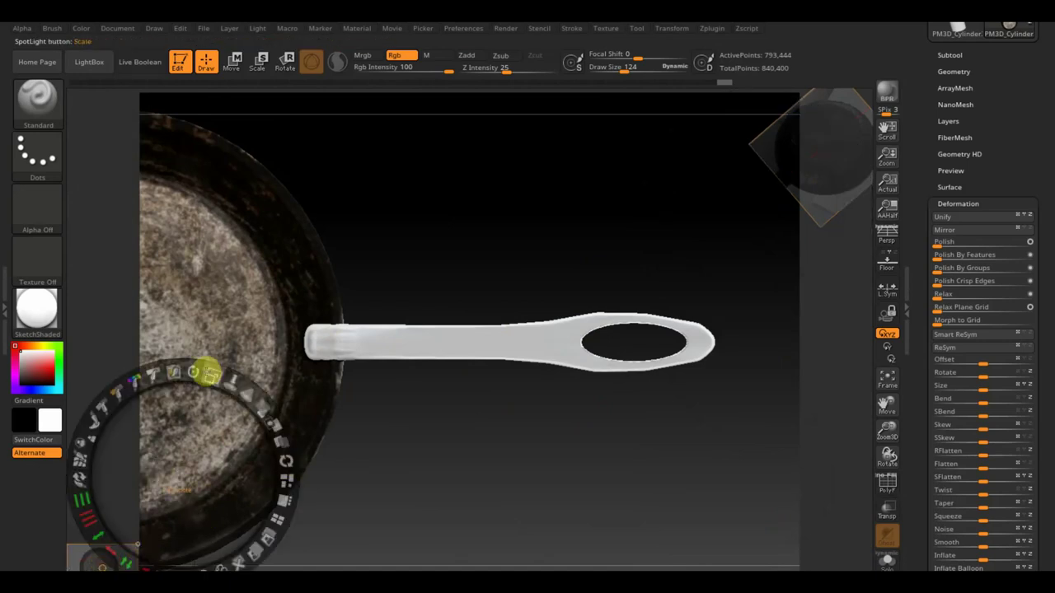
Step: Add a top-down pan photo, enlarge it under the handle, and make PM3D_Cube3D1 the active subtool
{"action": "left_click_drag", "start_coordinate": [189, 461], "coordinate": [688, 220]}
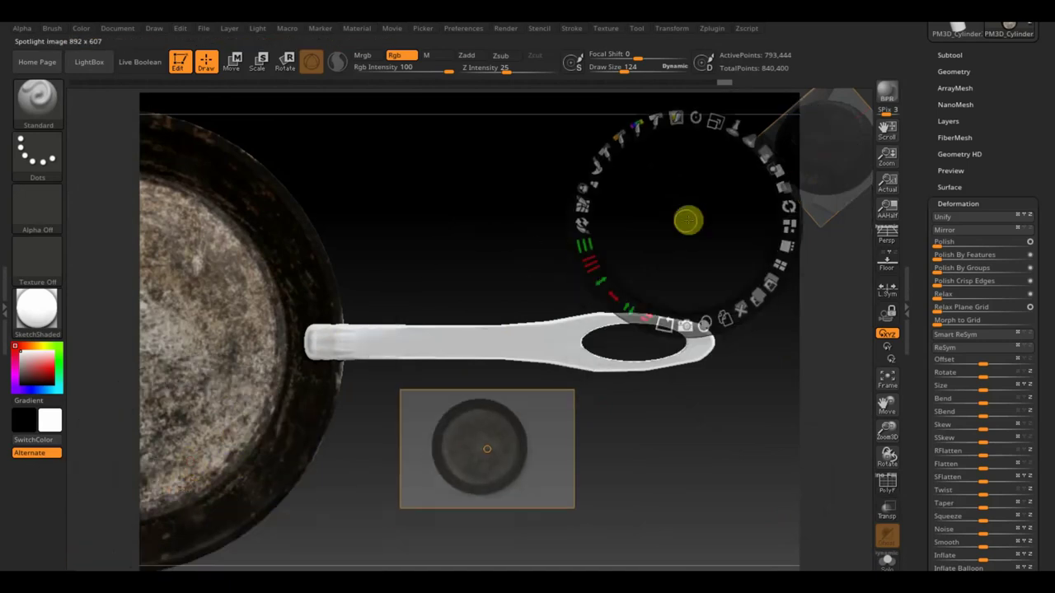
{"action": "left_click", "coordinate": [524, 445]}
{"action": "mouse_move", "coordinate": [531, 340]}
{"action": "left_mouse_down"}
{"action": "mouse_move", "coordinate": [565, 337]}
{"action": "mouse_move", "coordinate": [670, 487]}
{"action": "left_mouse_up"}
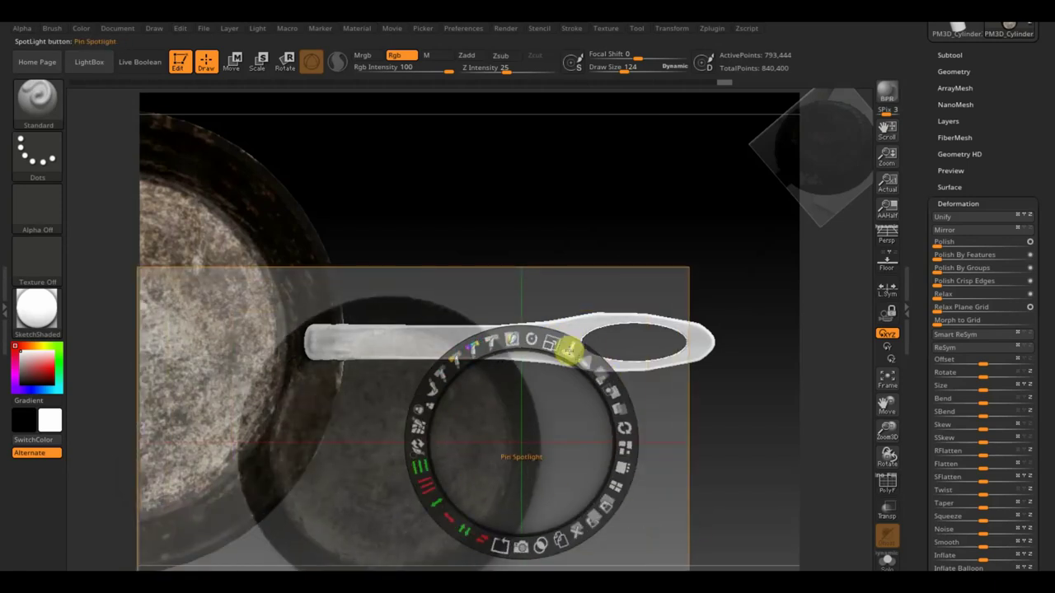
{"action": "mouse_move", "coordinate": [549, 341]}
{"action": "left_mouse_down"}
{"action": "mouse_move", "coordinate": [731, 351]}
{"action": "mouse_move", "coordinate": [730, 320]}
{"action": "left_mouse_up"}
{"action": "key", "text": "z"}
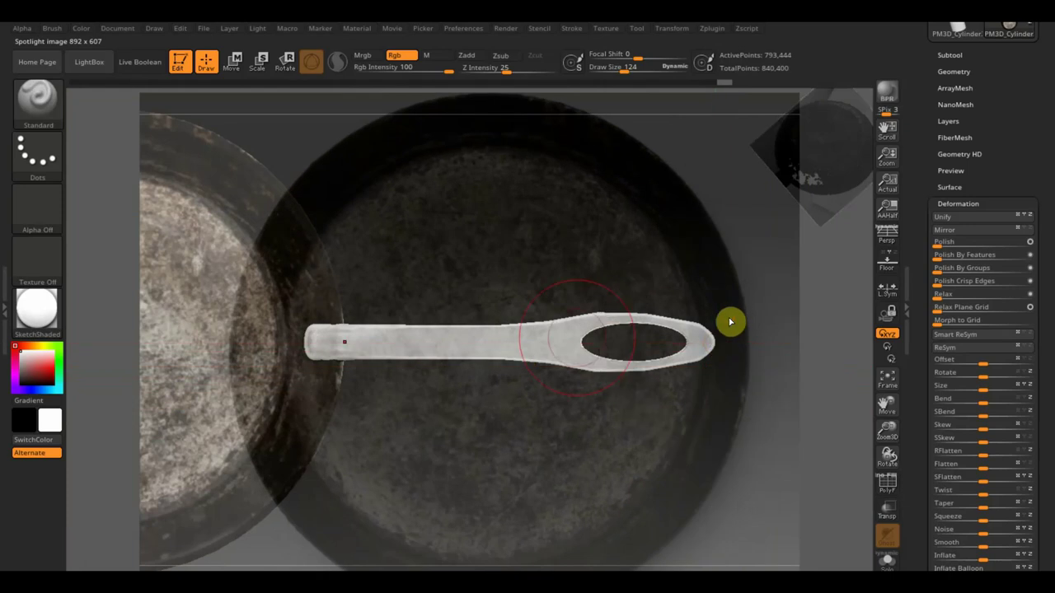
{"action": "key", "text": "z"}
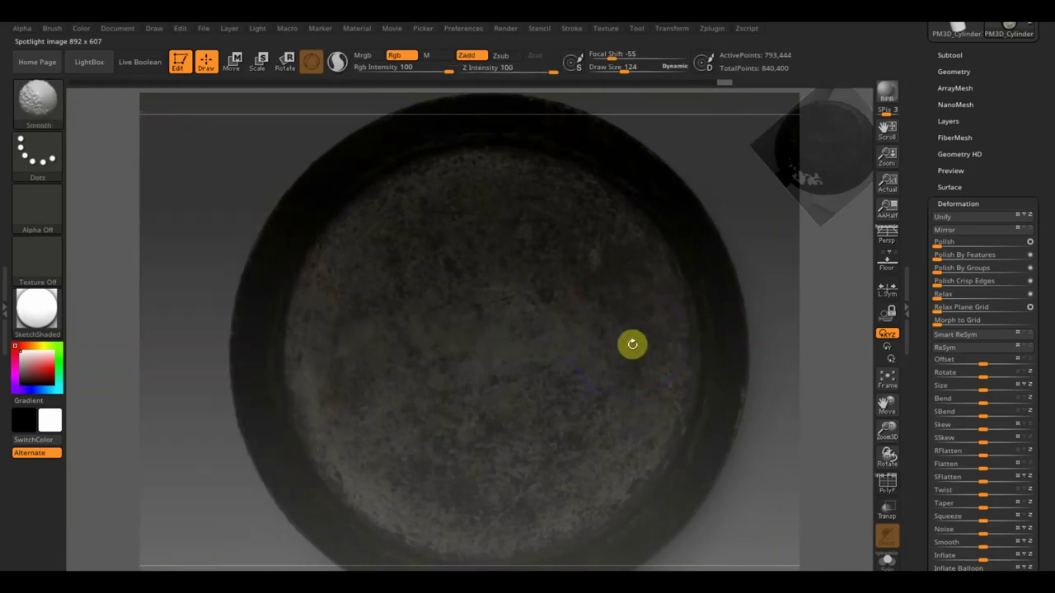
{"action": "key", "text": "z"}
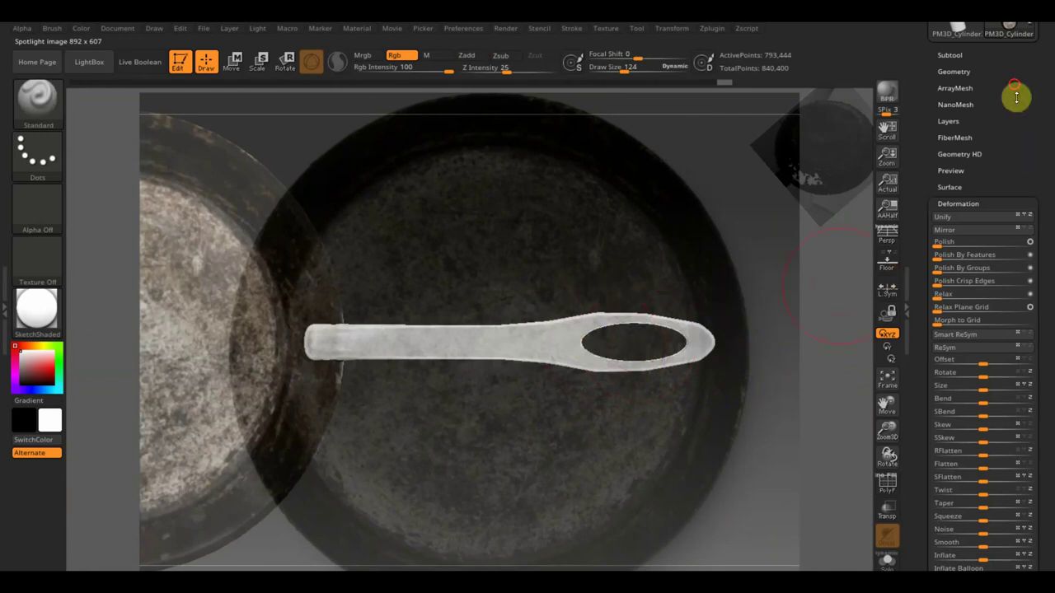
{"action": "left_click_drag", "start_coordinate": [1016, 97], "coordinate": [1018, 148]}
{"action": "left_click", "coordinate": [951, 163]}
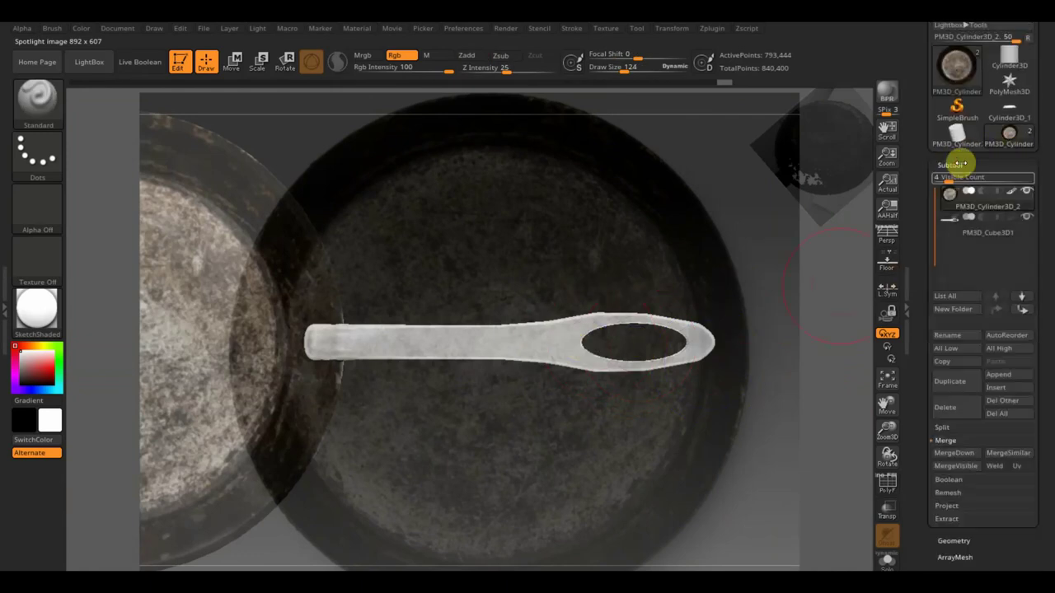
Step: Select the handle subtool and subdivide it twice with Ctrl+D
{"action": "left_click", "coordinate": [960, 227]}
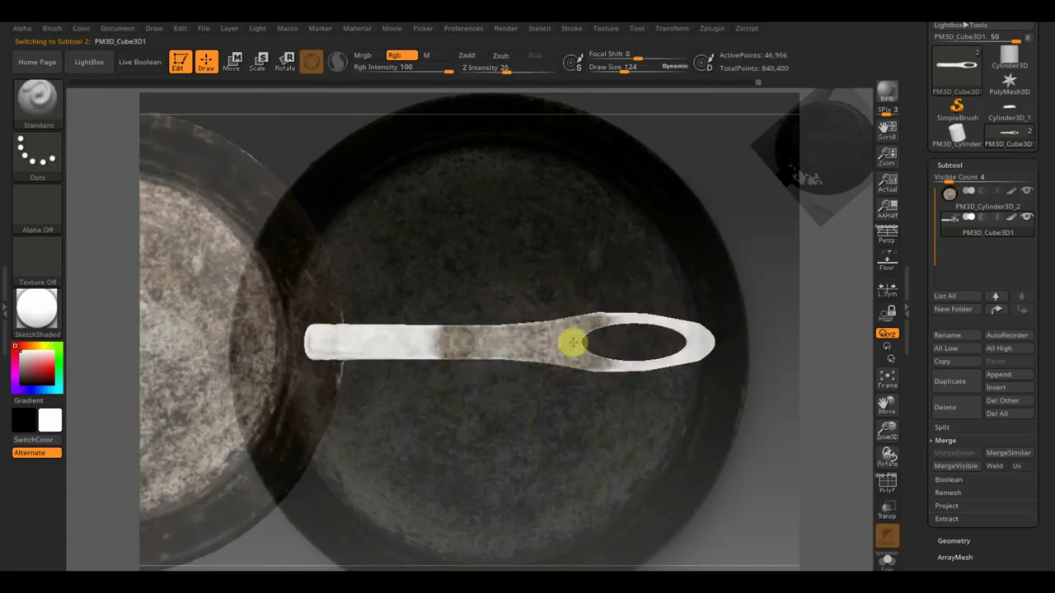
{"action": "key", "text": "ctrl"}
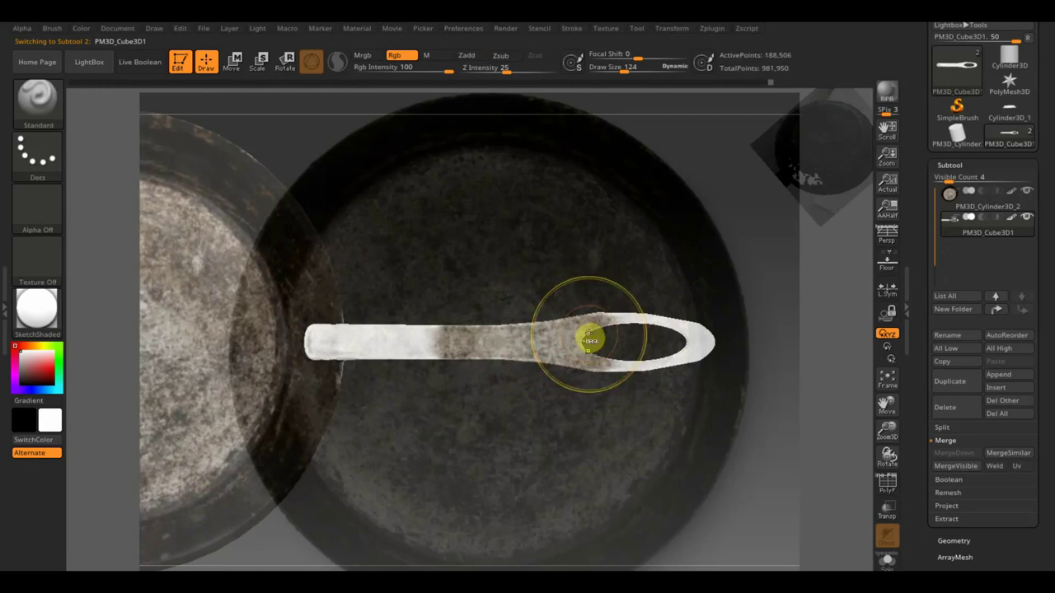
{"action": "key", "text": "ctrl+d"}
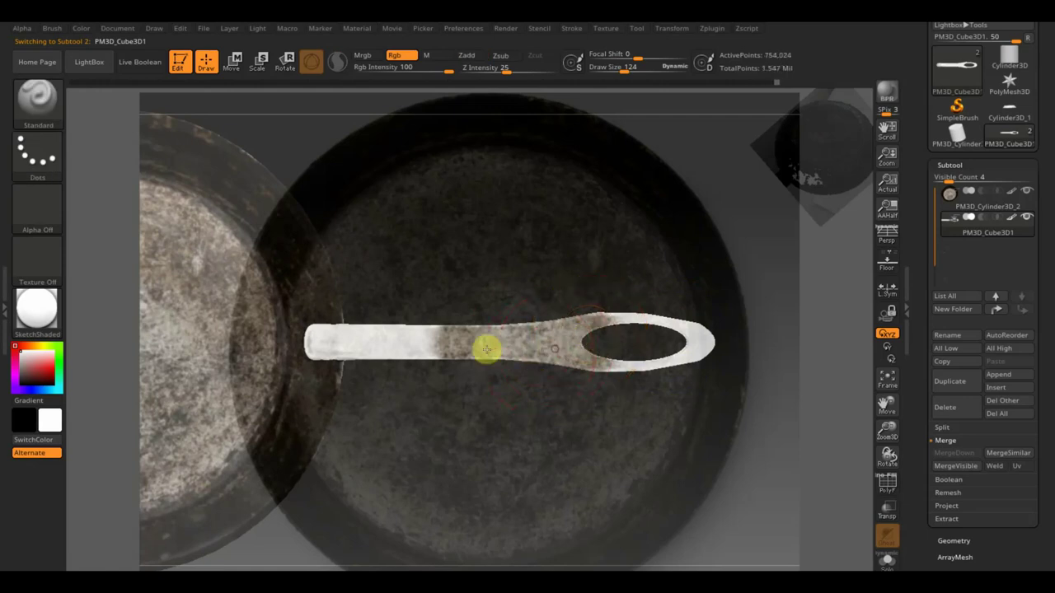
Step: Paint rust texture from the photo along the handle, from the oval hole to its tip
{"action": "left_click_drag", "start_coordinate": [477, 341], "coordinate": [590, 359]}
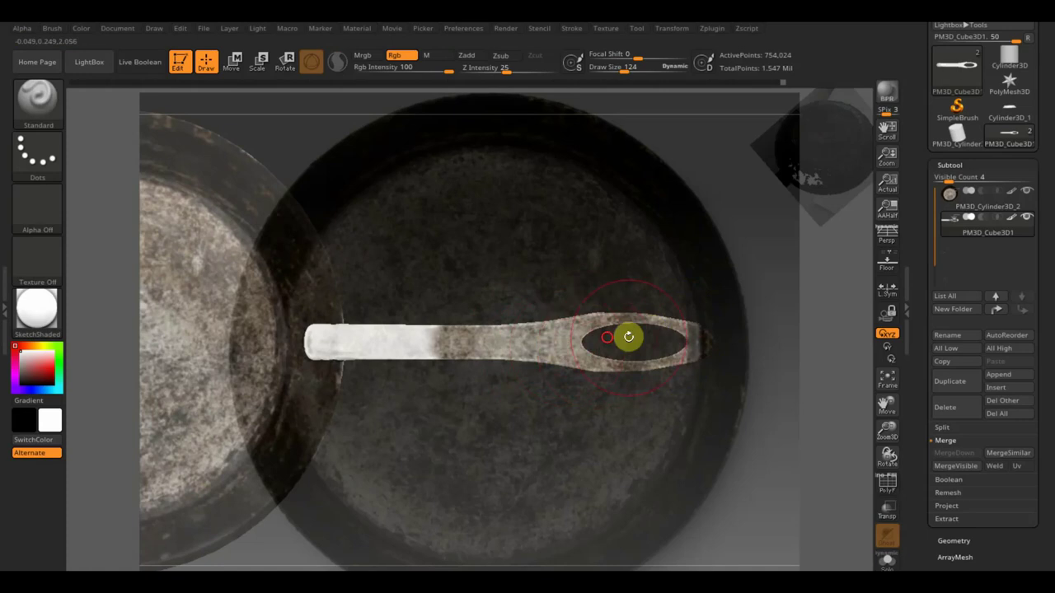
{"action": "right_click_drag", "start_coordinate": [628, 336], "coordinate": [491, 371]}
{"action": "left_click_drag", "start_coordinate": [527, 363], "coordinate": [525, 348]}
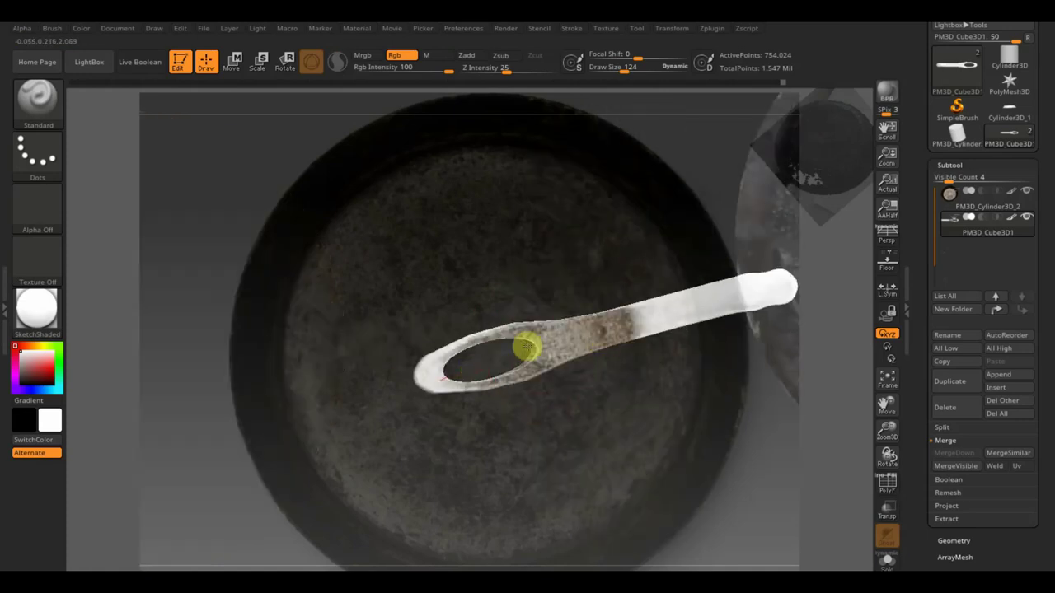
{"action": "left_click_drag", "start_coordinate": [398, 373], "coordinate": [767, 307]}
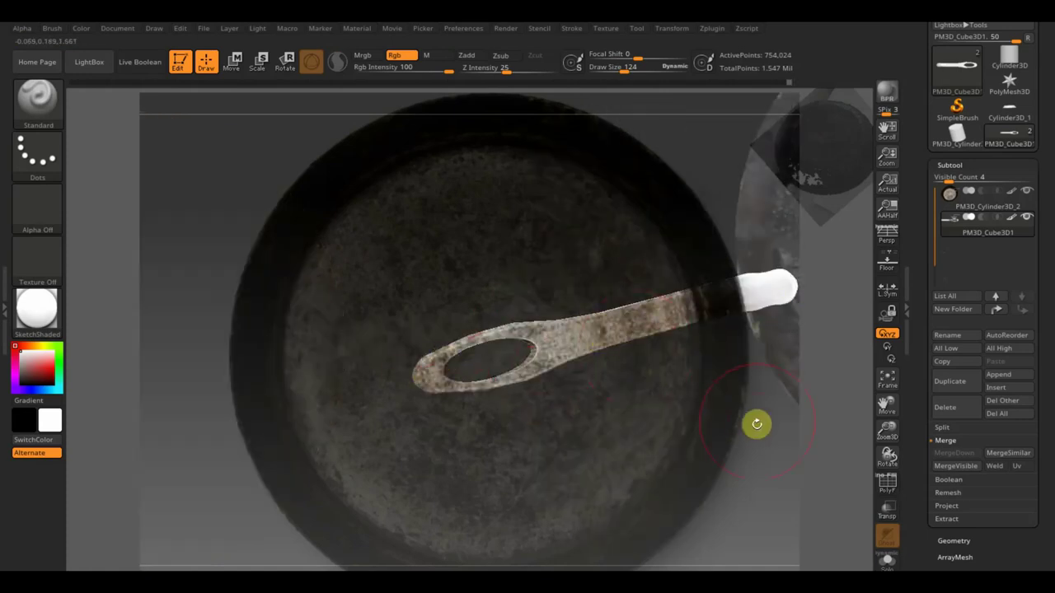
{"action": "right_click_drag", "start_coordinate": [754, 426], "coordinate": [604, 446], "text": "alt"}
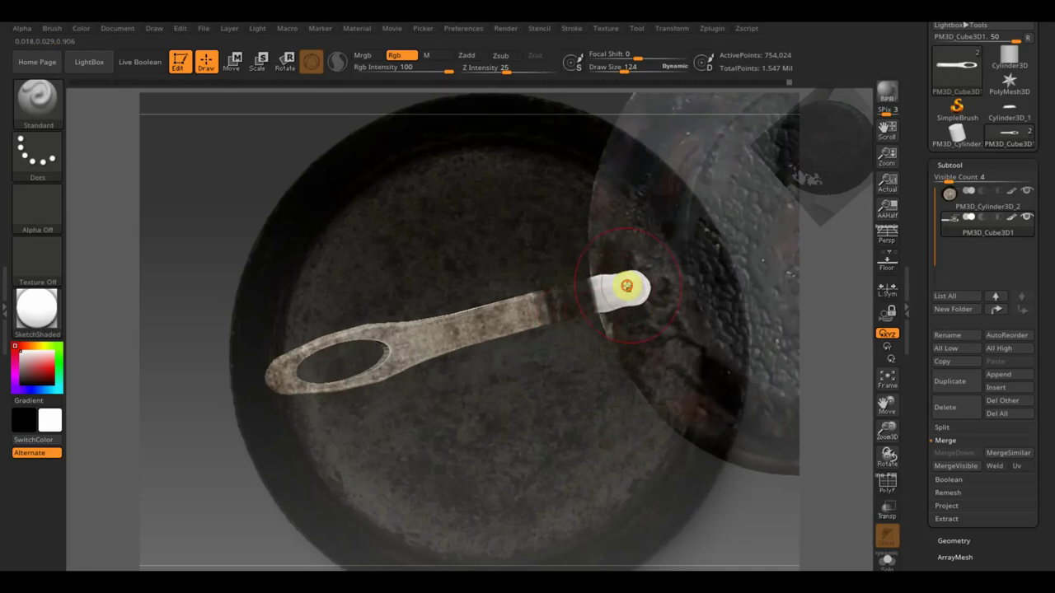
{"action": "left_click_drag", "start_coordinate": [633, 285], "coordinate": [293, 347]}
{"action": "mouse_move", "coordinate": [434, 450]}
{"action": "right_mouse_down"}
{"action": "mouse_move", "coordinate": [478, 464]}
{"action": "mouse_move", "coordinate": [522, 454]}
{"action": "mouse_move", "coordinate": [384, 367]}
{"action": "mouse_move", "coordinate": [414, 403]}
{"action": "mouse_move", "coordinate": [504, 459]}
{"action": "mouse_move", "coordinate": [565, 525]}
{"action": "mouse_move", "coordinate": [664, 534]}
{"action": "mouse_move", "coordinate": [387, 479]}
{"action": "right_mouse_up"}
Step: Orbit around the pan and view it from above to check the painted handle
{"action": "mouse_move", "coordinate": [680, 462]}
{"action": "right_mouse_down"}
{"action": "mouse_move", "coordinate": [718, 464]}
{"action": "mouse_move", "coordinate": [528, 481]}
{"action": "mouse_move", "coordinate": [464, 497]}
{"action": "right_mouse_up"}
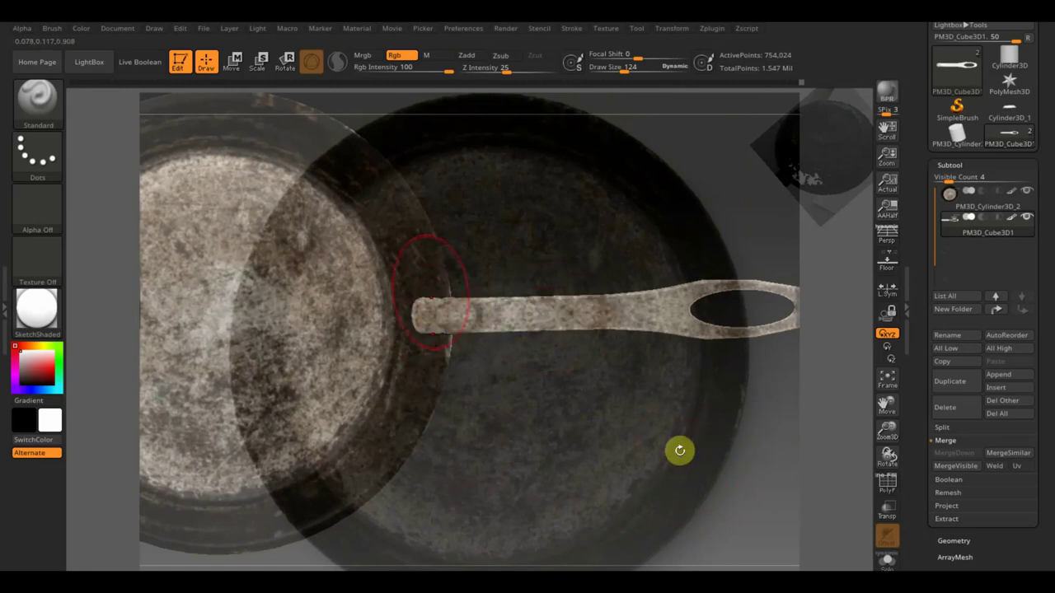
{"action": "mouse_move", "coordinate": [590, 443]}
{"action": "right_mouse_down"}
{"action": "mouse_move", "coordinate": [556, 452]}
{"action": "mouse_move", "coordinate": [739, 390]}
{"action": "mouse_move", "coordinate": [781, 338]}
{"action": "mouse_move", "coordinate": [690, 212]}
{"action": "mouse_move", "coordinate": [626, 188]}
{"action": "mouse_move", "coordinate": [699, 198]}
{"action": "mouse_move", "coordinate": [713, 232]}
{"action": "mouse_move", "coordinate": [707, 292]}
{"action": "mouse_move", "coordinate": [695, 295]}
{"action": "mouse_move", "coordinate": [652, 195]}
{"action": "right_mouse_up"}
{"action": "mouse_move", "coordinate": [675, 229]}
{"action": "right_mouse_down"}
{"action": "mouse_move", "coordinate": [690, 310]}
{"action": "mouse_move", "coordinate": [608, 358]}
{"action": "mouse_move", "coordinate": [506, 241]}
{"action": "mouse_move", "coordinate": [530, 384]}
{"action": "mouse_move", "coordinate": [405, 450]}
{"action": "mouse_move", "coordinate": [355, 445]}
{"action": "mouse_move", "coordinate": [364, 448]}
{"action": "right_mouse_up"}
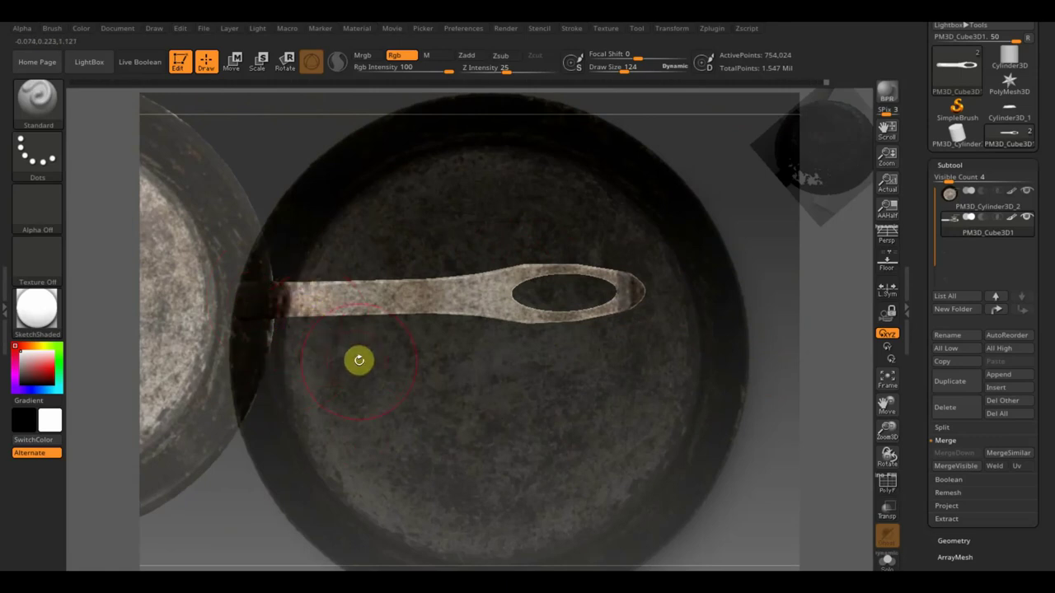
{"action": "mouse_move", "coordinate": [357, 360]}
{"action": "right_mouse_down"}
{"action": "mouse_move", "coordinate": [384, 374]}
{"action": "mouse_move", "coordinate": [360, 365]}
{"action": "right_mouse_up"}
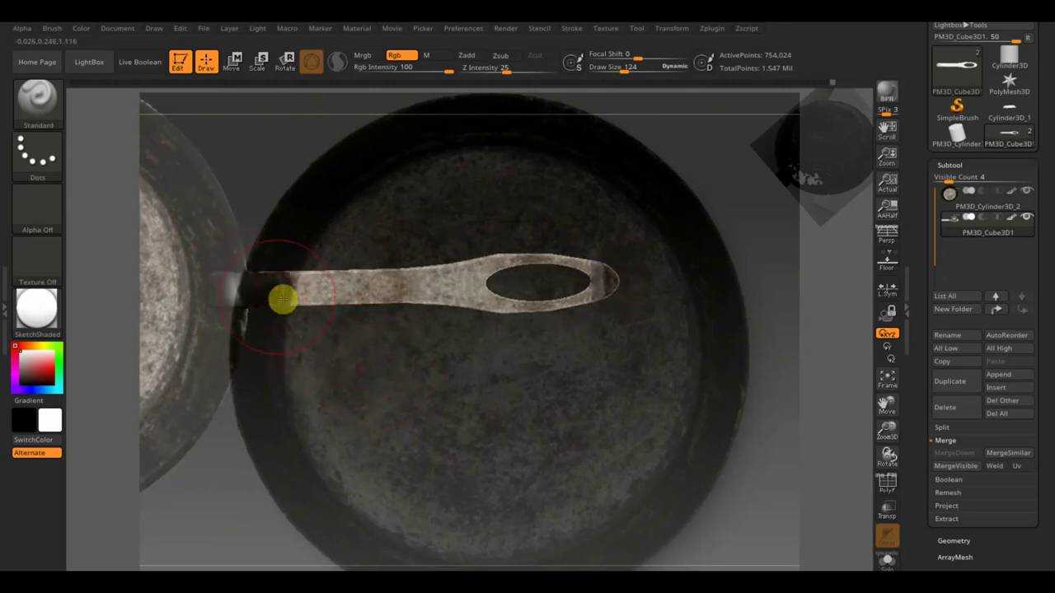
{"action": "right_click_drag", "start_coordinate": [335, 351], "coordinate": [354, 358]}
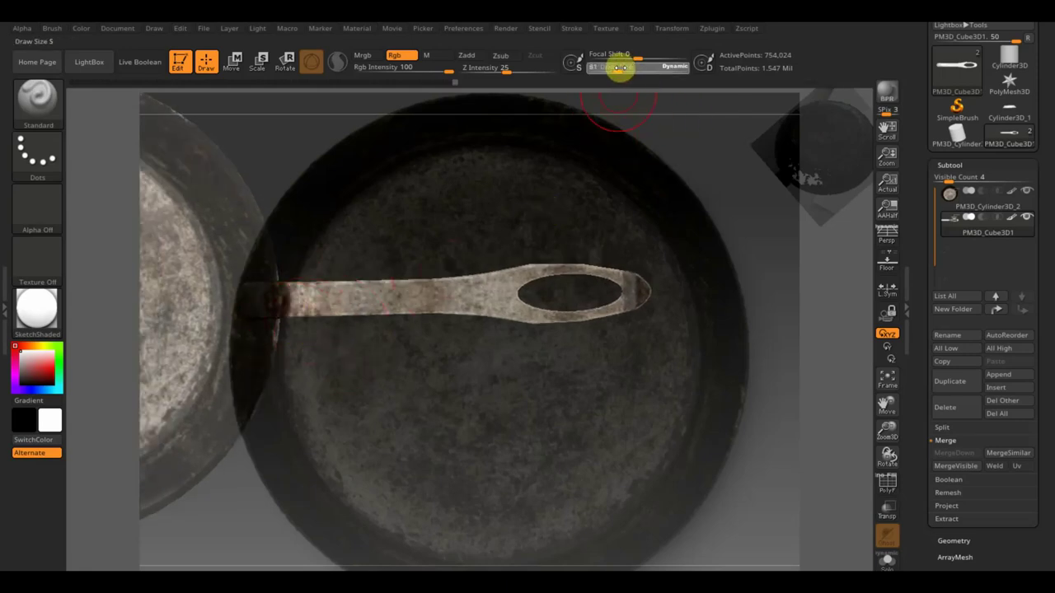
Step: Lower Draw Size to 21 and line up the view of the handle against the photo
{"action": "left_click_drag", "start_coordinate": [619, 68], "coordinate": [612, 70]}
{"action": "mouse_move", "coordinate": [283, 297]}
{"action": "right_mouse_down"}
{"action": "mouse_move", "coordinate": [346, 379]}
{"action": "mouse_move", "coordinate": [325, 377]}
{"action": "mouse_move", "coordinate": [289, 338]}
{"action": "right_mouse_up"}
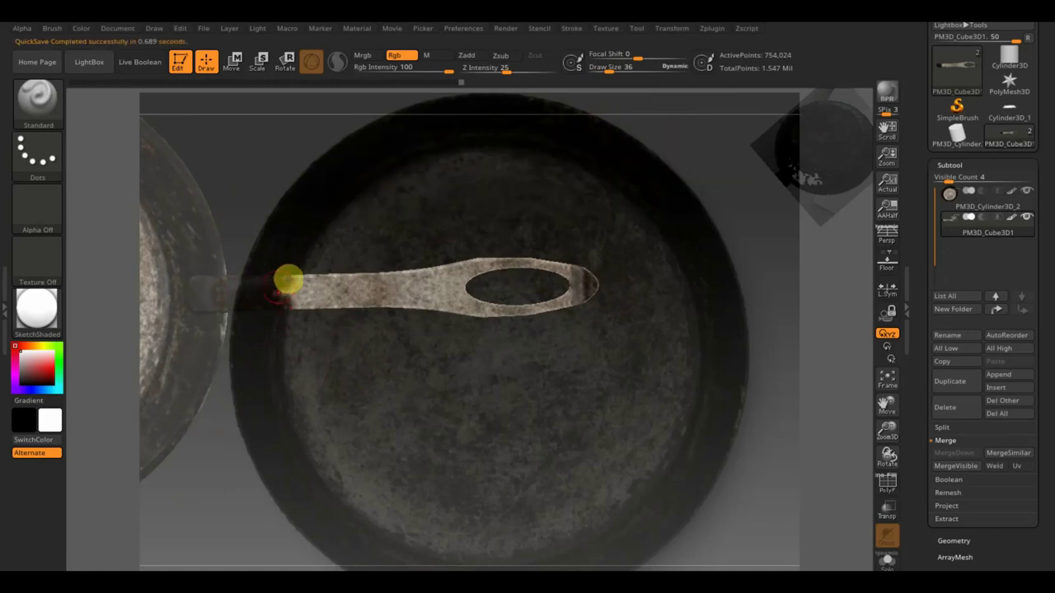
{"action": "mouse_move", "coordinate": [325, 326]}
{"action": "right_mouse_down"}
{"action": "mouse_move", "coordinate": [336, 349]}
{"action": "mouse_move", "coordinate": [275, 313]}
{"action": "mouse_move", "coordinate": [354, 348]}
{"action": "mouse_move", "coordinate": [342, 345]}
{"action": "right_mouse_up"}
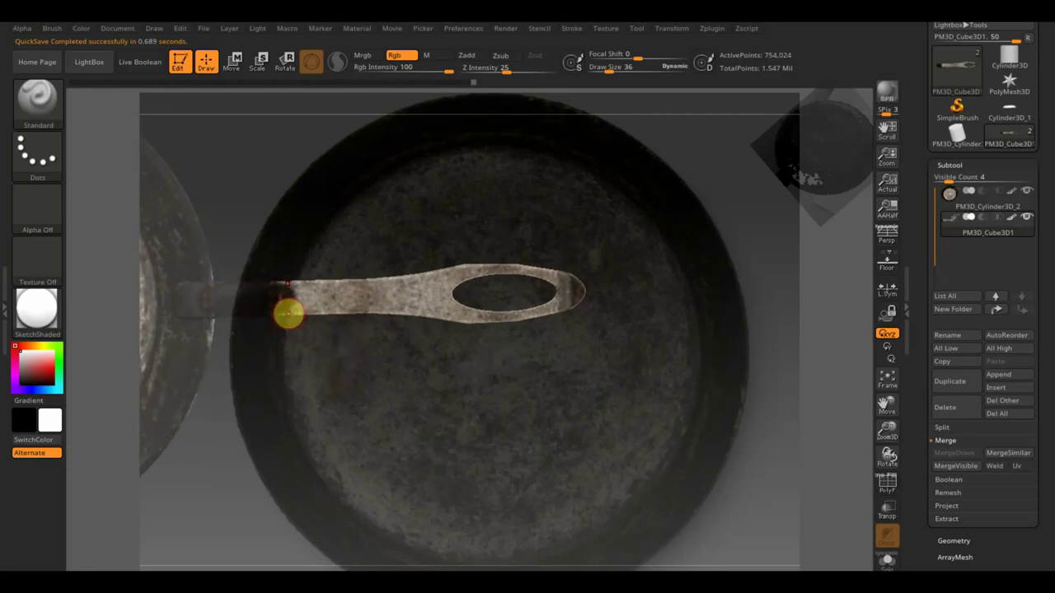
{"action": "right_click_drag", "start_coordinate": [313, 345], "coordinate": [334, 354]}
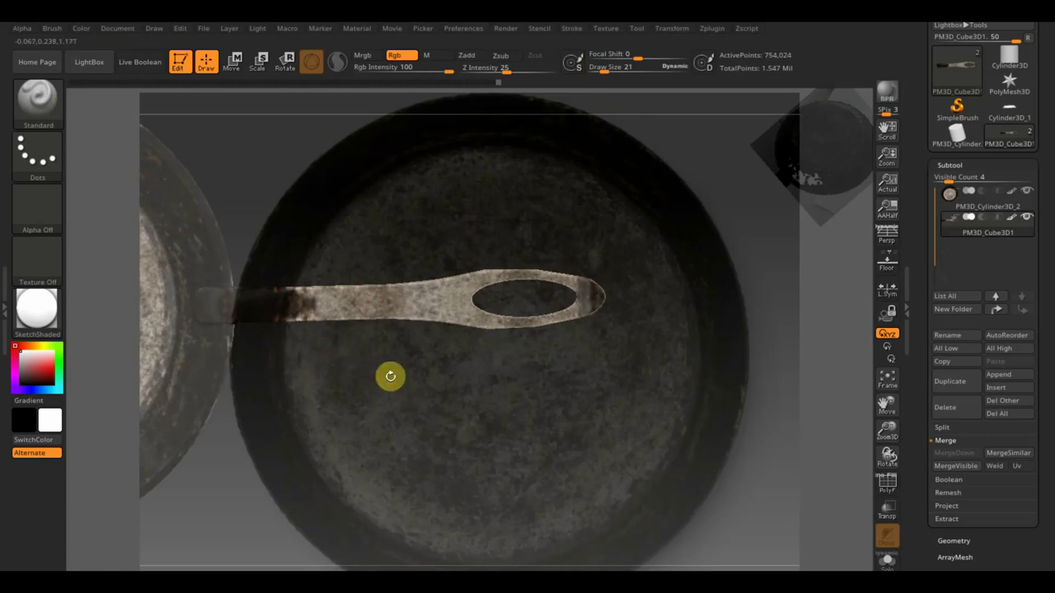
Step: Rotate the pan photo until its handle lies horizontal over the model's handle
{"action": "mouse_move", "coordinate": [390, 376]}
{"action": "left_mouse_down"}
{"action": "mouse_move", "coordinate": [450, 403]}
{"action": "mouse_move", "coordinate": [371, 338]}
{"action": "mouse_move", "coordinate": [370, 361]}
{"action": "mouse_move", "coordinate": [351, 302]}
{"action": "mouse_move", "coordinate": [405, 313]}
{"action": "mouse_move", "coordinate": [440, 407]}
{"action": "mouse_move", "coordinate": [437, 280]}
{"action": "mouse_move", "coordinate": [461, 168]}
{"action": "mouse_move", "coordinate": [516, 233]}
{"action": "left_mouse_up"}
{"action": "mouse_move", "coordinate": [508, 271]}
{"action": "left_mouse_down"}
{"action": "mouse_move", "coordinate": [536, 245]}
{"action": "mouse_move", "coordinate": [435, 254]}
{"action": "mouse_move", "coordinate": [470, 277]}
{"action": "left_mouse_up"}
{"action": "key", "text": "z"}
{"action": "key", "text": "shift"}
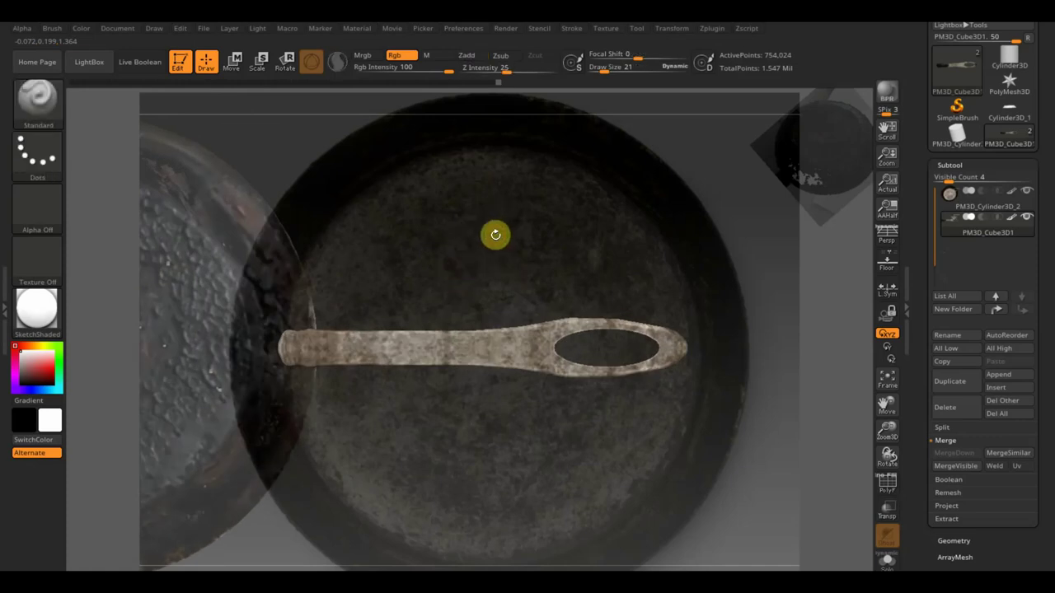
Step: Shrink the large pan photo and move the top-down photo toward the handle
{"action": "key", "text": "shift+z"}
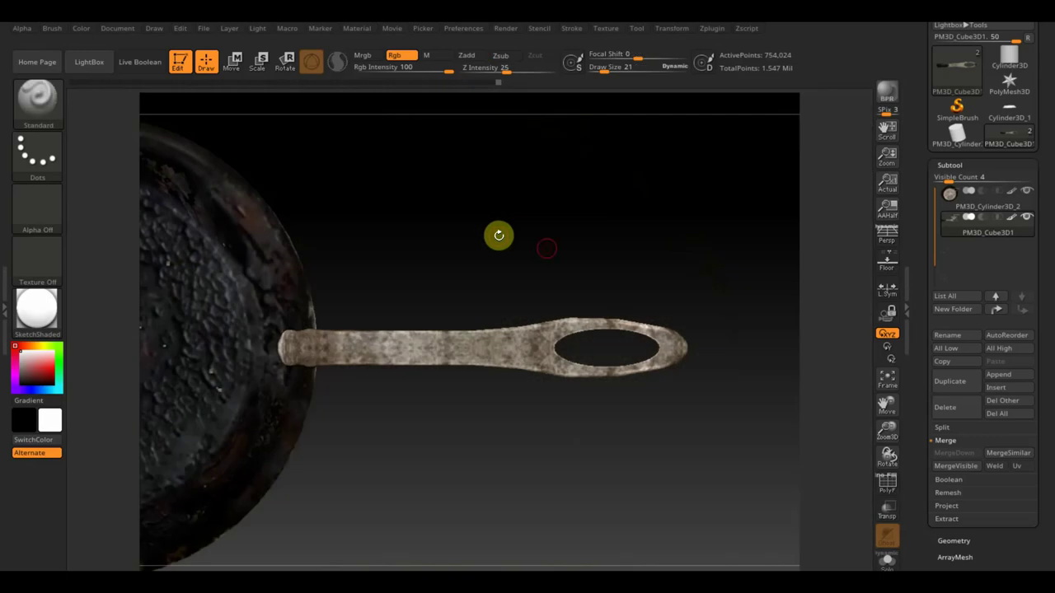
{"action": "key", "text": "shift+z"}
{"action": "key", "text": "z"}
{"action": "key", "text": "z"}
{"action": "mouse_move", "coordinate": [750, 246]}
{"action": "left_mouse_down"}
{"action": "mouse_move", "coordinate": [619, 226]}
{"action": "mouse_move", "coordinate": [582, 266]}
{"action": "mouse_move", "coordinate": [821, 354]}
{"action": "left_mouse_up"}
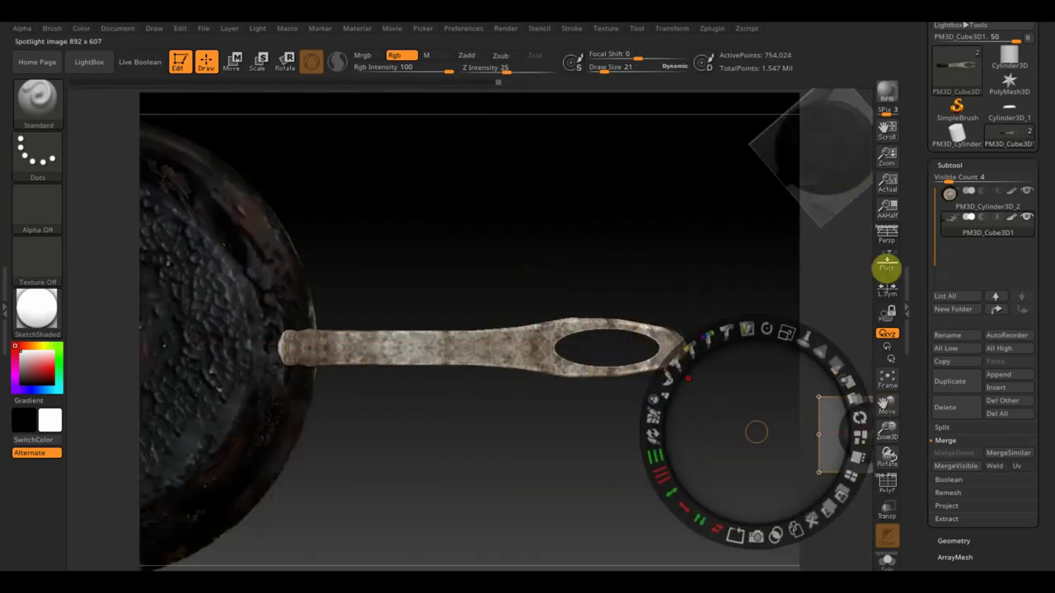
{"action": "left_click", "coordinate": [829, 127]}
{"action": "left_click_drag", "start_coordinate": [819, 160], "coordinate": [518, 283]}
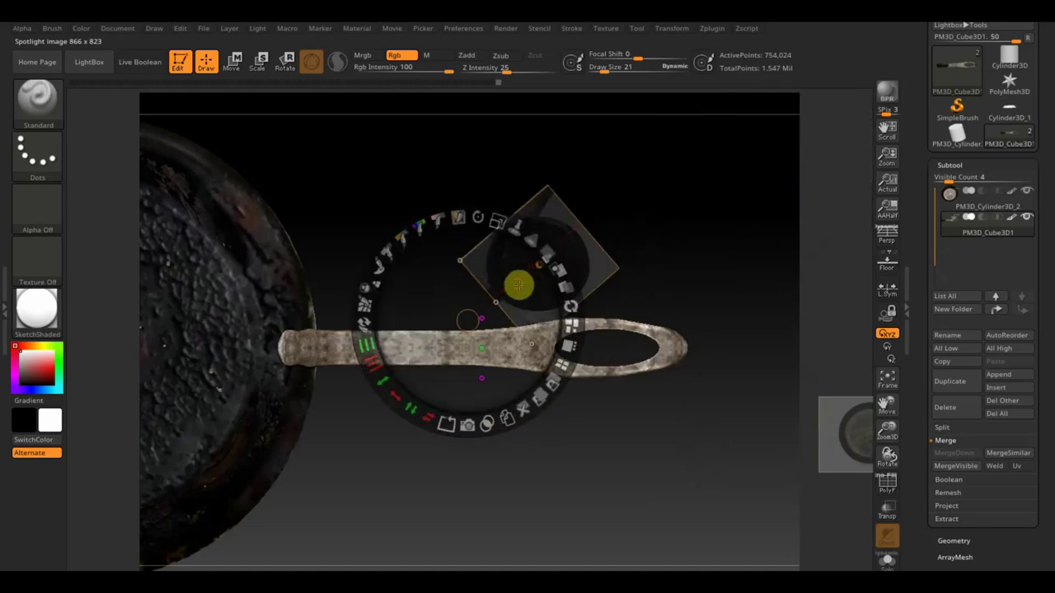
Step: Enlarge, rotate and place the top-down pan photo over the handle
{"action": "mouse_move", "coordinate": [493, 219]}
{"action": "left_mouse_down"}
{"action": "mouse_move", "coordinate": [655, 322]}
{"action": "mouse_move", "coordinate": [431, 329]}
{"action": "left_mouse_up"}
{"action": "left_click", "coordinate": [561, 213]}
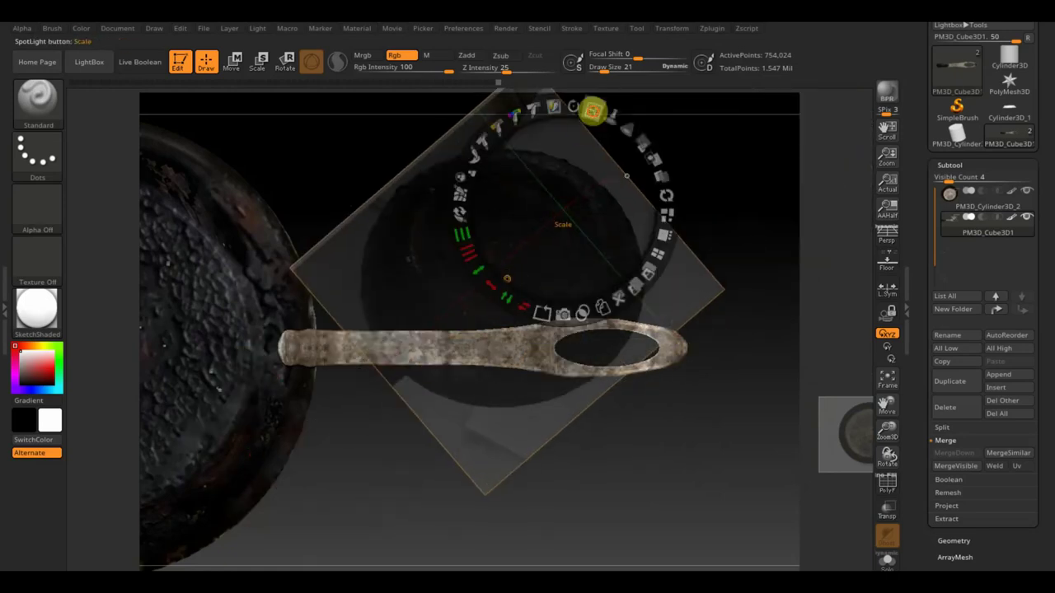
{"action": "left_click_drag", "start_coordinate": [639, 142], "coordinate": [630, 151]}
{"action": "left_click", "coordinate": [575, 236]}
{"action": "left_click_drag", "start_coordinate": [575, 236], "coordinate": [580, 311]}
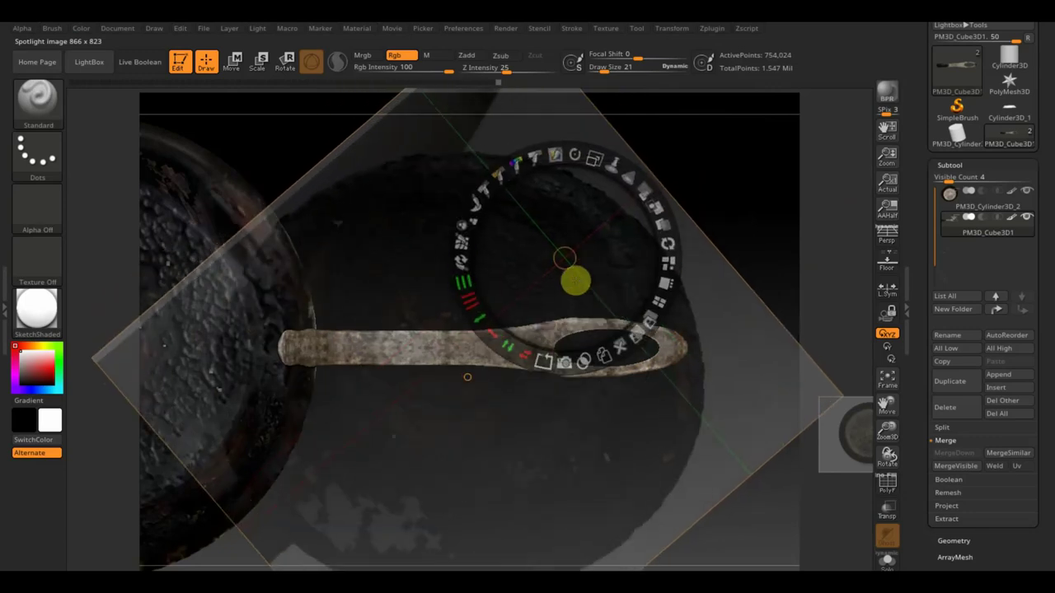
{"action": "key", "text": "z"}
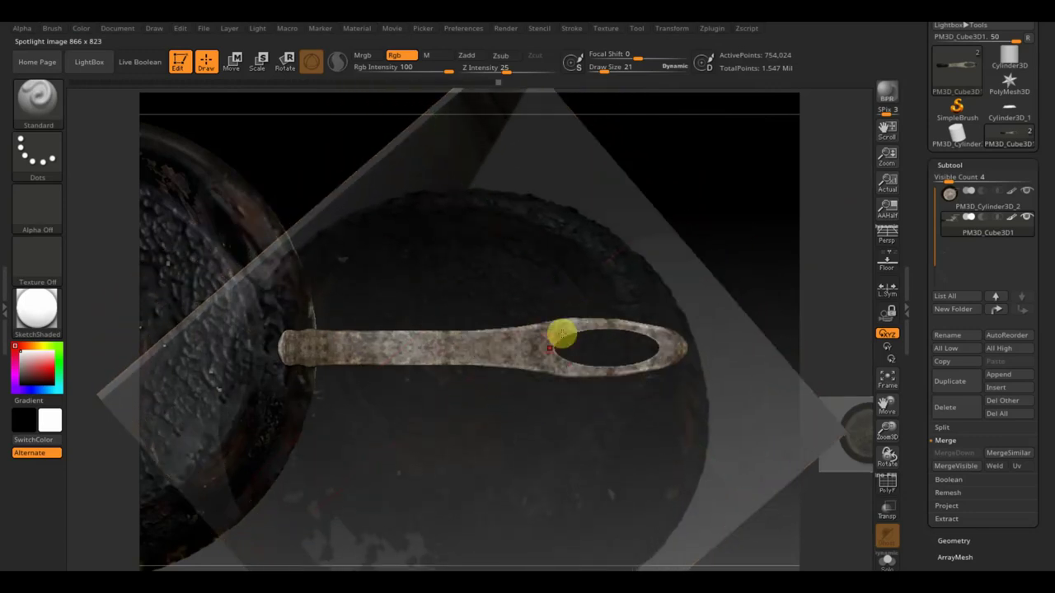
Step: Paint dark iron texture along the handle shaft near the oval hole
{"action": "mouse_move", "coordinate": [527, 341]}
{"action": "left_mouse_down"}
{"action": "mouse_move", "coordinate": [471, 344]}
{"action": "mouse_move", "coordinate": [541, 326]}
{"action": "left_mouse_up"}
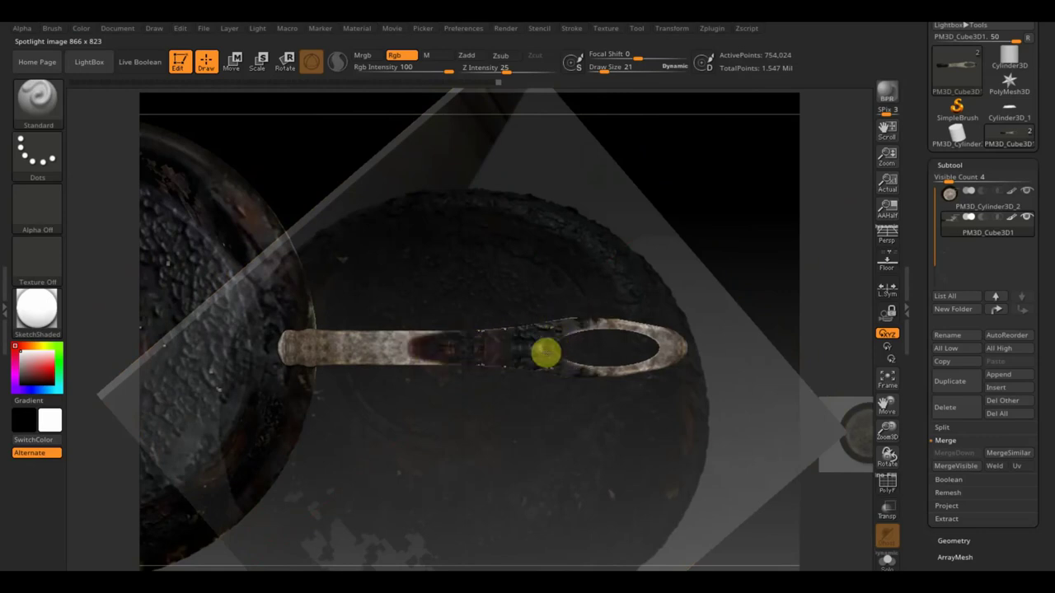
{"action": "mouse_move", "coordinate": [438, 343]}
{"action": "left_mouse_down"}
{"action": "mouse_move", "coordinate": [285, 337]}
{"action": "mouse_move", "coordinate": [489, 334]}
{"action": "mouse_move", "coordinate": [447, 359]}
{"action": "left_mouse_up"}
{"action": "mouse_move", "coordinate": [433, 408]}
{"action": "left_mouse_down"}
{"action": "mouse_move", "coordinate": [431, 421]}
{"action": "mouse_move", "coordinate": [486, 417]}
{"action": "left_mouse_up"}
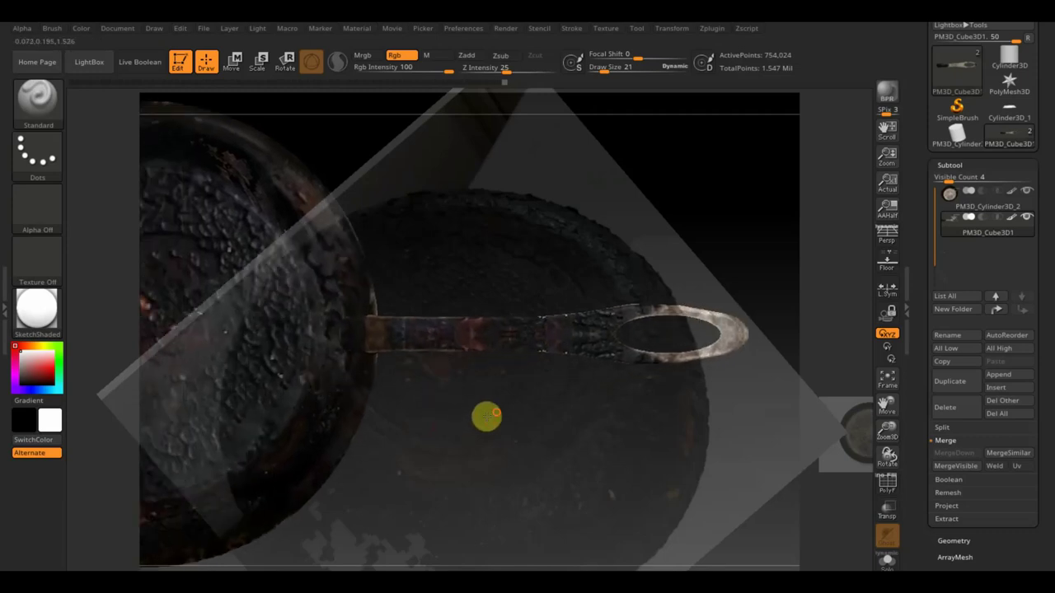
Step: Inspect the handle and tint it faintly with brush size 182 and paint strength 3
{"action": "mouse_move", "coordinate": [434, 370]}
{"action": "left_mouse_down"}
{"action": "mouse_move", "coordinate": [537, 431]}
{"action": "mouse_move", "coordinate": [486, 372]}
{"action": "left_mouse_up"}
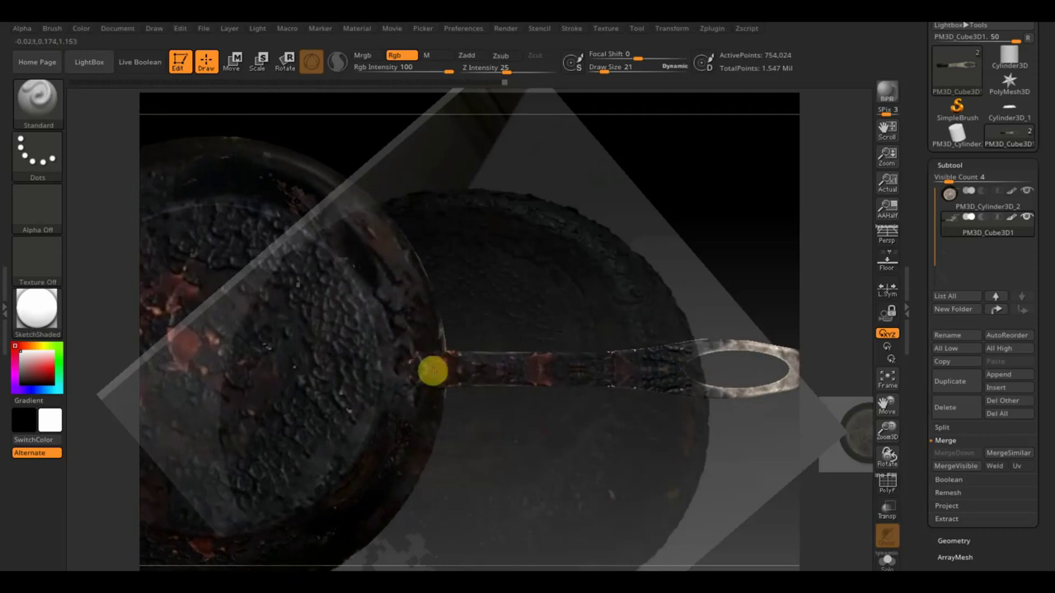
{"action": "left_click_drag", "start_coordinate": [557, 402], "coordinate": [407, 396]}
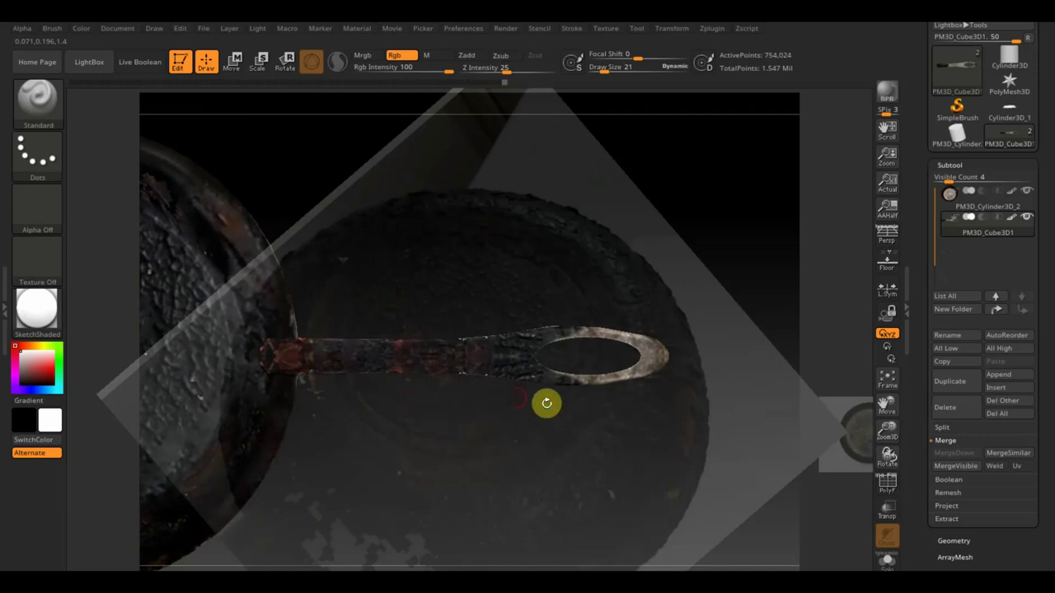
{"action": "mouse_move", "coordinate": [617, 358]}
{"action": "left_mouse_down"}
{"action": "mouse_move", "coordinate": [549, 402]}
{"action": "mouse_move", "coordinate": [548, 525]}
{"action": "left_mouse_up"}
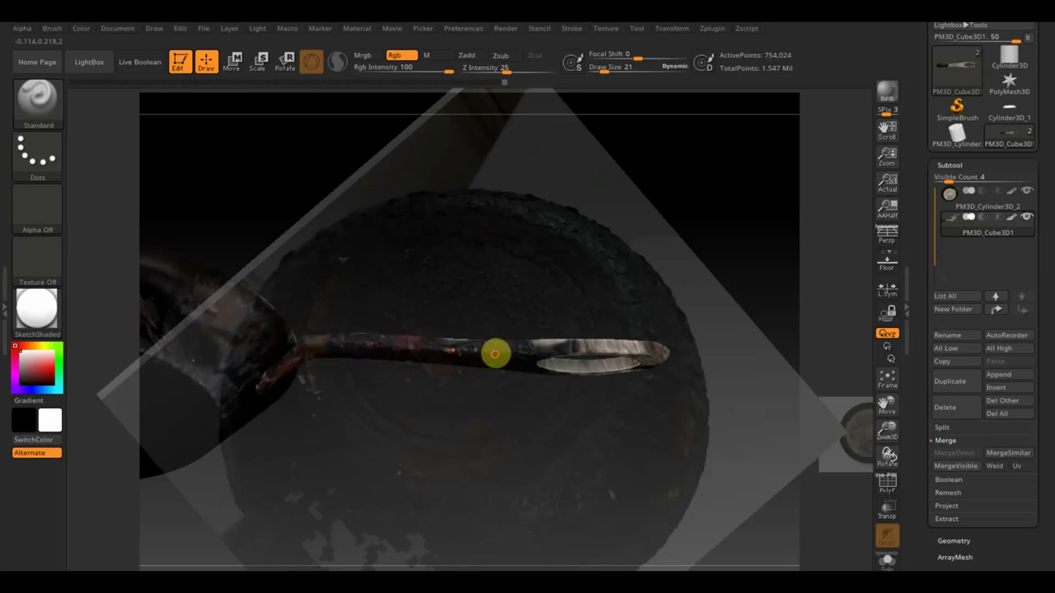
{"action": "mouse_move", "coordinate": [494, 355]}
{"action": "left_mouse_down"}
{"action": "mouse_move", "coordinate": [473, 438]}
{"action": "mouse_move", "coordinate": [473, 501]}
{"action": "mouse_move", "coordinate": [481, 487]}
{"action": "left_mouse_up"}
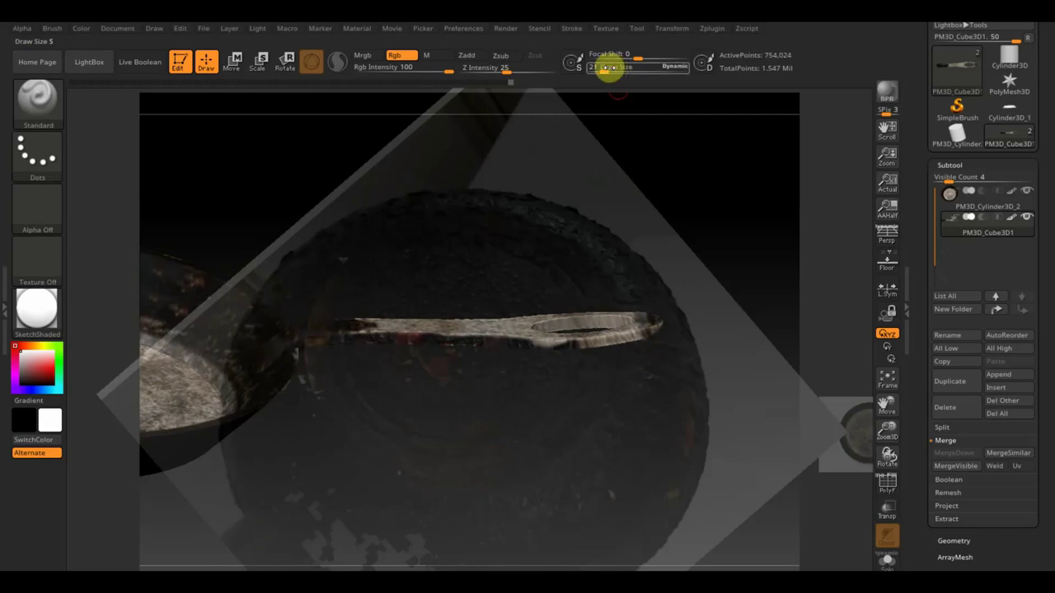
{"action": "left_click_drag", "start_coordinate": [607, 69], "coordinate": [630, 71]}
{"action": "left_click_drag", "start_coordinate": [587, 233], "coordinate": [603, 381]}
{"action": "left_click", "coordinate": [417, 62]}
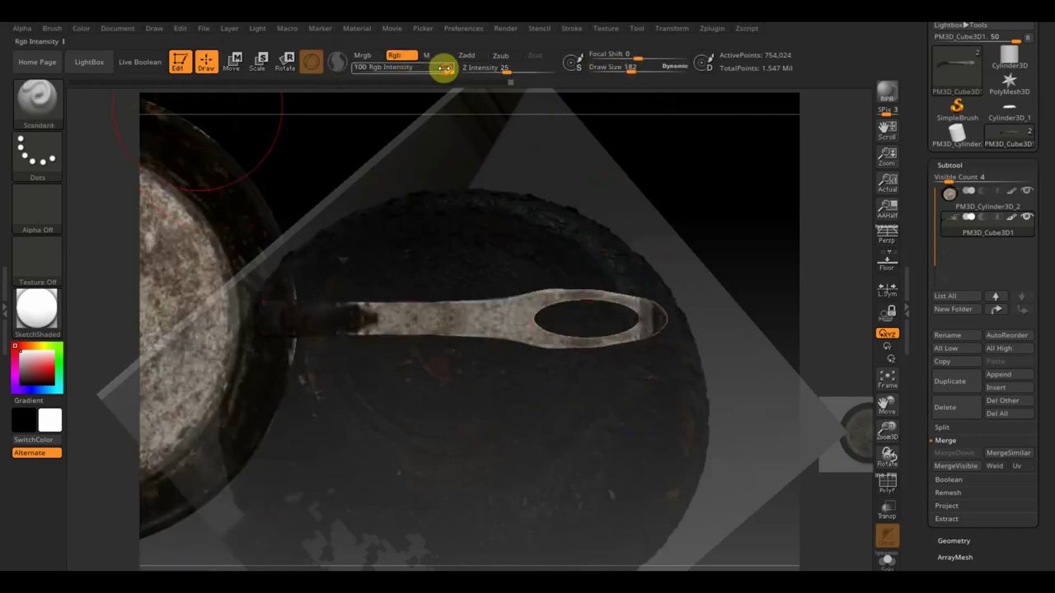
{"action": "left_click_drag", "start_coordinate": [444, 67], "coordinate": [367, 78]}
{"action": "mouse_move", "coordinate": [462, 329]}
{"action": "left_mouse_down"}
{"action": "mouse_move", "coordinate": [513, 341]}
{"action": "mouse_move", "coordinate": [499, 313]}
{"action": "mouse_move", "coordinate": [508, 313]}
{"action": "mouse_move", "coordinate": [485, 325]}
{"action": "left_mouse_up"}
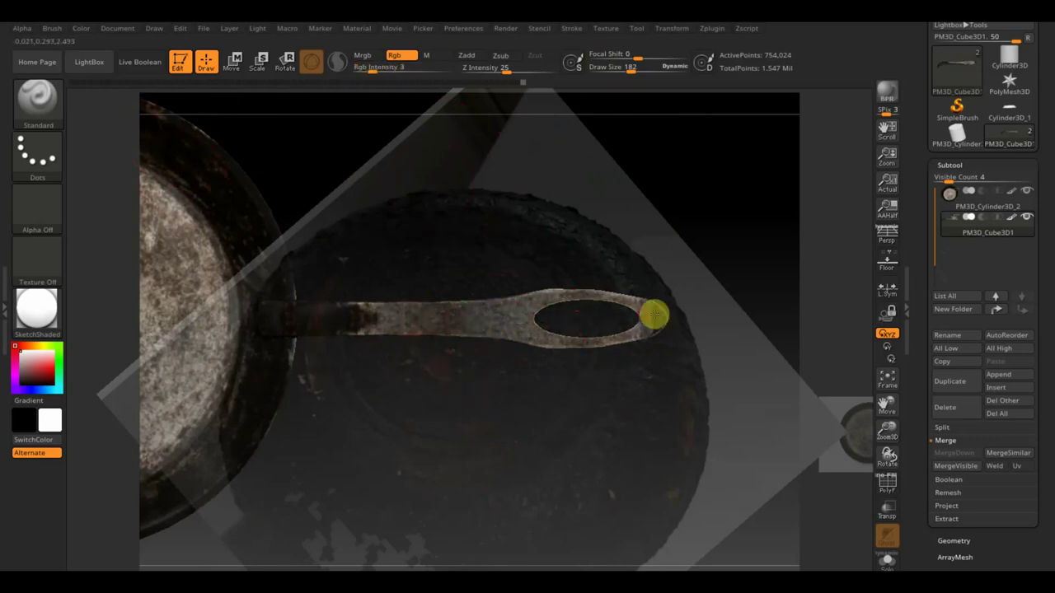
Step: Orbit to a top-down view of the pan and move it to the canvas centre
{"action": "mouse_move", "coordinate": [654, 310]}
{"action": "right_mouse_down"}
{"action": "mouse_move", "coordinate": [337, 324]}
{"action": "mouse_move", "coordinate": [469, 338]}
{"action": "right_mouse_up"}
{"action": "mouse_move", "coordinate": [515, 421]}
{"action": "right_mouse_down"}
{"action": "mouse_move", "coordinate": [495, 412]}
{"action": "mouse_move", "coordinate": [426, 420]}
{"action": "right_mouse_up"}
{"action": "mouse_move", "coordinate": [454, 383]}
{"action": "right_mouse_down"}
{"action": "mouse_move", "coordinate": [483, 419]}
{"action": "mouse_move", "coordinate": [544, 440]}
{"action": "right_mouse_up"}
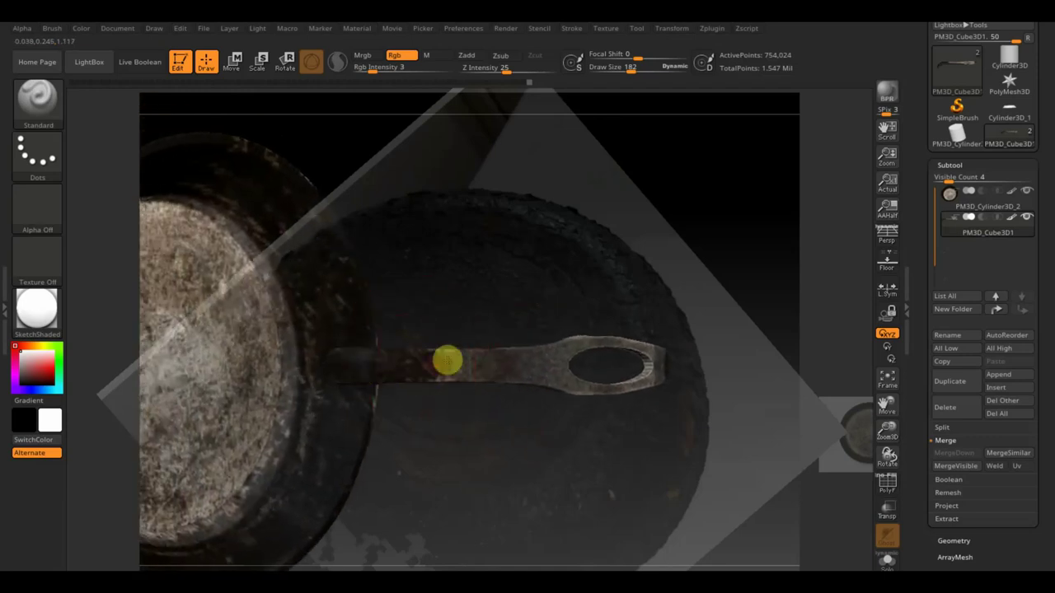
{"action": "mouse_move", "coordinate": [538, 360]}
{"action": "right_mouse_down"}
{"action": "mouse_move", "coordinate": [642, 351]}
{"action": "mouse_move", "coordinate": [557, 361]}
{"action": "mouse_move", "coordinate": [541, 308]}
{"action": "mouse_move", "coordinate": [516, 470]}
{"action": "mouse_move", "coordinate": [526, 541]}
{"action": "mouse_move", "coordinate": [544, 308]}
{"action": "mouse_move", "coordinate": [522, 440]}
{"action": "mouse_move", "coordinate": [544, 377]}
{"action": "right_mouse_up"}
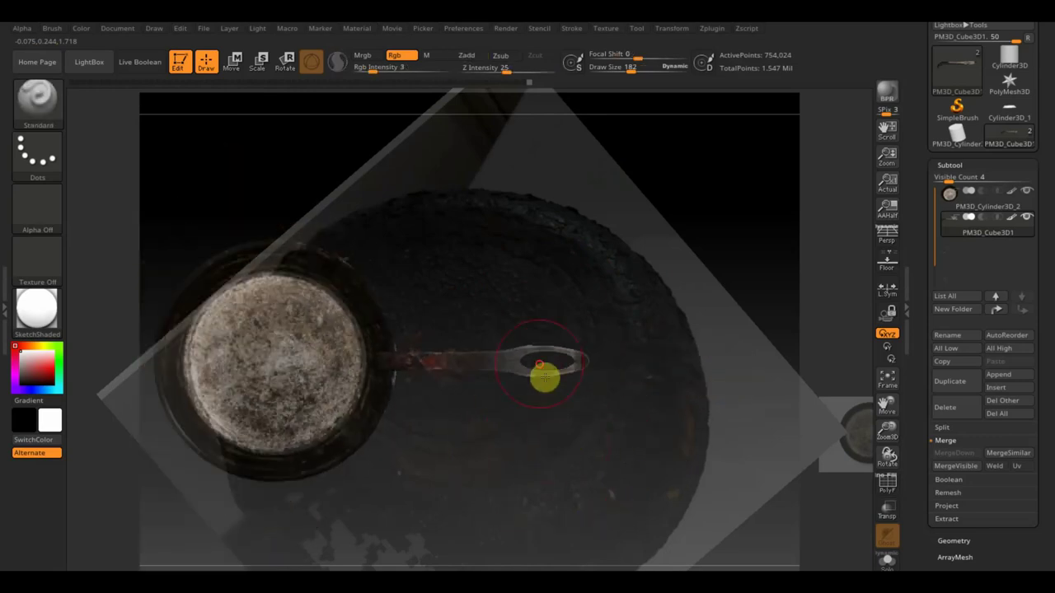
{"action": "right_click_drag", "start_coordinate": [445, 398], "coordinate": [454, 473]}
{"action": "mouse_move", "coordinate": [502, 438]}
{"action": "right_mouse_down"}
{"action": "mouse_move", "coordinate": [551, 418]}
{"action": "mouse_move", "coordinate": [556, 271]}
{"action": "mouse_move", "coordinate": [544, 234]}
{"action": "mouse_move", "coordinate": [540, 302]}
{"action": "mouse_move", "coordinate": [502, 177]}
{"action": "mouse_move", "coordinate": [476, 156]}
{"action": "mouse_move", "coordinate": [513, 219]}
{"action": "mouse_move", "coordinate": [541, 365]}
{"action": "mouse_move", "coordinate": [517, 371]}
{"action": "right_mouse_up"}
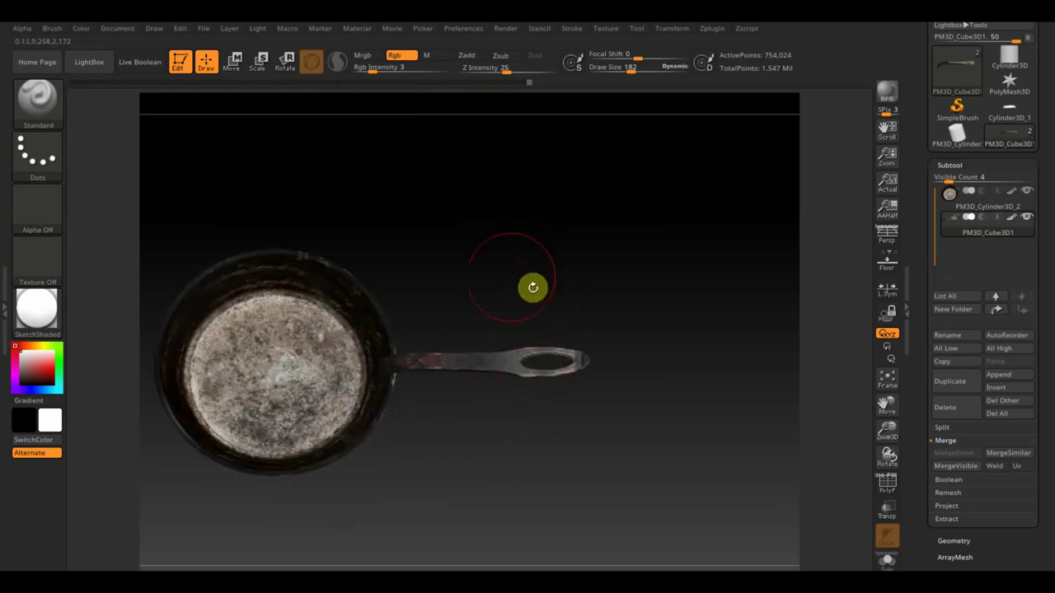
{"action": "right_click_drag", "start_coordinate": [473, 256], "coordinate": [632, 238], "text": "alt"}
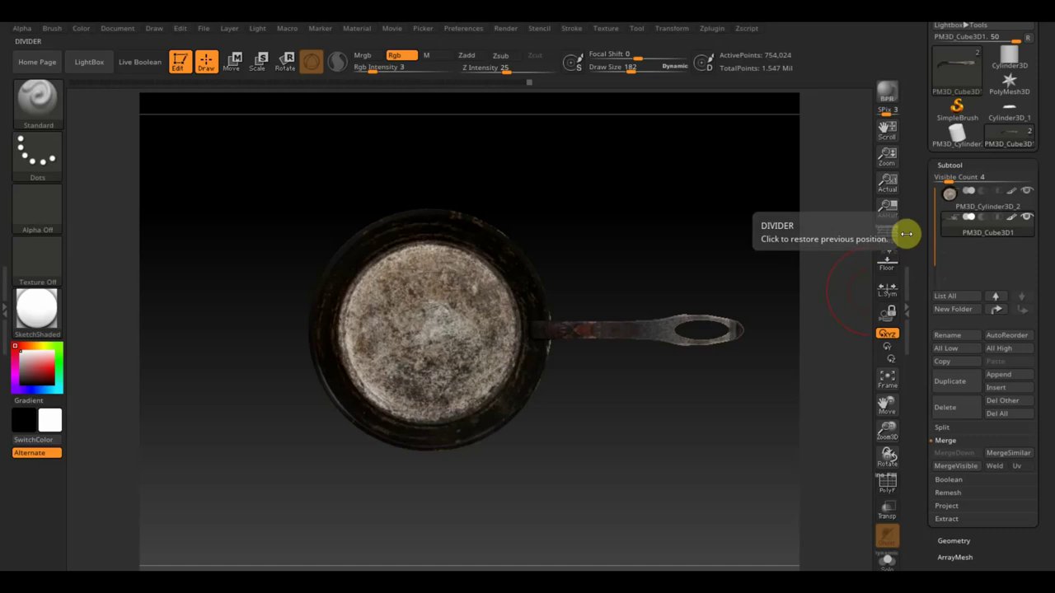
Step: Append a Cube3D as a new subtool
{"action": "left_click", "coordinate": [1013, 380]}
{"action": "left_click", "coordinate": [577, 383]}
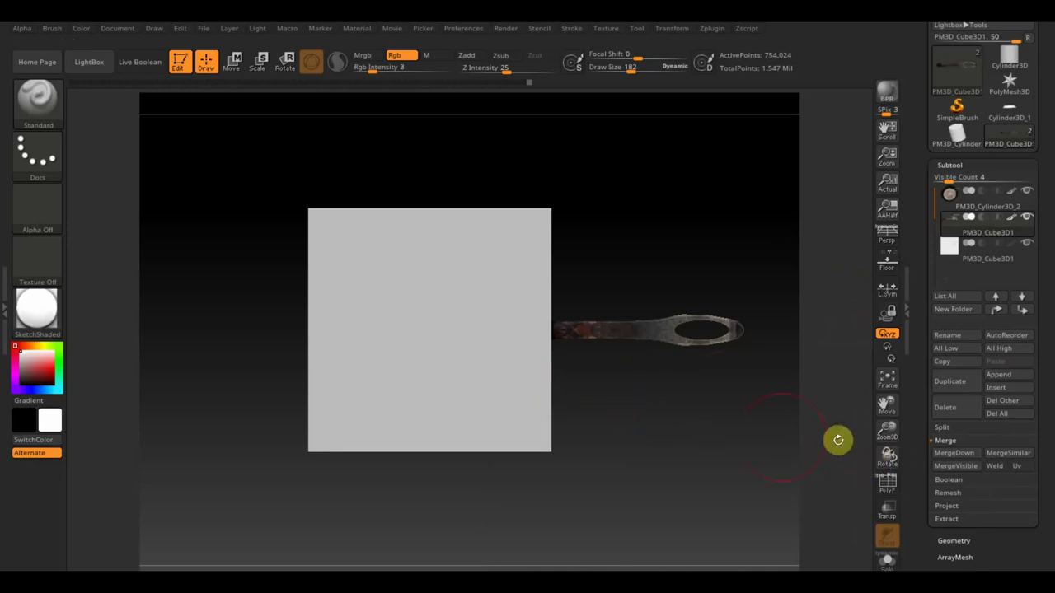
{"action": "left_click_drag", "start_coordinate": [721, 445], "coordinate": [724, 284]}
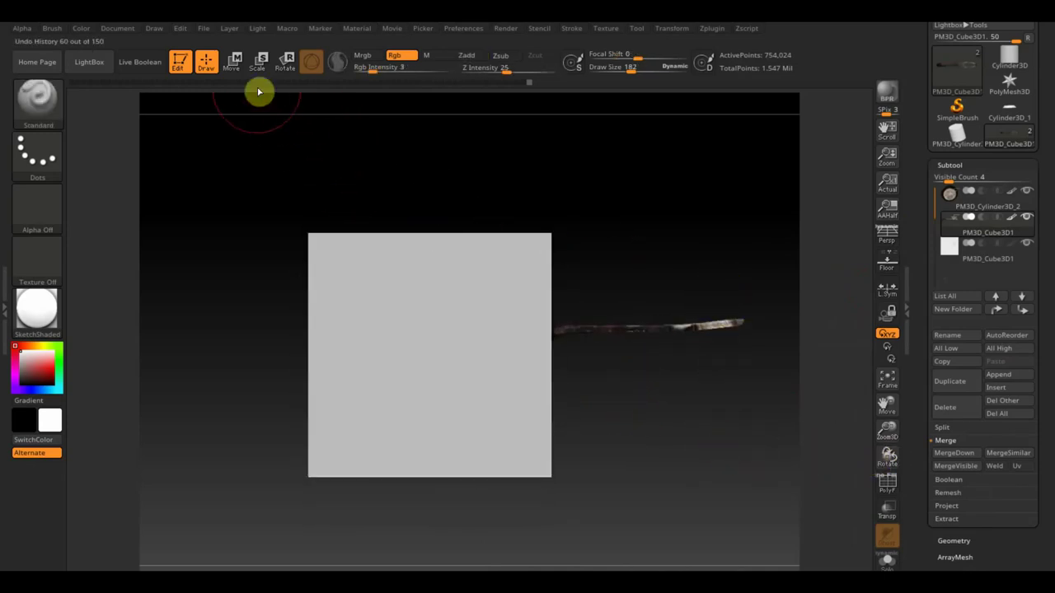
Step: Select the cube and squash it along Y into a thin flat slab
{"action": "left_click", "coordinate": [232, 62]}
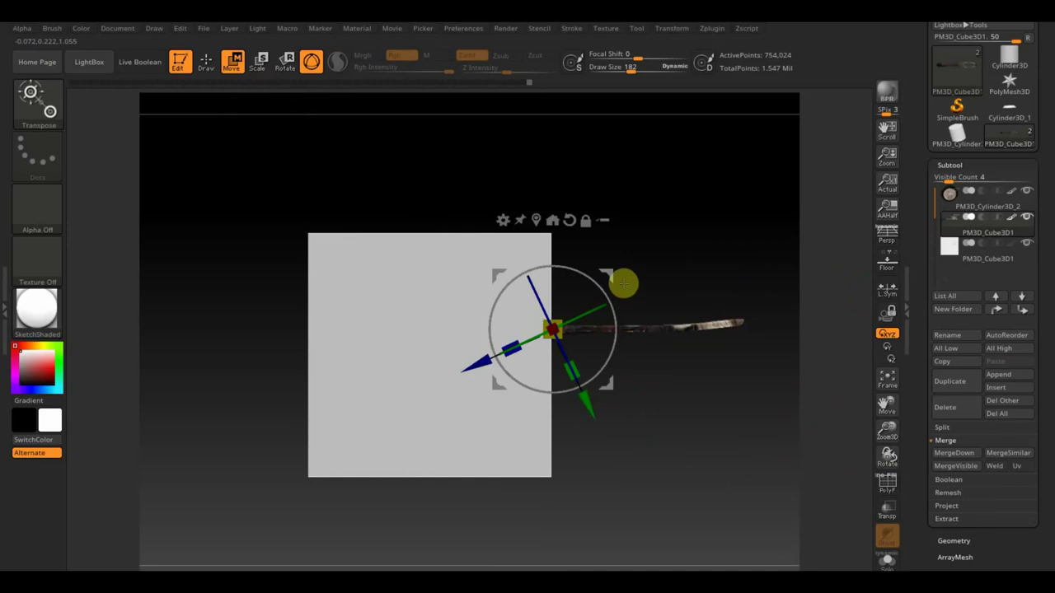
{"action": "left_click_drag", "start_coordinate": [623, 283], "coordinate": [504, 269], "text": "alt"}
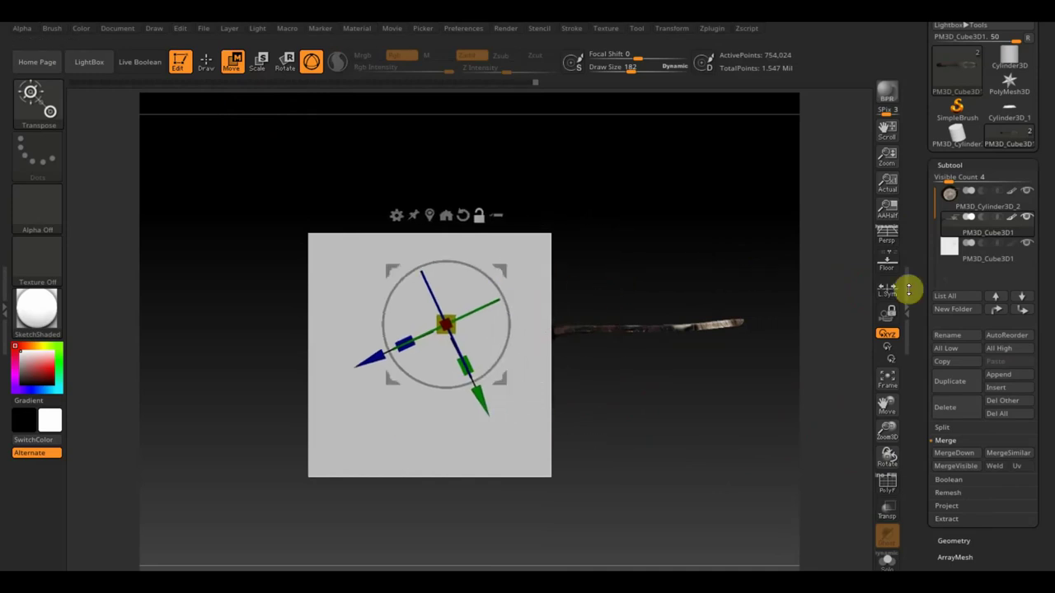
{"action": "left_click", "coordinate": [954, 243]}
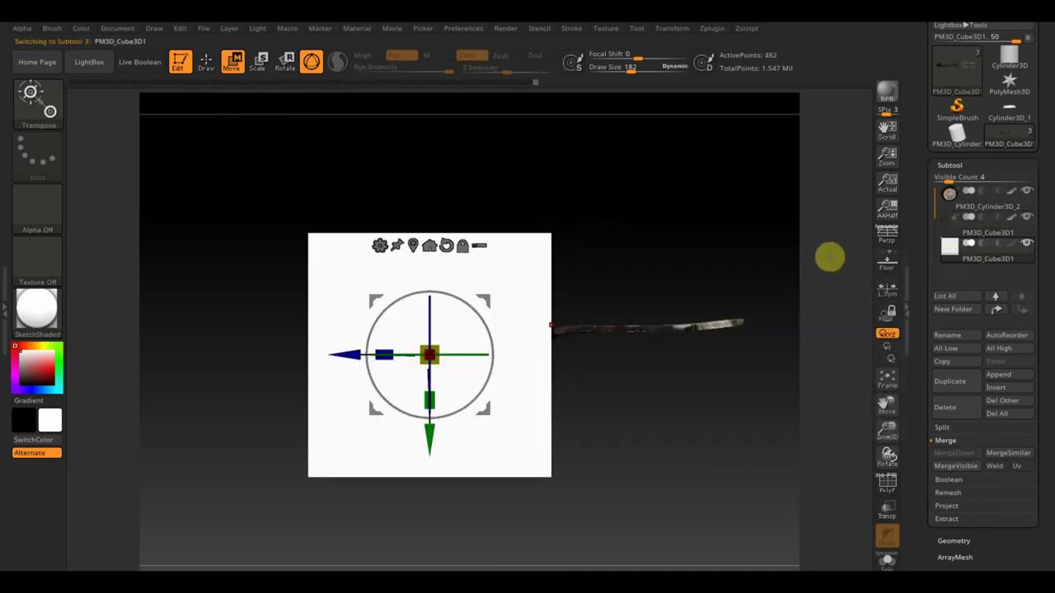
{"action": "left_click_drag", "start_coordinate": [430, 401], "coordinate": [439, 248]}
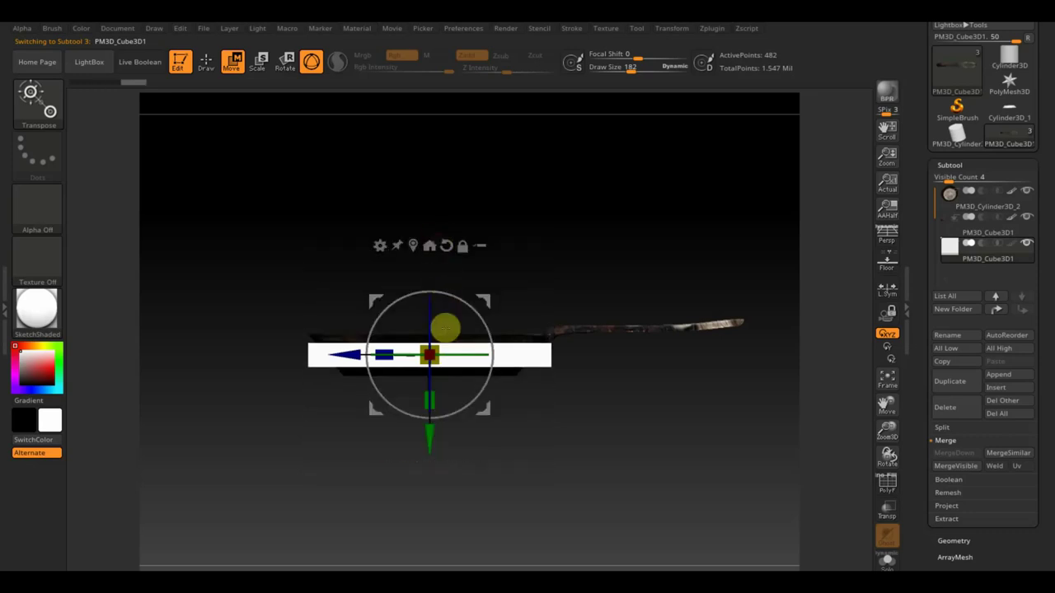
{"action": "left_click_drag", "start_coordinate": [432, 401], "coordinate": [428, 347]}
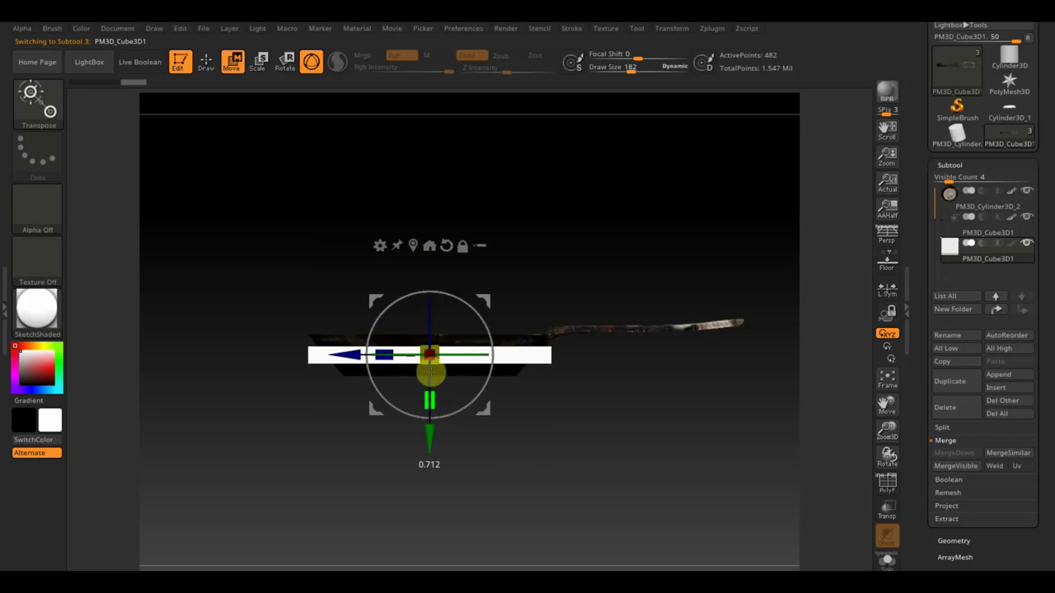
{"action": "left_click_drag", "start_coordinate": [640, 366], "coordinate": [671, 487]}
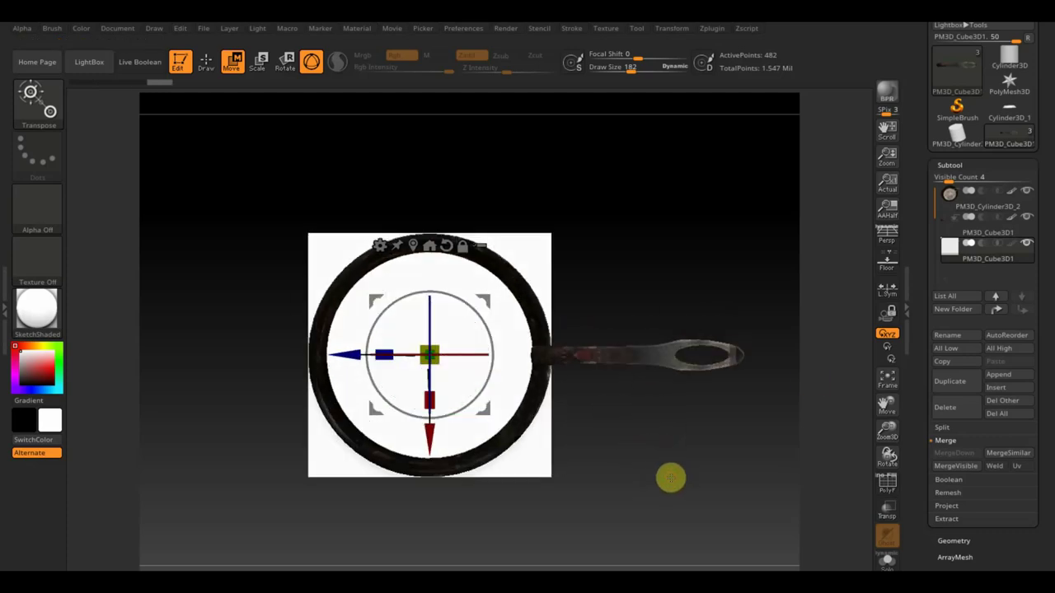
{"action": "left_click", "coordinate": [953, 544]}
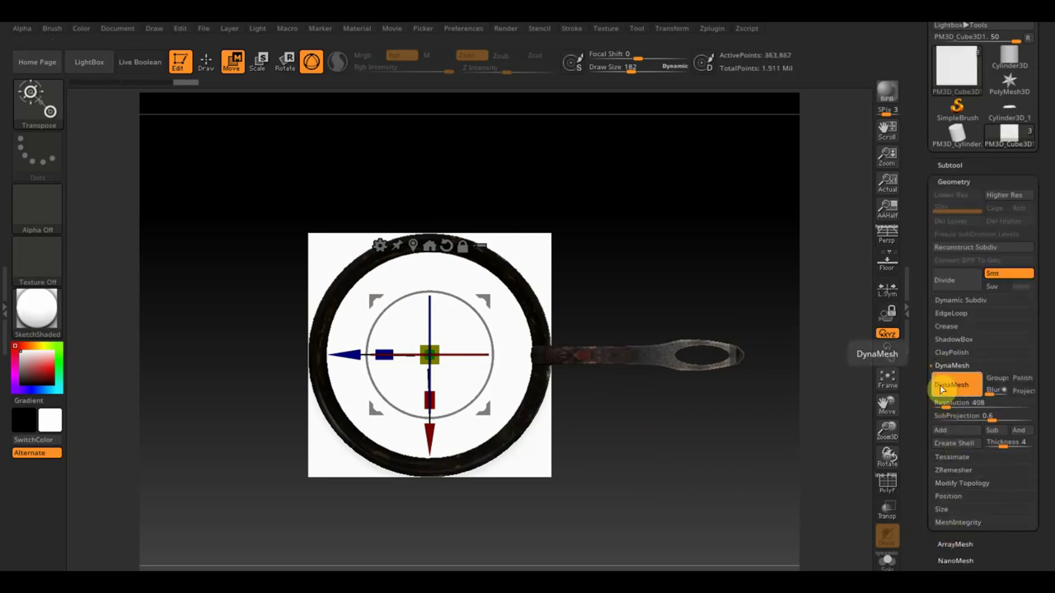
Step: DynaMesh the slab, then import the fried-egg screenshot as a texture
{"action": "left_click", "coordinate": [964, 389]}
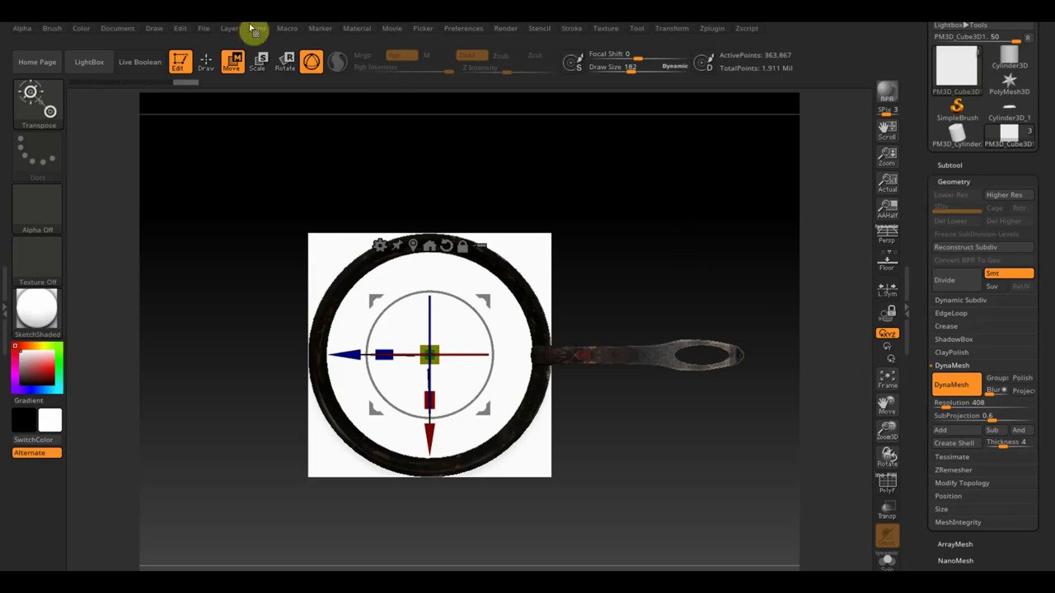
{"action": "left_click", "coordinate": [206, 62]}
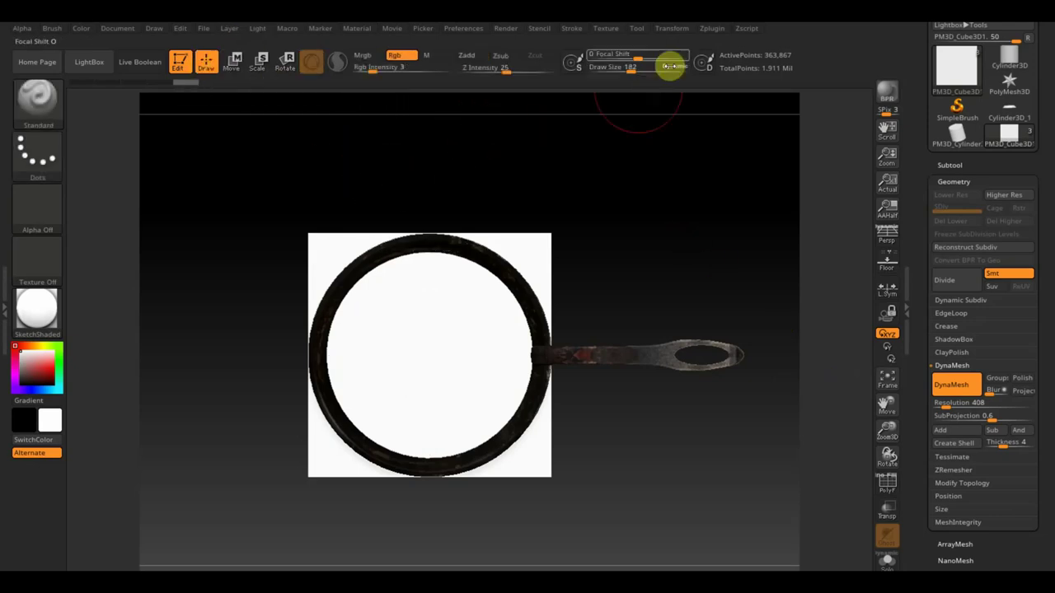
{"action": "left_click", "coordinate": [676, 30]}
{"action": "left_click", "coordinate": [622, 30]}
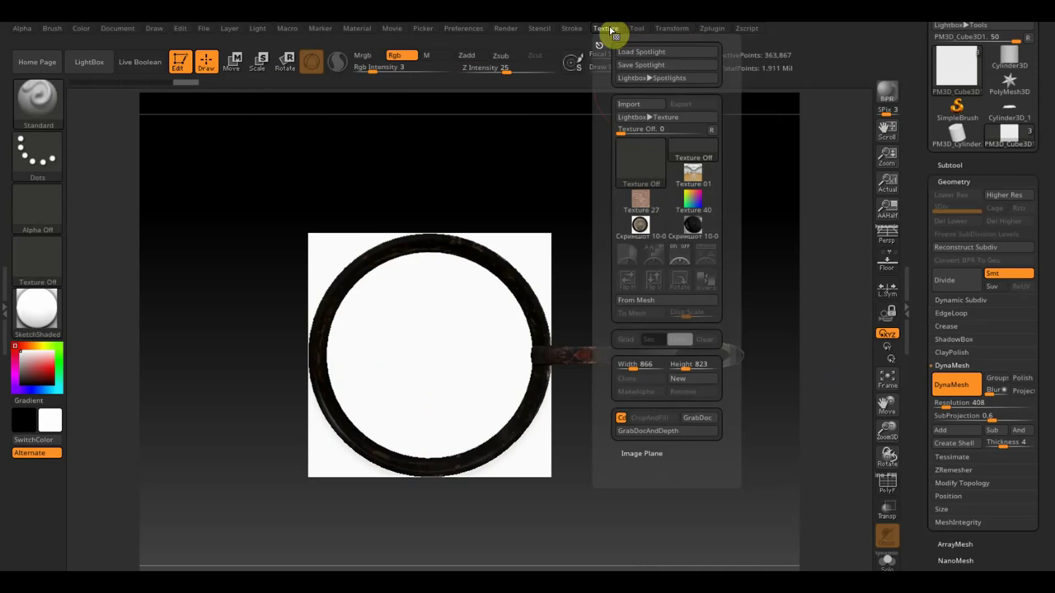
{"action": "left_click", "coordinate": [635, 109]}
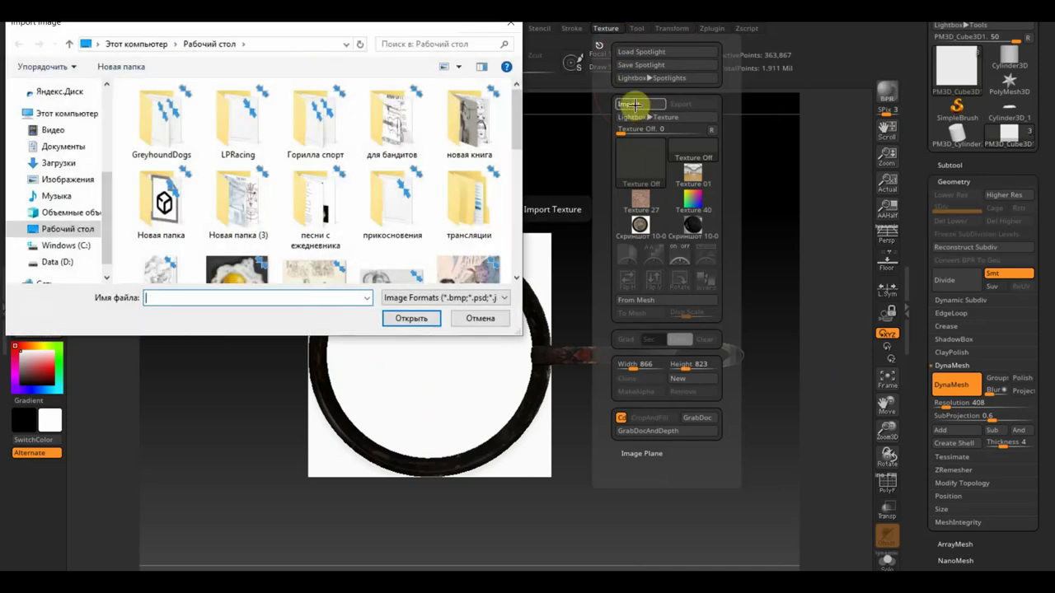
{"action": "scroll", "coordinate": [338, 231], "scroll_direction": "down", "scroll_amount": 5}
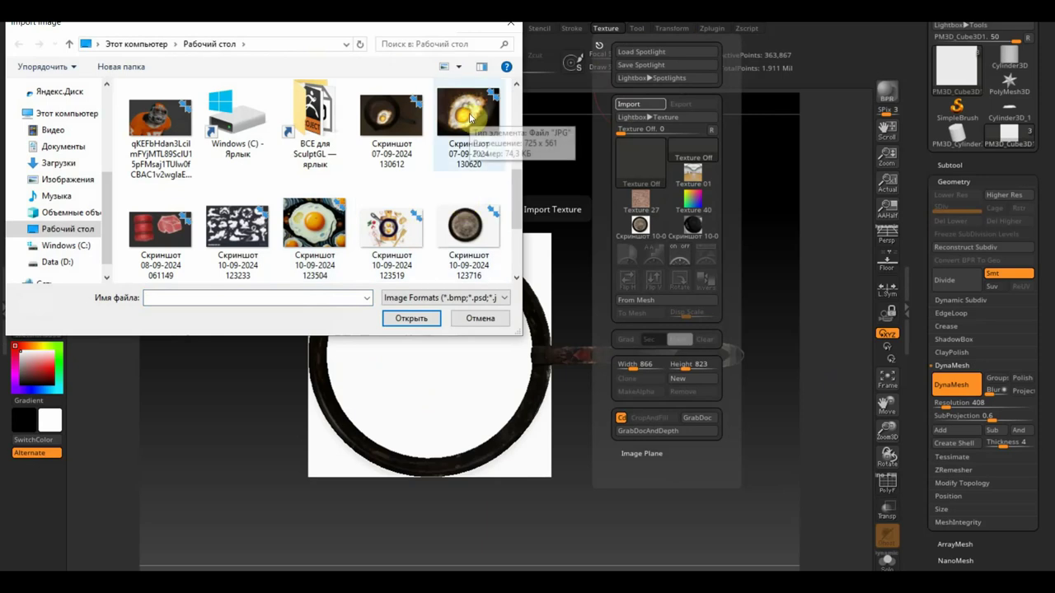
{"action": "left_click", "coordinate": [467, 122]}
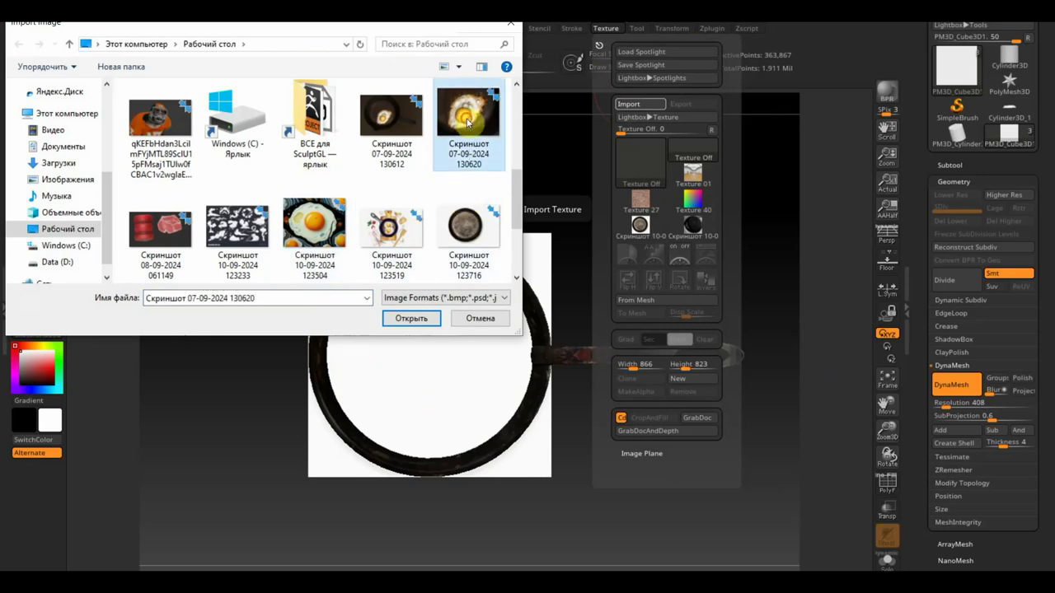
{"action": "left_click", "coordinate": [411, 318]}
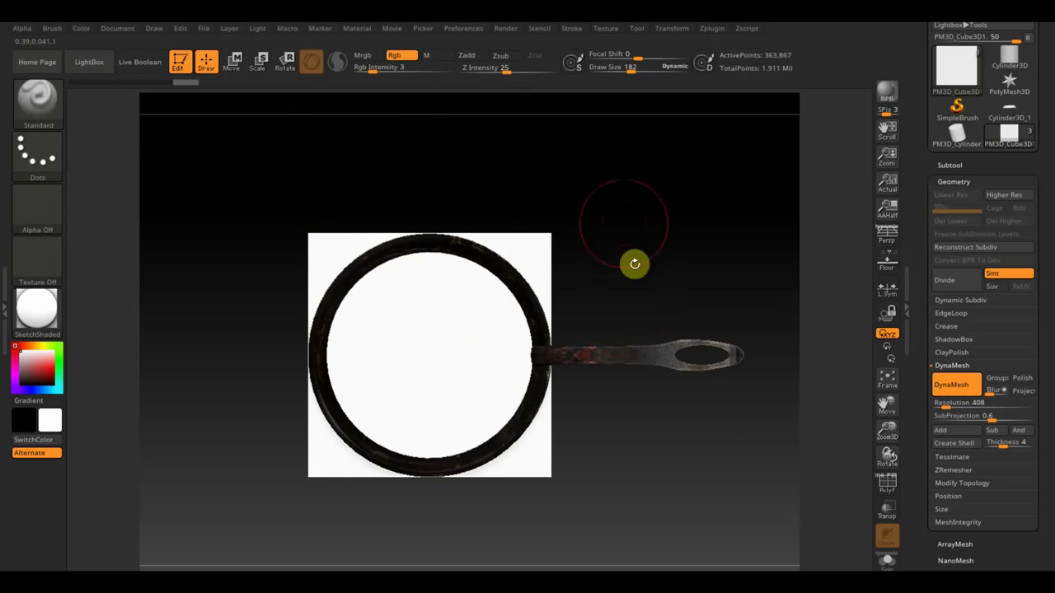
Step: Make the fried-egg photo the active texture and add it to Spotlight
{"action": "left_click", "coordinate": [608, 29]}
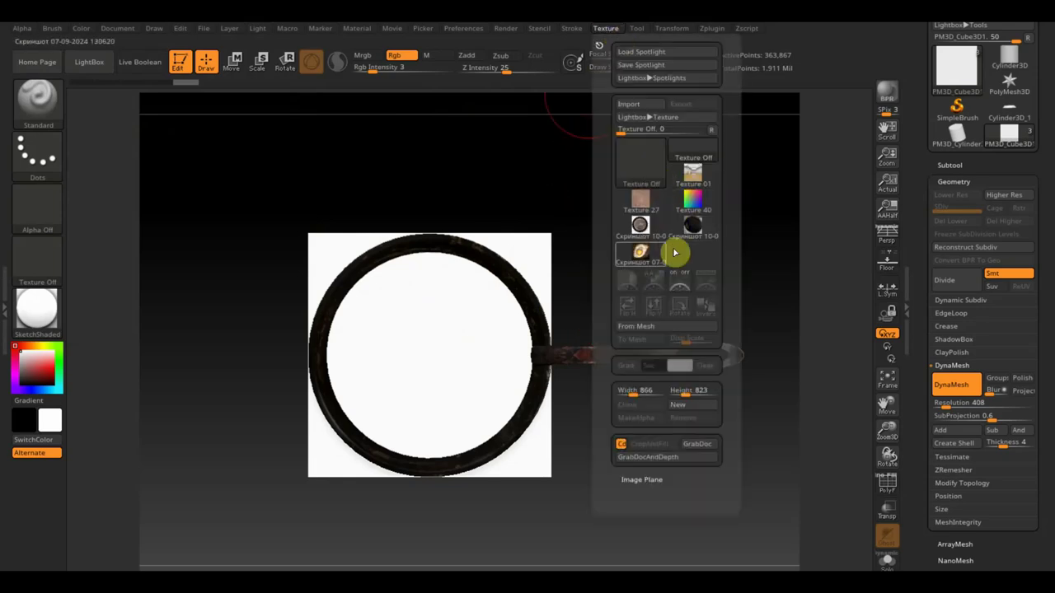
{"action": "left_click", "coordinate": [640, 251]}
{"action": "left_click", "coordinate": [717, 281]}
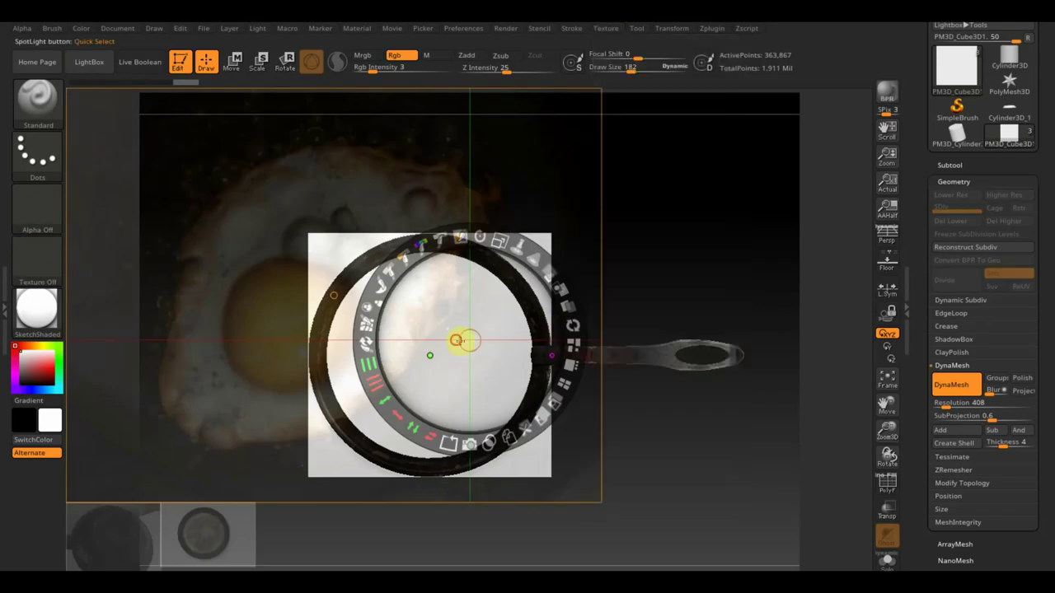
Step: Shrink the egg photo into the pan and trace the egg-white outline as a mask
{"action": "left_click_drag", "start_coordinate": [461, 337], "coordinate": [557, 395]}
{"action": "left_click_drag", "start_coordinate": [597, 293], "coordinate": [511, 303]}
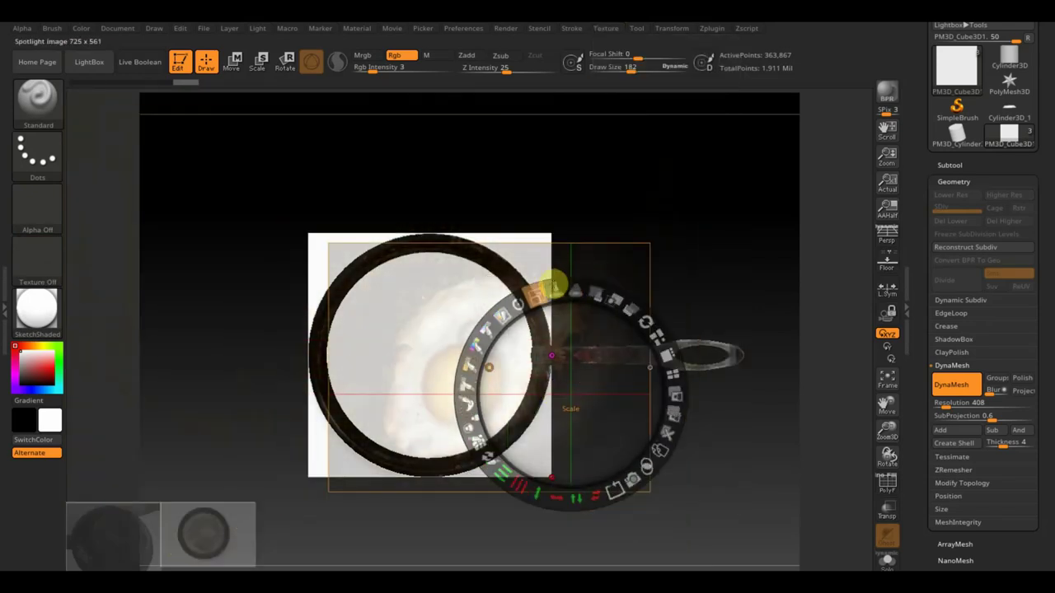
{"action": "left_click_drag", "start_coordinate": [536, 380], "coordinate": [522, 396]}
{"action": "key", "text": "shift+z"}
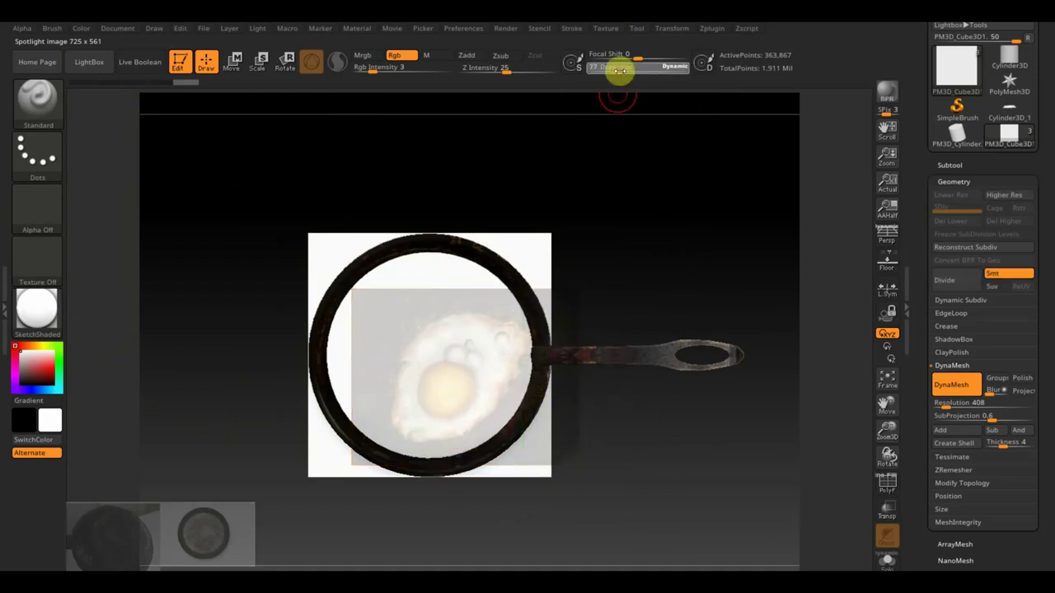
{"action": "key", "text": "ctrl"}
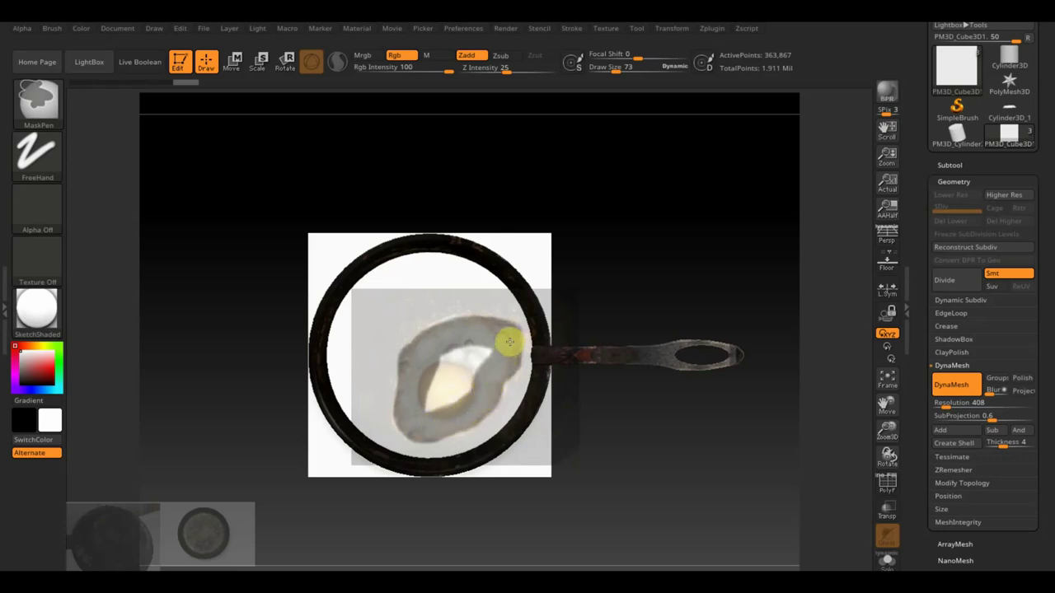
{"action": "left_click_drag", "start_coordinate": [510, 341], "coordinate": [459, 383]}
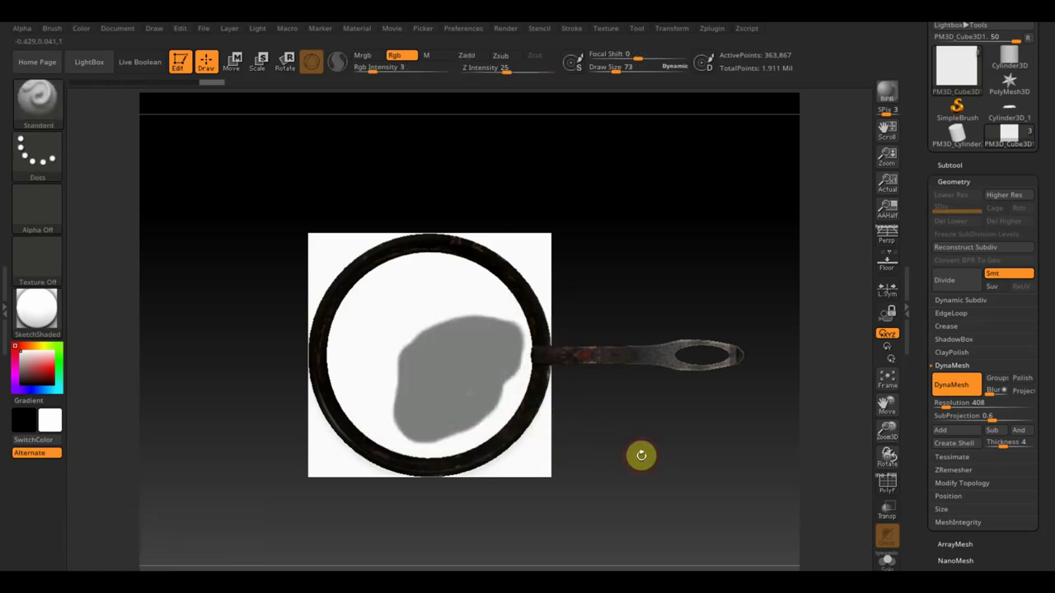
Step: Reduce the brush to size 62 and carve a small curved notch into the egg mask
{"action": "left_click", "coordinate": [600, 455]}
{"action": "left_click_drag", "start_coordinate": [621, 67], "coordinate": [595, 70]}
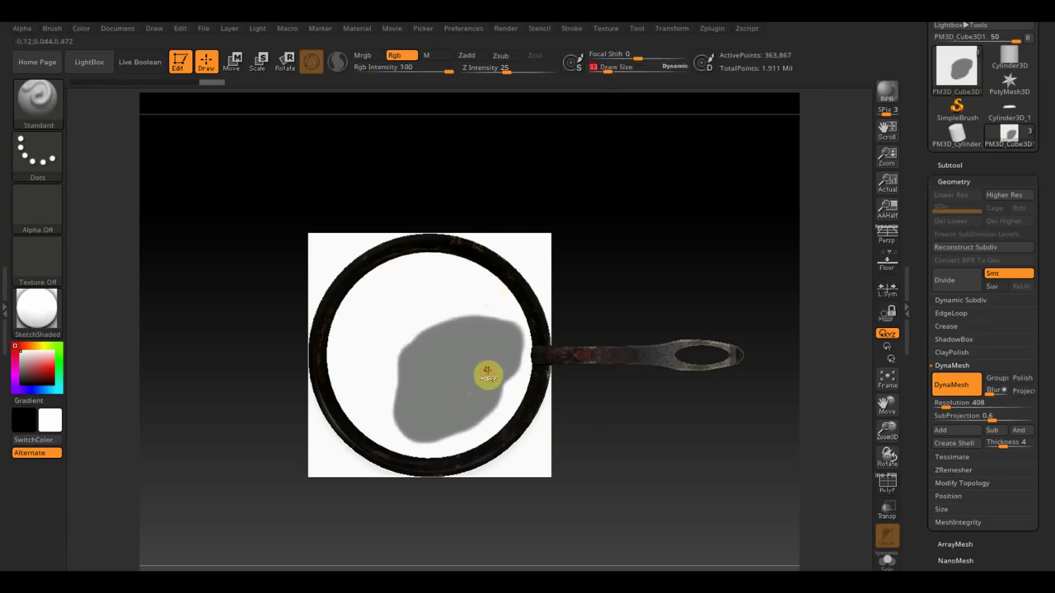
{"action": "key", "text": "ctrl"}
{"action": "left_click_drag", "start_coordinate": [501, 355], "coordinate": [478, 397], "text": "ctrl"}
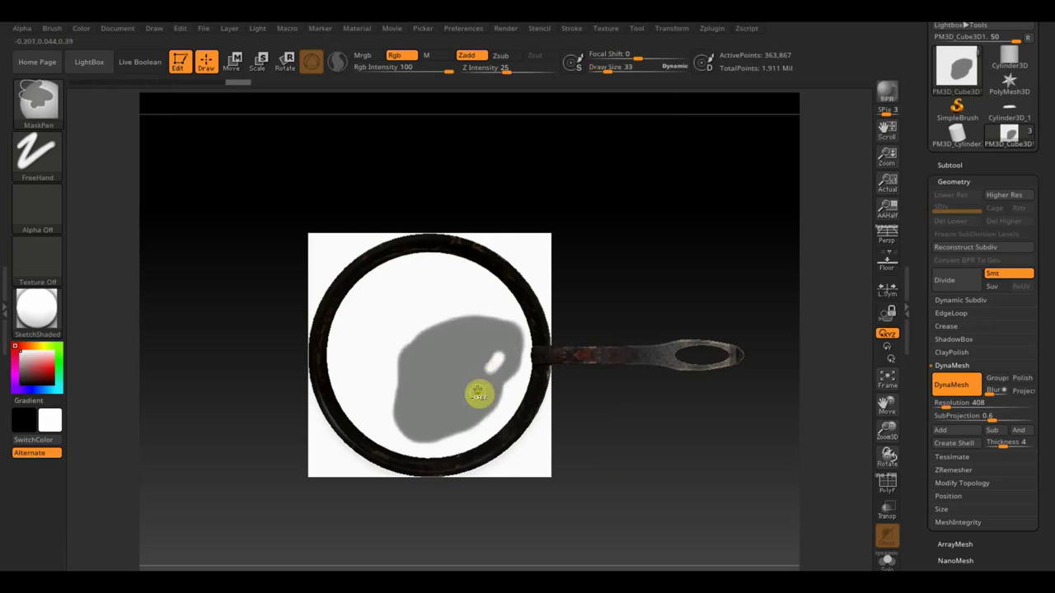
{"action": "key", "text": "ctrl"}
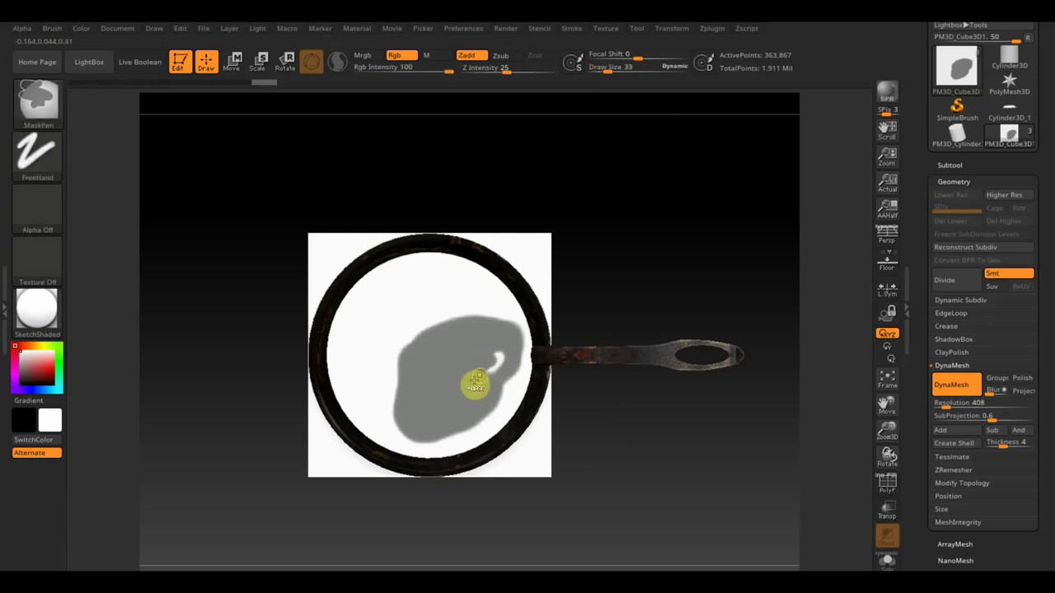
{"action": "key", "text": "ctrl"}
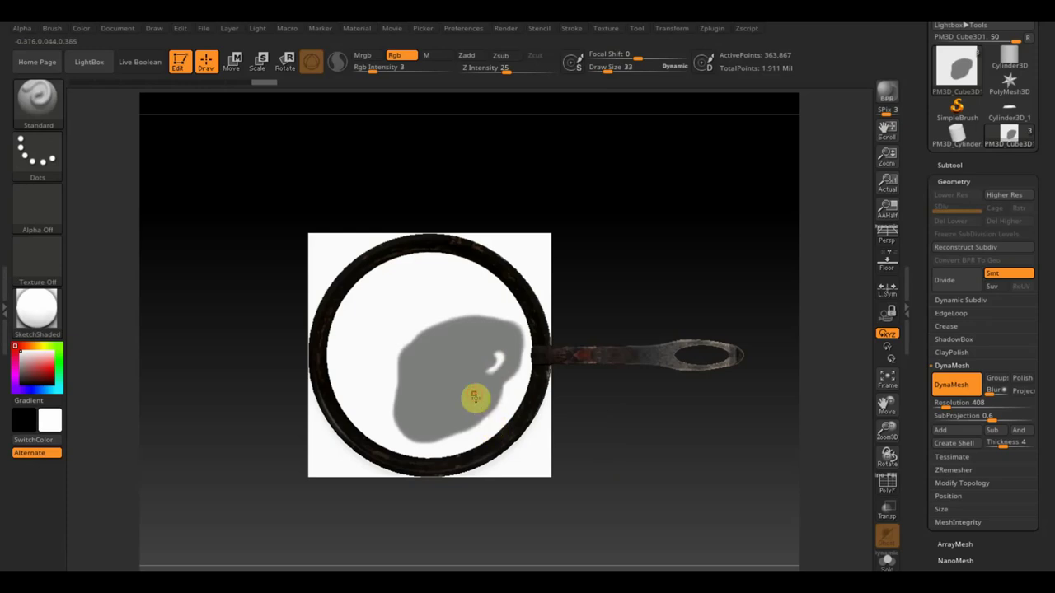
{"action": "mouse_move", "coordinate": [713, 489]}
{"action": "left_mouse_down"}
{"action": "mouse_move", "coordinate": [697, 423]}
{"action": "mouse_move", "coordinate": [700, 365]}
{"action": "mouse_move", "coordinate": [700, 440]}
{"action": "left_mouse_up"}
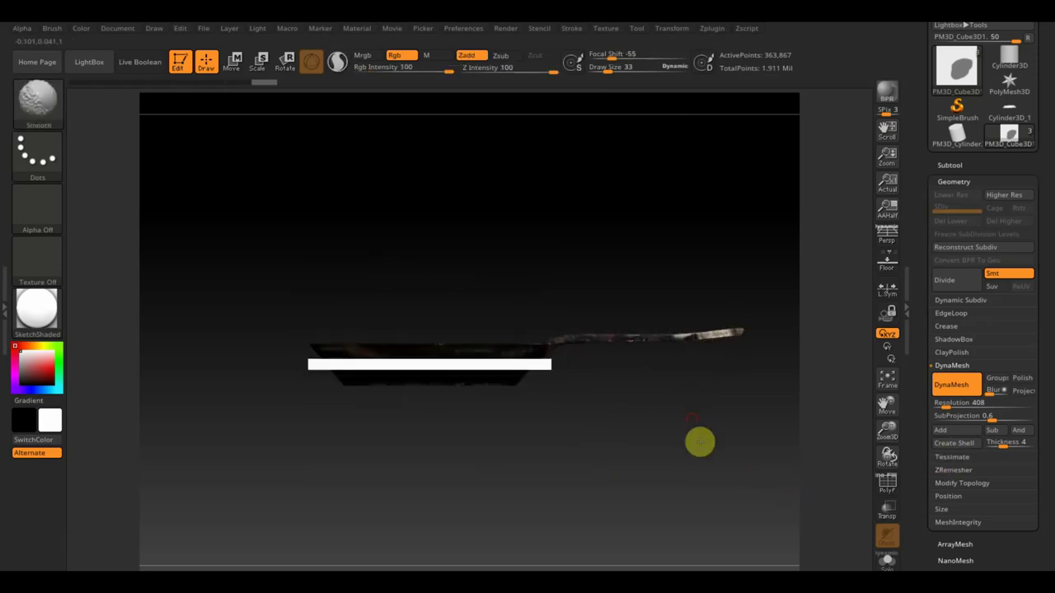
{"action": "key", "text": "ctrl"}
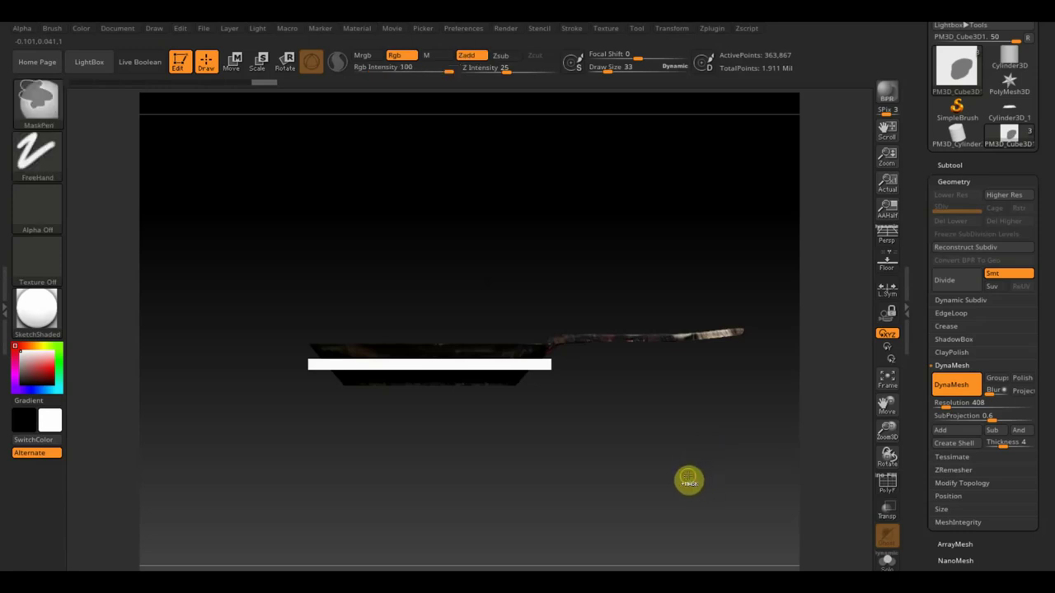
Step: Hide the pan body and handle subtools, leaving only the plane
{"action": "left_click", "coordinate": [949, 165]}
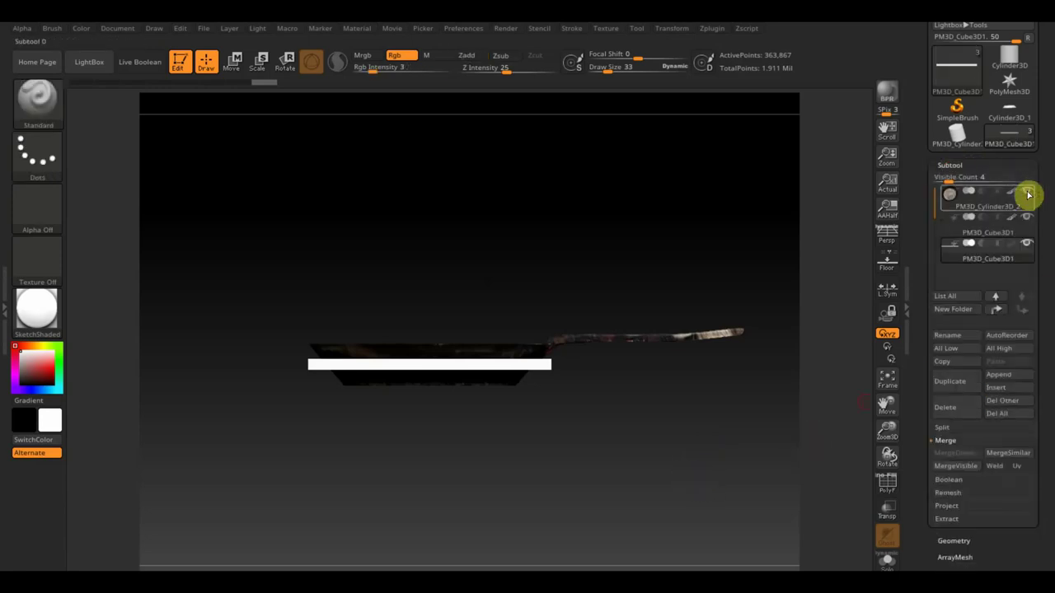
{"action": "left_click", "coordinate": [1027, 193]}
{"action": "left_click", "coordinate": [1027, 216]}
Step: Box-mask the plane and invert the mask so the egg shape is left free
{"action": "mouse_move", "coordinate": [681, 380]}
{"action": "left_mouse_down"}
{"action": "mouse_move", "coordinate": [683, 244]}
{"action": "mouse_move", "coordinate": [668, 398]}
{"action": "mouse_move", "coordinate": [680, 468]}
{"action": "mouse_move", "coordinate": [685, 401]}
{"action": "left_mouse_up"}
{"action": "key", "text": "ctrl"}
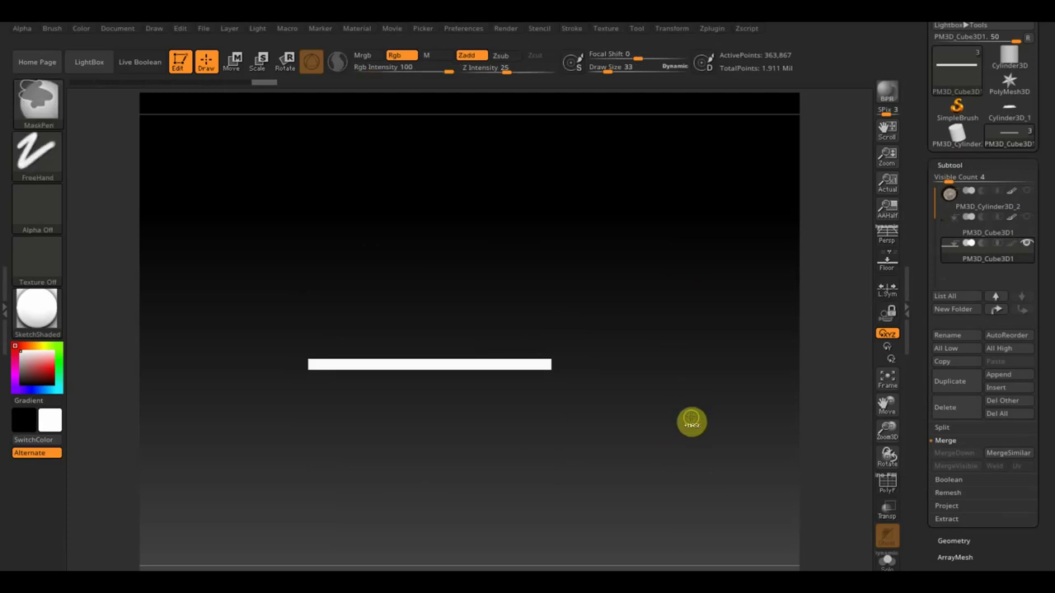
{"action": "left_click_drag", "start_coordinate": [709, 436], "coordinate": [247, 365], "text": "ctrl"}
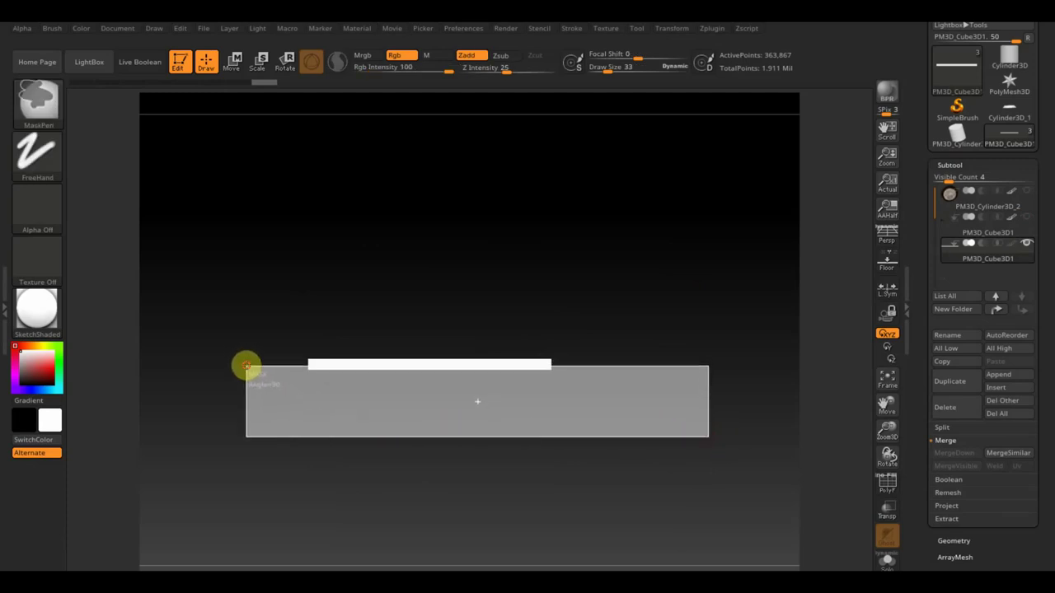
{"action": "mouse_move", "coordinate": [281, 367]}
{"action": "left_mouse_down"}
{"action": "mouse_move", "coordinate": [456, 371]}
{"action": "mouse_move", "coordinate": [468, 332]}
{"action": "mouse_move", "coordinate": [438, 436]}
{"action": "left_mouse_up"}
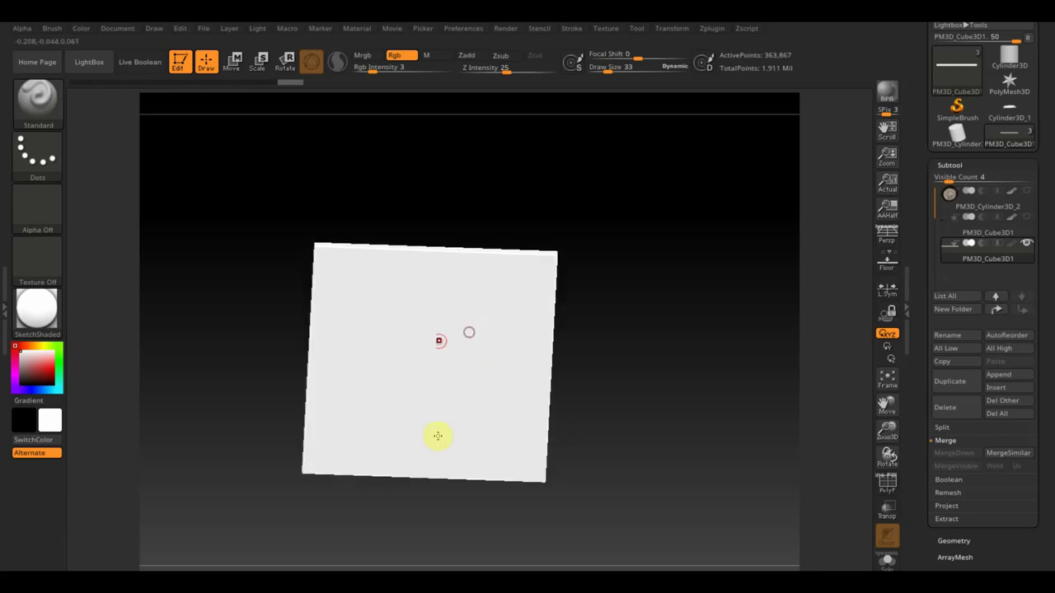
{"action": "mouse_move", "coordinate": [667, 293]}
{"action": "left_mouse_down"}
{"action": "mouse_move", "coordinate": [662, 412]}
{"action": "mouse_move", "coordinate": [684, 426]}
{"action": "left_mouse_up"}
{"action": "key", "text": "ctrl"}
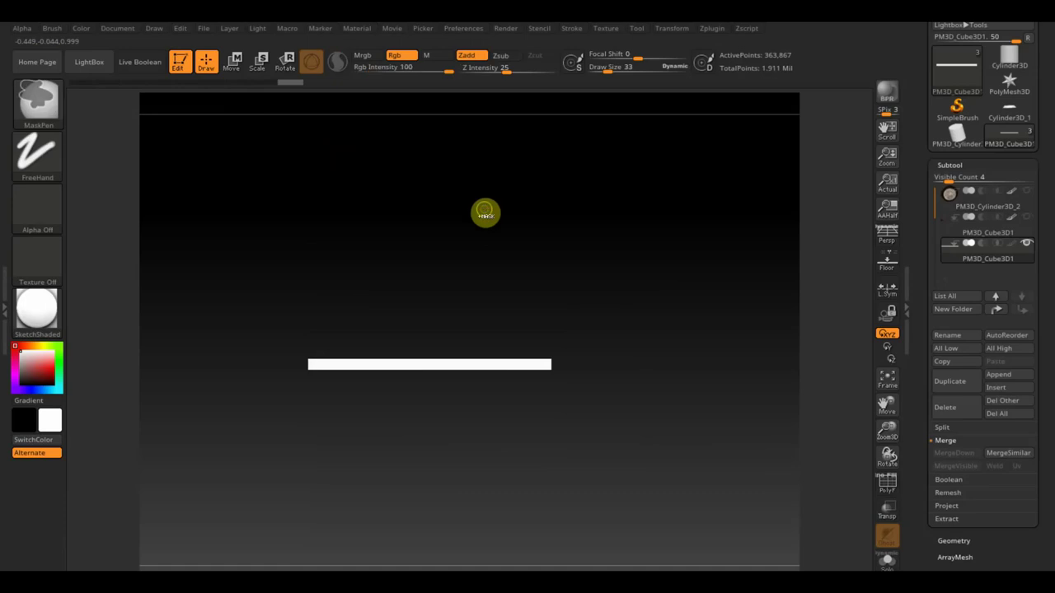
{"action": "left_click", "coordinate": [485, 212], "text": "ctrl"}
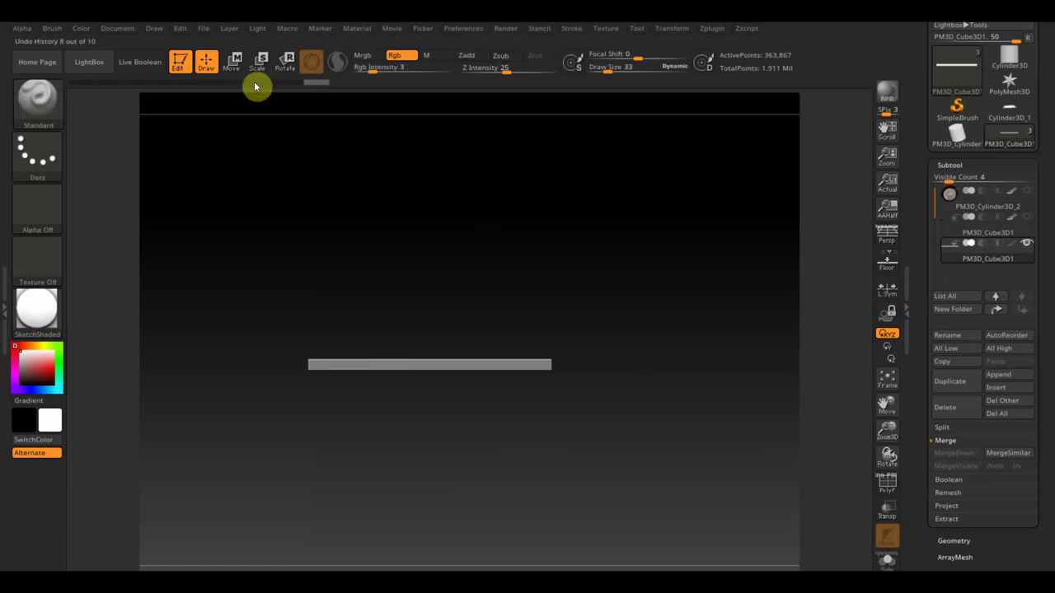
{"action": "left_click", "coordinate": [231, 61]}
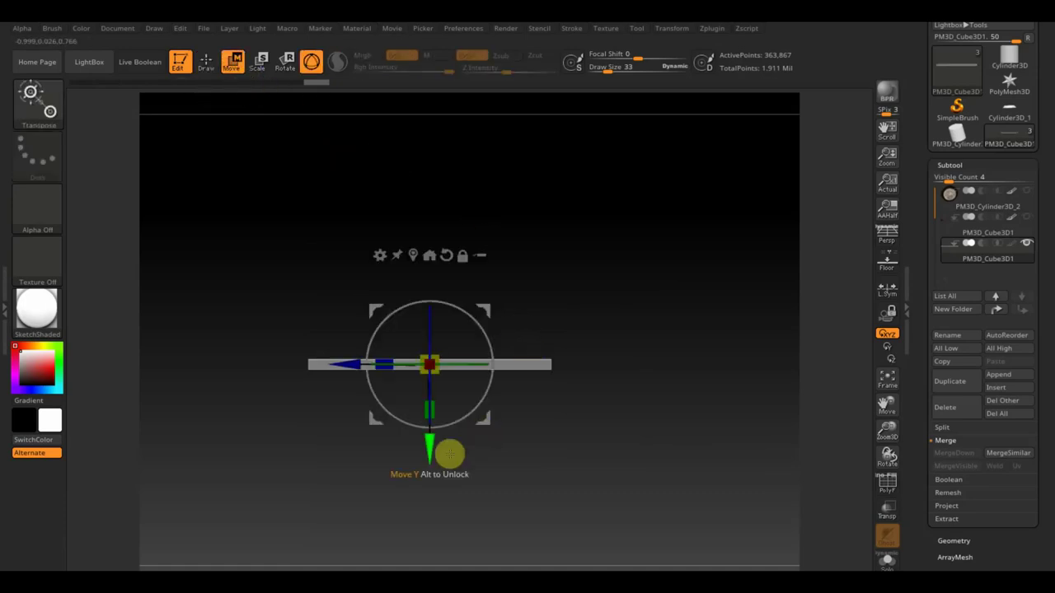
Step: Pull the unmasked egg shape up from the plane and clear the mask
{"action": "left_click_drag", "start_coordinate": [430, 453], "coordinate": [429, 447]}
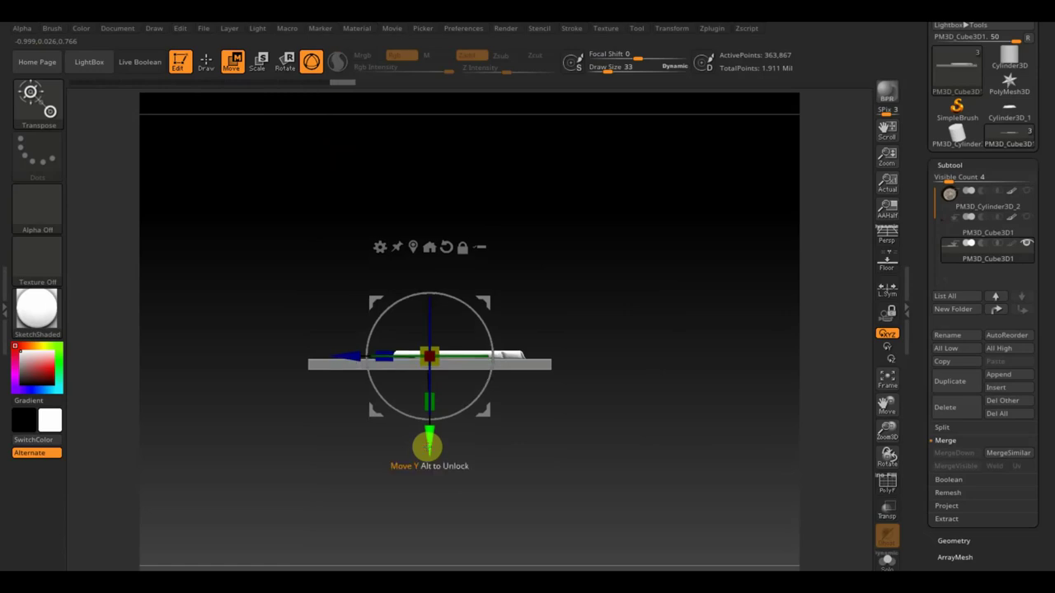
{"action": "left_click", "coordinate": [204, 62]}
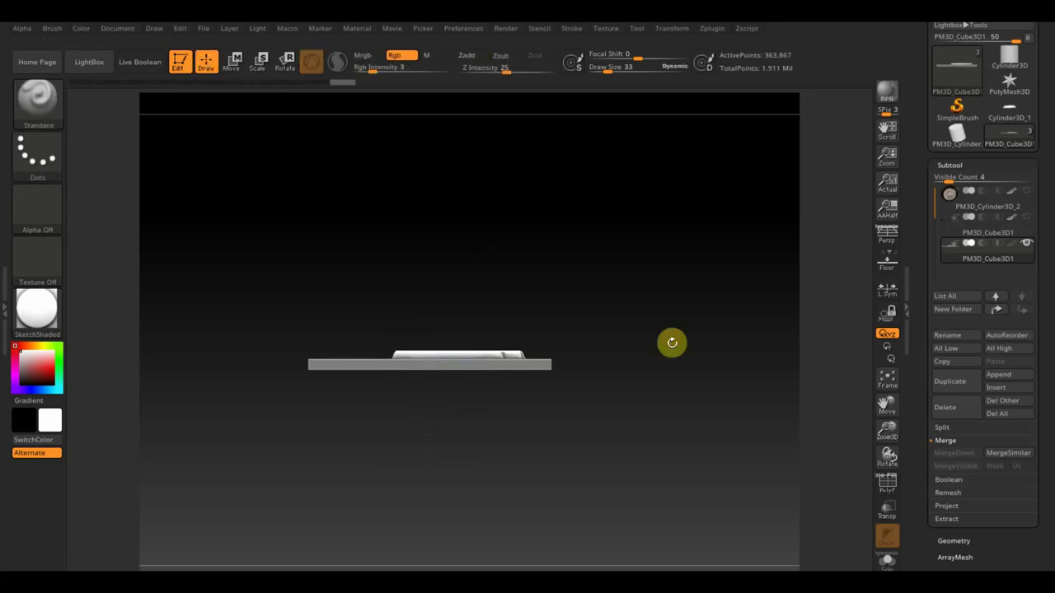
{"action": "mouse_move", "coordinate": [668, 334]}
{"action": "left_mouse_down"}
{"action": "mouse_move", "coordinate": [661, 393]}
{"action": "mouse_move", "coordinate": [669, 370]}
{"action": "mouse_move", "coordinate": [667, 379]}
{"action": "left_mouse_up"}
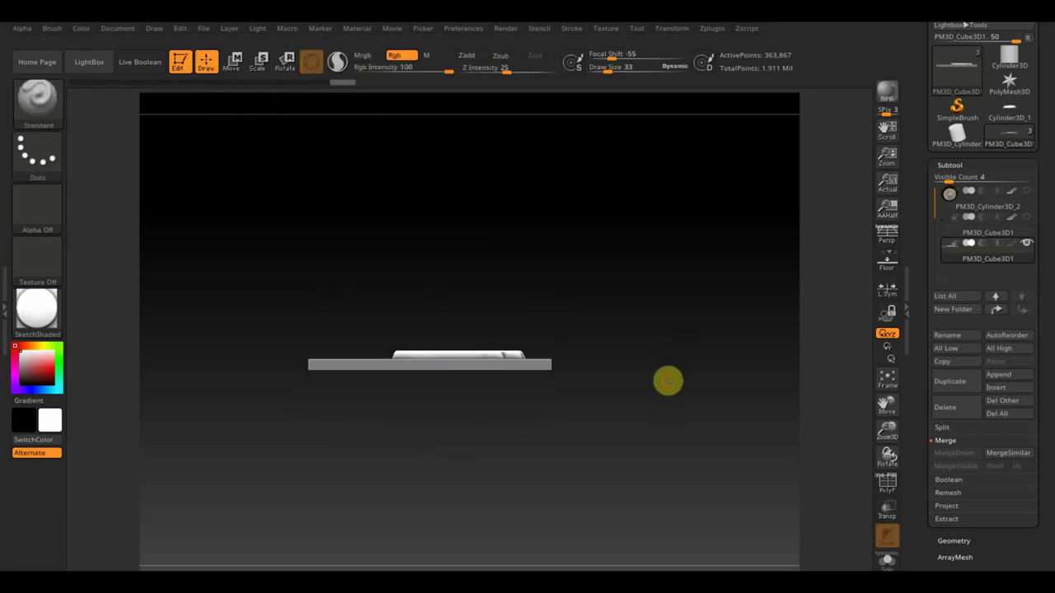
{"action": "left_click_drag", "start_coordinate": [647, 322], "coordinate": [711, 414], "text": "ctrl"}
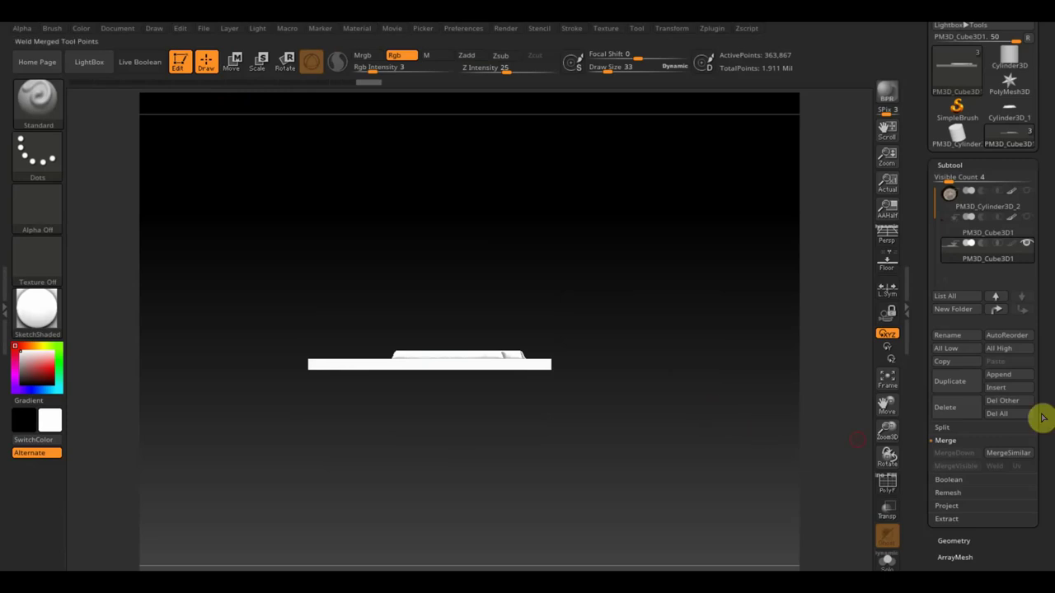
{"action": "left_click", "coordinate": [953, 540]}
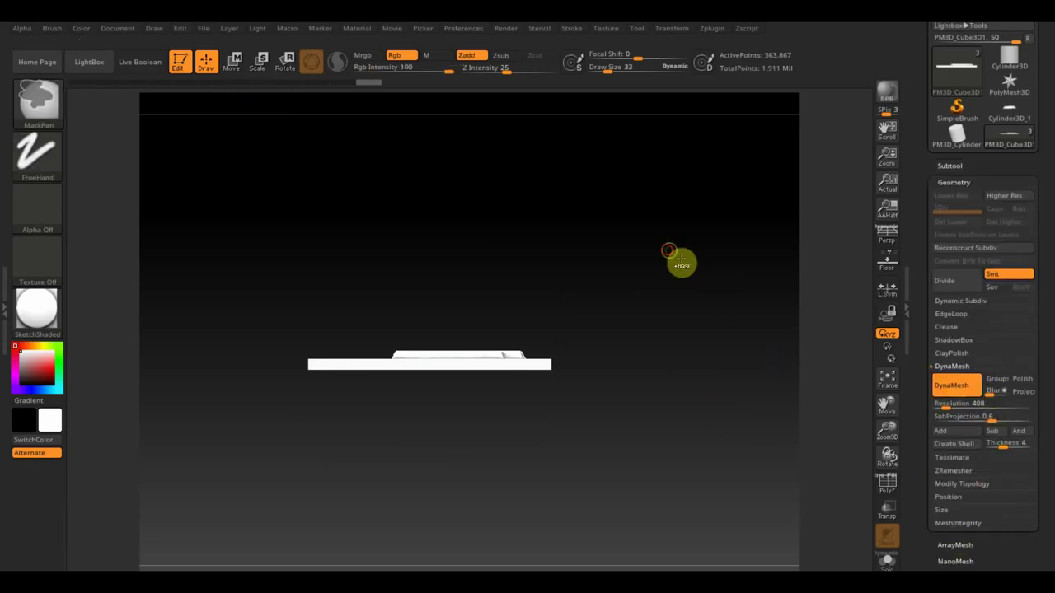
{"action": "left_click_drag", "start_coordinate": [667, 250], "coordinate": [708, 371], "text": "ctrl"}
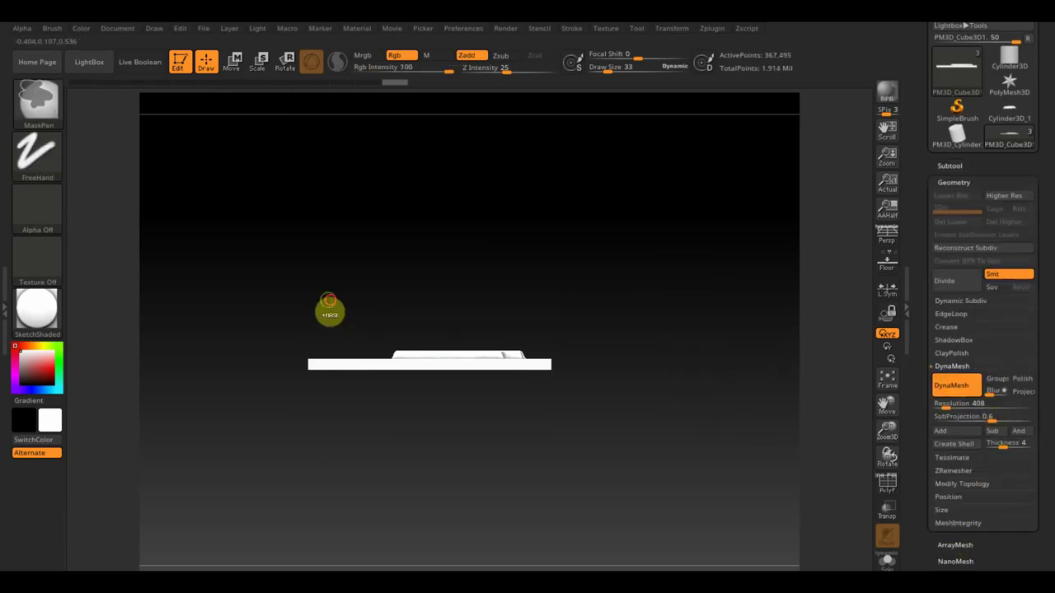
{"action": "left_click_drag", "start_coordinate": [331, 300], "coordinate": [551, 360], "text": "ctrl"}
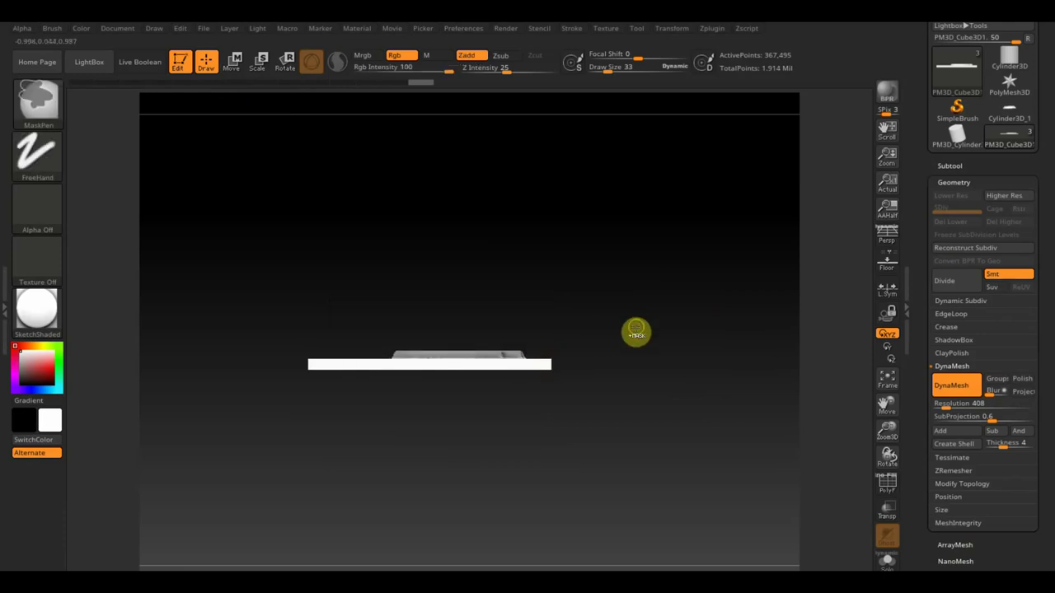
{"action": "left_click", "coordinate": [636, 332], "text": "ctrl"}
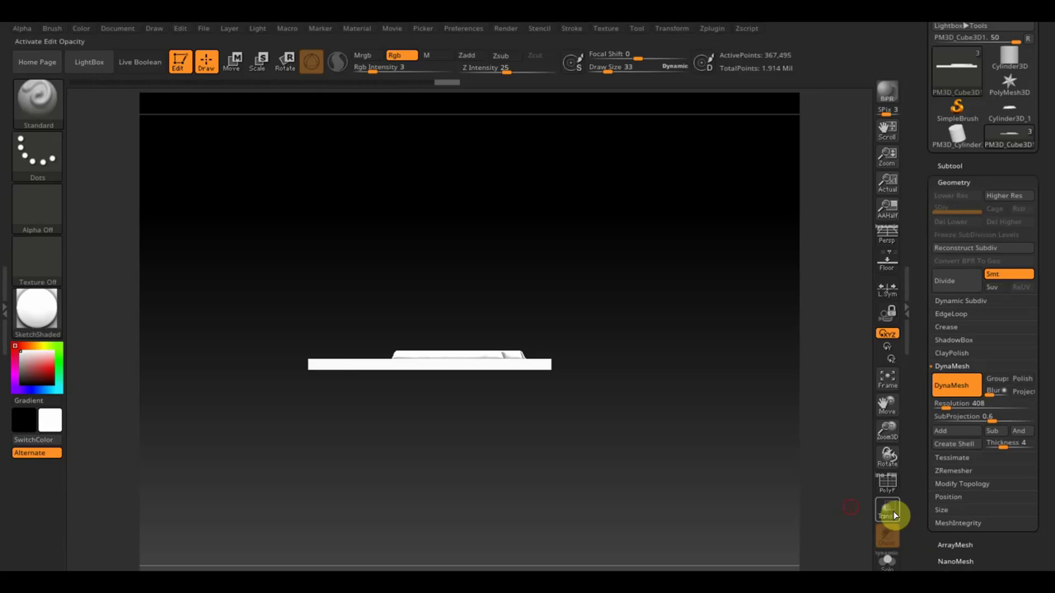
Step: With PolyF on, hide the plate polygroup and delete the hidden geometry
{"action": "left_click", "coordinate": [886, 484]}
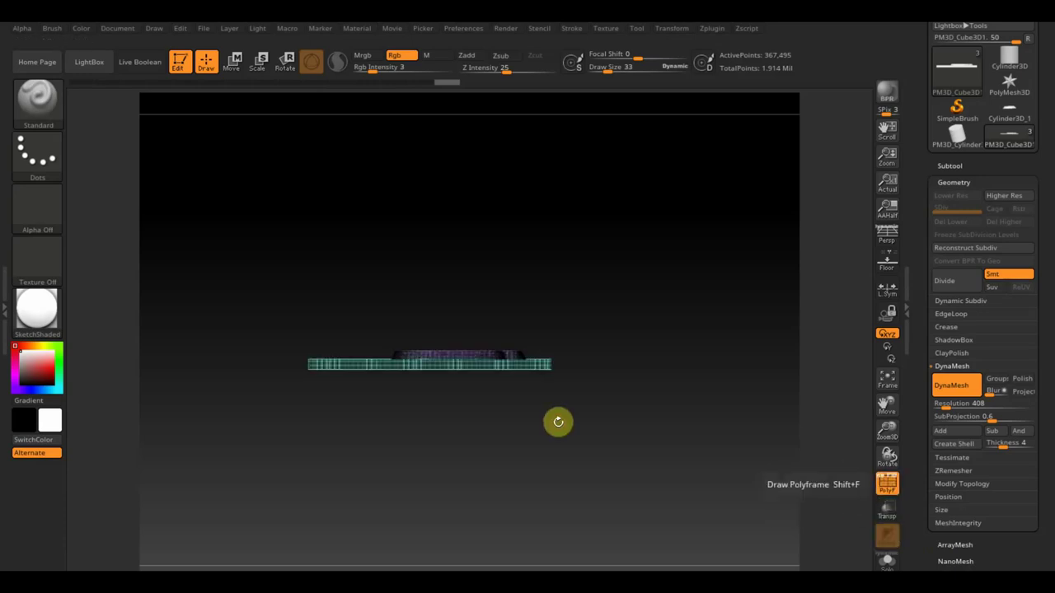
{"action": "mouse_move", "coordinate": [581, 420]}
{"action": "left_mouse_down"}
{"action": "mouse_move", "coordinate": [653, 556]}
{"action": "mouse_move", "coordinate": [657, 503]}
{"action": "left_mouse_up"}
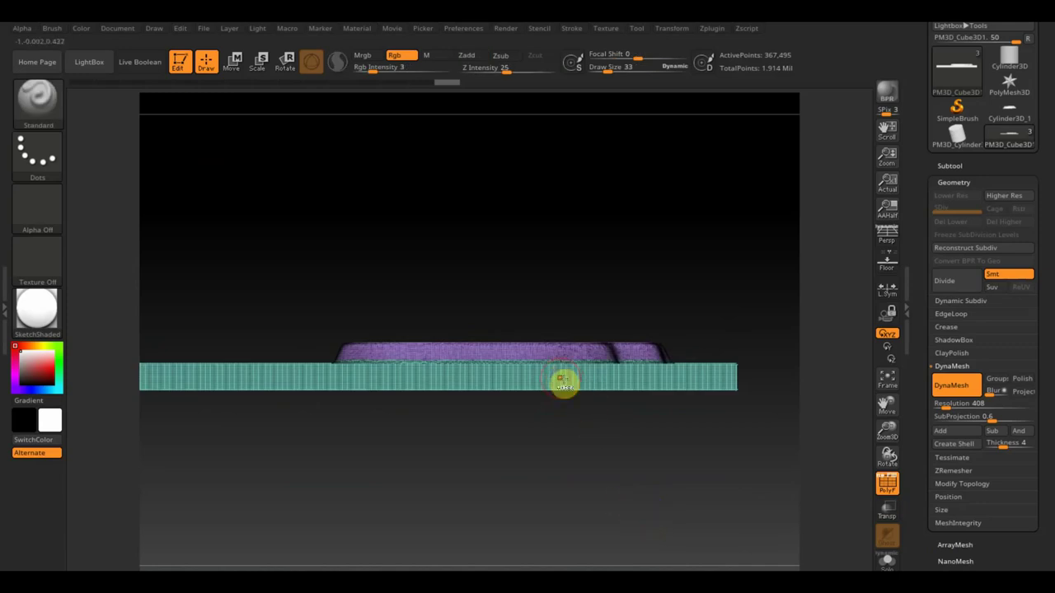
{"action": "left_click", "coordinate": [548, 352], "text": "ctrl+shift"}
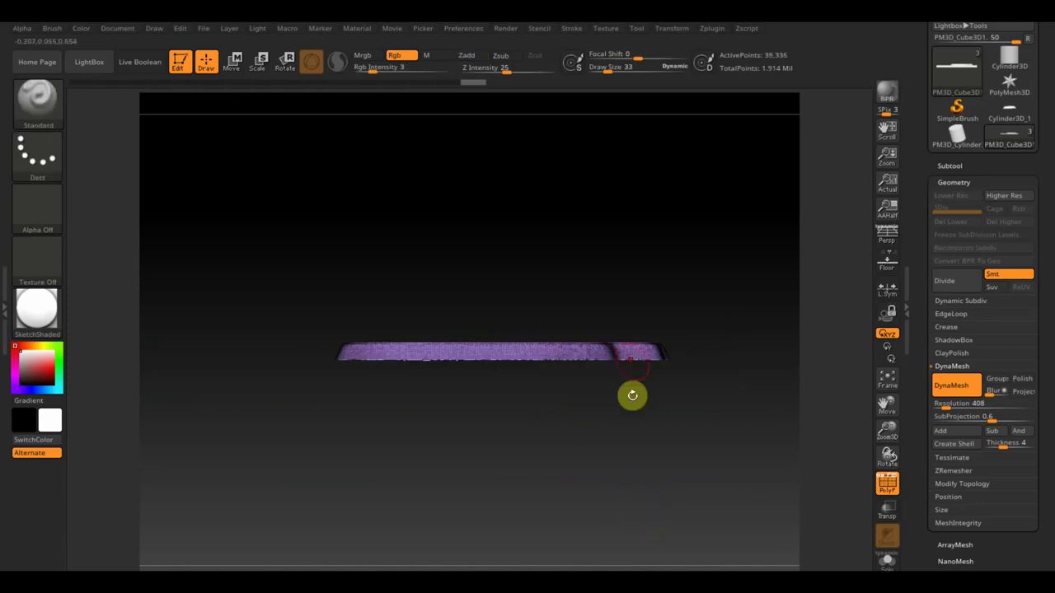
{"action": "left_click_drag", "start_coordinate": [617, 435], "coordinate": [618, 509]}
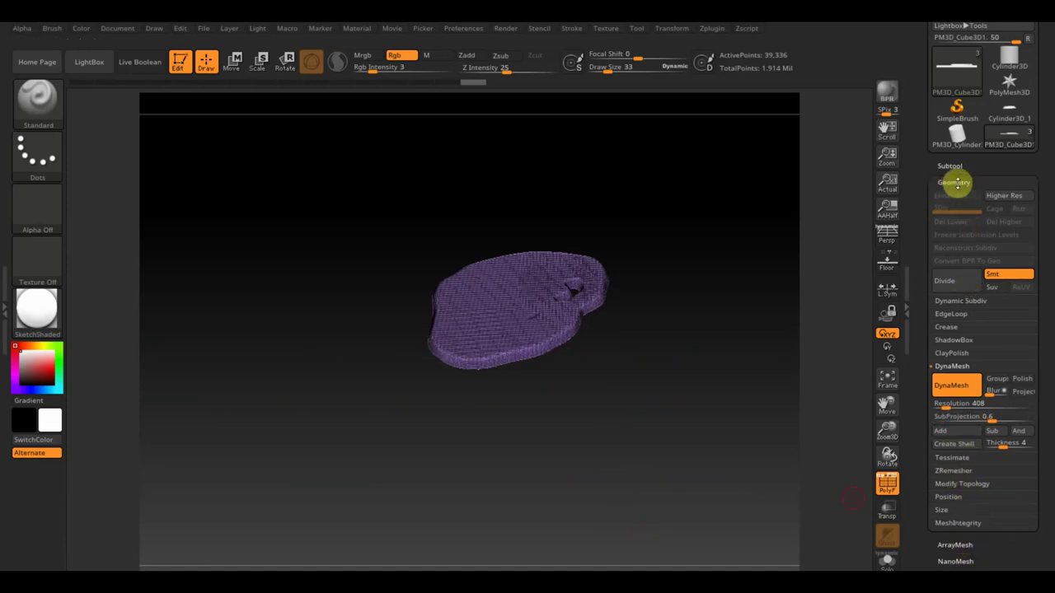
{"action": "left_click", "coordinate": [964, 484]}
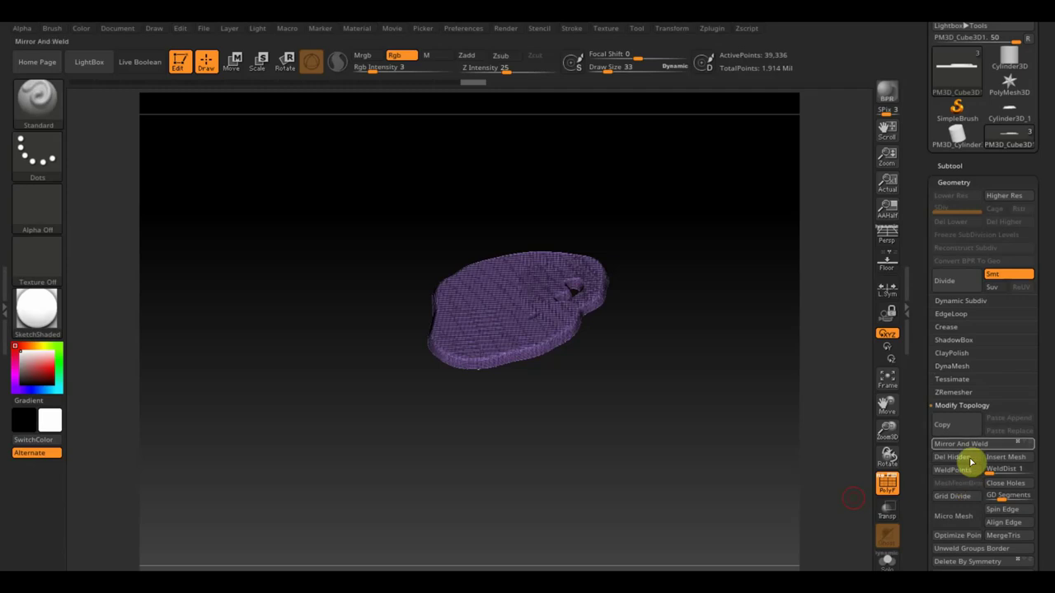
{"action": "left_click", "coordinate": [954, 458]}
{"action": "mouse_move", "coordinate": [743, 438]}
{"action": "left_mouse_down"}
{"action": "mouse_move", "coordinate": [666, 436]}
{"action": "mouse_move", "coordinate": [675, 409]}
{"action": "left_mouse_up"}
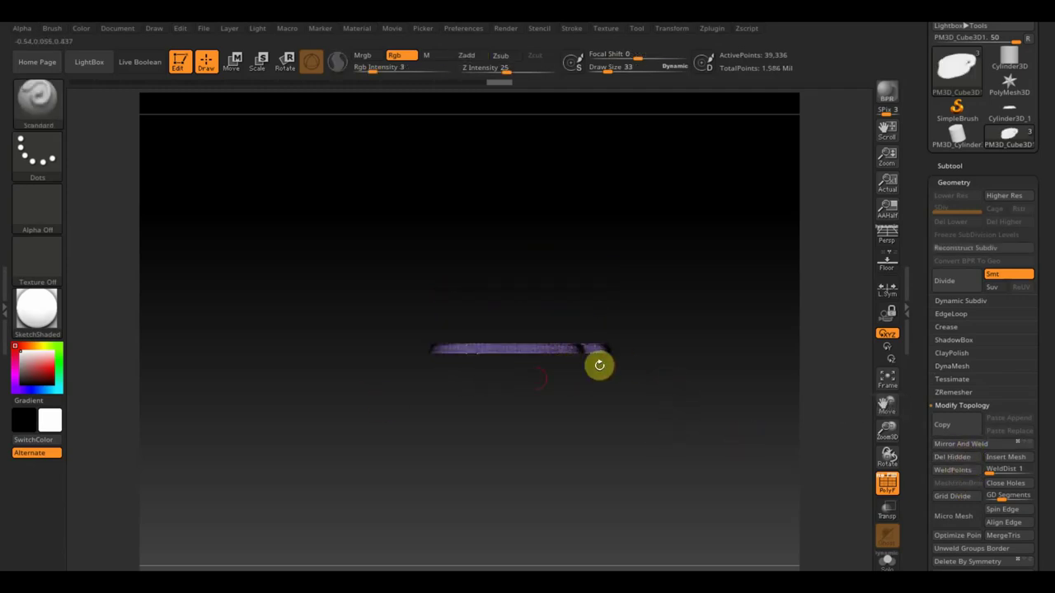
{"action": "mouse_move", "coordinate": [579, 372]}
{"action": "left_mouse_down"}
{"action": "mouse_move", "coordinate": [695, 351]}
{"action": "mouse_move", "coordinate": [697, 429]}
{"action": "mouse_move", "coordinate": [705, 415]}
{"action": "left_mouse_up"}
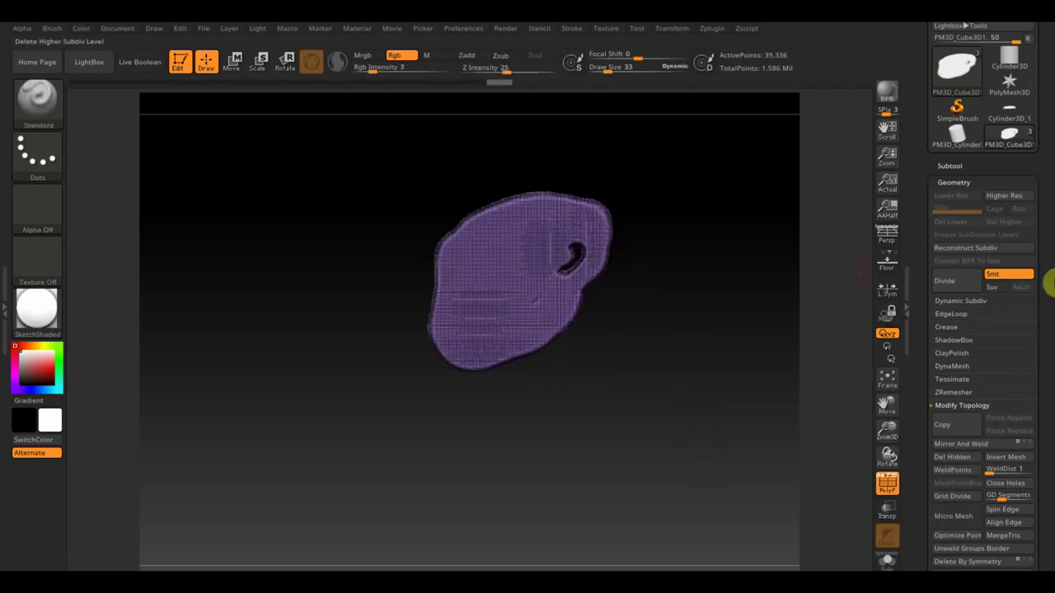
Step: Turn on the floor grid and rotate the egg shape about 88° upright
{"action": "left_click", "coordinate": [950, 162]}
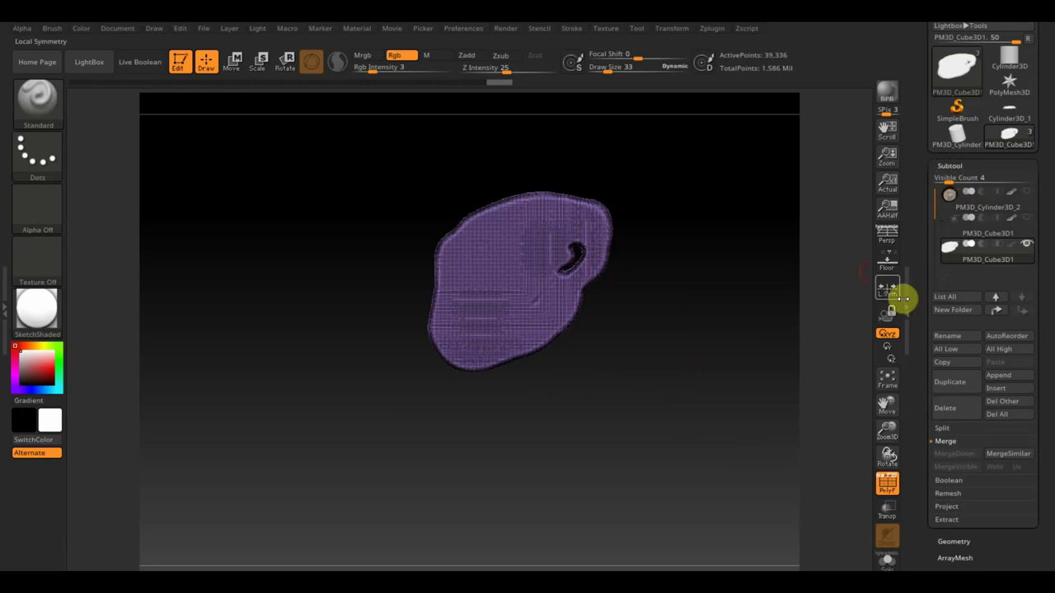
{"action": "left_click", "coordinate": [890, 262]}
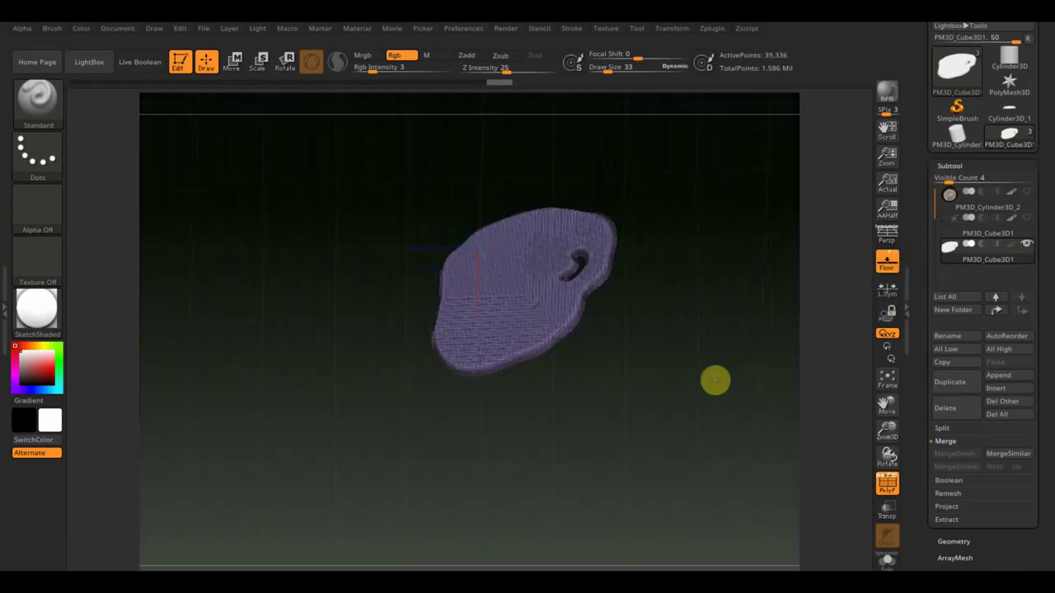
{"action": "left_click_drag", "start_coordinate": [713, 379], "coordinate": [713, 311], "text": "shift"}
{"action": "mouse_move", "coordinate": [714, 376]}
{"action": "left_mouse_down"}
{"action": "mouse_move", "coordinate": [759, 387]}
{"action": "mouse_move", "coordinate": [767, 400]}
{"action": "left_mouse_up"}
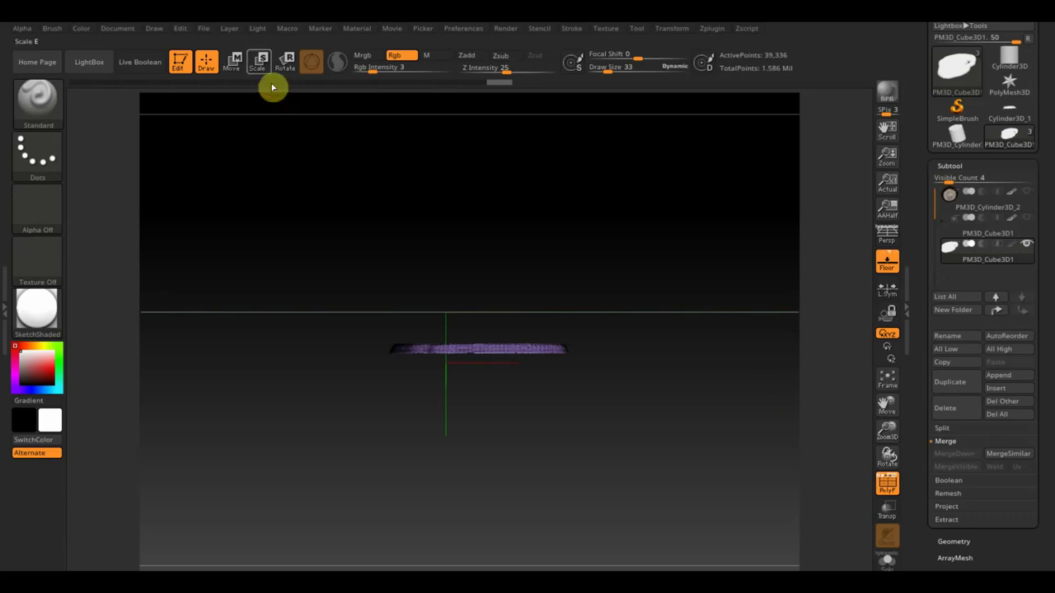
{"action": "left_click", "coordinate": [231, 61]}
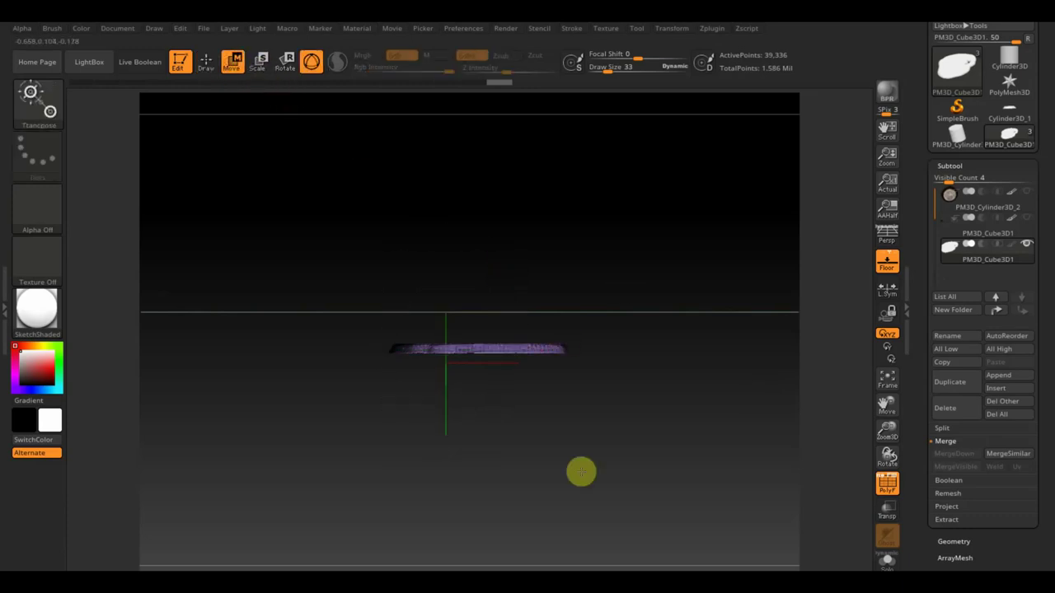
{"action": "left_click_drag", "start_coordinate": [579, 471], "coordinate": [641, 363]}
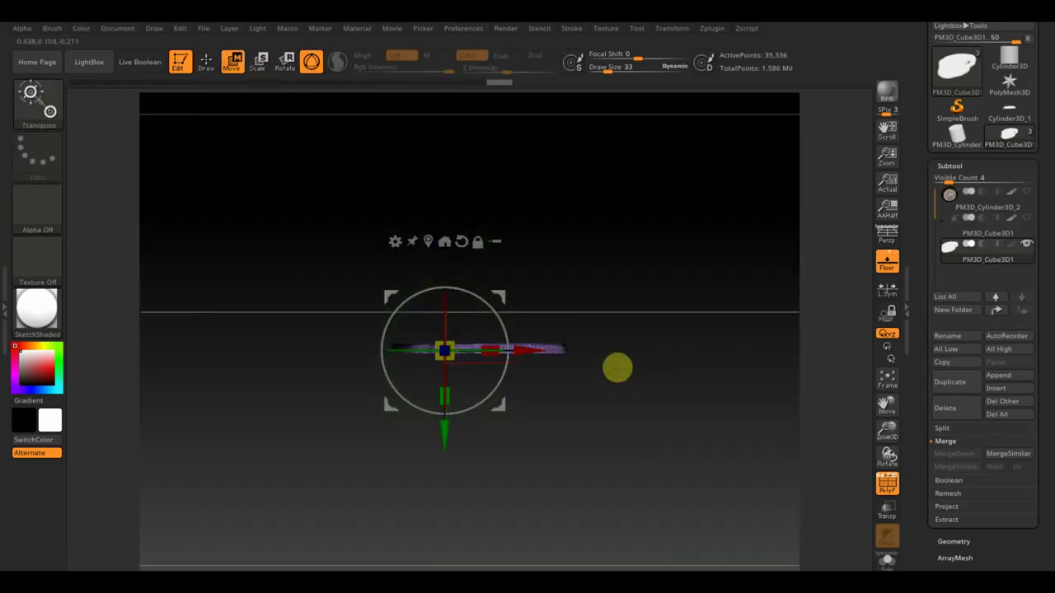
{"action": "left_click_drag", "start_coordinate": [490, 301], "coordinate": [499, 405]}
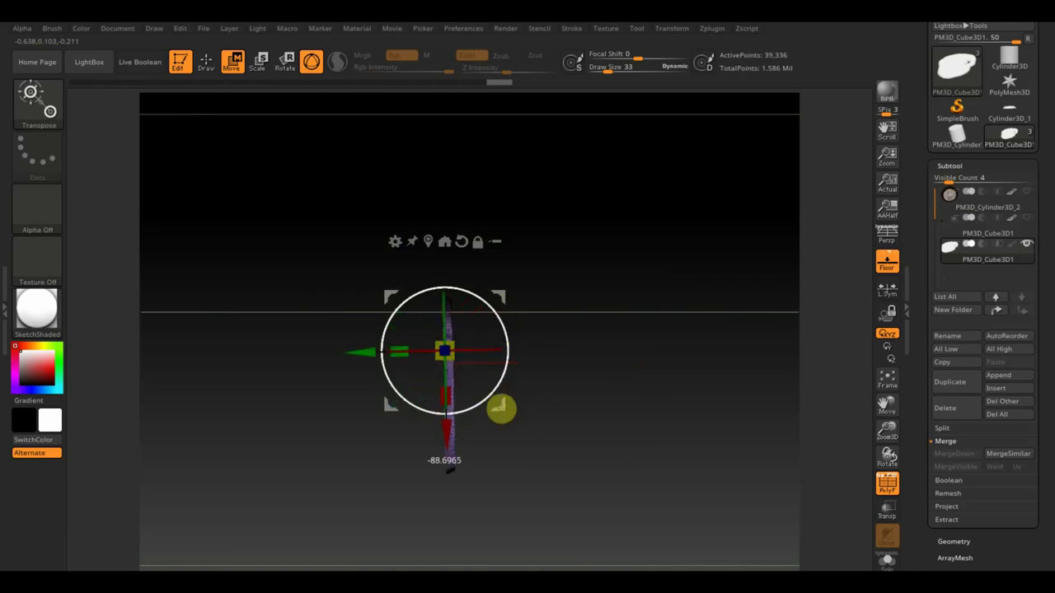
{"action": "left_click_drag", "start_coordinate": [568, 391], "coordinate": [647, 435]}
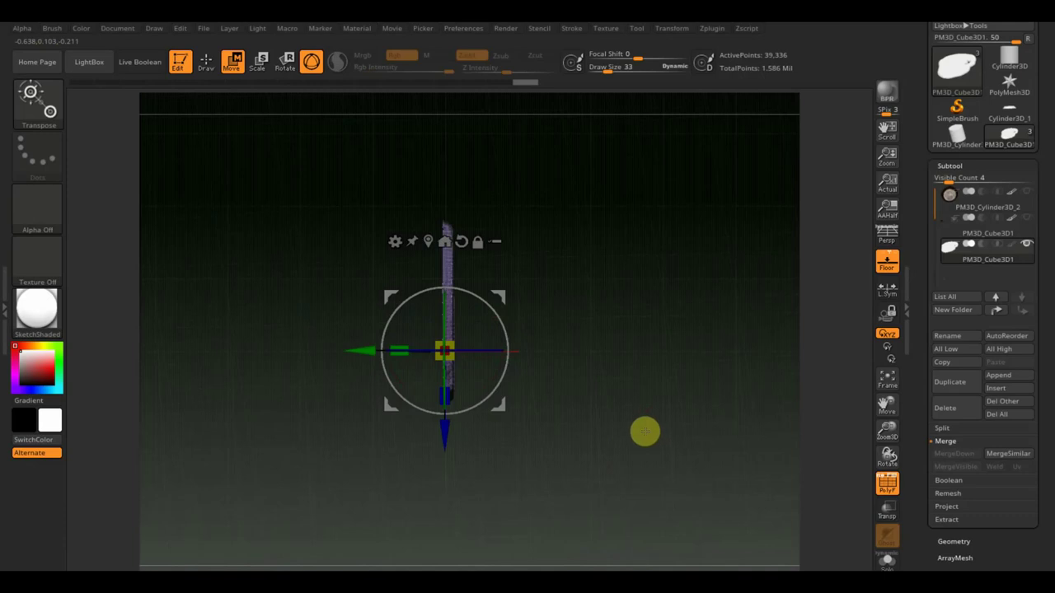
Step: Mirror And Weld the egg white, scale it thinner, then revert to the 70,061-point state
{"action": "left_click", "coordinate": [953, 544]}
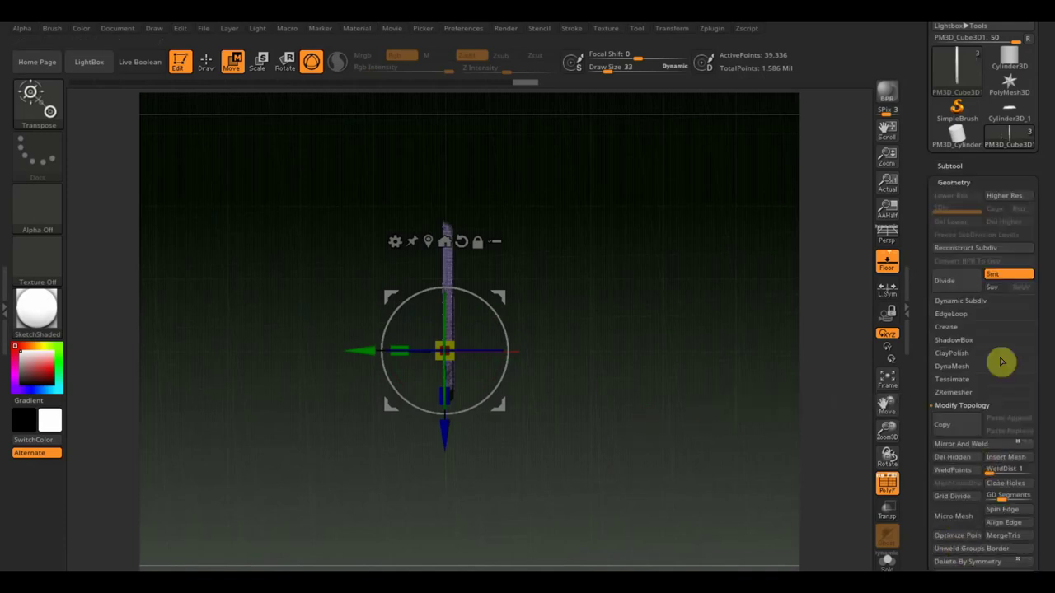
{"action": "left_click", "coordinate": [963, 441]}
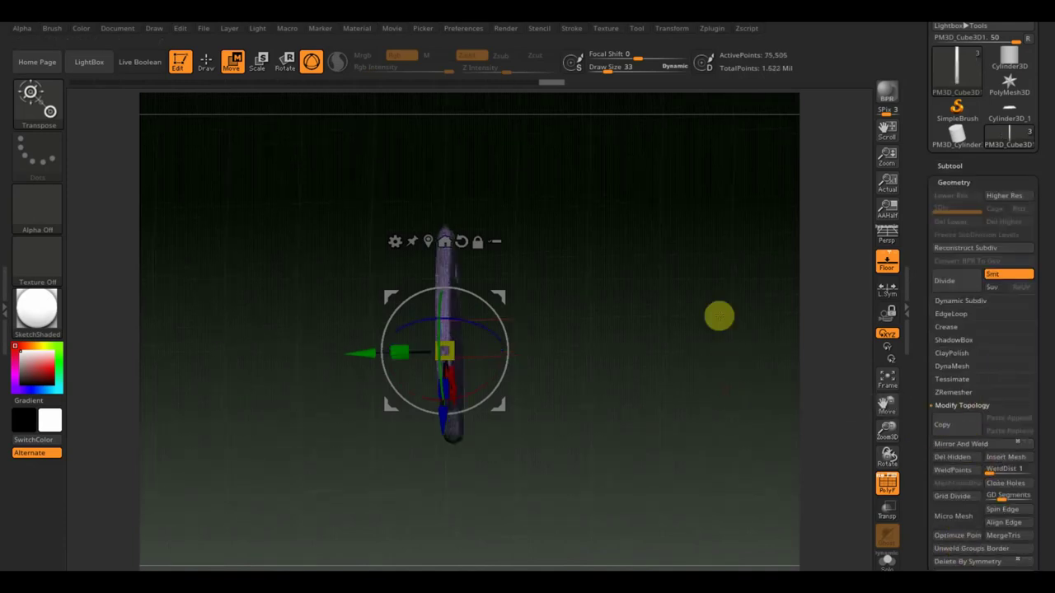
{"action": "left_click_drag", "start_coordinate": [718, 316], "coordinate": [722, 211]}
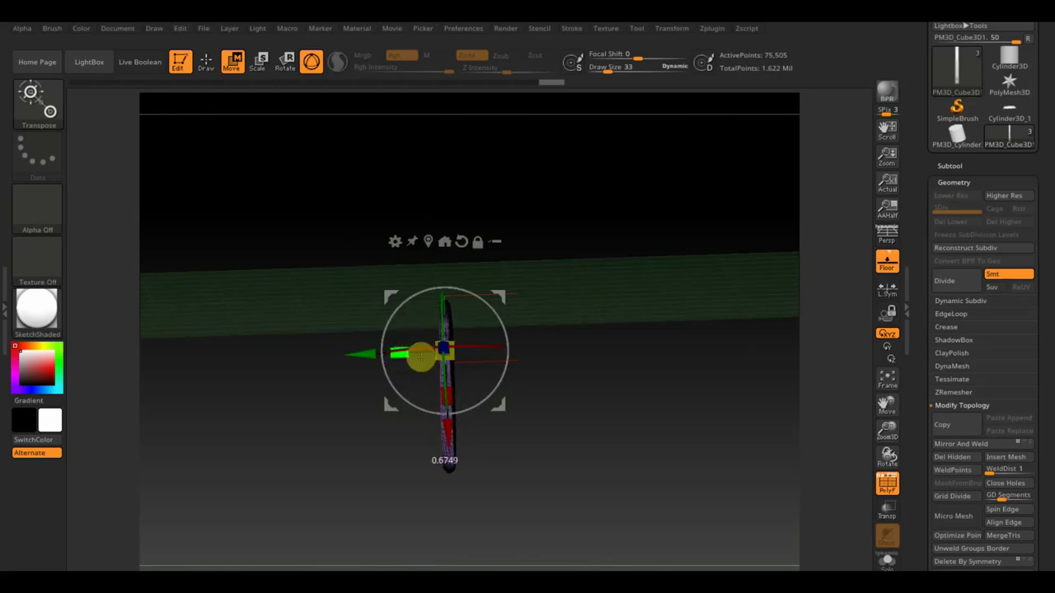
{"action": "left_click_drag", "start_coordinate": [419, 356], "coordinate": [434, 364]}
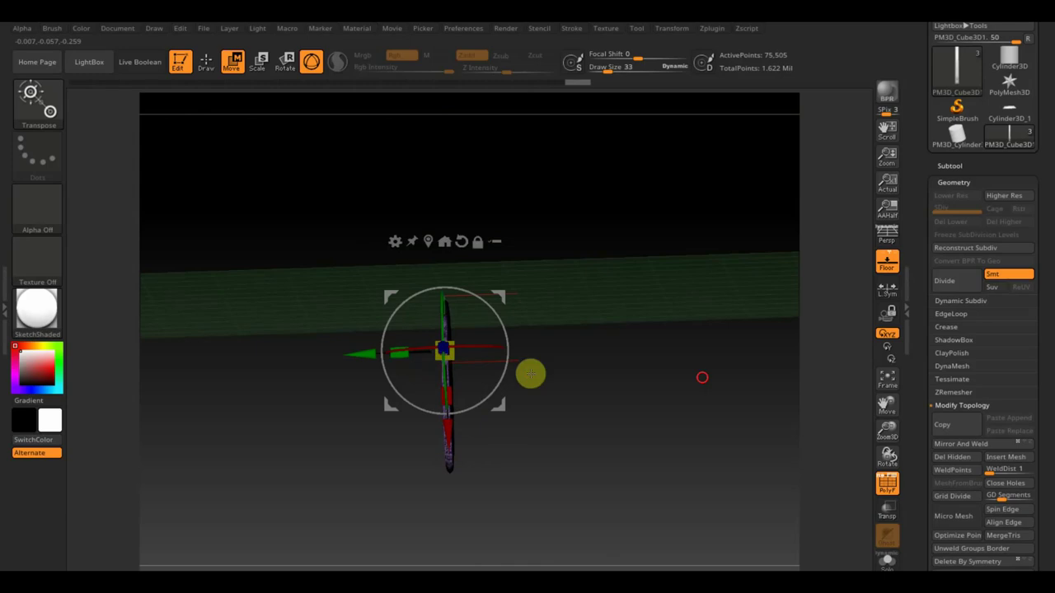
{"action": "mouse_move", "coordinate": [700, 376]}
{"action": "left_mouse_down"}
{"action": "mouse_move", "coordinate": [592, 472]}
{"action": "mouse_move", "coordinate": [650, 392]}
{"action": "mouse_move", "coordinate": [683, 393]}
{"action": "left_mouse_up"}
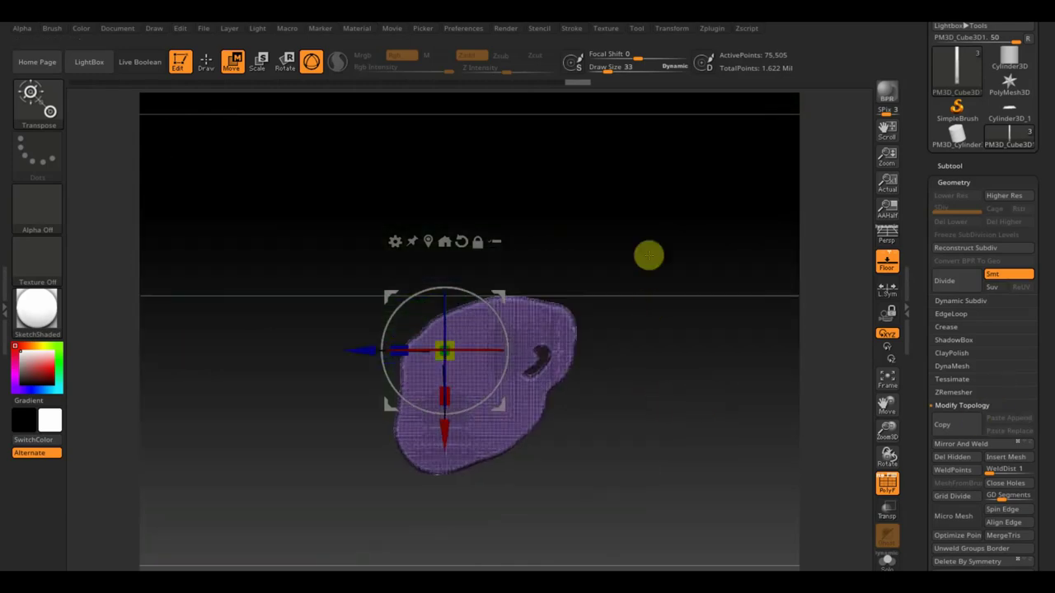
{"action": "mouse_move", "coordinate": [650, 222]}
{"action": "left_mouse_down", "text": "ctrl"}
{"action": "mouse_move", "coordinate": [712, 360]}
{"action": "mouse_move", "coordinate": [684, 377]}
{"action": "mouse_move", "coordinate": [730, 462]}
{"action": "mouse_move", "coordinate": [655, 384]}
{"action": "left_mouse_up", "text": "ctrl"}
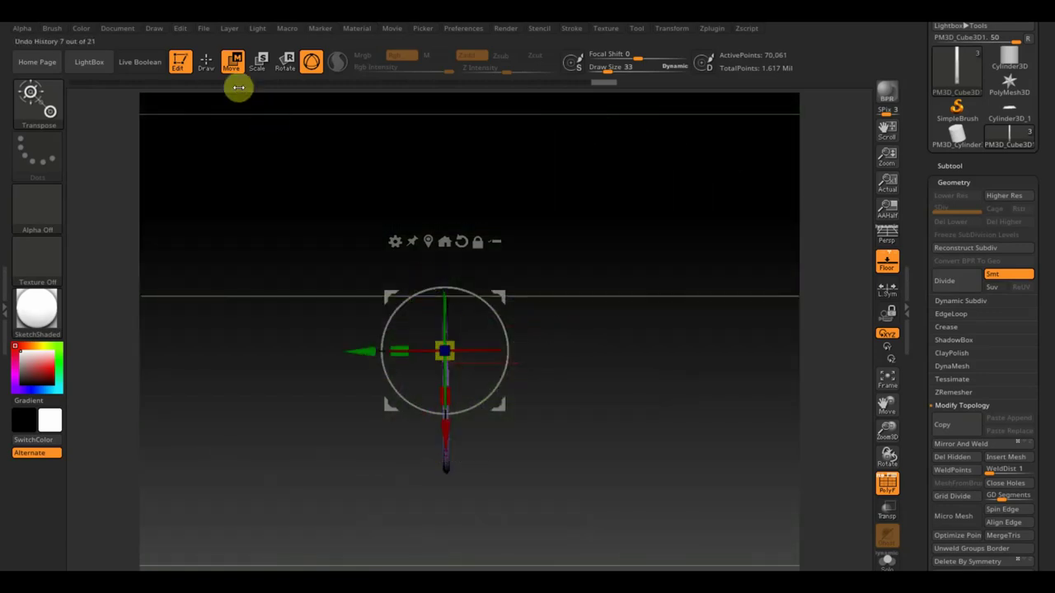
{"action": "left_click", "coordinate": [213, 69]}
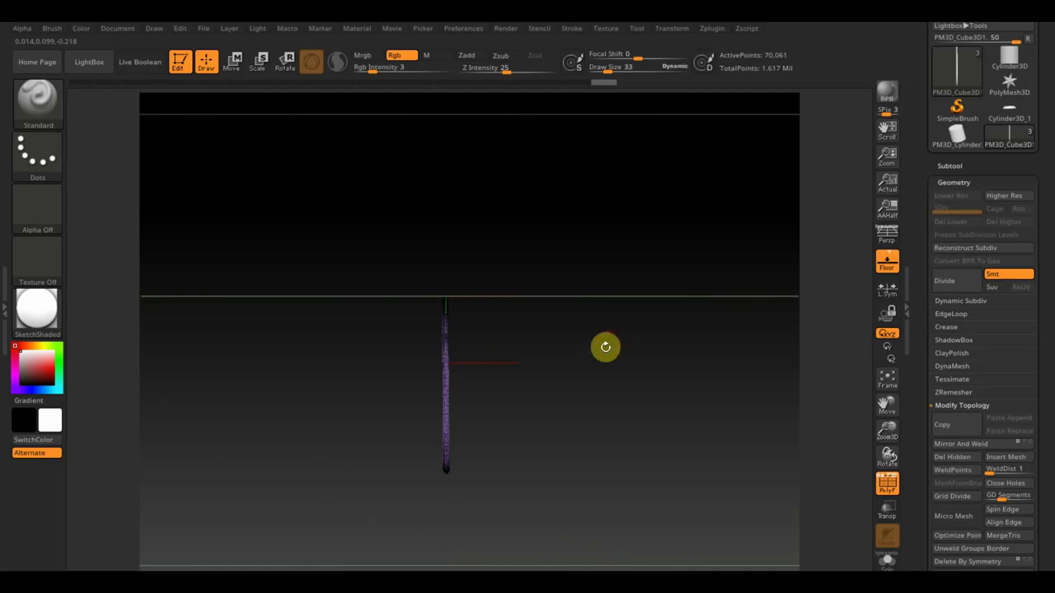
Step: Unhide the frying-pan subtool and rotate the egg white so it sits inside the pan
{"action": "left_click", "coordinate": [949, 165]}
{"action": "mouse_move", "coordinate": [987, 245]}
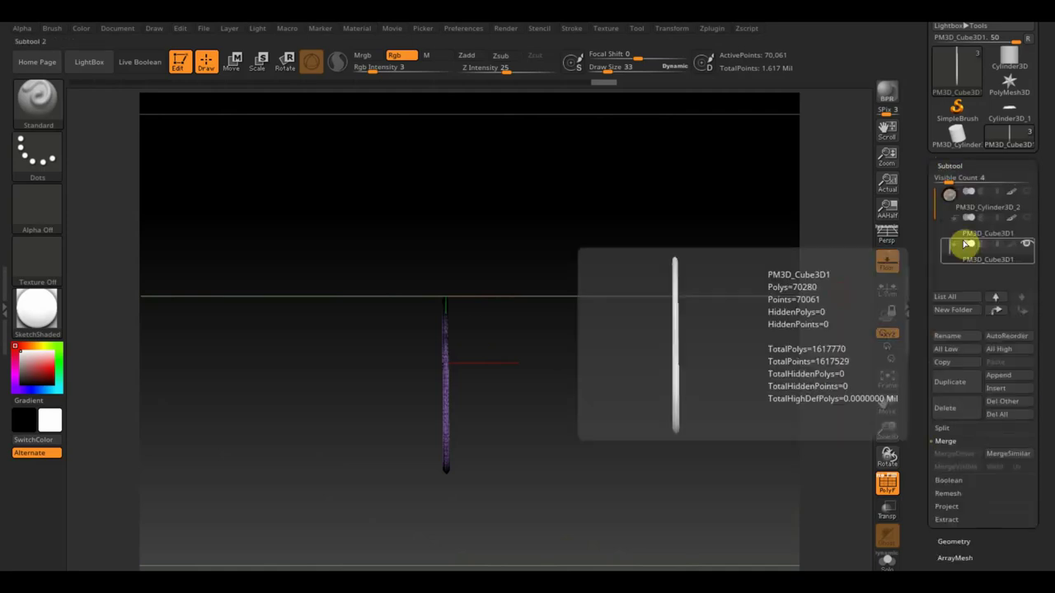
{"action": "left_click", "coordinate": [1026, 194]}
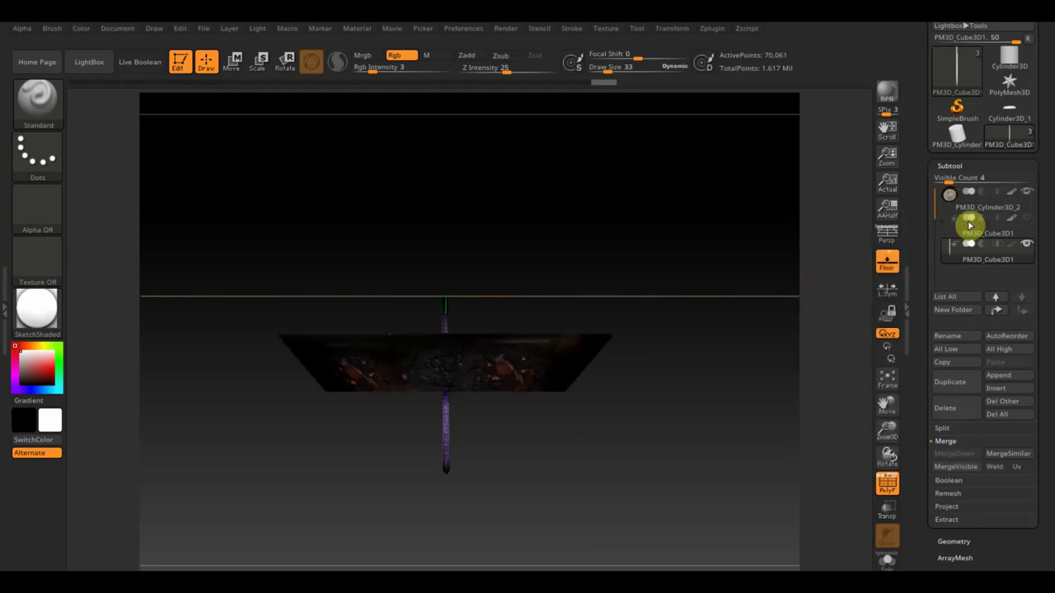
{"action": "mouse_move", "coordinate": [739, 353]}
{"action": "left_mouse_down"}
{"action": "mouse_move", "coordinate": [718, 396]}
{"action": "mouse_move", "coordinate": [736, 391]}
{"action": "mouse_move", "coordinate": [381, 229]}
{"action": "left_mouse_up"}
{"action": "left_click", "coordinate": [231, 61]}
{"action": "mouse_move", "coordinate": [734, 330]}
{"action": "left_mouse_down"}
{"action": "mouse_move", "coordinate": [739, 384]}
{"action": "mouse_move", "coordinate": [733, 261]}
{"action": "left_mouse_up"}
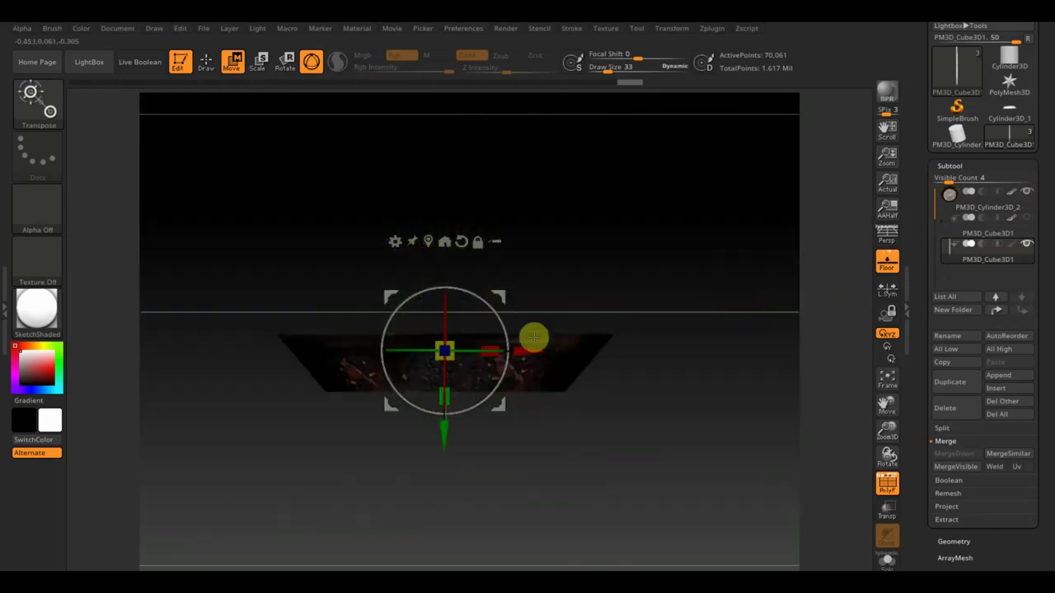
{"action": "mouse_move", "coordinate": [518, 329]}
{"action": "left_mouse_down"}
{"action": "mouse_move", "coordinate": [503, 323]}
{"action": "mouse_move", "coordinate": [467, 437]}
{"action": "mouse_move", "coordinate": [442, 438]}
{"action": "mouse_move", "coordinate": [442, 467]}
{"action": "mouse_move", "coordinate": [635, 443]}
{"action": "mouse_move", "coordinate": [637, 544]}
{"action": "mouse_move", "coordinate": [711, 463]}
{"action": "mouse_move", "coordinate": [756, 459]}
{"action": "mouse_move", "coordinate": [716, 456]}
{"action": "left_mouse_up"}
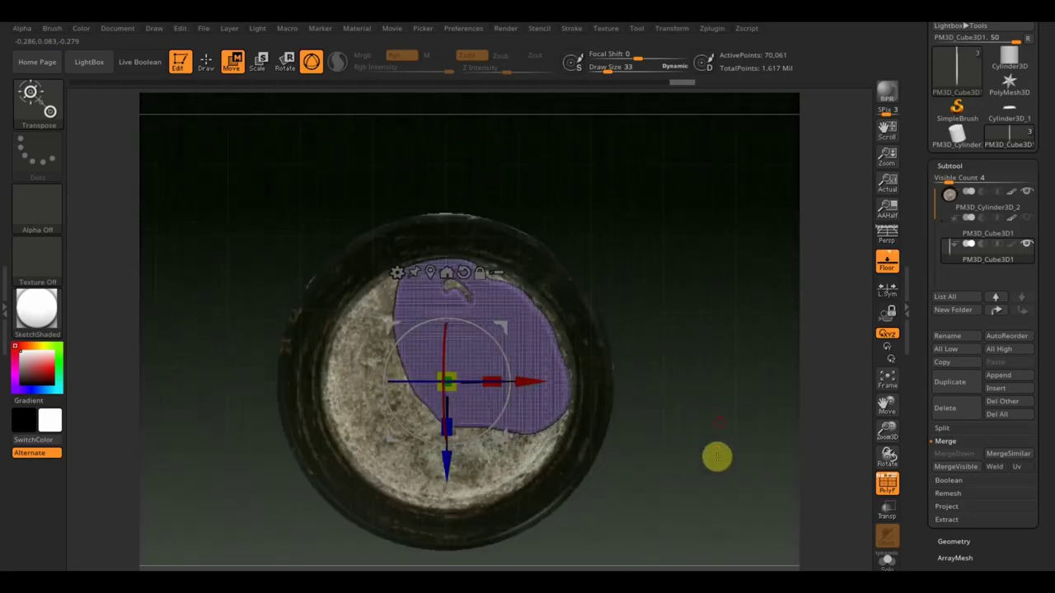
{"action": "left_click", "coordinate": [206, 61]}
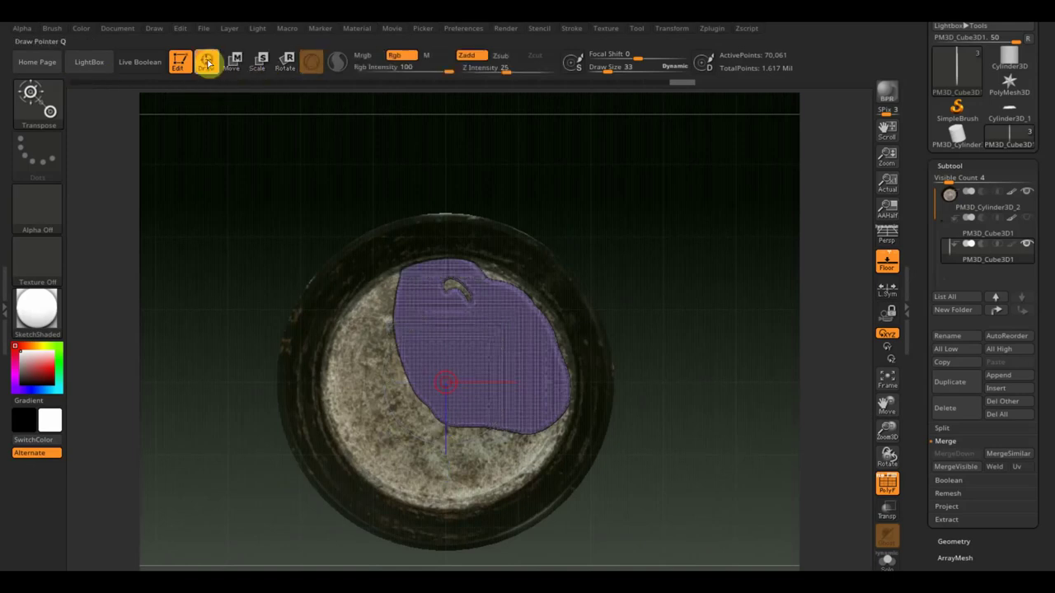
Step: Turn off PolyF, enlarge and rotate the egg photo over the egg white, then hide it
{"action": "left_click", "coordinate": [888, 485]}
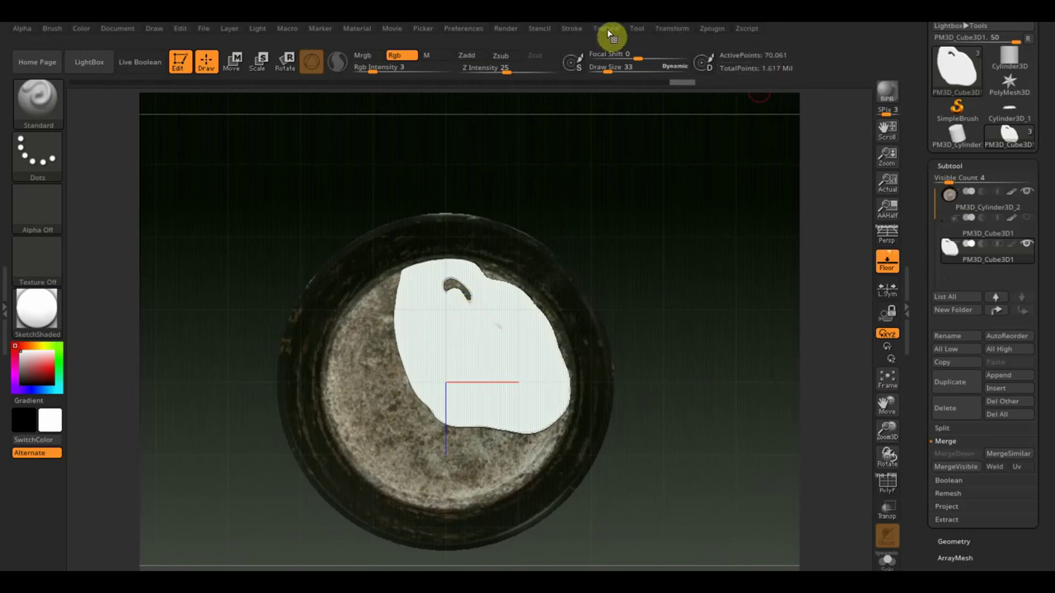
{"action": "key", "text": "shift+z"}
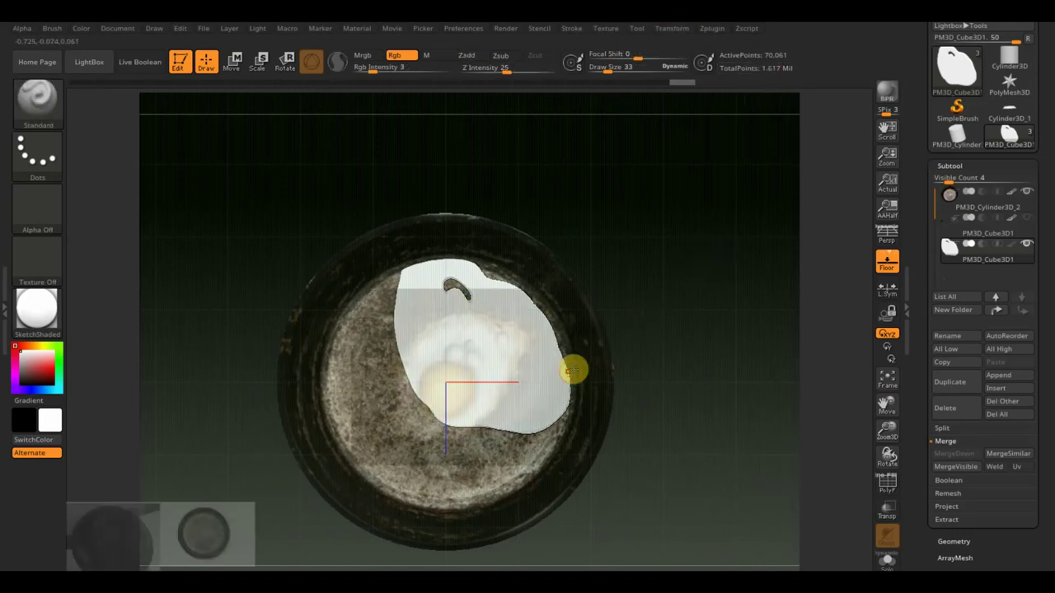
{"action": "key", "text": "z"}
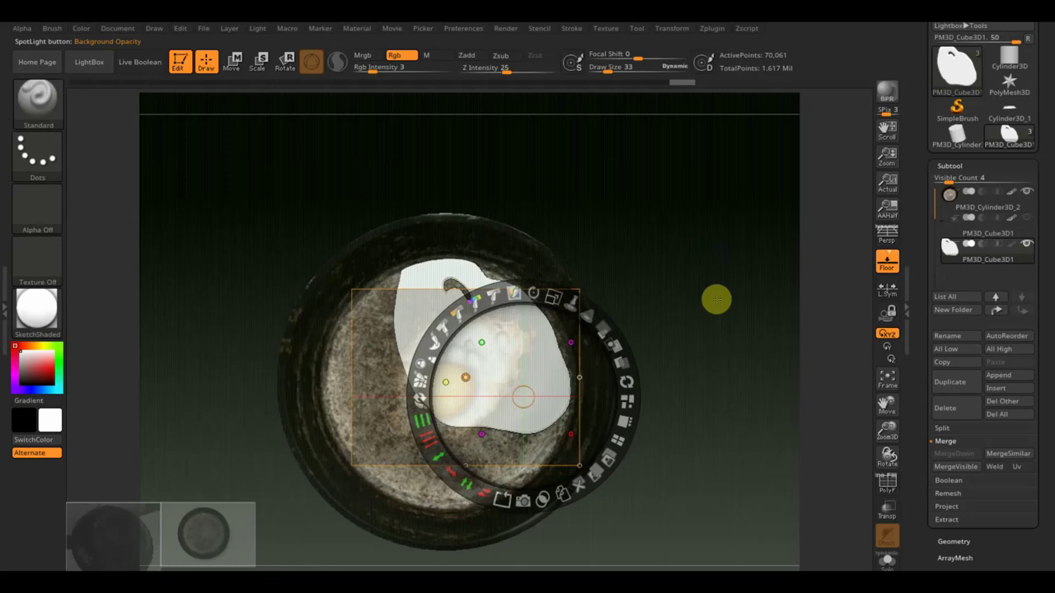
{"action": "left_click_drag", "start_coordinate": [561, 294], "coordinate": [593, 332]}
{"action": "mouse_move", "coordinate": [539, 292]}
{"action": "left_mouse_down"}
{"action": "mouse_move", "coordinate": [494, 280]}
{"action": "mouse_move", "coordinate": [389, 309]}
{"action": "mouse_move", "coordinate": [483, 437]}
{"action": "mouse_move", "coordinate": [434, 290]}
{"action": "left_mouse_up"}
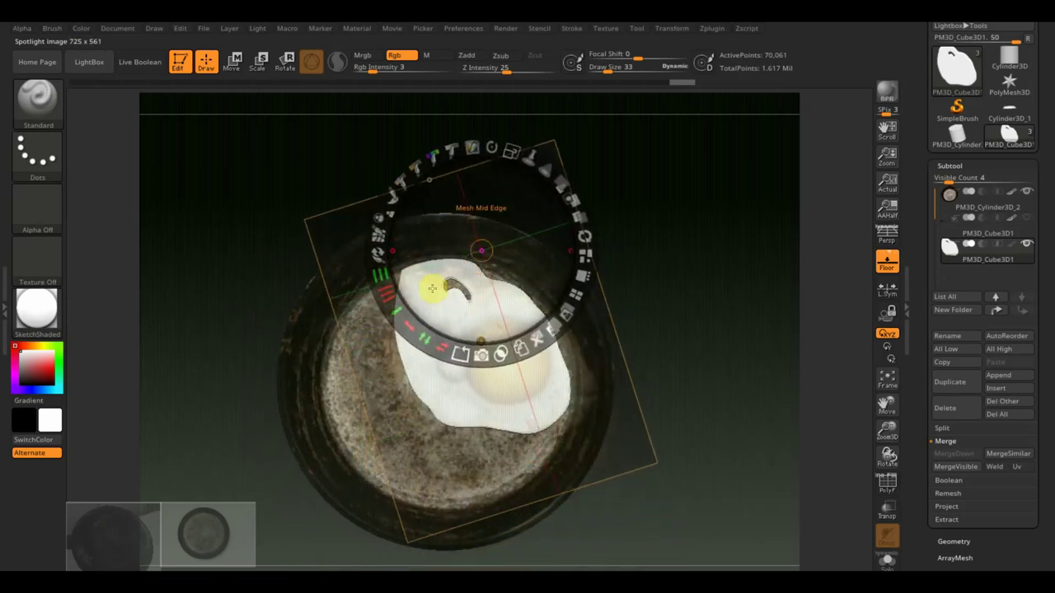
{"action": "key", "text": "shift+z"}
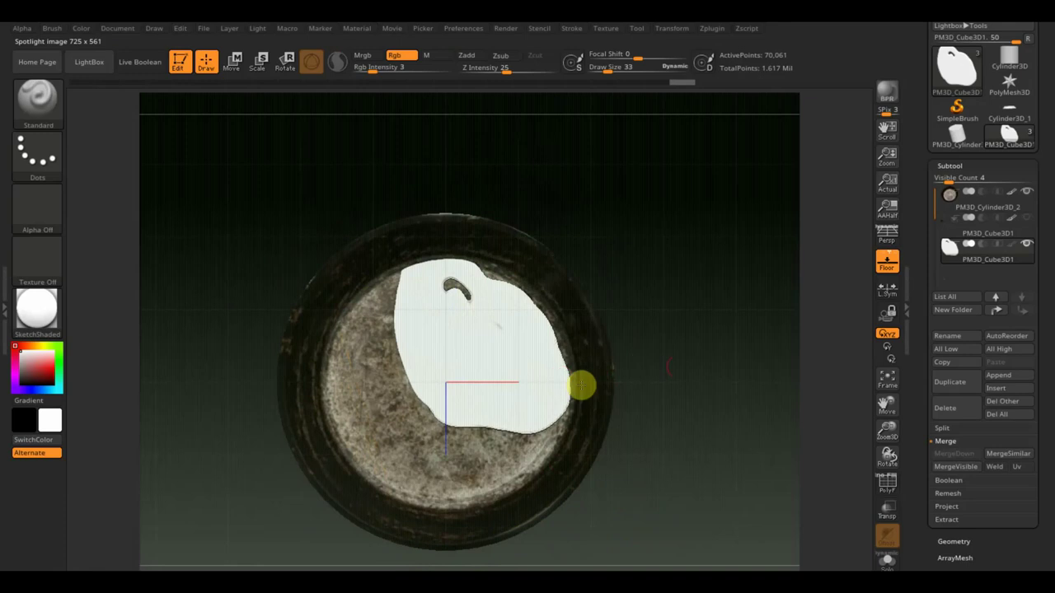
{"action": "left_click", "coordinate": [1006, 377]}
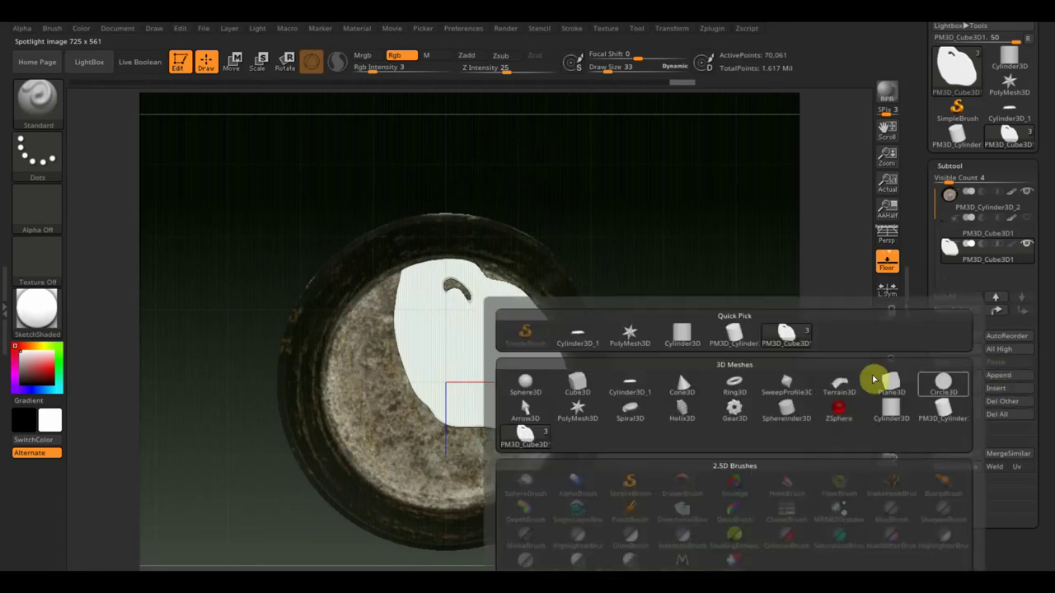
Step: Append a sphere for the yolk, make it active, and shrink it to yolk size
{"action": "left_click", "coordinate": [532, 386]}
{"action": "mouse_move", "coordinate": [612, 377]}
{"action": "left_mouse_down"}
{"action": "mouse_move", "coordinate": [744, 242]}
{"action": "mouse_move", "coordinate": [749, 264]}
{"action": "left_mouse_up"}
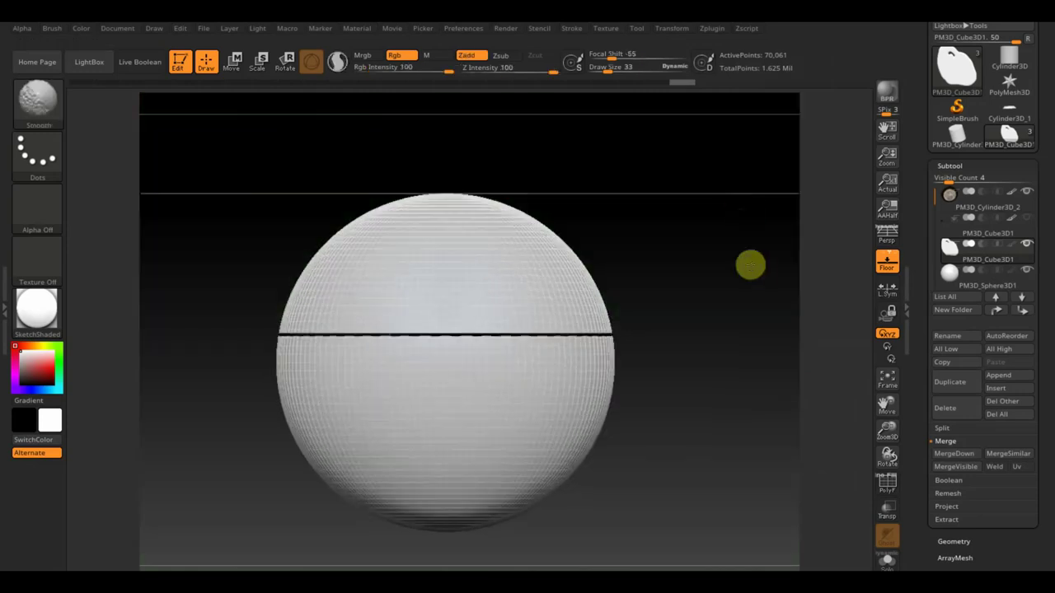
{"action": "left_click", "coordinate": [233, 62]}
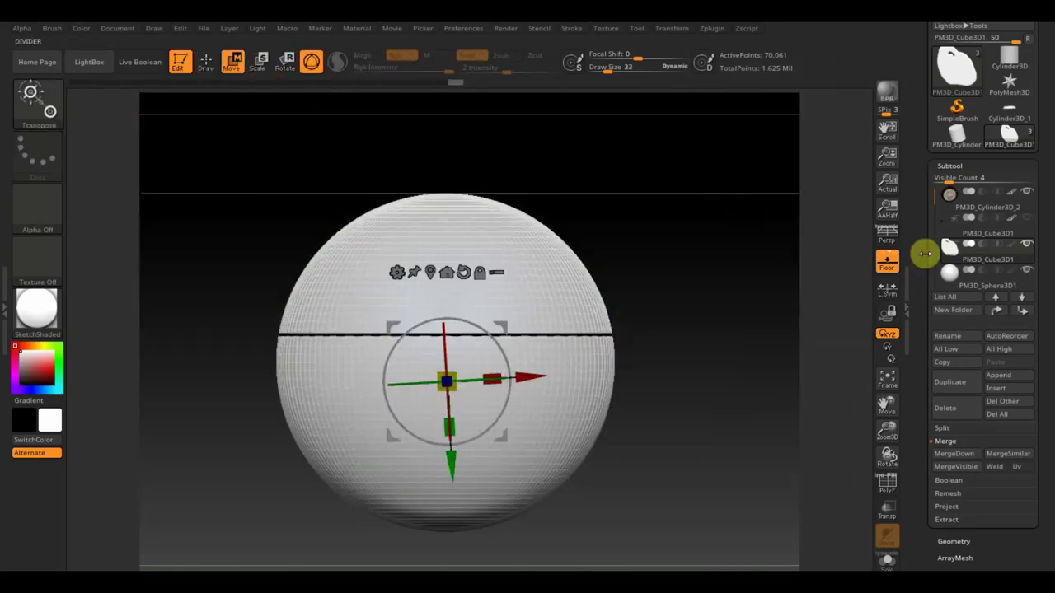
{"action": "key", "text": "ctrl"}
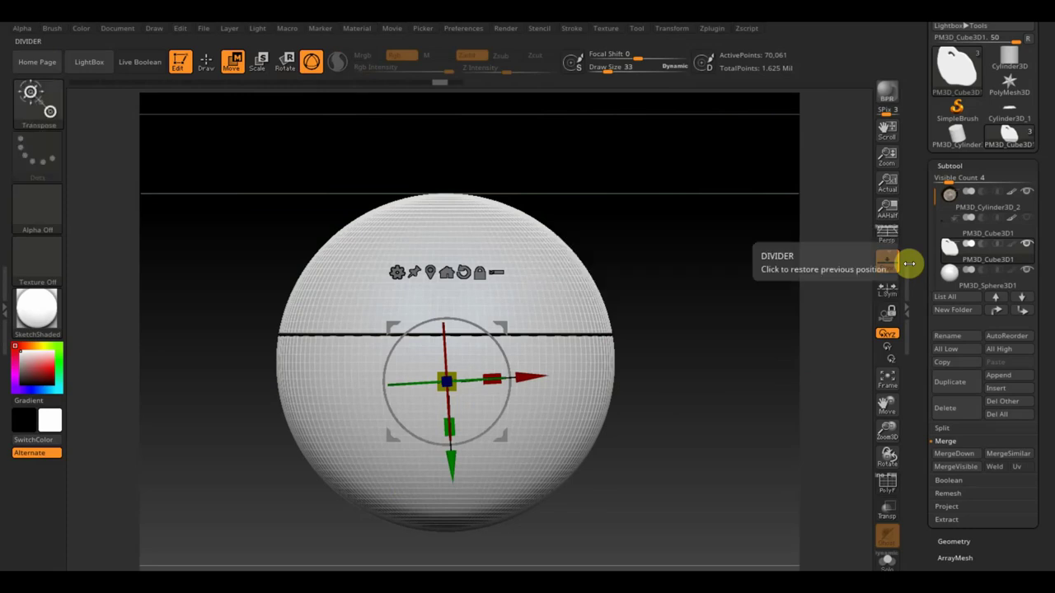
{"action": "left_click", "coordinate": [964, 284]}
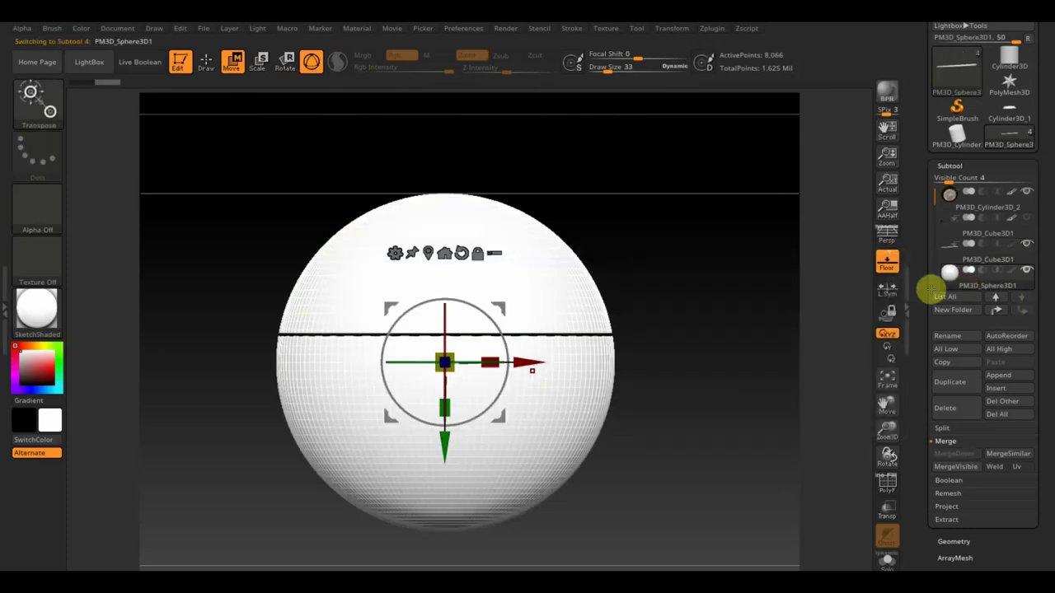
{"action": "left_click_drag", "start_coordinate": [445, 361], "coordinate": [339, 304]}
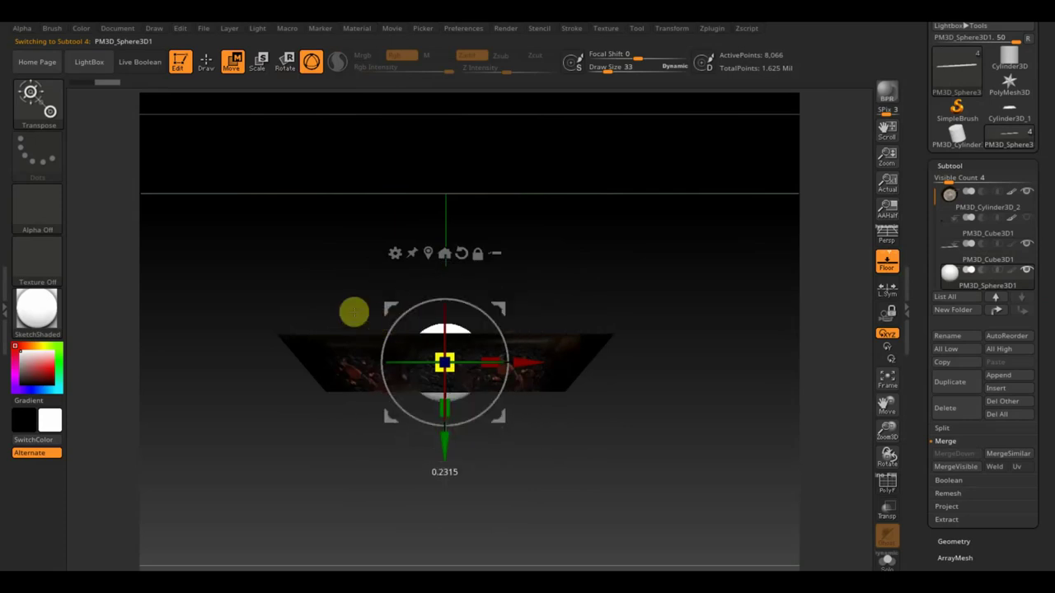
Step: From a top-down view, align the Spotlight egg photo over the pan's egg, then hide it
{"action": "left_click_drag", "start_coordinate": [604, 317], "coordinate": [679, 422]}
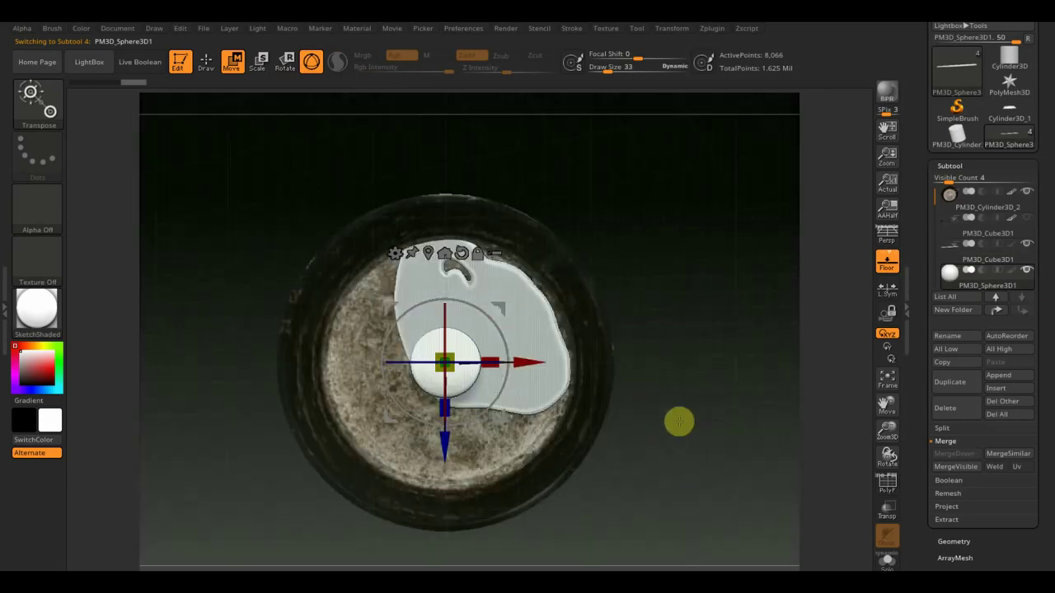
{"action": "left_click_drag", "start_coordinate": [634, 386], "coordinate": [654, 469]}
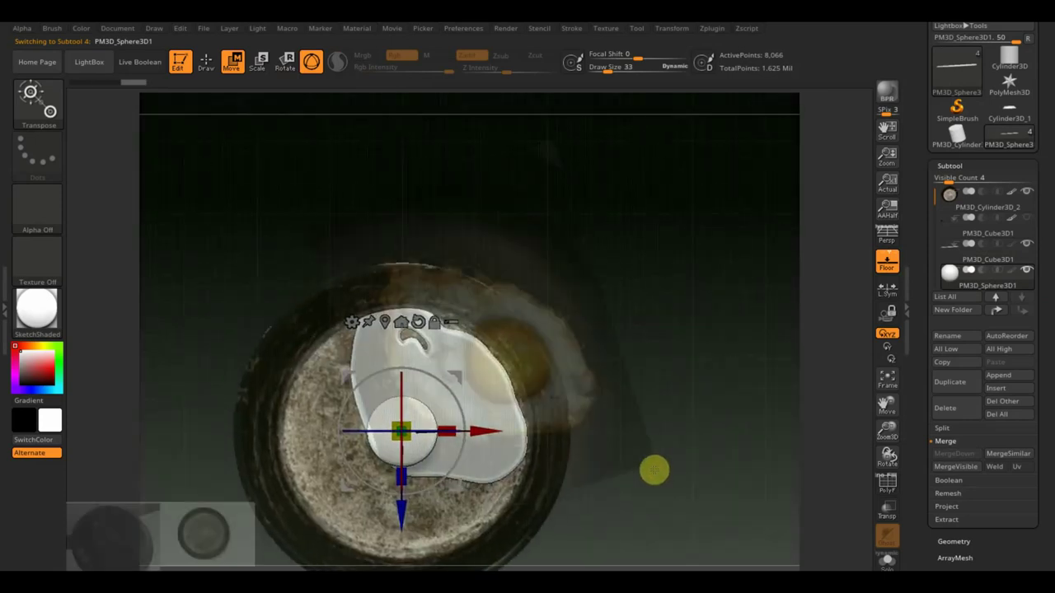
{"action": "mouse_move", "coordinate": [674, 420]}
{"action": "left_mouse_down"}
{"action": "mouse_move", "coordinate": [765, 334]}
{"action": "mouse_move", "coordinate": [756, 357]}
{"action": "mouse_move", "coordinate": [740, 359]}
{"action": "left_mouse_up"}
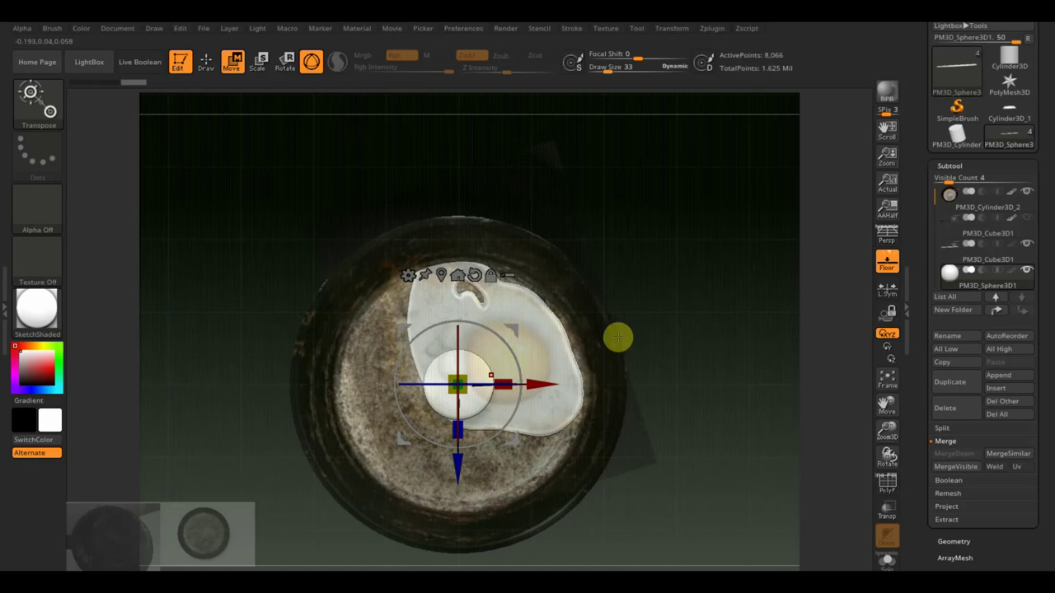
{"action": "key", "text": "shift+z"}
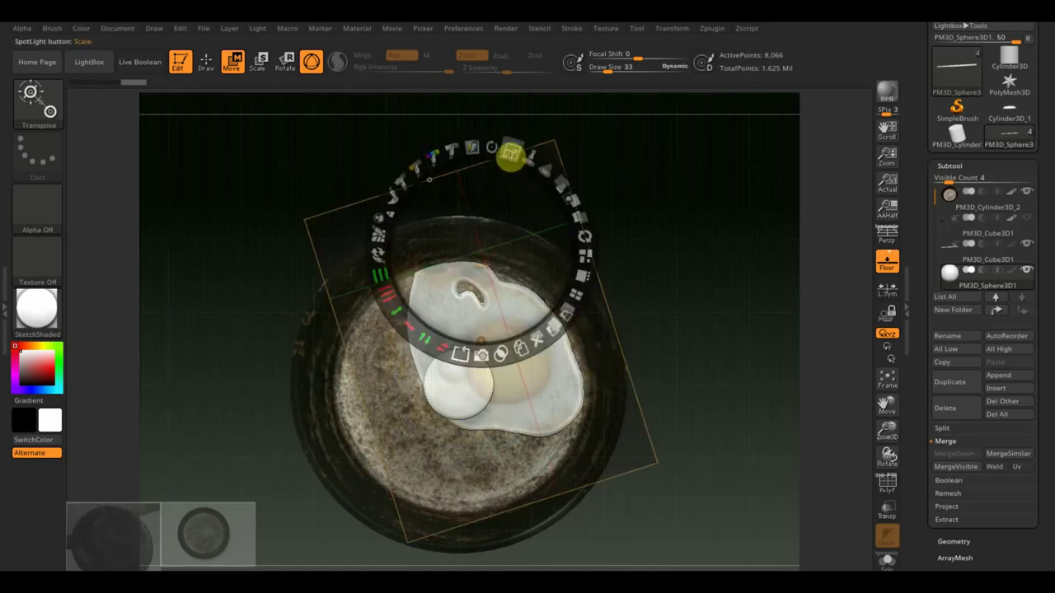
{"action": "mouse_move", "coordinate": [491, 148]}
{"action": "left_mouse_down"}
{"action": "mouse_move", "coordinate": [464, 146]}
{"action": "mouse_move", "coordinate": [482, 193]}
{"action": "mouse_move", "coordinate": [456, 216]}
{"action": "mouse_move", "coordinate": [470, 206]}
{"action": "left_mouse_up"}
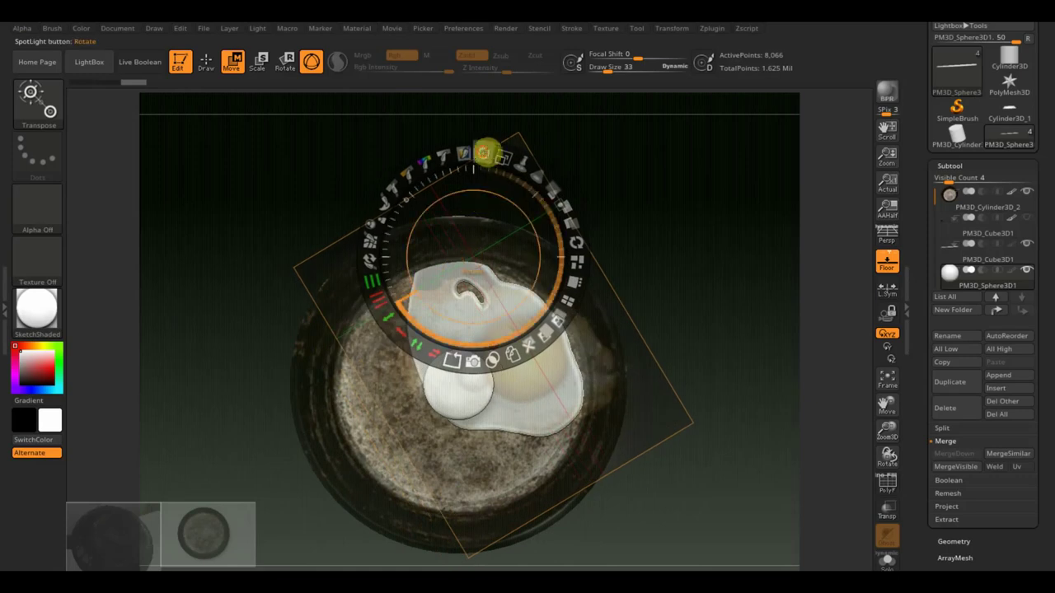
{"action": "left_click_drag", "start_coordinate": [485, 151], "coordinate": [501, 157]}
{"action": "left_click_drag", "start_coordinate": [486, 206], "coordinate": [503, 222]}
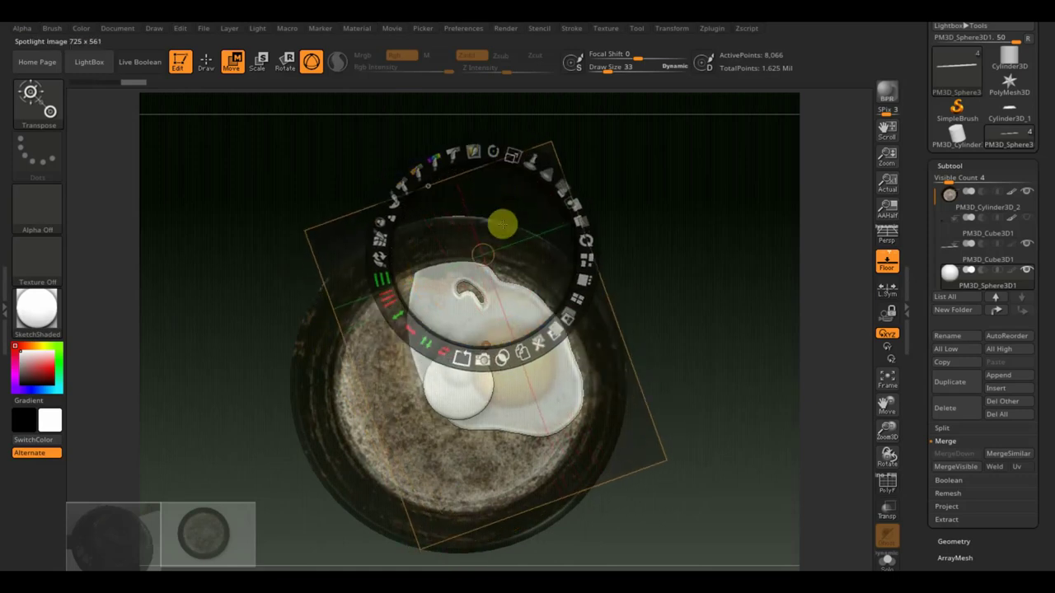
{"action": "key", "text": "shift+z"}
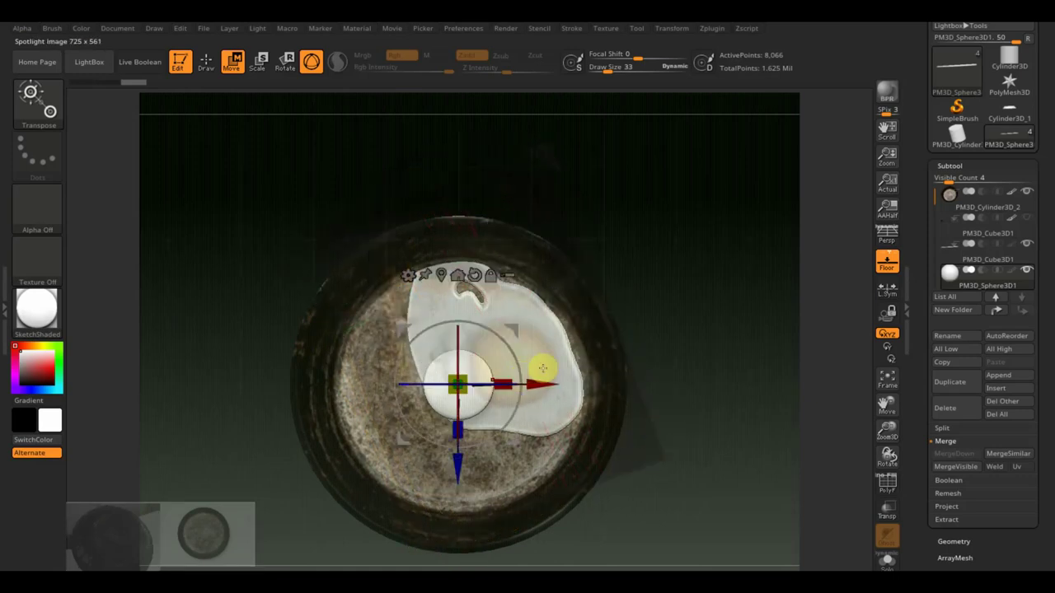
Step: Enlarge the yolk sphere slightly and lower it onto the egg white, checking from side and top
{"action": "left_click_drag", "start_coordinate": [516, 330], "coordinate": [565, 306]}
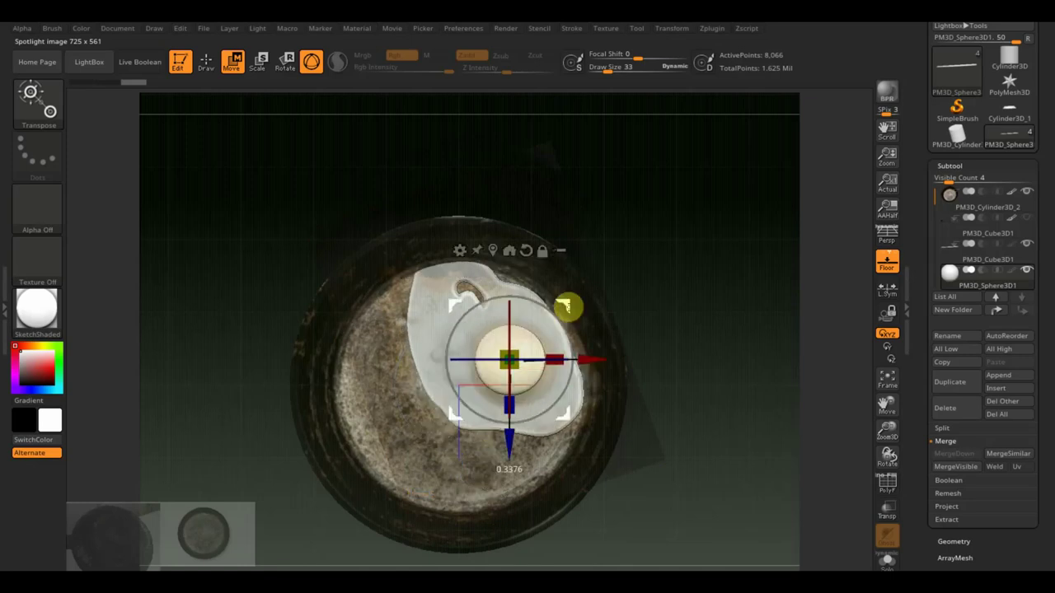
{"action": "left_click_drag", "start_coordinate": [518, 352], "coordinate": [524, 351]}
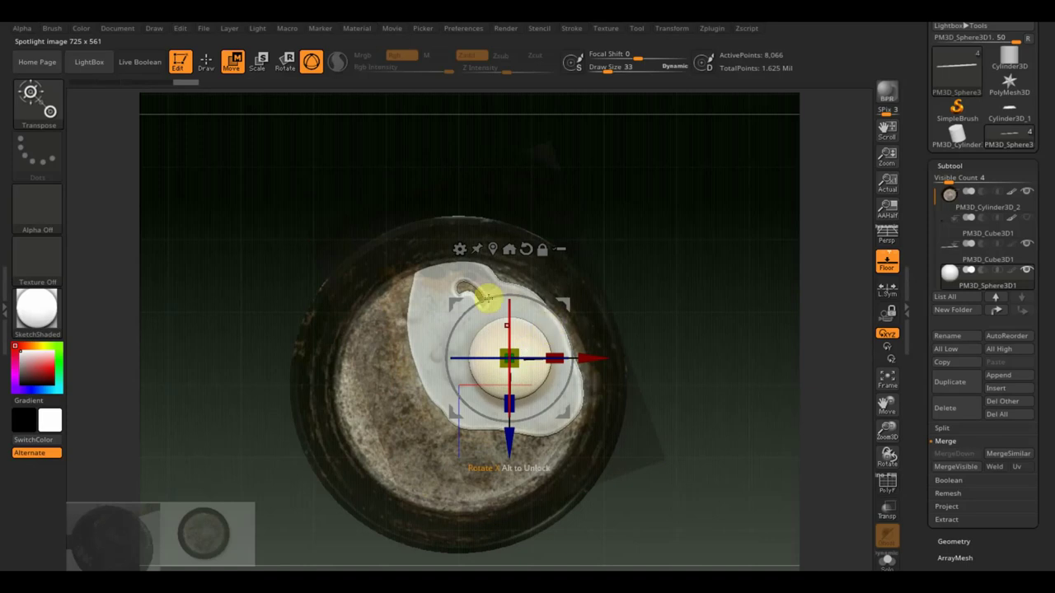
{"action": "left_click_drag", "start_coordinate": [566, 308], "coordinate": [568, 306]}
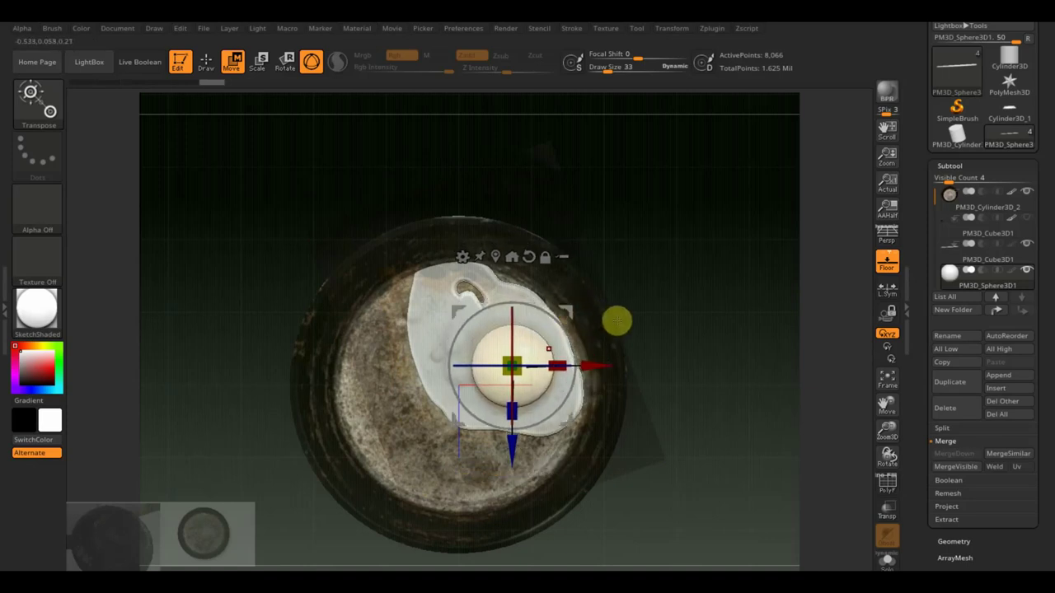
{"action": "left_click_drag", "start_coordinate": [723, 353], "coordinate": [747, 263], "text": "shift"}
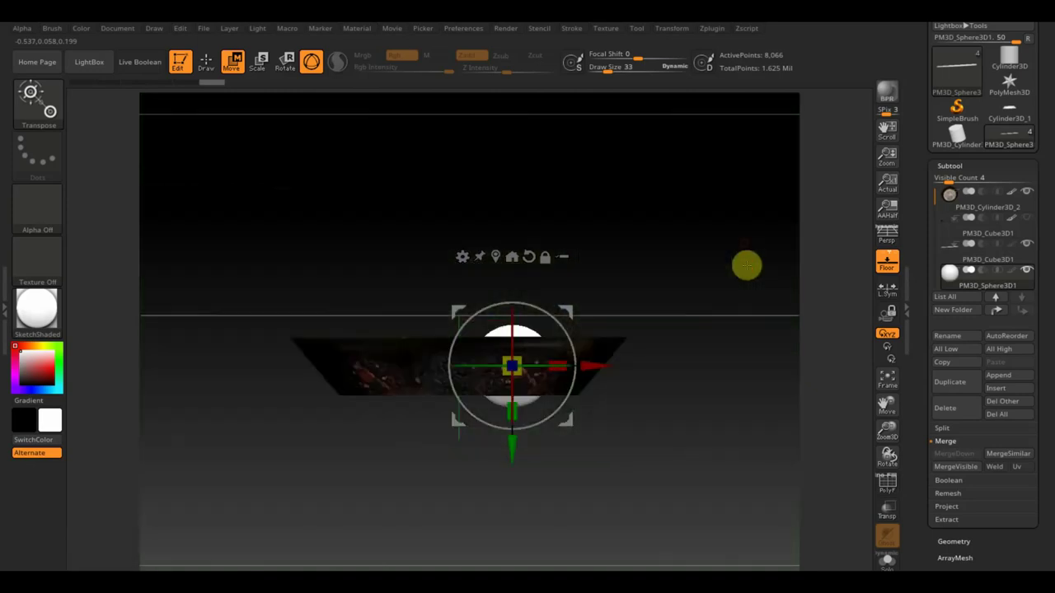
{"action": "left_click_drag", "start_coordinate": [511, 447], "coordinate": [511, 466]}
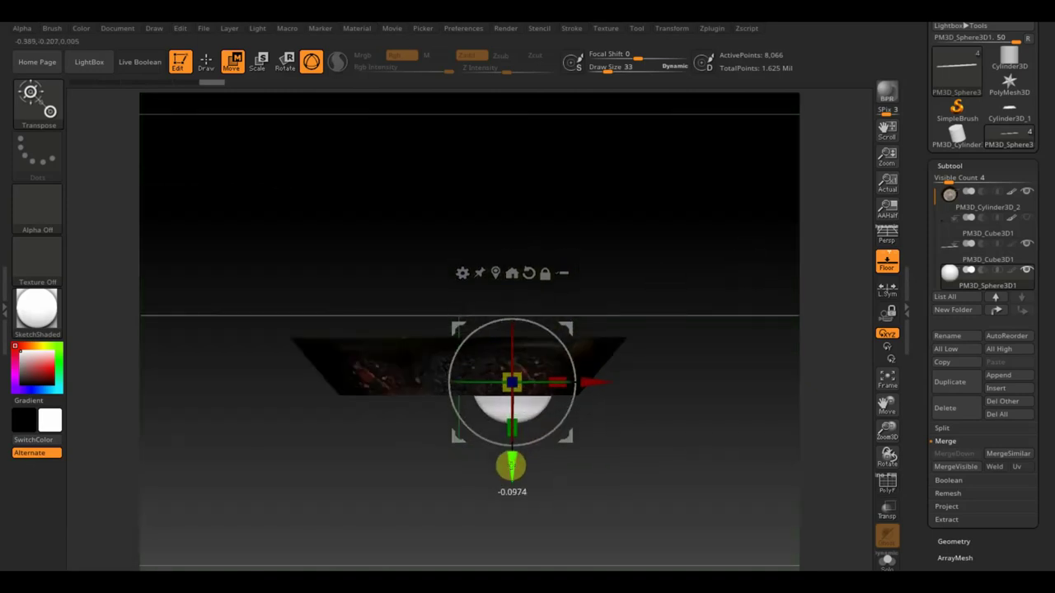
{"action": "mouse_move", "coordinate": [634, 420]}
{"action": "left_mouse_down"}
{"action": "mouse_move", "coordinate": [687, 469]}
{"action": "mouse_move", "coordinate": [700, 459]}
{"action": "left_mouse_up"}
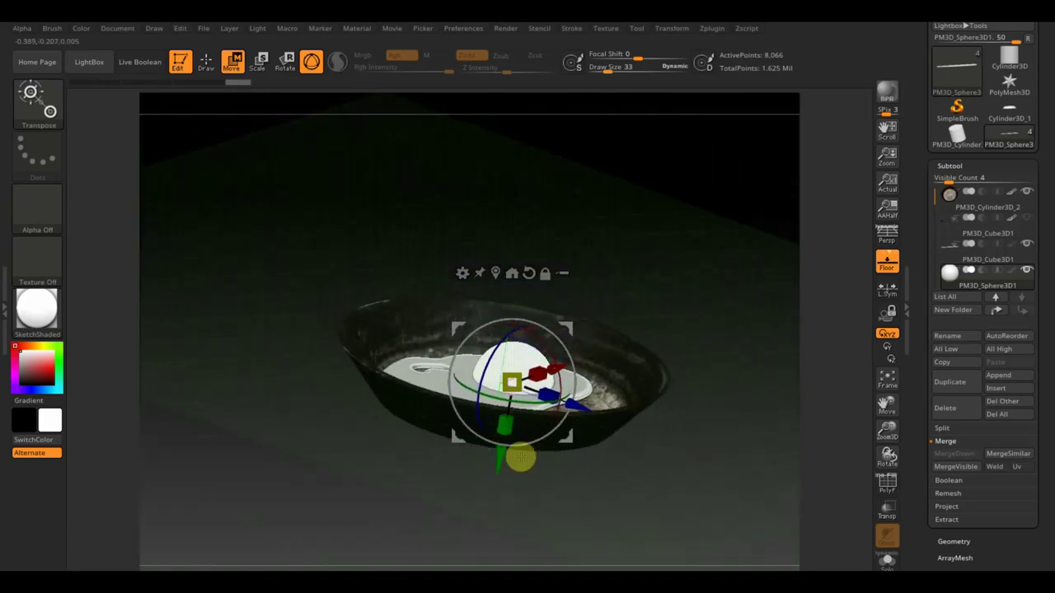
{"action": "left_click_drag", "start_coordinate": [501, 456], "coordinate": [500, 469]}
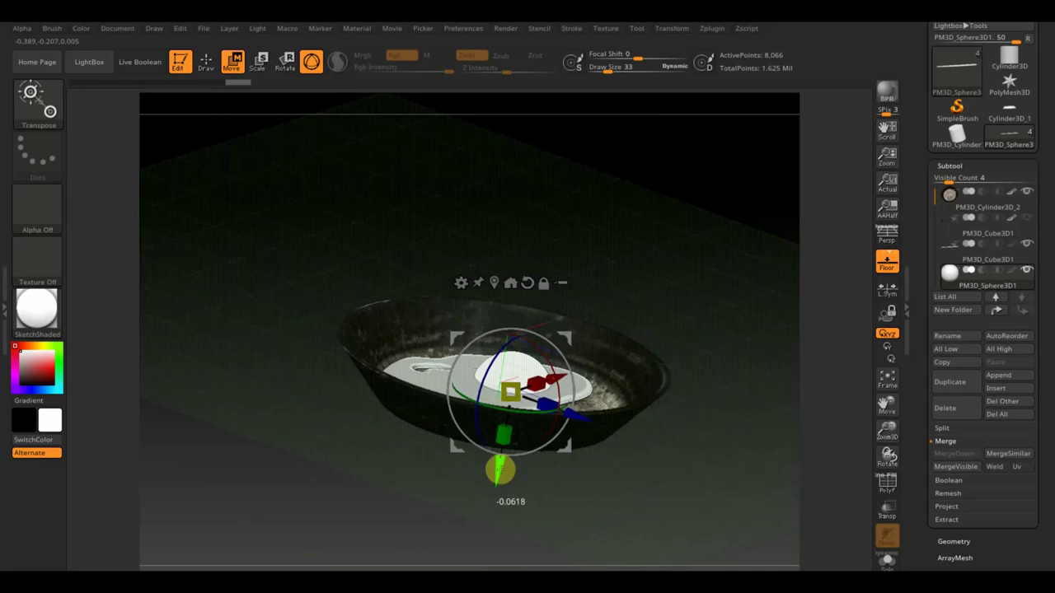
{"action": "mouse_move", "coordinate": [635, 450]}
{"action": "left_mouse_down"}
{"action": "mouse_move", "coordinate": [716, 424]}
{"action": "mouse_move", "coordinate": [706, 426]}
{"action": "left_mouse_up"}
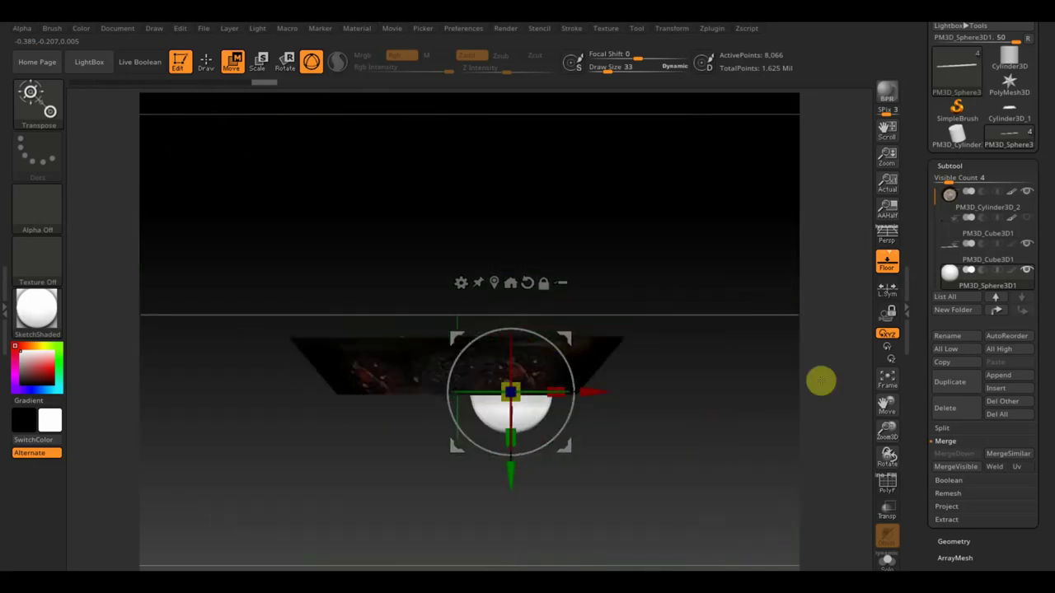
Step: Turn on Transp, hide the pan subtool, and select the PM3D_Cube3D1 egg-white piece
{"action": "left_click", "coordinate": [886, 509]}
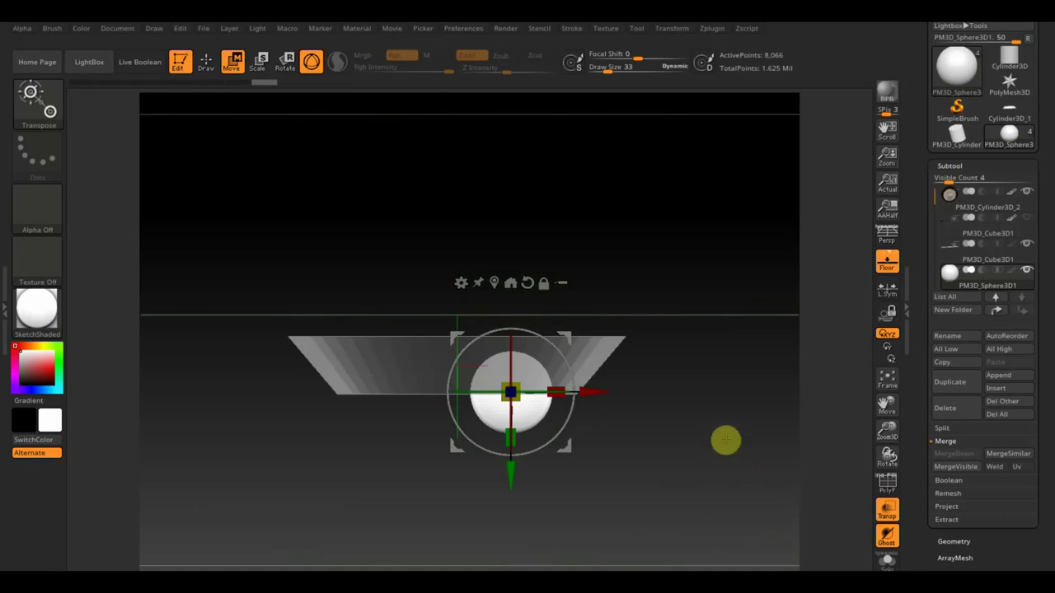
{"action": "mouse_move", "coordinate": [726, 440]}
{"action": "left_mouse_down"}
{"action": "mouse_move", "coordinate": [741, 442]}
{"action": "mouse_move", "coordinate": [746, 499]}
{"action": "mouse_move", "coordinate": [743, 435]}
{"action": "left_mouse_up"}
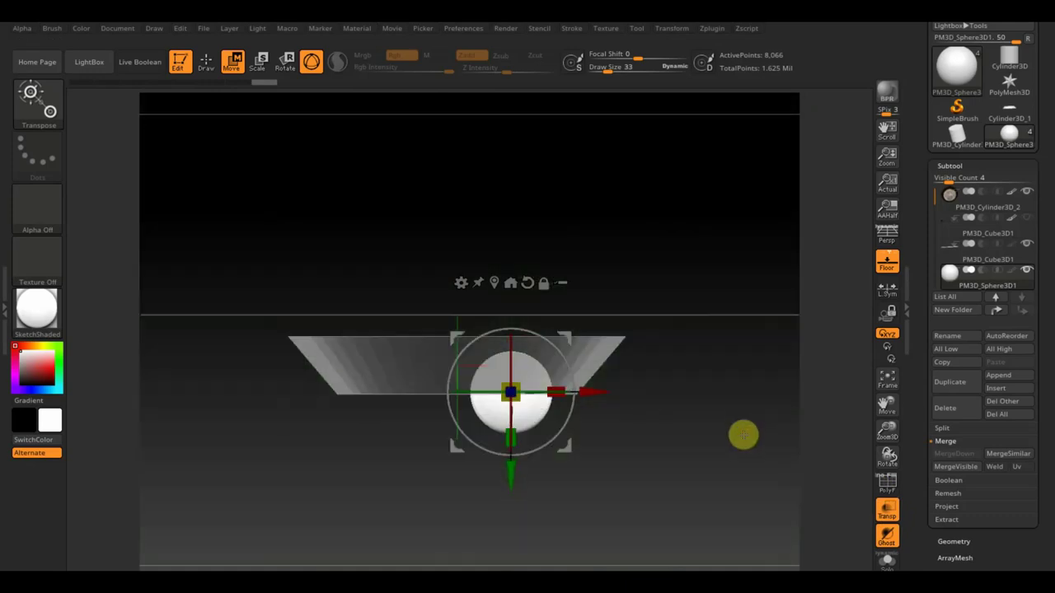
{"action": "left_click", "coordinate": [1027, 193]}
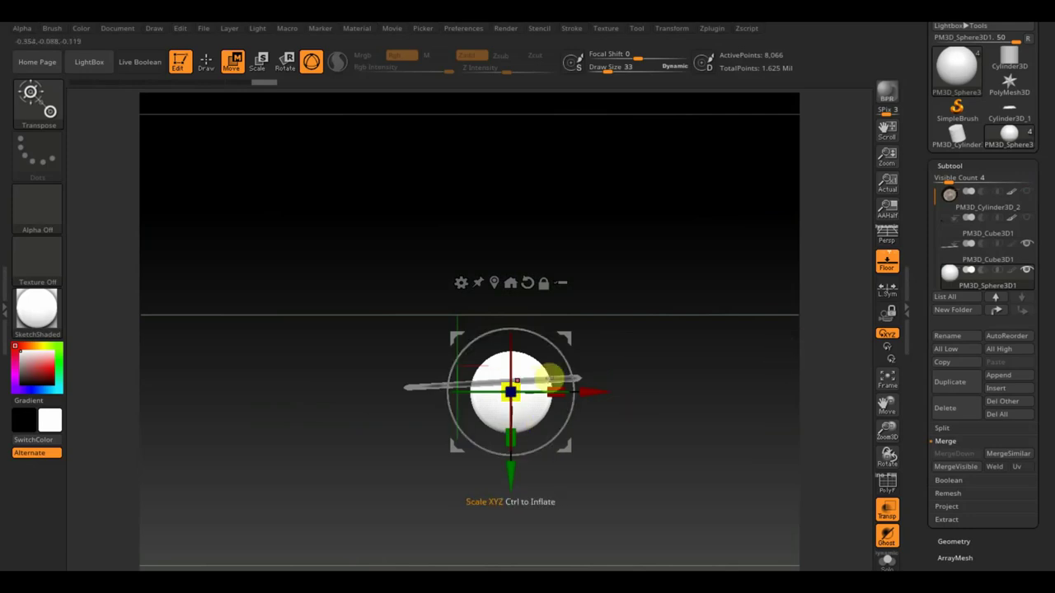
{"action": "left_click", "coordinate": [944, 257]}
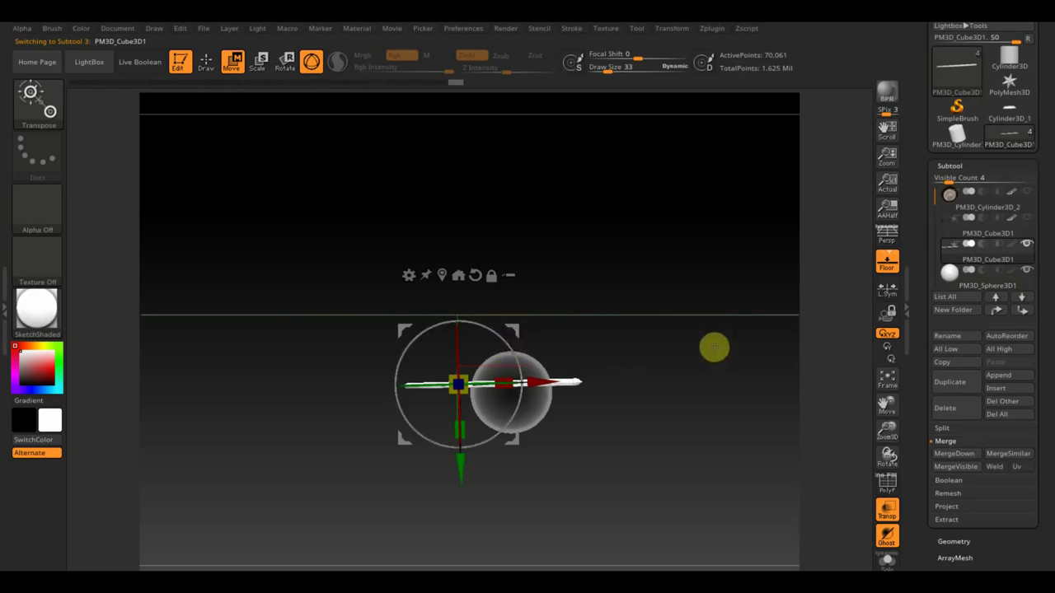
Step: Trim off the yolk sphere's lower half with the TrimRect brush, then turn Transp off
{"action": "left_click", "coordinate": [206, 62]}
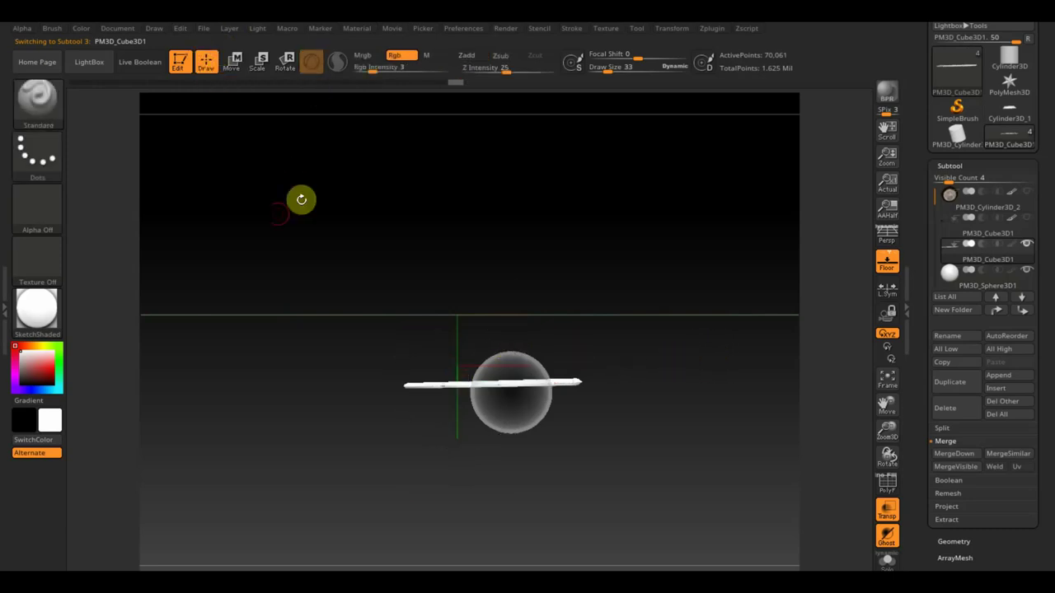
{"action": "left_click", "coordinate": [940, 291]}
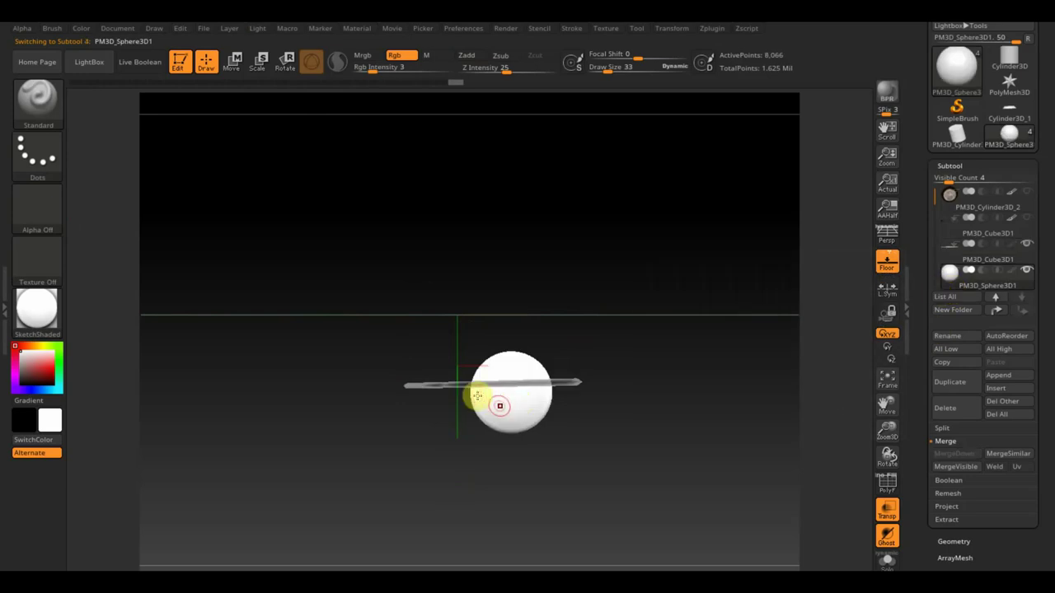
{"action": "left_click", "coordinate": [35, 105], "text": "ctrl+shift"}
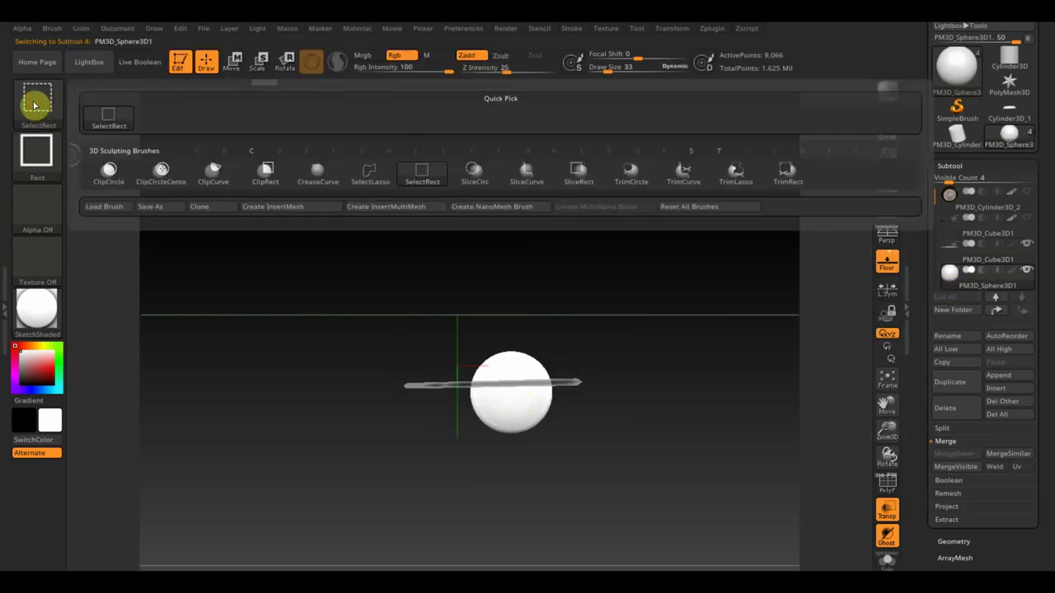
{"action": "left_click", "coordinate": [791, 180]}
{"action": "left_click_drag", "start_coordinate": [639, 482], "coordinate": [426, 396], "text": "ctrl+shift"}
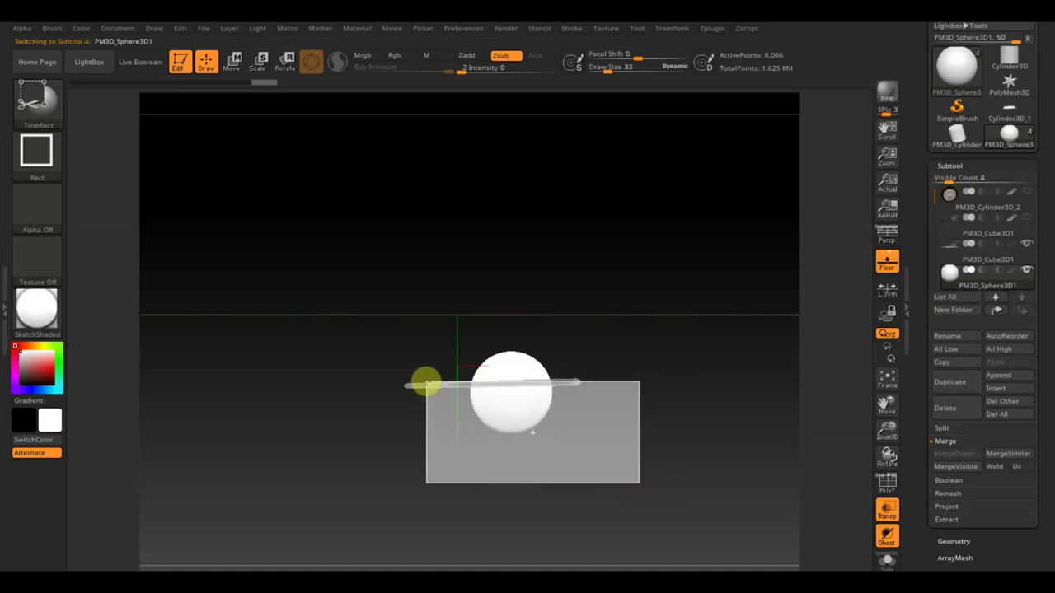
{"action": "left_click_drag", "start_coordinate": [426, 382], "coordinate": [424, 382], "text": "ctrl+shift"}
{"action": "mouse_move", "coordinate": [611, 423]}
{"action": "left_mouse_down"}
{"action": "mouse_move", "coordinate": [646, 377]}
{"action": "mouse_move", "coordinate": [638, 311]}
{"action": "mouse_move", "coordinate": [680, 426]}
{"action": "mouse_move", "coordinate": [736, 534]}
{"action": "mouse_move", "coordinate": [727, 478]}
{"action": "mouse_move", "coordinate": [722, 490]}
{"action": "mouse_move", "coordinate": [832, 428]}
{"action": "left_mouse_up"}
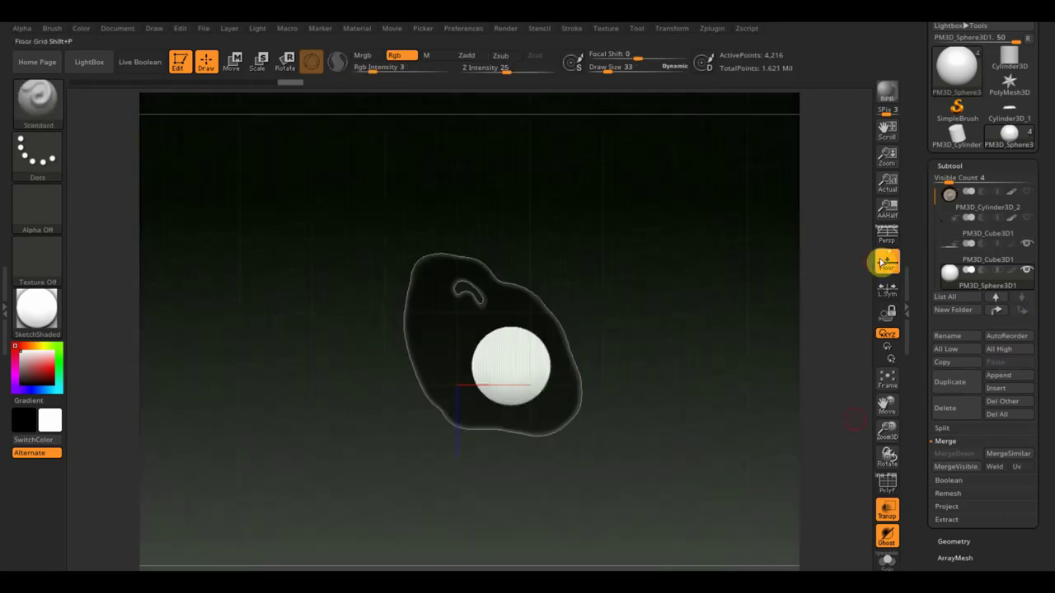
{"action": "left_click", "coordinate": [887, 508]}
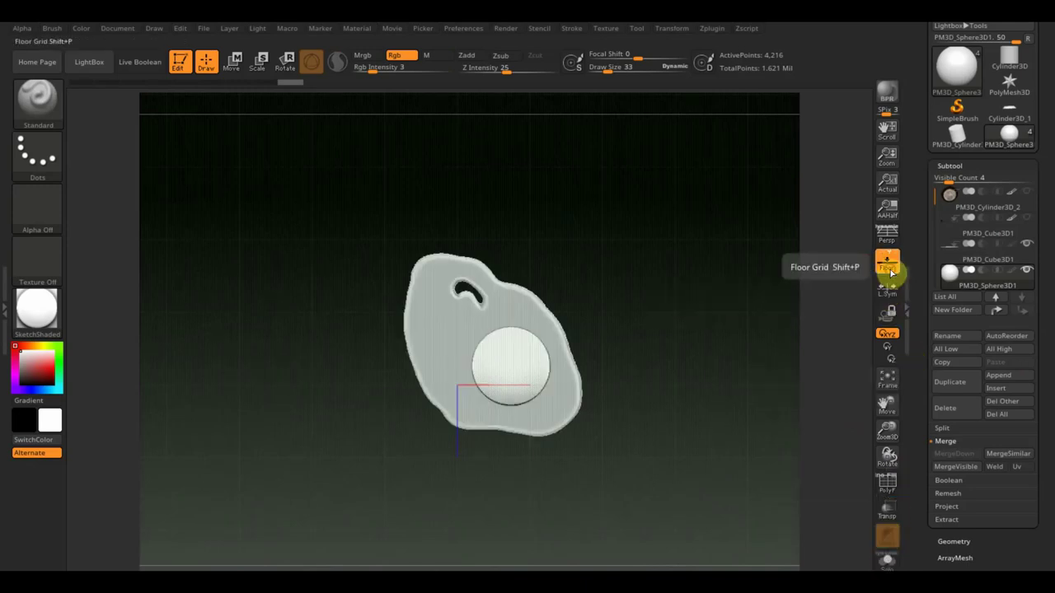
Step: Turn off Floor and rotate the Spotlight fried-egg photo upright behind the egg white and yolk
{"action": "left_click", "coordinate": [888, 265]}
{"action": "key", "text": "shift+z"}
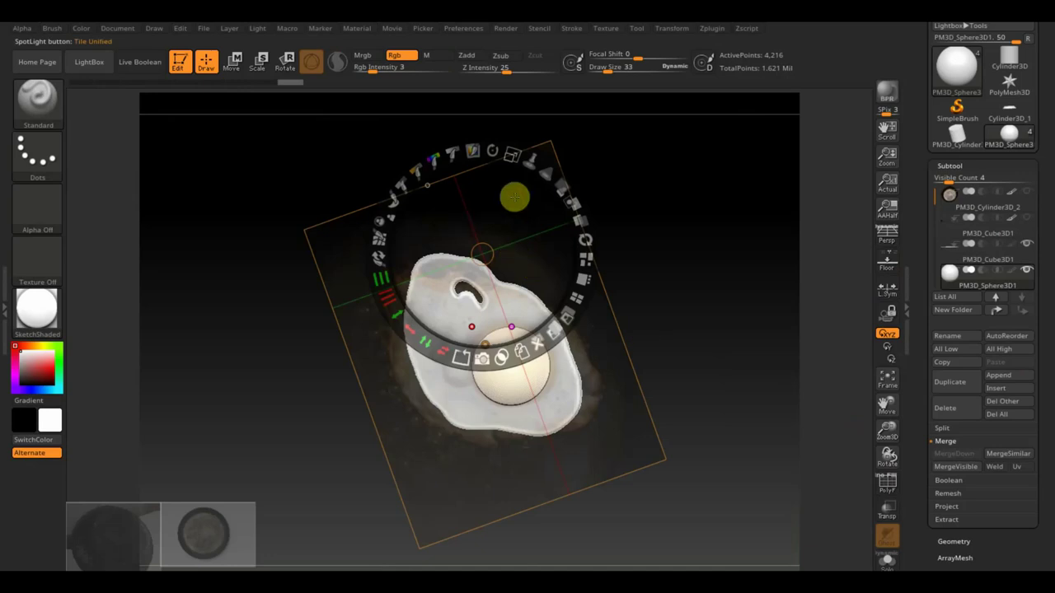
{"action": "key", "text": "z"}
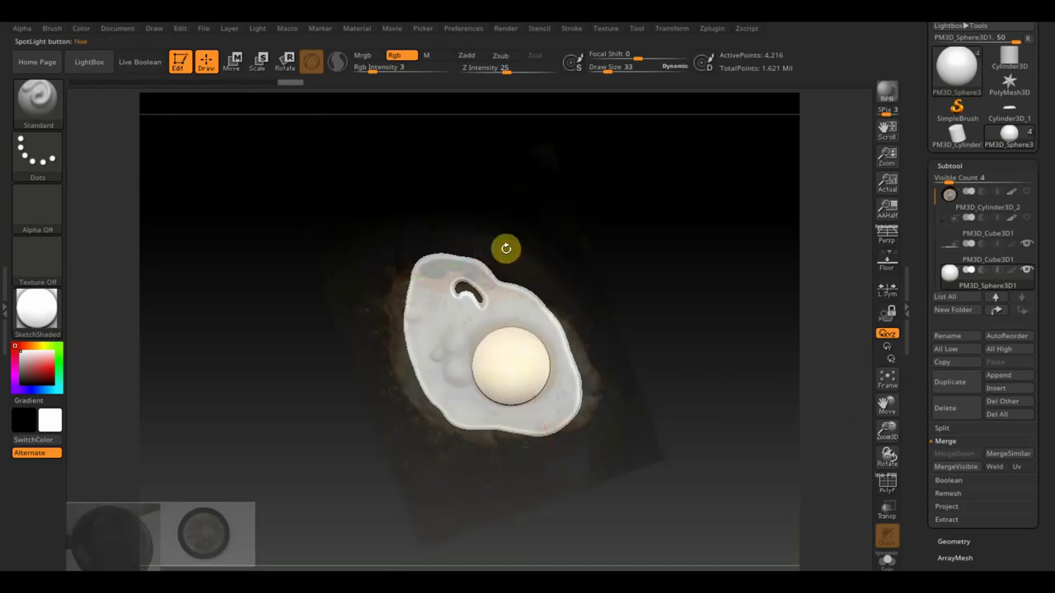
{"action": "key", "text": "z"}
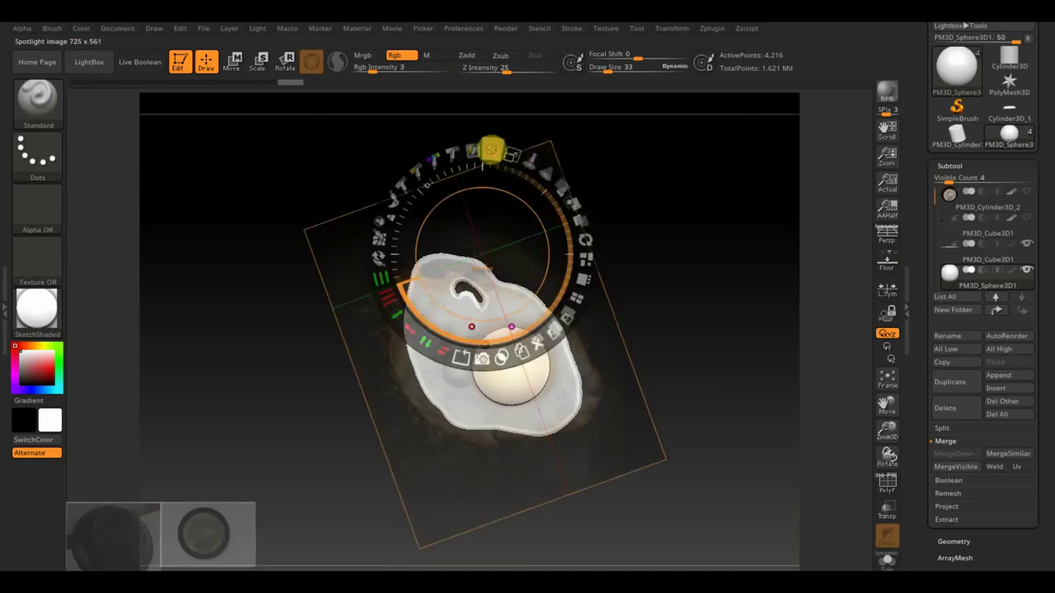
{"action": "left_click_drag", "start_coordinate": [491, 149], "coordinate": [511, 199]}
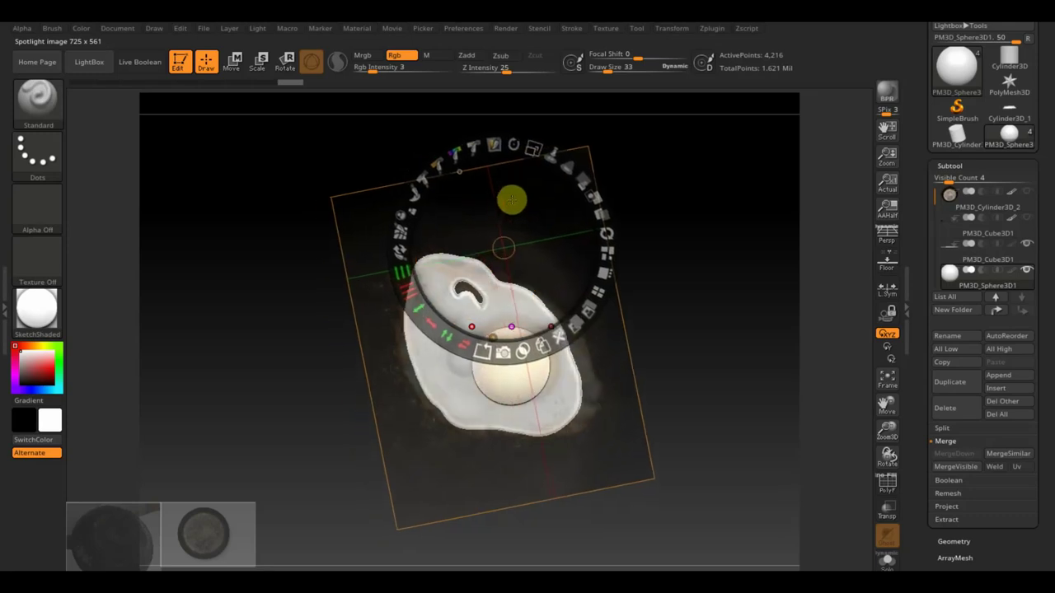
{"action": "left_click_drag", "start_coordinate": [512, 198], "coordinate": [495, 199]}
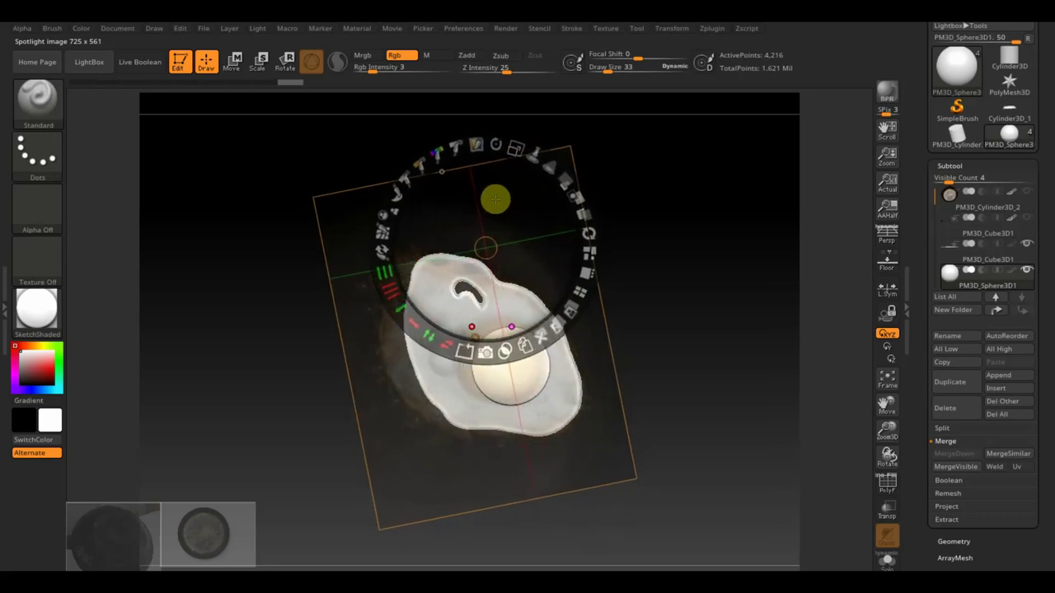
{"action": "left_click_drag", "start_coordinate": [511, 146], "coordinate": [515, 186]}
{"action": "key", "text": "z"}
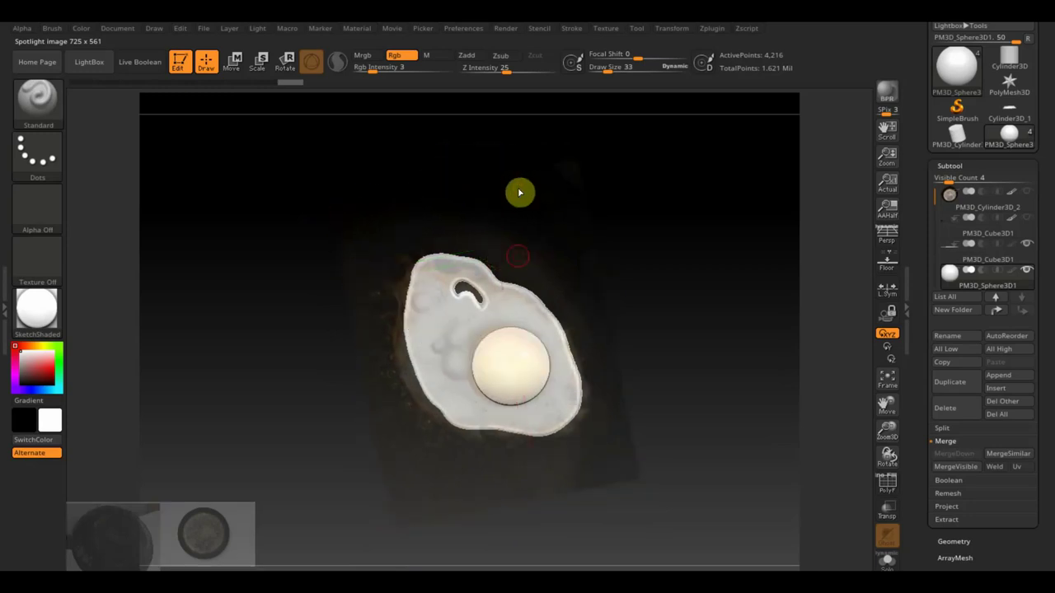
{"action": "key", "text": "z"}
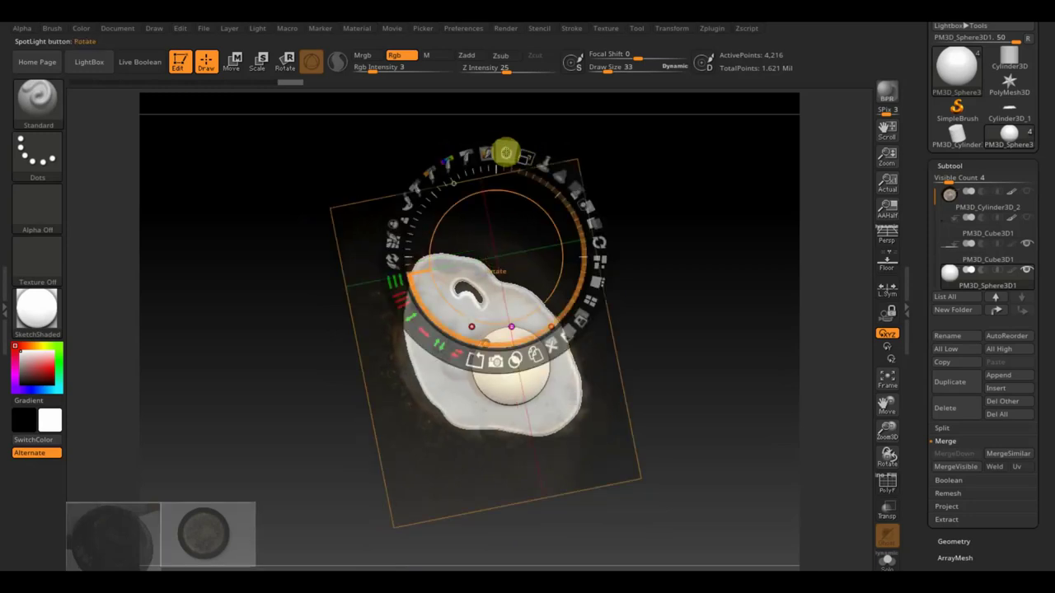
{"action": "mouse_move", "coordinate": [505, 153]}
{"action": "left_mouse_down"}
{"action": "mouse_move", "coordinate": [522, 155]}
{"action": "mouse_move", "coordinate": [537, 183]}
{"action": "left_mouse_up"}
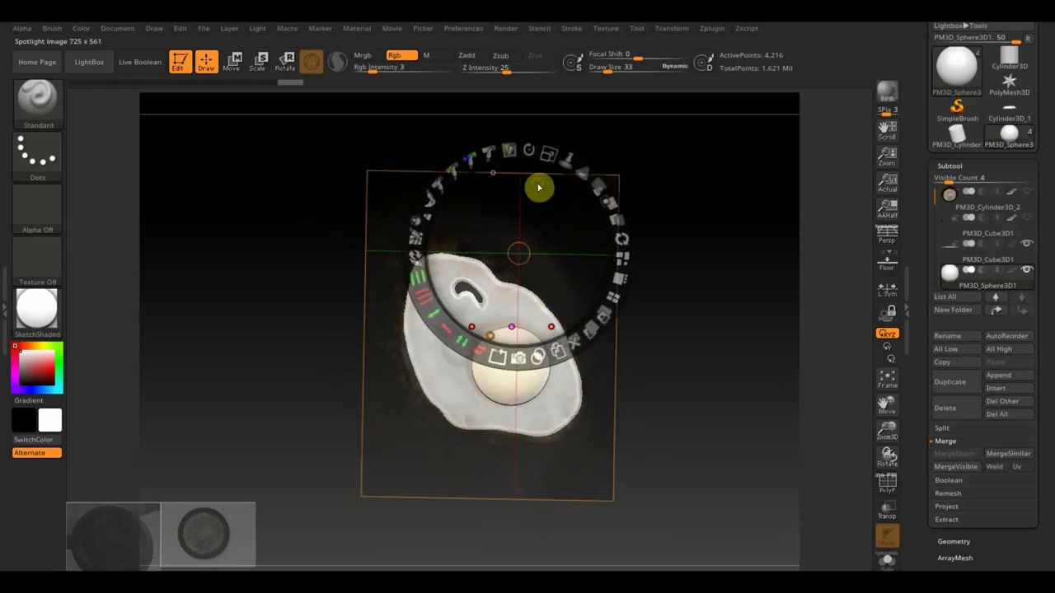
{"action": "key", "text": "z"}
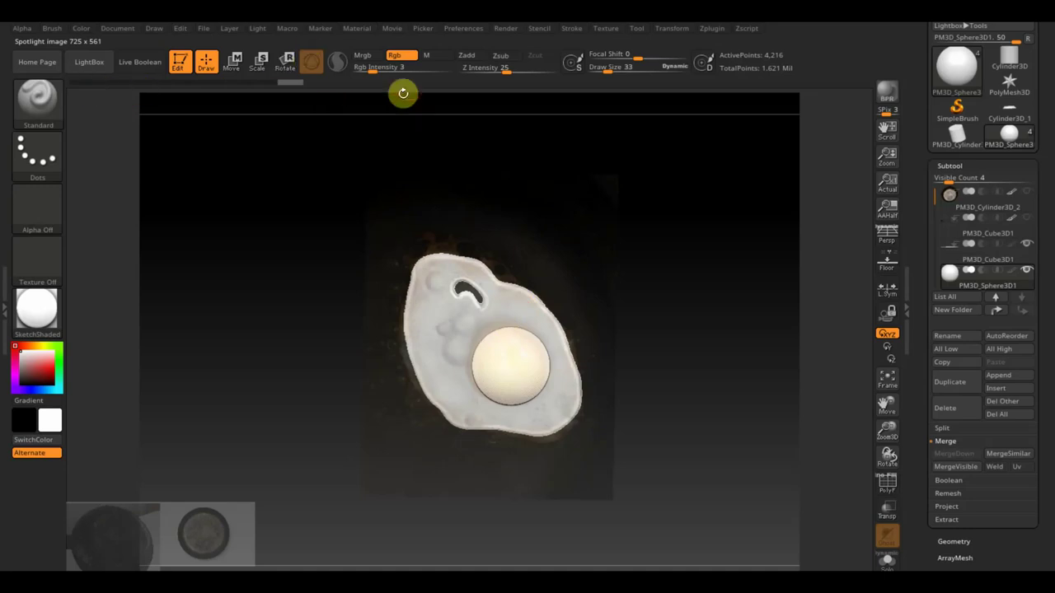
Step: Raise the brush draw size to 243 in the brush settings
{"action": "left_click", "coordinate": [22, 28]}
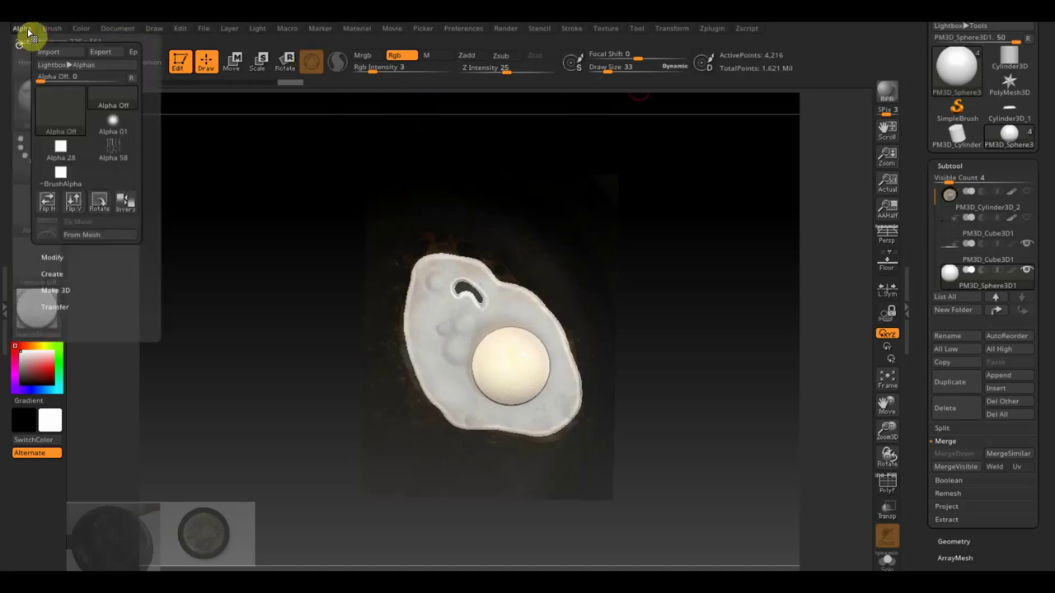
{"action": "left_click", "coordinate": [51, 30]}
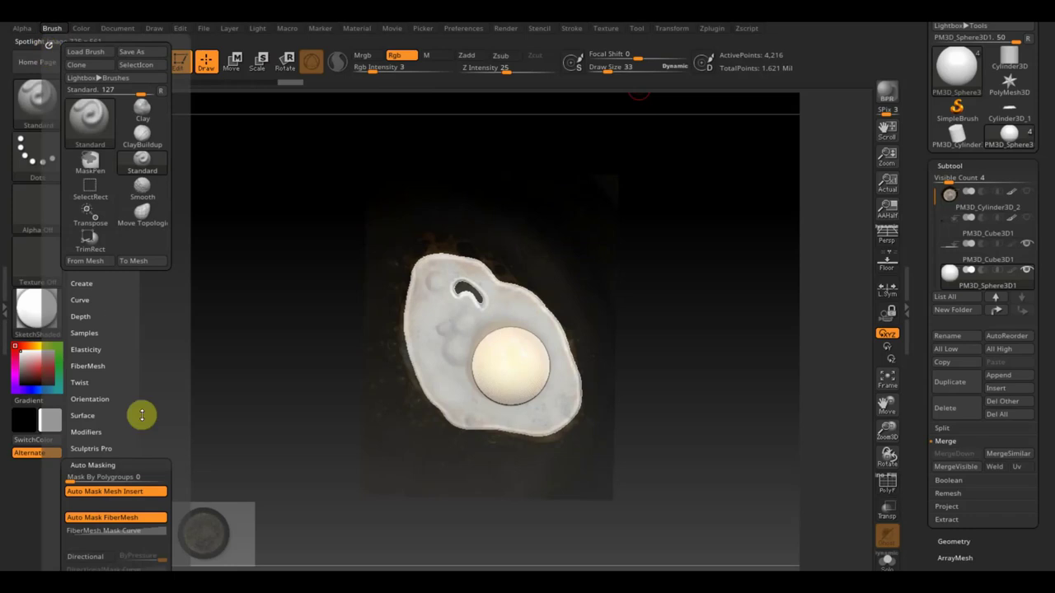
{"action": "left_click", "coordinate": [92, 465]}
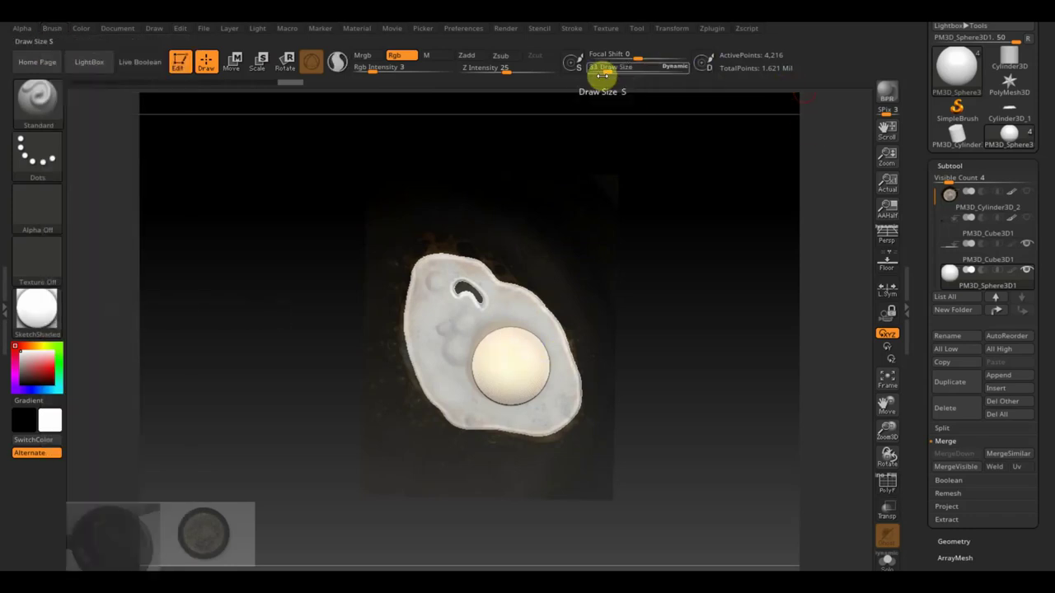
{"action": "left_click_drag", "start_coordinate": [606, 71], "coordinate": [636, 72]}
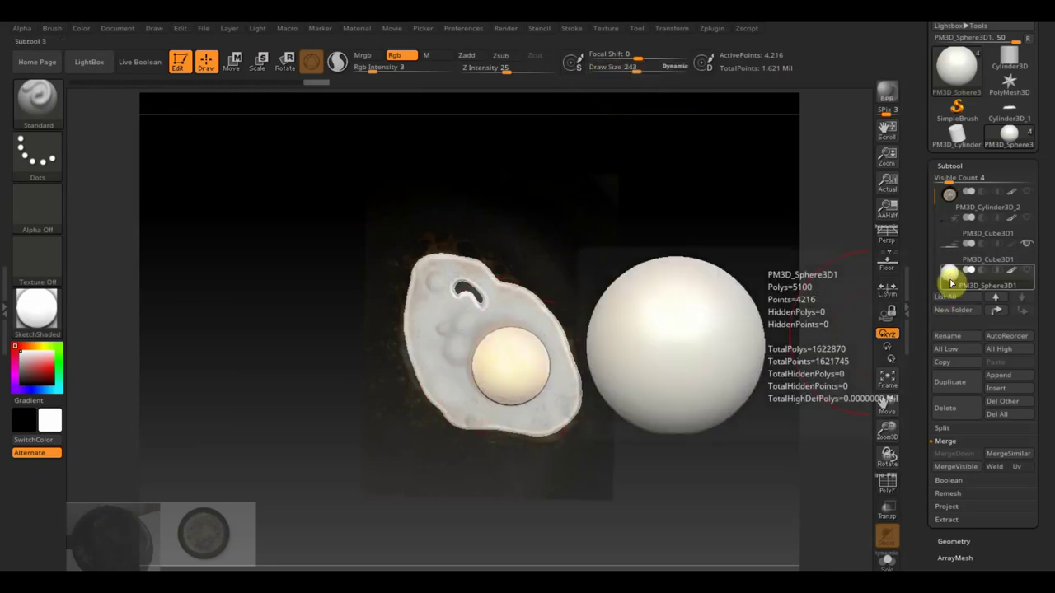
Step: Set DynaMesh resolution to 560, dismiss the zero-vertices warning, and hide the Spotlight photo
{"action": "left_click", "coordinate": [954, 542]}
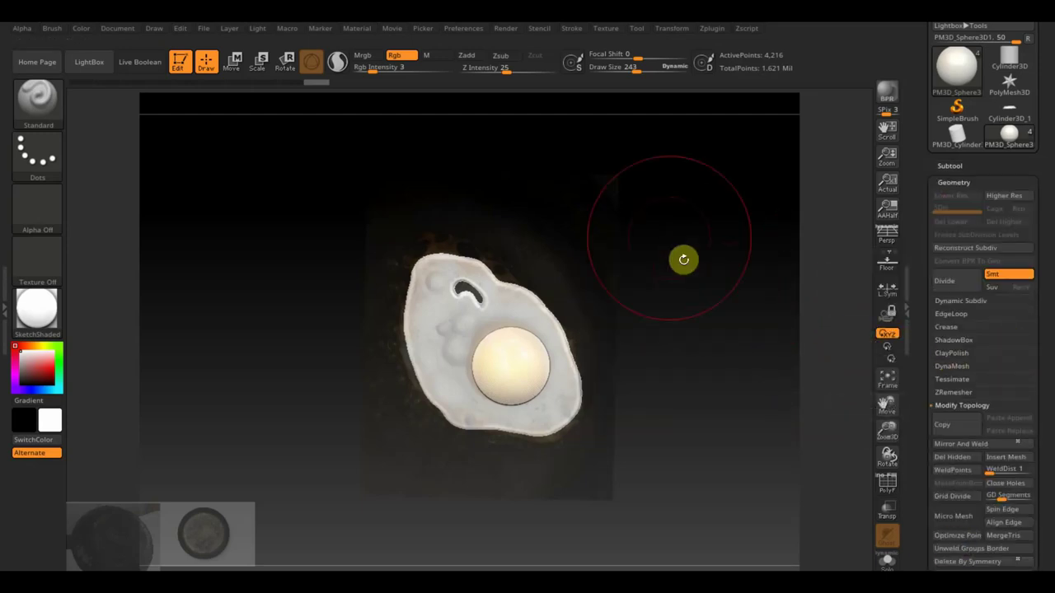
{"action": "left_click", "coordinate": [954, 379]}
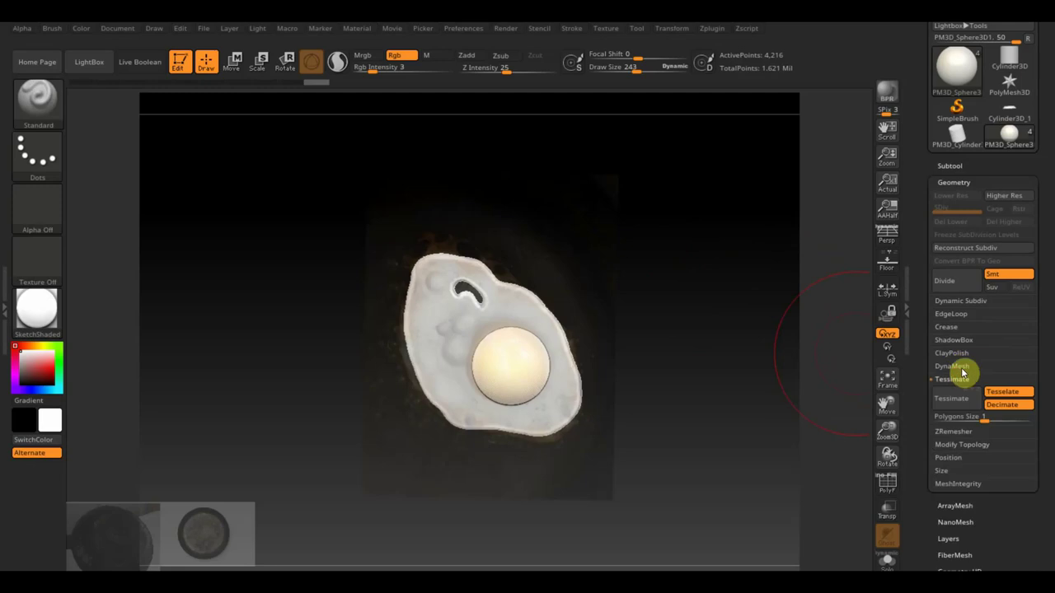
{"action": "left_click", "coordinate": [958, 366]}
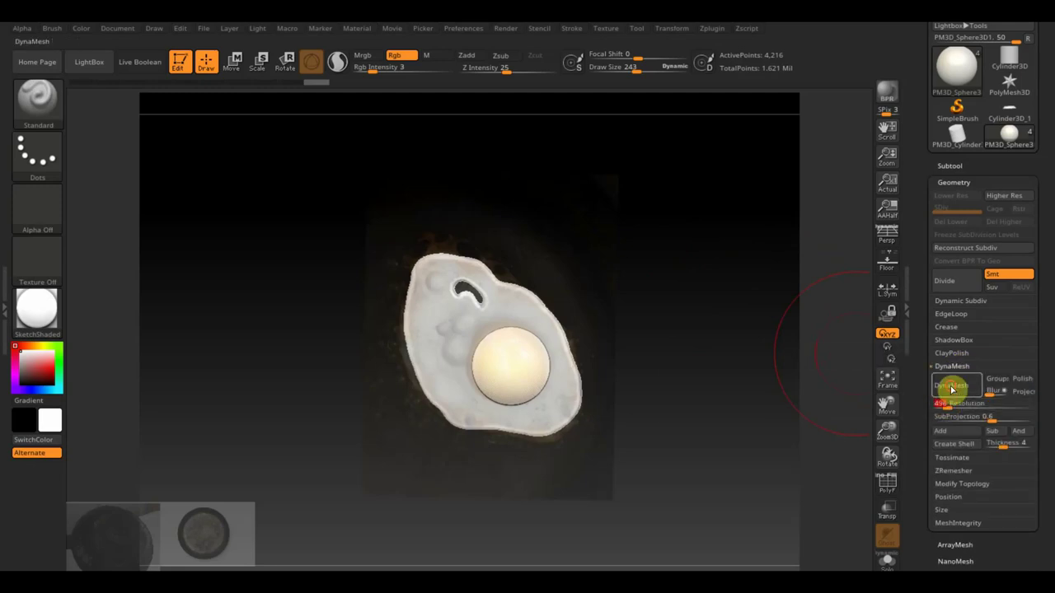
{"action": "left_click", "coordinate": [951, 386]}
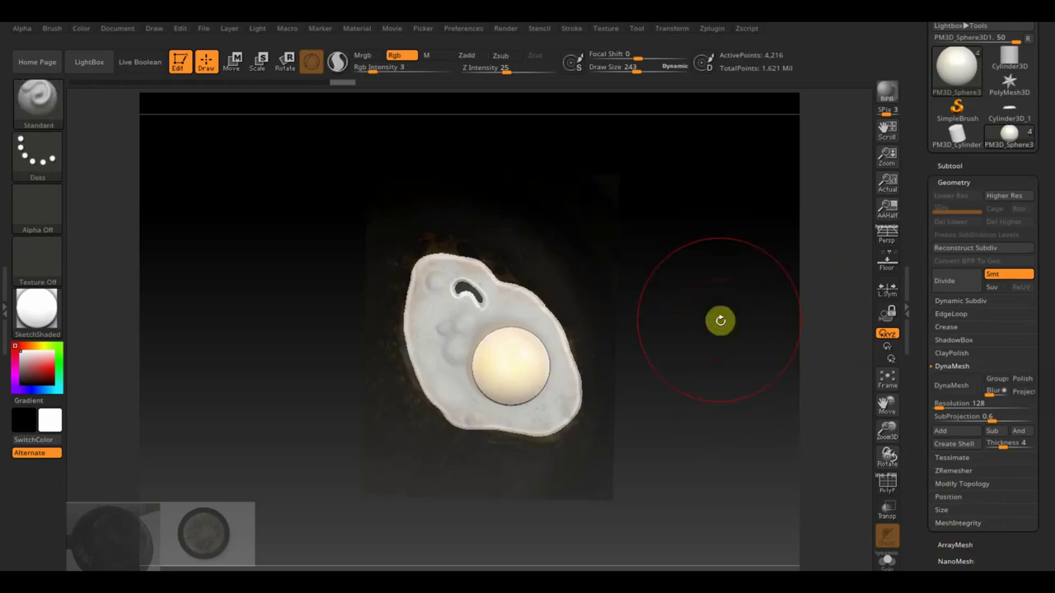
{"action": "left_click", "coordinate": [951, 387]}
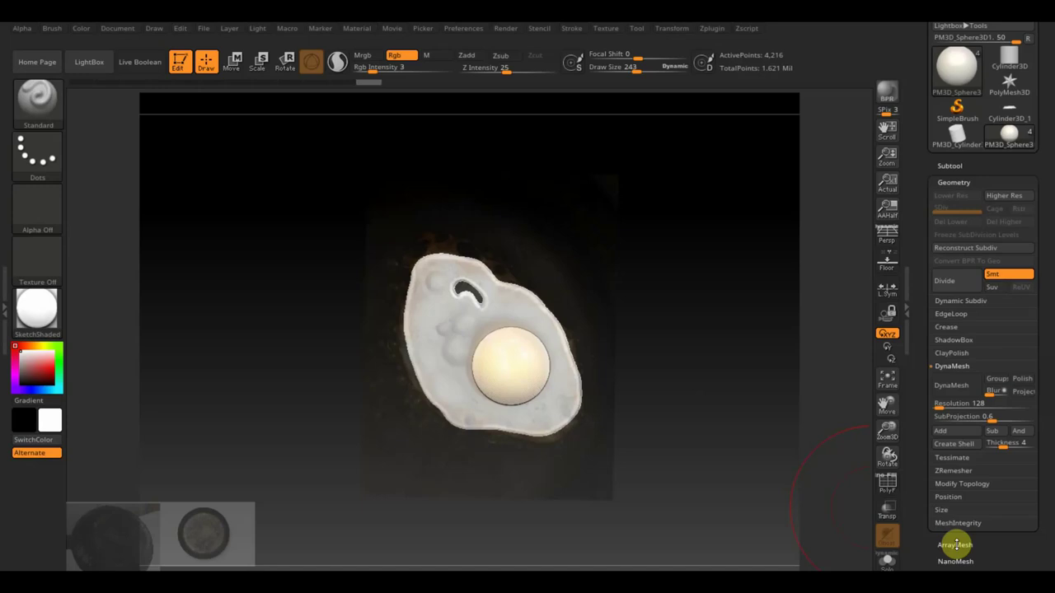
{"action": "key", "text": "shift+z"}
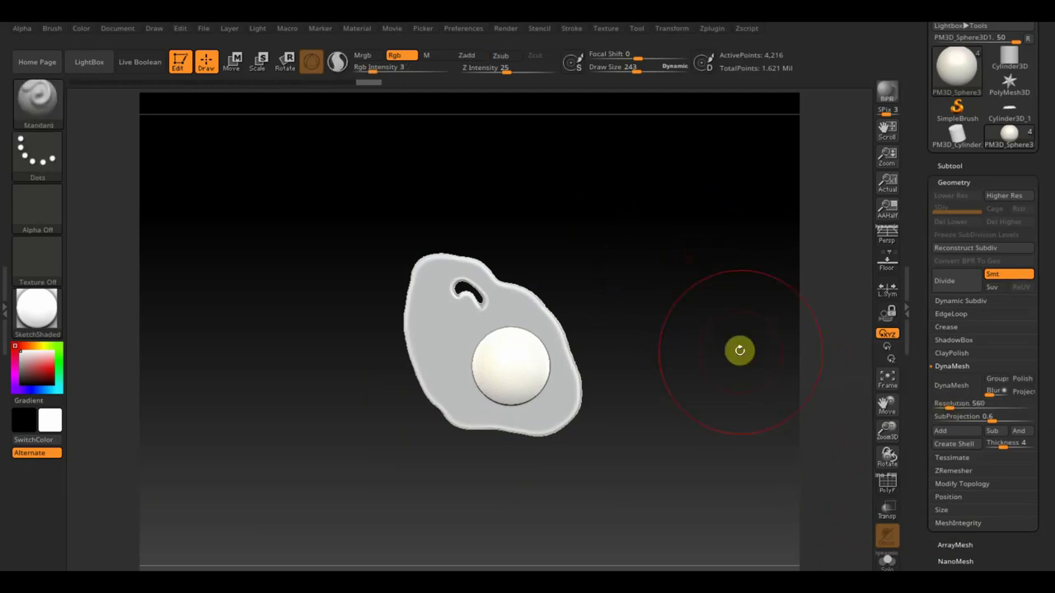
Step: Show the Spotlight photo again and paint the yolk yellow-orange at Rgb Intensity 100
{"action": "left_click", "coordinate": [886, 482]}
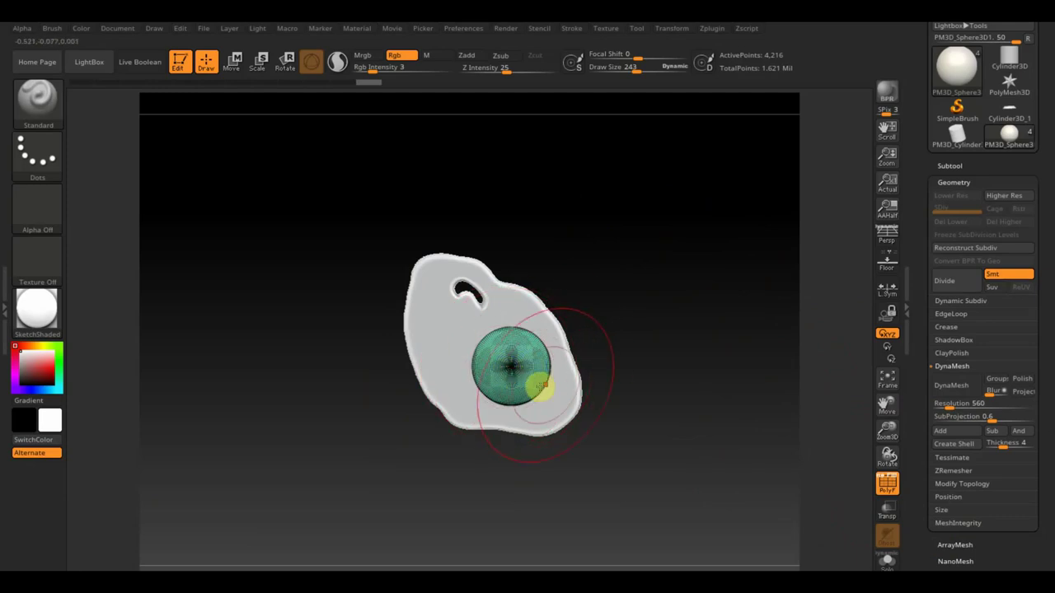
{"action": "key", "text": "shift"}
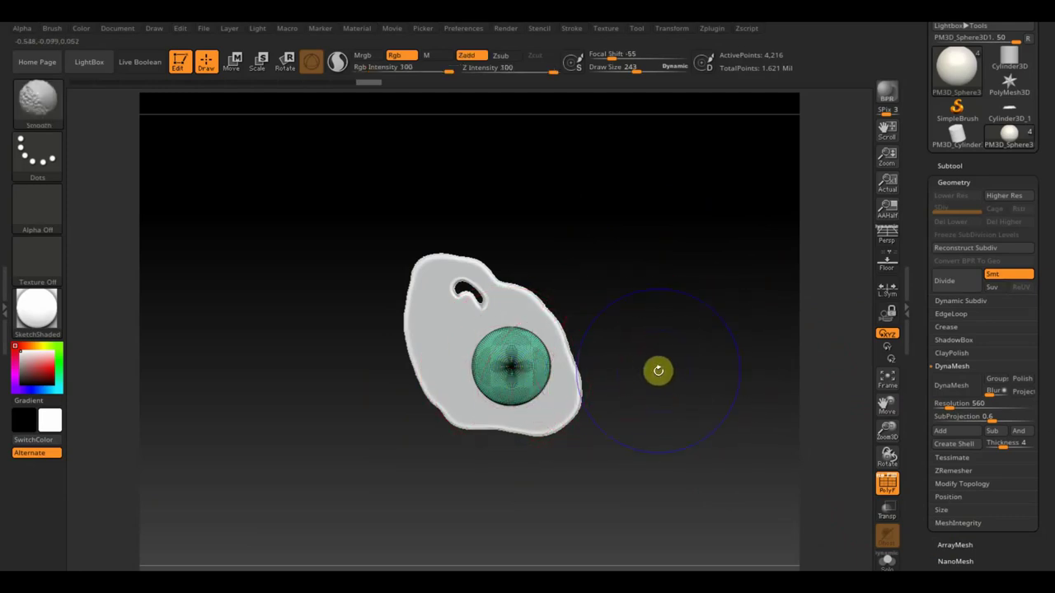
{"action": "key", "text": "shift+z"}
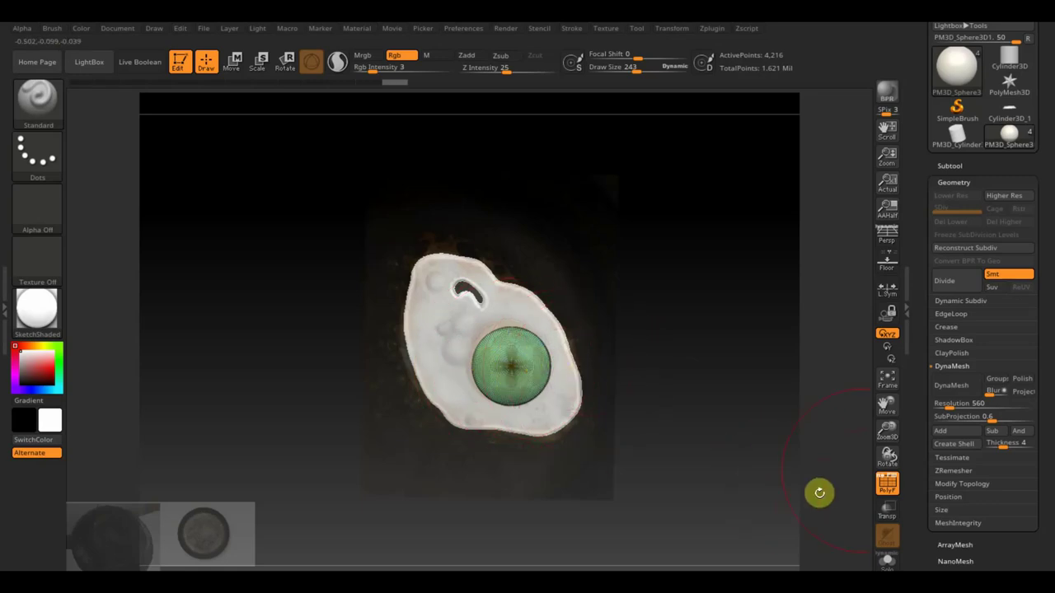
{"action": "left_click", "coordinate": [887, 484]}
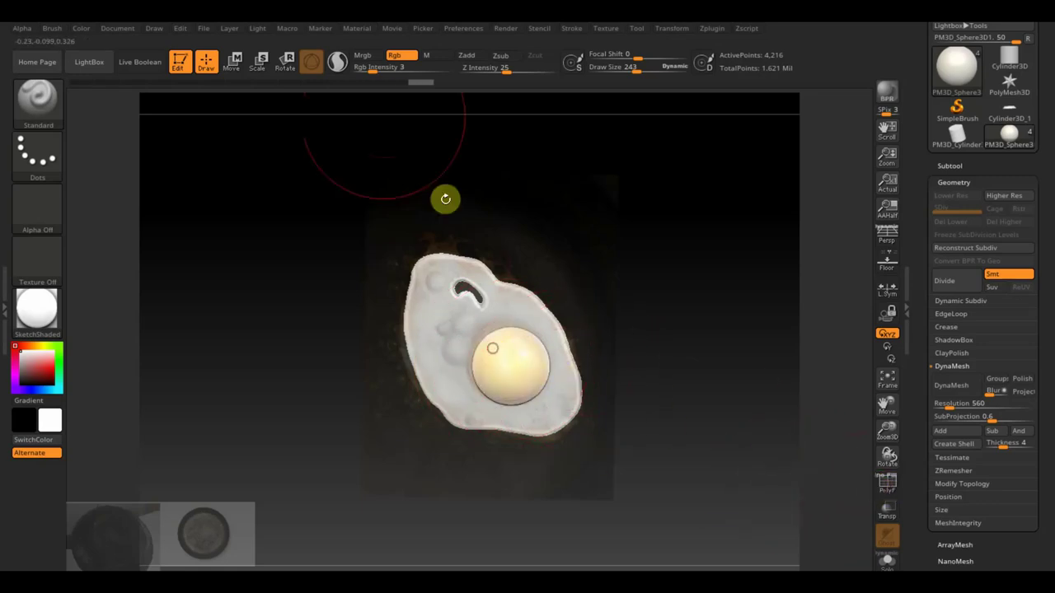
{"action": "left_click_drag", "start_coordinate": [373, 70], "coordinate": [451, 71]}
{"action": "left_click_drag", "start_coordinate": [511, 351], "coordinate": [496, 375]}
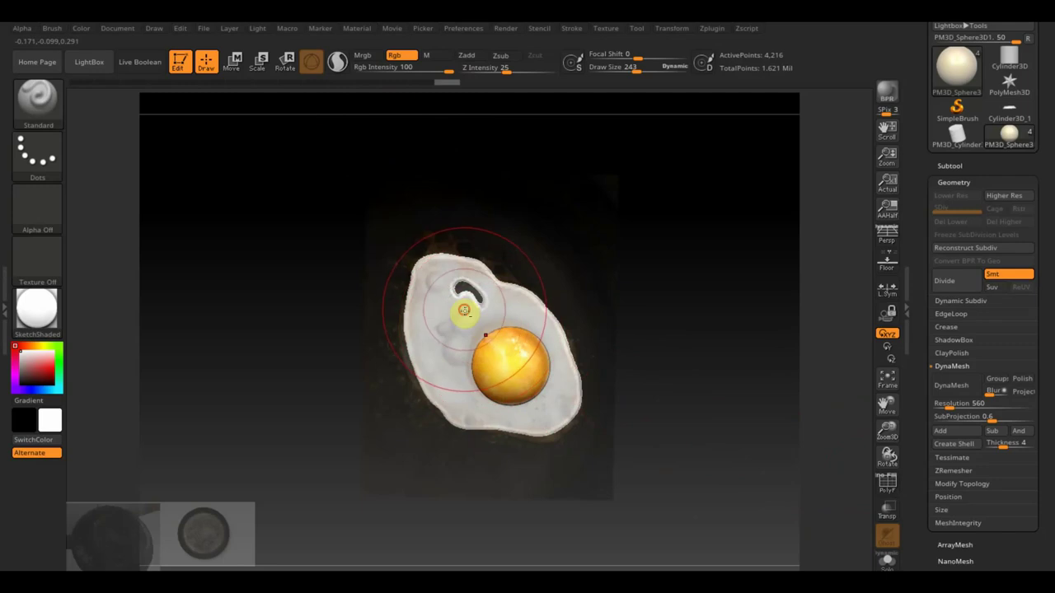
Step: Paint the egg white with the photo's browned fried colours, then hide Spotlight to inspect
{"action": "left_click", "coordinate": [463, 309], "text": "alt"}
{"action": "mouse_move", "coordinate": [463, 309]}
{"action": "left_mouse_down"}
{"action": "mouse_move", "coordinate": [509, 361]}
{"action": "mouse_move", "coordinate": [534, 351]}
{"action": "left_mouse_up"}
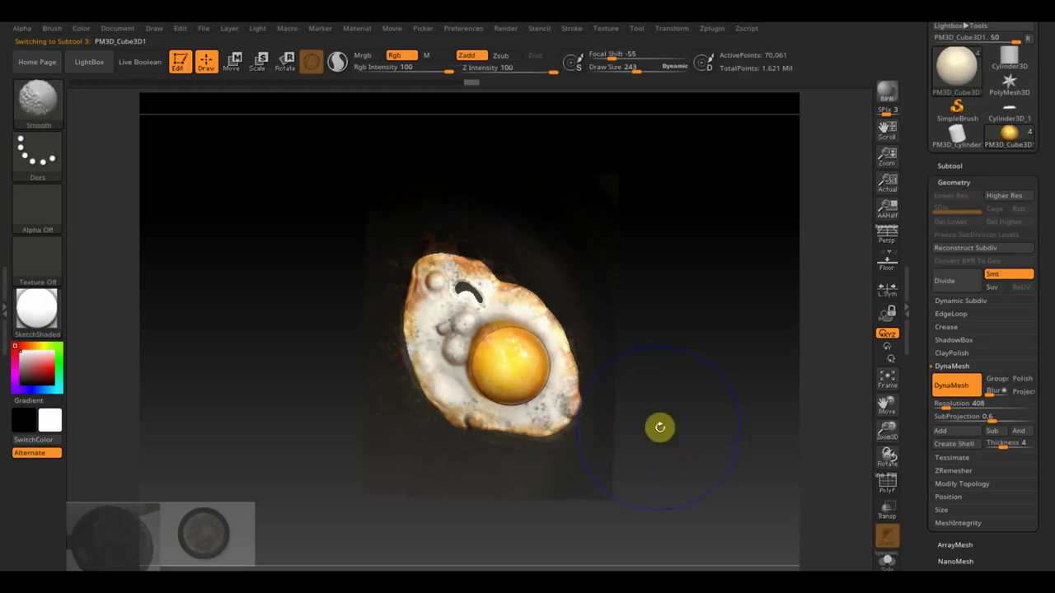
{"action": "key", "text": "shift+z"}
{"action": "mouse_move", "coordinate": [679, 444]}
{"action": "left_mouse_down"}
{"action": "mouse_move", "coordinate": [680, 455]}
{"action": "mouse_move", "coordinate": [689, 438]}
{"action": "mouse_move", "coordinate": [699, 469]}
{"action": "mouse_move", "coordinate": [718, 454]}
{"action": "left_mouse_up"}
{"action": "left_click", "coordinate": [231, 60]}
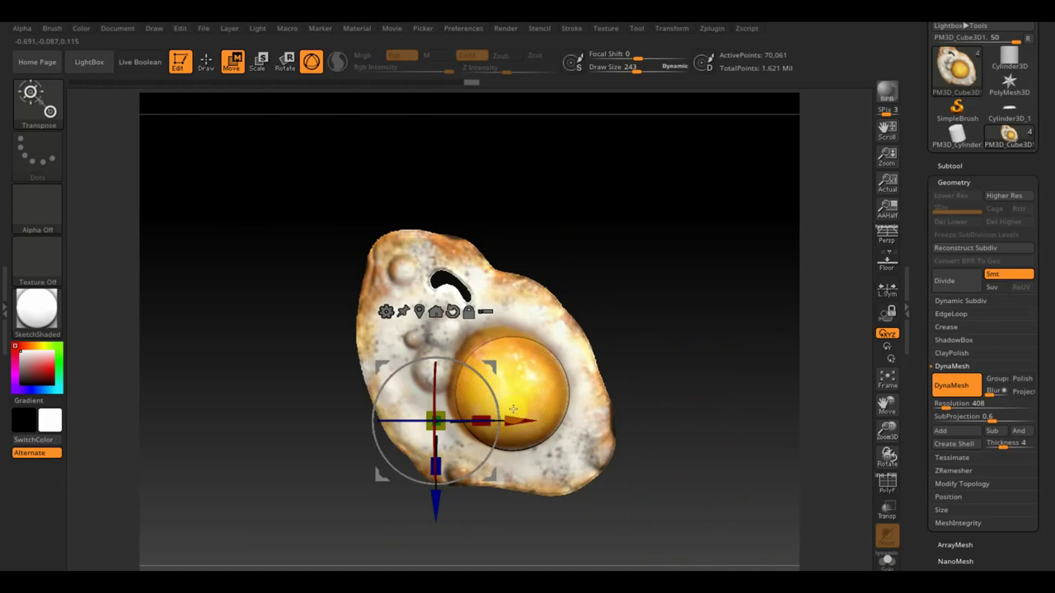
Step: Select the PM3D_Sphere3D1 yolk, scale it up slightly, and lower it into the egg white
{"action": "left_click", "coordinate": [950, 165]}
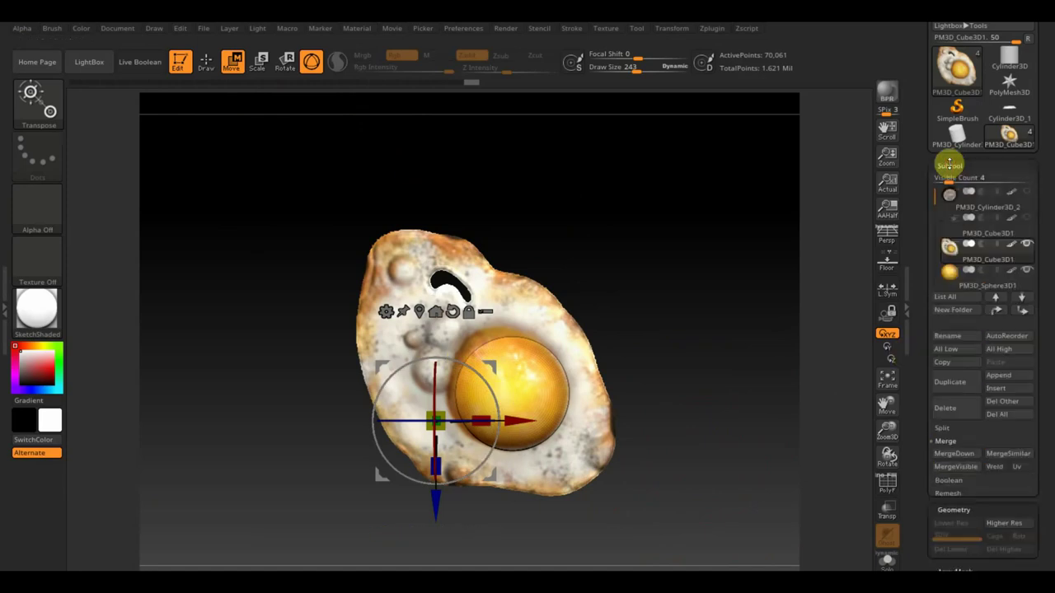
{"action": "left_click", "coordinate": [956, 276]}
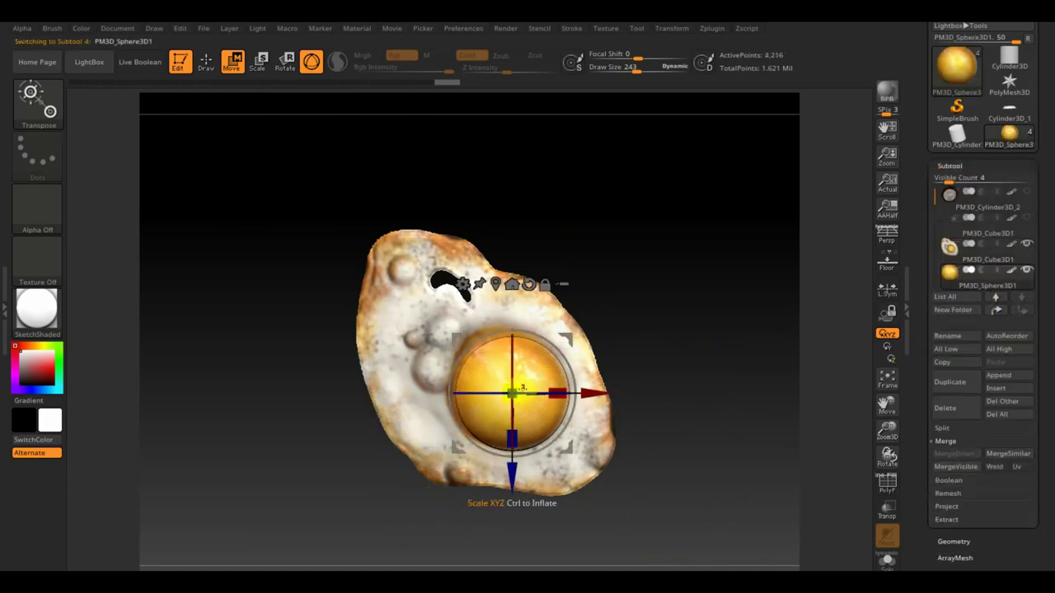
{"action": "left_click_drag", "start_coordinate": [523, 387], "coordinate": [524, 386]}
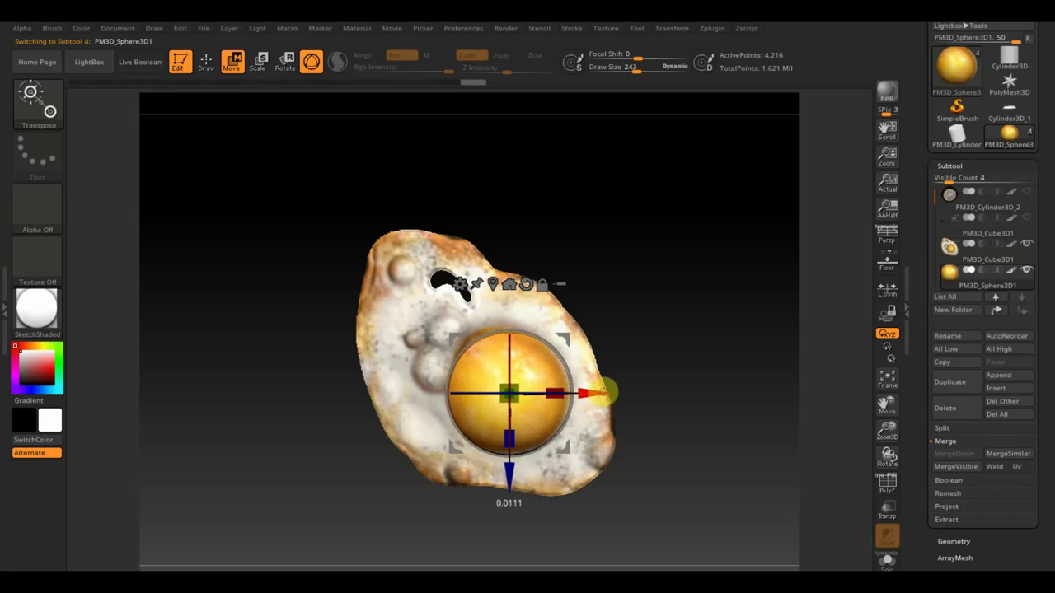
{"action": "left_click_drag", "start_coordinate": [613, 393], "coordinate": [608, 387]}
{"action": "mouse_move", "coordinate": [722, 431]}
{"action": "left_mouse_down"}
{"action": "mouse_move", "coordinate": [744, 285]}
{"action": "mouse_move", "coordinate": [749, 313]}
{"action": "left_mouse_up"}
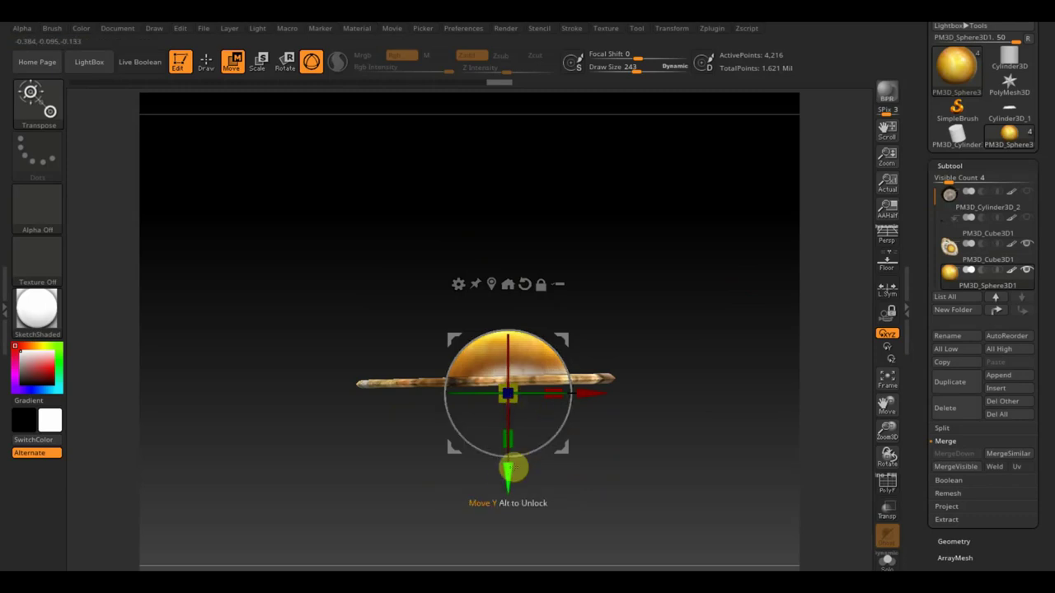
{"action": "left_click_drag", "start_coordinate": [507, 461], "coordinate": [498, 498]}
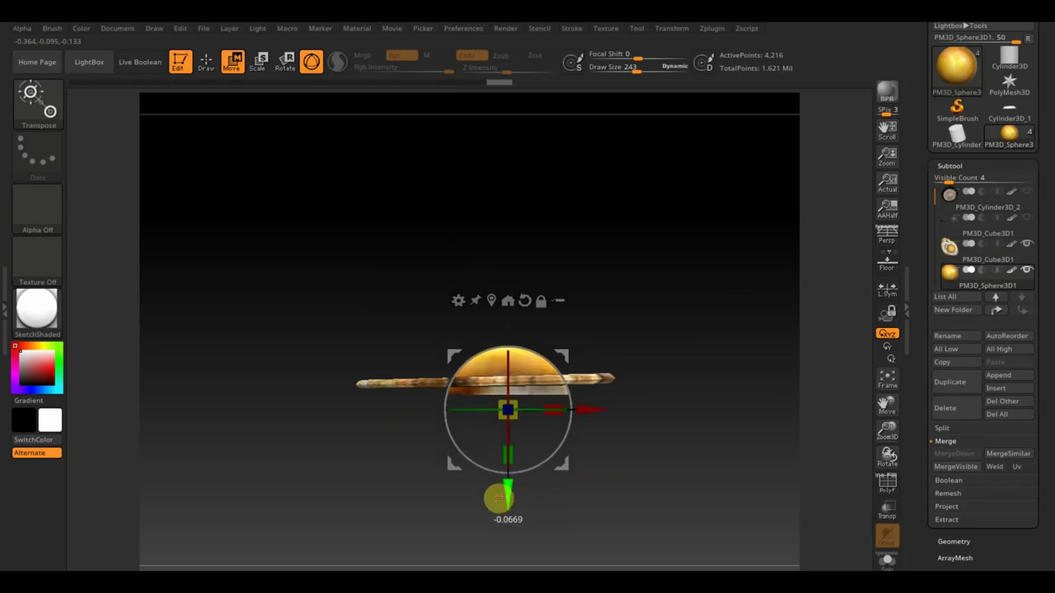
{"action": "left_click_drag", "start_coordinate": [692, 416], "coordinate": [705, 416]}
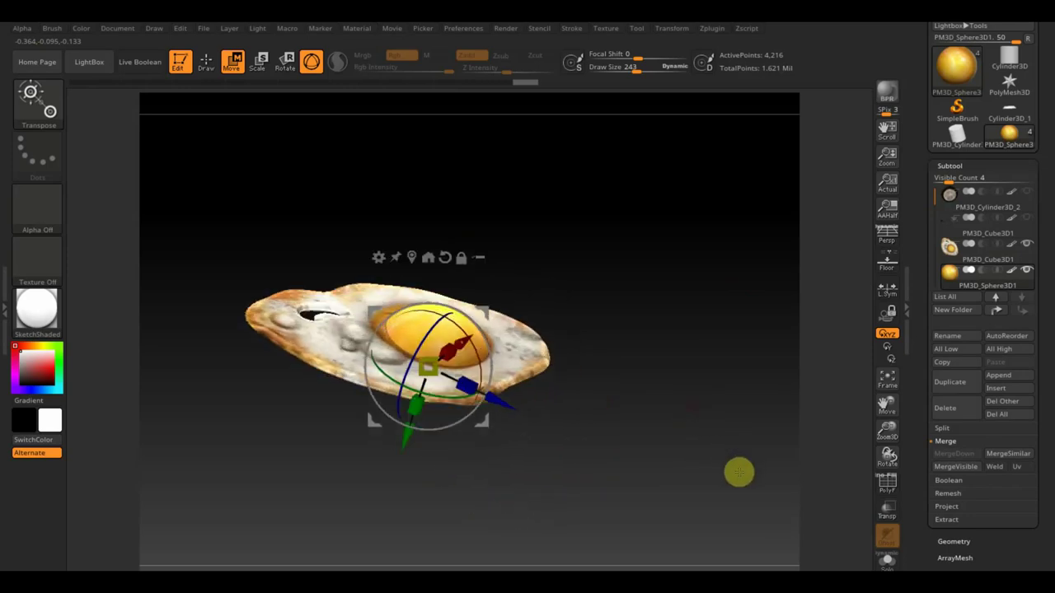
Step: TrimRect away the yolk's underside below the egg white, then reselect the egg white
{"action": "left_click", "coordinate": [209, 59]}
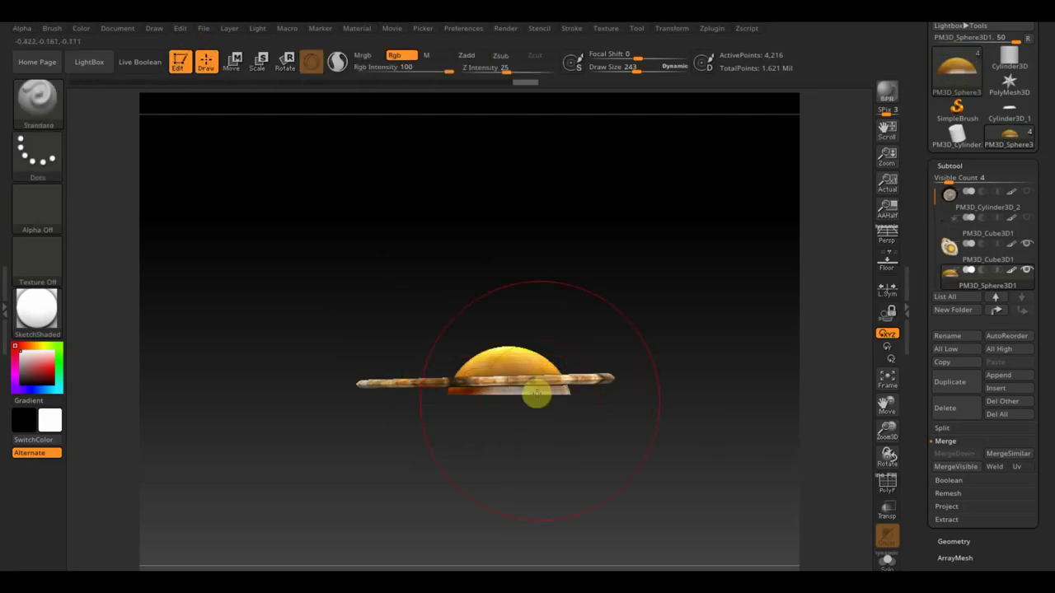
{"action": "key", "text": "ctrl+shift"}
{"action": "left_click_drag", "start_coordinate": [677, 511], "coordinate": [405, 391]}
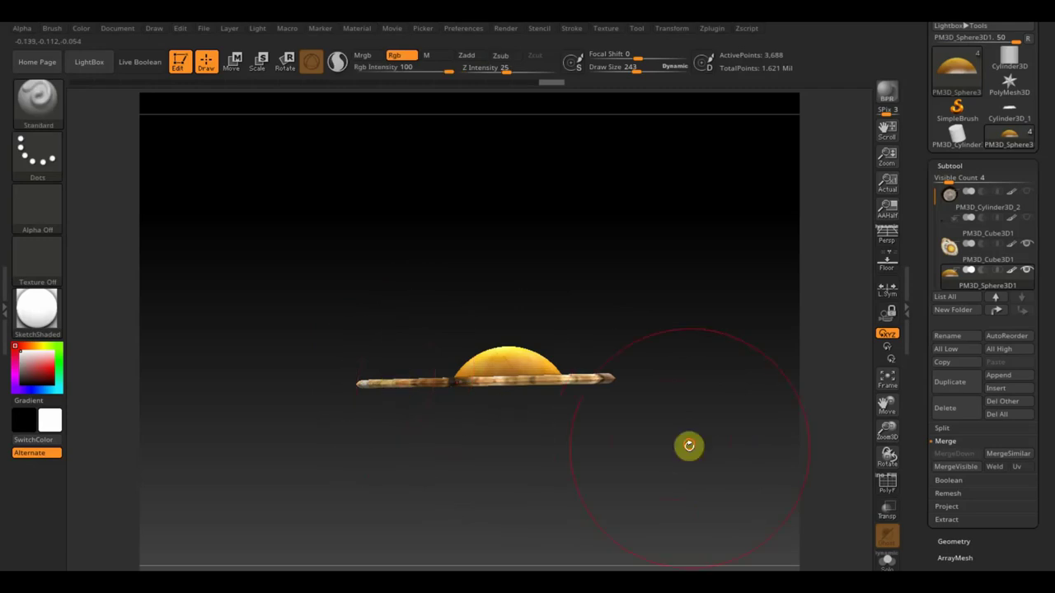
{"action": "left_click_drag", "start_coordinate": [687, 443], "coordinate": [684, 246]}
{"action": "left_click_drag", "start_coordinate": [667, 288], "coordinate": [687, 417]}
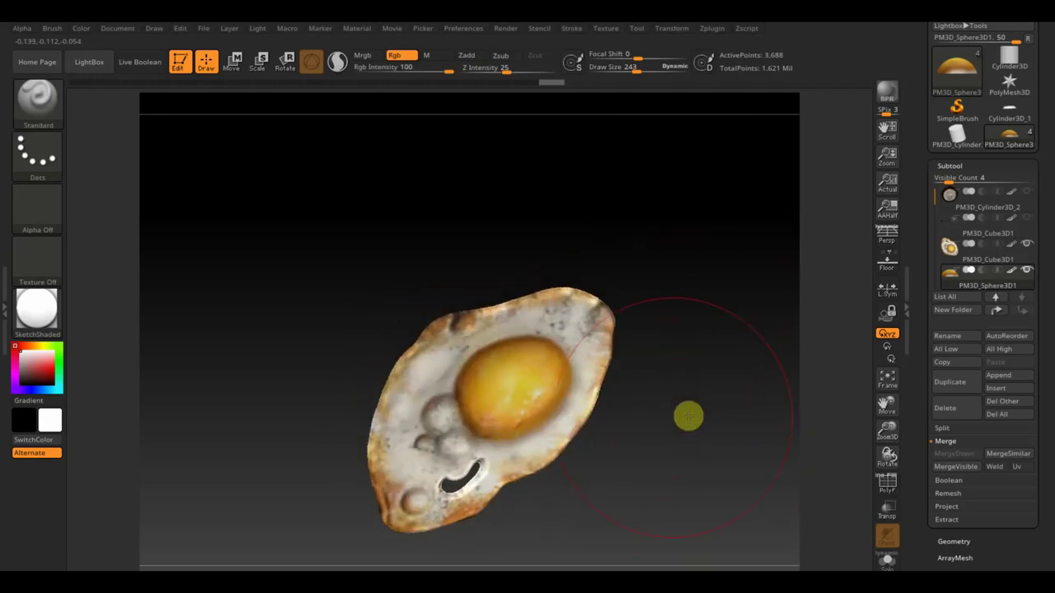
{"action": "left_click_drag", "start_coordinate": [639, 355], "coordinate": [661, 275]}
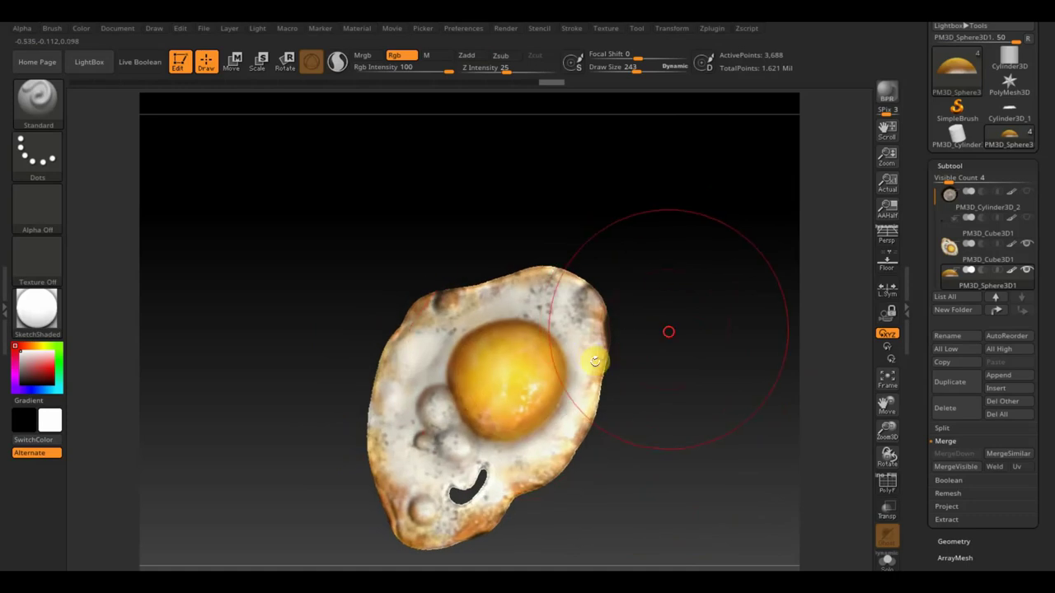
{"action": "mouse_move", "coordinate": [669, 329]}
{"action": "left_mouse_down"}
{"action": "mouse_move", "coordinate": [664, 485]}
{"action": "mouse_move", "coordinate": [723, 448]}
{"action": "left_mouse_up"}
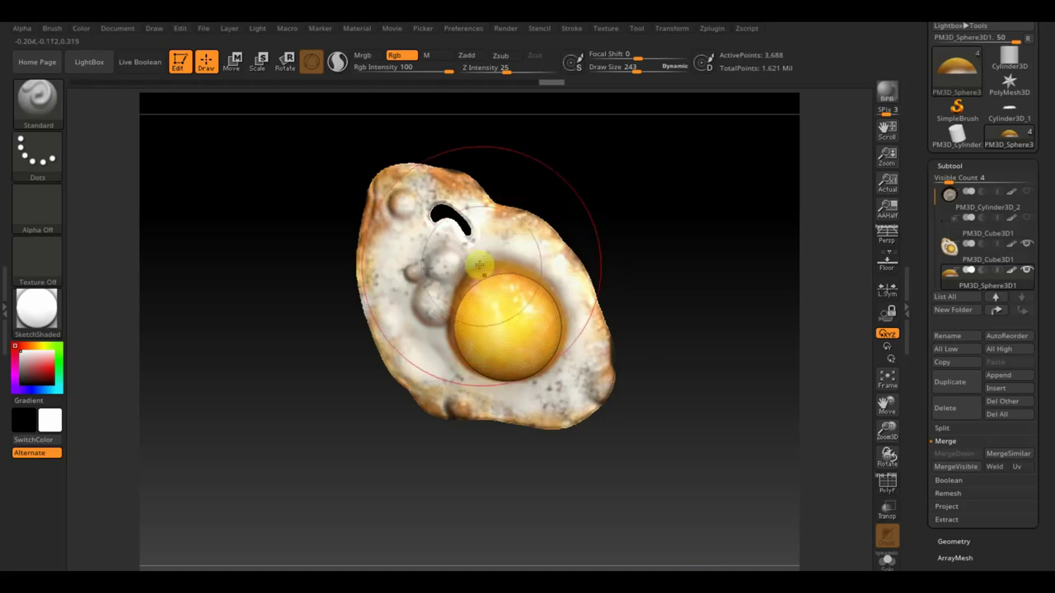
{"action": "left_click", "coordinate": [954, 258]}
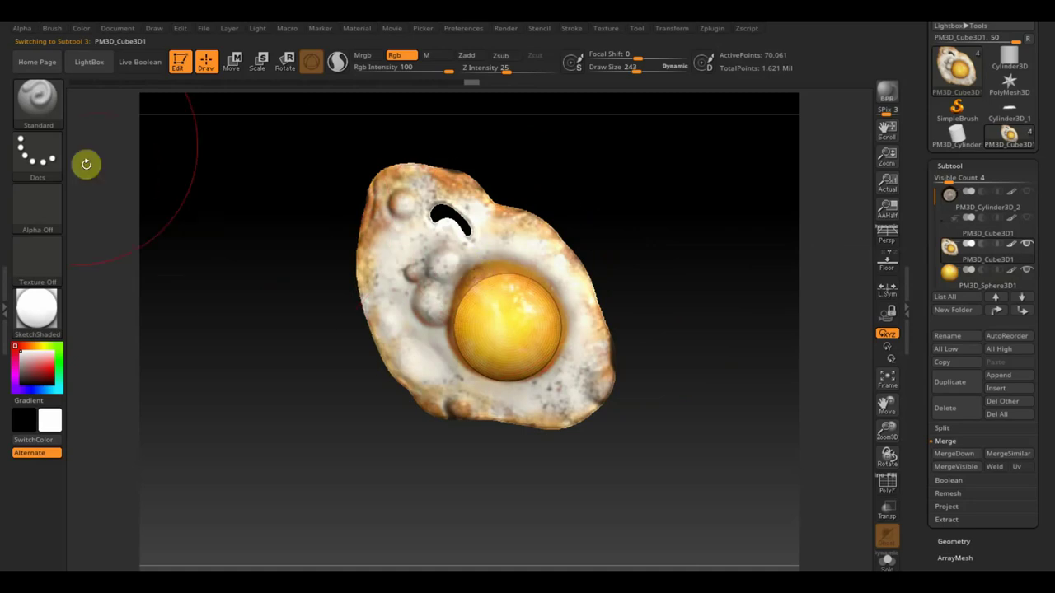
Step: Push the egg white around the hole above the yolk with the Move Topological brush
{"action": "left_click", "coordinate": [37, 101]}
{"action": "left_click", "coordinate": [580, 303]}
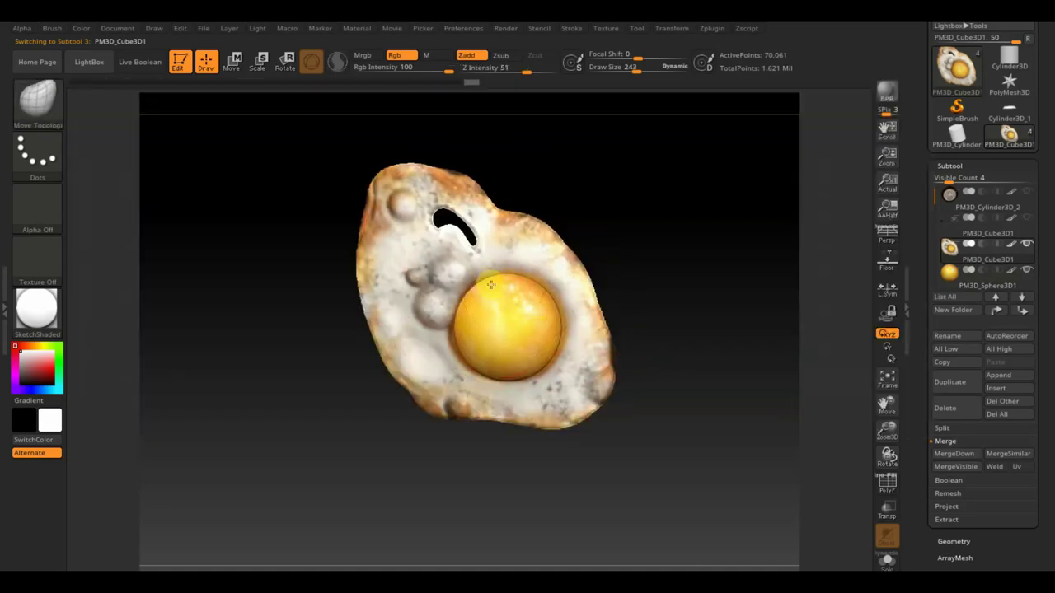
{"action": "left_click_drag", "start_coordinate": [492, 275], "coordinate": [483, 237]}
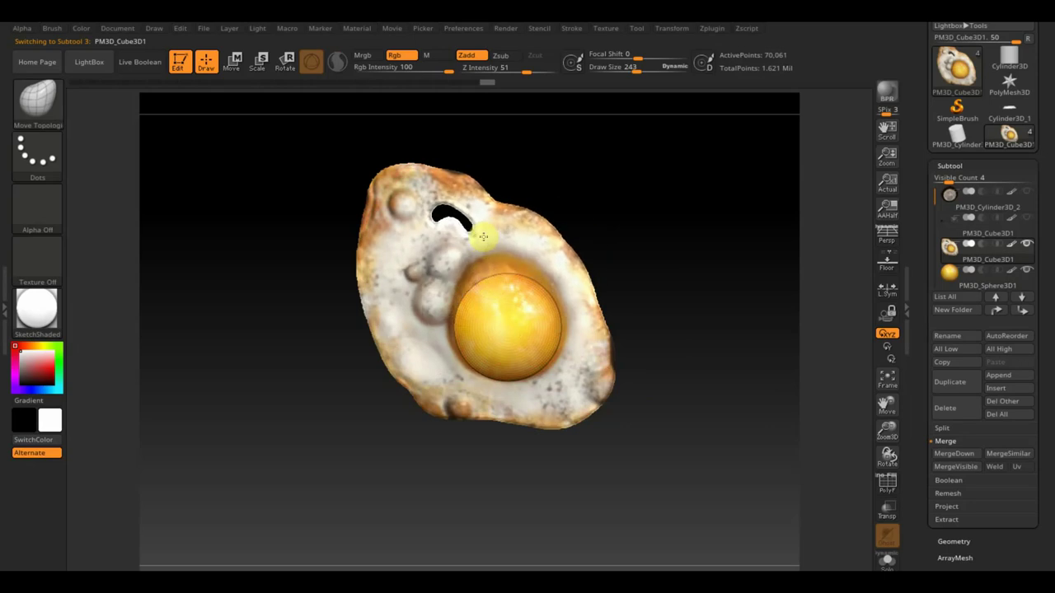
{"action": "left_click_drag", "start_coordinate": [636, 239], "coordinate": [685, 299]}
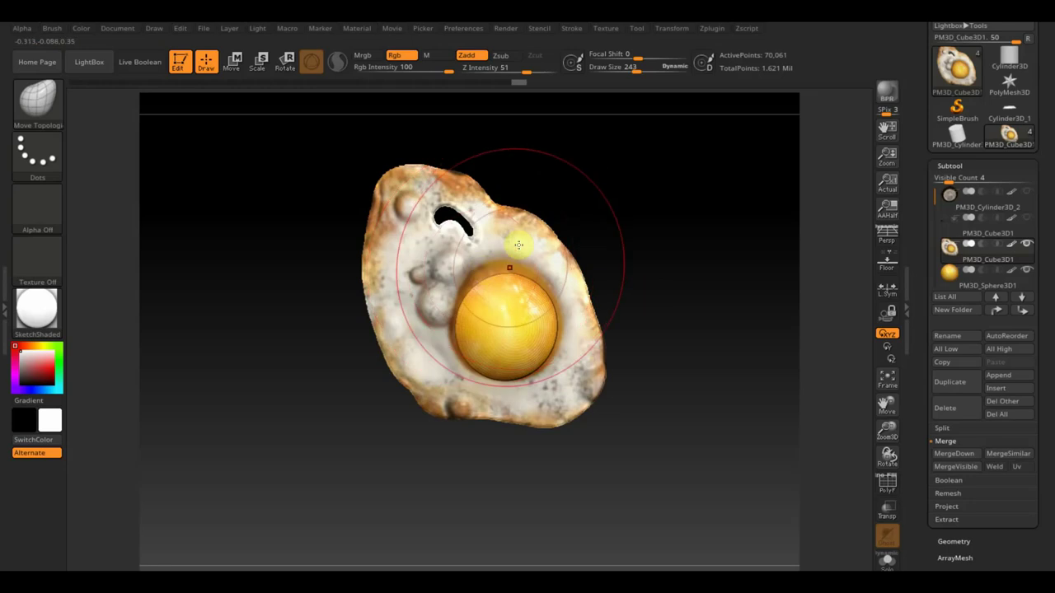
{"action": "mouse_move", "coordinate": [610, 247]}
{"action": "left_mouse_down"}
{"action": "mouse_move", "coordinate": [657, 252]}
{"action": "mouse_move", "coordinate": [647, 184]}
{"action": "mouse_move", "coordinate": [671, 285]}
{"action": "left_mouse_up"}
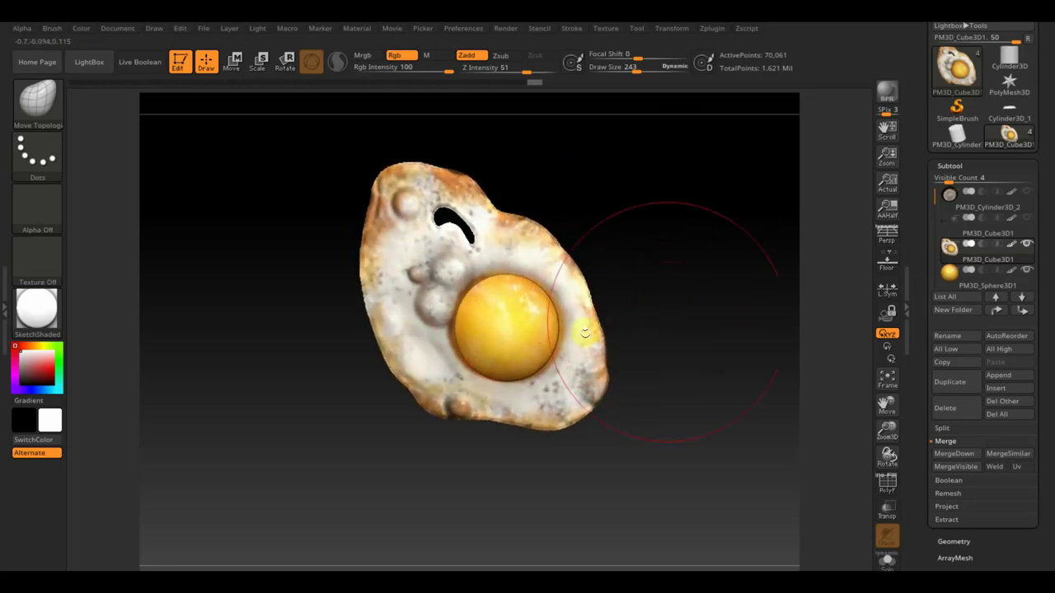
{"action": "mouse_move", "coordinate": [683, 322]}
{"action": "left_mouse_down"}
{"action": "mouse_move", "coordinate": [693, 219]}
{"action": "mouse_move", "coordinate": [718, 297]}
{"action": "left_mouse_up"}
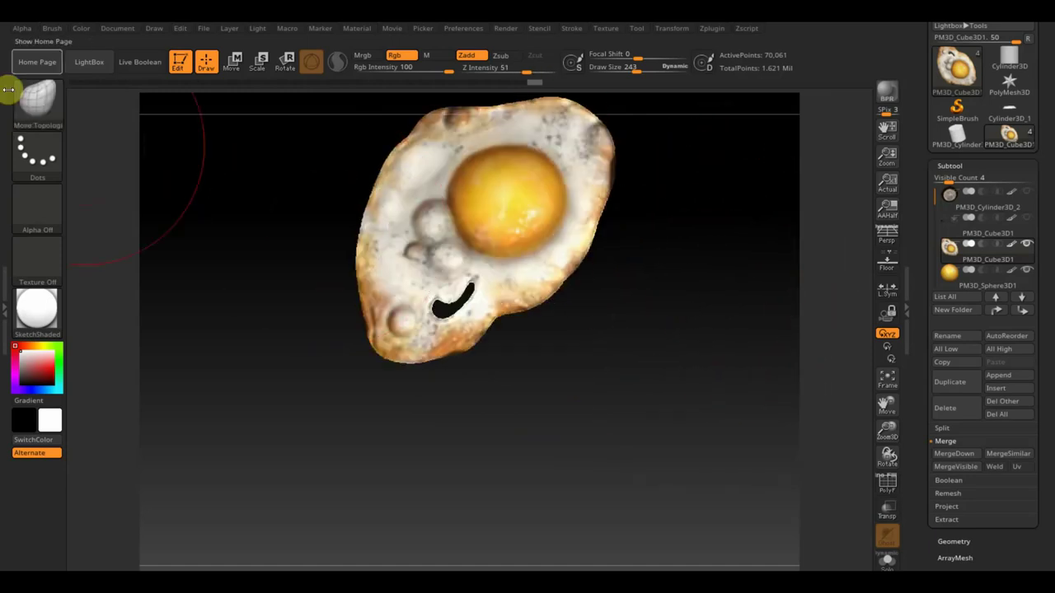
Step: Return to the Standard brush at draw size 77 and bring back the Spotlight egg photo
{"action": "left_click", "coordinate": [37, 99]}
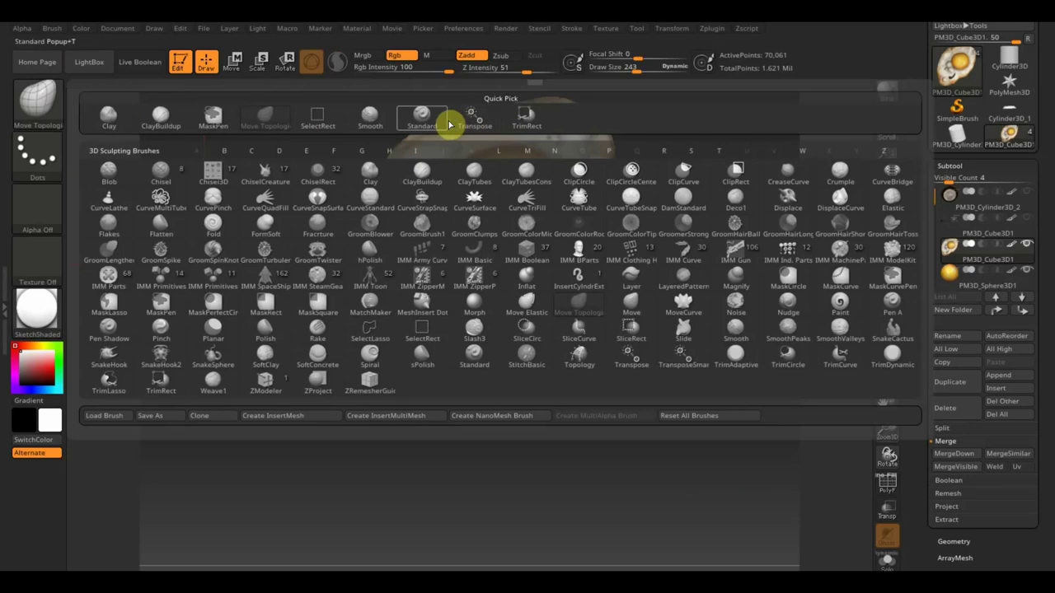
{"action": "left_click", "coordinate": [448, 123]}
{"action": "left_click", "coordinate": [51, 31]}
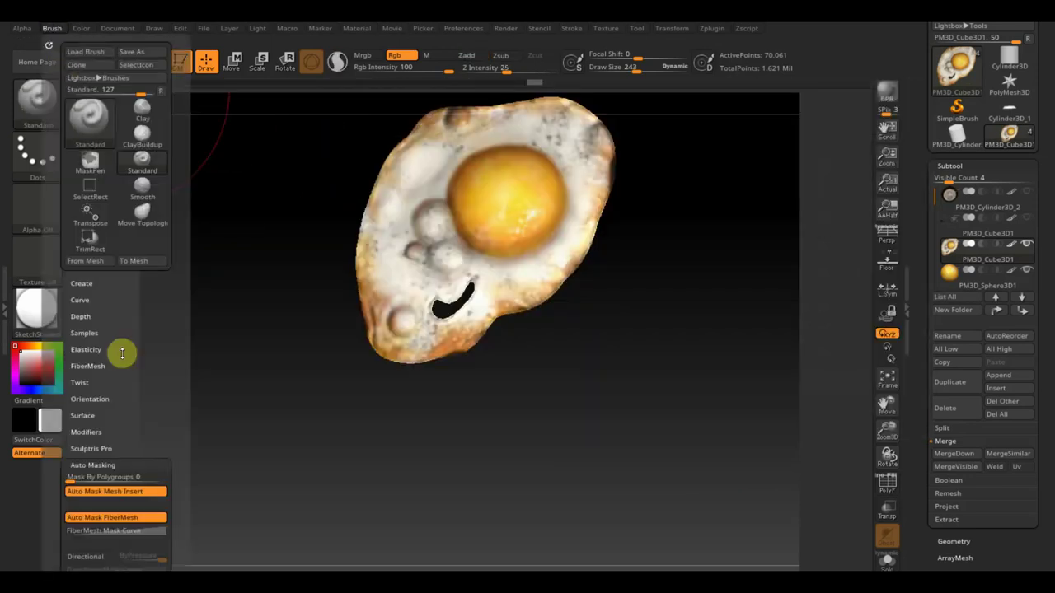
{"action": "scroll", "coordinate": [105, 392], "scroll_direction": "down", "scroll_amount": 4}
{"action": "scroll", "coordinate": [89, 430], "scroll_direction": "down", "scroll_amount": 1}
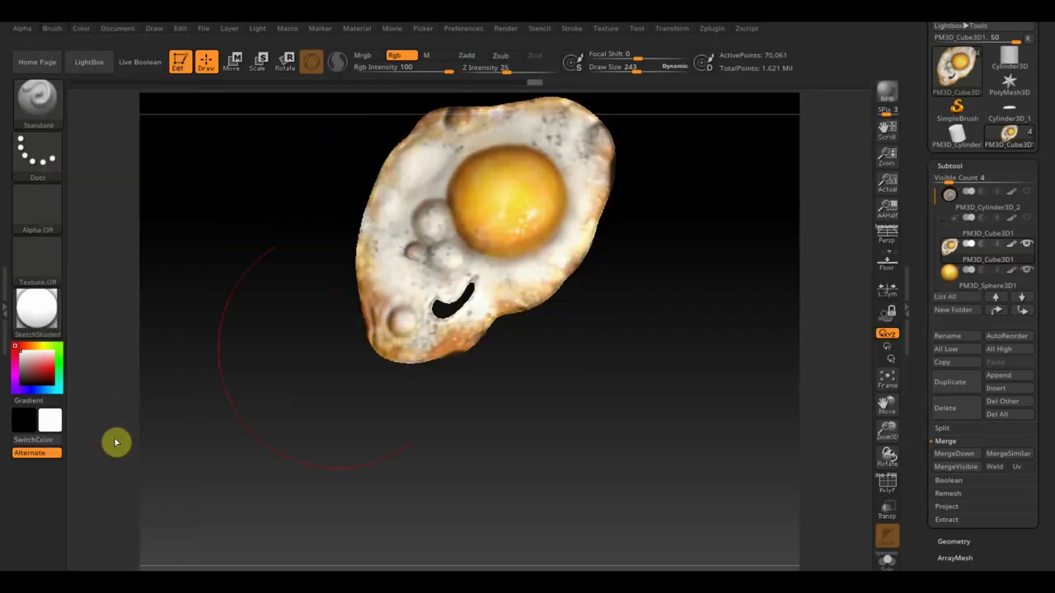
{"action": "left_click_drag", "start_coordinate": [640, 66], "coordinate": [614, 68]}
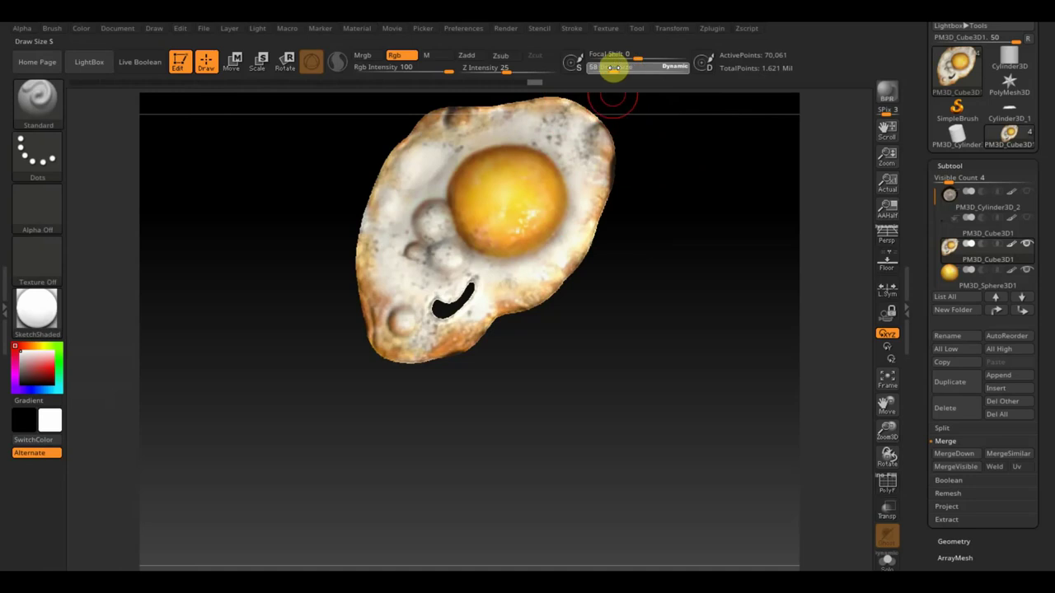
{"action": "key", "text": "shift+z"}
Step: Enlarge the egg photo over the model and paint egg-white texture over the yolk area
{"action": "key", "text": "z"}
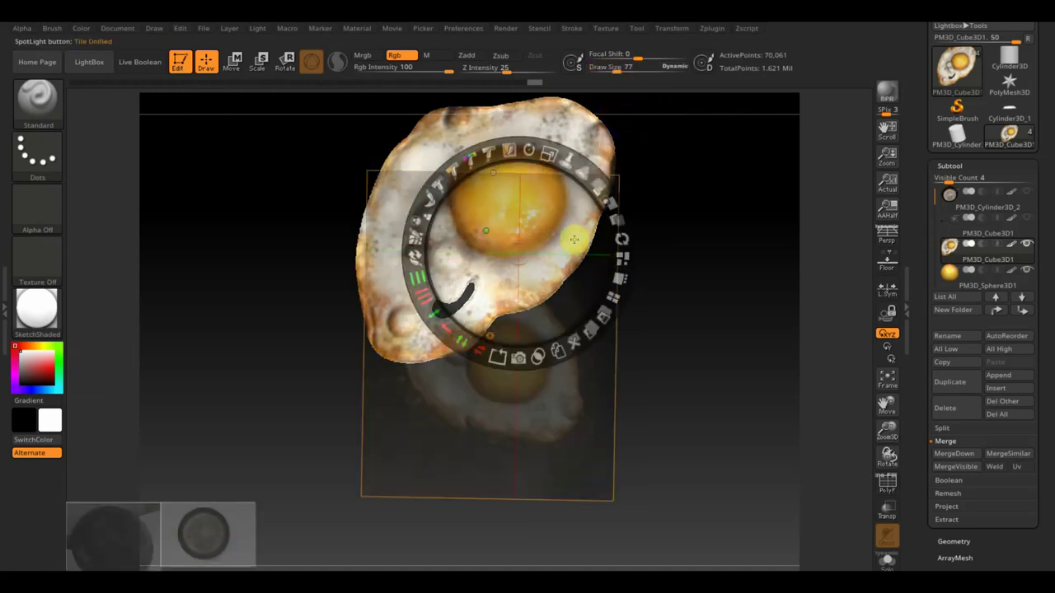
{"action": "mouse_move", "coordinate": [557, 155]}
{"action": "left_mouse_down"}
{"action": "mouse_move", "coordinate": [618, 212]}
{"action": "mouse_move", "coordinate": [700, 135]}
{"action": "left_mouse_up"}
{"action": "left_click", "coordinate": [599, 242]}
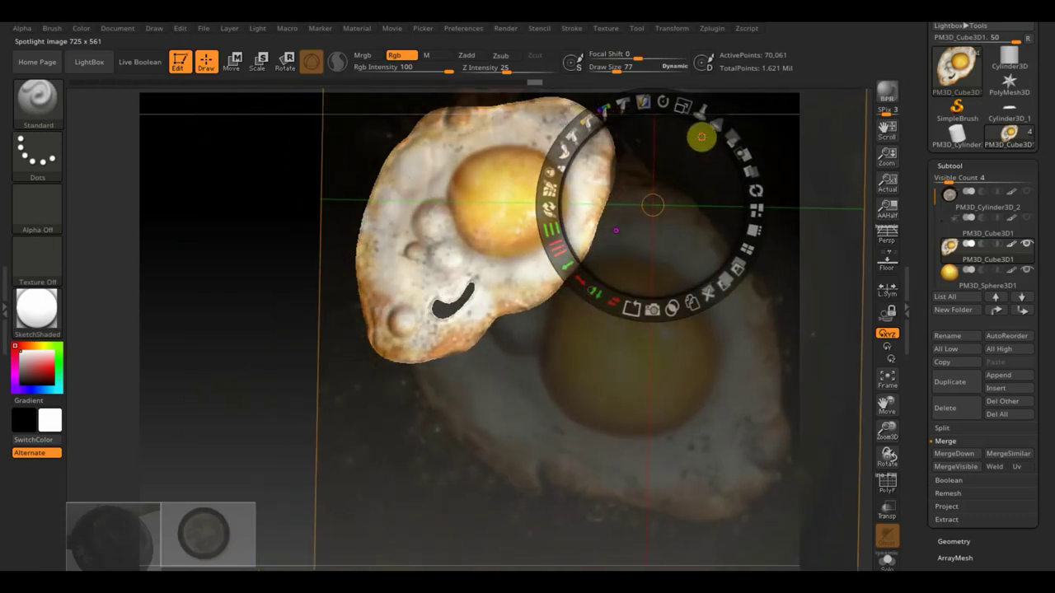
{"action": "key", "text": "z"}
{"action": "left_click_drag", "start_coordinate": [541, 189], "coordinate": [443, 188]}
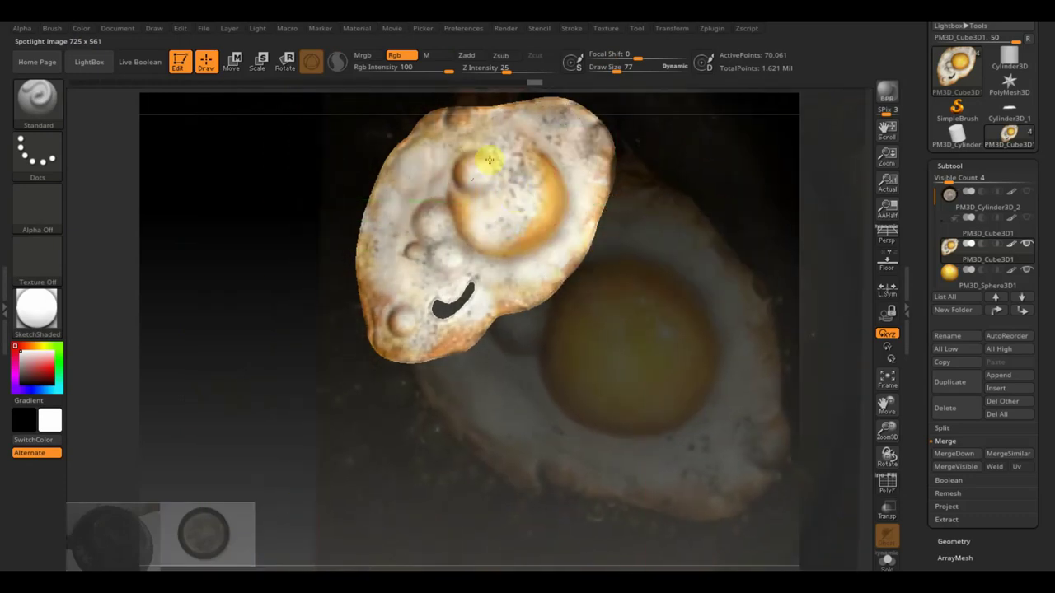
{"action": "left_click_drag", "start_coordinate": [530, 214], "coordinate": [546, 204]}
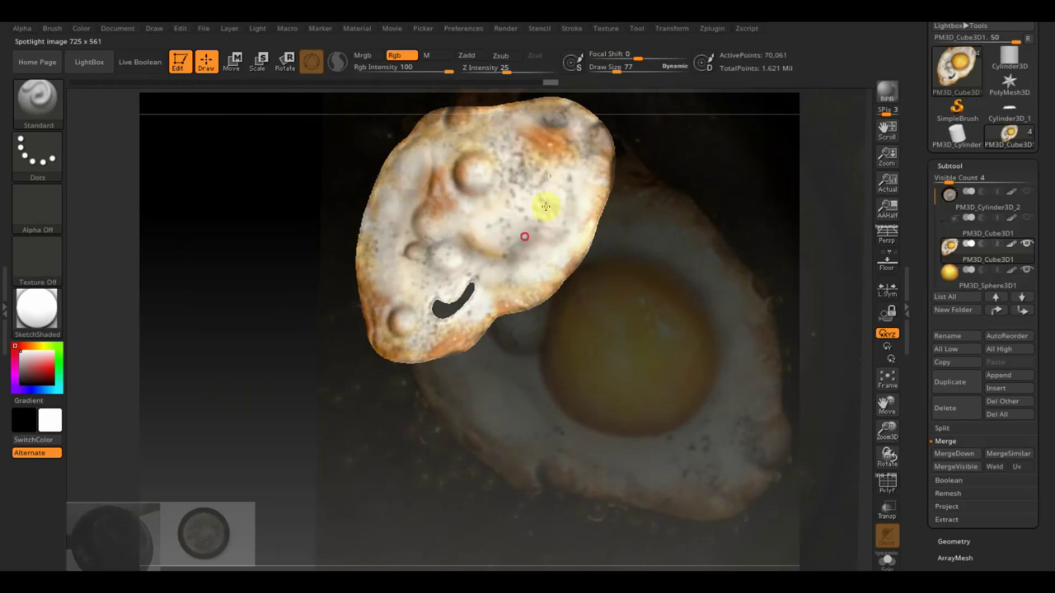
Step: Reposition the photo and paint darker orange browning onto the egg white's top edge
{"action": "key", "text": "z"}
{"action": "left_click_drag", "start_coordinate": [659, 245], "coordinate": [664, 200]}
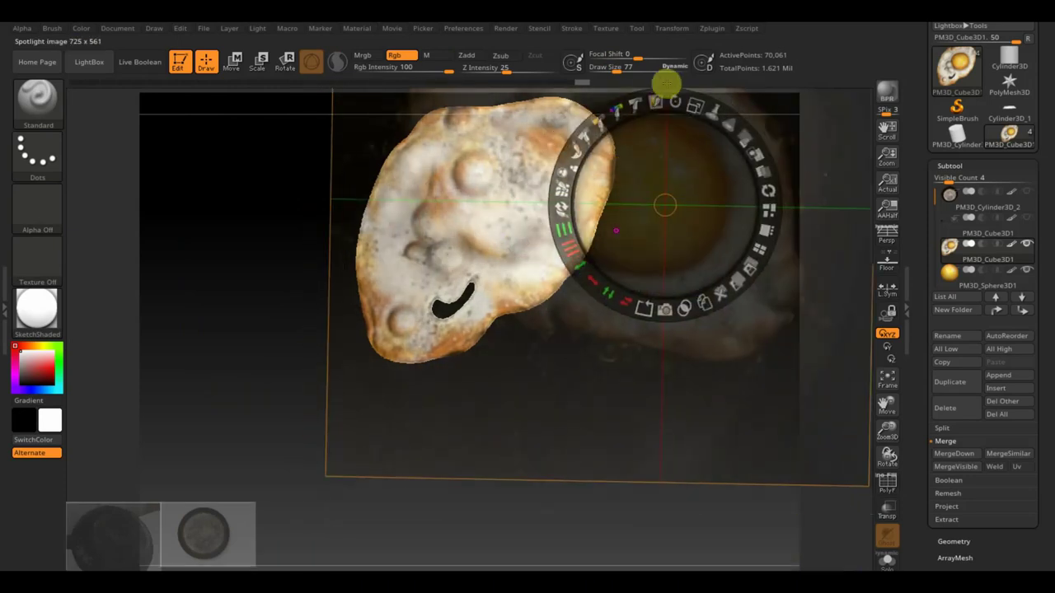
{"action": "mouse_move", "coordinate": [629, 86]}
{"action": "left_mouse_down"}
{"action": "mouse_move", "coordinate": [650, 250]}
{"action": "mouse_move", "coordinate": [701, 253]}
{"action": "left_mouse_up"}
{"action": "key", "text": "z"}
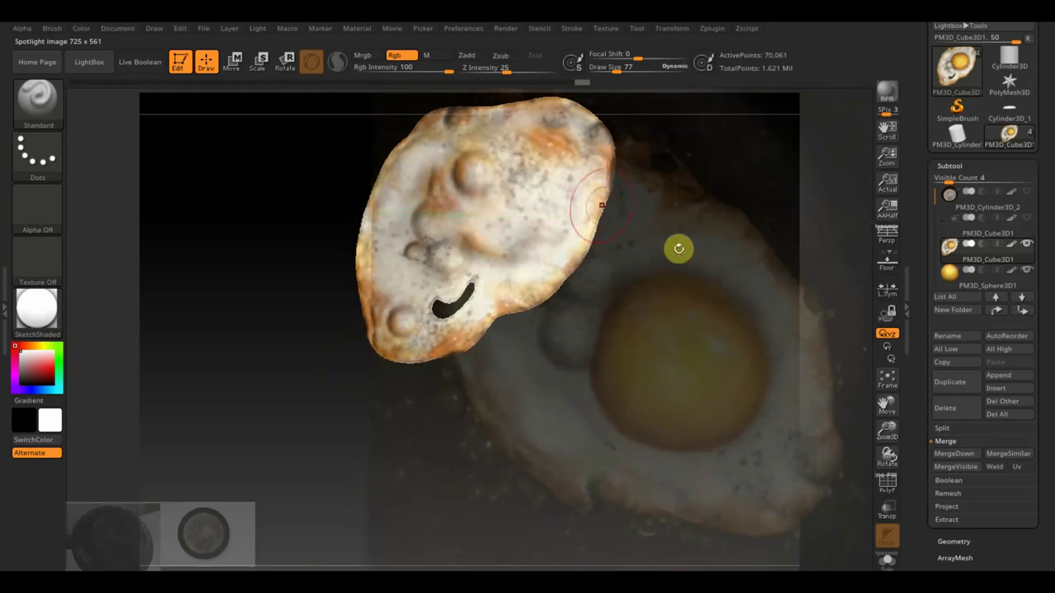
{"action": "left_click_drag", "start_coordinate": [551, 128], "coordinate": [541, 129]}
Step: Enlarge and realign the egg photo over the model, then hide it and rotate the egg white
{"action": "key", "text": "z"}
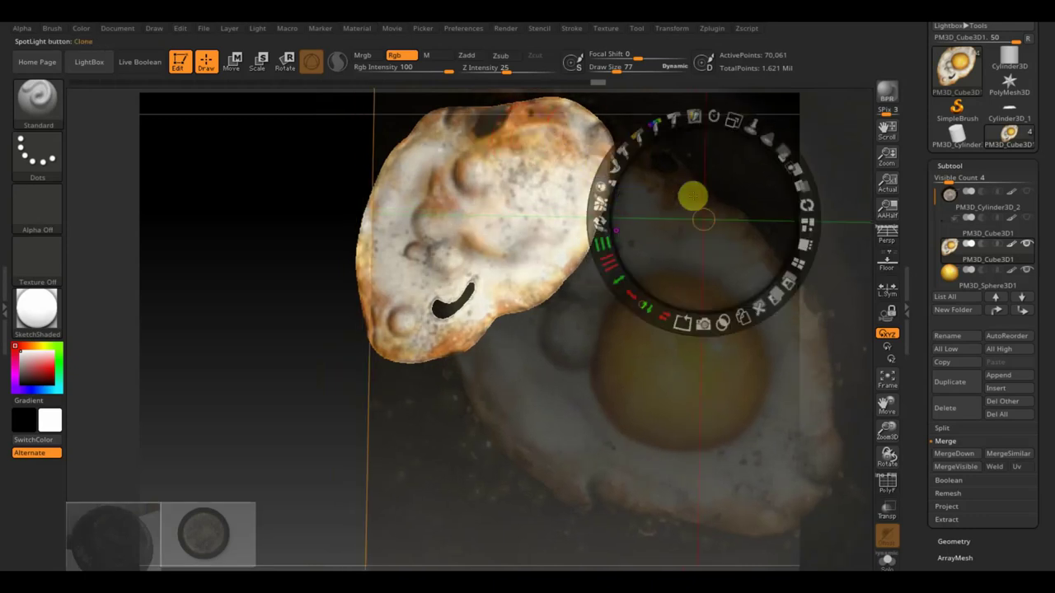
{"action": "mouse_move", "coordinate": [692, 195]}
{"action": "left_mouse_down"}
{"action": "mouse_move", "coordinate": [582, 88]}
{"action": "mouse_move", "coordinate": [662, 165]}
{"action": "left_mouse_up"}
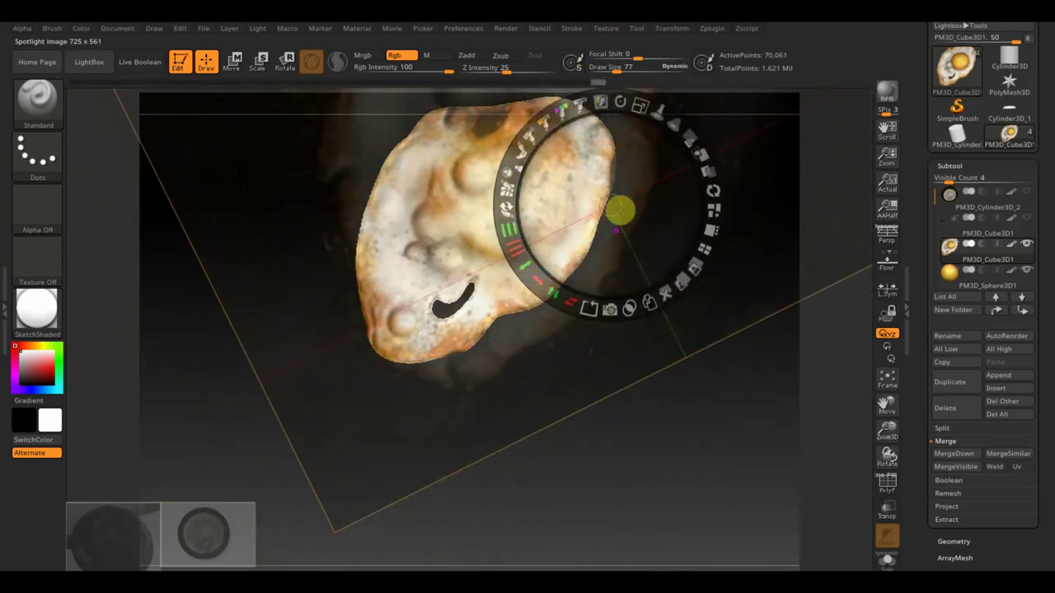
{"action": "left_click_drag", "start_coordinate": [619, 210], "coordinate": [648, 264]}
{"action": "key", "text": "z"}
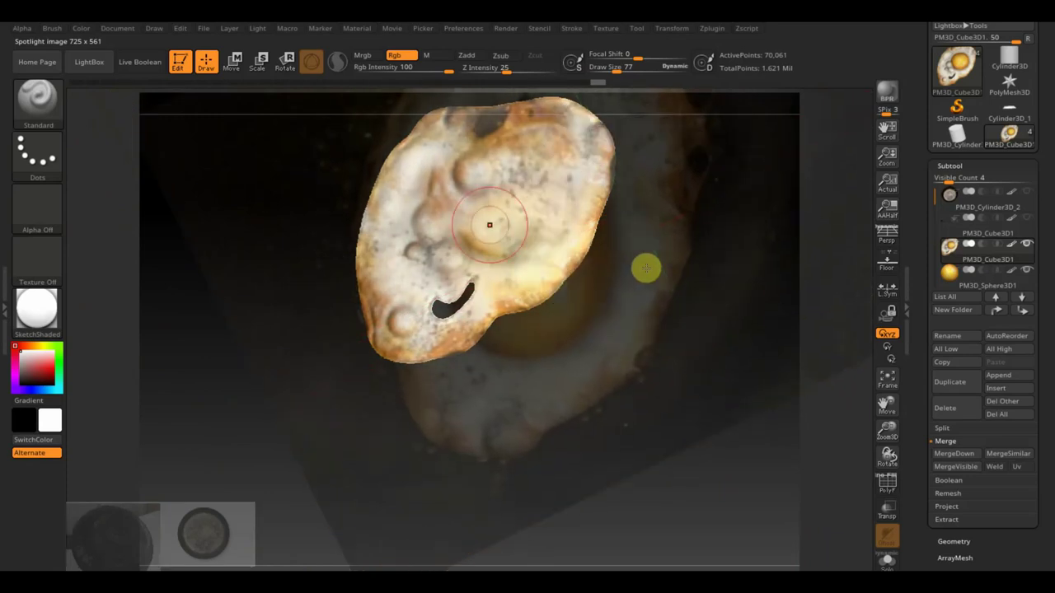
{"action": "key", "text": "z"}
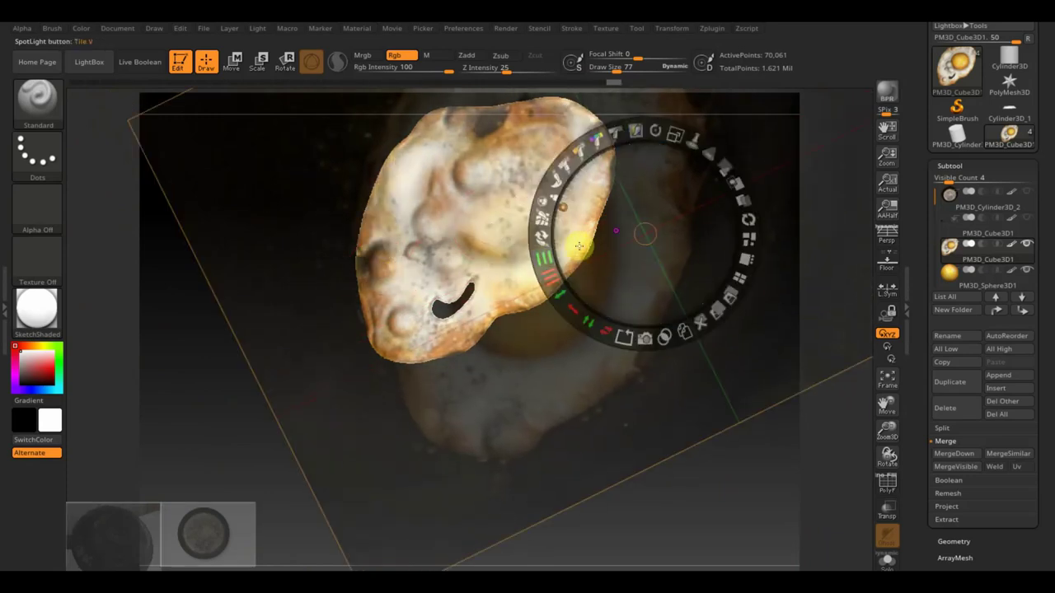
{"action": "key", "text": "z"}
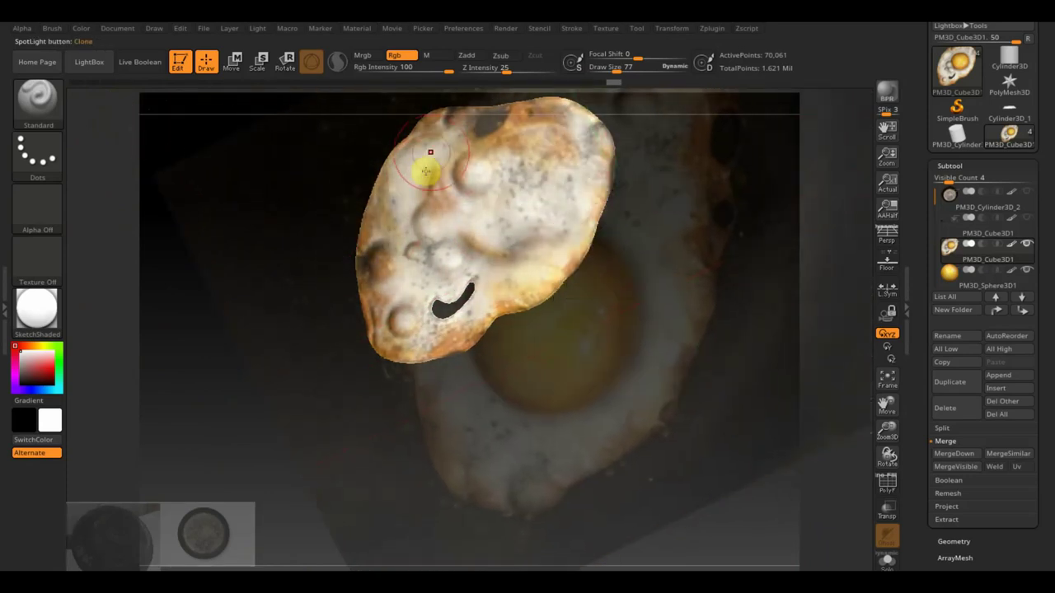
{"action": "key", "text": "z"}
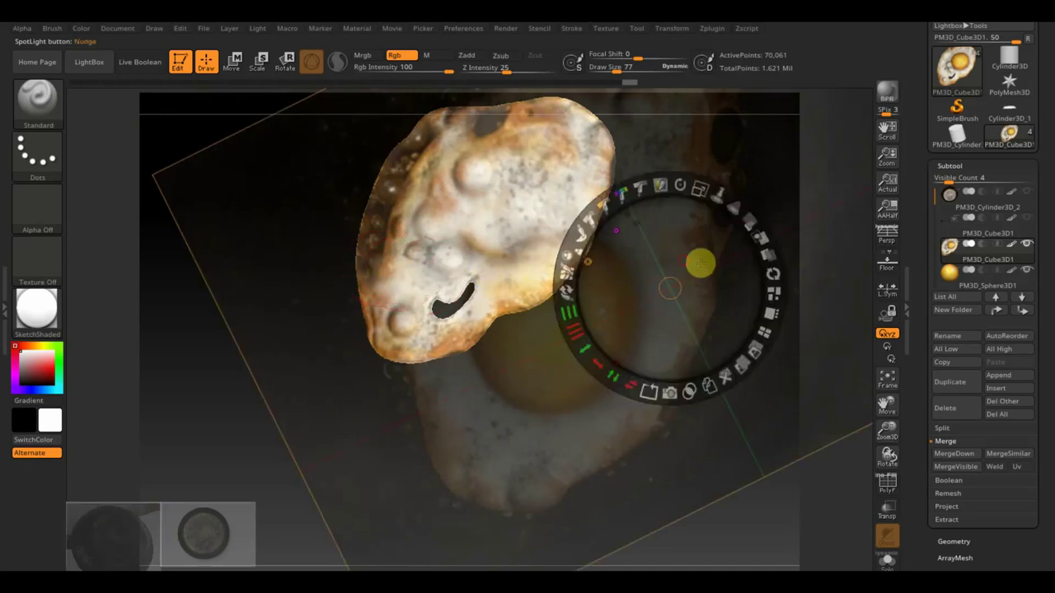
{"action": "left_click_drag", "start_coordinate": [699, 262], "coordinate": [653, 246]}
{"action": "key", "text": "z"}
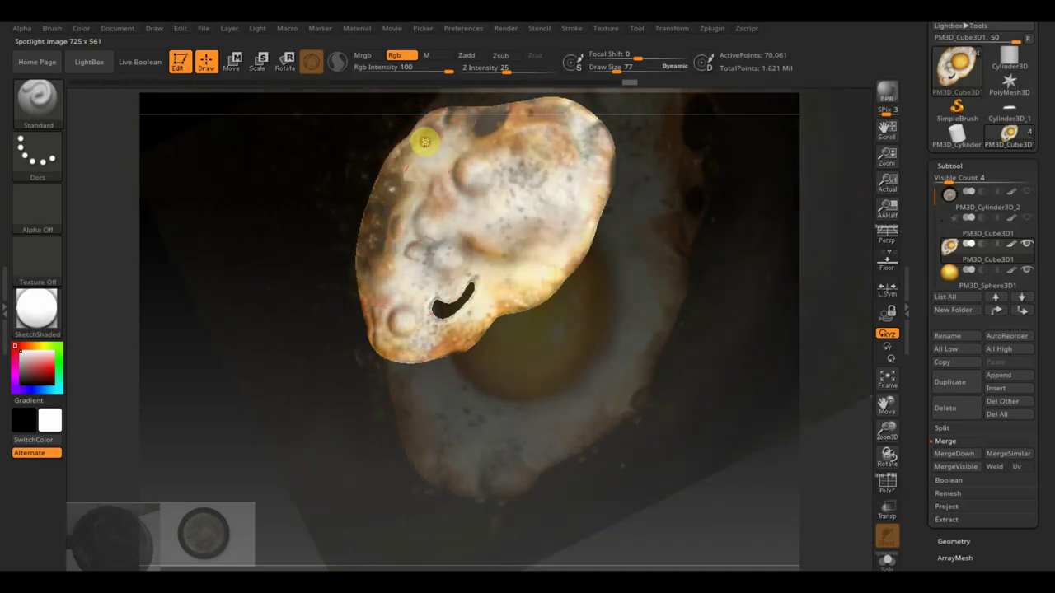
{"action": "key", "text": "z"}
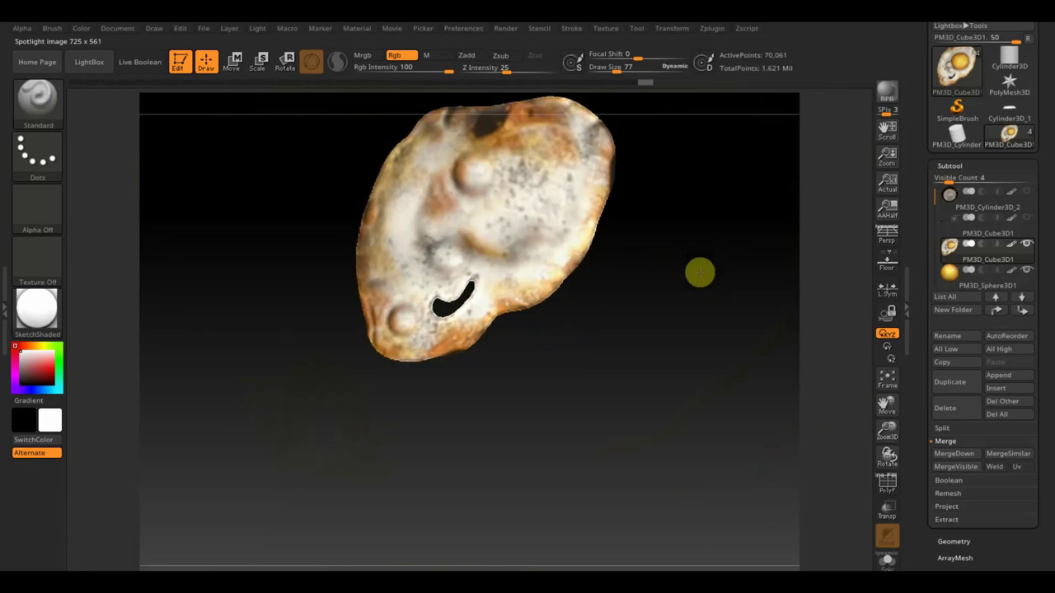
{"action": "mouse_move", "coordinate": [697, 252]}
{"action": "left_mouse_down"}
{"action": "mouse_move", "coordinate": [680, 365]}
{"action": "mouse_move", "coordinate": [674, 352]}
{"action": "left_mouse_up"}
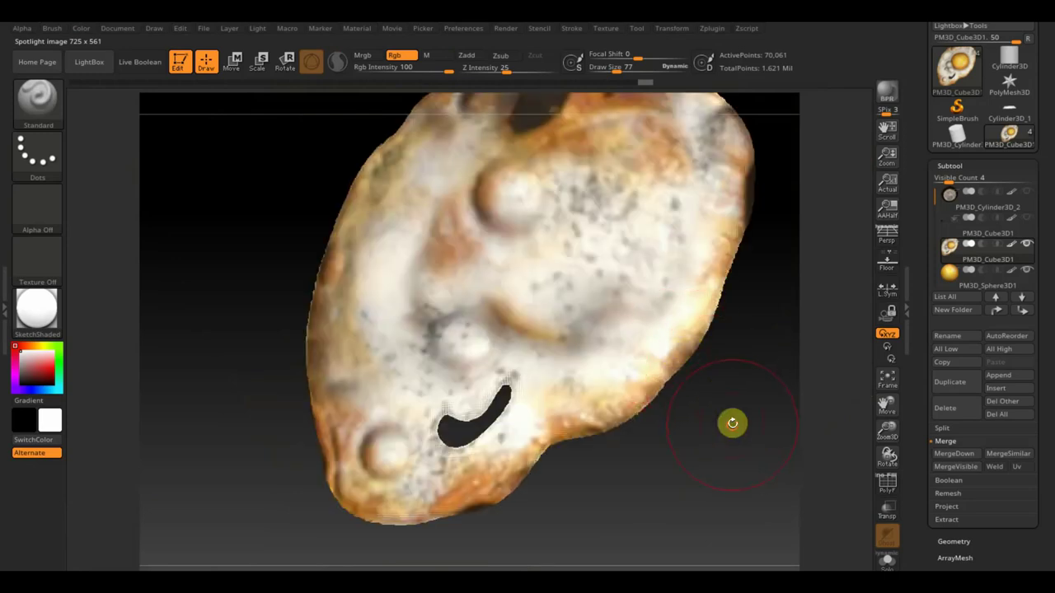
{"action": "mouse_move", "coordinate": [732, 423]}
{"action": "left_mouse_down", "text": "alt"}
{"action": "mouse_move", "coordinate": [706, 365]}
{"action": "mouse_move", "coordinate": [683, 396]}
{"action": "left_mouse_up", "text": "alt"}
Step: Realign the faded photo, paint its texture along the egg white's top edge, then hide it
{"action": "key", "text": "shift+z"}
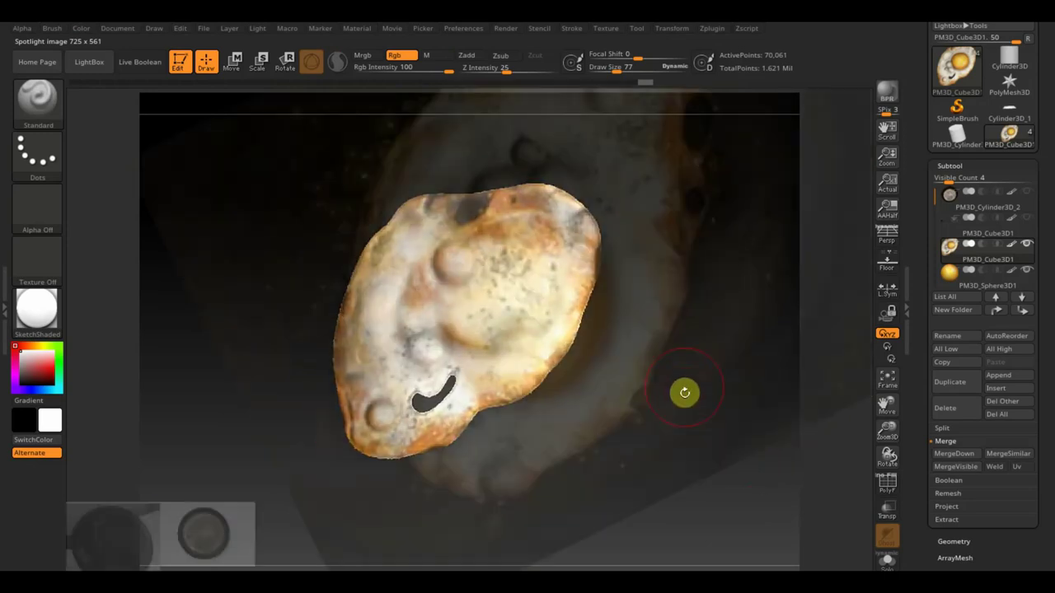
{"action": "key", "text": "z"}
{"action": "mouse_move", "coordinate": [680, 334]}
{"action": "left_mouse_down"}
{"action": "mouse_move", "coordinate": [676, 306]}
{"action": "mouse_move", "coordinate": [624, 398]}
{"action": "mouse_move", "coordinate": [617, 440]}
{"action": "left_mouse_up"}
{"action": "key", "text": "z"}
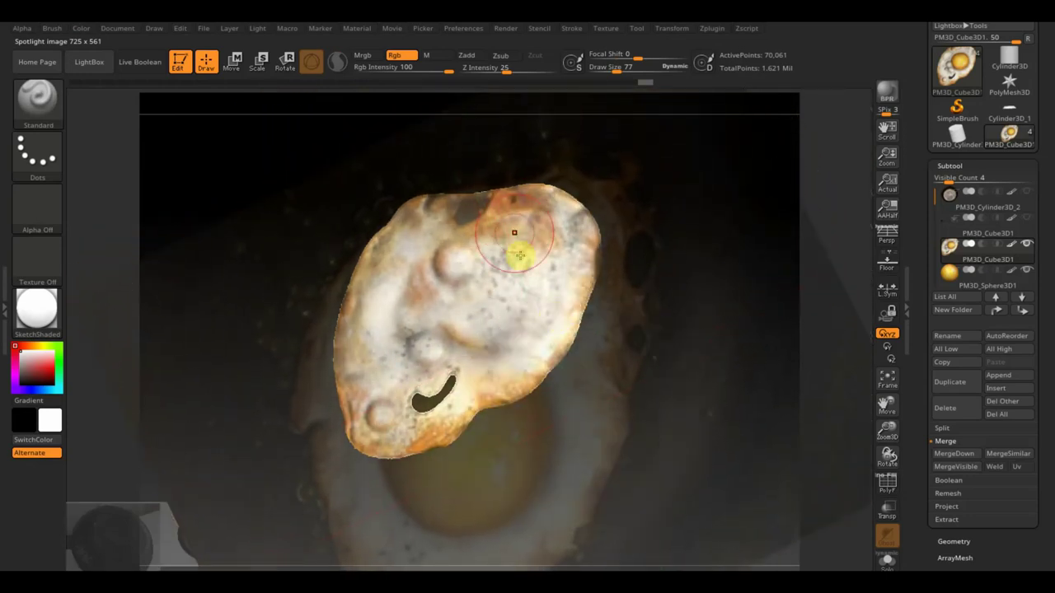
{"action": "left_click_drag", "start_coordinate": [496, 206], "coordinate": [437, 227]}
{"action": "key", "text": "shift+z"}
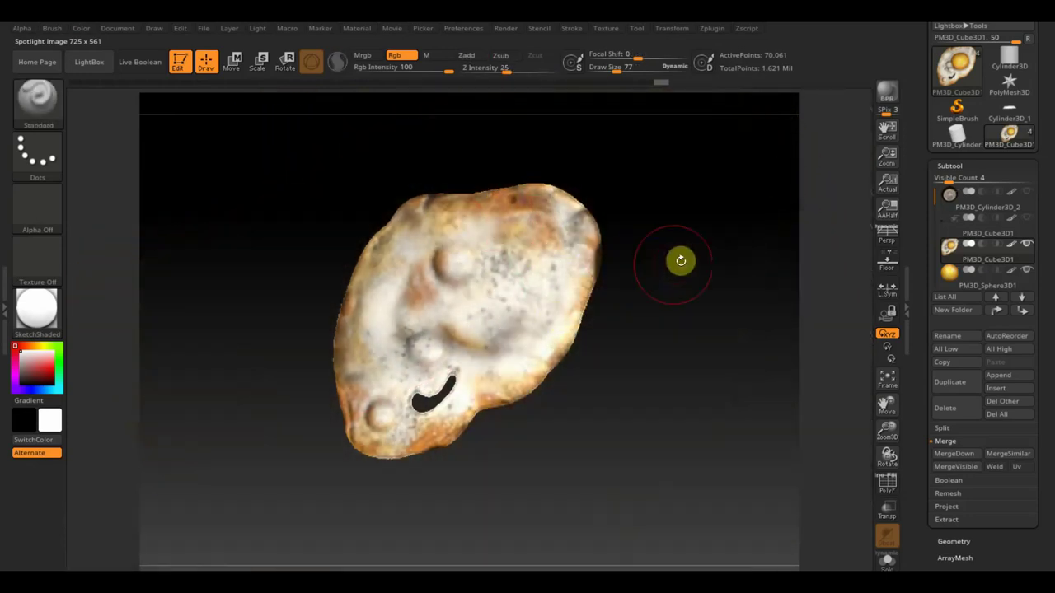
{"action": "mouse_move", "coordinate": [679, 259]}
{"action": "left_mouse_down"}
{"action": "mouse_move", "coordinate": [670, 353]}
{"action": "mouse_move", "coordinate": [714, 483]}
{"action": "mouse_move", "coordinate": [667, 320]}
{"action": "mouse_move", "coordinate": [642, 334]}
{"action": "left_mouse_up"}
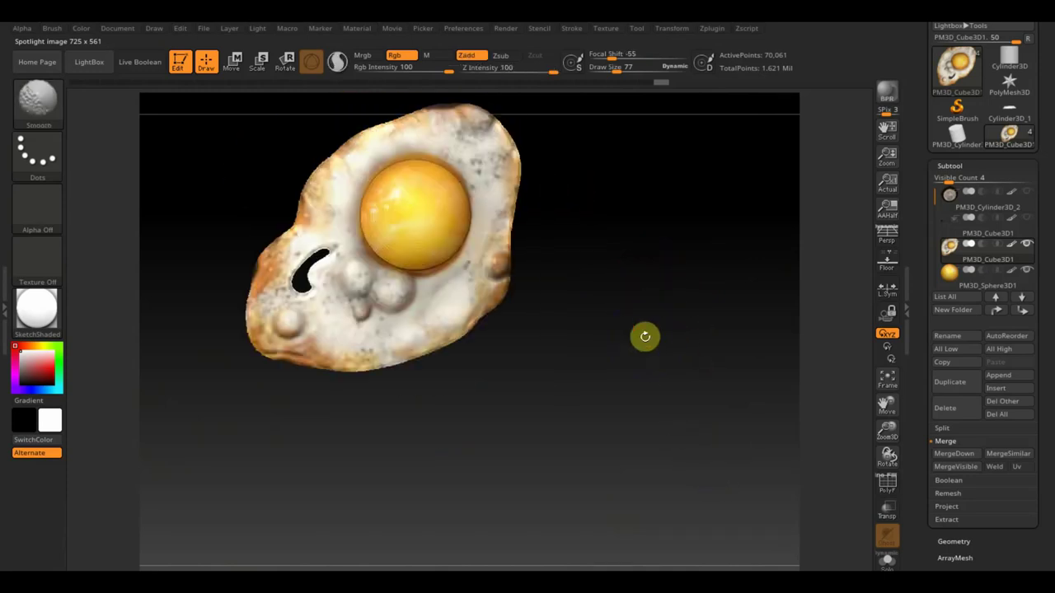
{"action": "mouse_move", "coordinate": [635, 266]}
{"action": "left_mouse_down"}
{"action": "mouse_move", "coordinate": [644, 325]}
{"action": "mouse_move", "coordinate": [631, 231]}
{"action": "mouse_move", "coordinate": [688, 370]}
{"action": "left_mouse_up"}
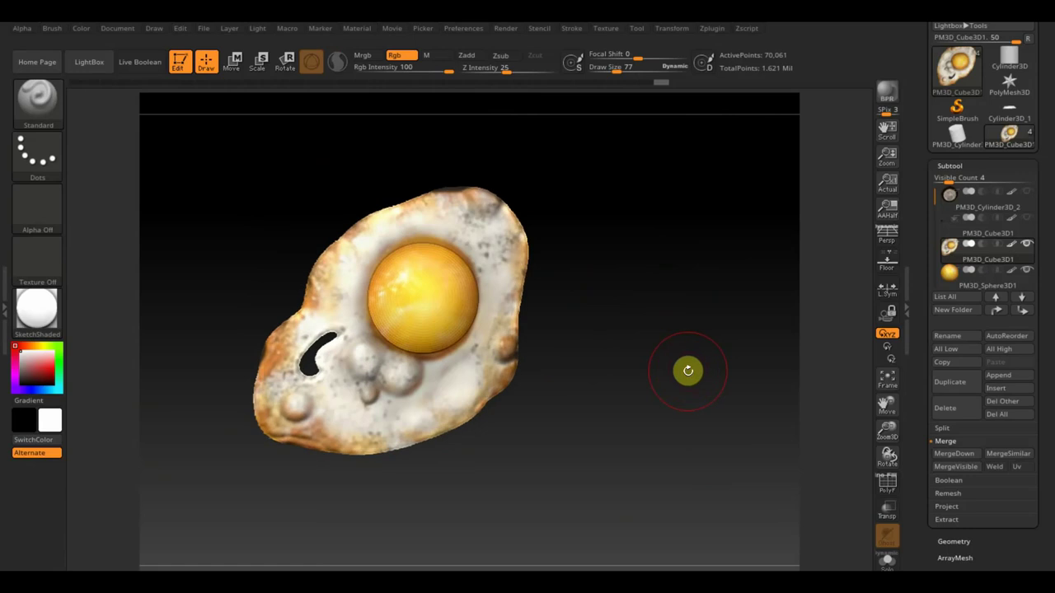
{"action": "left_click_drag", "start_coordinate": [1043, 510], "coordinate": [1043, 439]}
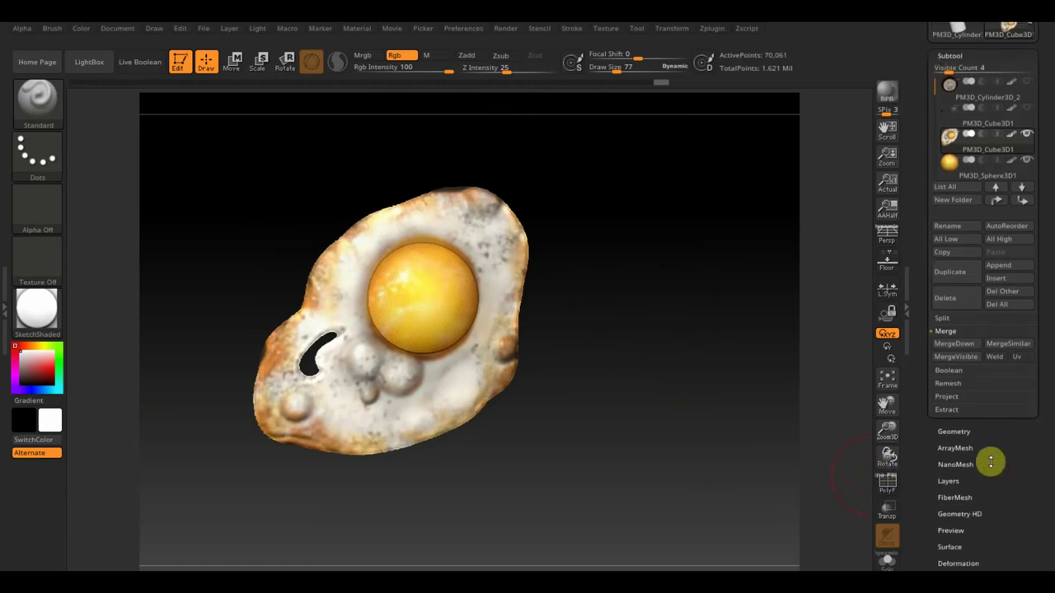
Step: Scroll the Tool palette, open Deformation, Surface and Preview, then collapse Preview again
{"action": "left_click_drag", "start_coordinate": [1017, 475], "coordinate": [1022, 422]}
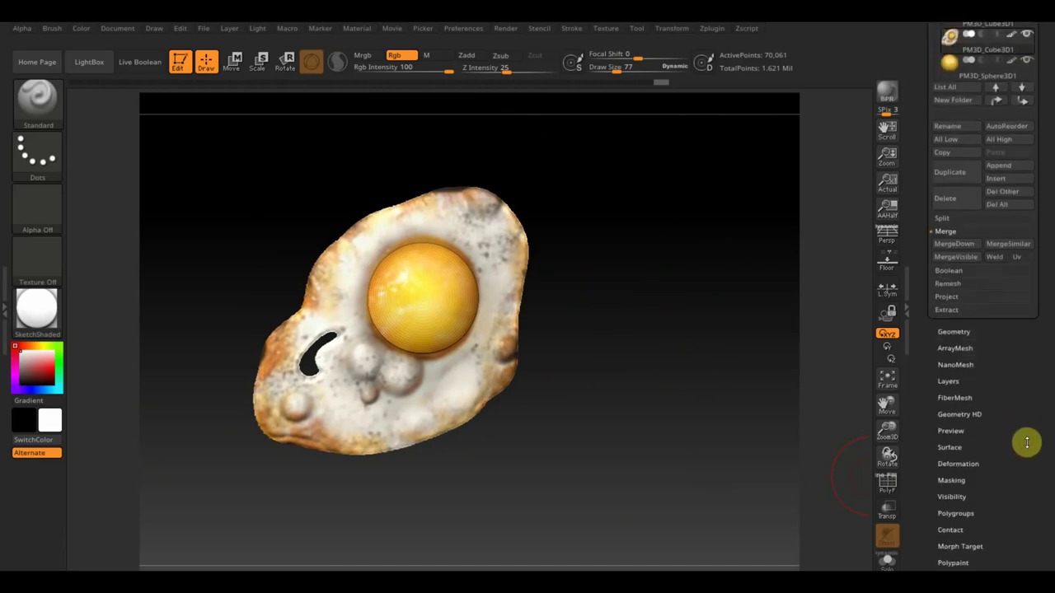
{"action": "left_click_drag", "start_coordinate": [1027, 443], "coordinate": [1022, 382]}
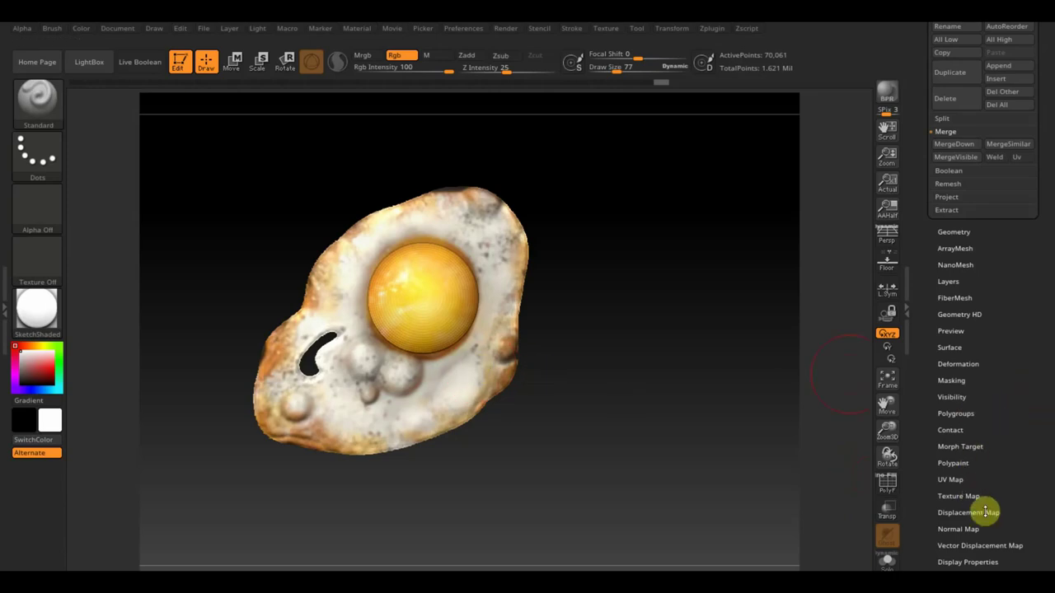
{"action": "left_click_drag", "start_coordinate": [994, 498], "coordinate": [1003, 446]}
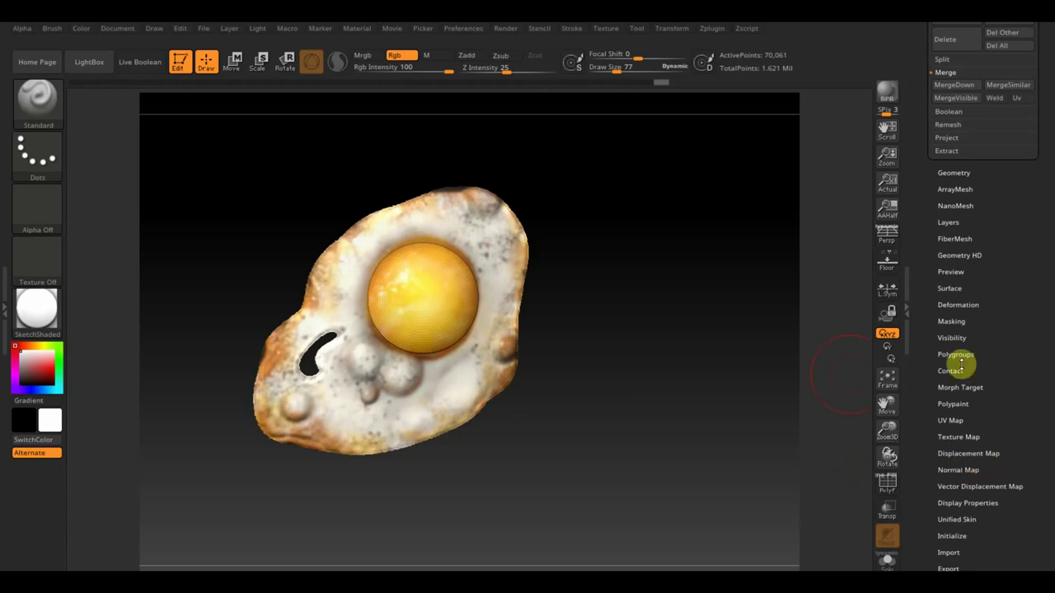
{"action": "left_click", "coordinate": [959, 305]}
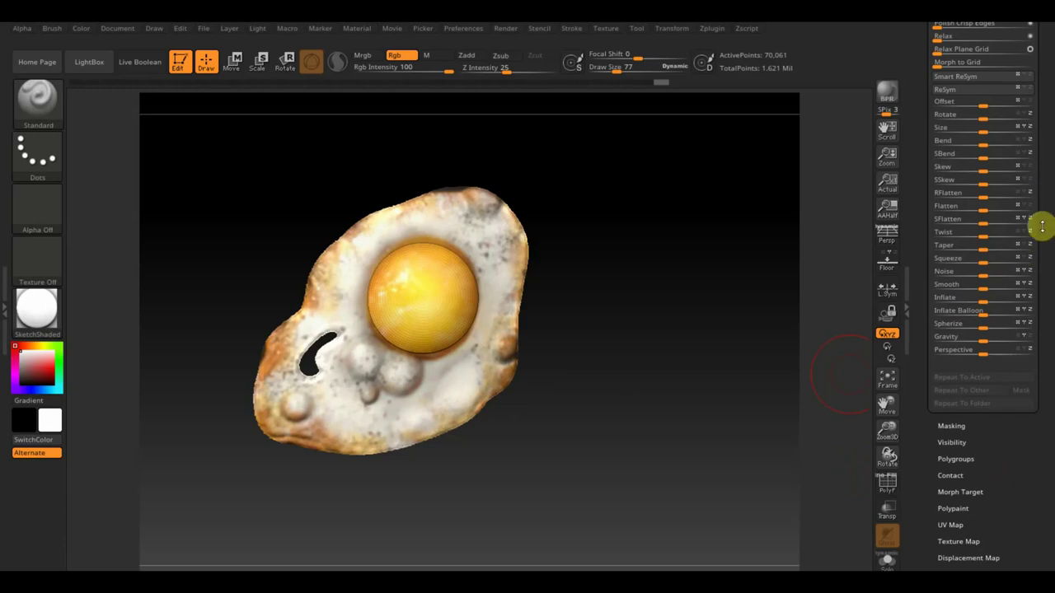
{"action": "left_click_drag", "start_coordinate": [1043, 221], "coordinate": [1039, 340]}
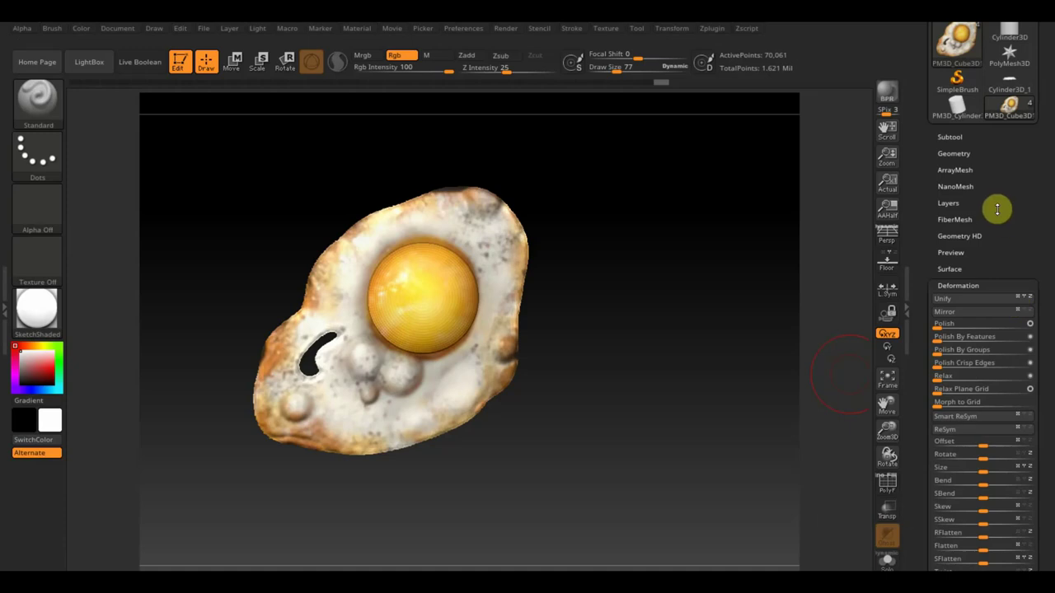
{"action": "left_click", "coordinate": [951, 270]}
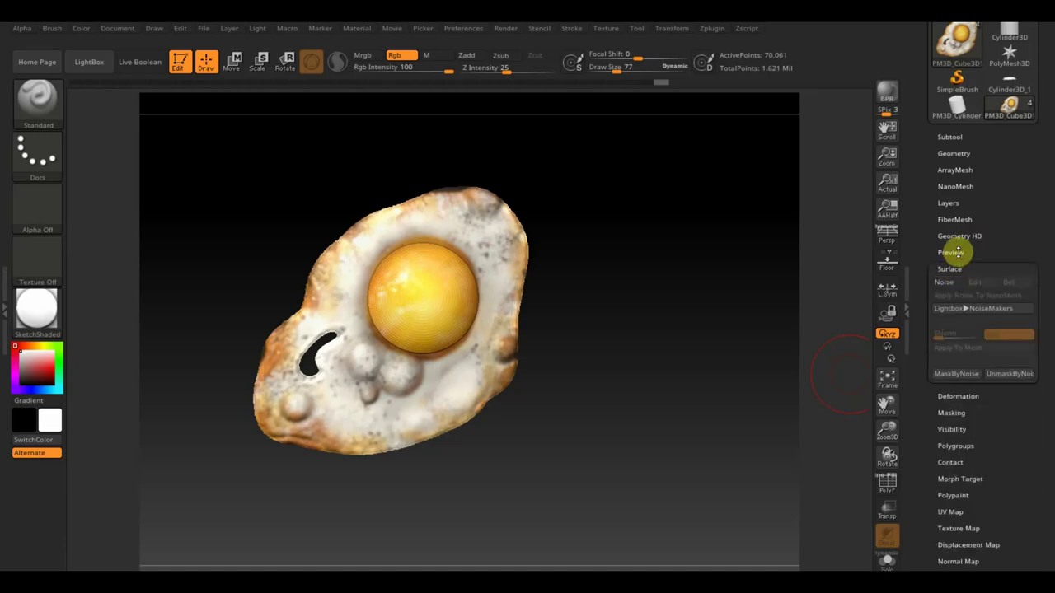
{"action": "left_click", "coordinate": [957, 252]}
{"action": "left_click", "coordinate": [961, 251]}
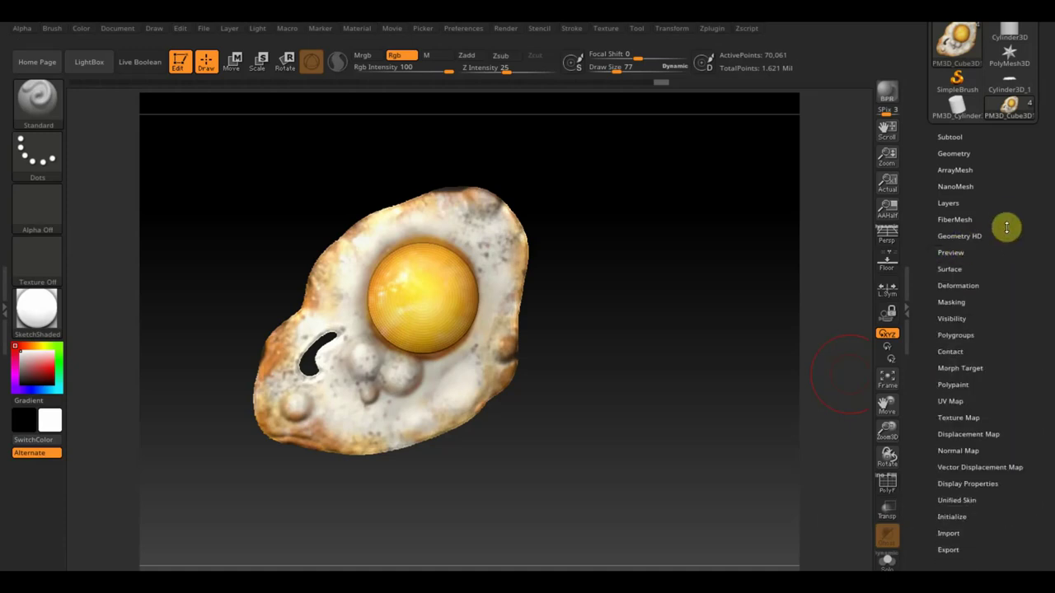
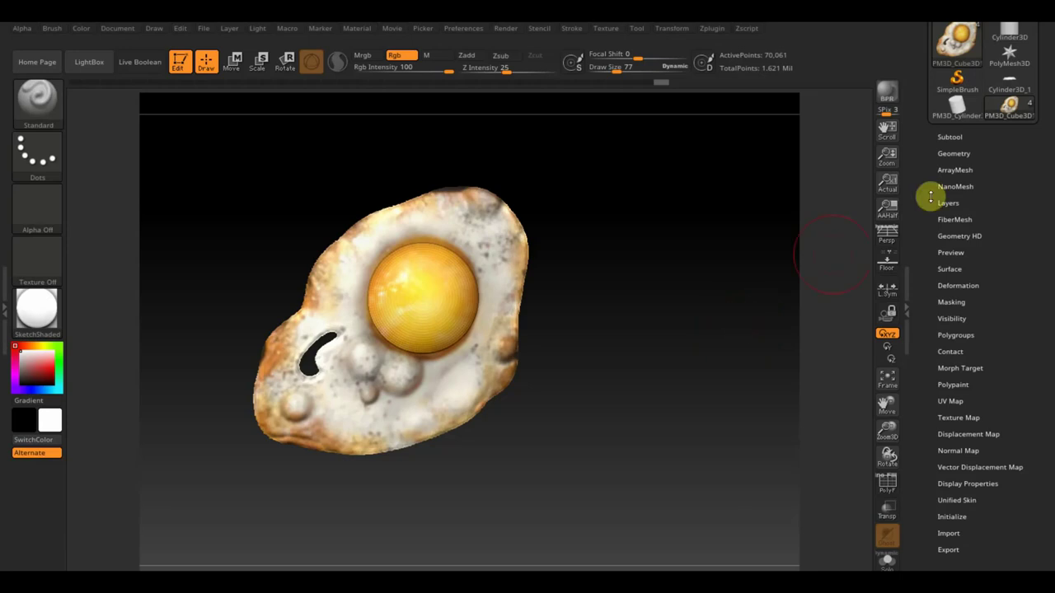
Step: Browse the egg's Geometry and mask-by-colour options in the Tool palette
{"action": "left_click", "coordinate": [964, 154]}
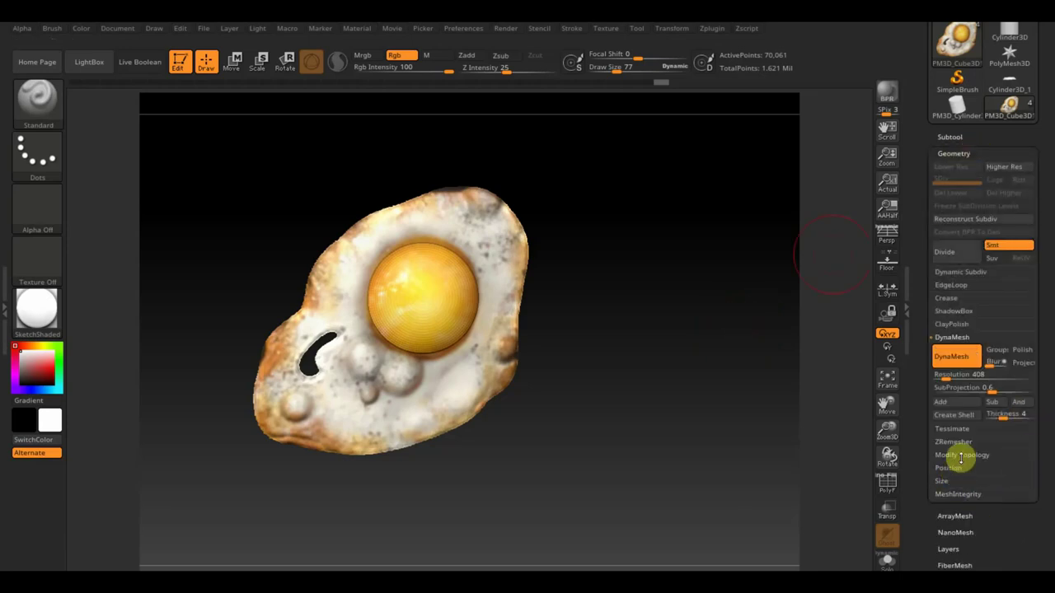
{"action": "left_click", "coordinate": [953, 153]}
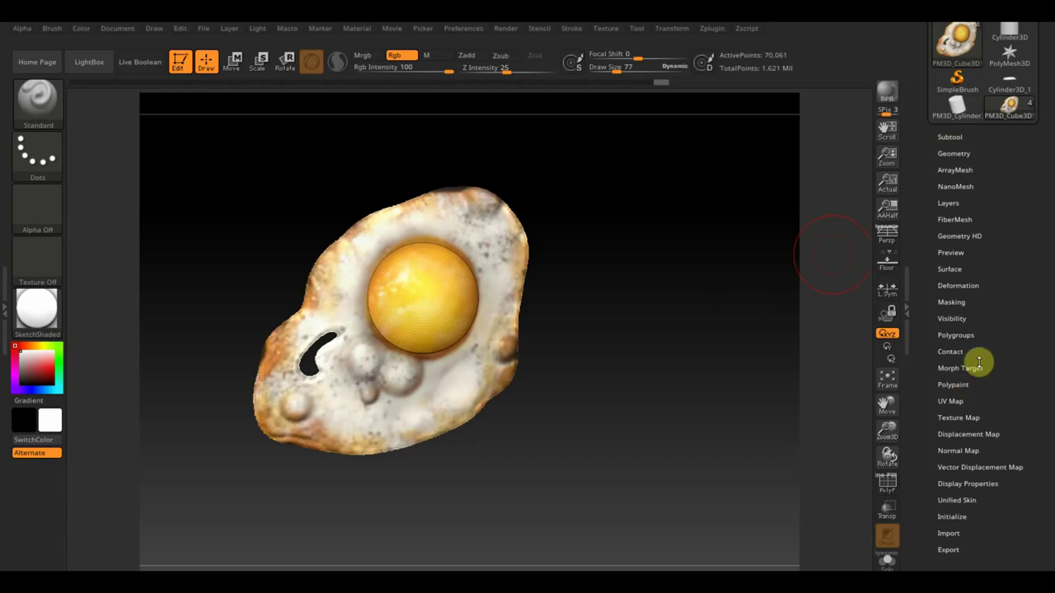
{"action": "left_click", "coordinate": [951, 302]}
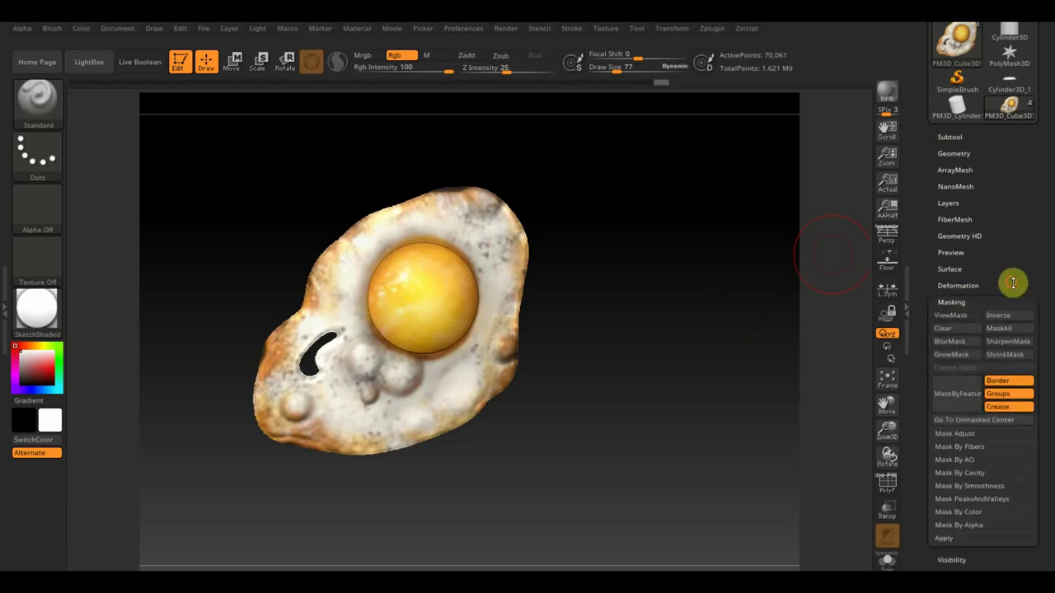
{"action": "scroll", "coordinate": [1009, 247], "scroll_direction": "down", "scroll_amount": 5}
{"action": "left_click", "coordinate": [973, 374]}
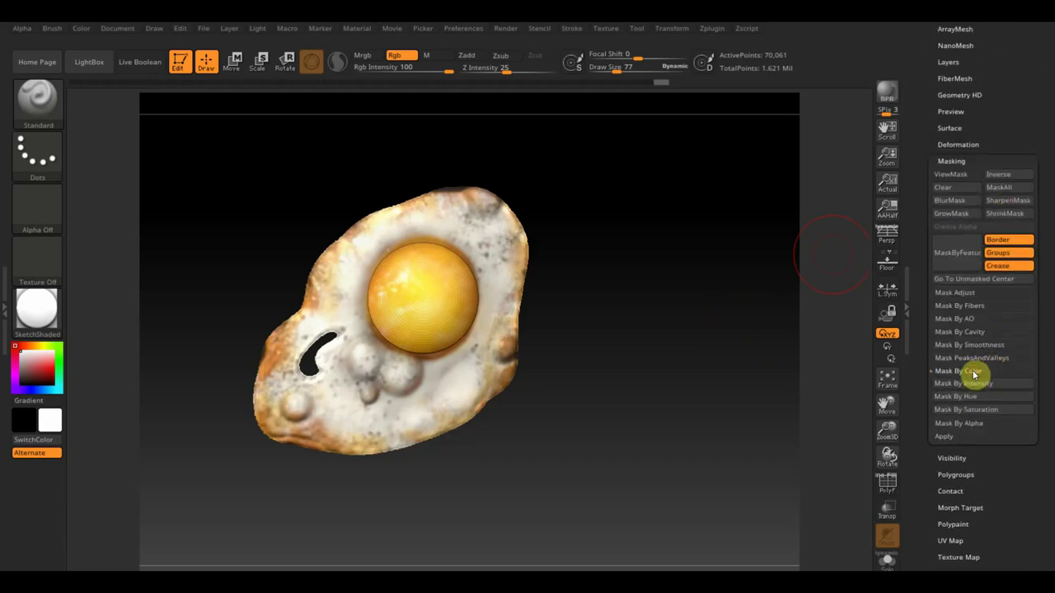
{"action": "left_click", "coordinate": [993, 382]}
{"action": "scroll", "coordinate": [1037, 229], "scroll_direction": "up", "scroll_amount": 2}
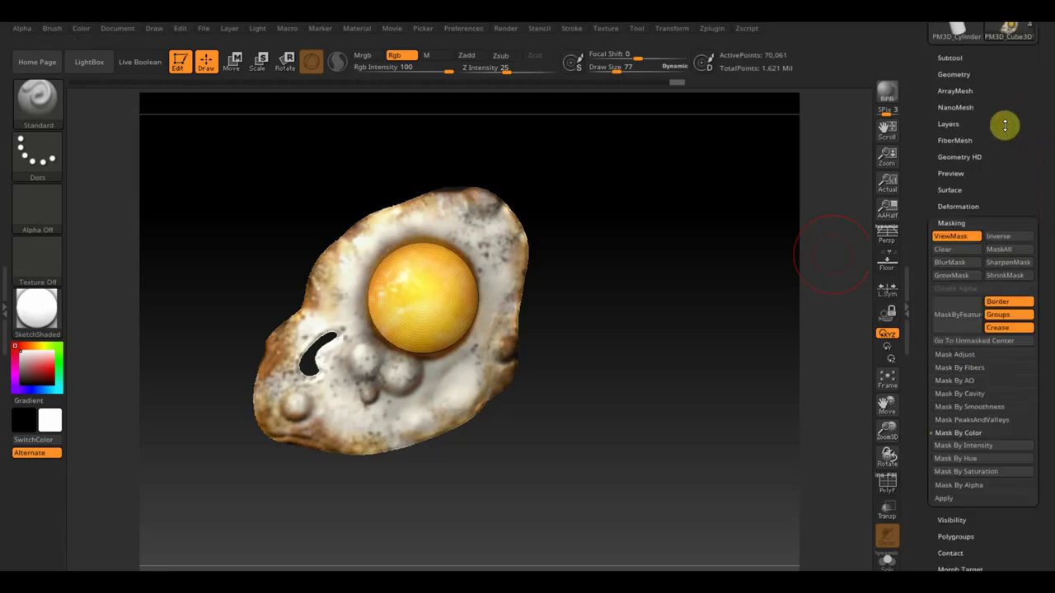
{"action": "scroll", "coordinate": [1001, 179], "scroll_direction": "up", "scroll_amount": 2}
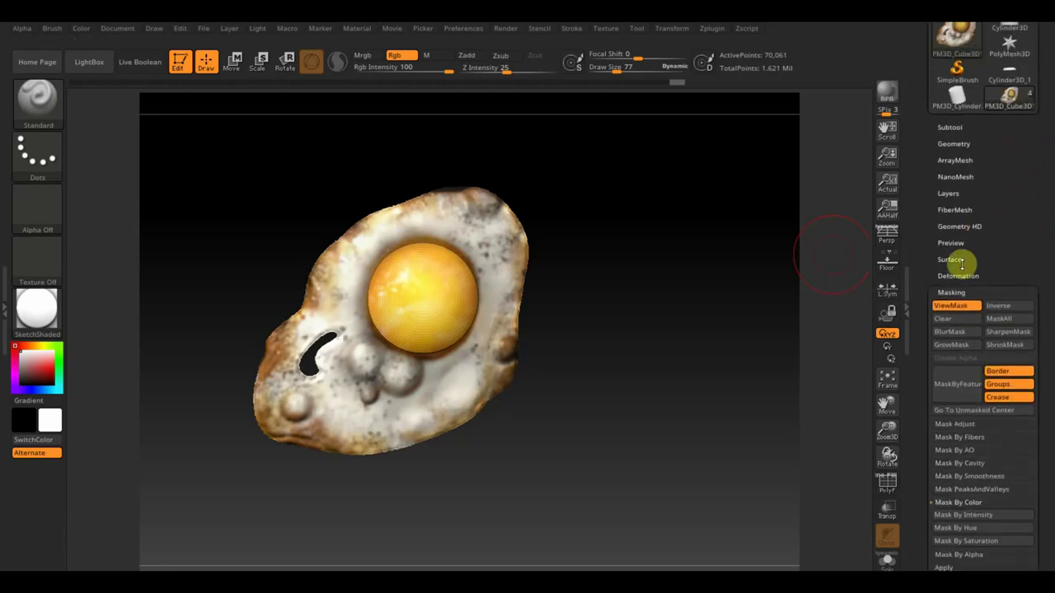
{"action": "left_click_drag", "start_coordinate": [1012, 266], "coordinate": [1010, 230]}
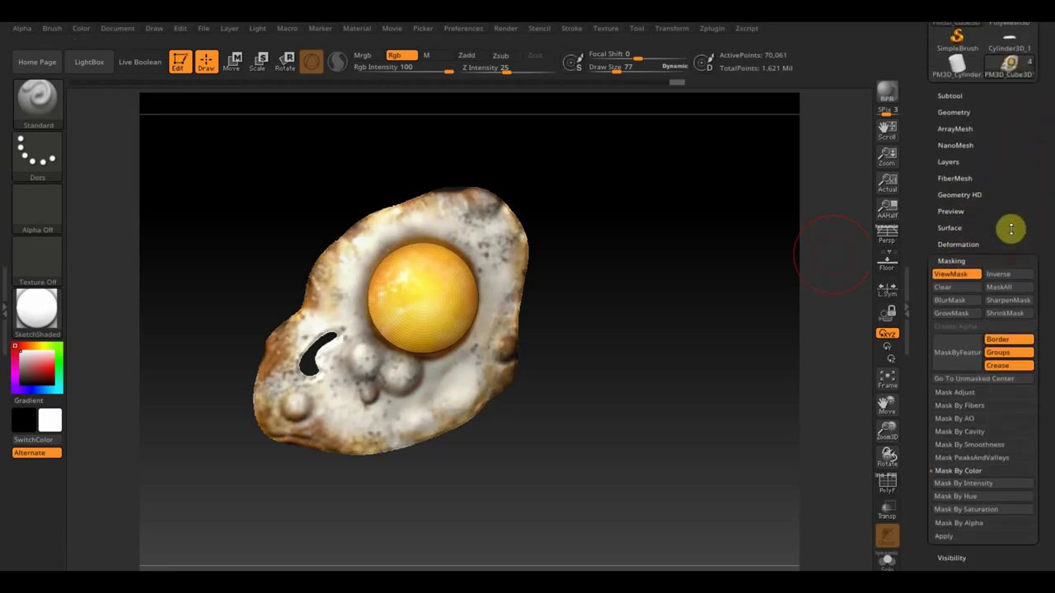
Step: Inflate the egg mesh slightly with Deformation > Inflate set to 2
{"action": "left_click", "coordinate": [969, 242]}
{"action": "left_click_drag", "start_coordinate": [1045, 353], "coordinate": [1046, 251]}
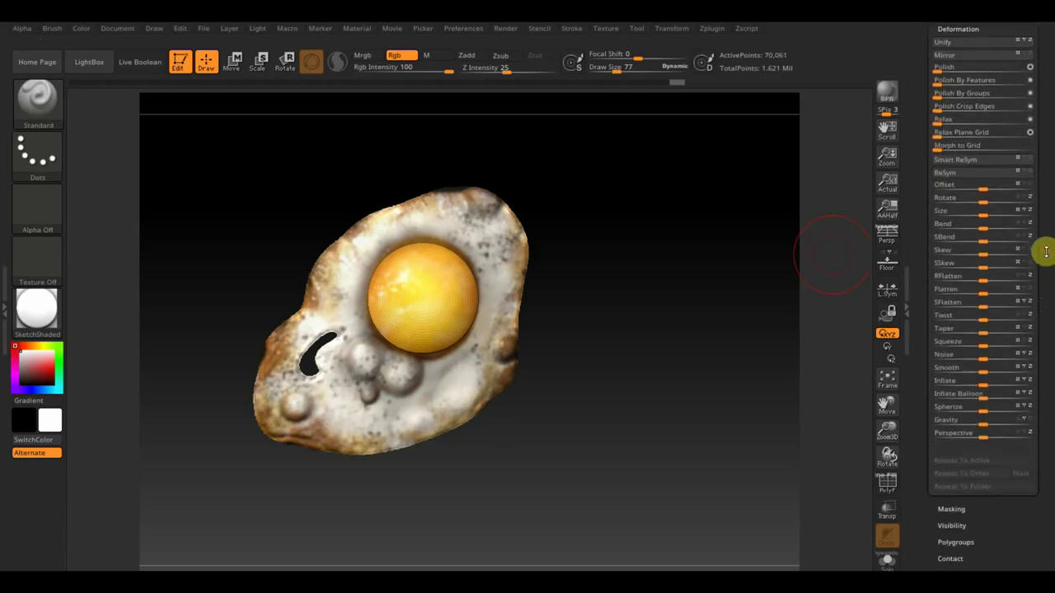
{"action": "left_click_drag", "start_coordinate": [984, 384], "coordinate": [986, 384]}
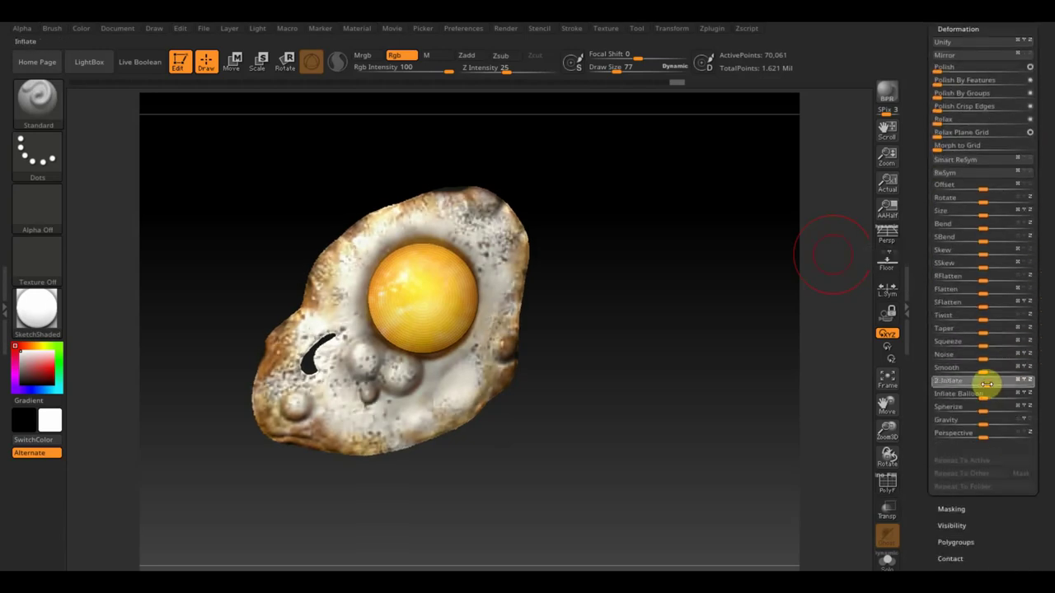
{"action": "mouse_move", "coordinate": [689, 293]}
{"action": "left_mouse_down"}
{"action": "mouse_move", "coordinate": [718, 462]}
{"action": "mouse_move", "coordinate": [649, 253]}
{"action": "mouse_move", "coordinate": [617, 240]}
{"action": "mouse_move", "coordinate": [633, 238]}
{"action": "left_mouse_up"}
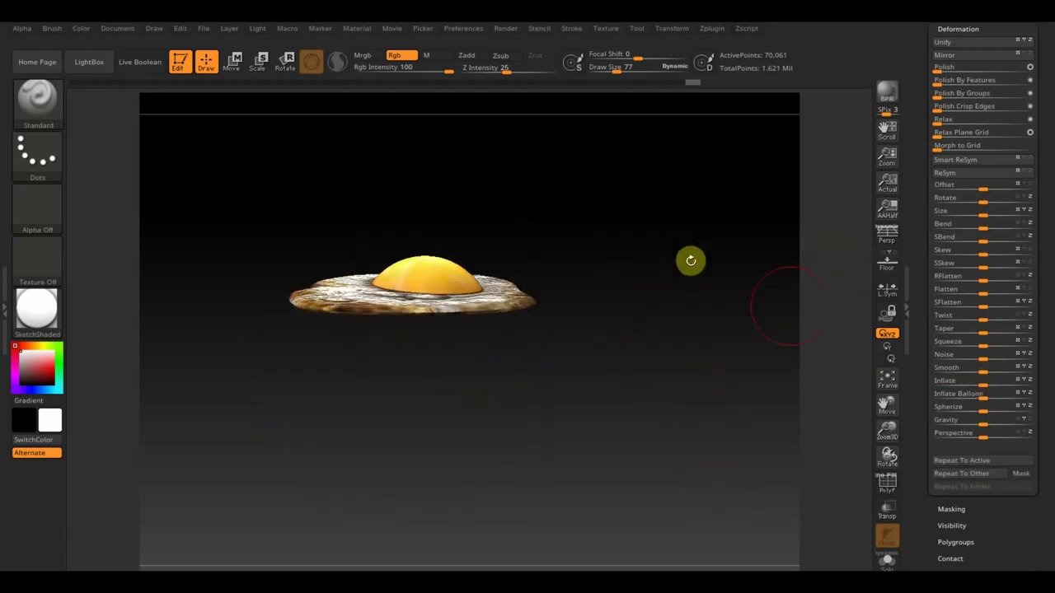
Step: Lower the egg slightly along Y with the Move Transpose gizmo
{"action": "left_click", "coordinate": [232, 62]}
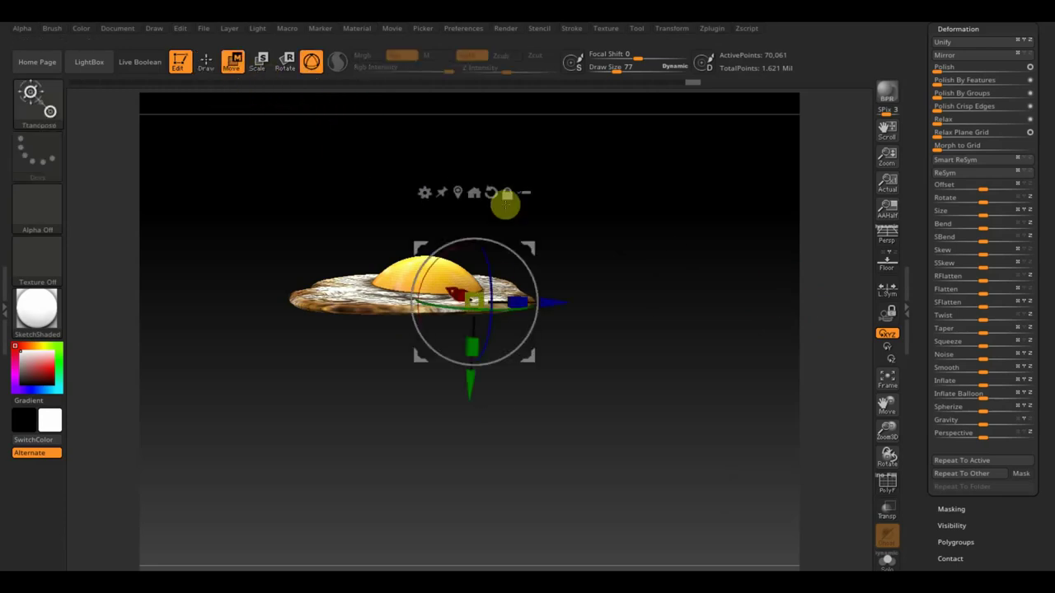
{"action": "left_click_drag", "start_coordinate": [467, 387], "coordinate": [466, 404]}
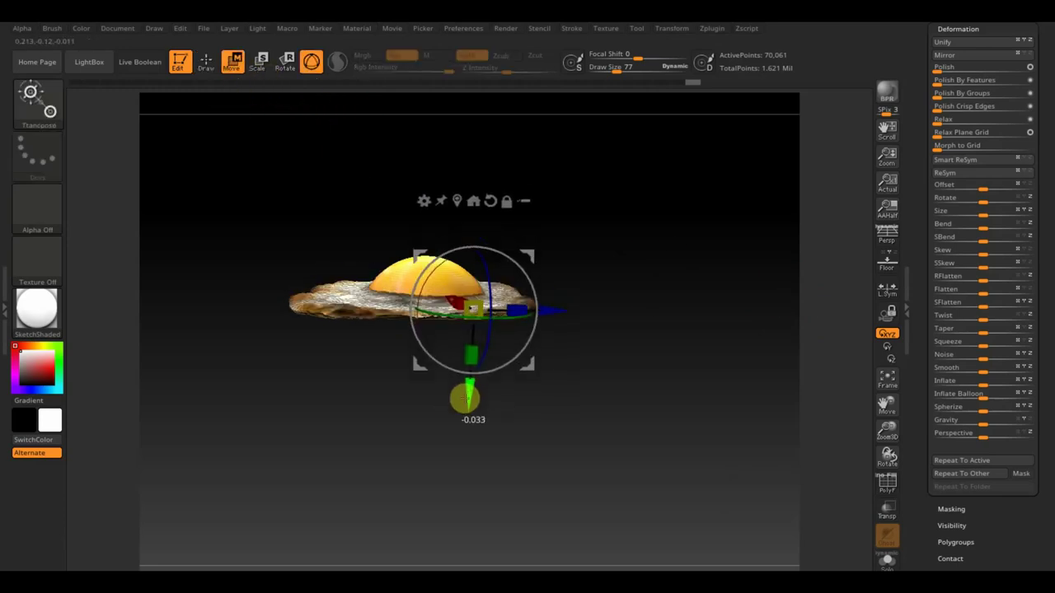
{"action": "left_click_drag", "start_coordinate": [614, 408], "coordinate": [626, 370]}
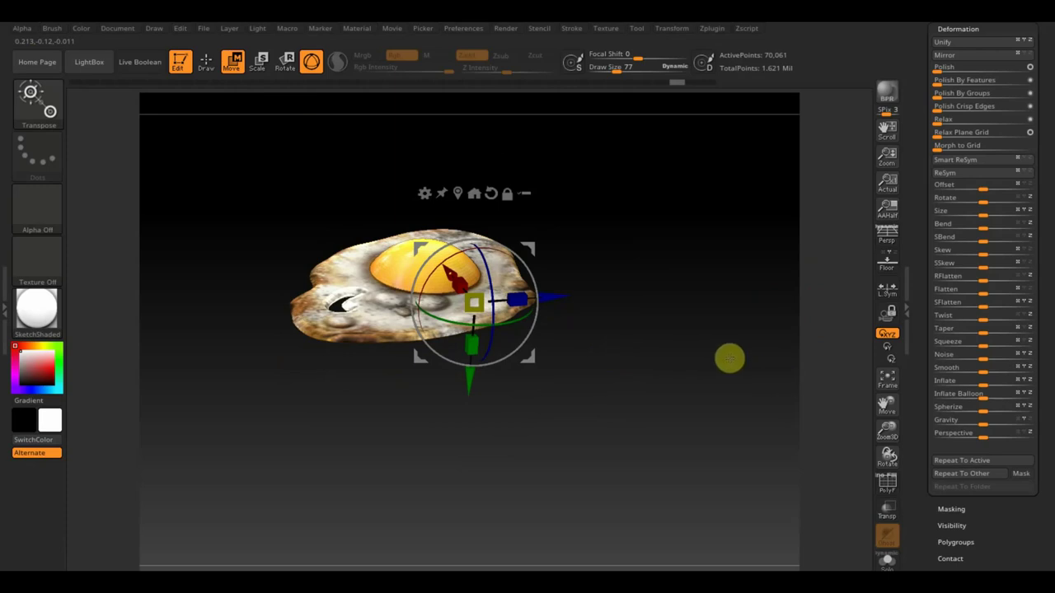
Step: Sculpt the hole near the egg white's left edge into a crescent with the Standard brush
{"action": "left_click", "coordinate": [206, 62]}
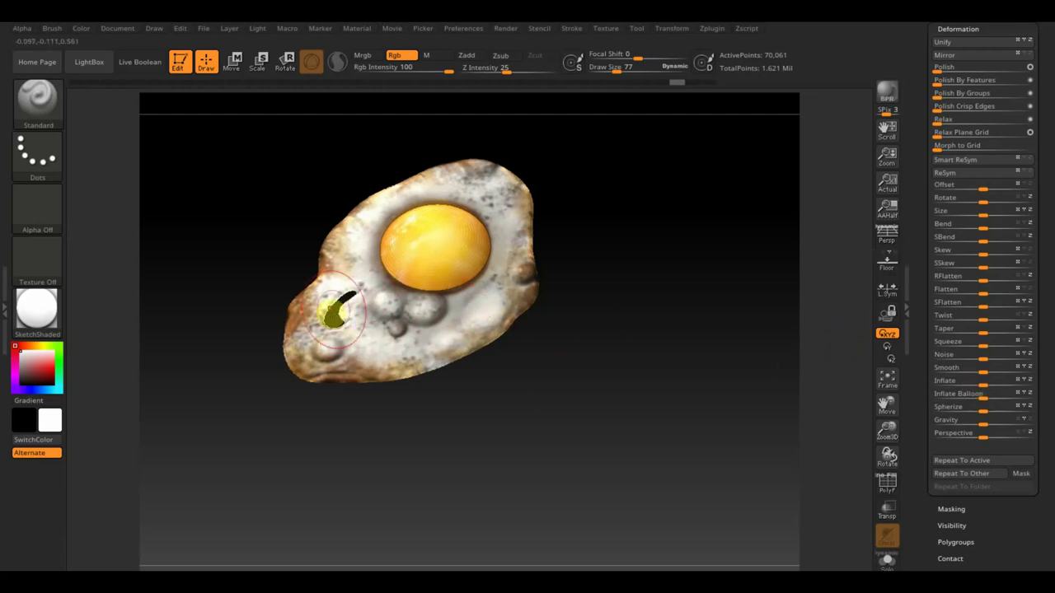
{"action": "left_click_drag", "start_coordinate": [334, 317], "coordinate": [363, 329]}
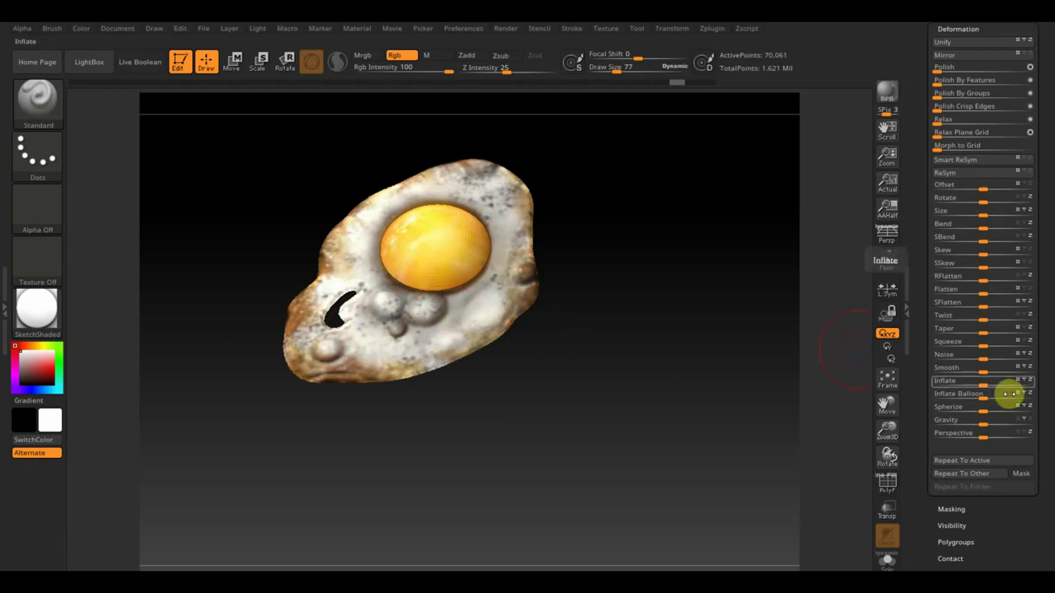
{"action": "left_click_drag", "start_coordinate": [980, 383], "coordinate": [986, 384]}
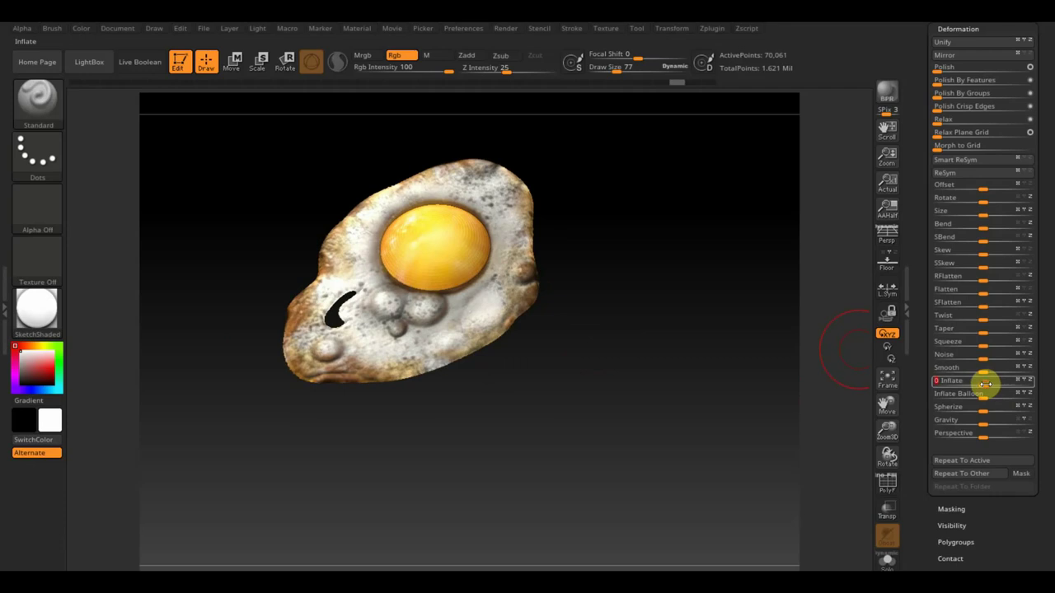
{"action": "left_click_drag", "start_coordinate": [1044, 47], "coordinate": [1034, 148]}
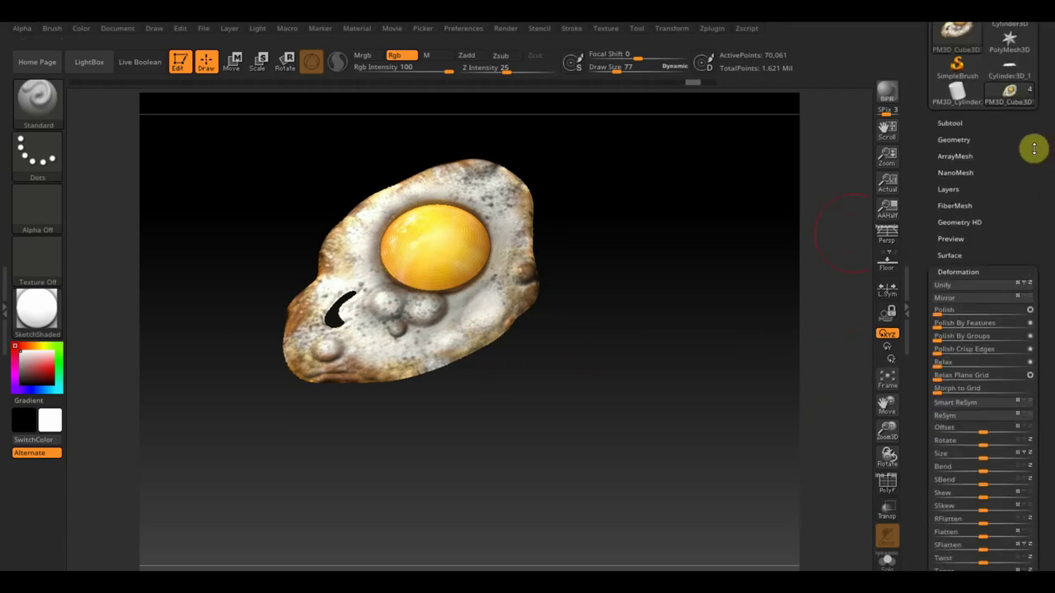
Step: Make the frying pan subtool visible again and orbit to look into the pan
{"action": "left_click", "coordinate": [964, 140]}
{"action": "mouse_move", "coordinate": [761, 268]}
{"action": "left_mouse_down"}
{"action": "mouse_move", "coordinate": [697, 201]}
{"action": "mouse_move", "coordinate": [689, 174]}
{"action": "left_mouse_up"}
{"action": "mouse_move", "coordinate": [689, 139]}
{"action": "left_mouse_down"}
{"action": "mouse_move", "coordinate": [668, 189]}
{"action": "mouse_move", "coordinate": [709, 377]}
{"action": "mouse_move", "coordinate": [840, 231]}
{"action": "left_mouse_up"}
{"action": "left_click", "coordinate": [961, 122]}
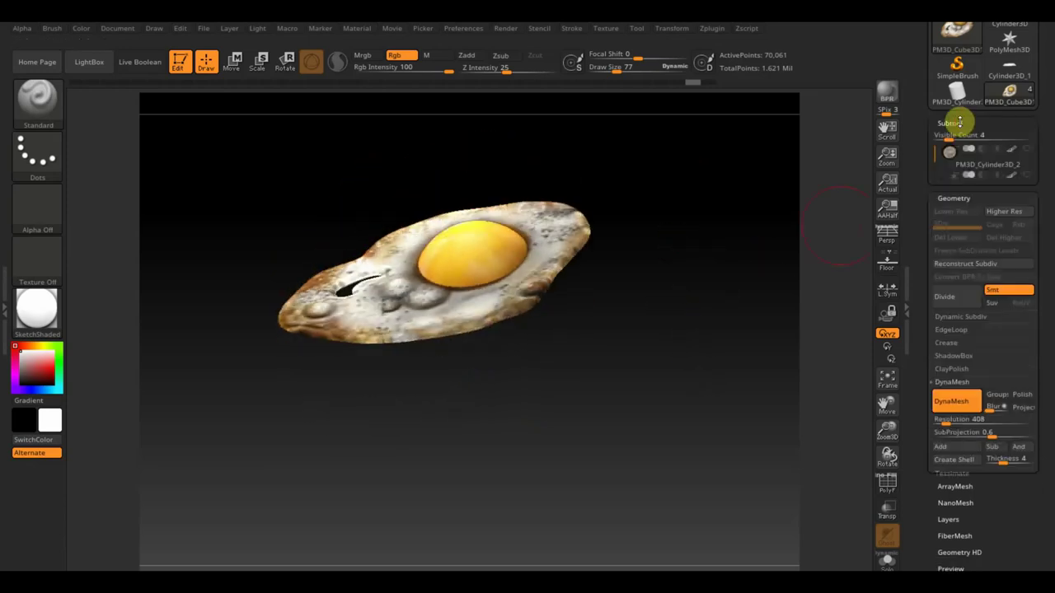
{"action": "left_click", "coordinate": [1023, 152]}
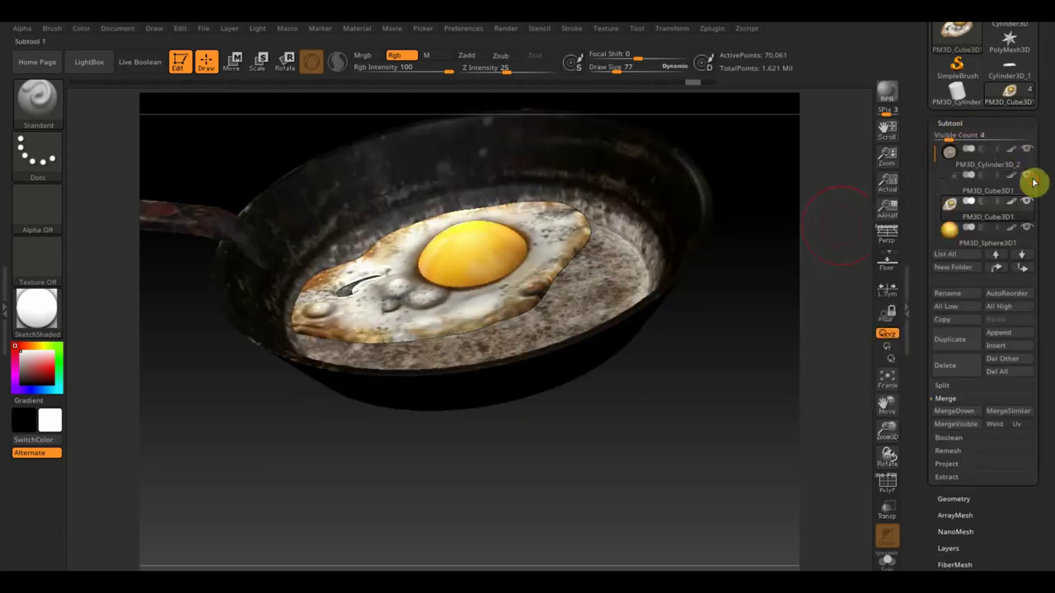
{"action": "mouse_move", "coordinate": [701, 365]}
{"action": "left_mouse_down"}
{"action": "mouse_move", "coordinate": [704, 462]}
{"action": "mouse_move", "coordinate": [720, 376]}
{"action": "mouse_move", "coordinate": [680, 292]}
{"action": "mouse_move", "coordinate": [708, 435]}
{"action": "left_mouse_up"}
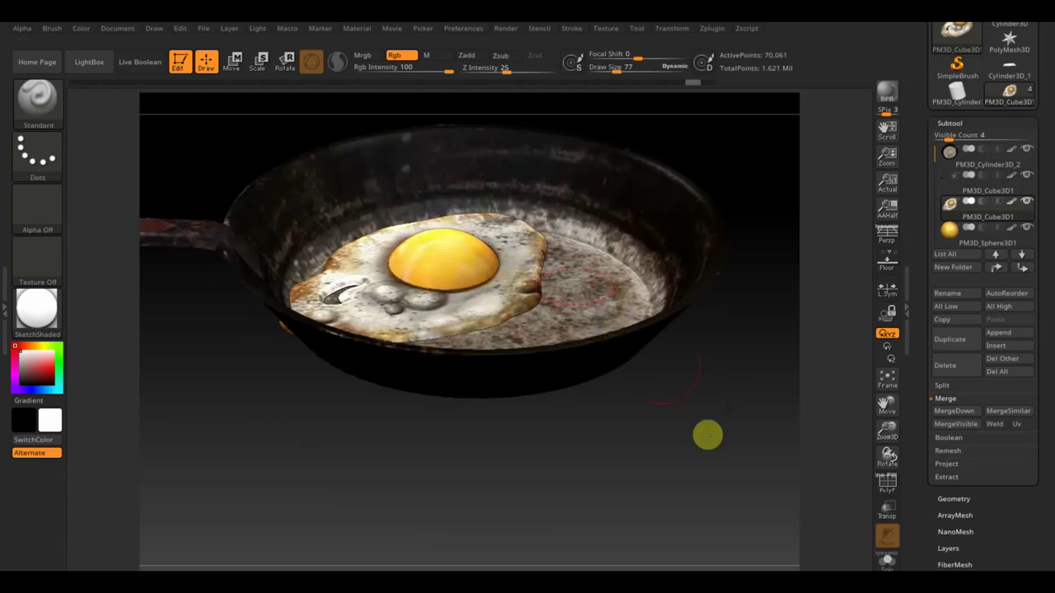
{"action": "left_click_drag", "start_coordinate": [725, 367], "coordinate": [761, 419]}
{"action": "mouse_move", "coordinate": [954, 208]}
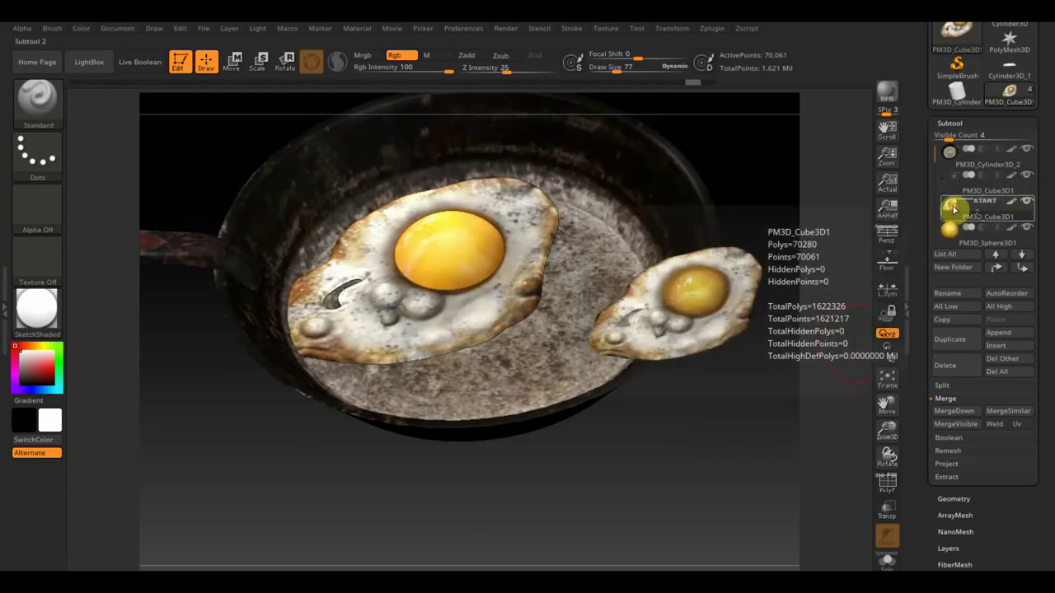
Step: Toggle the yolk sphere subtool off and back on while viewing the pan from above
{"action": "left_click", "coordinate": [1031, 228]}
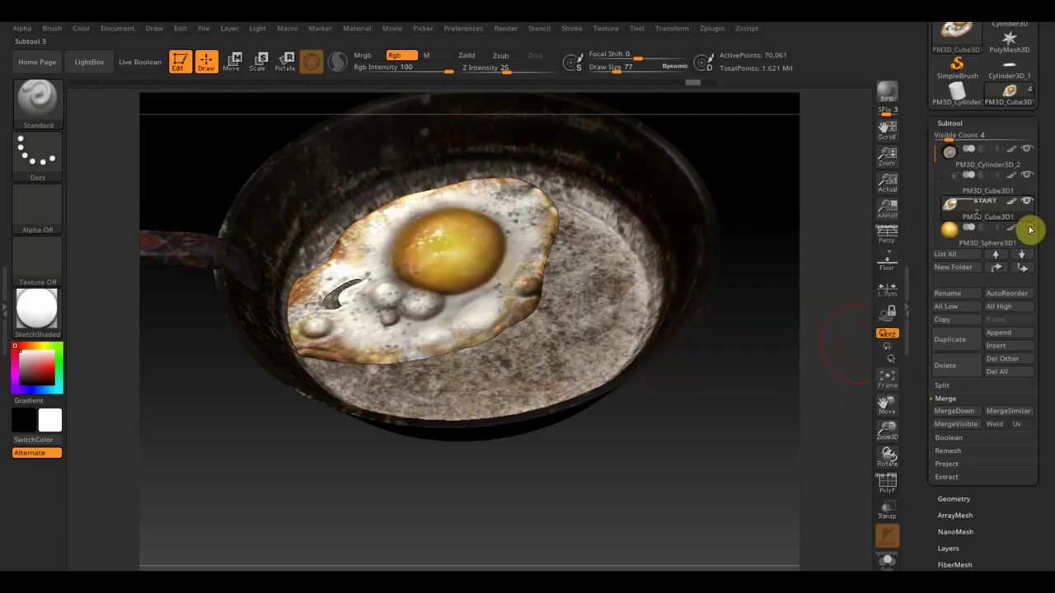
{"action": "mouse_move", "coordinate": [690, 409]}
{"action": "left_mouse_down"}
{"action": "mouse_move", "coordinate": [692, 483]}
{"action": "mouse_move", "coordinate": [695, 421]}
{"action": "mouse_move", "coordinate": [676, 359]}
{"action": "mouse_move", "coordinate": [681, 379]}
{"action": "left_mouse_up"}
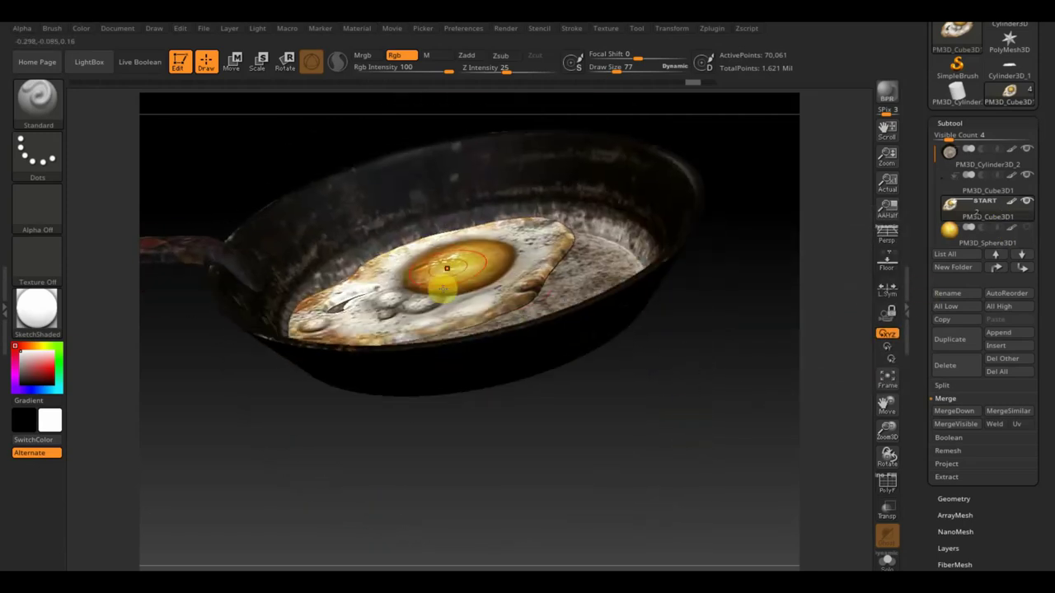
{"action": "left_click", "coordinate": [1027, 229]}
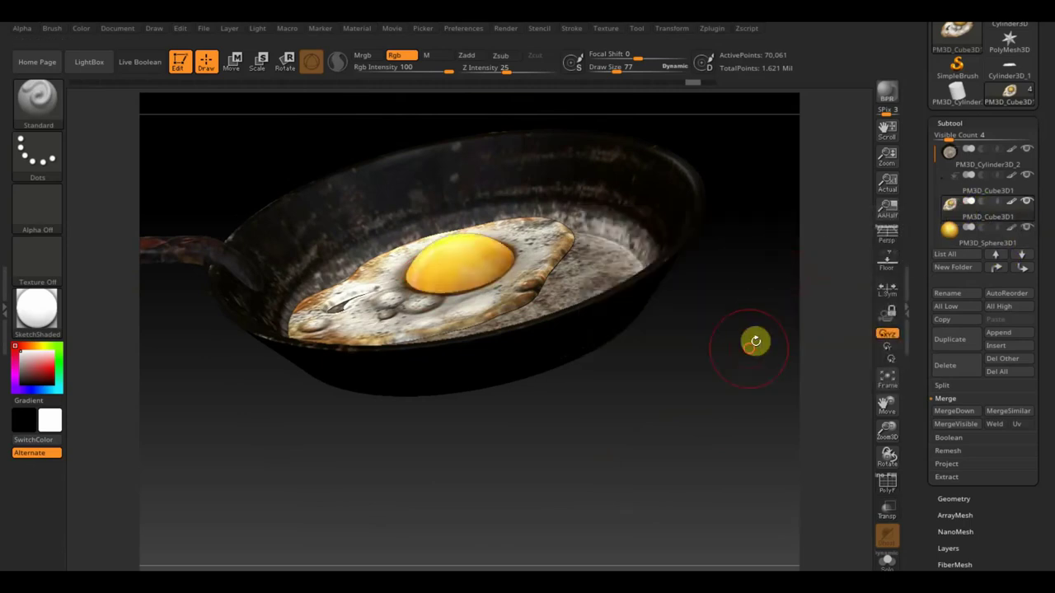
{"action": "mouse_move", "coordinate": [755, 341]}
{"action": "left_mouse_down"}
{"action": "mouse_move", "coordinate": [767, 327]}
{"action": "mouse_move", "coordinate": [791, 362]}
{"action": "mouse_move", "coordinate": [753, 360]}
{"action": "mouse_move", "coordinate": [764, 341]}
{"action": "mouse_move", "coordinate": [766, 361]}
{"action": "left_mouse_up"}
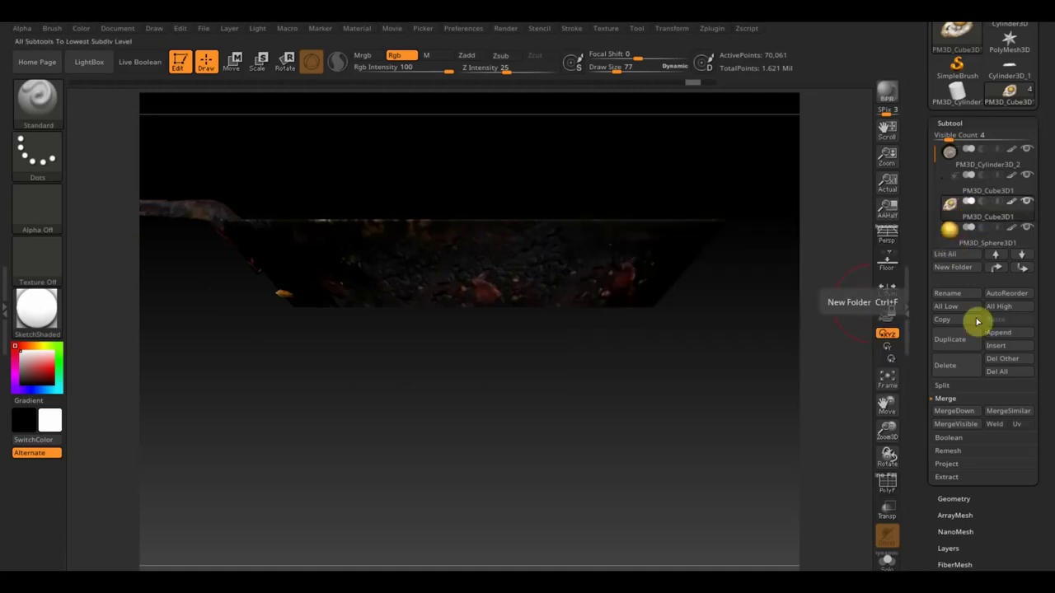
Step: Merge the yolk into the egg subtool, then unmask it and move and shrink it inside the pan
{"action": "left_click", "coordinate": [958, 410]}
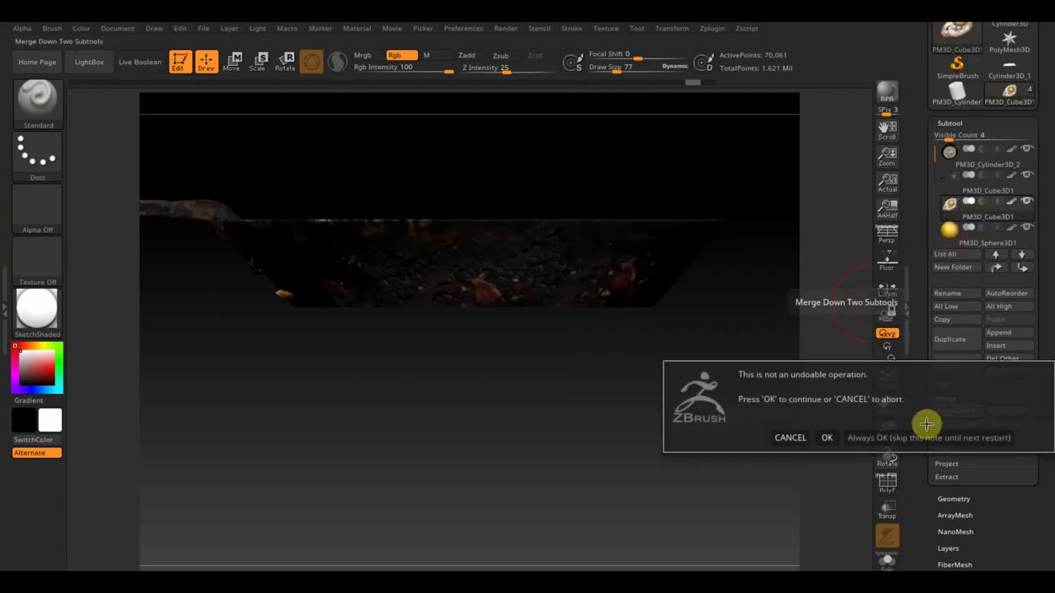
{"action": "left_click", "coordinate": [824, 439]}
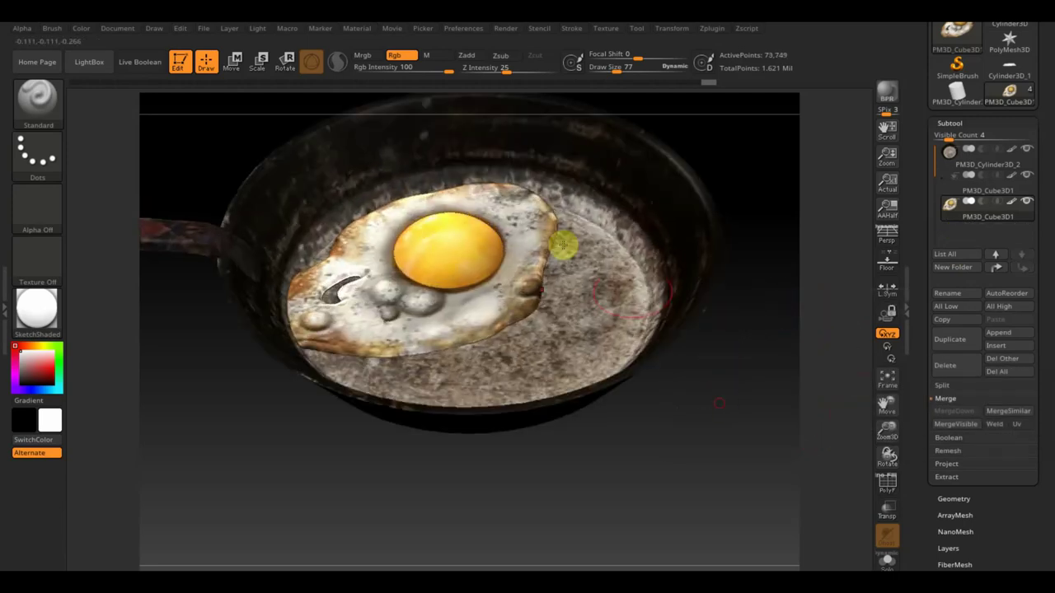
{"action": "left_click", "coordinate": [234, 62]}
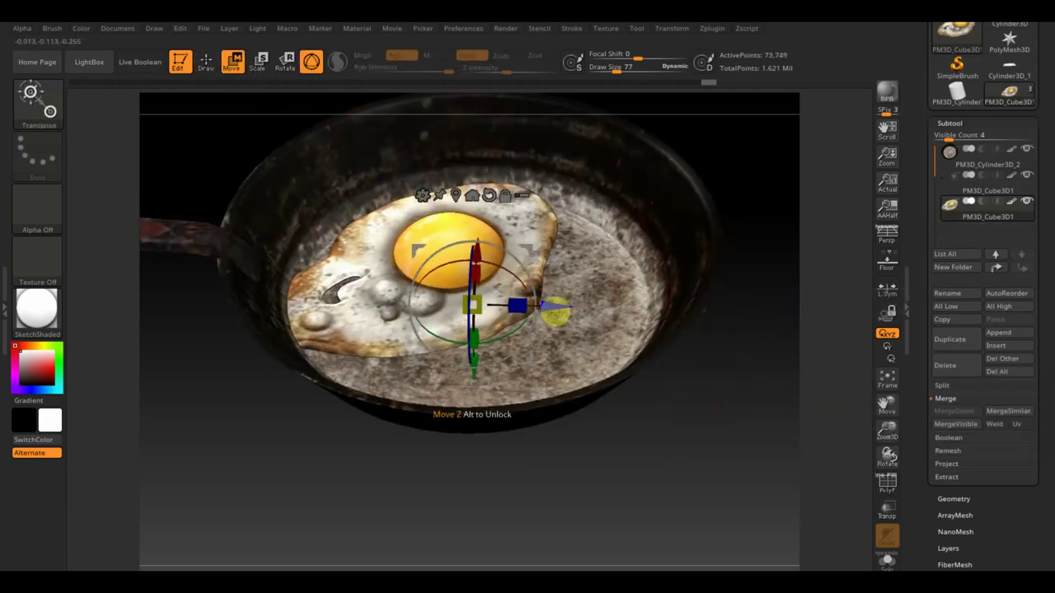
{"action": "mouse_move", "coordinate": [556, 313]}
{"action": "left_mouse_down"}
{"action": "mouse_move", "coordinate": [597, 317]}
{"action": "mouse_move", "coordinate": [590, 306]}
{"action": "left_mouse_up"}
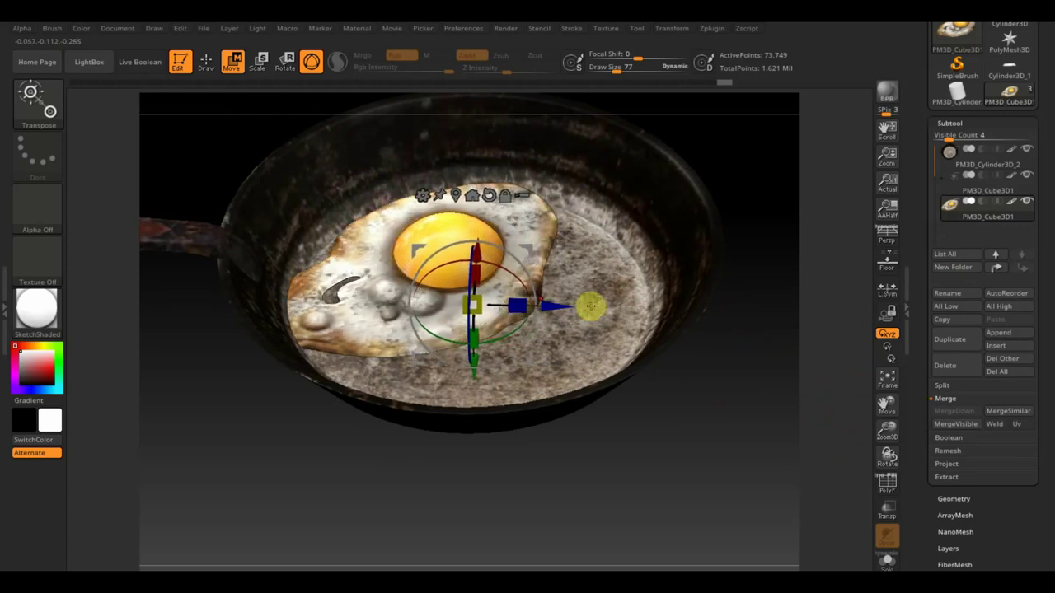
{"action": "left_click", "coordinate": [760, 454], "text": "ctrl"}
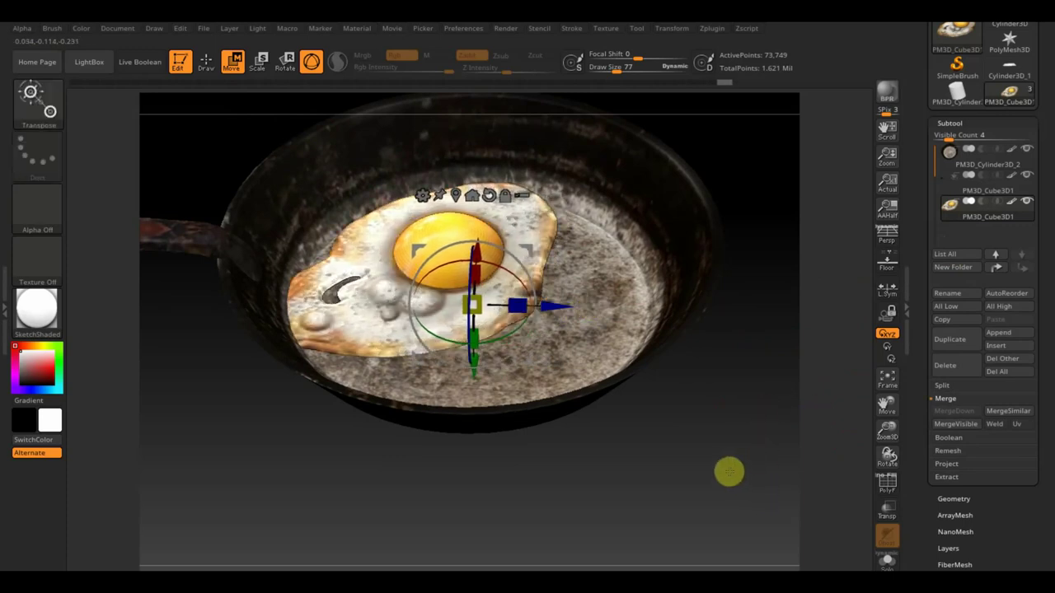
{"action": "left_click_drag", "start_coordinate": [532, 254], "coordinate": [549, 254]}
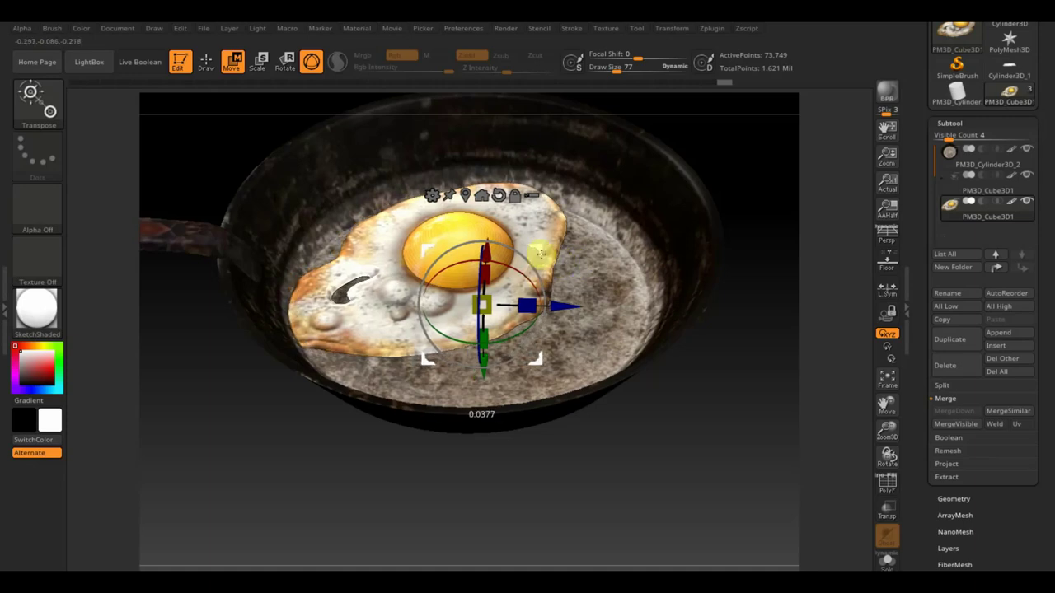
{"action": "left_click_drag", "start_coordinate": [490, 305], "coordinate": [497, 313]}
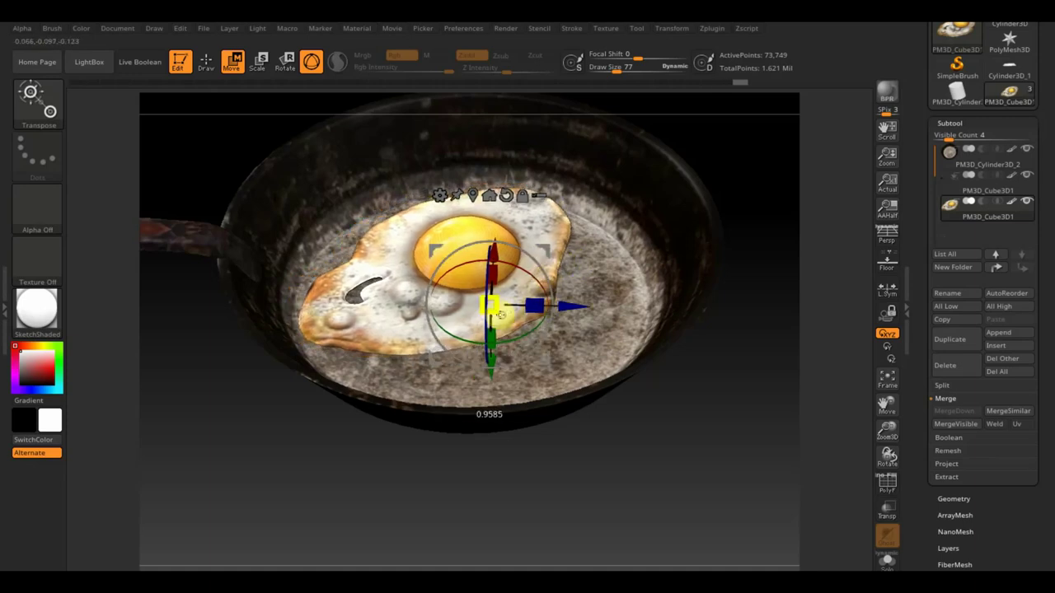
Step: Check the egg's placement from the side with the pan see-through, then return to Draw mode
{"action": "mouse_move", "coordinate": [576, 415]}
{"action": "left_mouse_down"}
{"action": "mouse_move", "coordinate": [643, 442]}
{"action": "mouse_move", "coordinate": [648, 431]}
{"action": "left_mouse_up"}
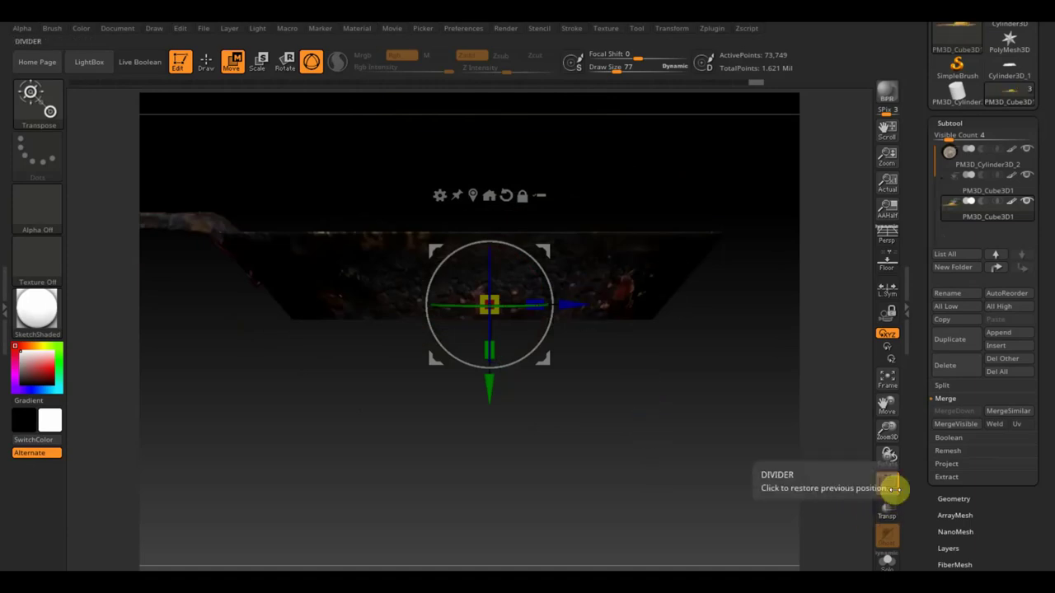
{"action": "left_click", "coordinate": [888, 518]}
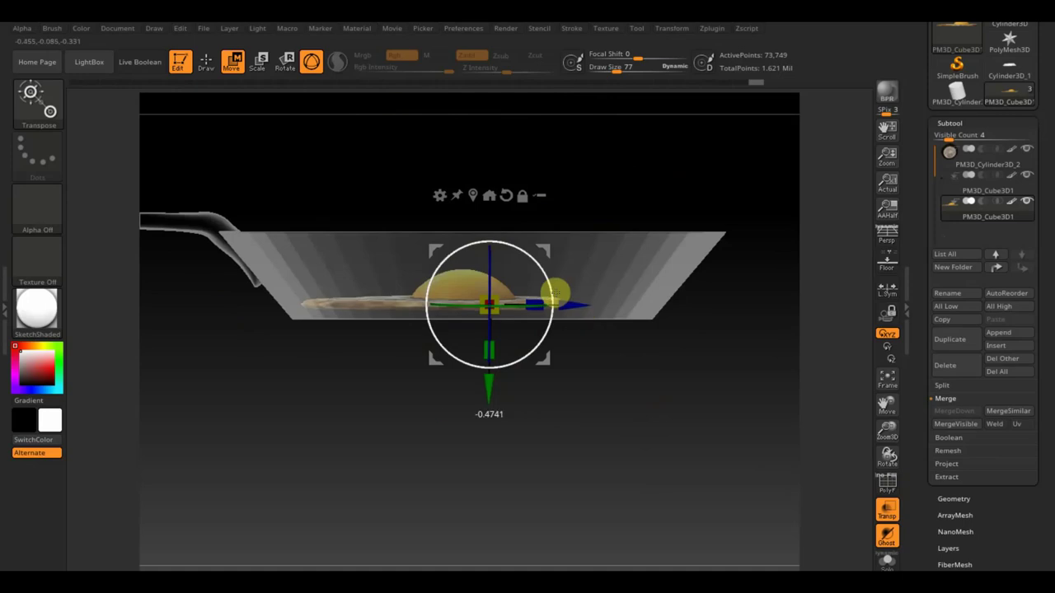
{"action": "mouse_move", "coordinate": [704, 388]}
{"action": "left_mouse_down"}
{"action": "mouse_move", "coordinate": [743, 379]}
{"action": "mouse_move", "coordinate": [798, 393]}
{"action": "mouse_move", "coordinate": [796, 442]}
{"action": "mouse_move", "coordinate": [763, 503]}
{"action": "mouse_move", "coordinate": [728, 492]}
{"action": "mouse_move", "coordinate": [709, 469]}
{"action": "mouse_move", "coordinate": [713, 440]}
{"action": "mouse_move", "coordinate": [725, 518]}
{"action": "mouse_move", "coordinate": [736, 499]}
{"action": "mouse_move", "coordinate": [716, 440]}
{"action": "mouse_move", "coordinate": [681, 414]}
{"action": "mouse_move", "coordinate": [734, 454]}
{"action": "mouse_move", "coordinate": [758, 450]}
{"action": "mouse_move", "coordinate": [739, 483]}
{"action": "left_mouse_up"}
{"action": "left_click", "coordinate": [887, 511]}
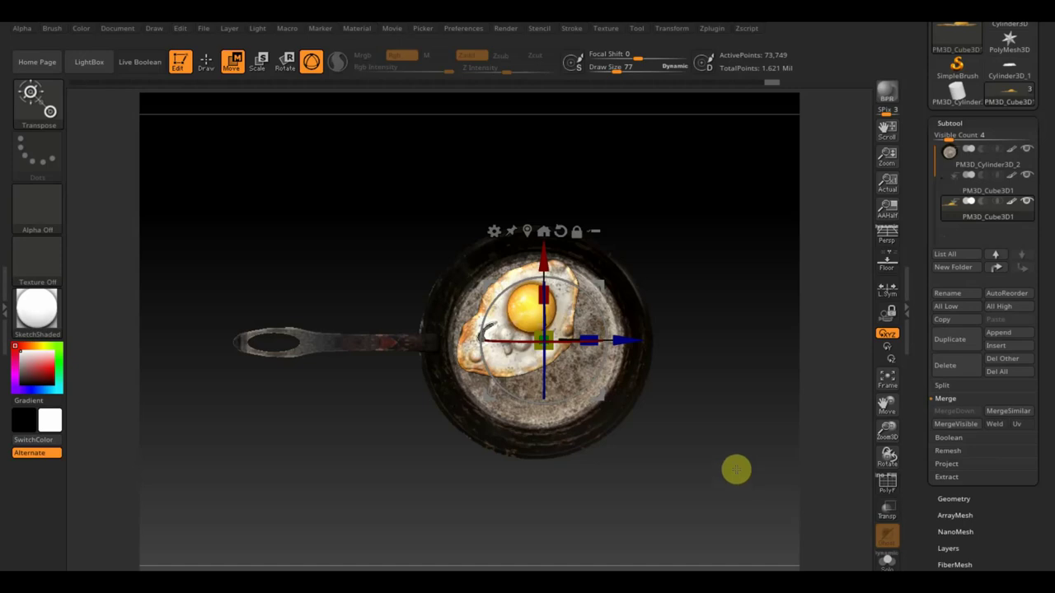
{"action": "mouse_move", "coordinate": [736, 470]}
{"action": "left_mouse_down"}
{"action": "mouse_move", "coordinate": [704, 442]}
{"action": "mouse_move", "coordinate": [717, 506]}
{"action": "mouse_move", "coordinate": [687, 449]}
{"action": "mouse_move", "coordinate": [714, 251]}
{"action": "mouse_move", "coordinate": [730, 305]}
{"action": "mouse_move", "coordinate": [747, 216]}
{"action": "mouse_move", "coordinate": [716, 329]}
{"action": "mouse_move", "coordinate": [697, 156]}
{"action": "mouse_move", "coordinate": [709, 393]}
{"action": "mouse_move", "coordinate": [700, 445]}
{"action": "mouse_move", "coordinate": [711, 384]}
{"action": "mouse_move", "coordinate": [702, 448]}
{"action": "left_mouse_up"}
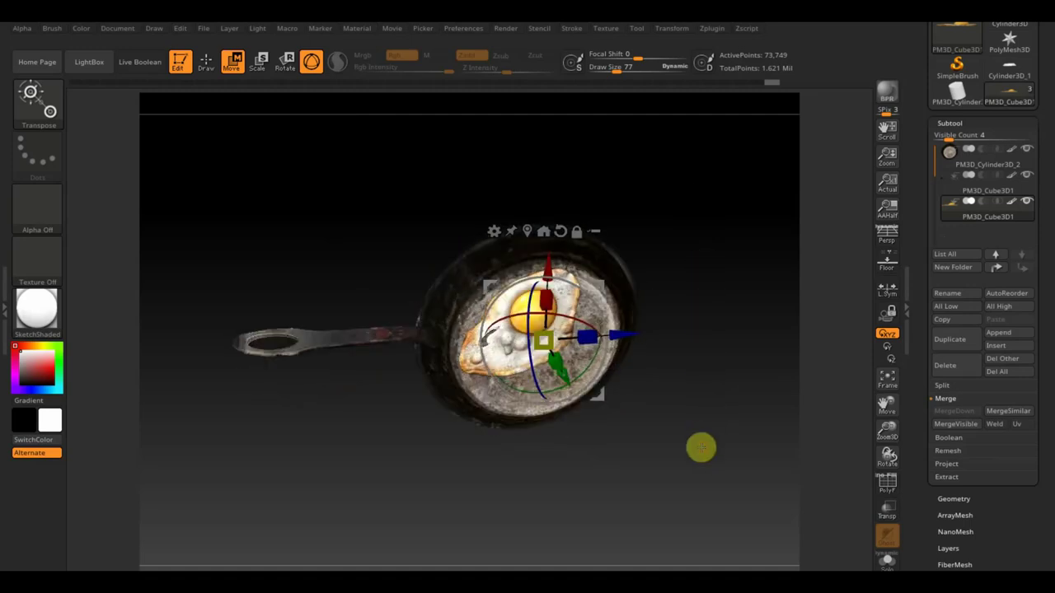
{"action": "left_click_drag", "start_coordinate": [714, 396], "coordinate": [720, 426]}
{"action": "left_click", "coordinate": [204, 63]}
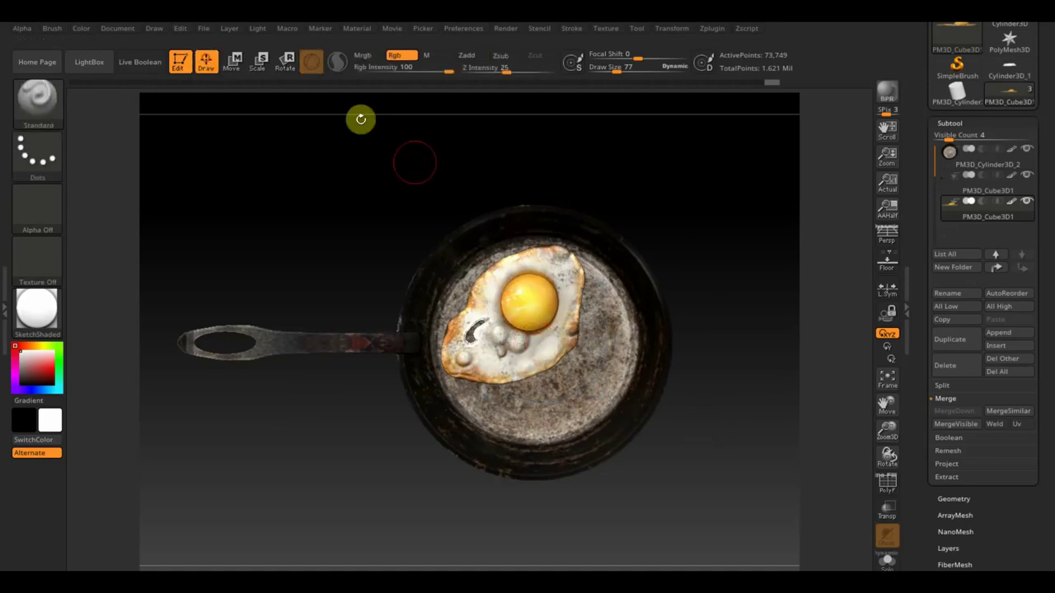
{"action": "scroll", "coordinate": [750, 471], "scroll_direction": "down", "scroll_amount": 3}
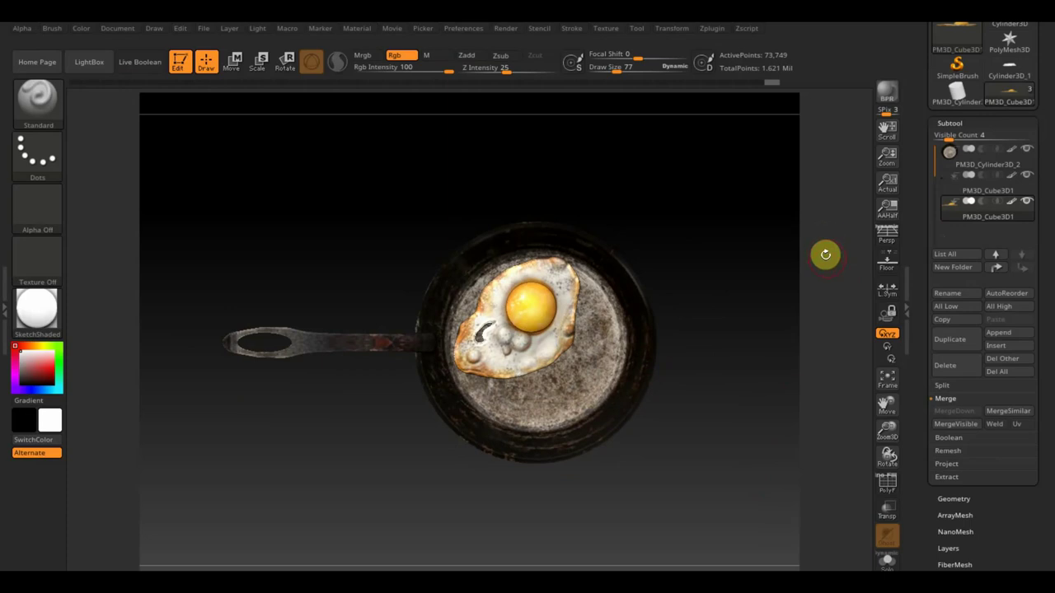
{"action": "mouse_move", "coordinate": [759, 183]}
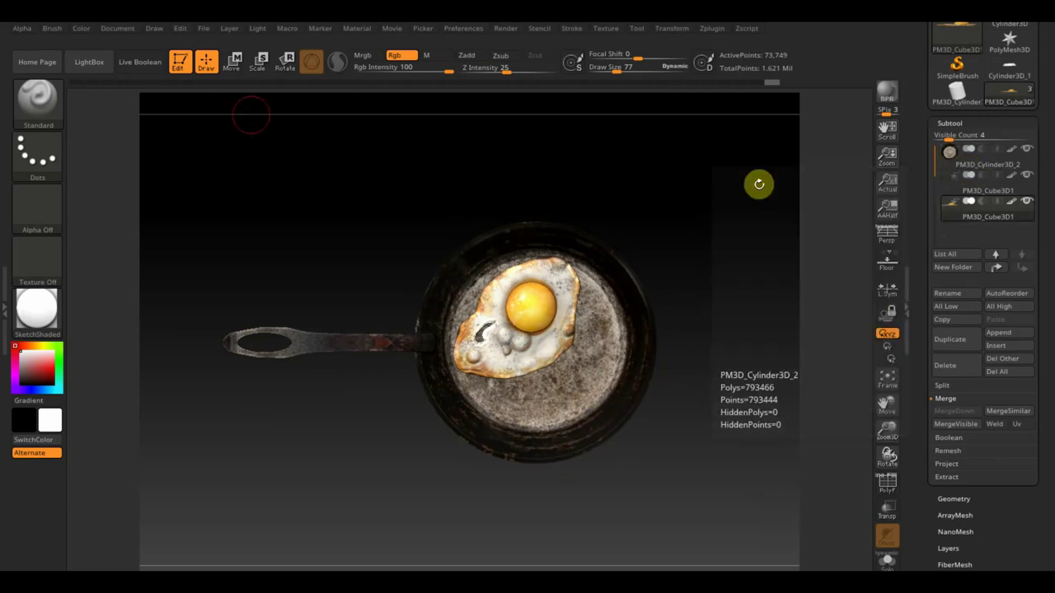
Step: Save the project, overwriting the existing .zpr file
{"action": "left_click", "coordinate": [204, 31]}
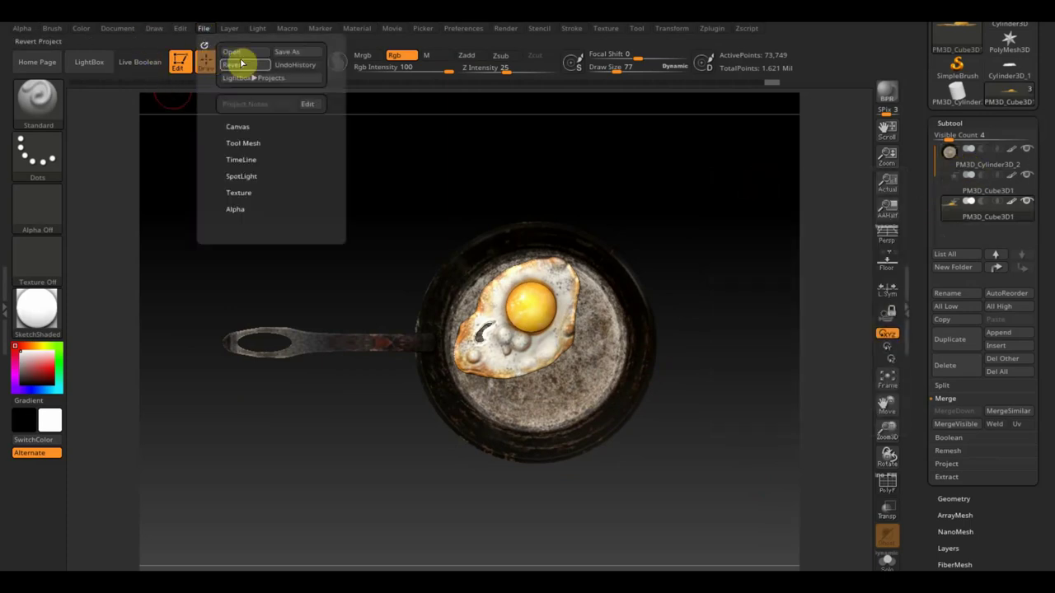
{"action": "left_click", "coordinate": [288, 52]}
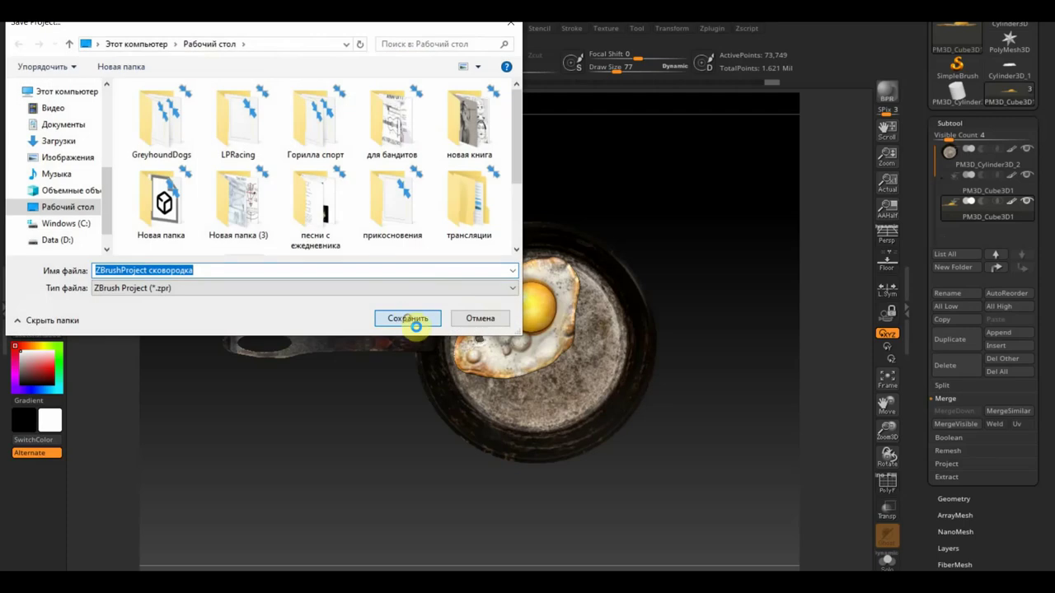
{"action": "left_click", "coordinate": [416, 327]}
{"action": "left_click", "coordinate": [575, 300]}
{"action": "mouse_move", "coordinate": [987, 157]}
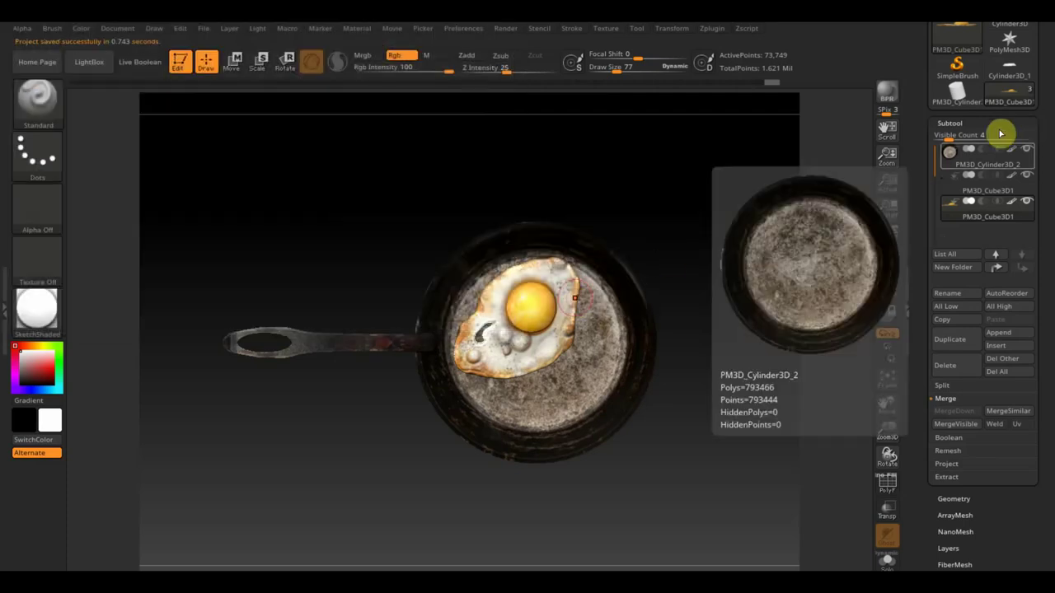
Step: Merge PM3D_Cylinder3D_2 down into the subtool below, then test DynaMesh and undo it
{"action": "left_click", "coordinate": [950, 167]}
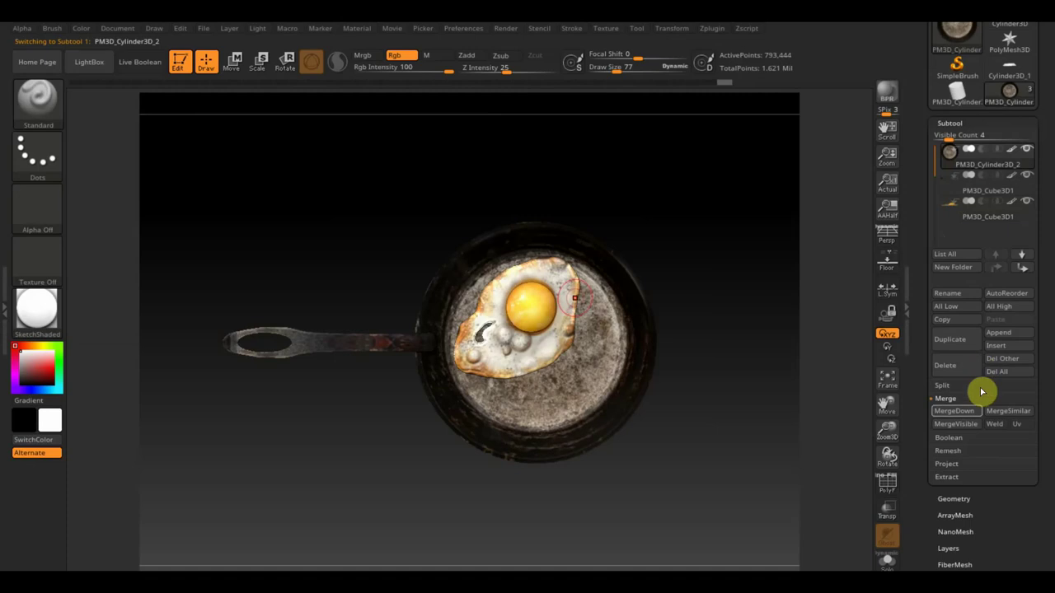
{"action": "left_click", "coordinate": [962, 411]}
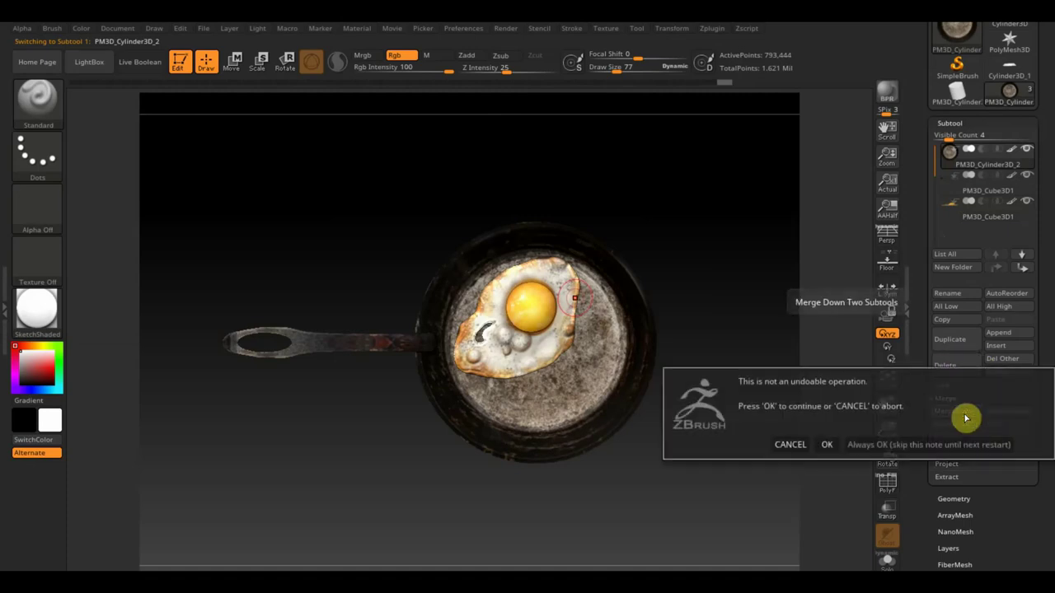
{"action": "left_click", "coordinate": [824, 442]}
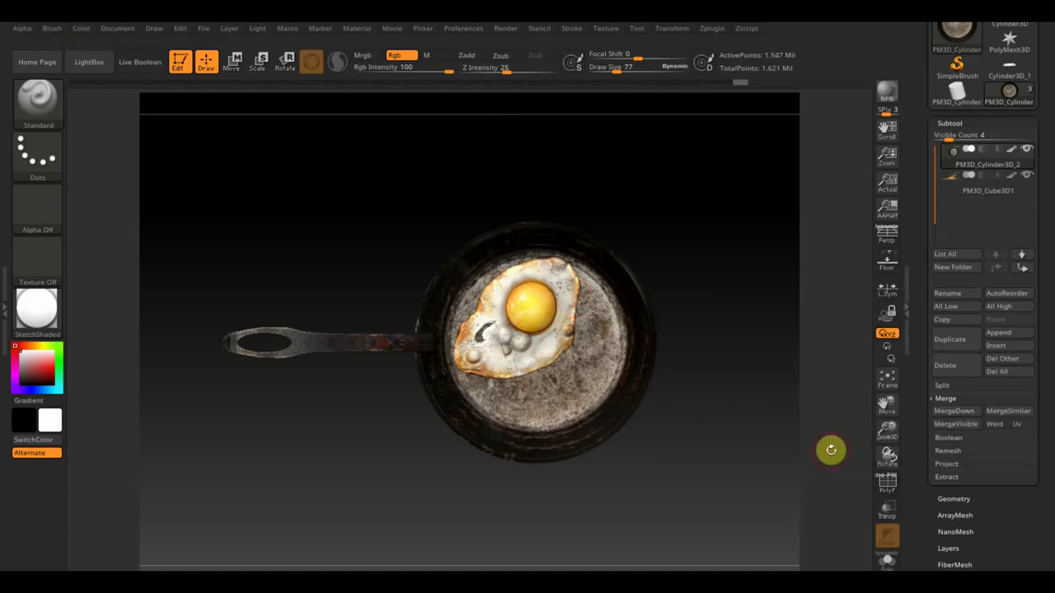
{"action": "left_click", "coordinate": [953, 499]}
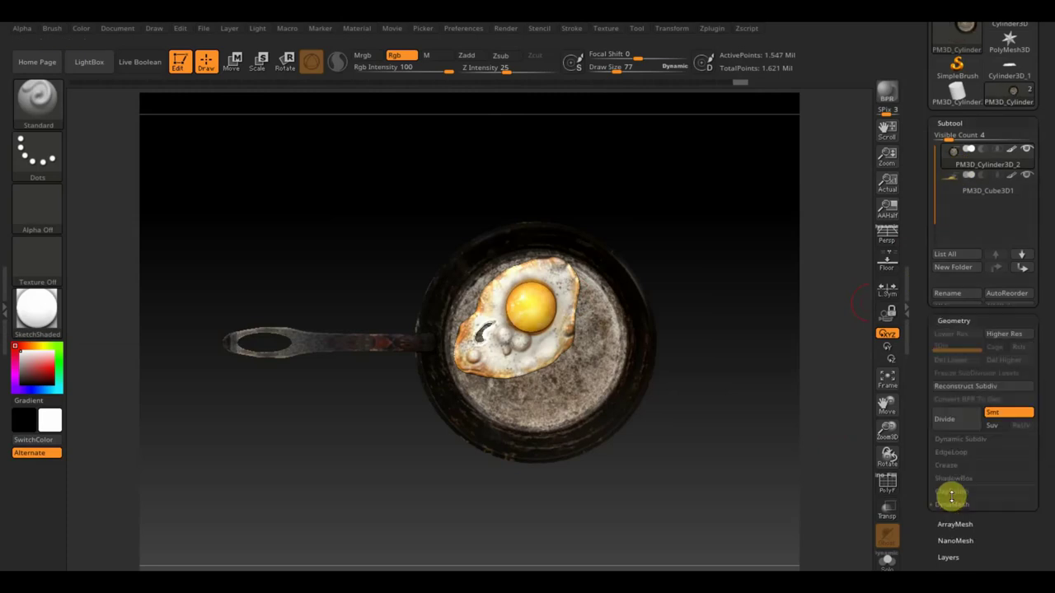
{"action": "left_click", "coordinate": [954, 349]}
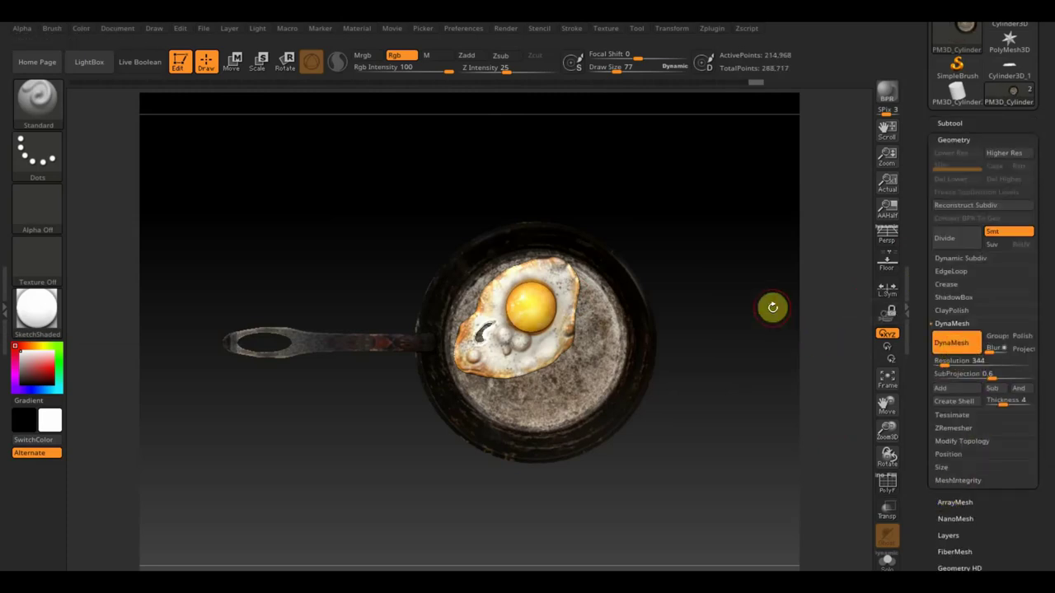
{"action": "key", "text": "ctrl+z"}
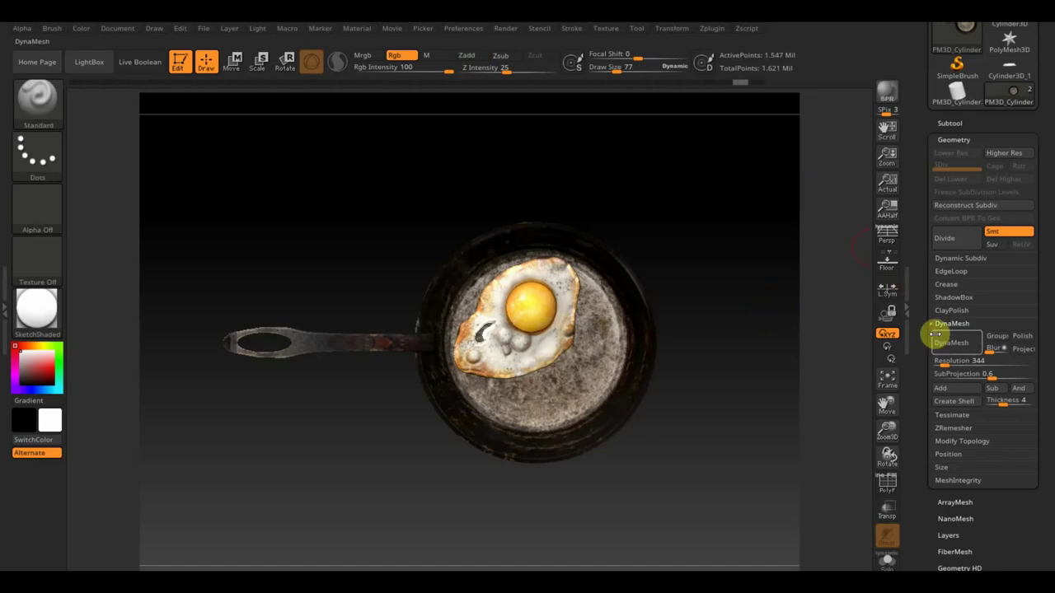
Step: Try DynaMesh resolutions 952 and 256, undoing each, then remesh the pan at 680
{"action": "left_click", "coordinate": [958, 360]}
{"action": "type", "text": "952"}
{"action": "key", "text": "Return"}
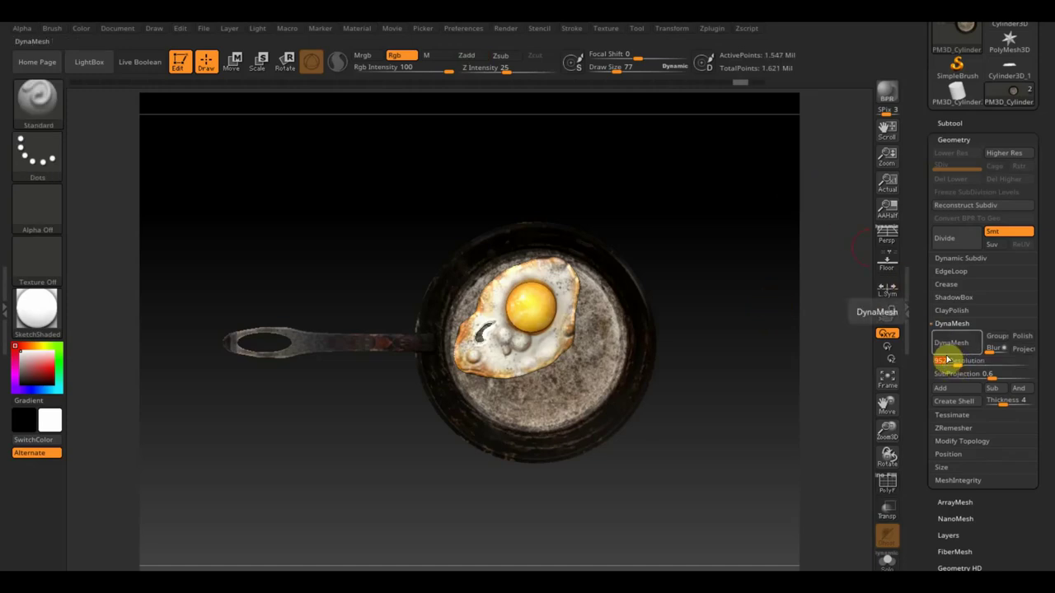
{"action": "left_click", "coordinate": [951, 351]}
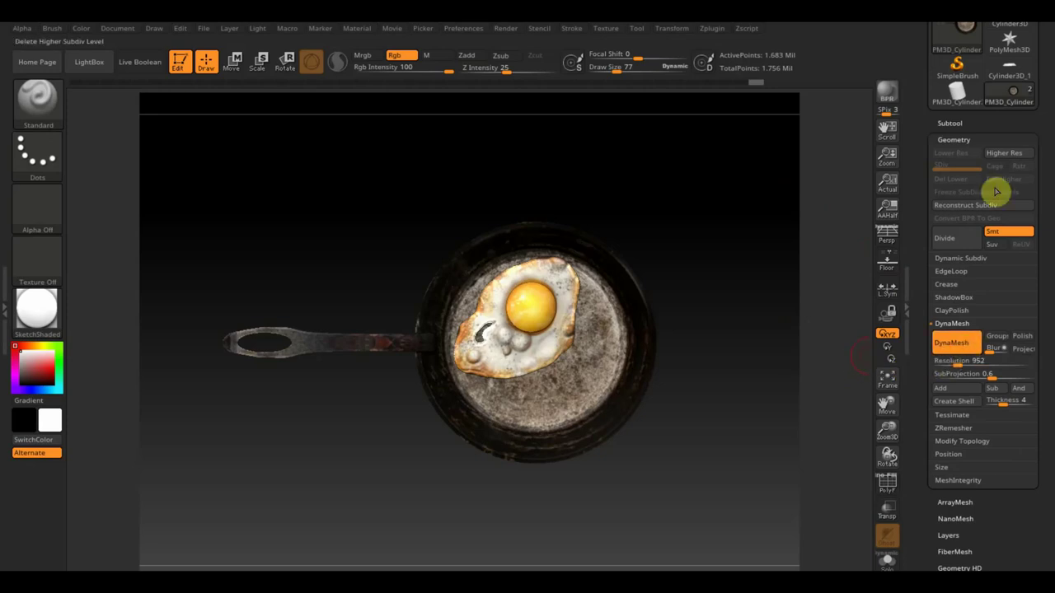
{"action": "key", "text": "ctrl"}
{"action": "key", "text": "ctrl+z"}
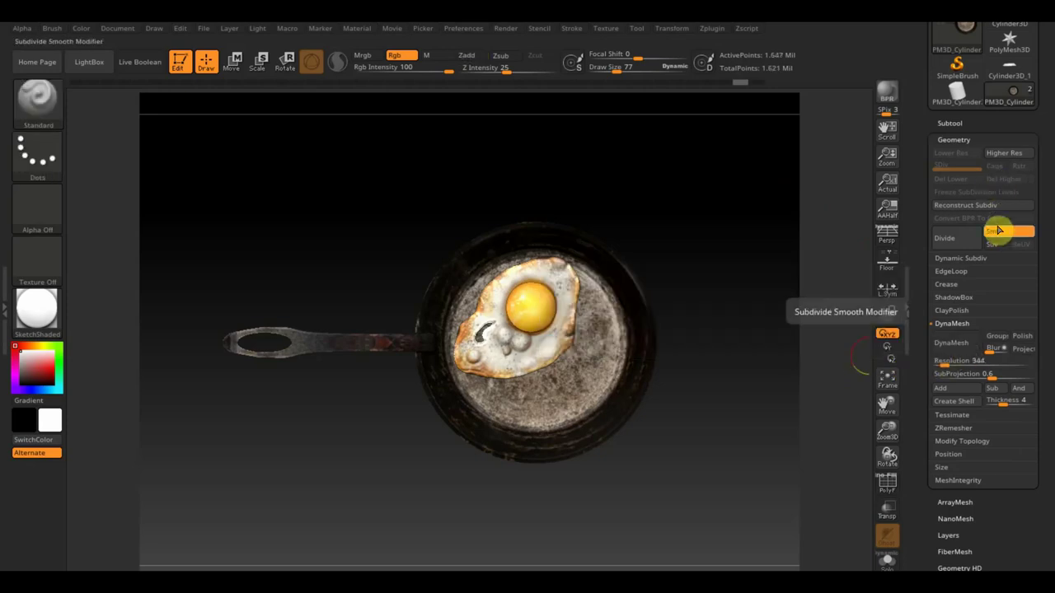
{"action": "type", "text": "256"}
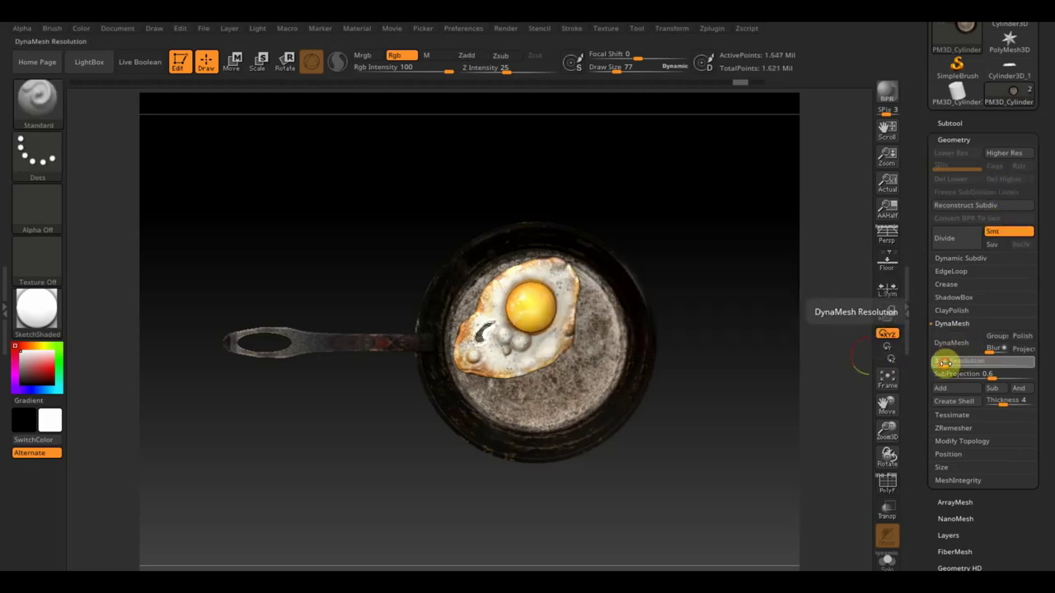
{"action": "key", "text": "Return"}
{"action": "left_click", "coordinate": [950, 351]}
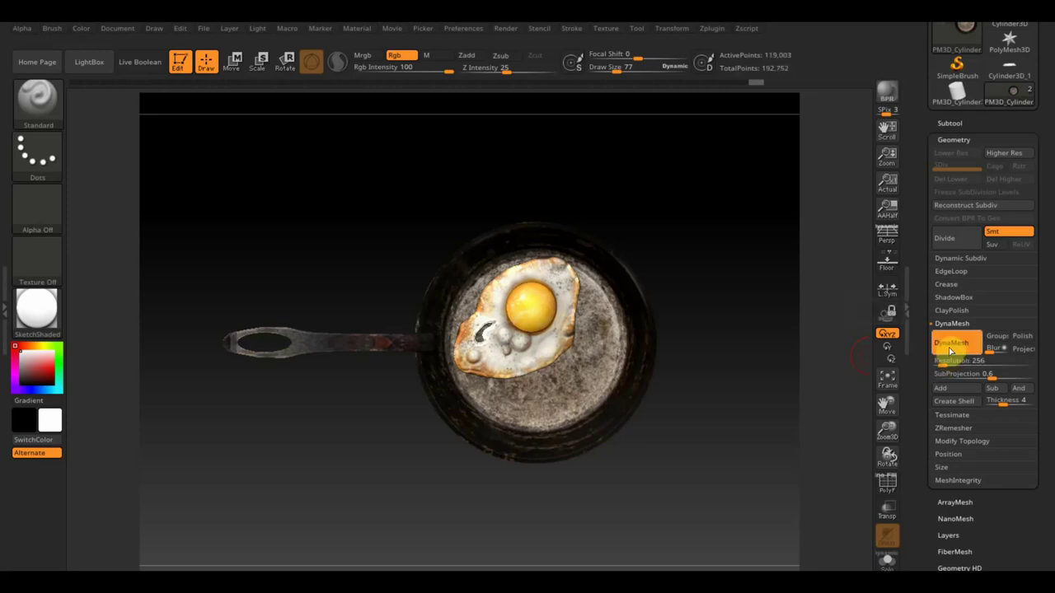
{"action": "key", "text": "ctrl+z"}
{"action": "key", "text": "ctrl+z"}
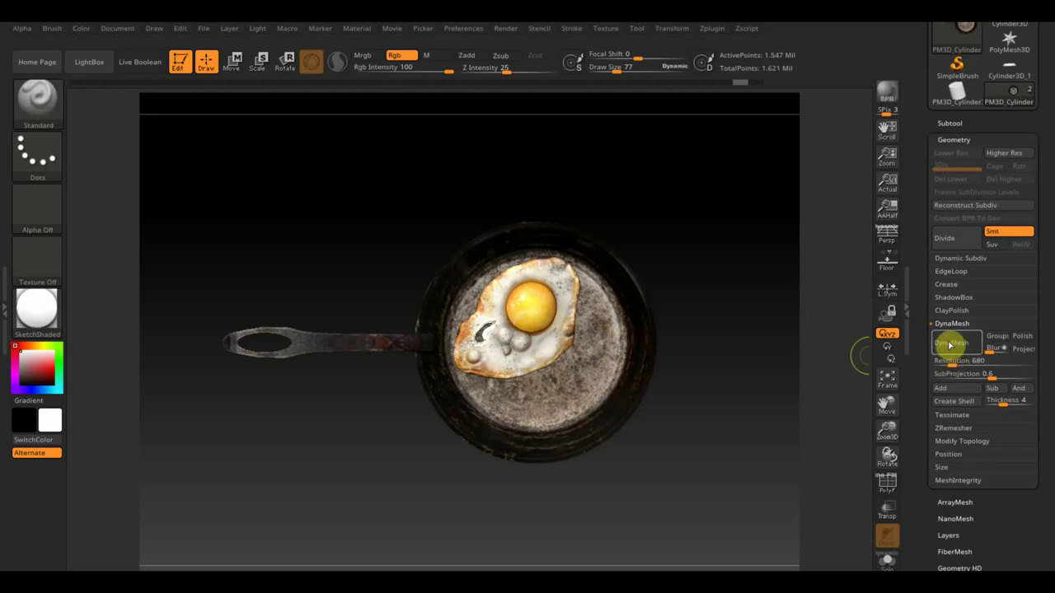
{"action": "left_click", "coordinate": [950, 346]}
{"action": "left_click", "coordinate": [950, 121]}
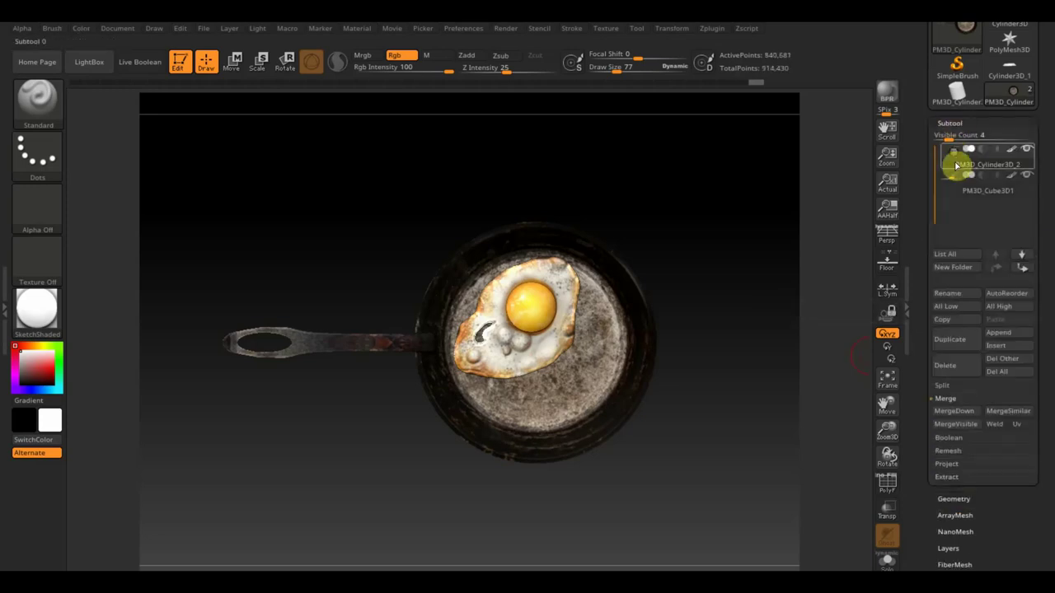
Step: Duplicate the remeshed pan, then ZRemesh the original in legacy 2018 mode at target 0.9011
{"action": "left_click", "coordinate": [949, 339]}
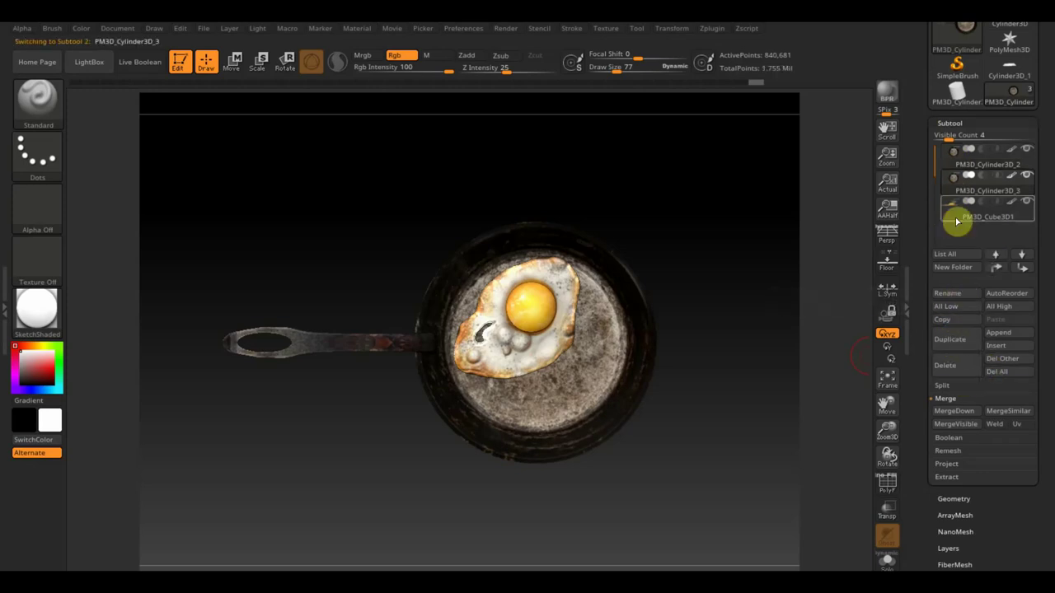
{"action": "left_click", "coordinate": [949, 164]}
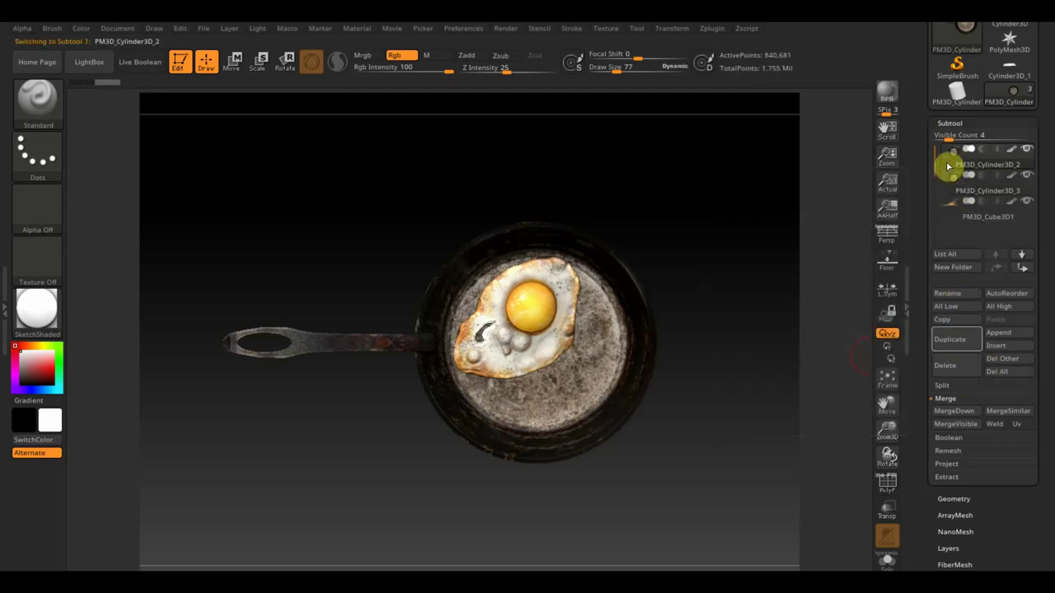
{"action": "left_click", "coordinate": [956, 500]}
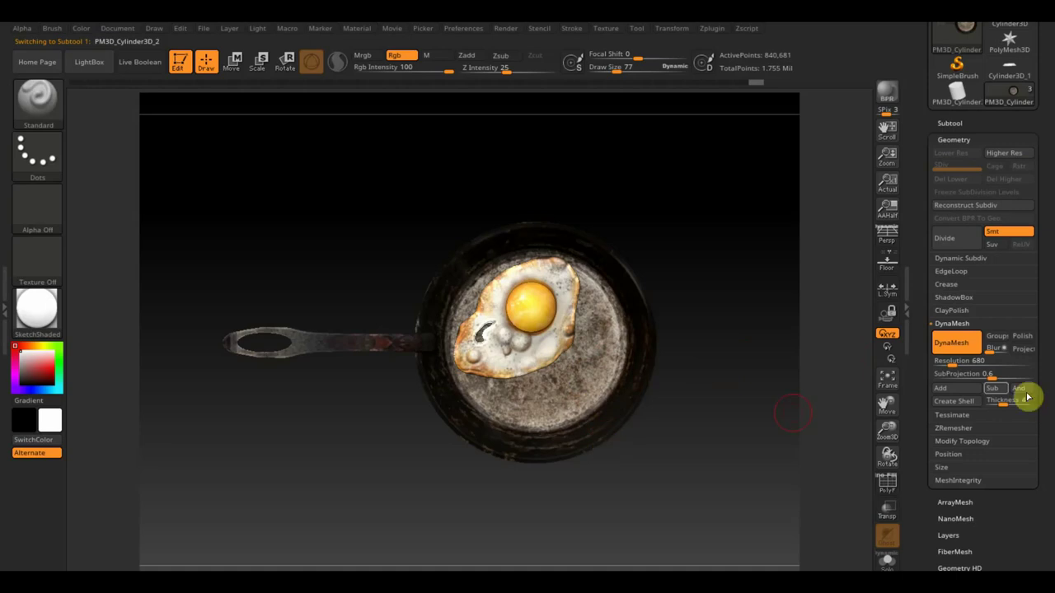
{"action": "left_click", "coordinate": [955, 428]}
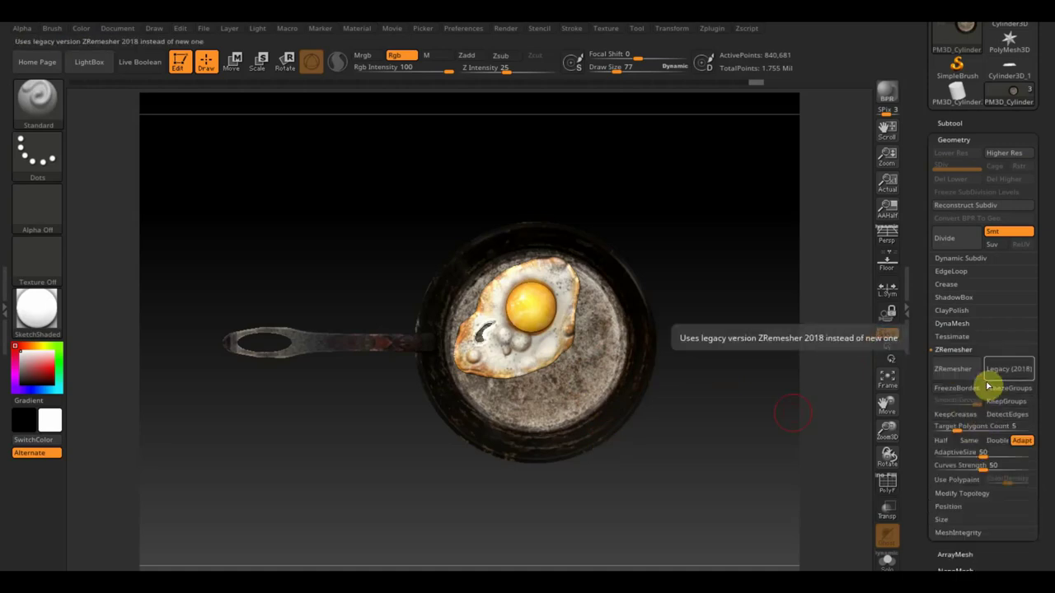
{"action": "left_click", "coordinate": [1002, 371]}
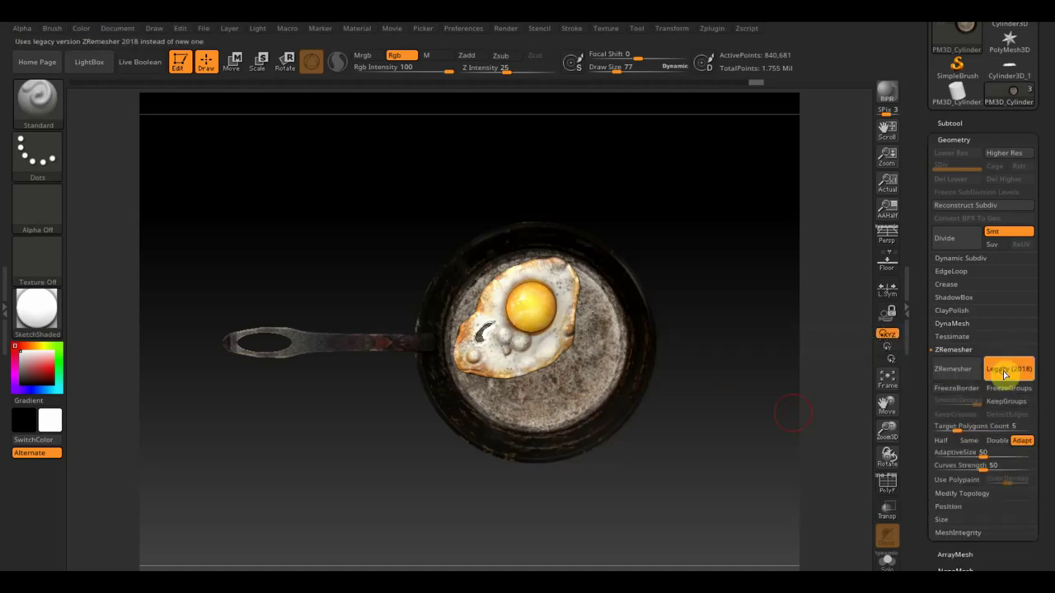
{"action": "left_click", "coordinate": [953, 430]}
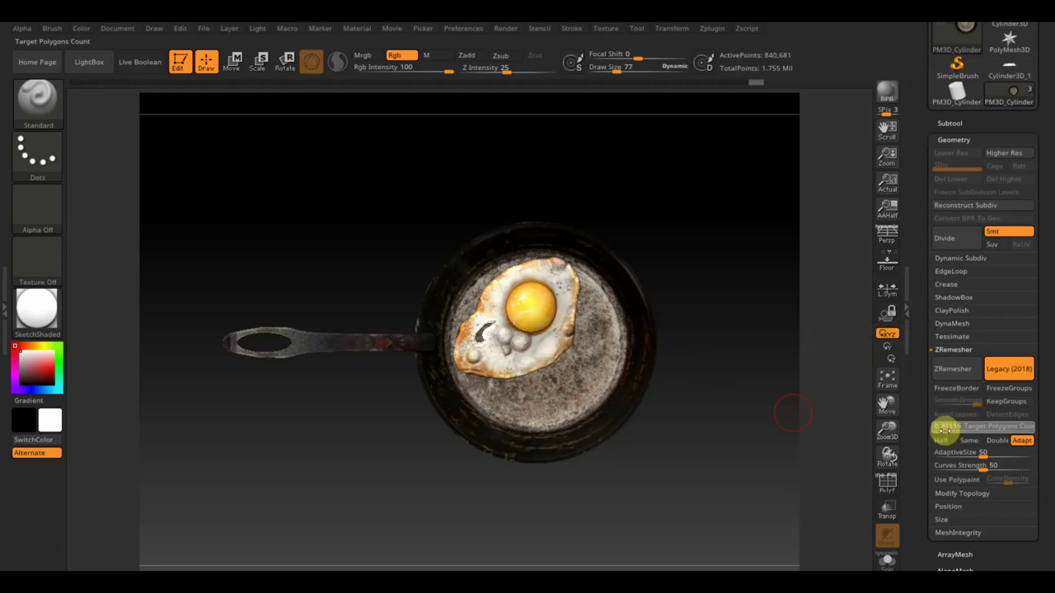
{"action": "key", "text": "Return"}
{"action": "left_click", "coordinate": [955, 370]}
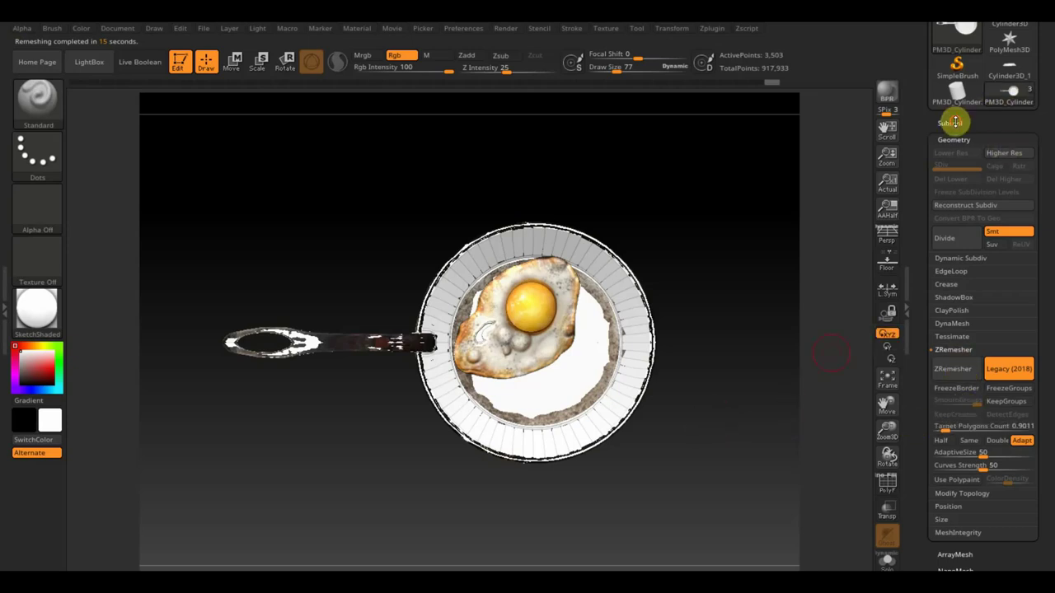
Step: Hide the original pan subtool and orbit to inspect the clean remeshed copy
{"action": "left_click", "coordinate": [953, 122]}
{"action": "left_click", "coordinate": [1026, 176]}
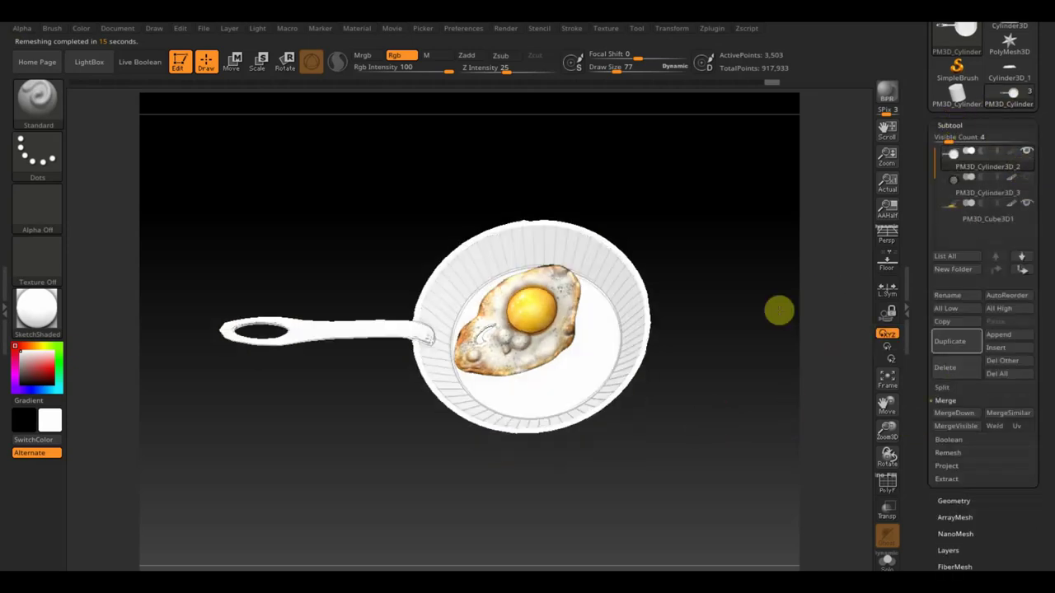
{"action": "mouse_move", "coordinate": [779, 310]}
{"action": "left_mouse_down"}
{"action": "mouse_move", "coordinate": [786, 156]}
{"action": "mouse_move", "coordinate": [777, 94]}
{"action": "mouse_move", "coordinate": [767, 235]}
{"action": "mouse_move", "coordinate": [770, 269]}
{"action": "mouse_move", "coordinate": [786, 289]}
{"action": "mouse_move", "coordinate": [772, 349]}
{"action": "left_mouse_up"}
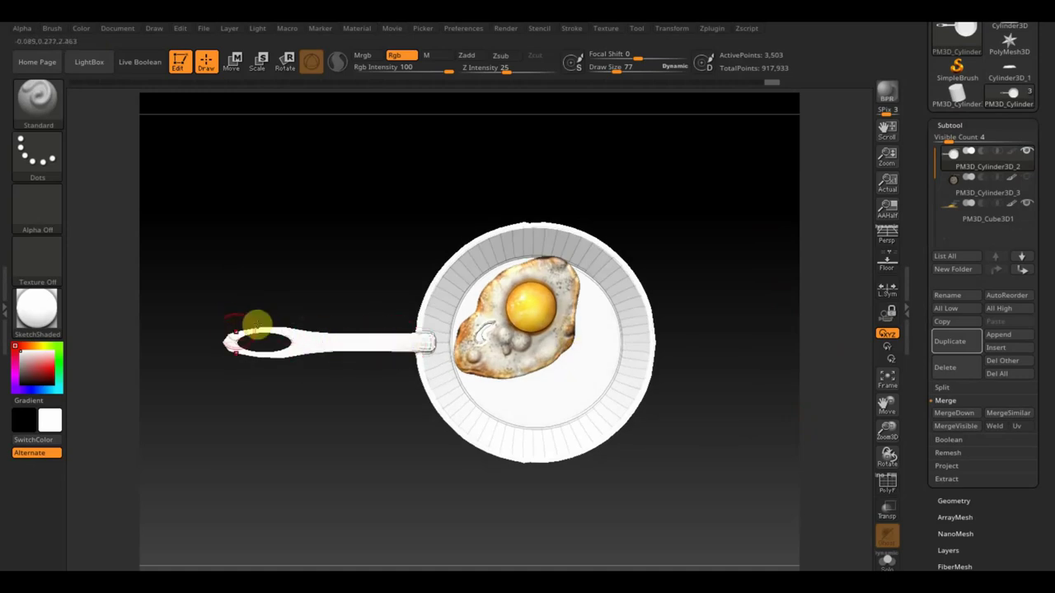
{"action": "mouse_move", "coordinate": [293, 401]}
{"action": "left_mouse_down"}
{"action": "mouse_move", "coordinate": [311, 367]}
{"action": "mouse_move", "coordinate": [299, 285]}
{"action": "left_mouse_up"}
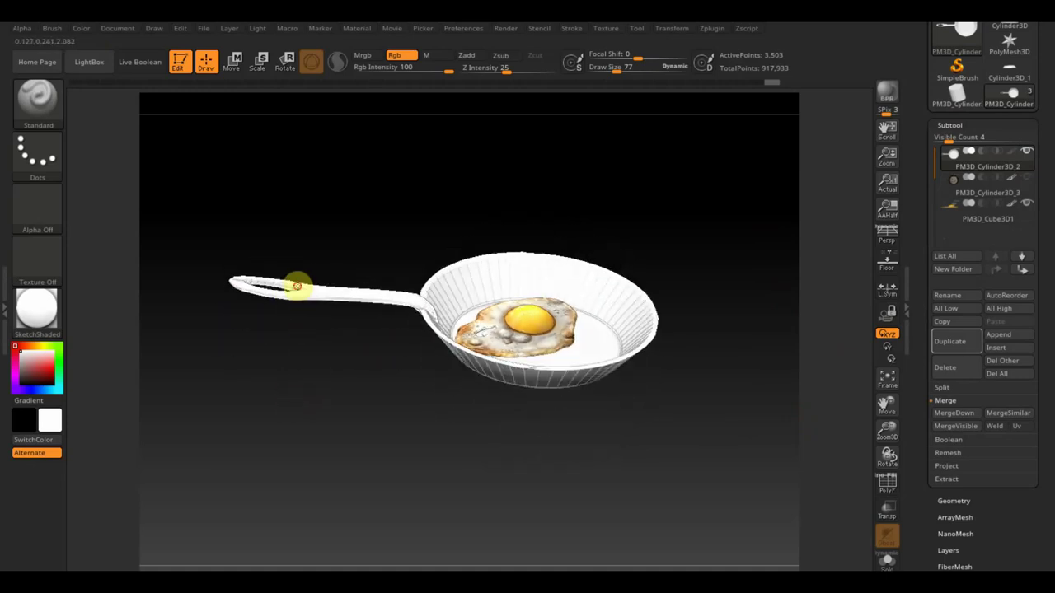
{"action": "mouse_move", "coordinate": [767, 278]}
{"action": "left_mouse_down"}
{"action": "mouse_move", "coordinate": [755, 275]}
{"action": "mouse_move", "coordinate": [749, 362]}
{"action": "mouse_move", "coordinate": [731, 280]}
{"action": "mouse_move", "coordinate": [744, 288]}
{"action": "left_mouse_up"}
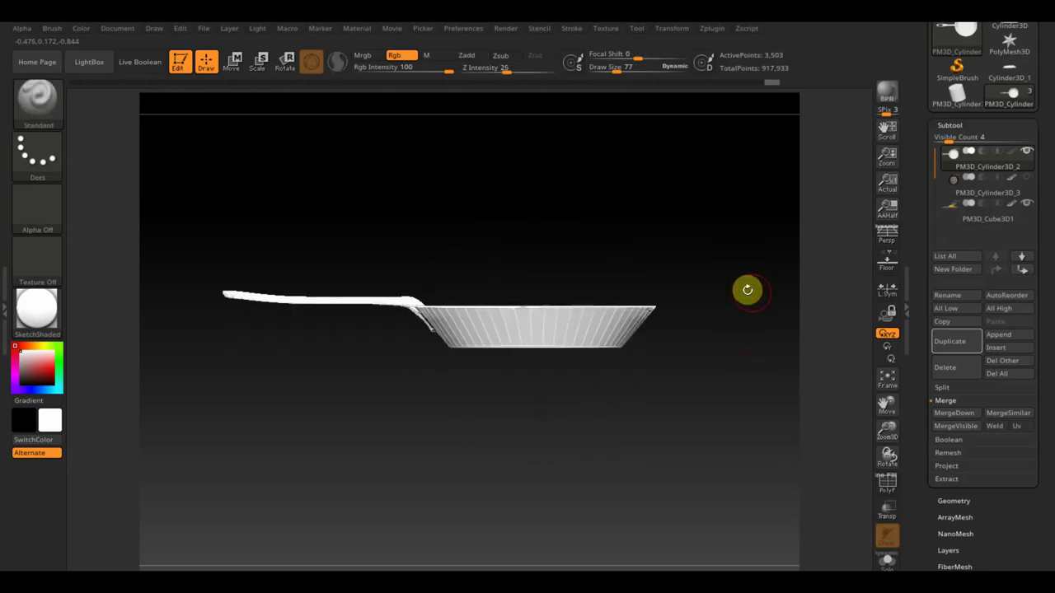
Step: Rerun ZRemesher with the target polygon count halved down to 0.15, giving a 697-point pan
{"action": "left_click", "coordinate": [953, 503]}
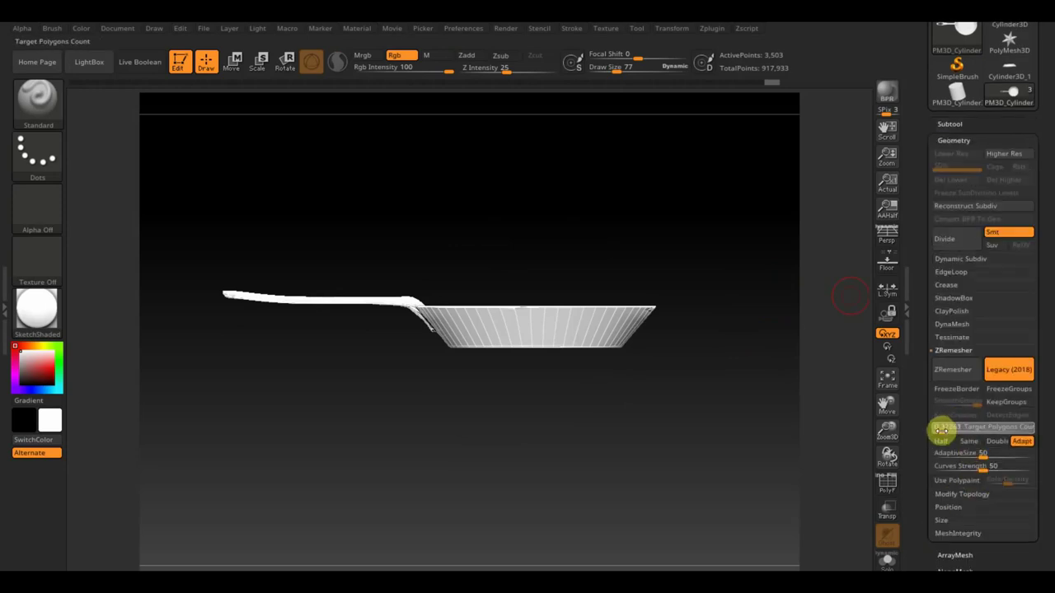
{"action": "left_click", "coordinate": [952, 376]}
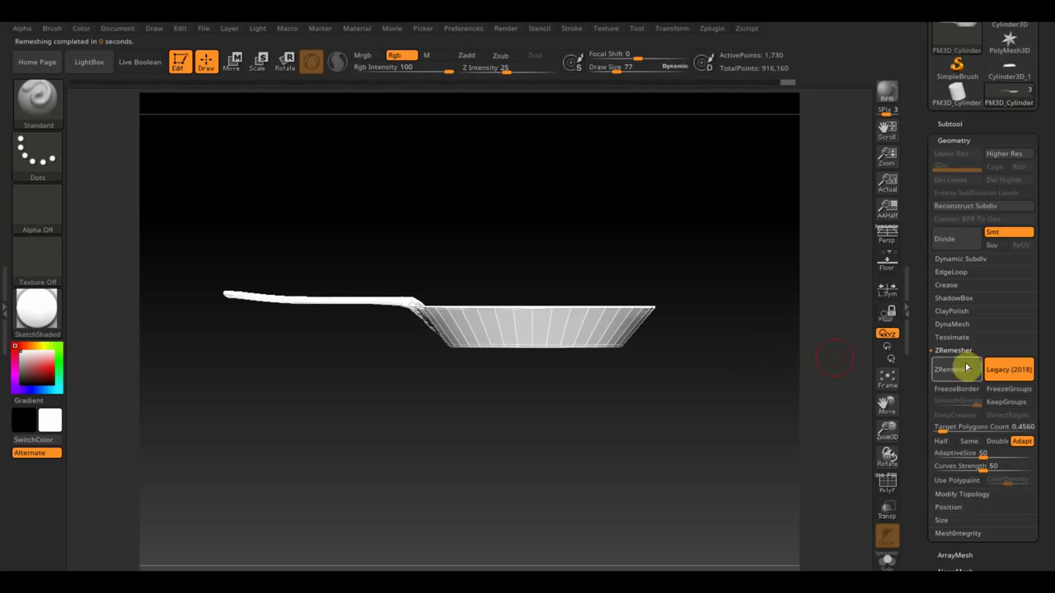
{"action": "left_click", "coordinate": [953, 376]}
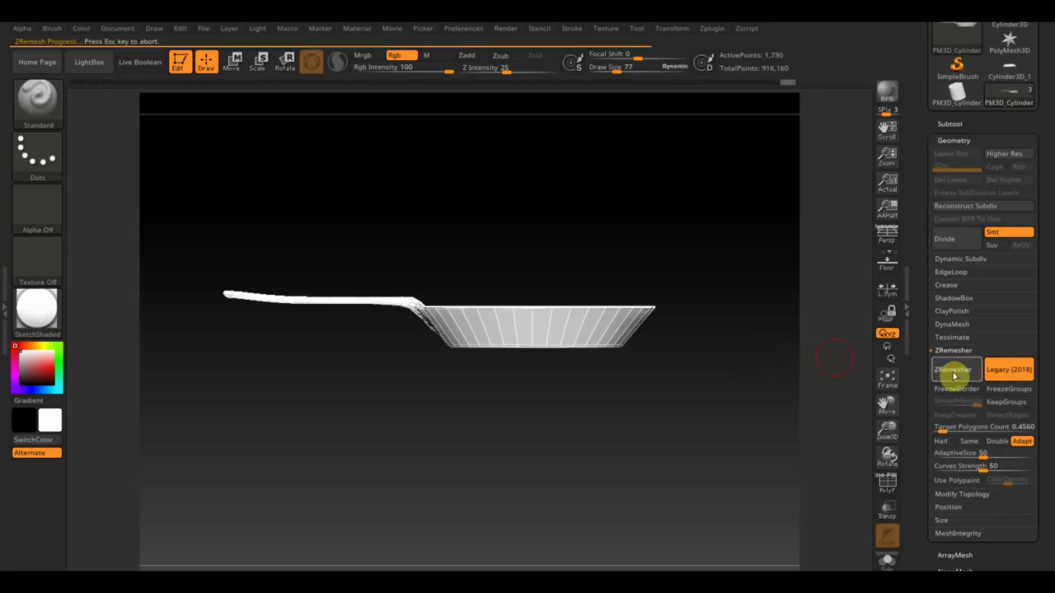
{"action": "left_click", "coordinate": [941, 426]}
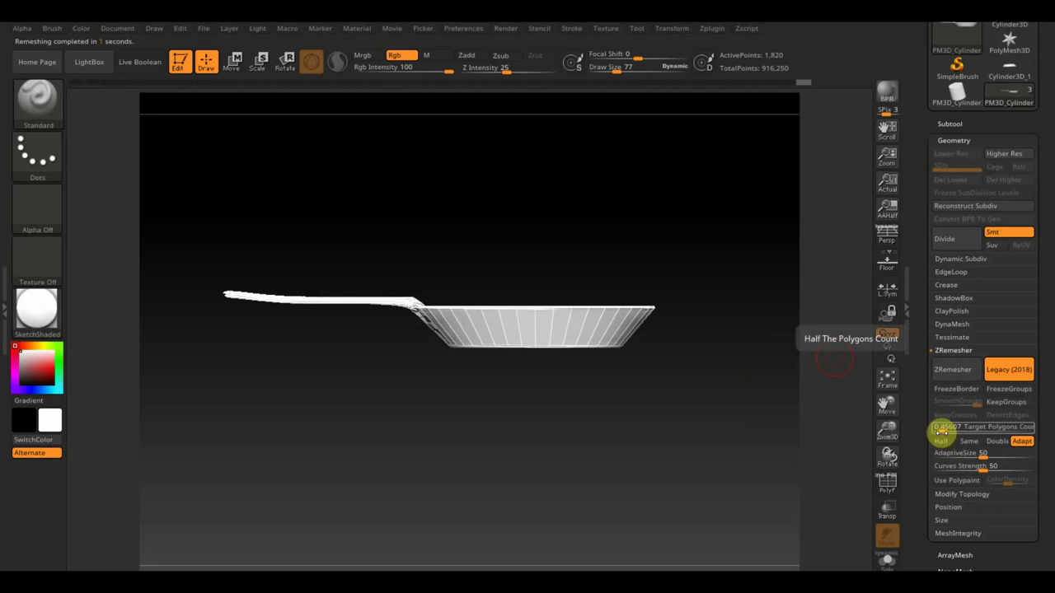
{"action": "left_click", "coordinate": [940, 433]}
{"action": "left_click", "coordinate": [960, 370]}
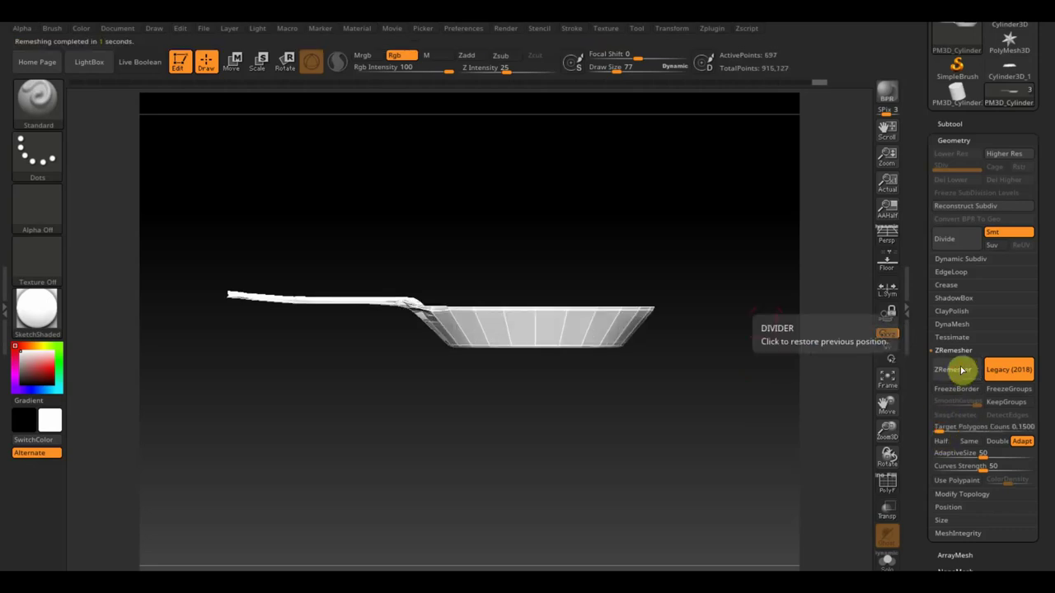
Step: Inspect the low-poly pan's top and underside, then subdivide it with Ctrl+D to 11,160 points
{"action": "mouse_move", "coordinate": [720, 299]}
{"action": "left_mouse_down"}
{"action": "mouse_move", "coordinate": [717, 387]}
{"action": "mouse_move", "coordinate": [717, 352]}
{"action": "mouse_move", "coordinate": [730, 393]}
{"action": "mouse_move", "coordinate": [730, 326]}
{"action": "mouse_move", "coordinate": [709, 403]}
{"action": "mouse_move", "coordinate": [730, 377]}
{"action": "mouse_move", "coordinate": [758, 490]}
{"action": "mouse_move", "coordinate": [779, 247]}
{"action": "left_mouse_up"}
{"action": "mouse_move", "coordinate": [405, 304]}
{"action": "left_mouse_down"}
{"action": "mouse_move", "coordinate": [355, 170]}
{"action": "mouse_move", "coordinate": [365, 110]}
{"action": "left_mouse_up"}
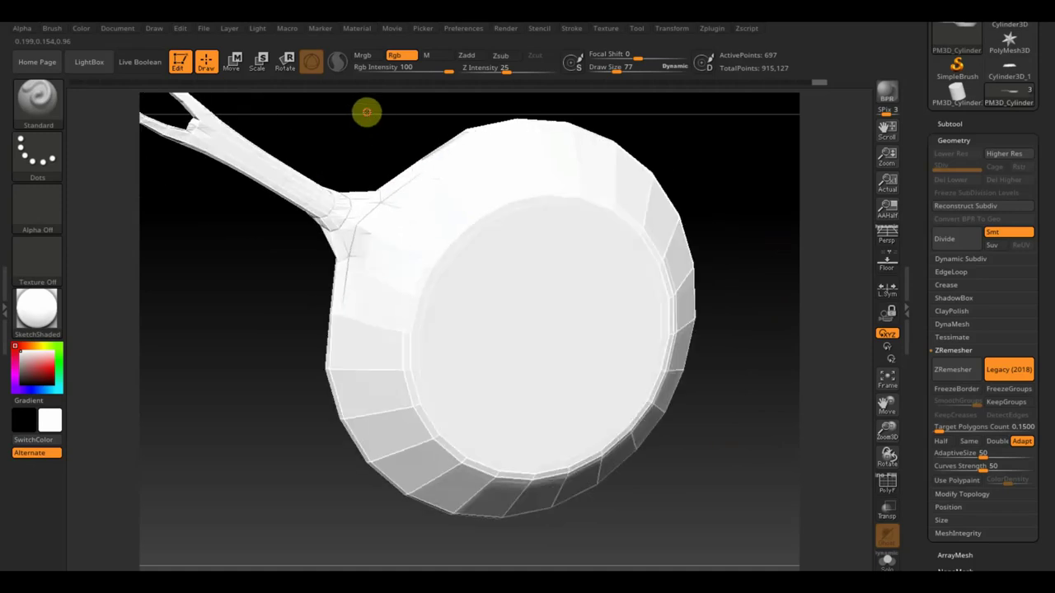
{"action": "mouse_move", "coordinate": [293, 265]}
{"action": "left_mouse_down"}
{"action": "mouse_move", "coordinate": [276, 295]}
{"action": "mouse_move", "coordinate": [259, 289]}
{"action": "mouse_move", "coordinate": [226, 476]}
{"action": "left_mouse_up"}
{"action": "mouse_move", "coordinate": [462, 448]}
{"action": "left_mouse_down"}
{"action": "mouse_move", "coordinate": [718, 452]}
{"action": "mouse_move", "coordinate": [737, 494]}
{"action": "mouse_move", "coordinate": [756, 497]}
{"action": "left_mouse_up"}
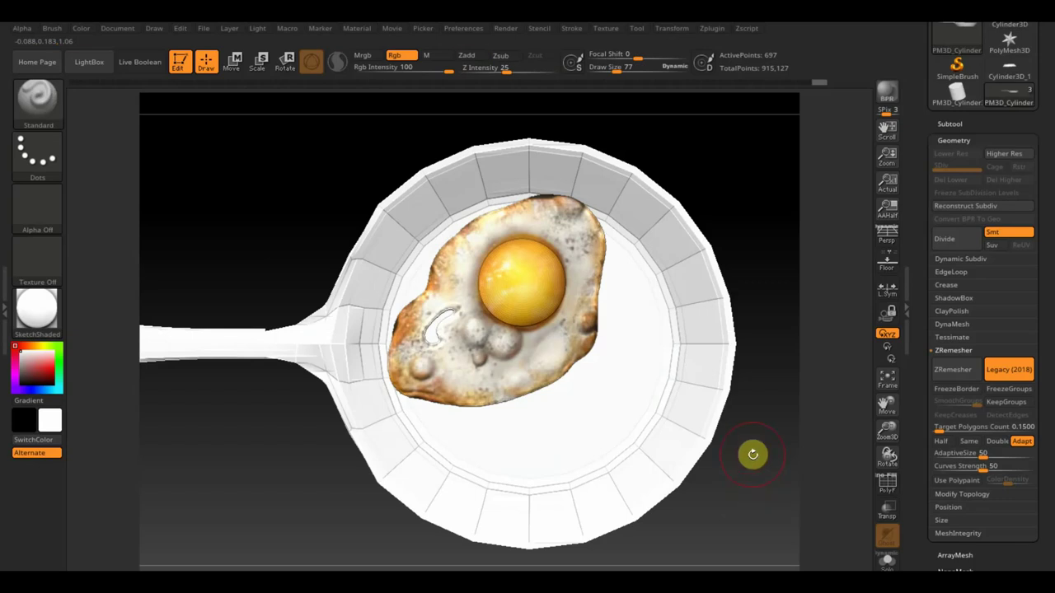
{"action": "left_click", "coordinate": [951, 123]}
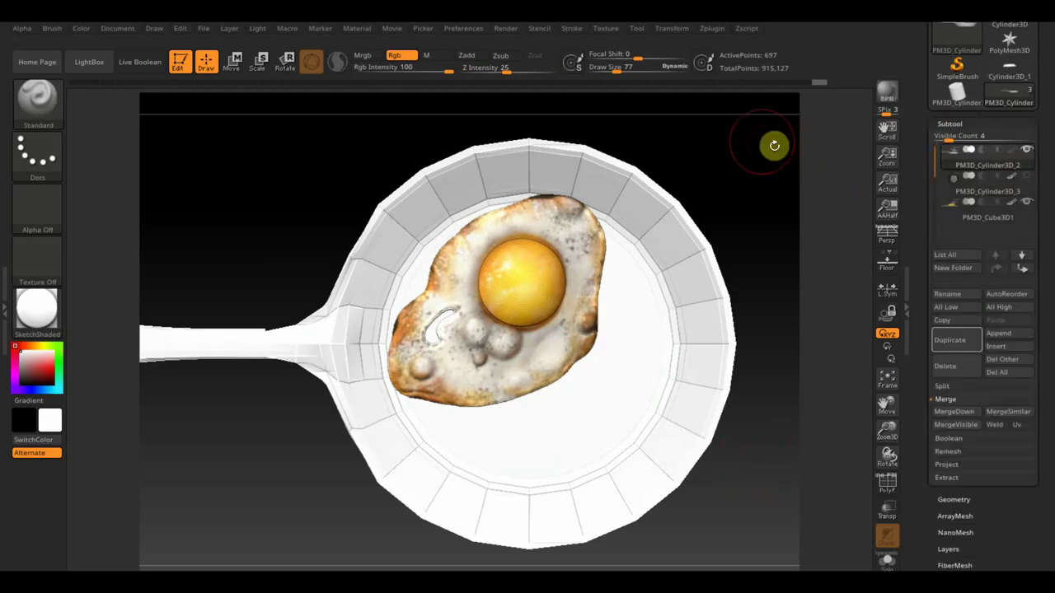
{"action": "key", "text": "ctrl+d"}
{"action": "key", "text": "ctrl+d"}
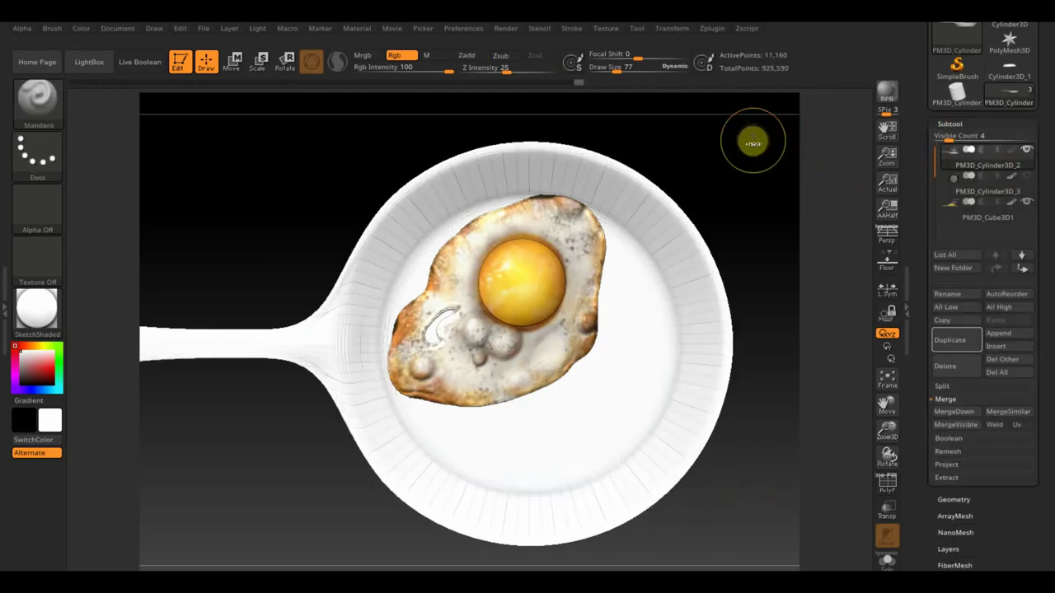
{"action": "mouse_move", "coordinate": [760, 249]}
{"action": "left_mouse_down"}
{"action": "mouse_move", "coordinate": [744, 158]}
{"action": "mouse_move", "coordinate": [752, 97]}
{"action": "left_mouse_up"}
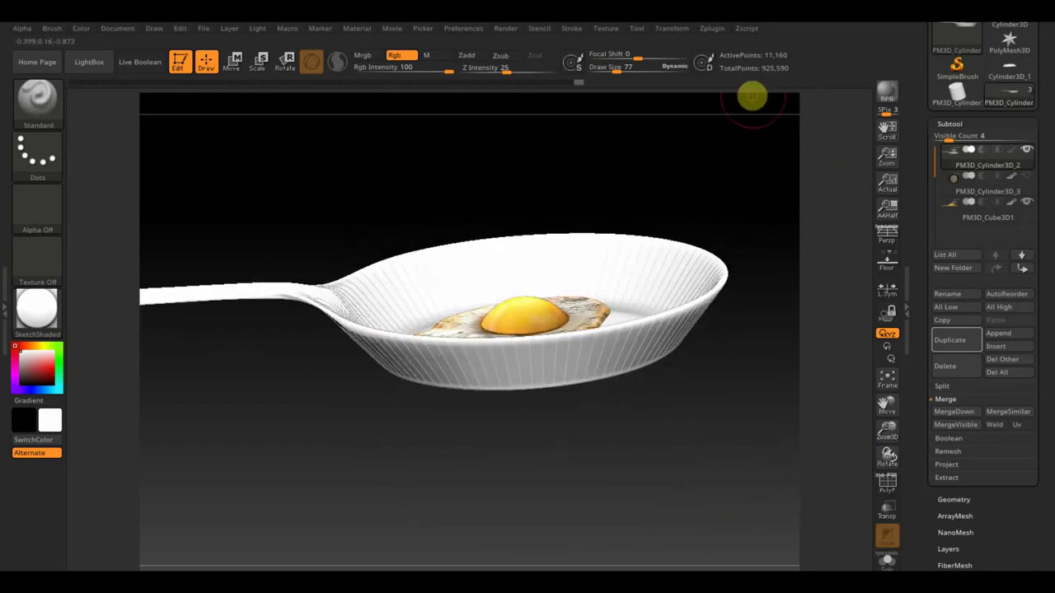
Step: Show the original pan and ProjectAll its rusty paint onto the new retopologised pan
{"action": "left_click", "coordinate": [1026, 175]}
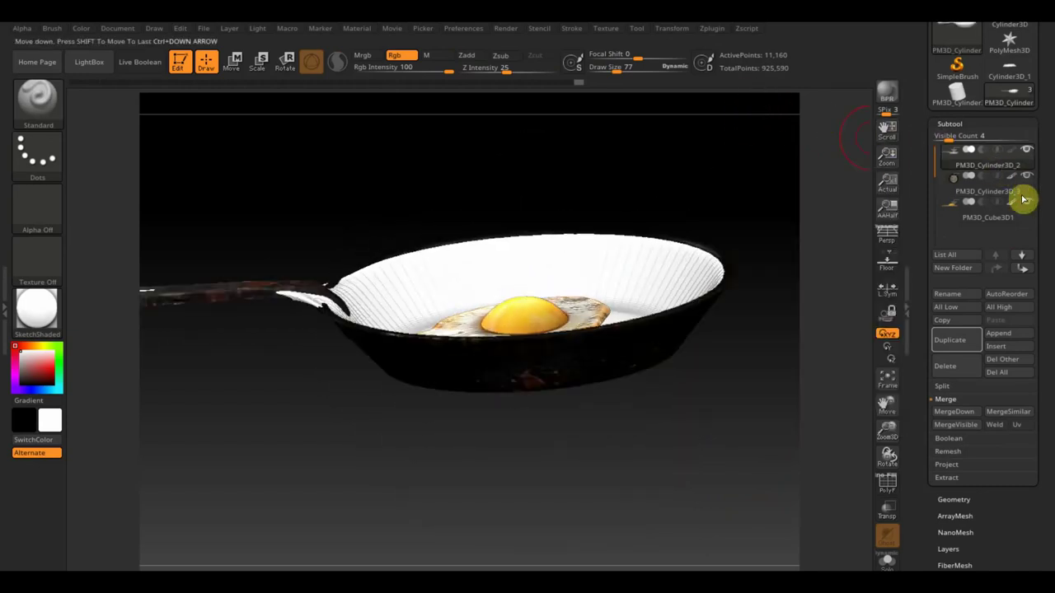
{"action": "left_click", "coordinate": [948, 465]}
{"action": "left_click", "coordinate": [951, 464]}
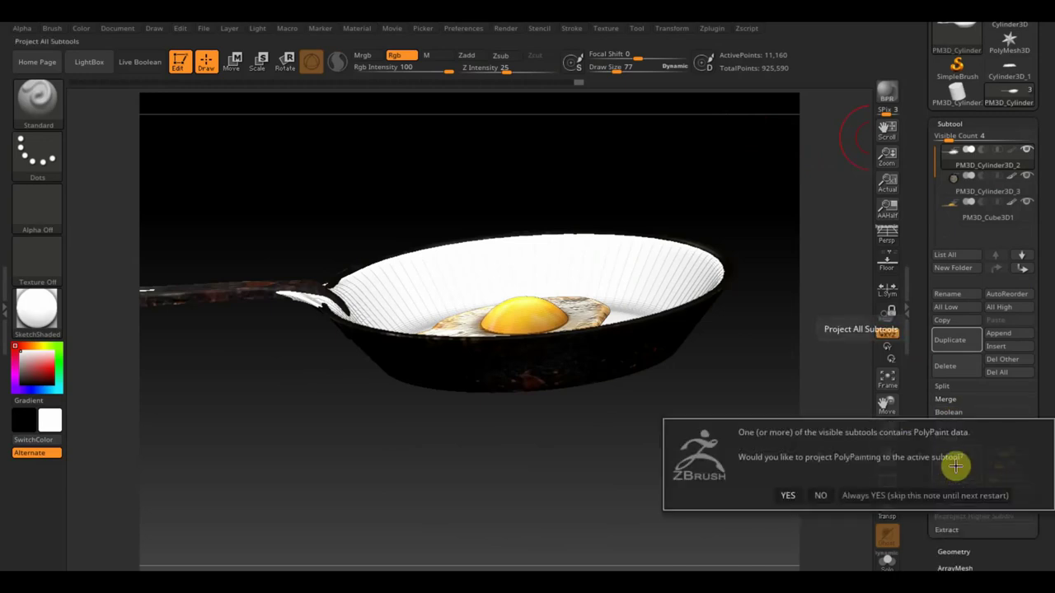
{"action": "left_click", "coordinate": [787, 494]}
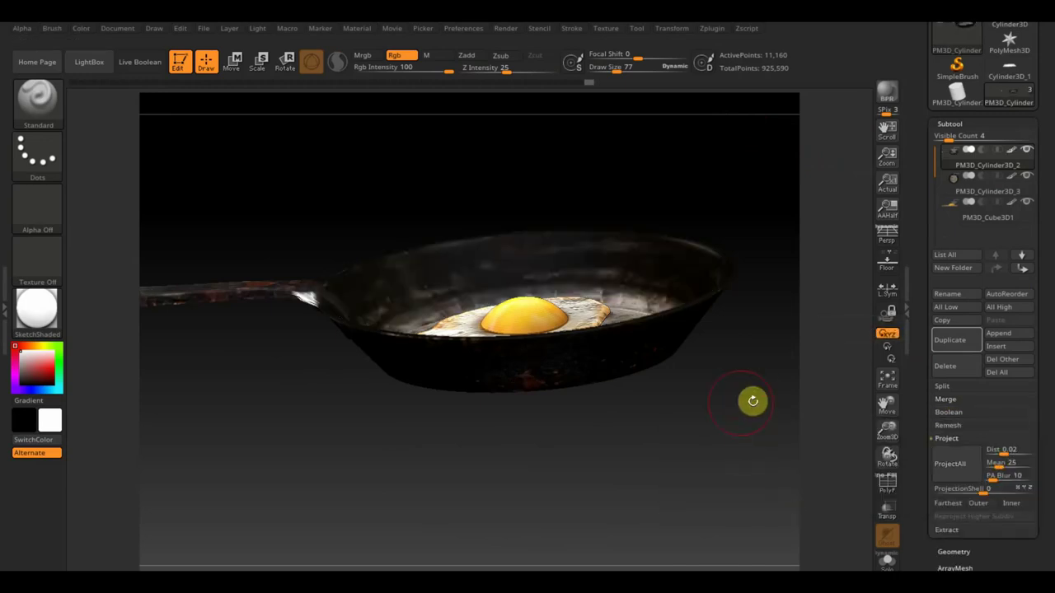
{"action": "left_click_drag", "start_coordinate": [753, 401], "coordinate": [714, 513]}
{"action": "left_click", "coordinate": [315, 270]}
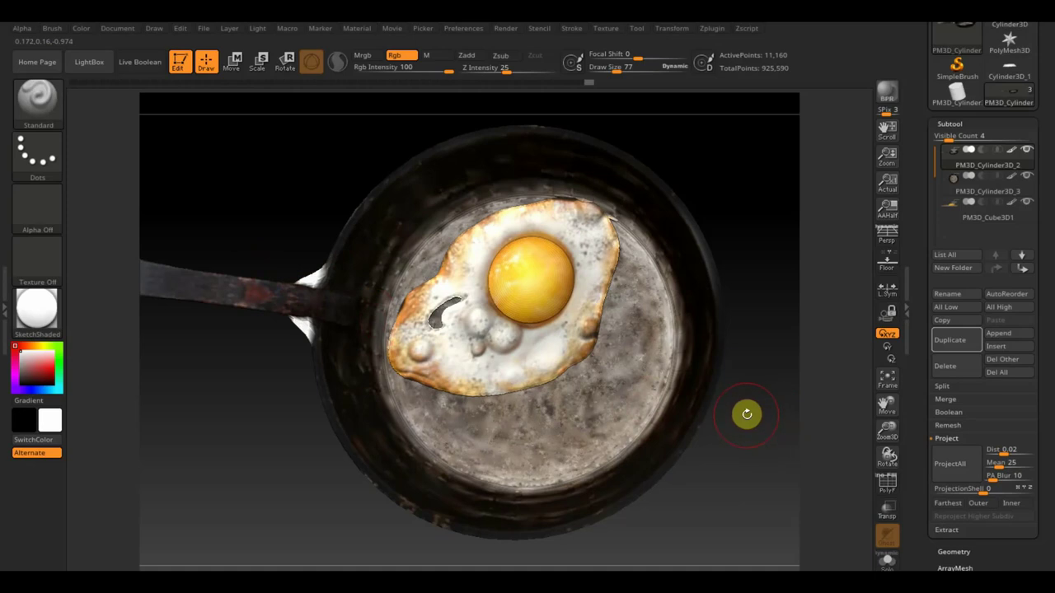
Step: Step through the subdivision levels, turn off the pan's colour, and open Geometry > Crease
{"action": "key", "text": "shift+d"}
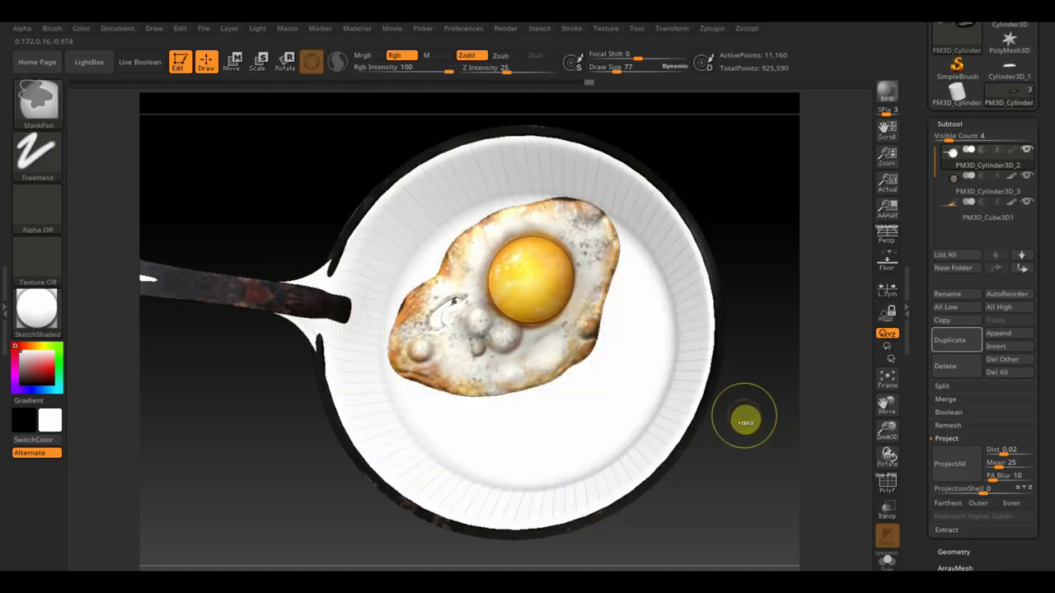
{"action": "key", "text": "shift+d"}
{"action": "key", "text": "ctrl+d"}
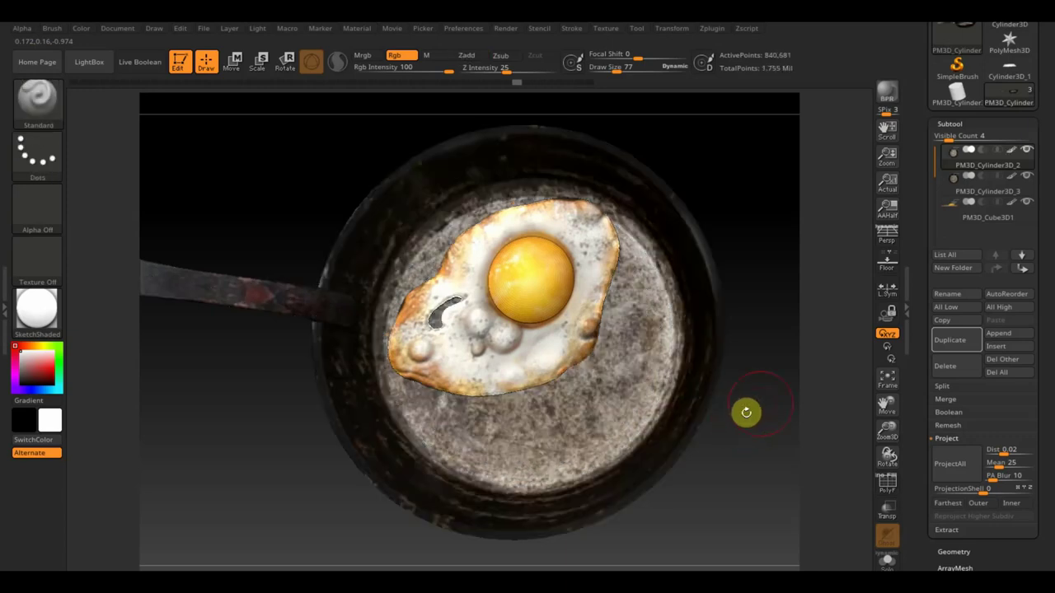
{"action": "left_click", "coordinate": [1011, 153]}
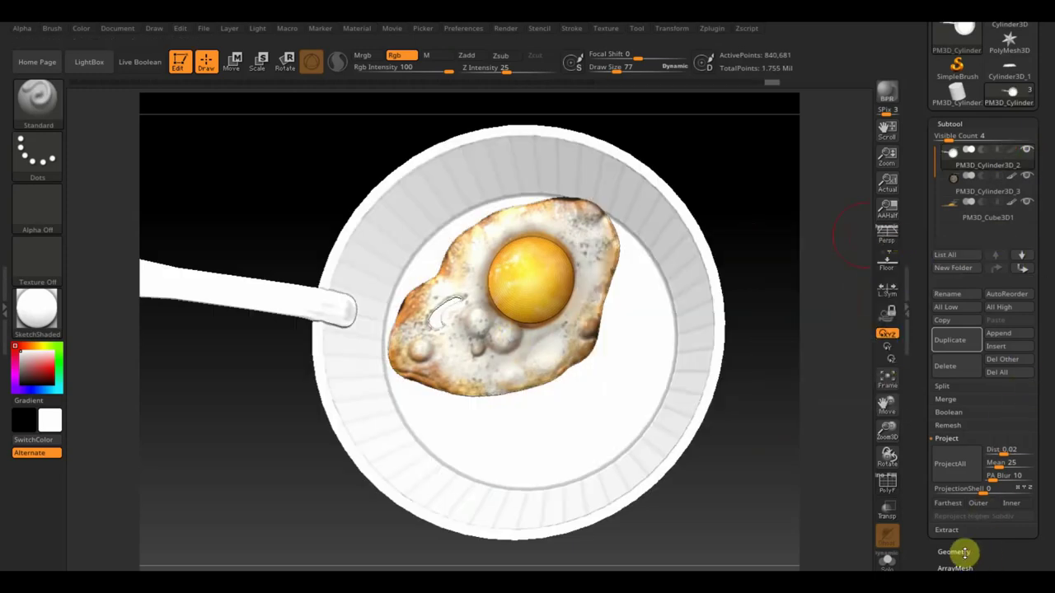
{"action": "left_click", "coordinate": [956, 552]}
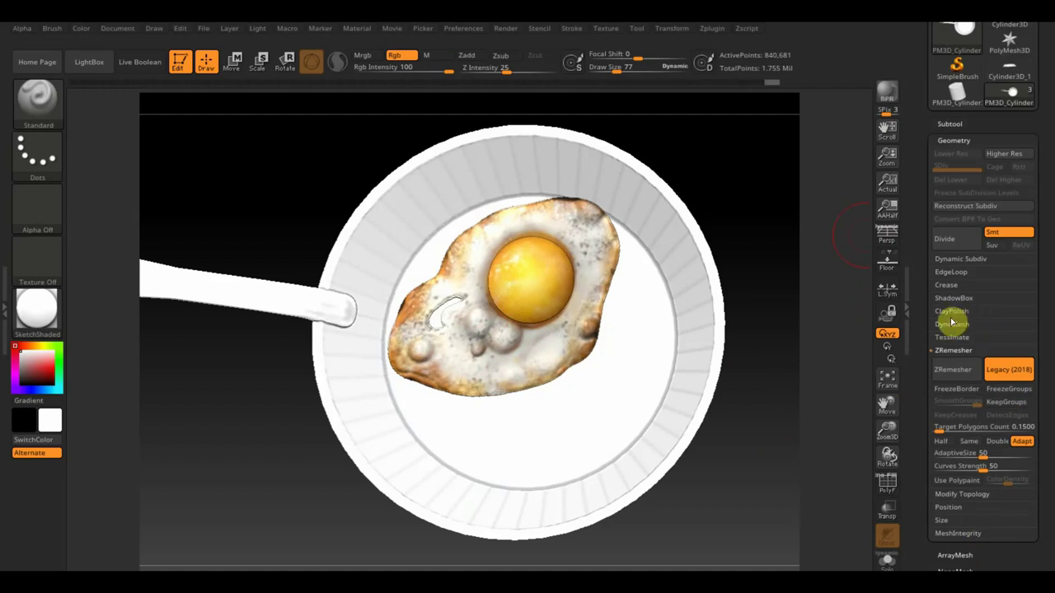
{"action": "left_click", "coordinate": [953, 286]}
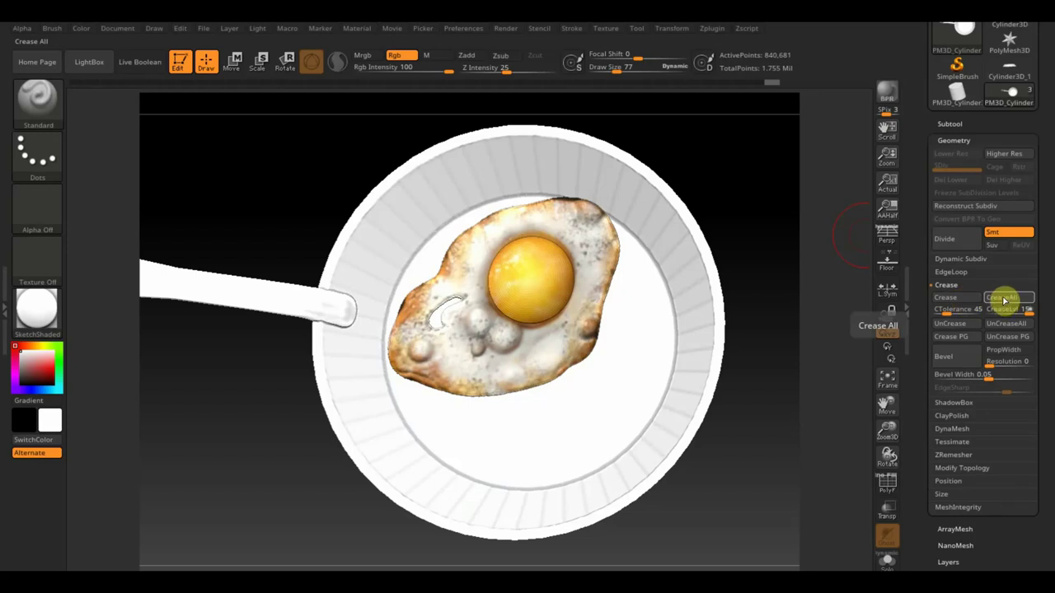
Step: Turn on the polygroup wireframe, browse Edge Loop options, then expand Geometry > ZRemesher
{"action": "left_click", "coordinate": [888, 486]}
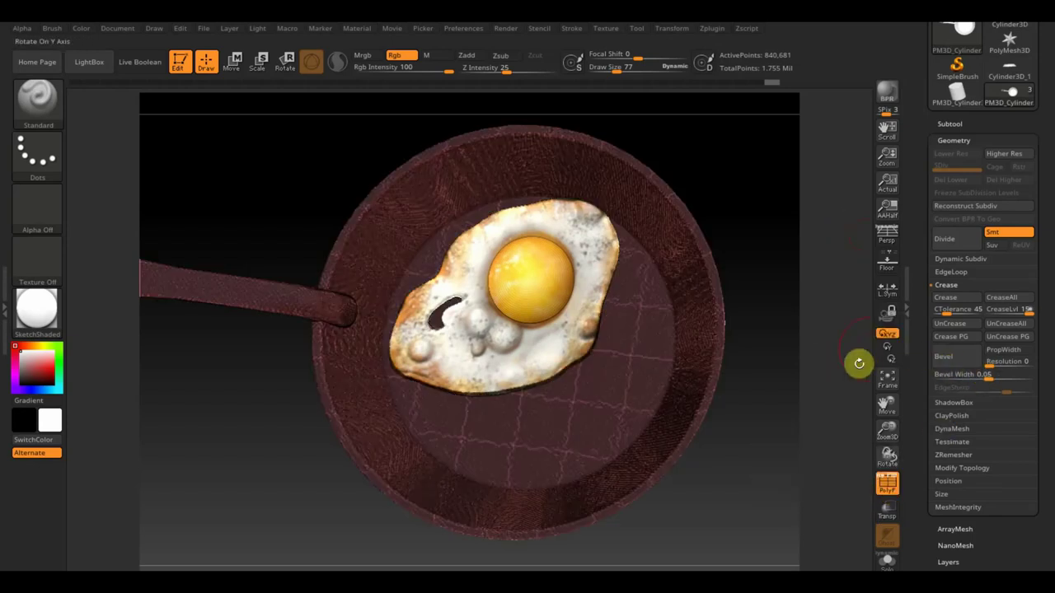
{"action": "left_click_drag", "start_coordinate": [803, 349], "coordinate": [772, 332]}
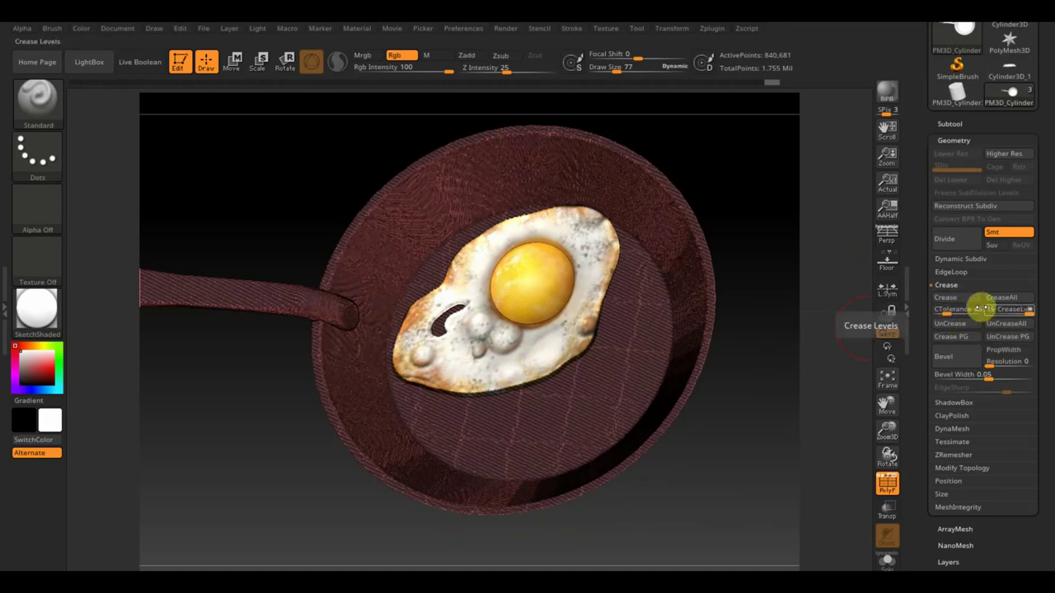
{"action": "left_click", "coordinate": [956, 272]}
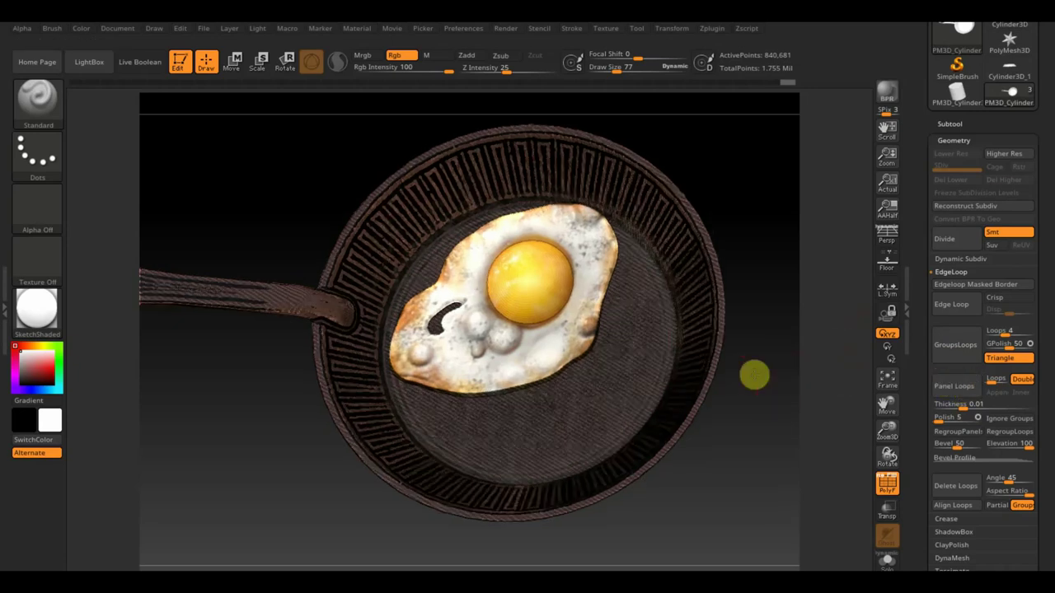
{"action": "left_click_drag", "start_coordinate": [754, 375], "coordinate": [845, 367]}
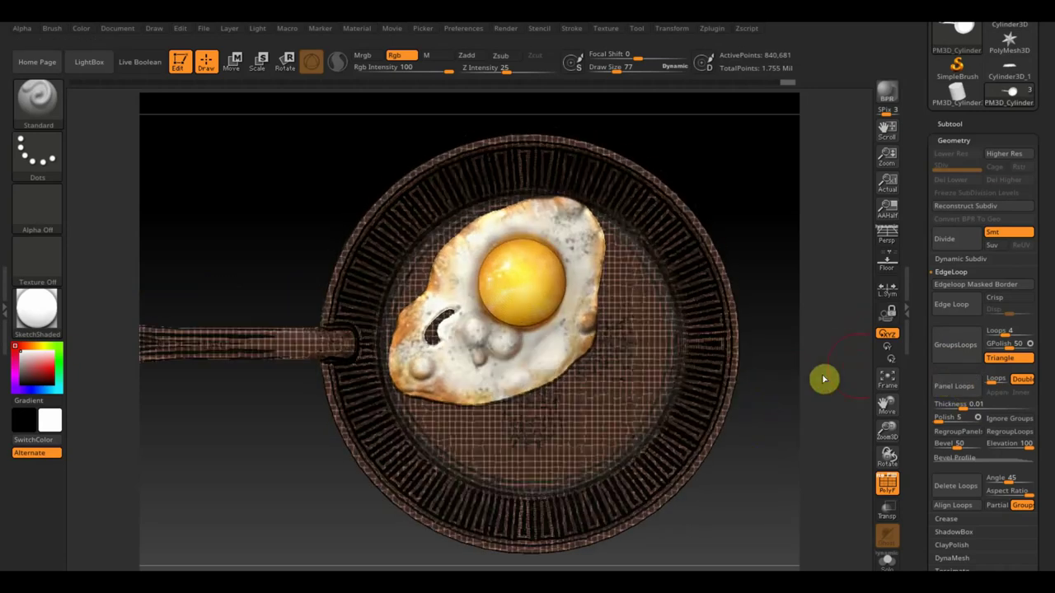
{"action": "left_click", "coordinate": [954, 140]}
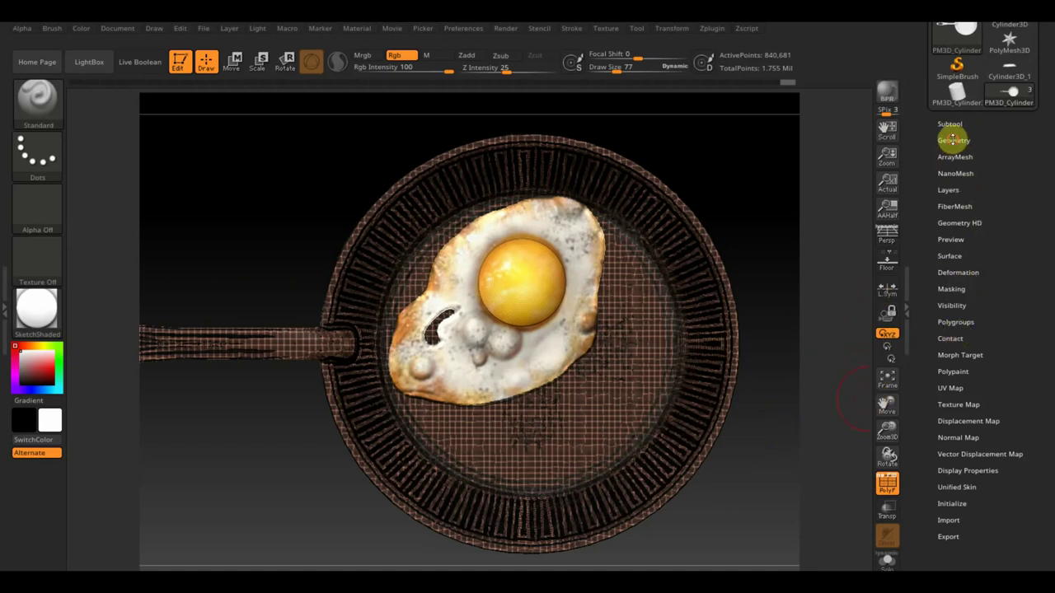
{"action": "left_click", "coordinate": [953, 140]}
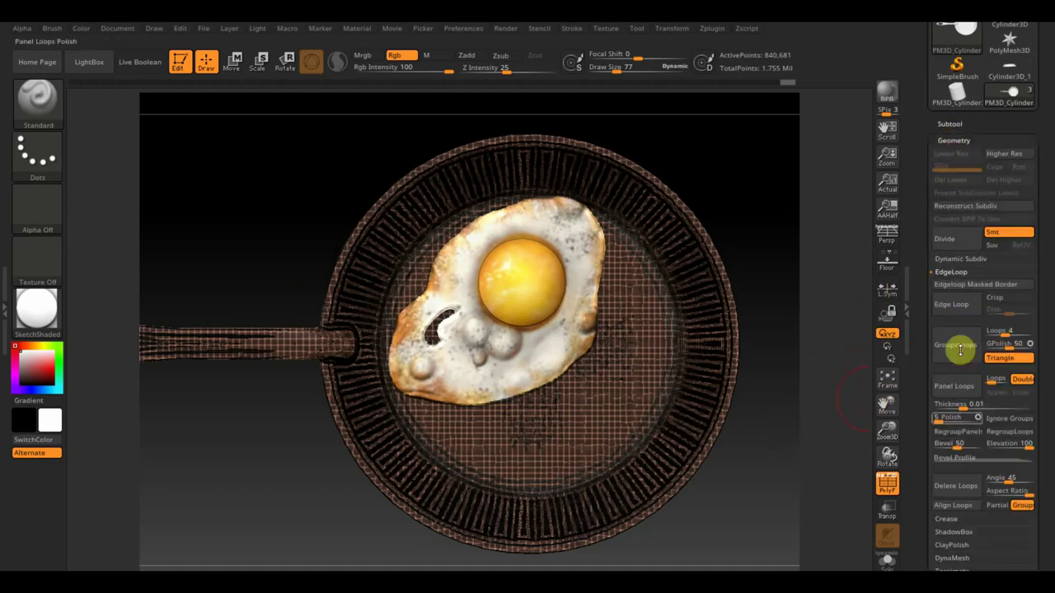
{"action": "scroll", "coordinate": [1043, 506], "scroll_direction": "down", "scroll_amount": 3}
{"action": "scroll", "coordinate": [1039, 461], "scroll_direction": "down", "scroll_amount": 2}
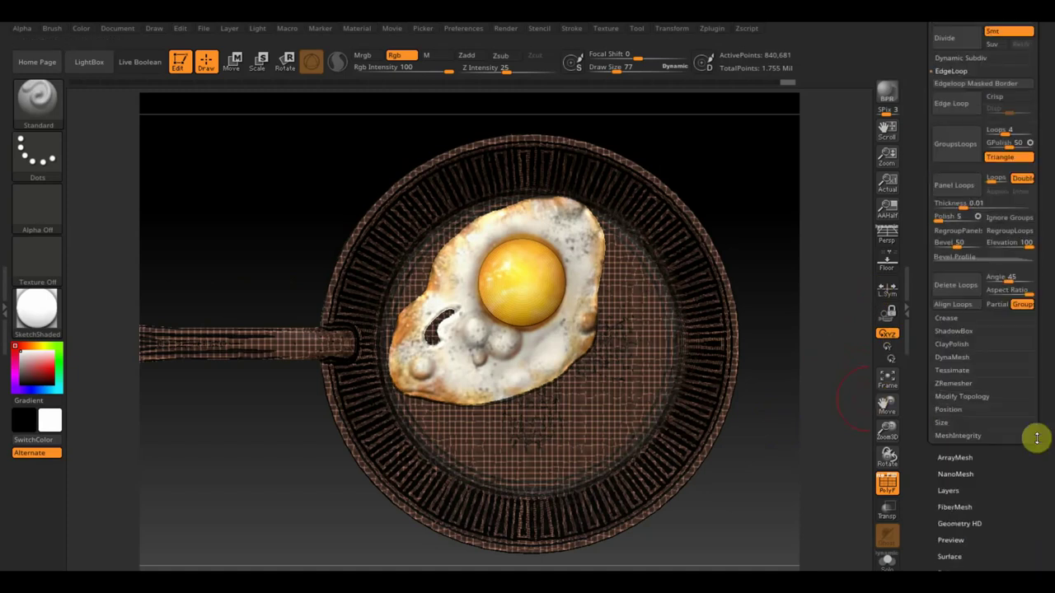
{"action": "left_click", "coordinate": [958, 383]}
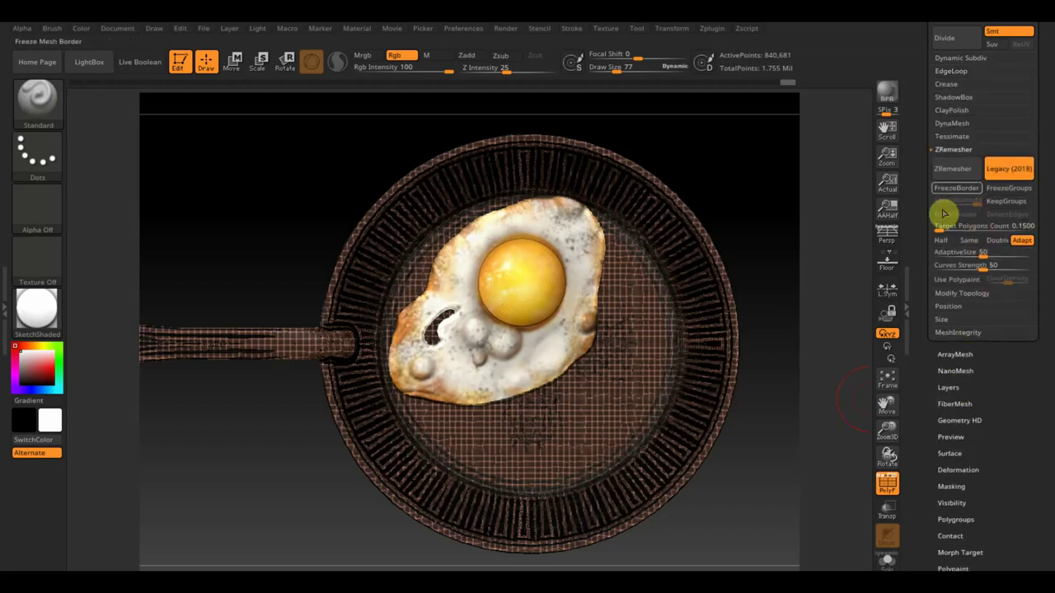
Step: Run ZRemesher on the pan for a 739-point low-poly mesh, then turn PolyF off
{"action": "left_click", "coordinate": [953, 169]}
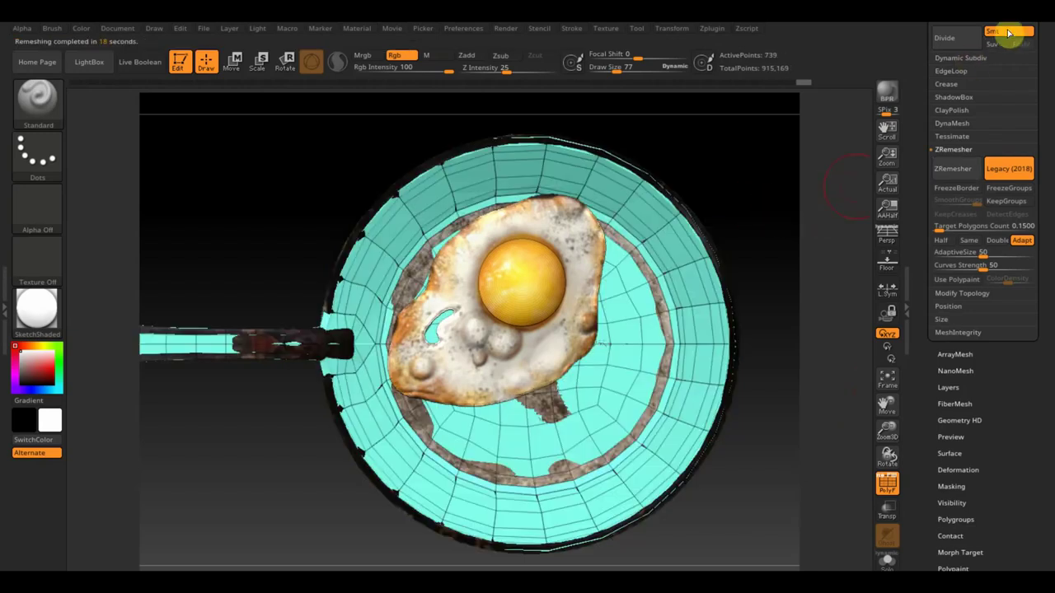
{"action": "left_click", "coordinate": [887, 484]}
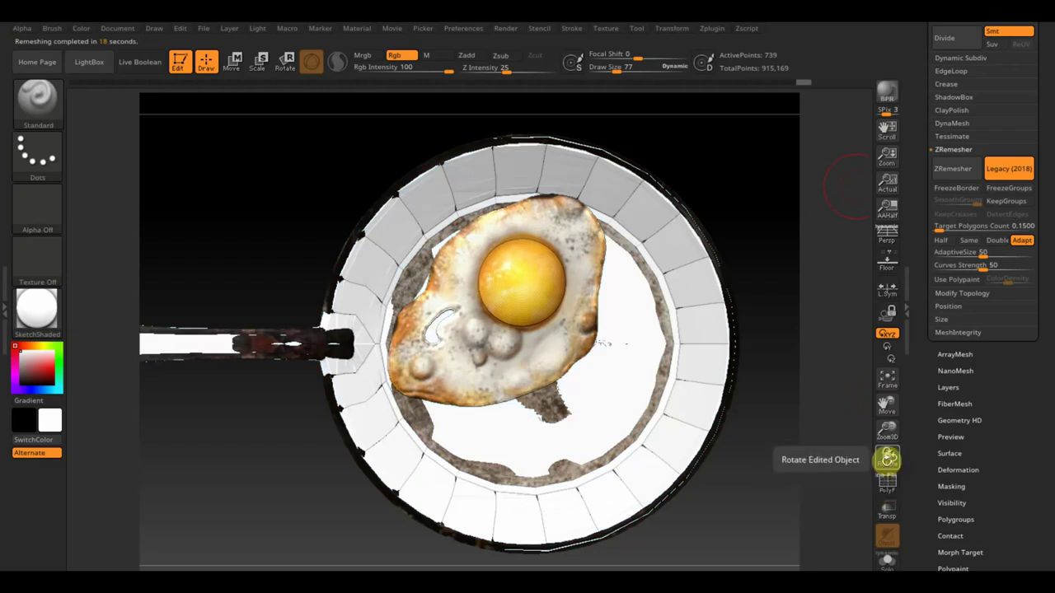
Step: Hide the original textured pan subtool and subdivide the new low-poly pan
{"action": "scroll", "coordinate": [1047, 132], "scroll_direction": "up", "scroll_amount": 5}
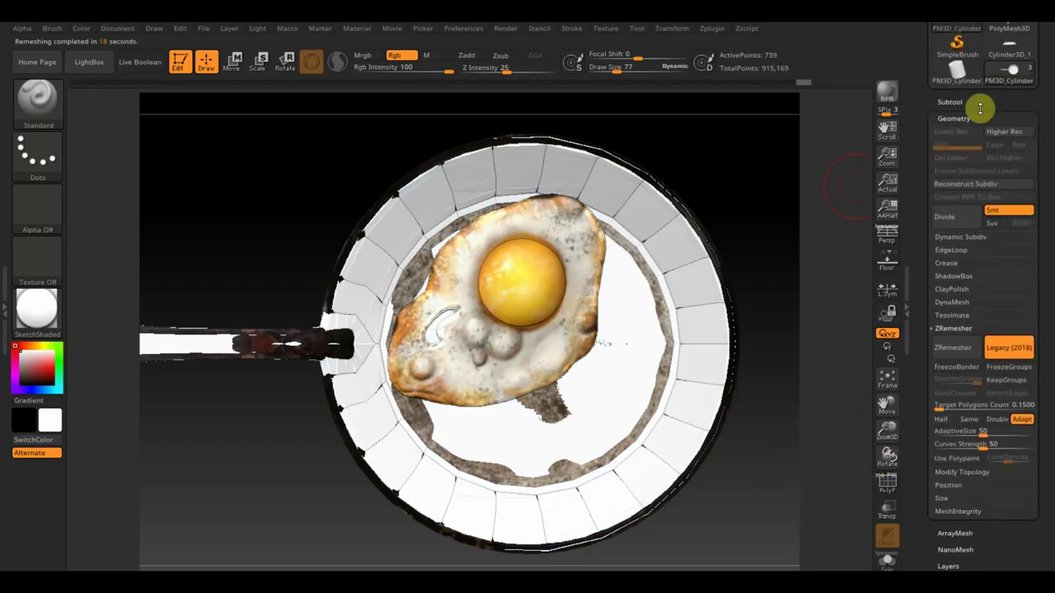
{"action": "left_click", "coordinate": [960, 104]}
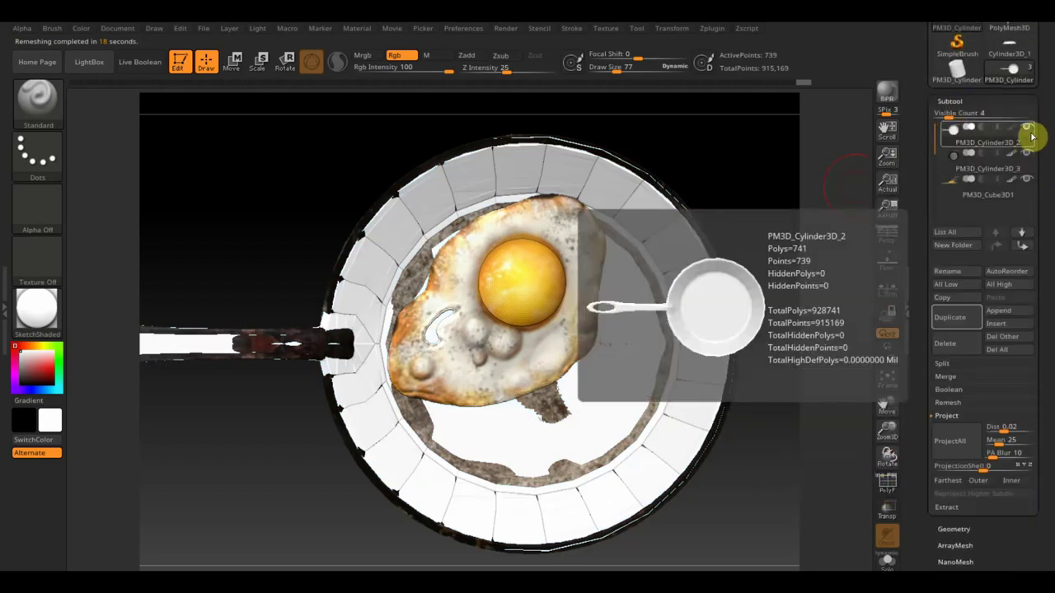
{"action": "left_click", "coordinate": [1026, 156]}
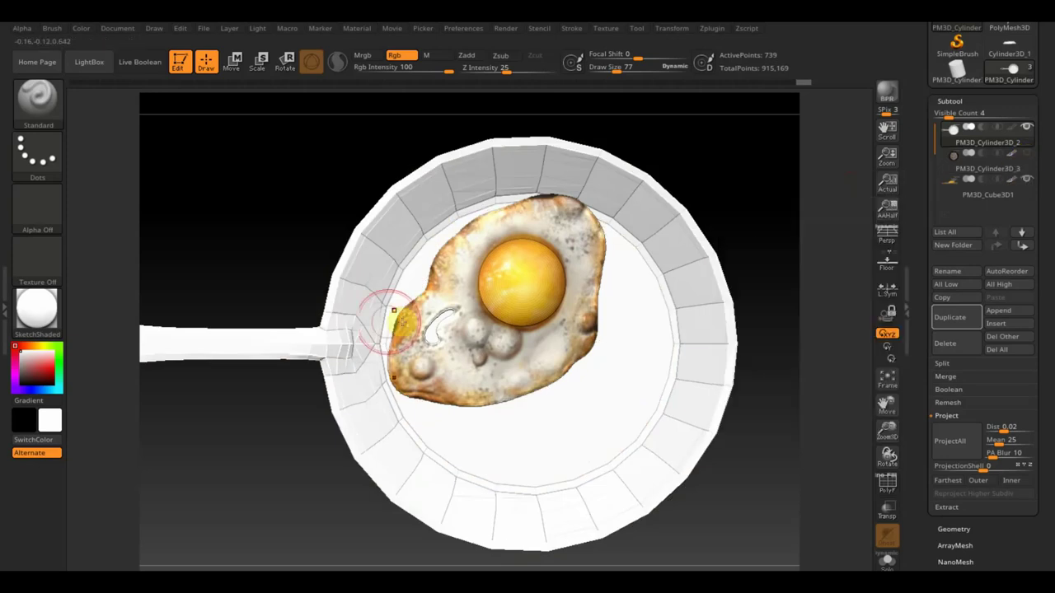
{"action": "mouse_move", "coordinate": [307, 362]}
{"action": "left_mouse_down"}
{"action": "mouse_move", "coordinate": [273, 426]}
{"action": "mouse_move", "coordinate": [261, 391]}
{"action": "mouse_move", "coordinate": [278, 330]}
{"action": "mouse_move", "coordinate": [280, 225]}
{"action": "mouse_move", "coordinate": [308, 185]}
{"action": "mouse_move", "coordinate": [370, 226]}
{"action": "mouse_move", "coordinate": [343, 264]}
{"action": "mouse_move", "coordinate": [267, 311]}
{"action": "mouse_move", "coordinate": [269, 400]}
{"action": "mouse_move", "coordinate": [617, 426]}
{"action": "mouse_move", "coordinate": [767, 393]}
{"action": "left_mouse_up"}
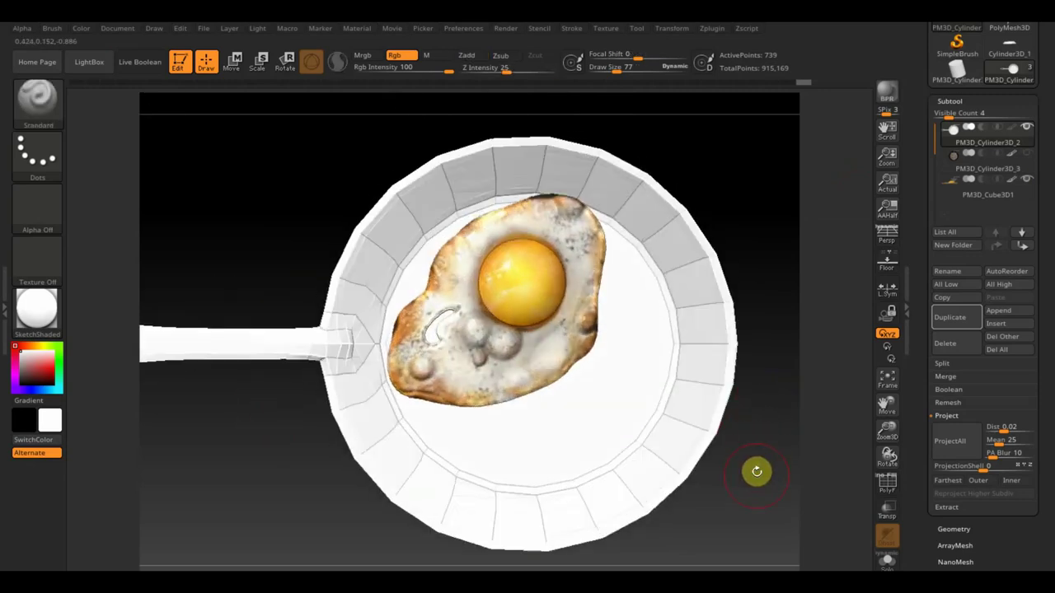
{"action": "mouse_move", "coordinate": [756, 471]}
{"action": "left_mouse_down"}
{"action": "mouse_move", "coordinate": [753, 447]}
{"action": "mouse_move", "coordinate": [733, 480]}
{"action": "mouse_move", "coordinate": [750, 464]}
{"action": "left_mouse_up"}
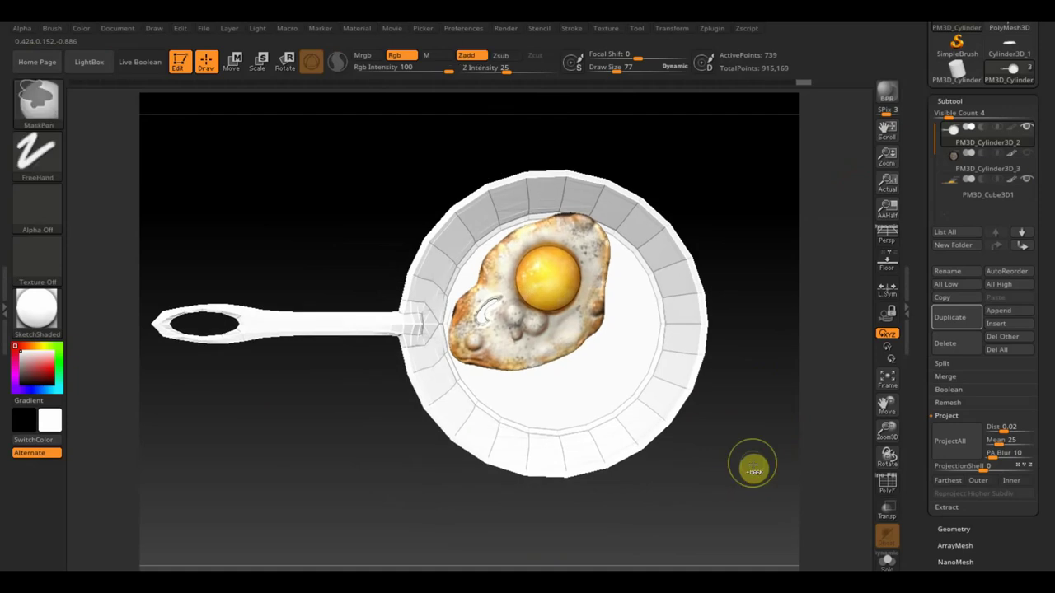
{"action": "key", "text": "d"}
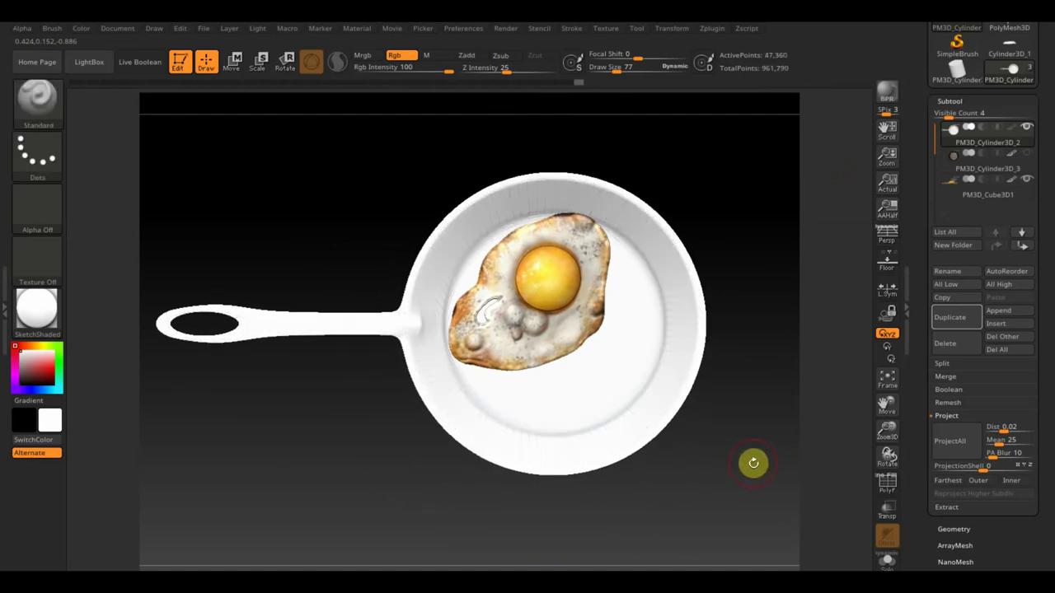
Step: Unhide the original pan and ProjectAll its rusty texture and detail onto the new pan
{"action": "left_click", "coordinate": [1027, 154]}
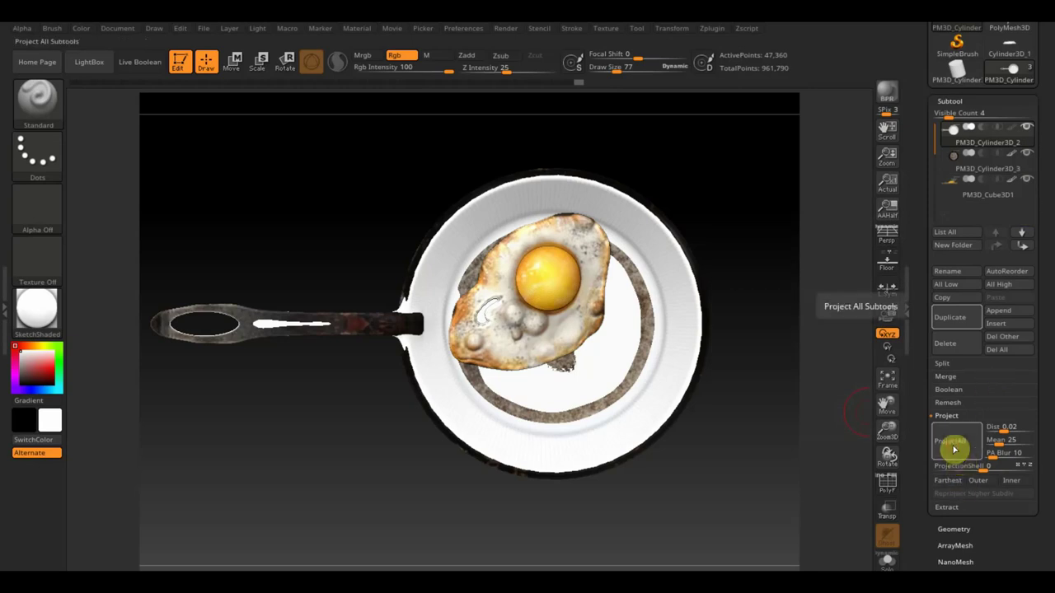
{"action": "left_click", "coordinate": [950, 445]}
{"action": "left_click", "coordinate": [784, 474]}
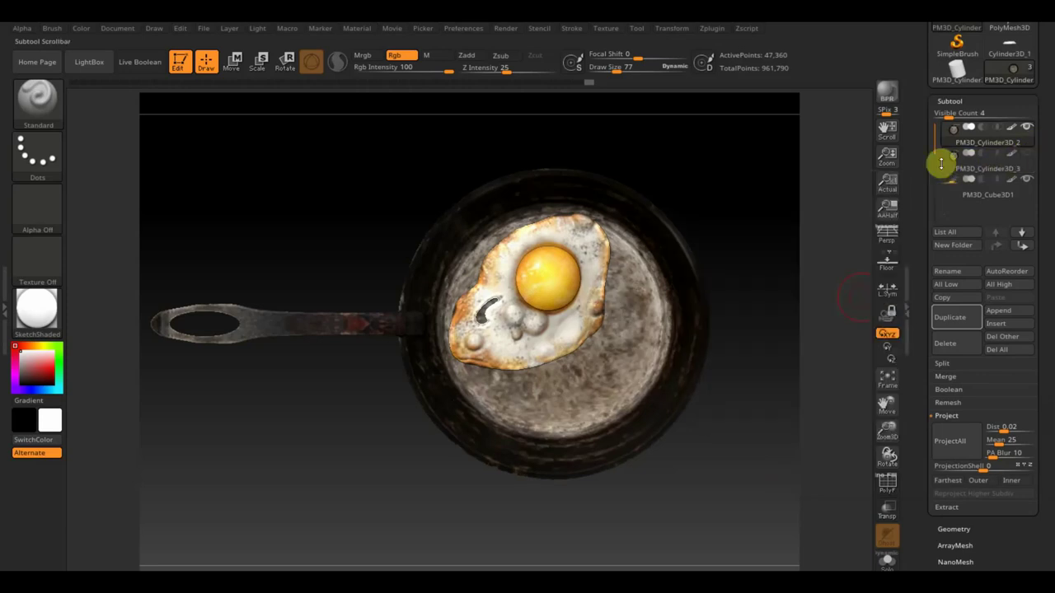
{"action": "mouse_move", "coordinate": [987, 162]}
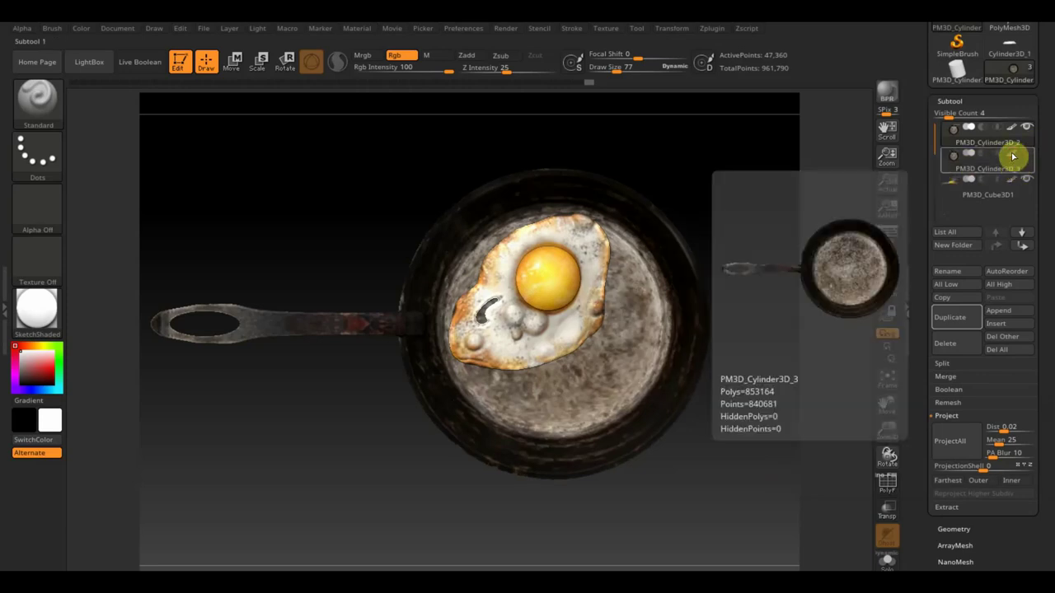
Step: Make the egg the active subtool
{"action": "left_click", "coordinate": [975, 179]}
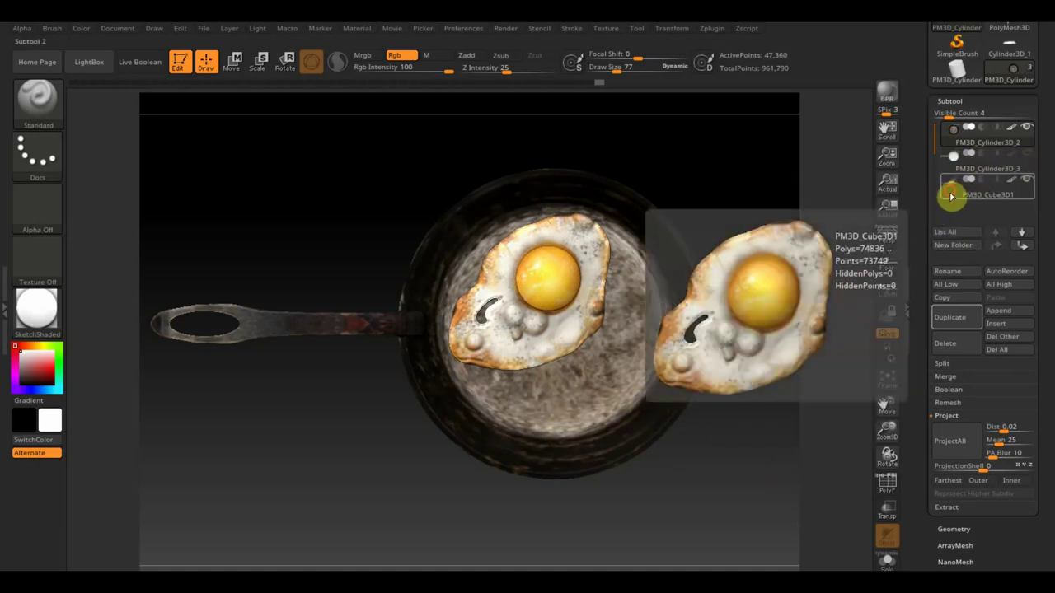
{"action": "left_click", "coordinate": [951, 196]}
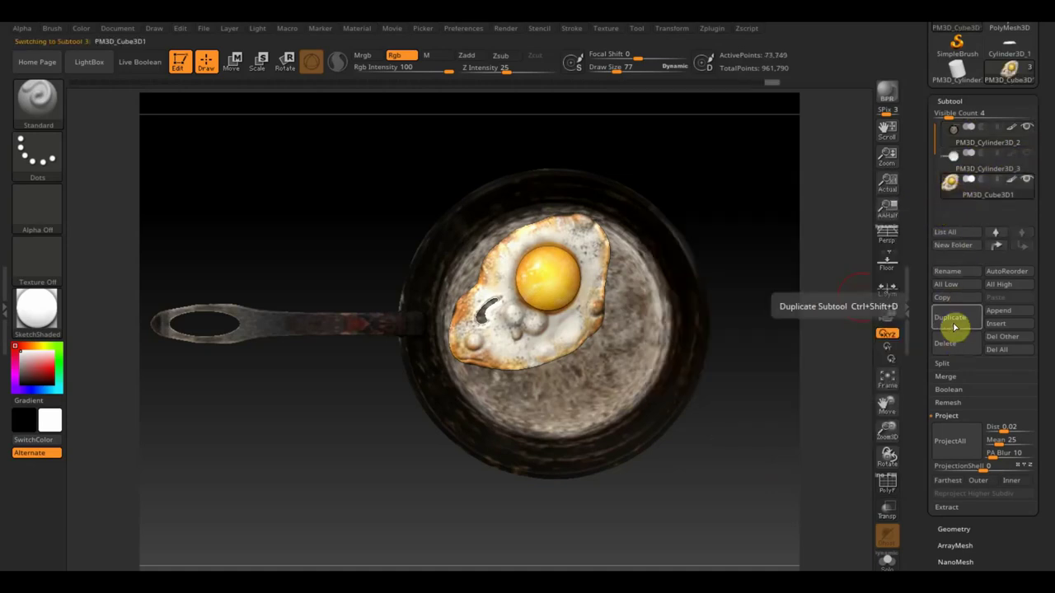
{"action": "left_click", "coordinate": [946, 376]}
{"action": "left_click", "coordinate": [948, 378]}
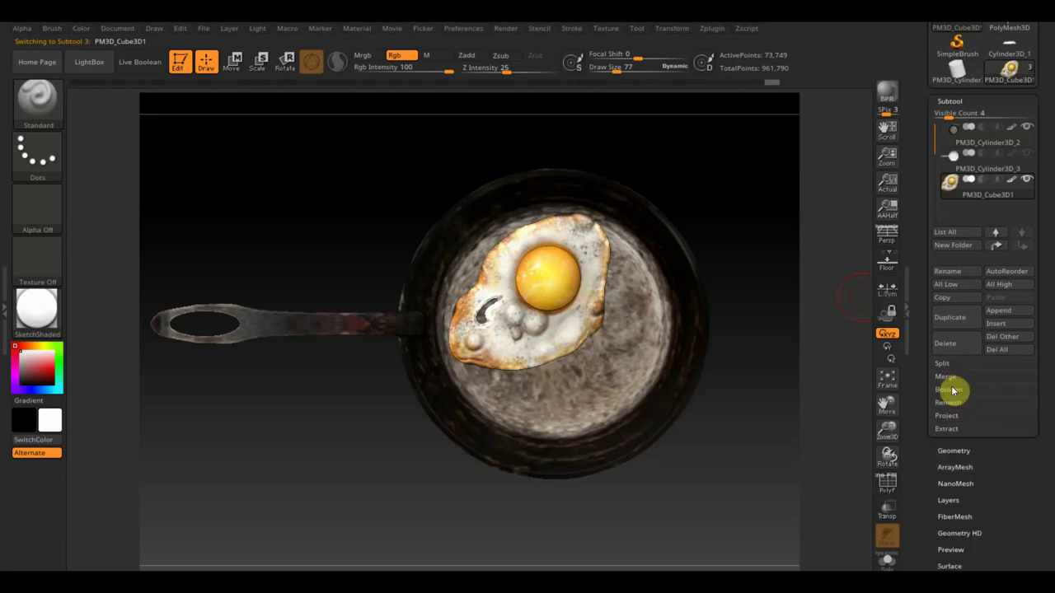
Step: With PolyF on, add an edge loop, panel loops and group loops around the egg's polygroups
{"action": "left_click", "coordinate": [953, 451]}
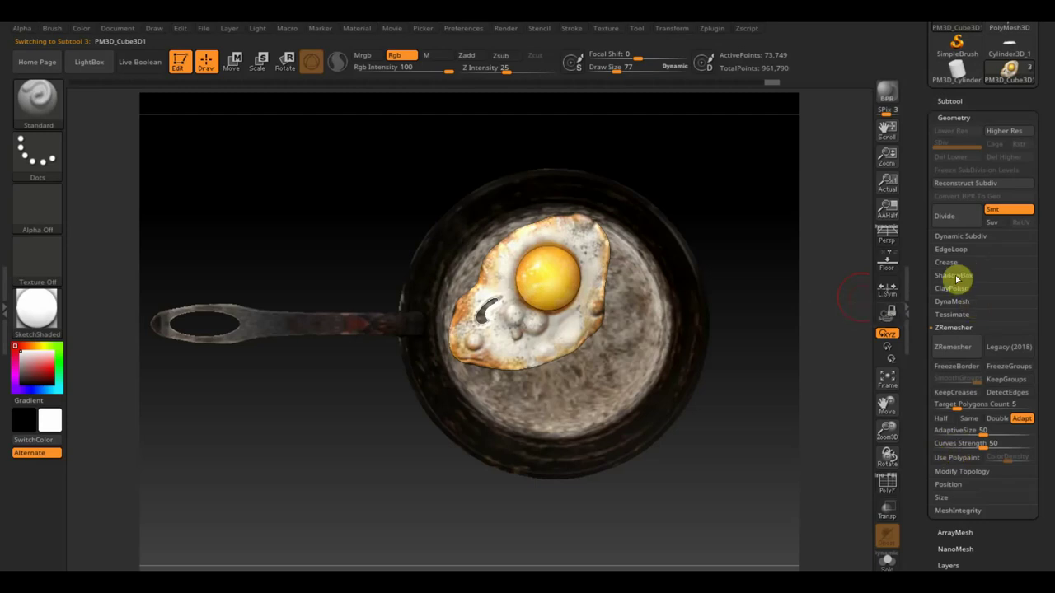
{"action": "left_click", "coordinate": [952, 250]}
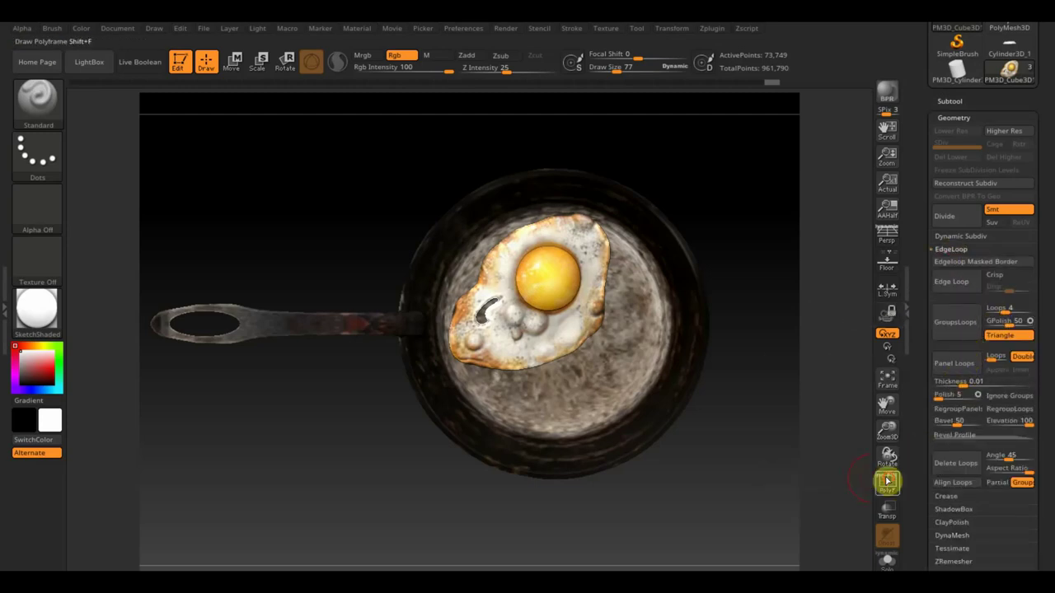
{"action": "left_click", "coordinate": [887, 482]}
{"action": "left_click", "coordinate": [962, 288]}
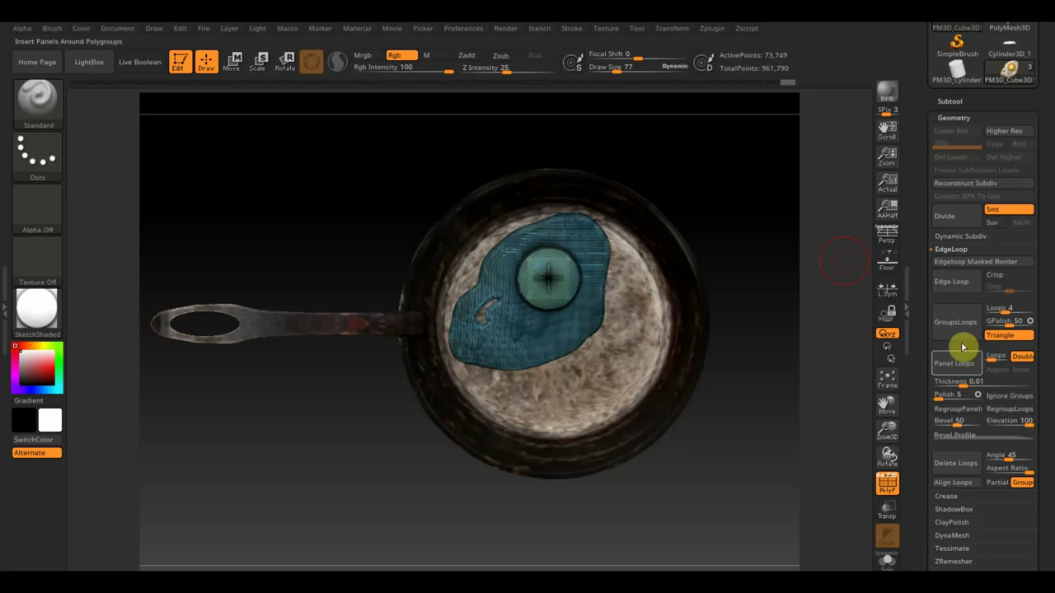
{"action": "left_click", "coordinate": [956, 363]}
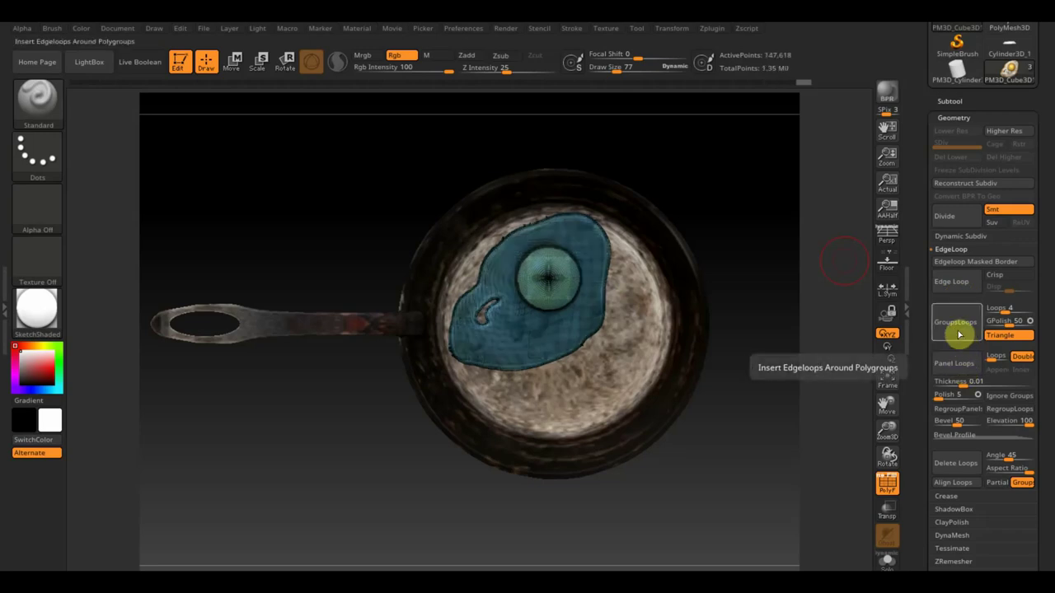
{"action": "left_click", "coordinate": [954, 327]}
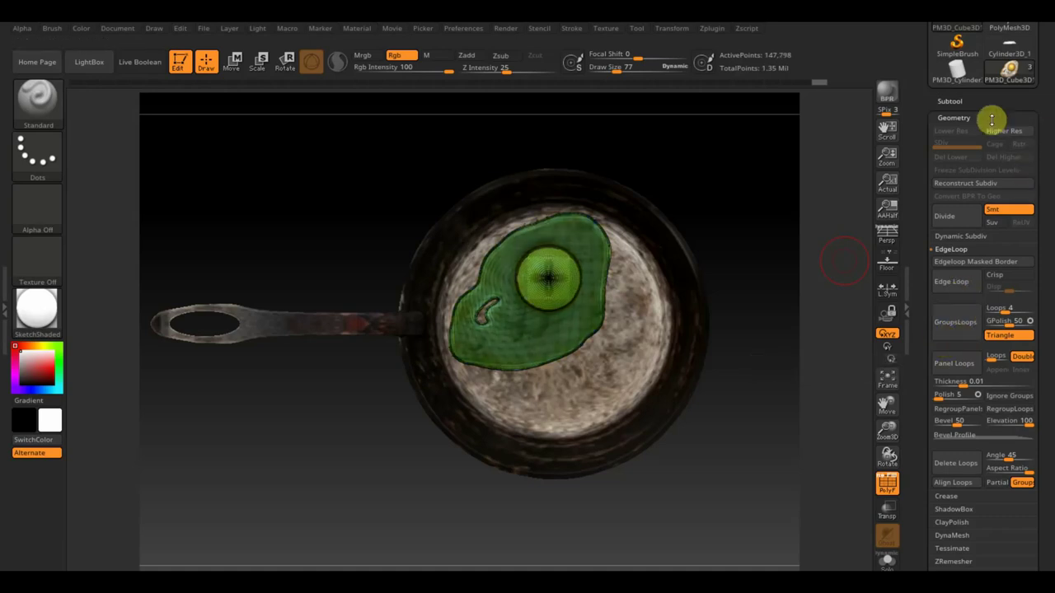
{"action": "left_click", "coordinate": [958, 564]}
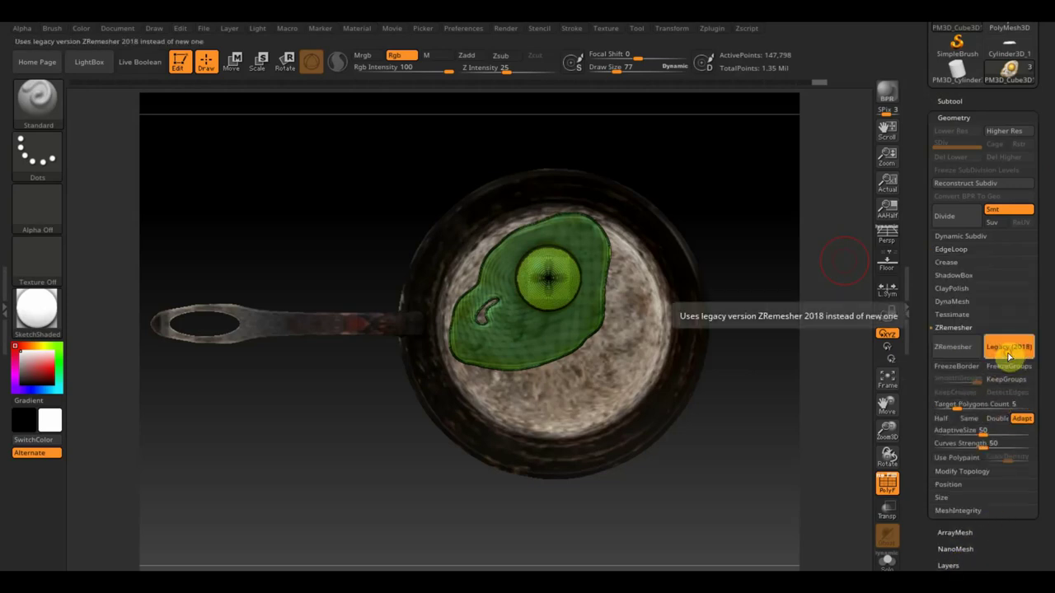
Step: Test-remesh the egg with Target Polygons Count 0.1, then undo the remesh
{"action": "left_click_drag", "start_coordinate": [958, 404], "coordinate": [937, 404]}
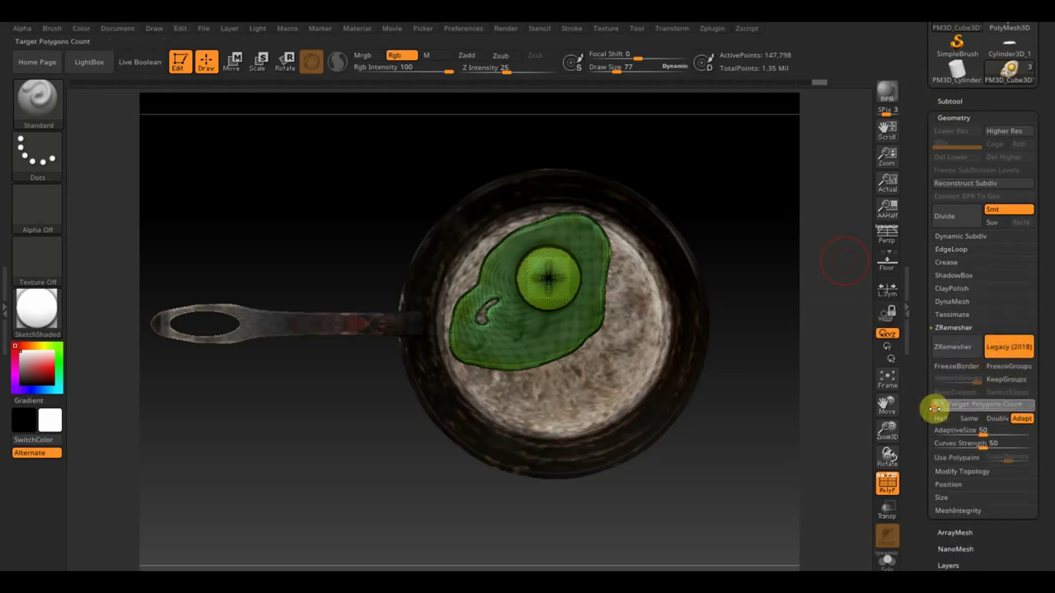
{"action": "type", "text": "0.1"}
{"action": "left_click", "coordinate": [954, 352]}
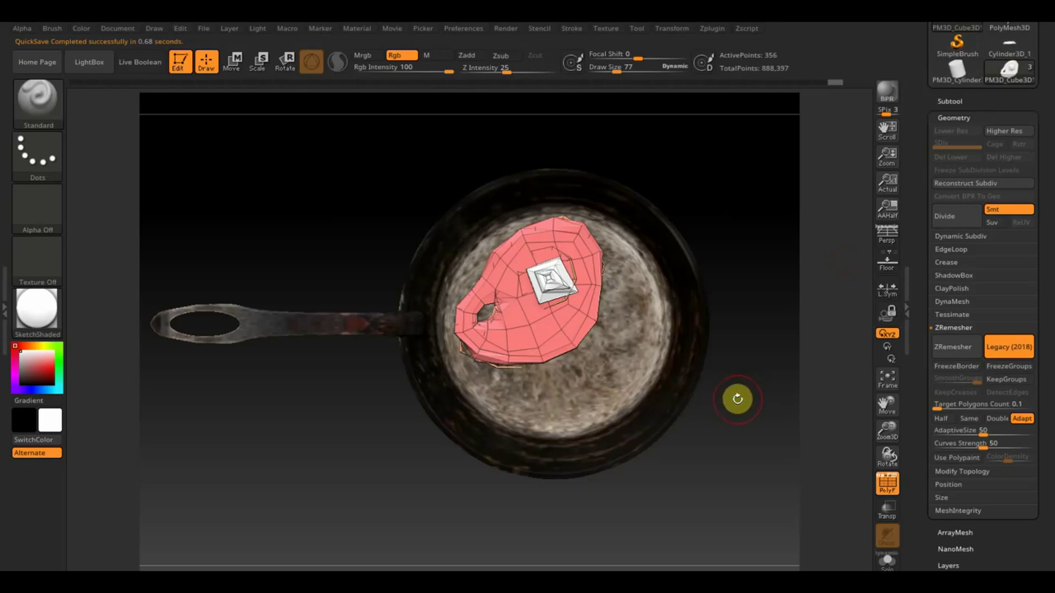
{"action": "key", "text": "ctrl+z"}
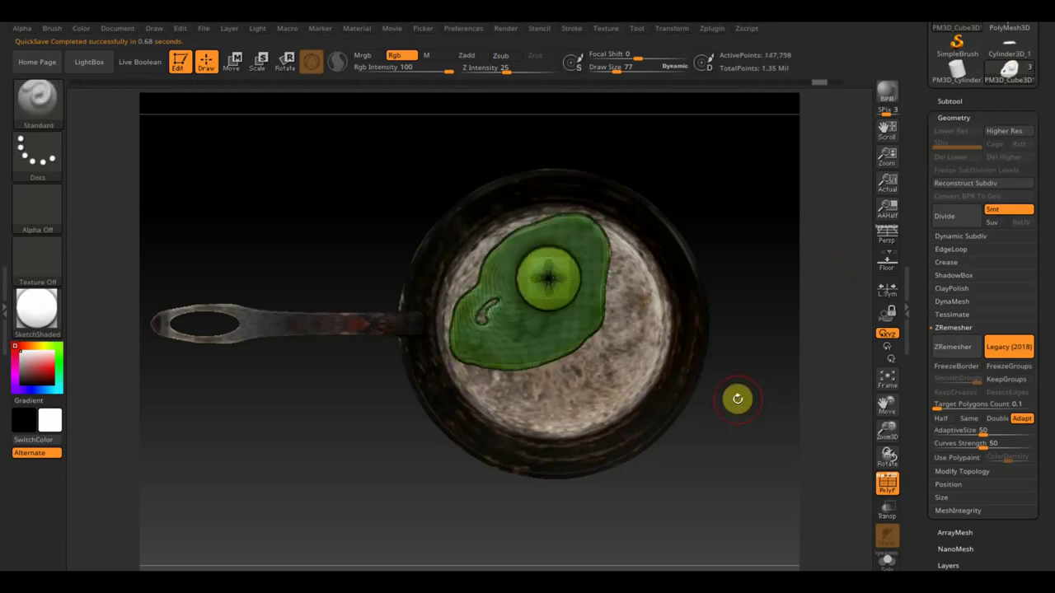
Step: Add panel loops to the egg and remesh it at a 0.3002 target polygon count
{"action": "left_click", "coordinate": [951, 249]}
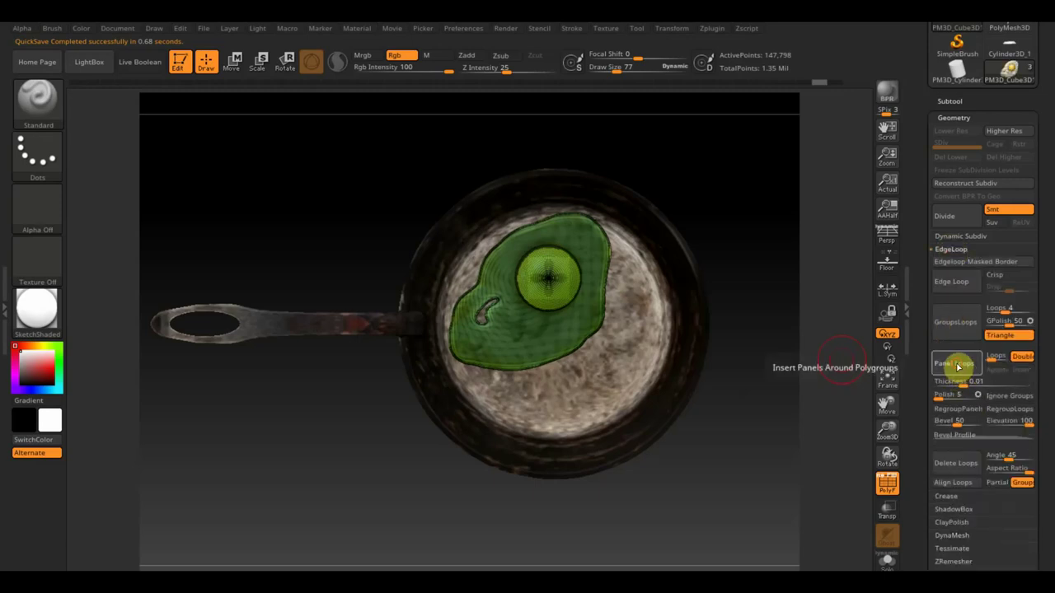
{"action": "left_click", "coordinate": [956, 364]}
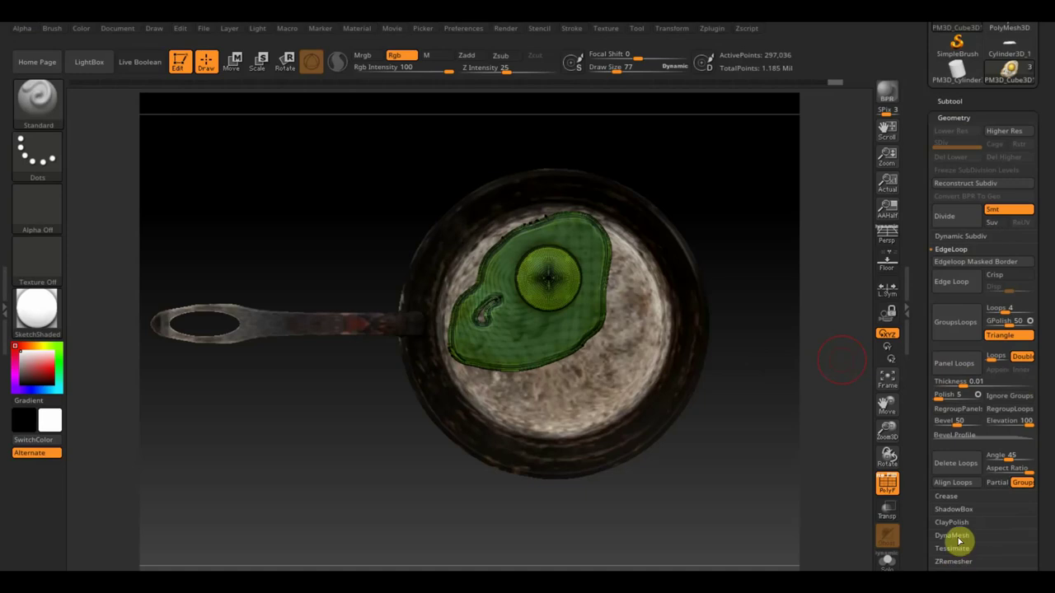
{"action": "scroll", "coordinate": [1030, 527], "scroll_direction": "down", "scroll_amount": 3}
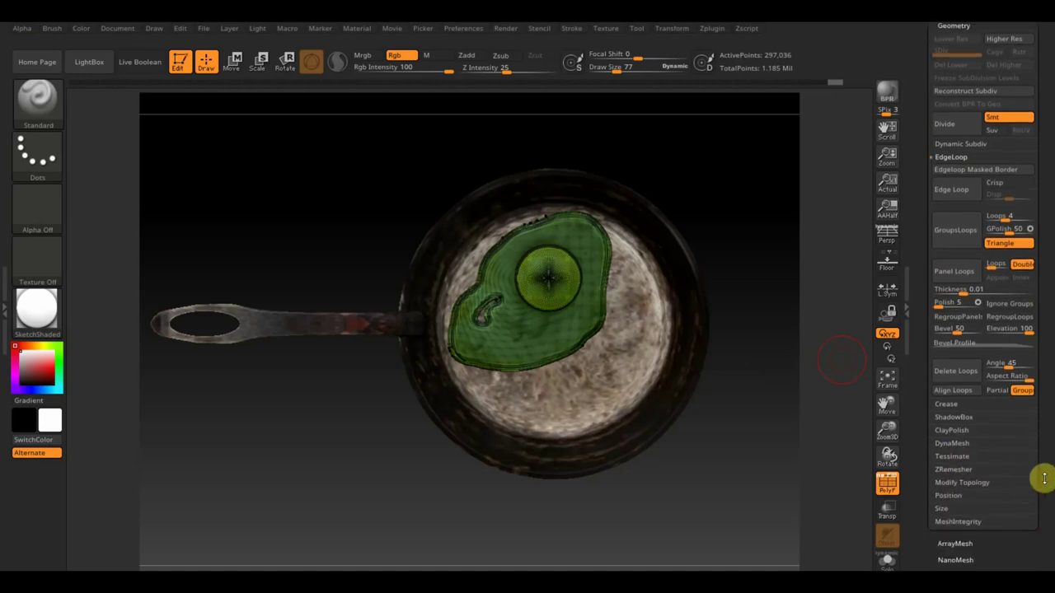
{"action": "left_click", "coordinate": [956, 467]}
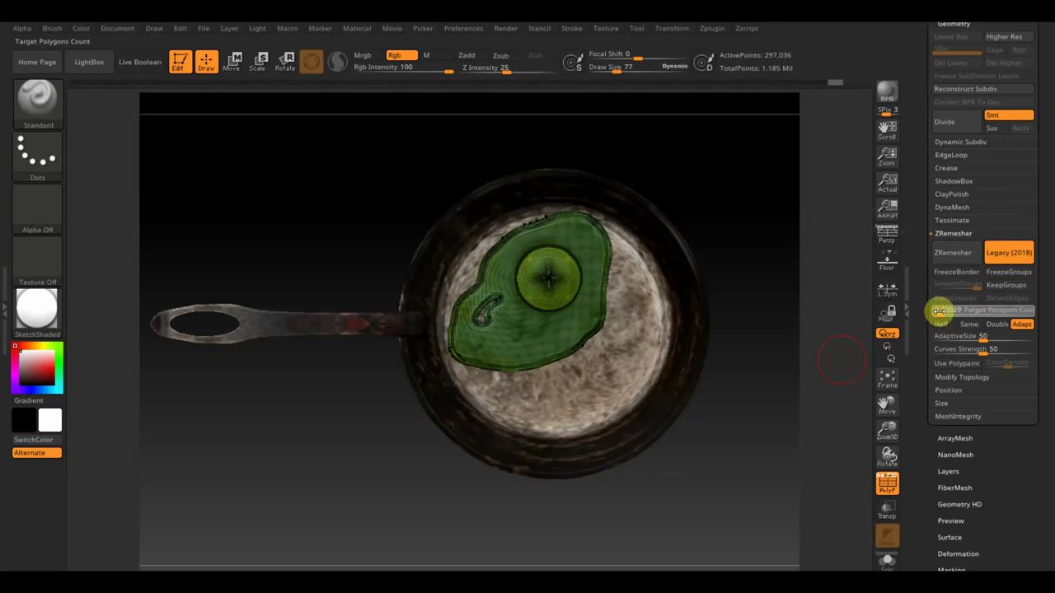
{"action": "left_click", "coordinate": [938, 308]}
{"action": "left_click", "coordinate": [953, 256]}
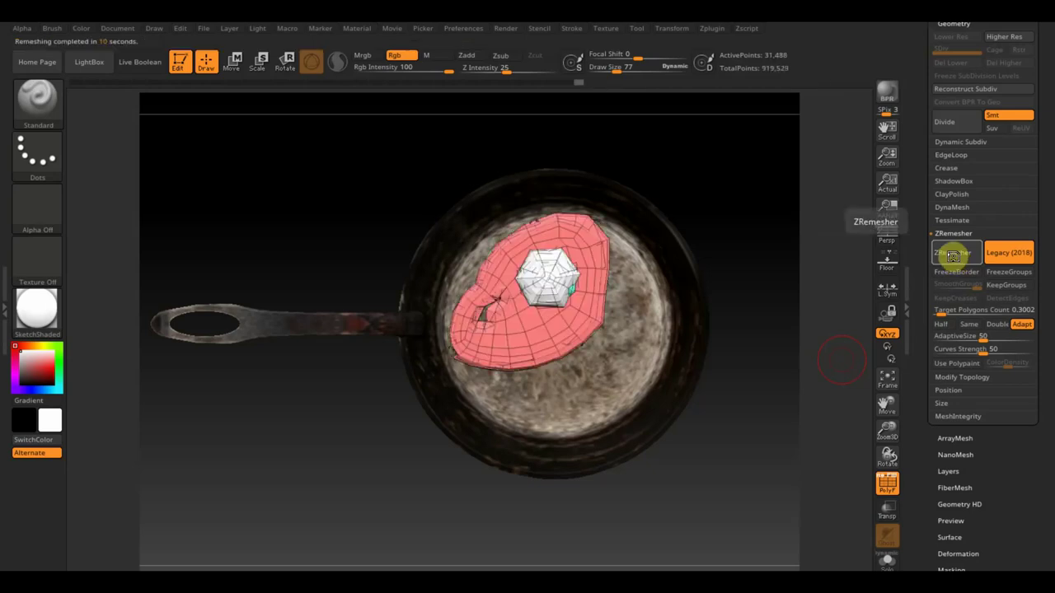
{"action": "mouse_move", "coordinate": [731, 437]}
{"action": "left_mouse_down"}
{"action": "mouse_move", "coordinate": [734, 327]}
{"action": "mouse_move", "coordinate": [732, 393]}
{"action": "mouse_move", "coordinate": [749, 431]}
{"action": "mouse_move", "coordinate": [726, 399]}
{"action": "mouse_move", "coordinate": [739, 424]}
{"action": "left_mouse_up"}
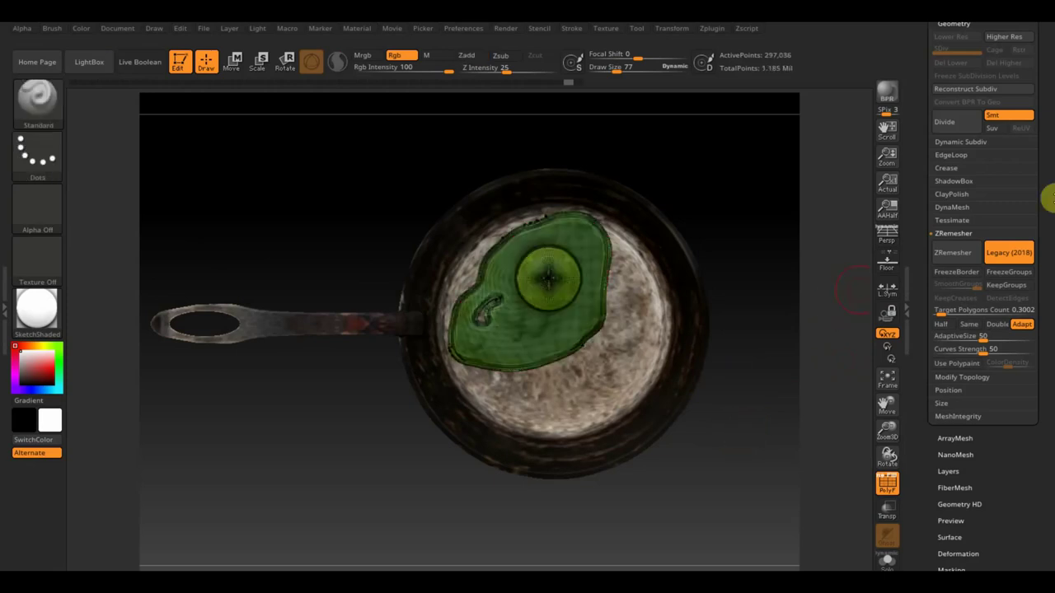
{"action": "scroll", "coordinate": [1049, 187], "scroll_direction": "up", "scroll_amount": 1}
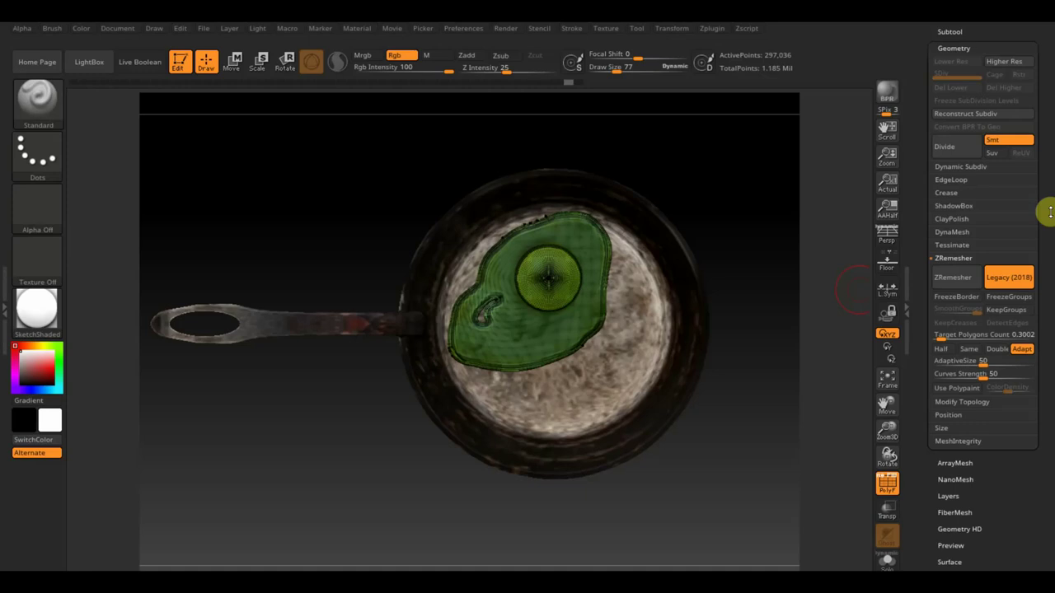
Step: Apply Crease PG to crease the egg along its polygroup borders, then reopen ZRemesher
{"action": "left_click", "coordinate": [947, 192]}
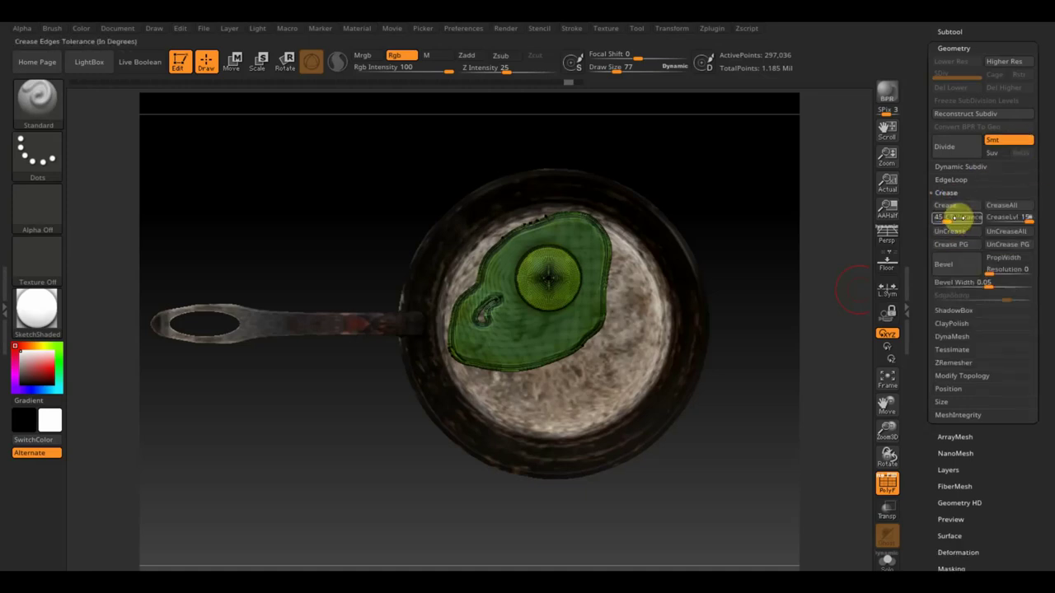
{"action": "left_click", "coordinate": [1001, 205]}
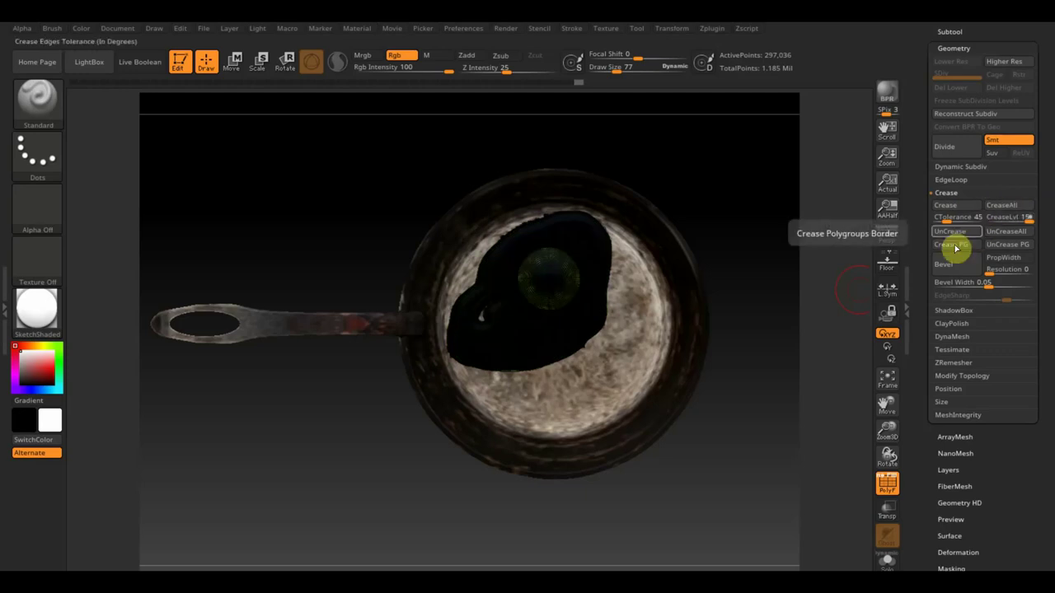
{"action": "left_click", "coordinate": [951, 32]}
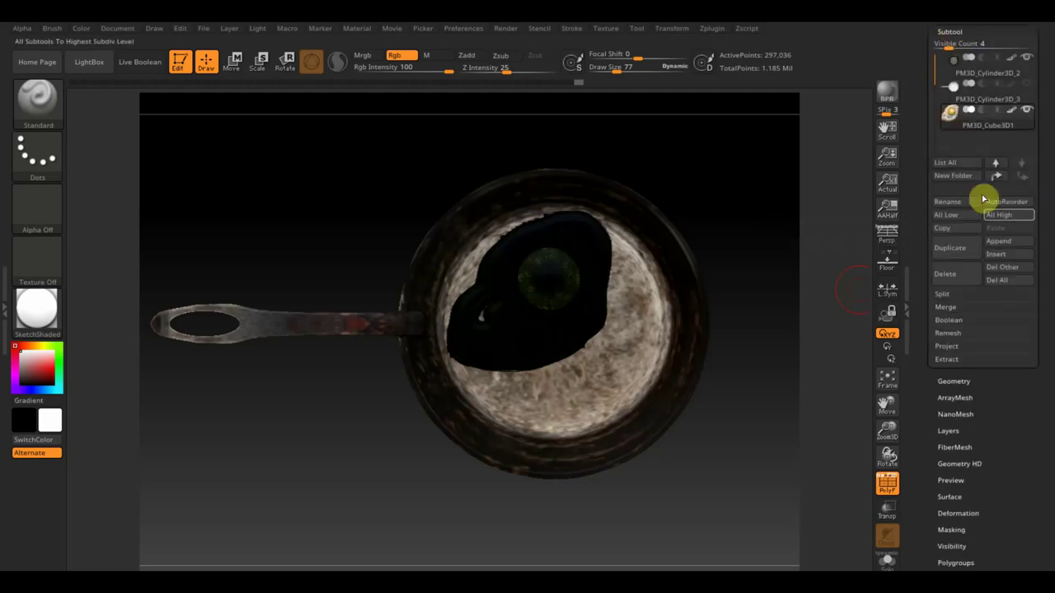
{"action": "left_click", "coordinate": [956, 380]}
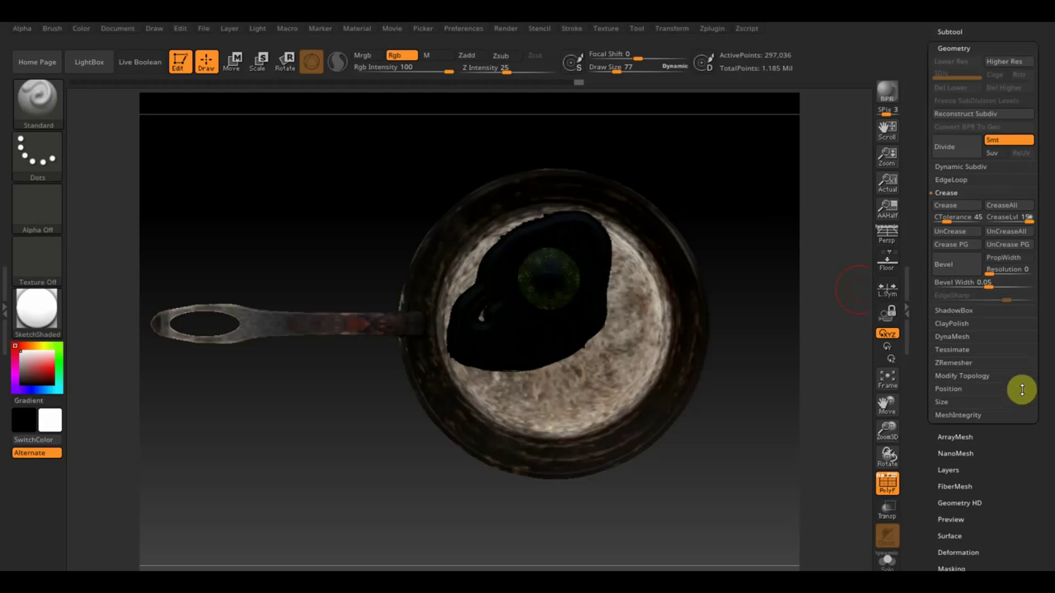
{"action": "left_click", "coordinate": [953, 363]}
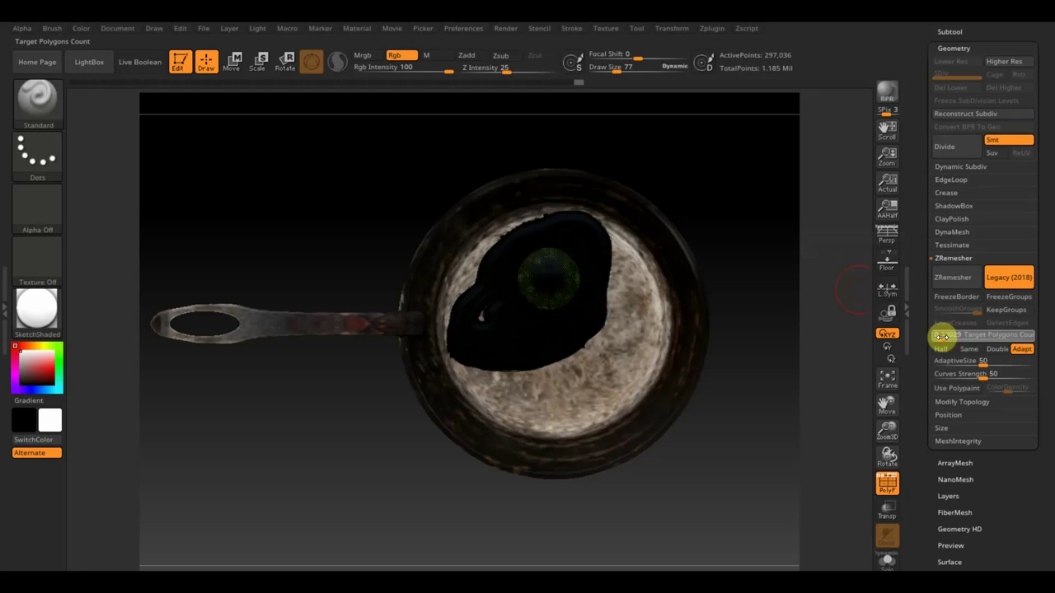
Step: Remesh the egg at a 0.1890 target to 31,191 points, viewed close up without PolyF
{"action": "left_click", "coordinate": [954, 278]}
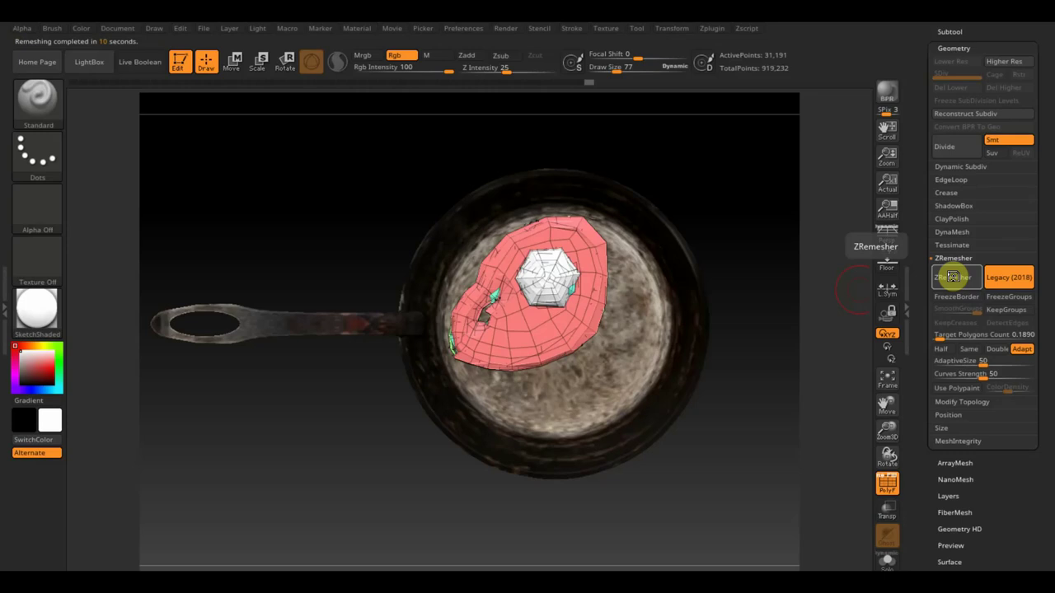
{"action": "mouse_move", "coordinate": [846, 308]}
{"action": "left_mouse_down"}
{"action": "mouse_move", "coordinate": [775, 264]}
{"action": "mouse_move", "coordinate": [775, 192]}
{"action": "mouse_move", "coordinate": [786, 227]}
{"action": "left_mouse_up"}
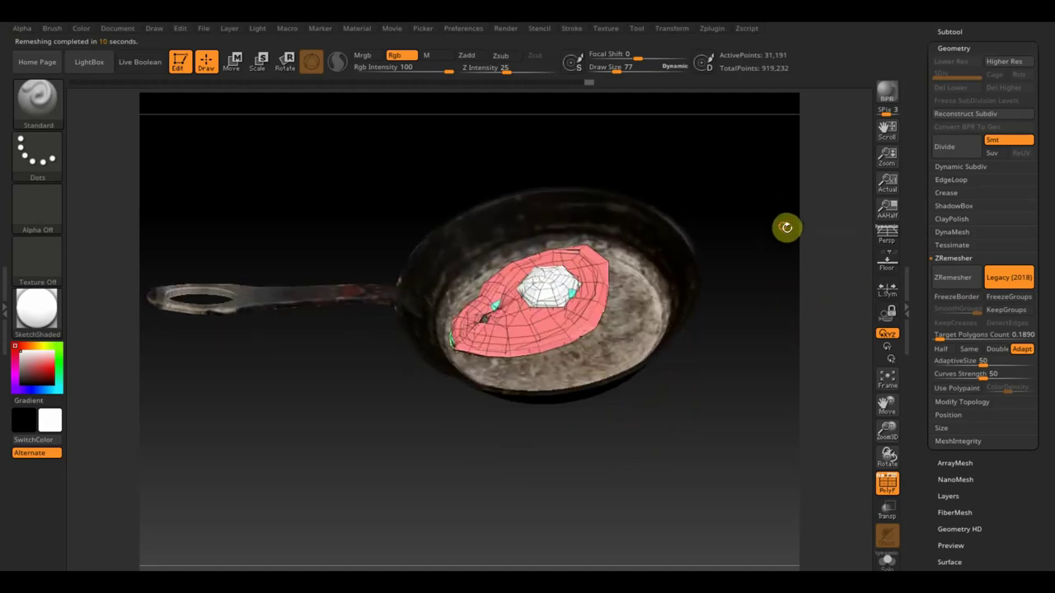
{"action": "left_click", "coordinate": [887, 485]}
{"action": "left_click_drag", "start_coordinate": [733, 411], "coordinate": [740, 468]}
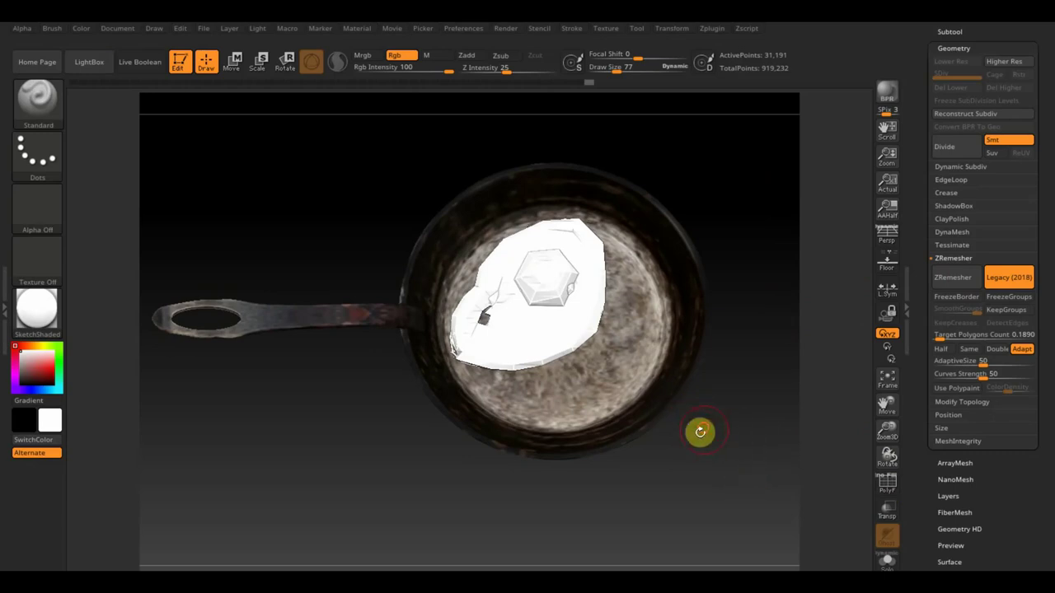
{"action": "mouse_move", "coordinate": [700, 431]}
{"action": "left_mouse_down", "text": "alt"}
{"action": "mouse_move", "coordinate": [775, 541]}
{"action": "mouse_move", "coordinate": [770, 558]}
{"action": "mouse_move", "coordinate": [753, 513]}
{"action": "mouse_move", "coordinate": [758, 335]}
{"action": "mouse_move", "coordinate": [742, 401]}
{"action": "mouse_move", "coordinate": [749, 513]}
{"action": "mouse_move", "coordinate": [797, 472]}
{"action": "left_mouse_up", "text": "alt"}
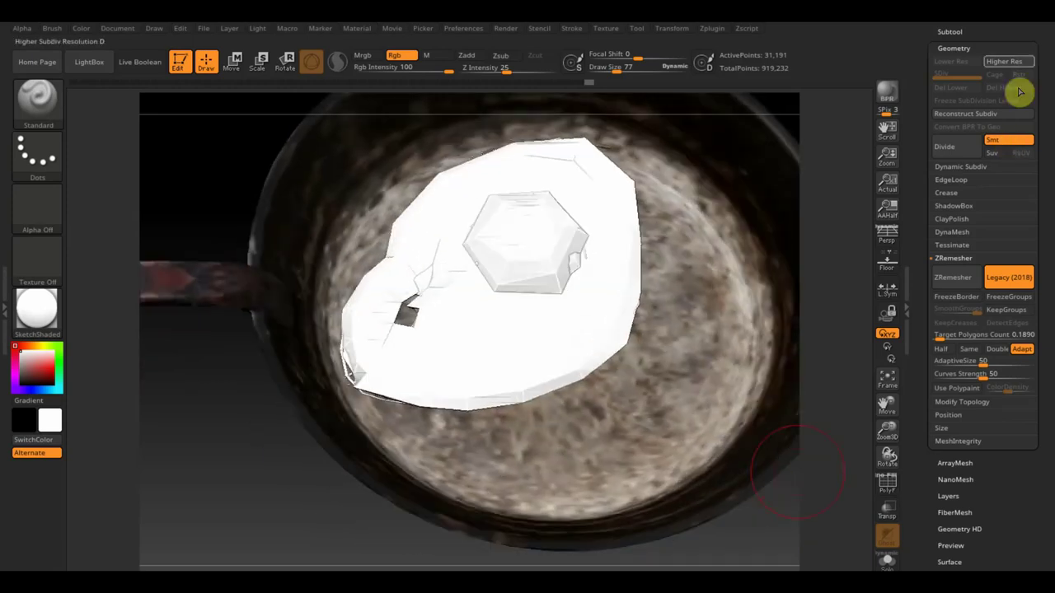
Step: Restore the egg's highest subdivision and duplicate it as PM3D_Cube3D2, reselecting PM3D_Cube3D1
{"action": "left_click", "coordinate": [952, 31]}
{"action": "mouse_move", "coordinate": [1028, 58]}
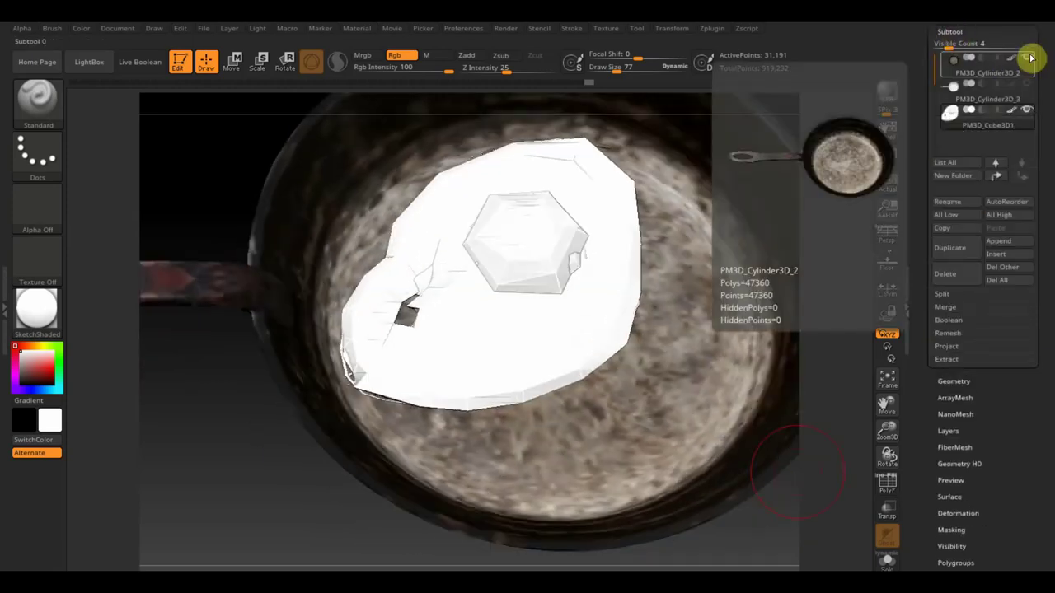
{"action": "left_click", "coordinate": [954, 95]}
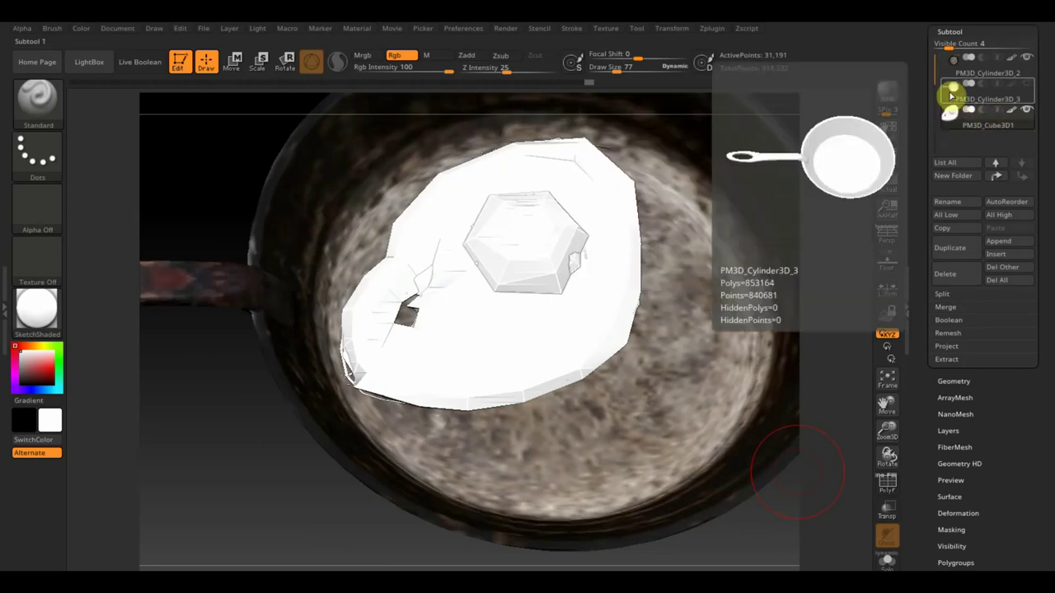
{"action": "key", "text": "d"}
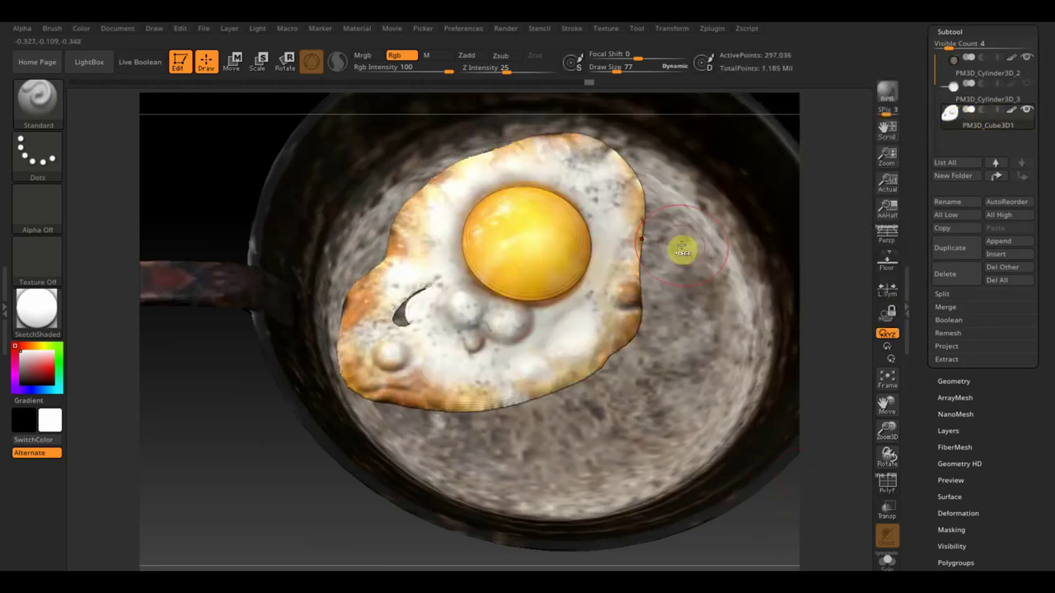
{"action": "key", "text": "ctrl"}
{"action": "left_click", "coordinate": [956, 248]}
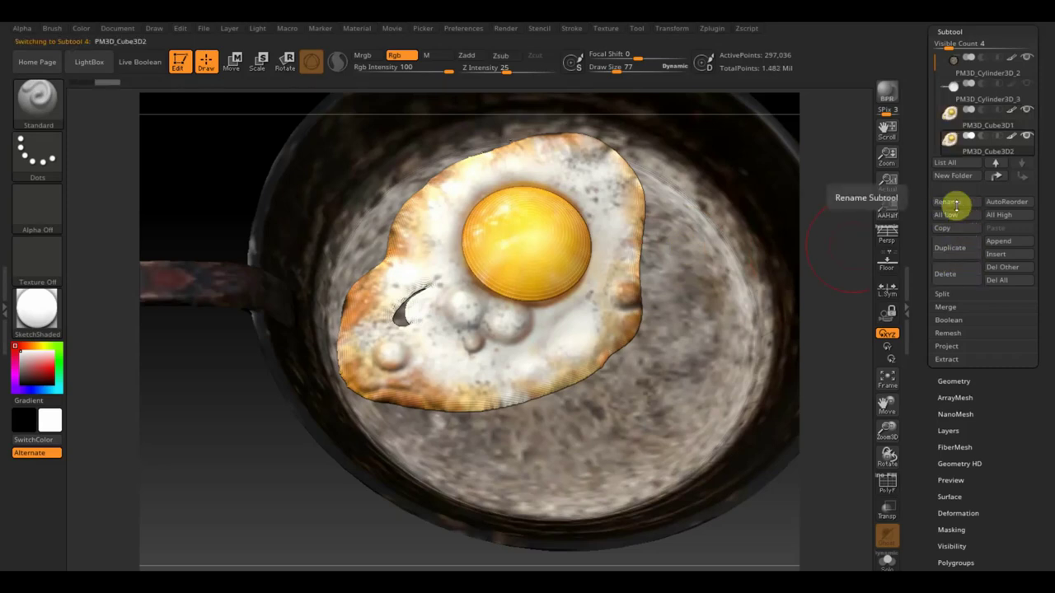
{"action": "left_click", "coordinate": [960, 123]}
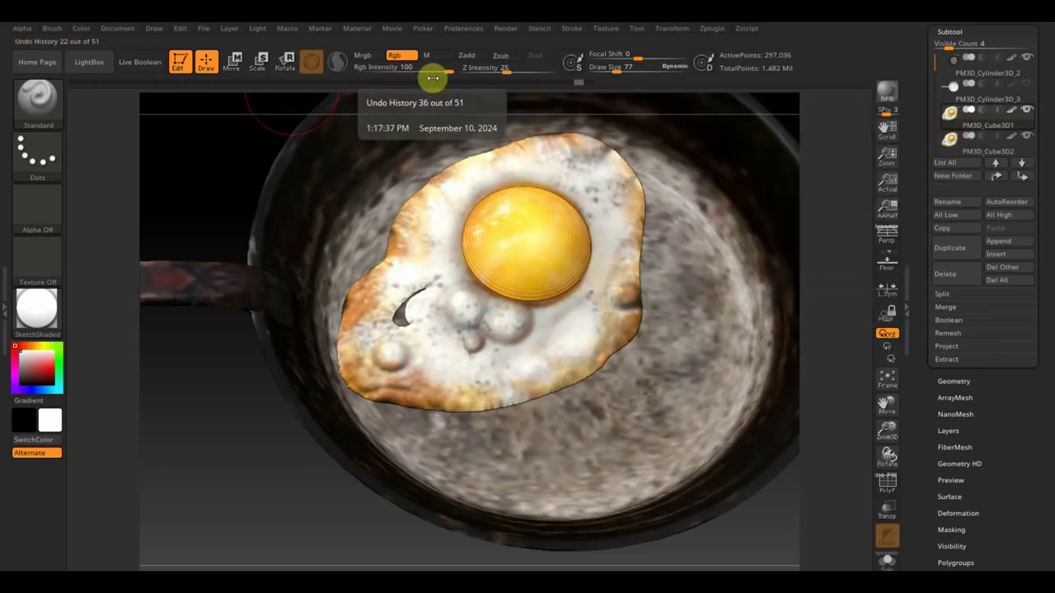
Step: Roll the egg's undo history back to step 31 and hide the duplicate egg
{"action": "left_click_drag", "start_coordinate": [432, 77], "coordinate": [435, 81]}
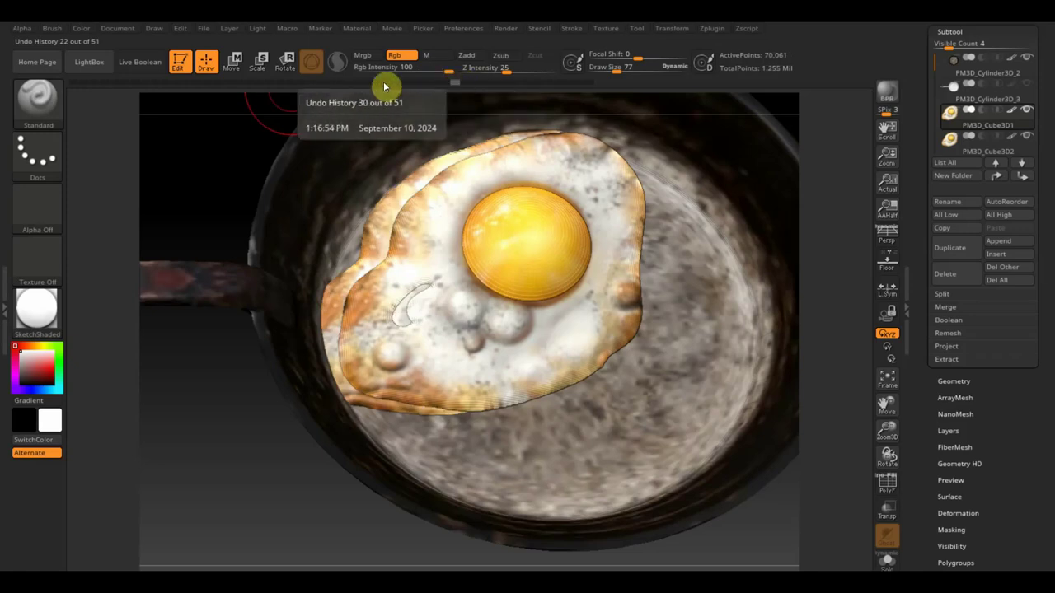
{"action": "left_click_drag", "start_coordinate": [383, 86], "coordinate": [330, 85]}
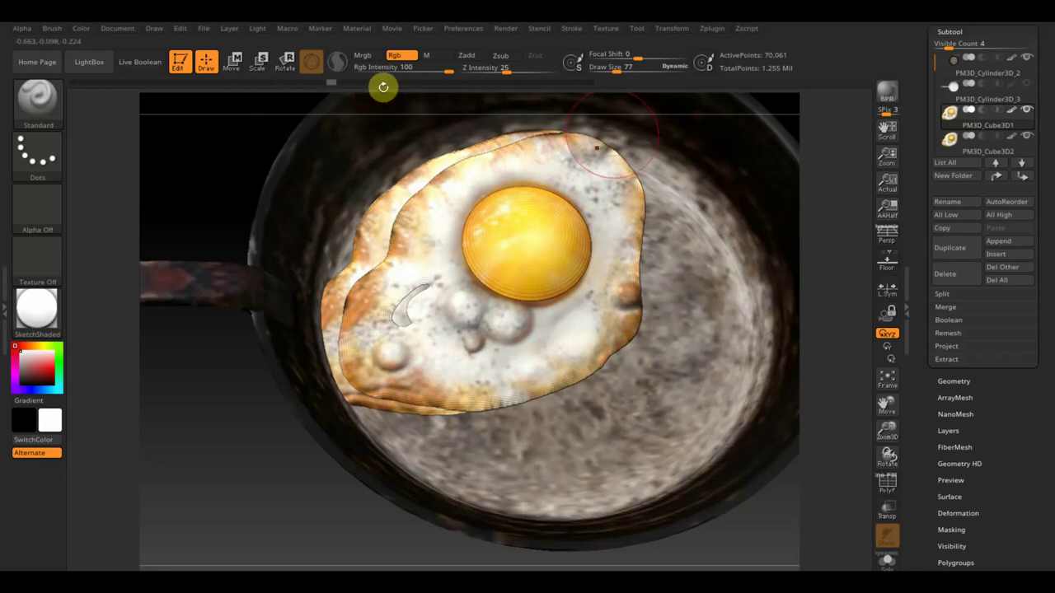
{"action": "left_click", "coordinate": [1026, 135]}
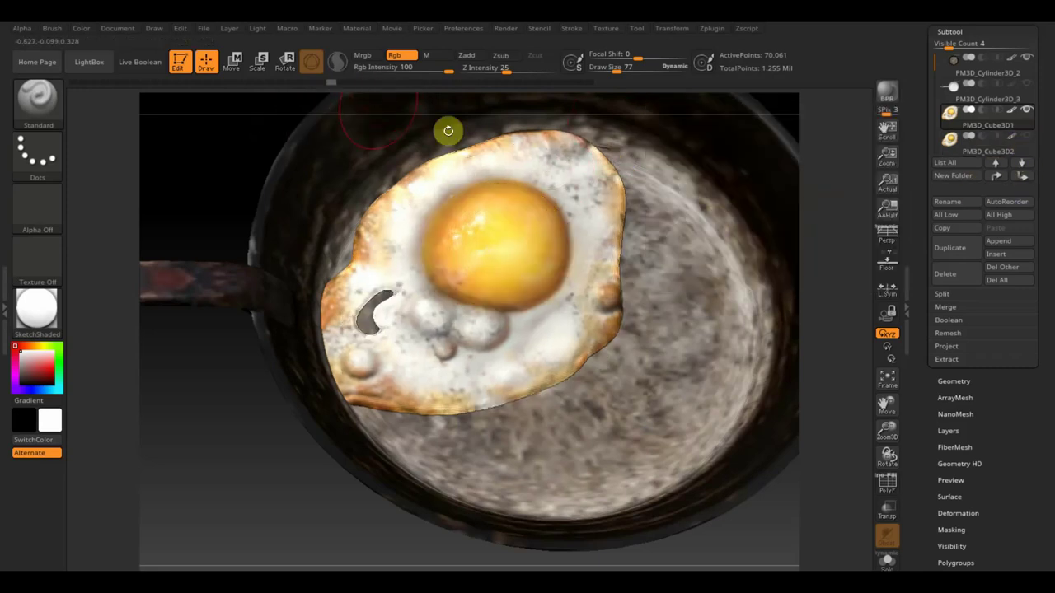
{"action": "left_click", "coordinate": [379, 86]}
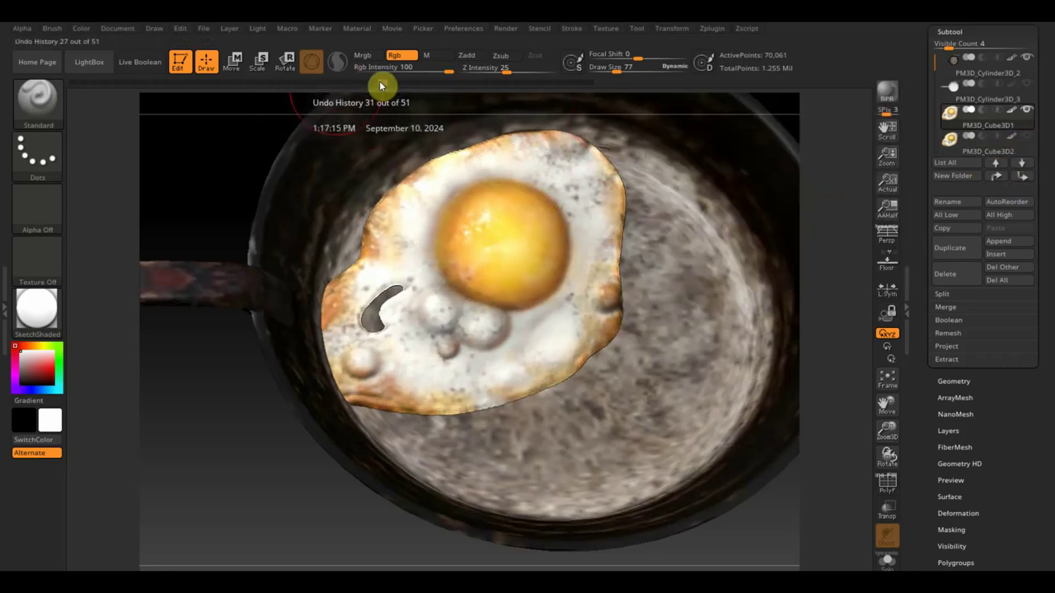
{"action": "mouse_move", "coordinate": [240, 475]}
{"action": "left_mouse_down"}
{"action": "mouse_move", "coordinate": [235, 406]}
{"action": "mouse_move", "coordinate": [246, 414]}
{"action": "left_mouse_up"}
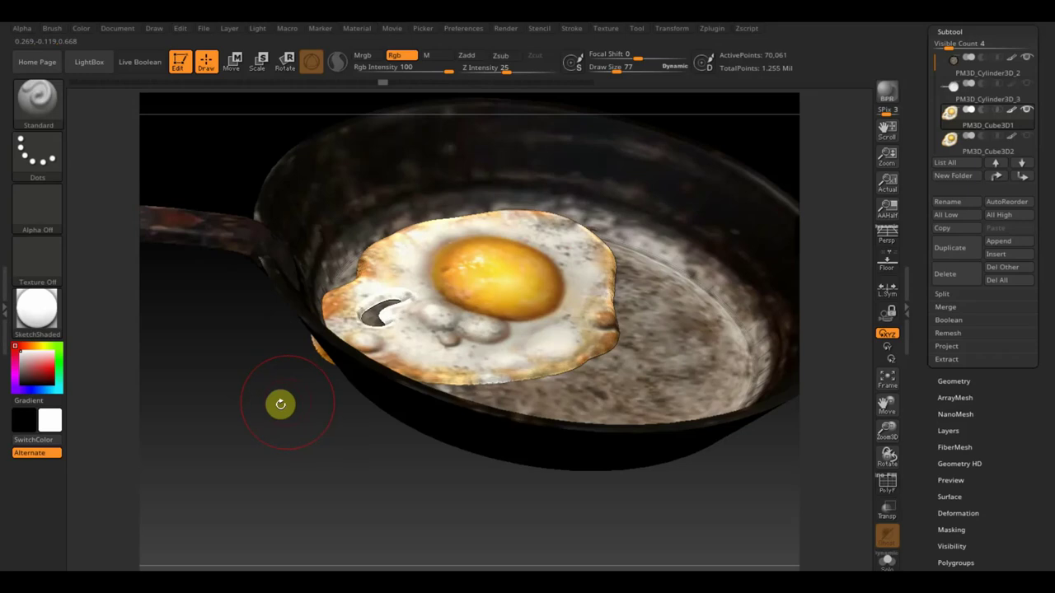
{"action": "left_click_drag", "start_coordinate": [280, 403], "coordinate": [288, 461]}
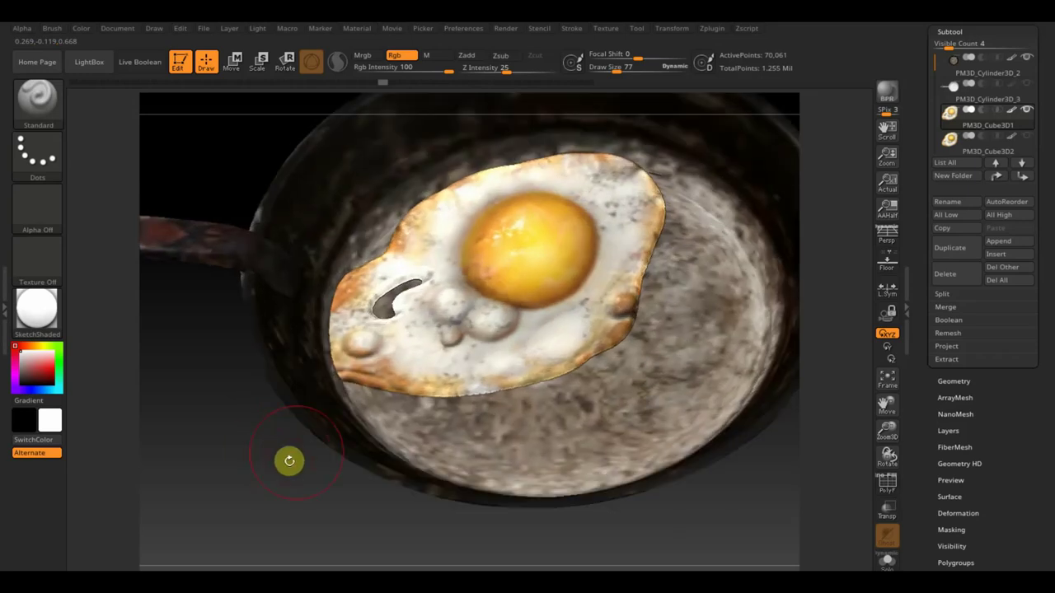
{"action": "mouse_move", "coordinate": [268, 475]}
{"action": "left_mouse_down"}
{"action": "mouse_move", "coordinate": [275, 494]}
{"action": "mouse_move", "coordinate": [273, 466]}
{"action": "mouse_move", "coordinate": [263, 473]}
{"action": "mouse_move", "coordinate": [296, 436]}
{"action": "mouse_move", "coordinate": [291, 351]}
{"action": "mouse_move", "coordinate": [269, 393]}
{"action": "mouse_move", "coordinate": [337, 332]}
{"action": "left_mouse_up"}
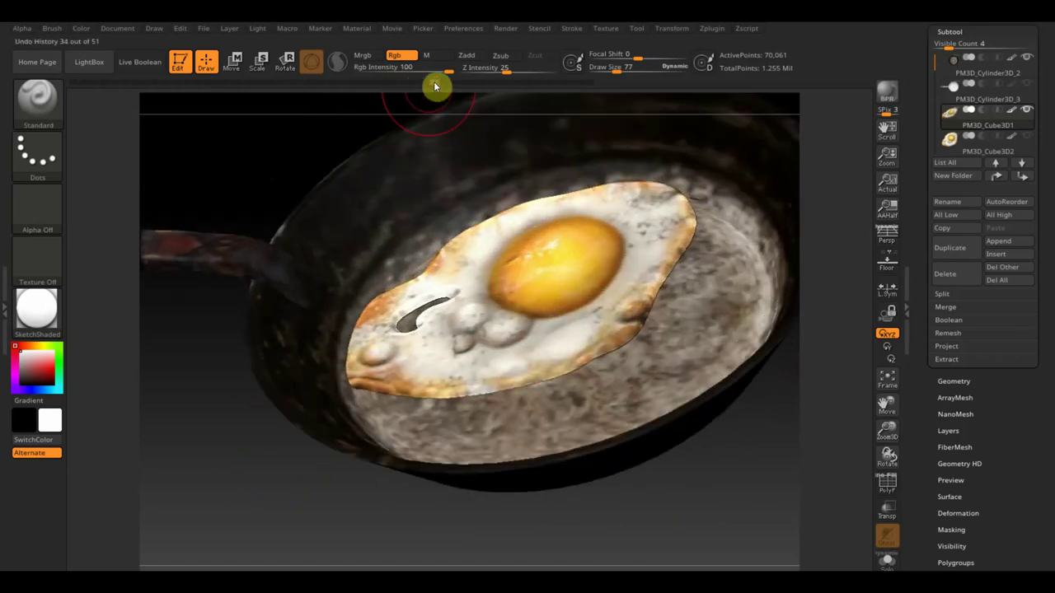
Step: Advance the undo history to step 41, where the egg has its detailed yolk
{"action": "left_click", "coordinate": [467, 81]}
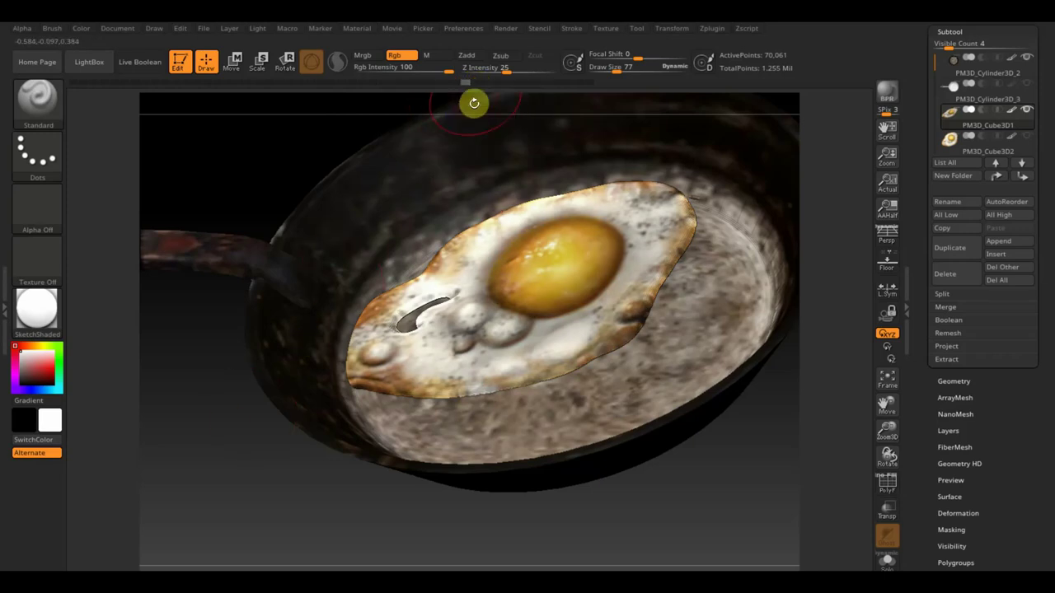
{"action": "left_click", "coordinate": [483, 83]}
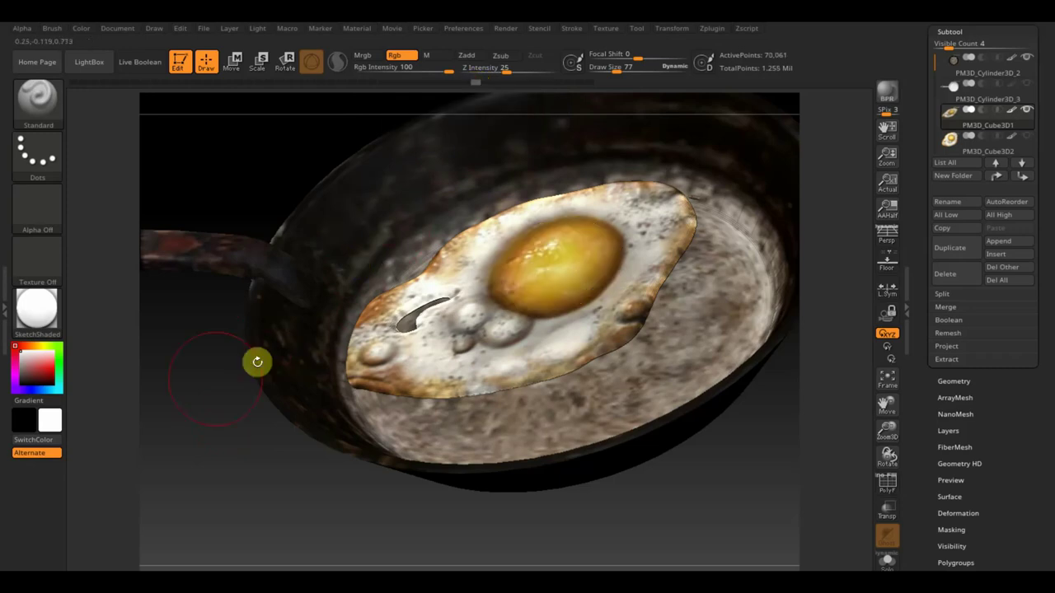
{"action": "left_click_drag", "start_coordinate": [212, 379], "coordinate": [217, 406]}
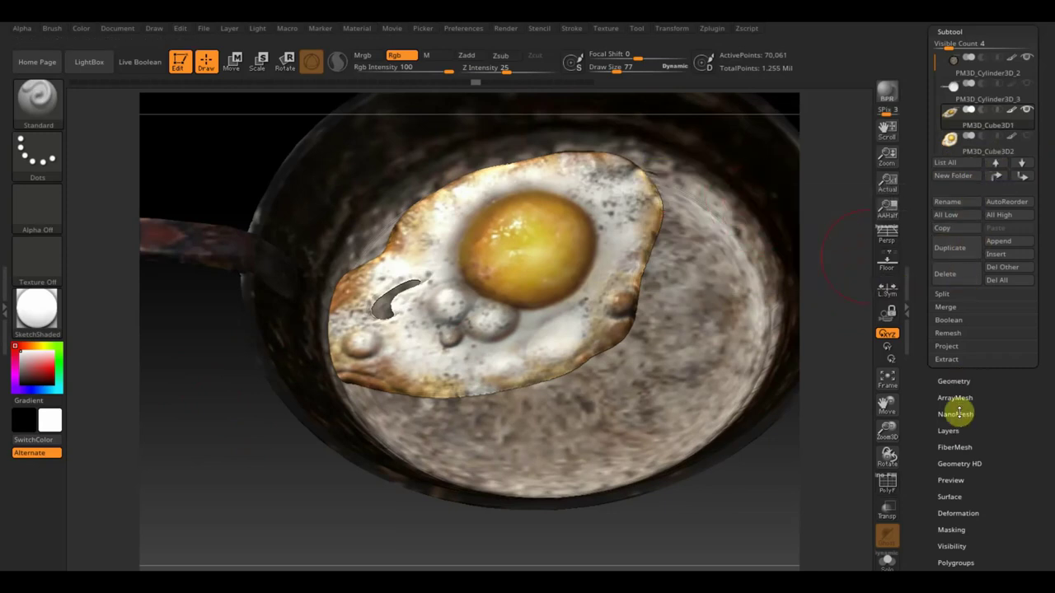
Step: Make another copy of the egg subtool and select the PM3D_Cube3D1 egg
{"action": "left_click", "coordinate": [954, 380]}
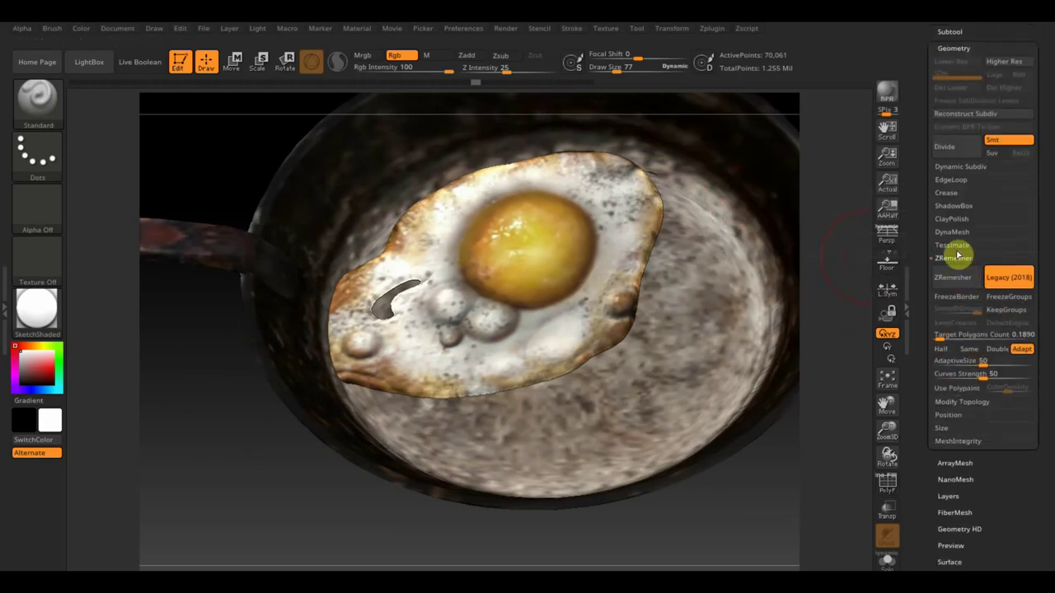
{"action": "left_click", "coordinate": [953, 233]}
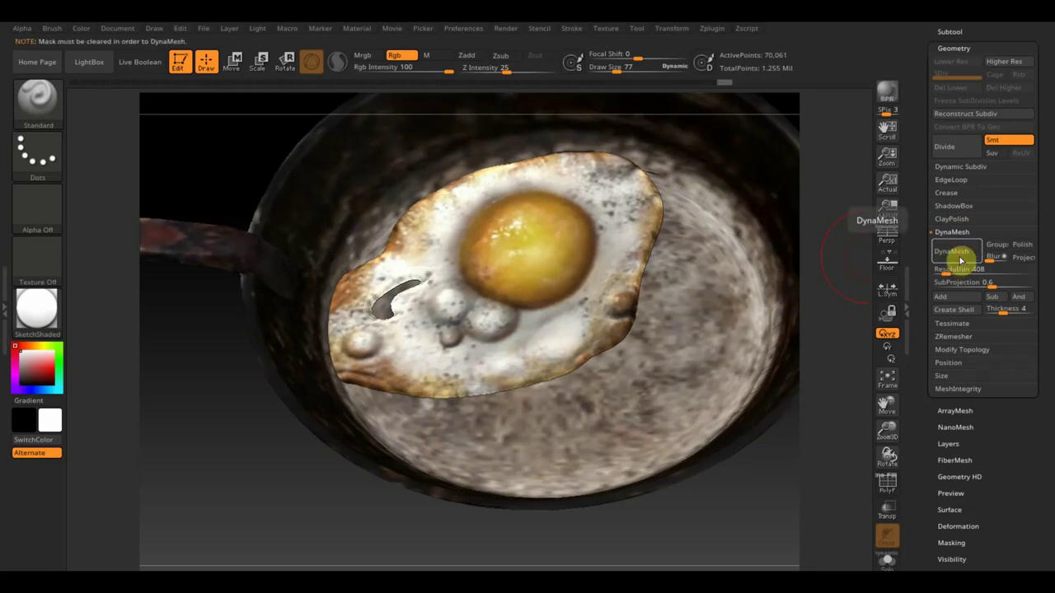
{"action": "left_click", "coordinate": [951, 31]}
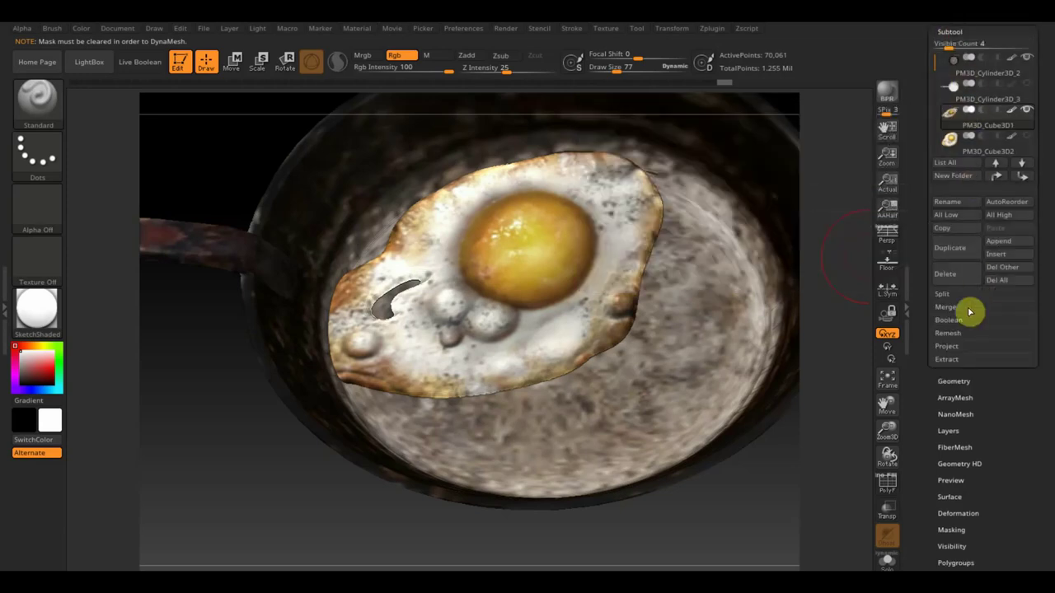
{"action": "left_click", "coordinate": [954, 248]}
{"action": "mouse_move", "coordinate": [952, 113]}
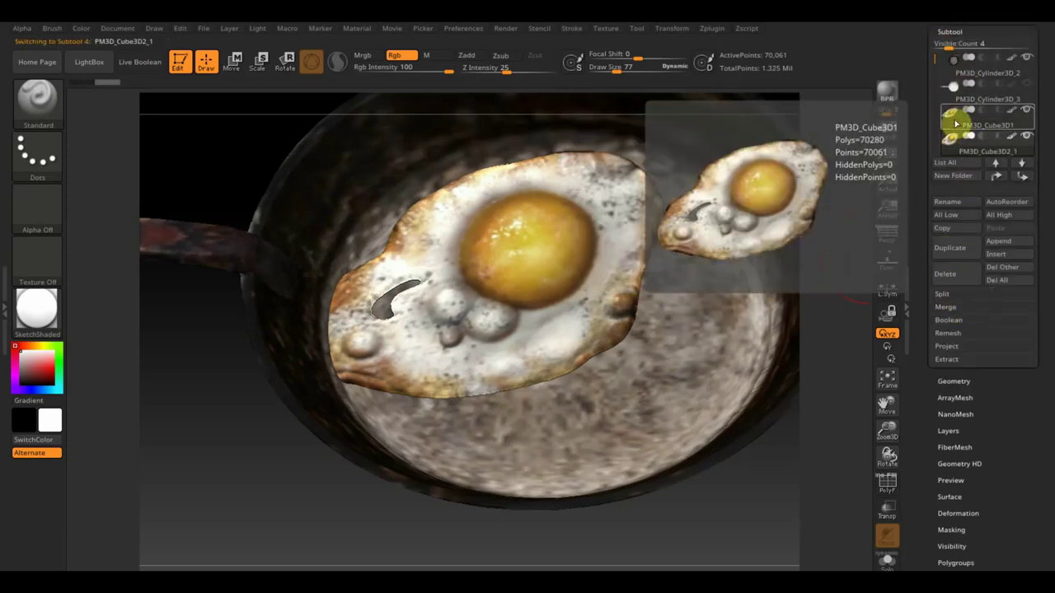
{"action": "left_click", "coordinate": [954, 124]}
{"action": "left_click", "coordinate": [953, 380]}
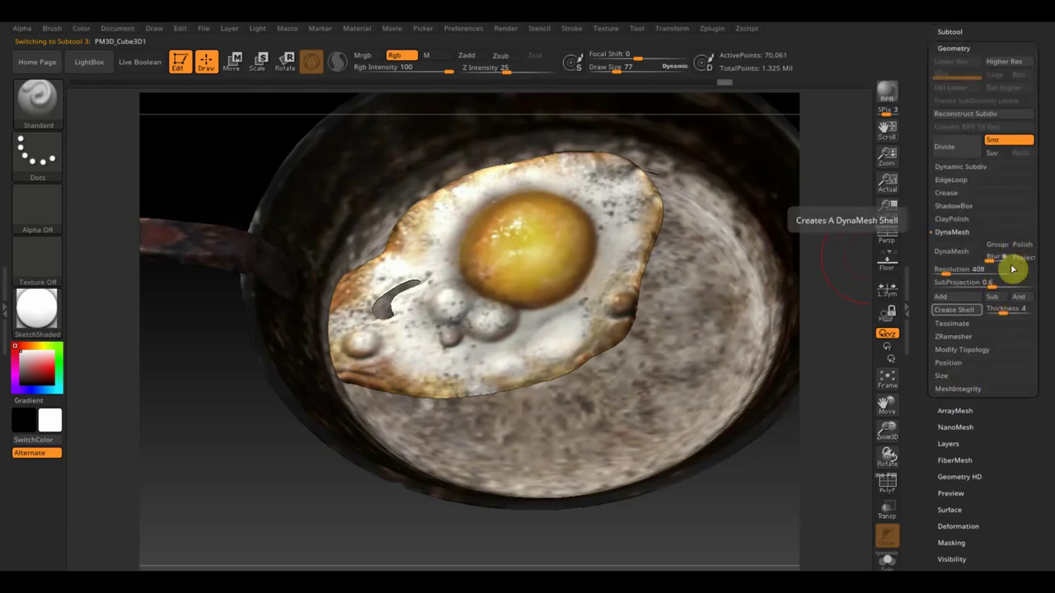
Step: Remesh the egg with FreezeGroups on, producing a 376-point low-poly mesh
{"action": "left_click", "coordinate": [963, 337]}
{"action": "left_click", "coordinate": [1007, 333]}
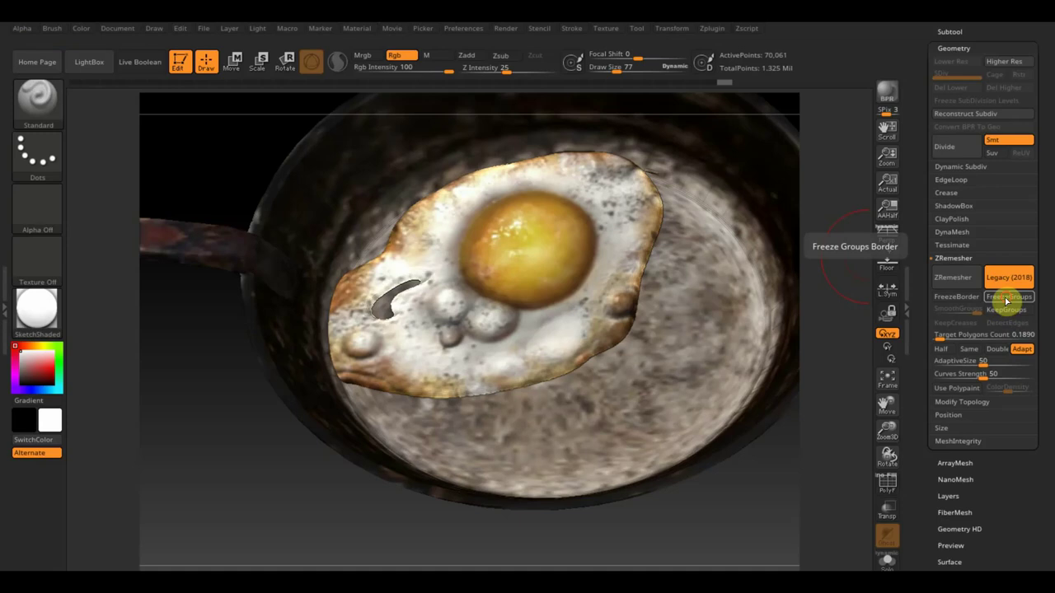
{"action": "left_click", "coordinate": [1005, 300]}
{"action": "left_click", "coordinate": [960, 283]}
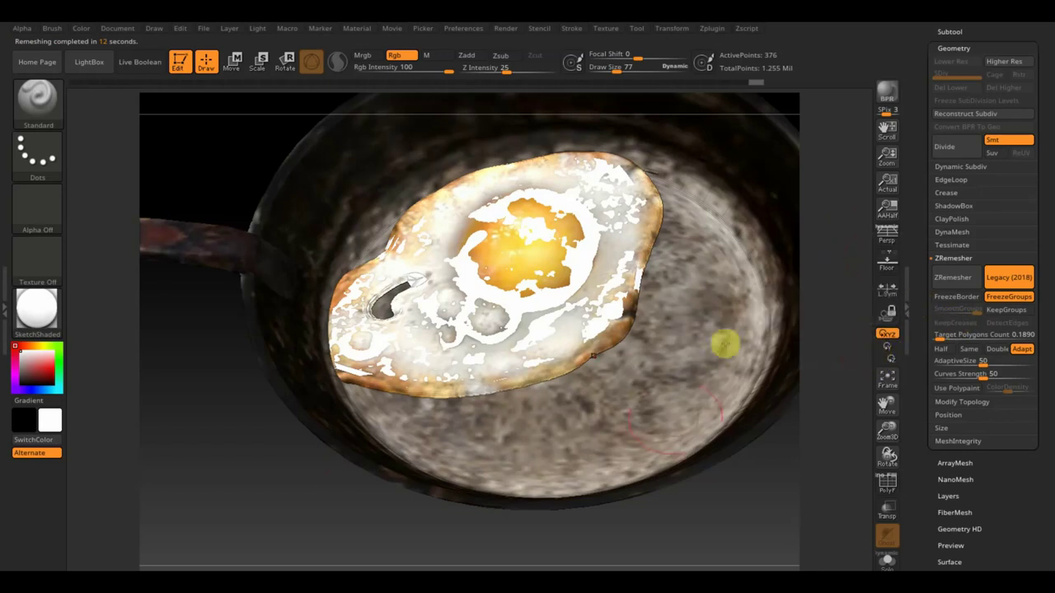
Step: ProjectAll detail and paint from the visible meshes onto the egg subtool, then select PM3D_Cube3D2
{"action": "mouse_move", "coordinate": [349, 497]}
{"action": "left_mouse_down"}
{"action": "mouse_move", "coordinate": [271, 483]}
{"action": "mouse_move", "coordinate": [266, 501]}
{"action": "mouse_move", "coordinate": [483, 394]}
{"action": "left_mouse_up"}
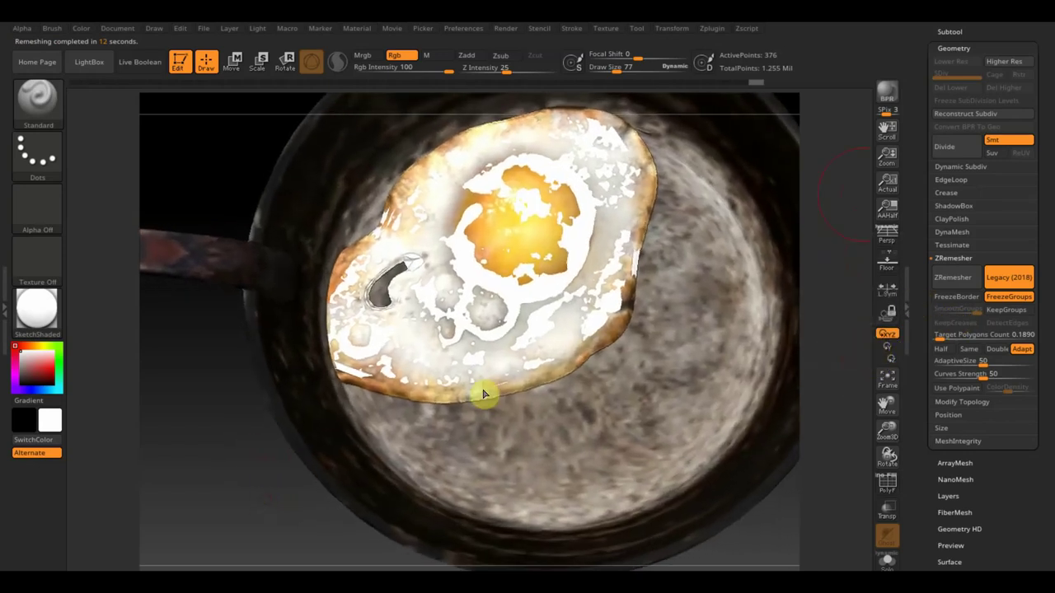
{"action": "left_click", "coordinate": [949, 33]}
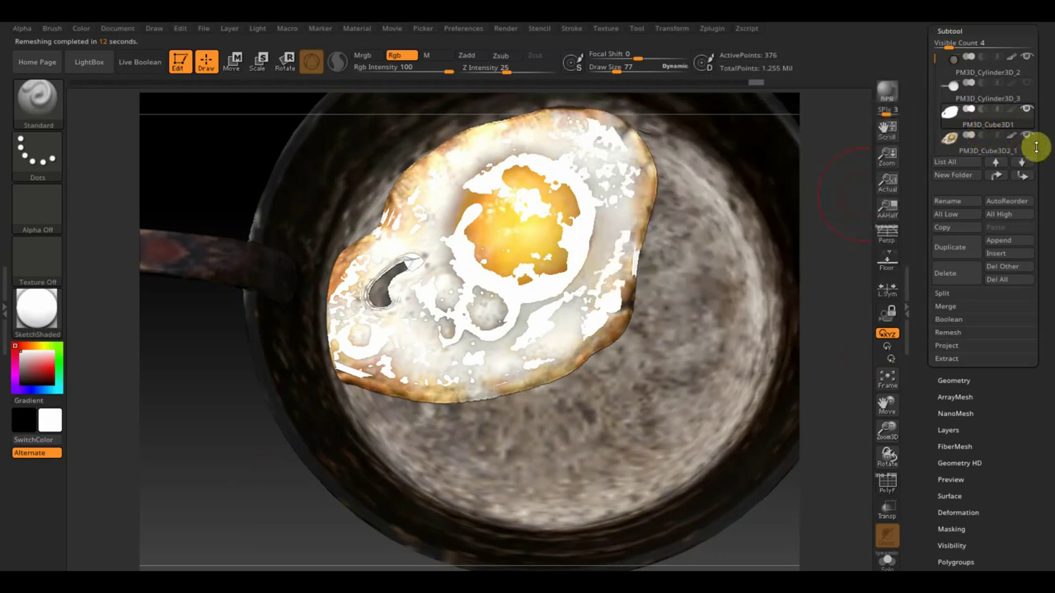
{"action": "left_click", "coordinate": [583, 324], "text": "alt"}
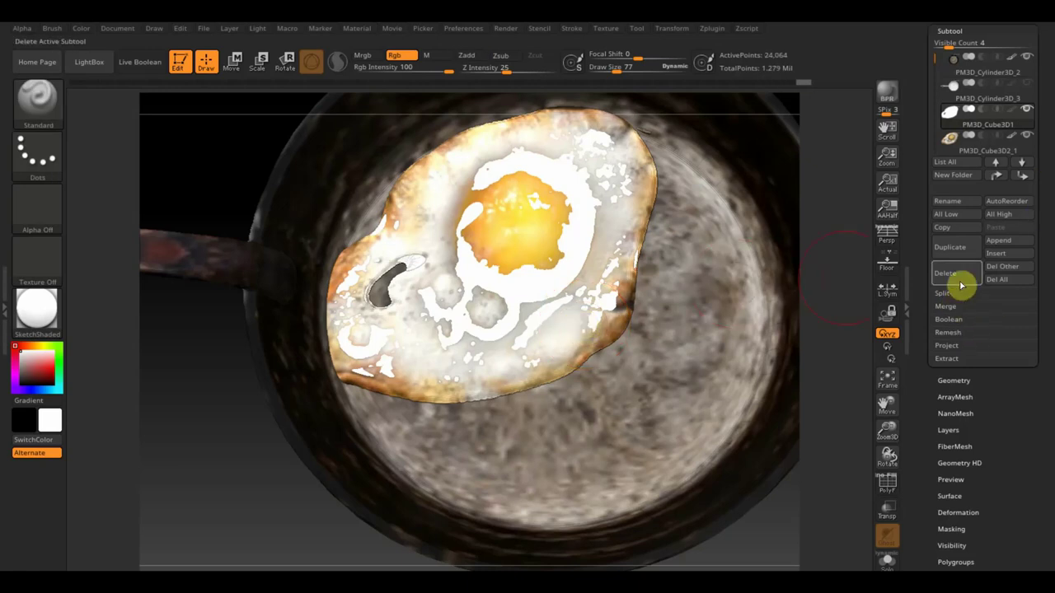
{"action": "left_click", "coordinate": [956, 346]}
{"action": "left_click", "coordinate": [951, 377]}
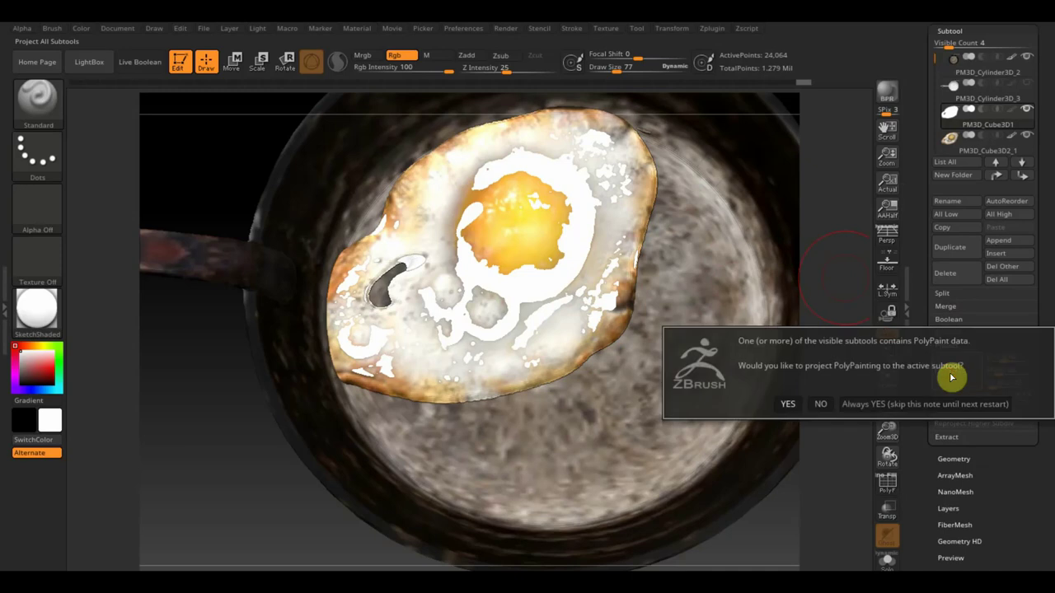
{"action": "left_click", "coordinate": [786, 403]}
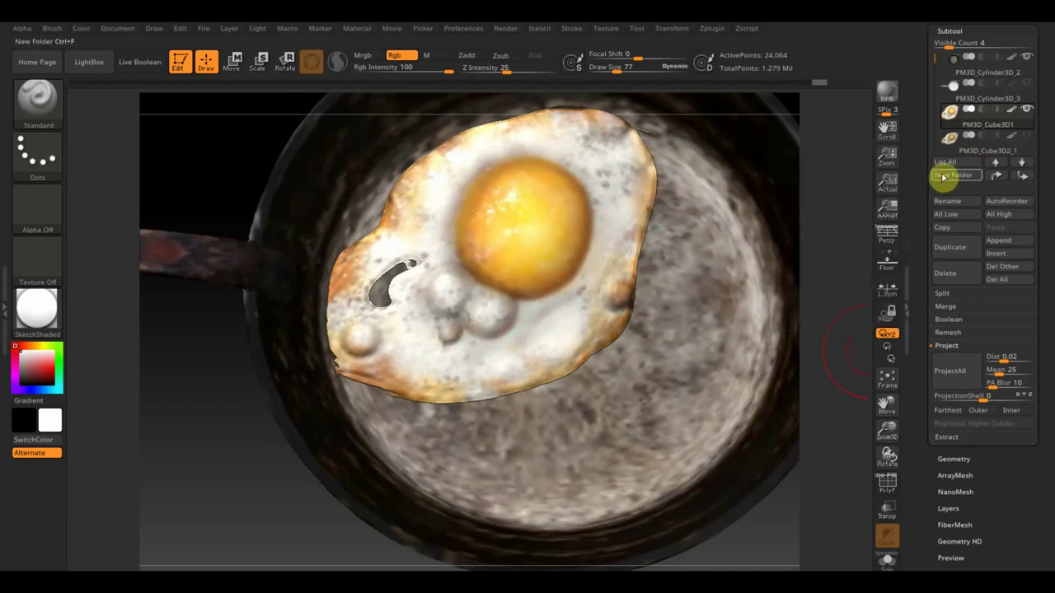
{"action": "left_click", "coordinate": [1023, 164]}
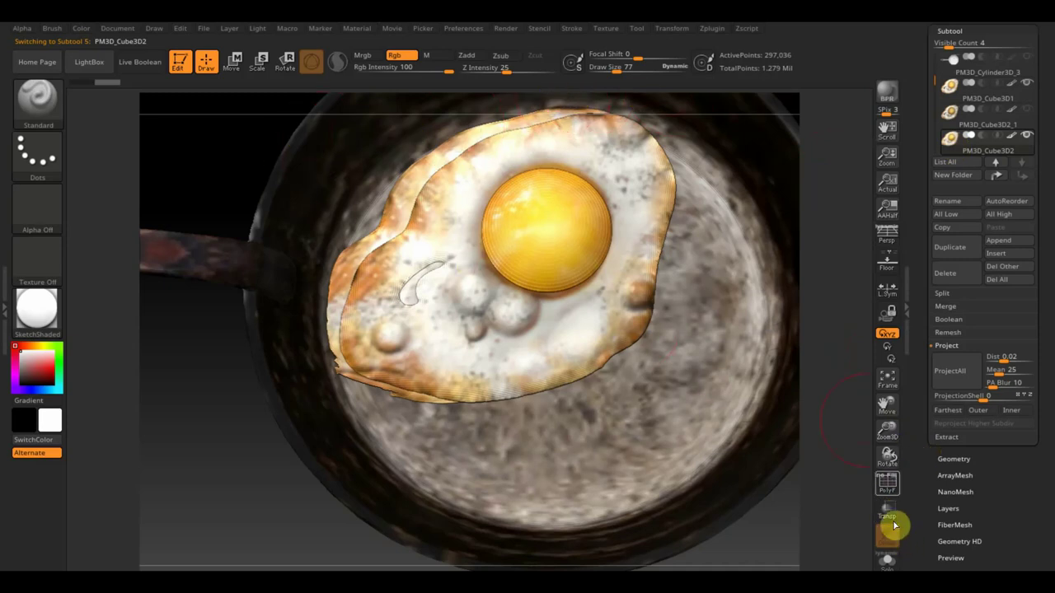
Step: Turn on the PolyF polygon wireframe and open the Polygroups sub-palette
{"action": "left_click", "coordinate": [889, 490]}
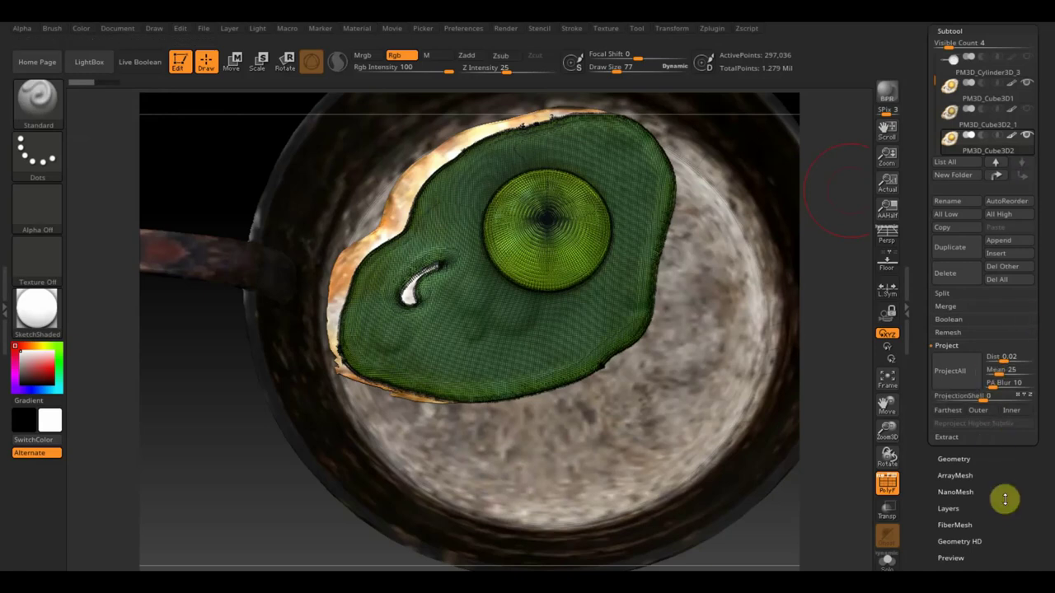
{"action": "scroll", "coordinate": [1005, 472], "scroll_direction": "down", "scroll_amount": 2}
{"action": "scroll", "coordinate": [1007, 433], "scroll_direction": "down", "scroll_amount": 2}
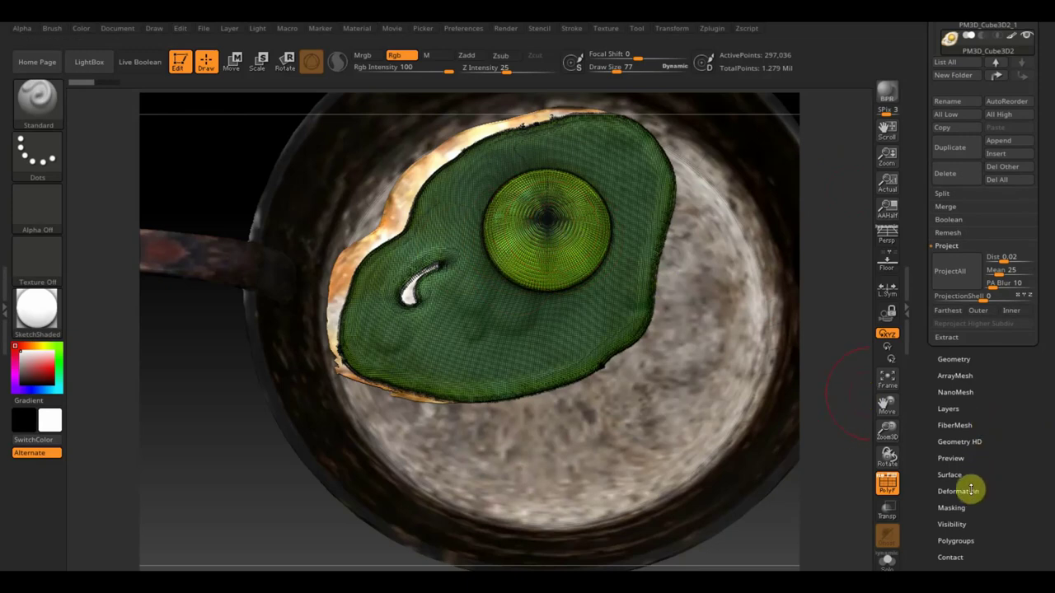
{"action": "scroll", "coordinate": [989, 478], "scroll_direction": "down", "scroll_amount": 2}
{"action": "scroll", "coordinate": [1012, 428], "scroll_direction": "down", "scroll_amount": 2}
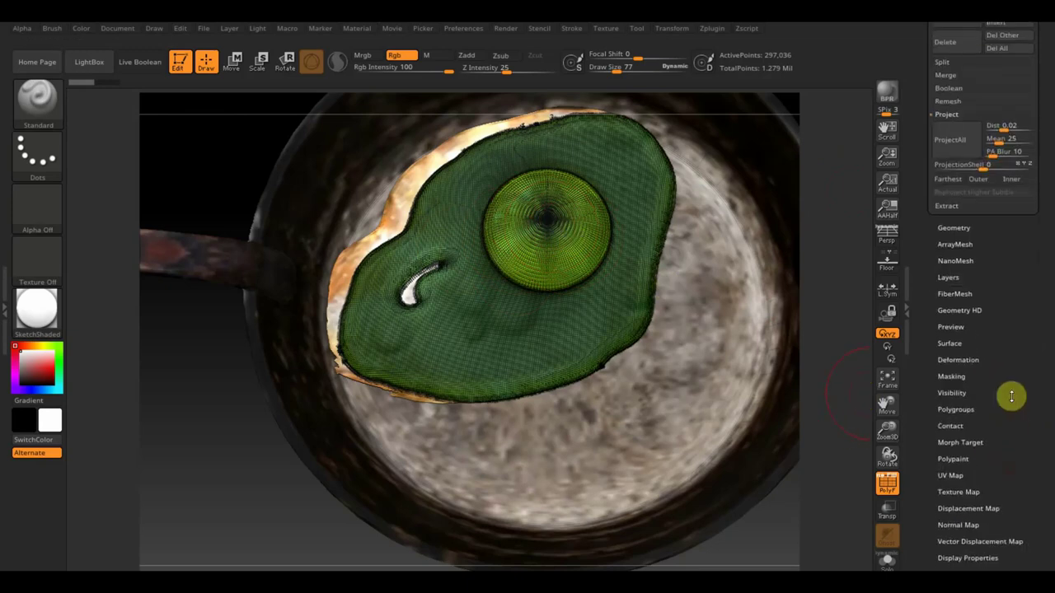
{"action": "left_click", "coordinate": [966, 410]}
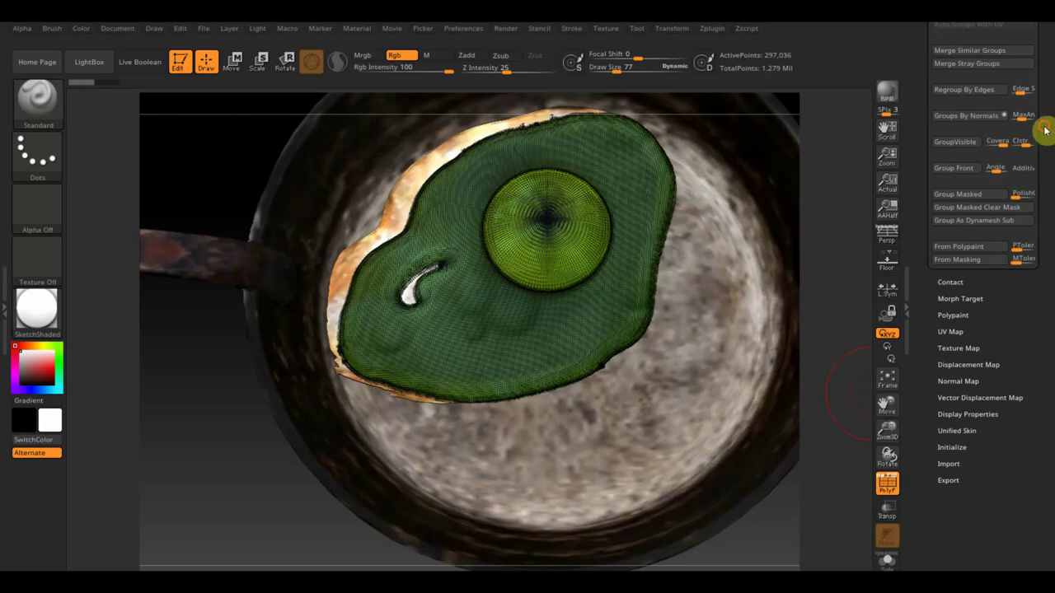
Step: Pick the yolk sphere in the viewport to make it the active subtool
{"action": "scroll", "coordinate": [1043, 149], "scroll_direction": "up", "scroll_amount": 2}
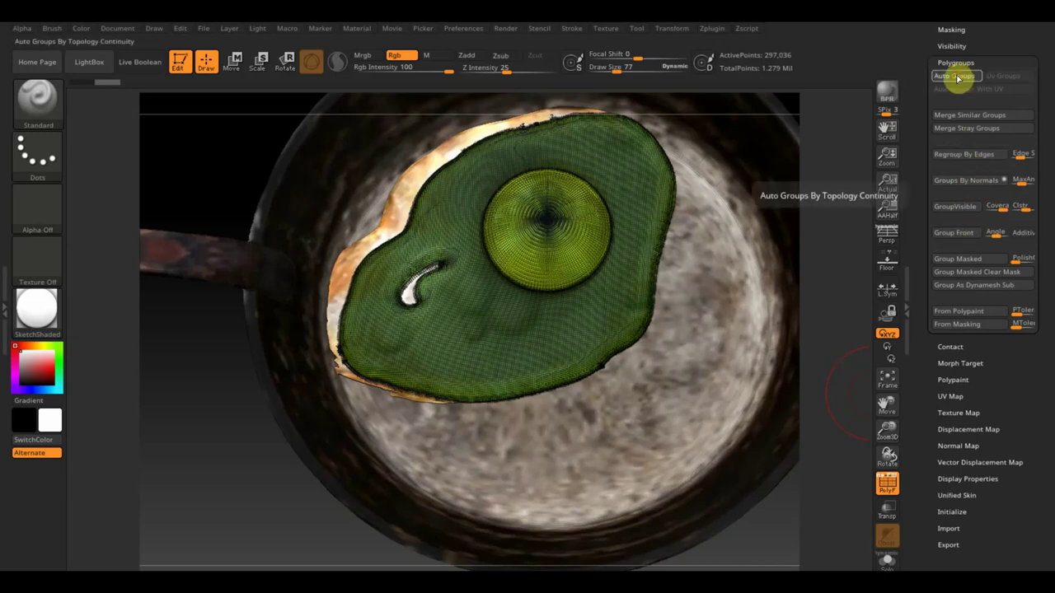
{"action": "key", "text": "ctrl+shift"}
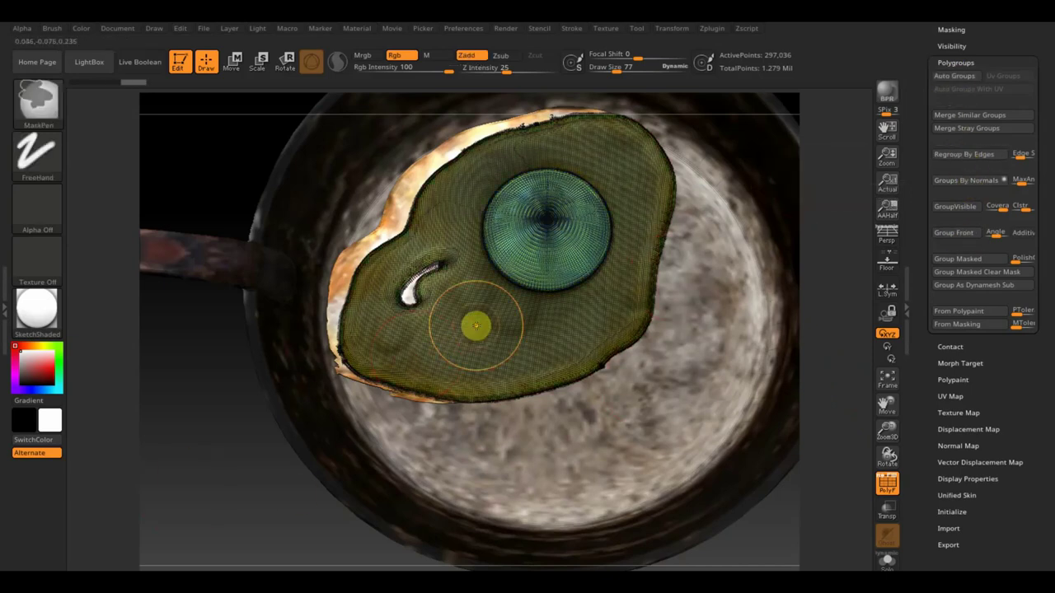
{"action": "left_click", "coordinate": [537, 247], "text": "alt"}
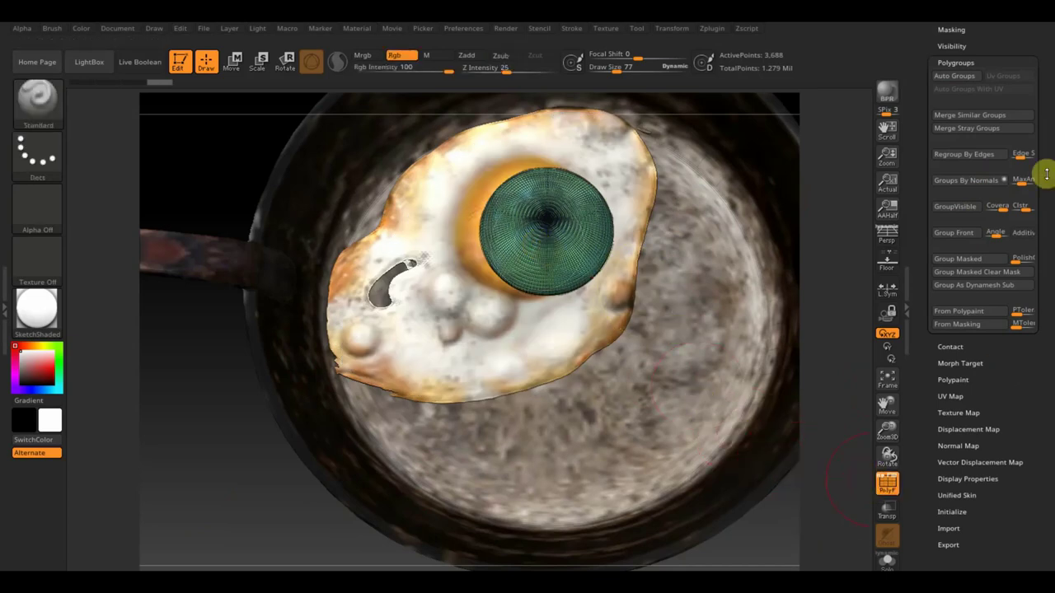
Step: Delete the hidden geometry with Modify Topology > Del Hidden
{"action": "left_click_drag", "start_coordinate": [1046, 174], "coordinate": [1036, 35]}
{"action": "left_click", "coordinate": [960, 259]}
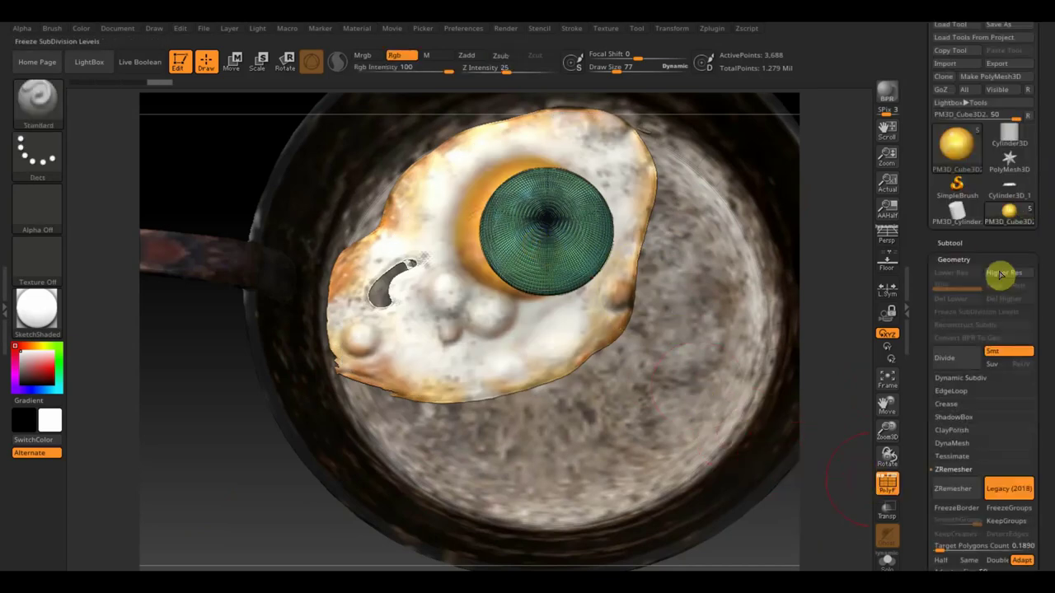
{"action": "left_click_drag", "start_coordinate": [1036, 337], "coordinate": [1045, 268]}
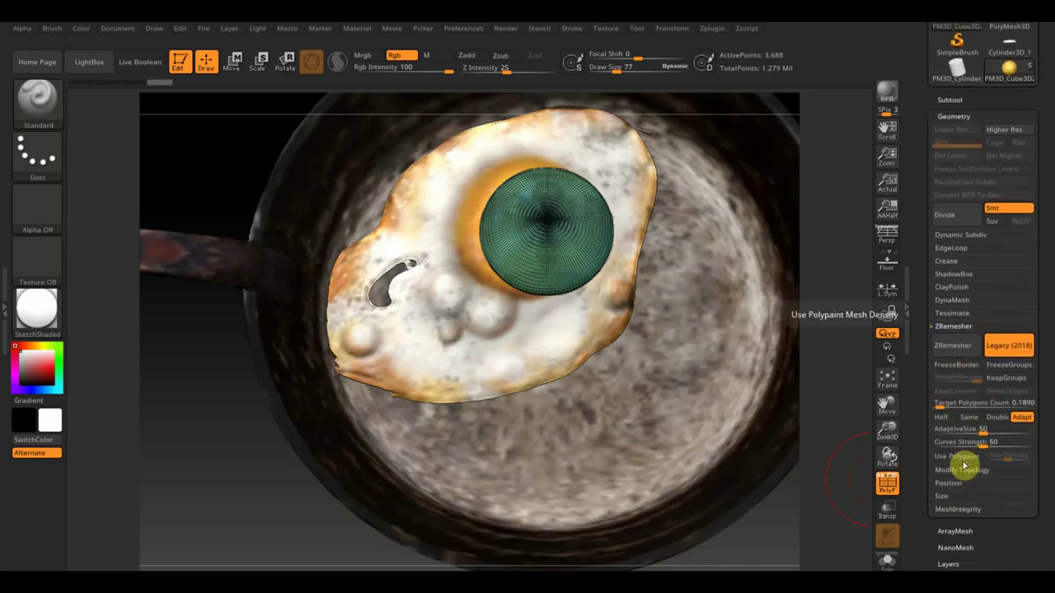
{"action": "left_click", "coordinate": [963, 471]}
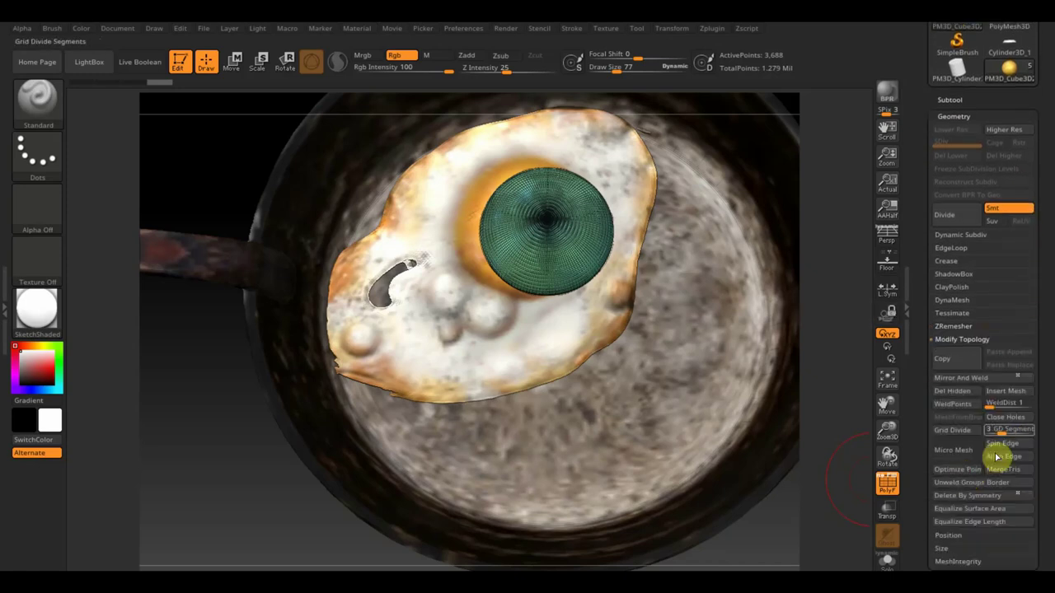
{"action": "left_click", "coordinate": [956, 394]}
Step: Nudge the yolk sphere slightly to the left with the Transpose move gizmo
{"action": "mouse_move", "coordinate": [203, 464]}
{"action": "left_mouse_down"}
{"action": "mouse_move", "coordinate": [199, 390]}
{"action": "mouse_move", "coordinate": [377, 454]}
{"action": "mouse_move", "coordinate": [470, 525]}
{"action": "mouse_move", "coordinate": [302, 490]}
{"action": "left_mouse_up"}
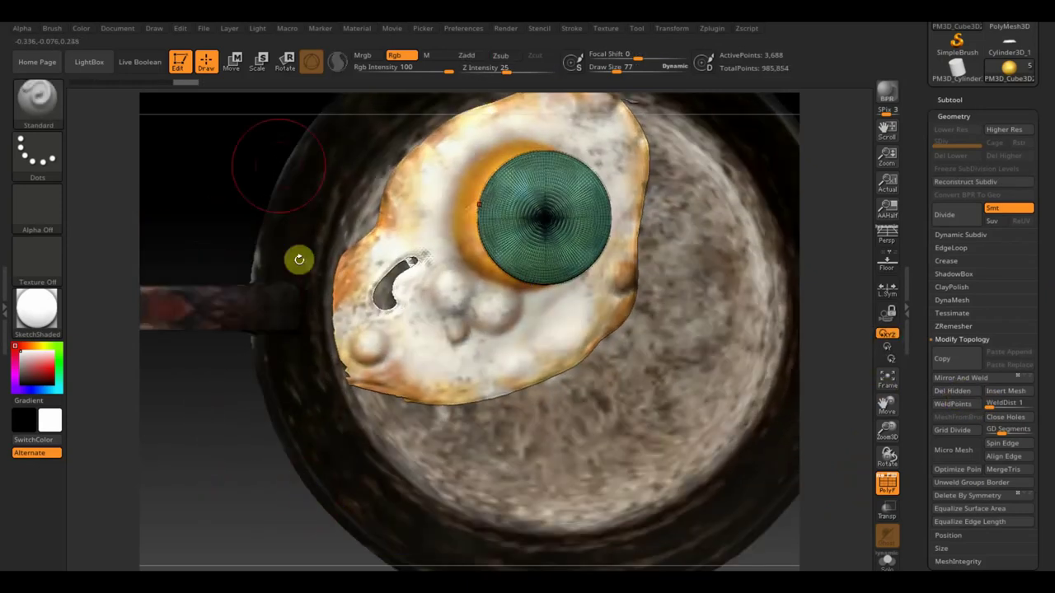
{"action": "left_click", "coordinate": [233, 61]}
{"action": "left_click", "coordinate": [888, 490]}
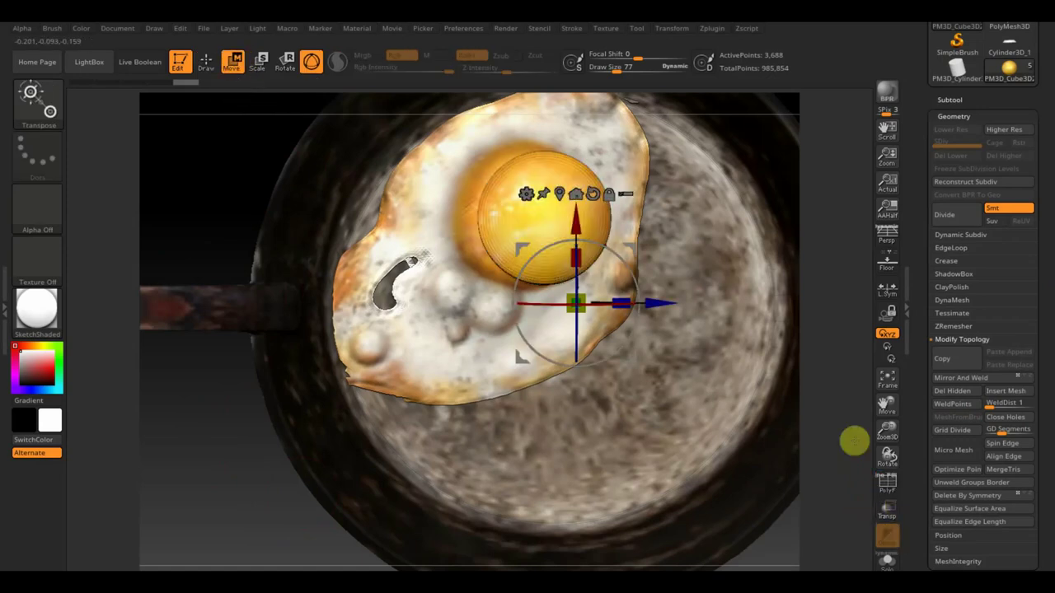
{"action": "left_click_drag", "start_coordinate": [665, 304], "coordinate": [639, 304]}
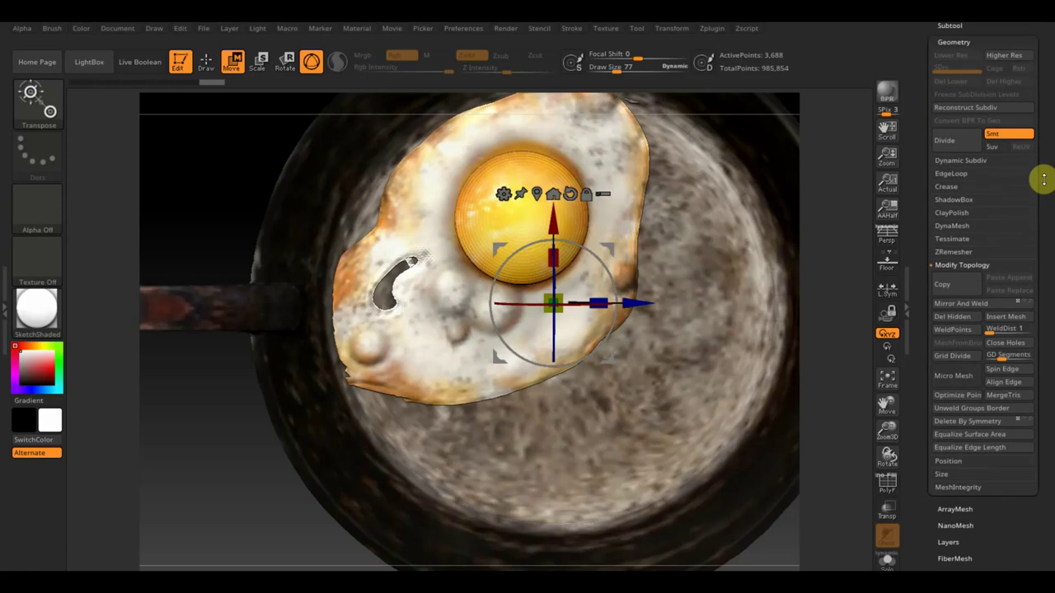
{"action": "left_click_drag", "start_coordinate": [1042, 240], "coordinate": [1043, 212]}
{"action": "left_click", "coordinate": [952, 98]}
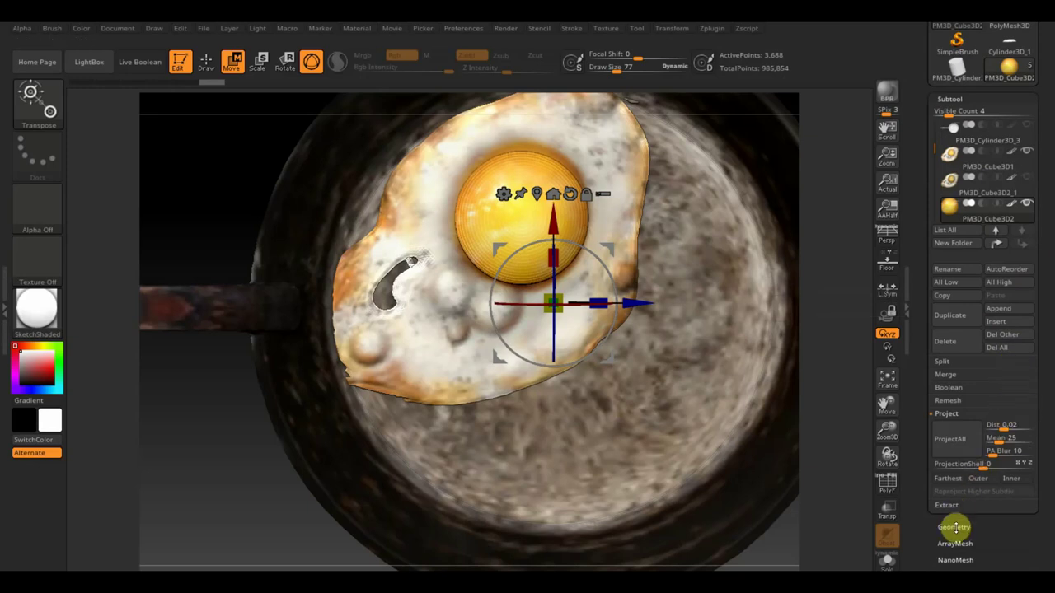
Step: Hide the frying pan, make the yolk sphere active and turn it toward the viewer
{"action": "left_click", "coordinate": [1022, 157]}
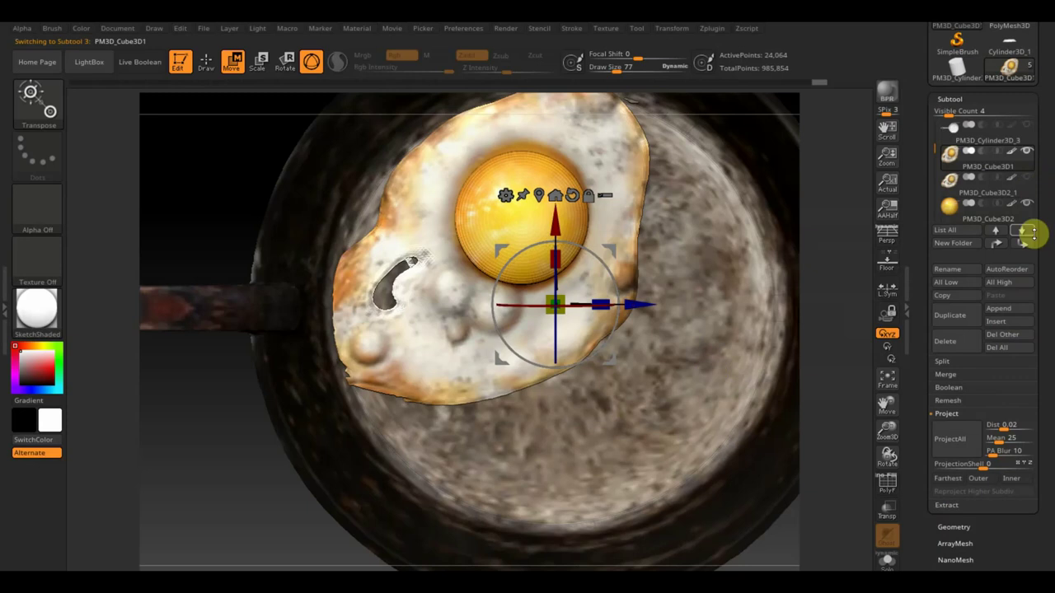
{"action": "left_click", "coordinate": [1027, 150]}
{"action": "mouse_move", "coordinate": [989, 210]}
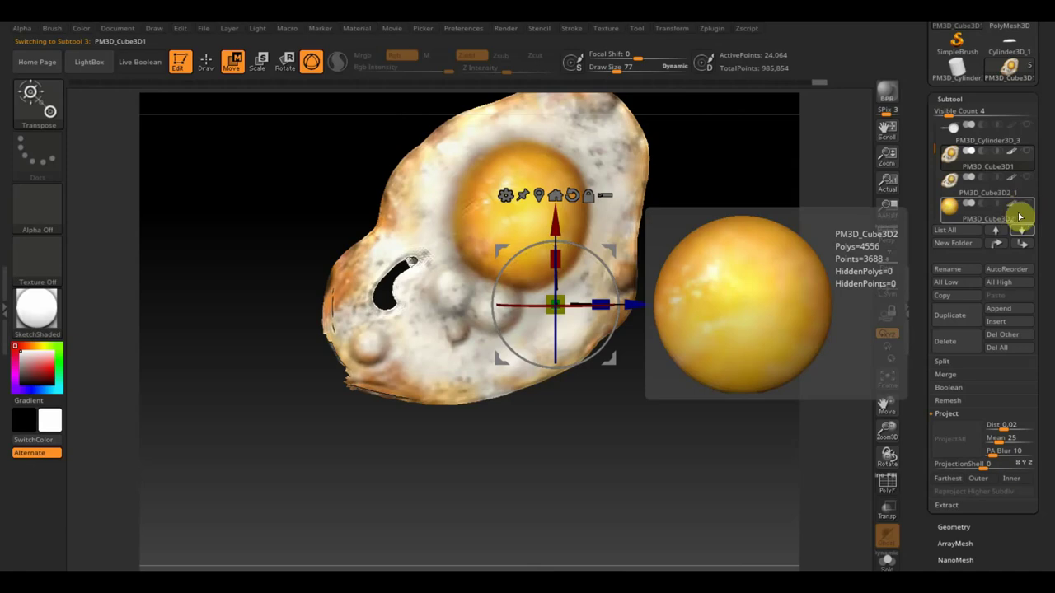
{"action": "left_click", "coordinate": [954, 219]}
{"action": "left_click_drag", "start_coordinate": [730, 346], "coordinate": [762, 99]}
{"action": "mouse_move", "coordinate": [720, 226]}
{"action": "left_mouse_down"}
{"action": "mouse_move", "coordinate": [728, 198]}
{"action": "mouse_move", "coordinate": [698, 214]}
{"action": "mouse_move", "coordinate": [712, 213]}
{"action": "left_mouse_up"}
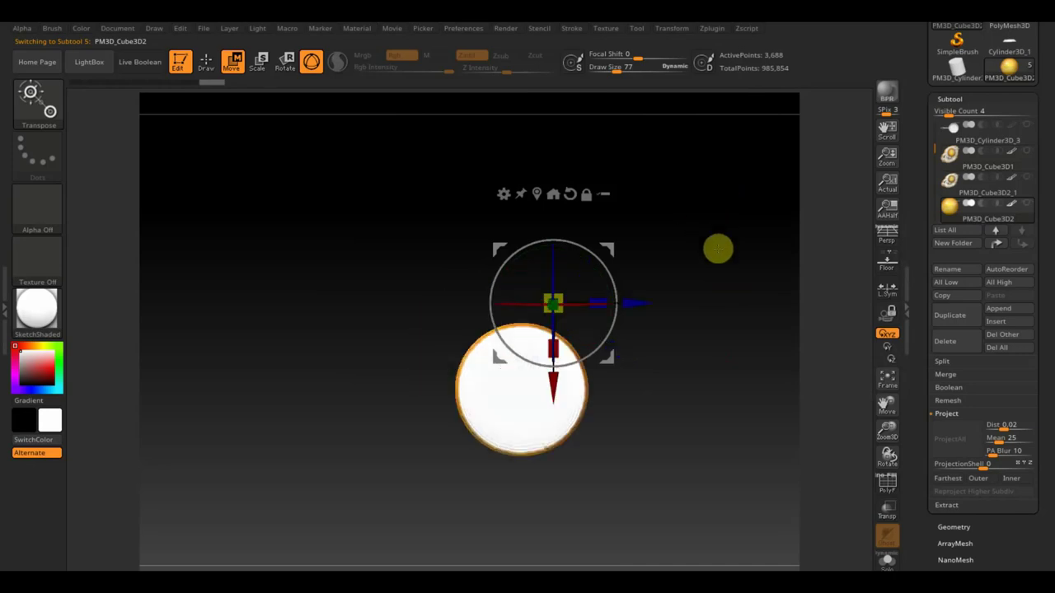
{"action": "left_click", "coordinate": [206, 62]}
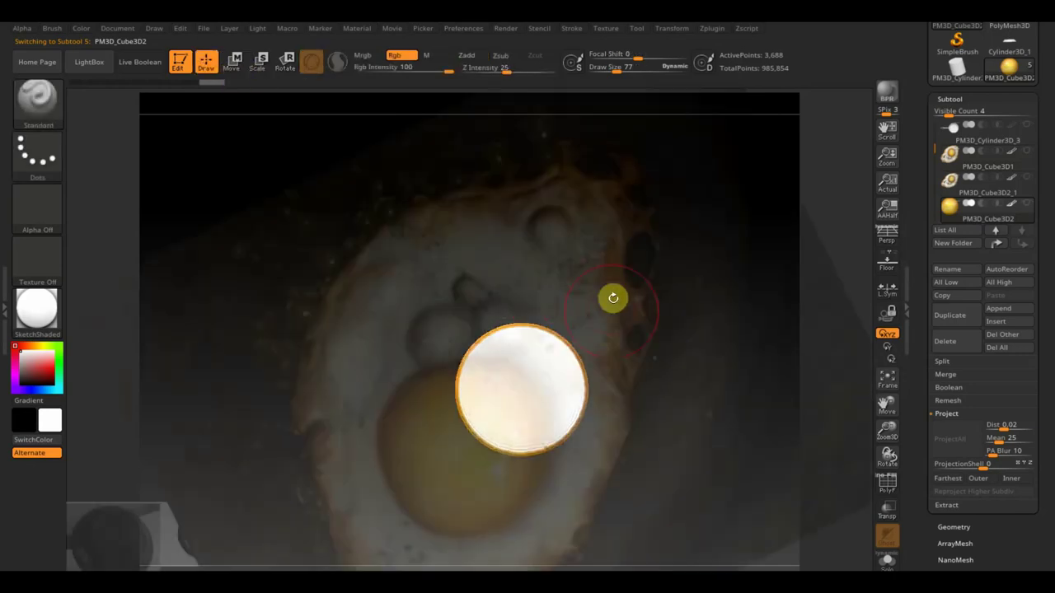
Step: Rotate, scale and move the Spotlight egg reference image over the yolk
{"action": "key", "text": "shift+z"}
{"action": "mouse_move", "coordinate": [615, 342]}
{"action": "left_mouse_down"}
{"action": "mouse_move", "coordinate": [618, 384]}
{"action": "mouse_move", "coordinate": [663, 337]}
{"action": "left_mouse_up"}
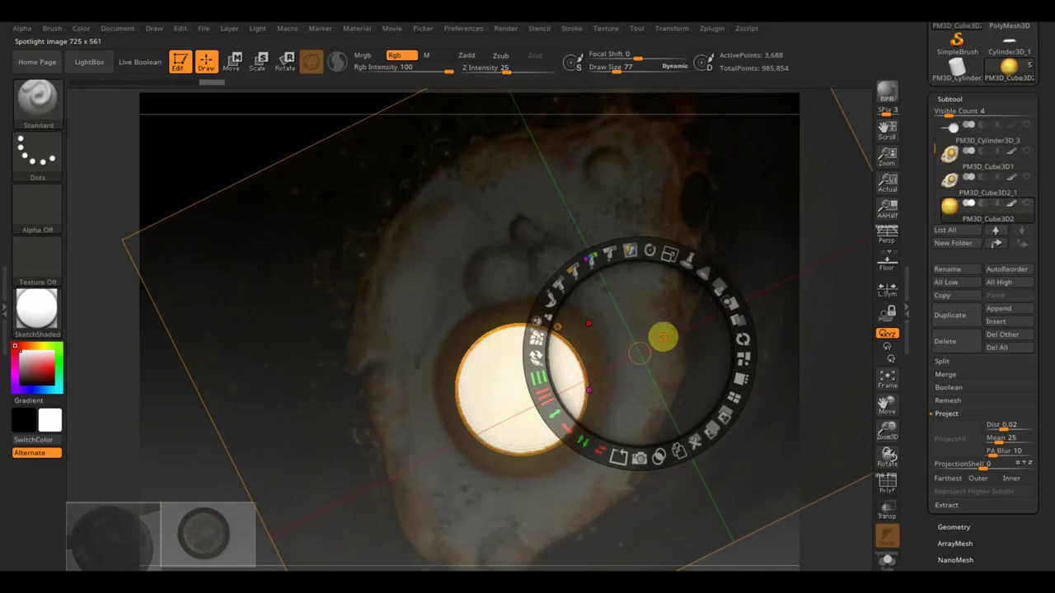
{"action": "mouse_move", "coordinate": [675, 271]}
{"action": "left_mouse_down"}
{"action": "mouse_move", "coordinate": [662, 244]}
{"action": "mouse_move", "coordinate": [632, 245]}
{"action": "left_mouse_up"}
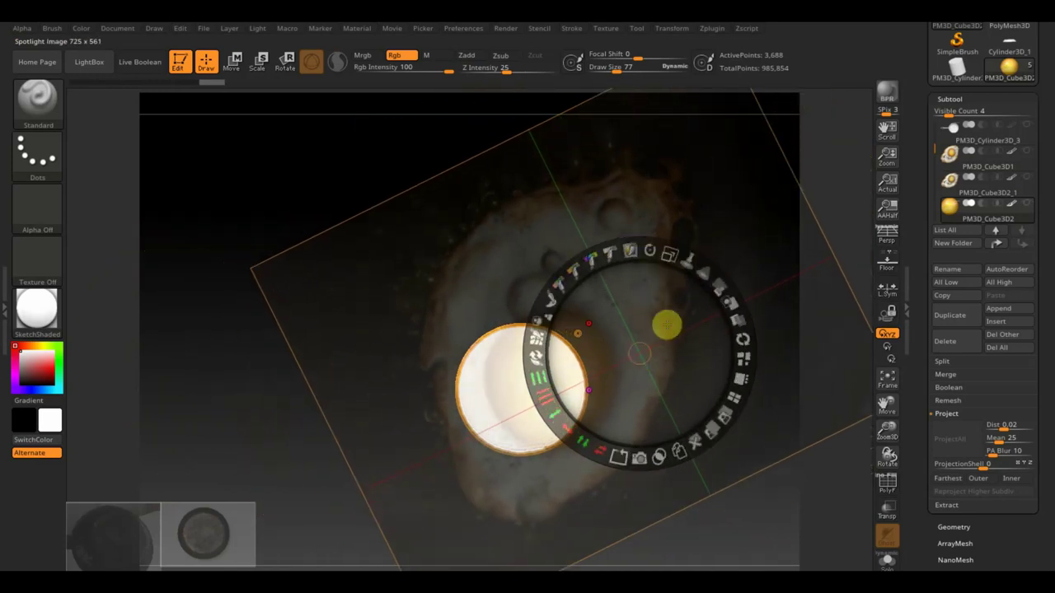
{"action": "left_click_drag", "start_coordinate": [666, 323], "coordinate": [643, 334]}
{"action": "key", "text": "z"}
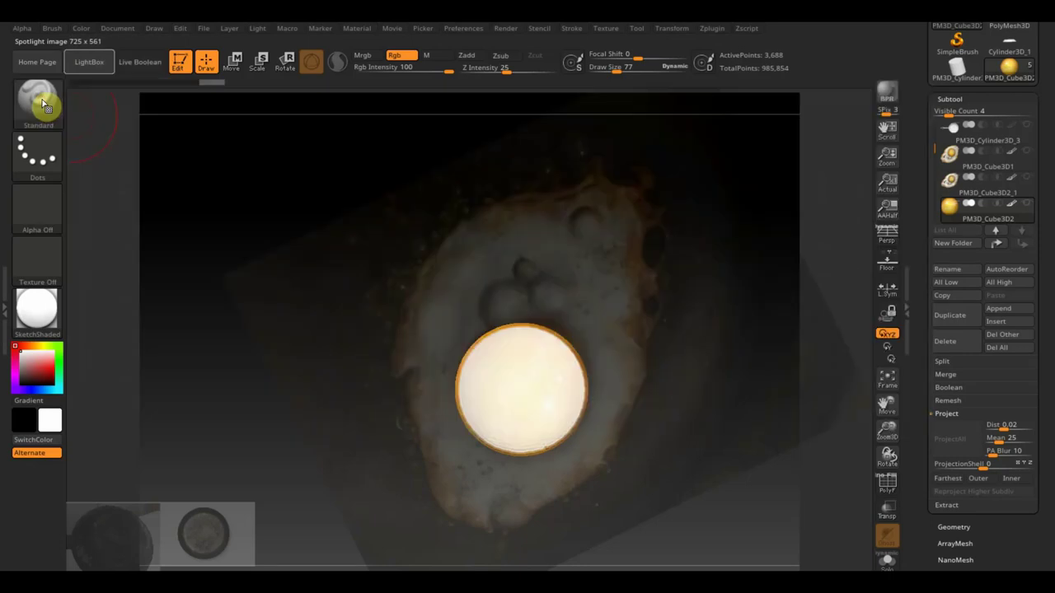
Step: Paint the yolk with the photo's yellow-orange colours, then hide the reference and check it
{"action": "left_click", "coordinate": [53, 29]}
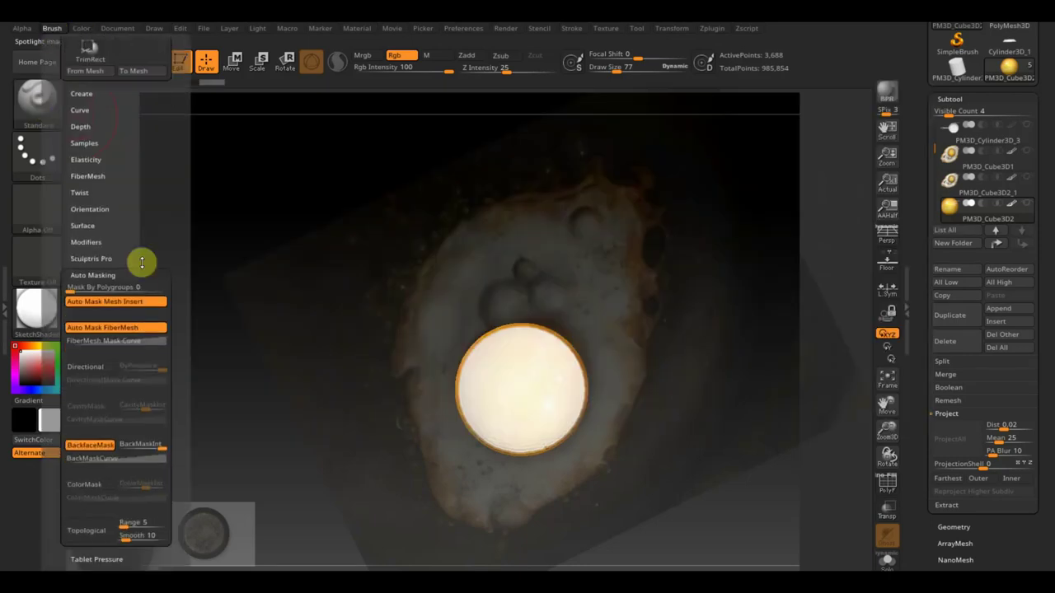
{"action": "mouse_move", "coordinate": [494, 394]}
{"action": "left_mouse_down"}
{"action": "mouse_move", "coordinate": [495, 366]}
{"action": "mouse_move", "coordinate": [471, 346]}
{"action": "mouse_move", "coordinate": [485, 417]}
{"action": "mouse_move", "coordinate": [561, 381]}
{"action": "left_mouse_up"}
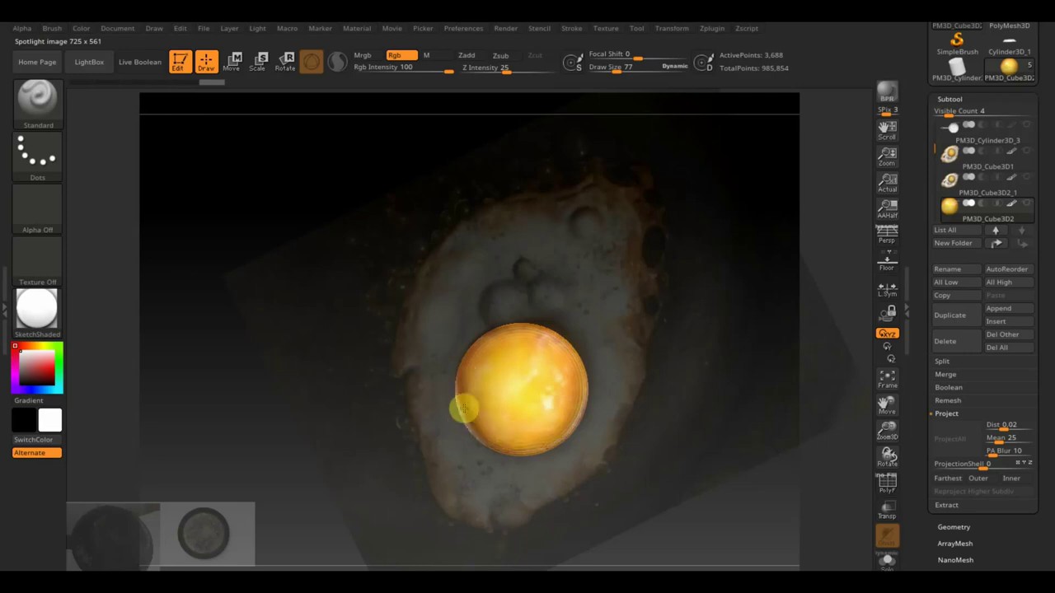
{"action": "mouse_move", "coordinate": [341, 393]}
{"action": "left_mouse_down"}
{"action": "mouse_move", "coordinate": [367, 387]}
{"action": "mouse_move", "coordinate": [358, 414]}
{"action": "mouse_move", "coordinate": [384, 401]}
{"action": "mouse_move", "coordinate": [354, 403]}
{"action": "mouse_move", "coordinate": [393, 416]}
{"action": "left_mouse_up"}
{"action": "key", "text": "w"}
{"action": "key", "text": "shift+z"}
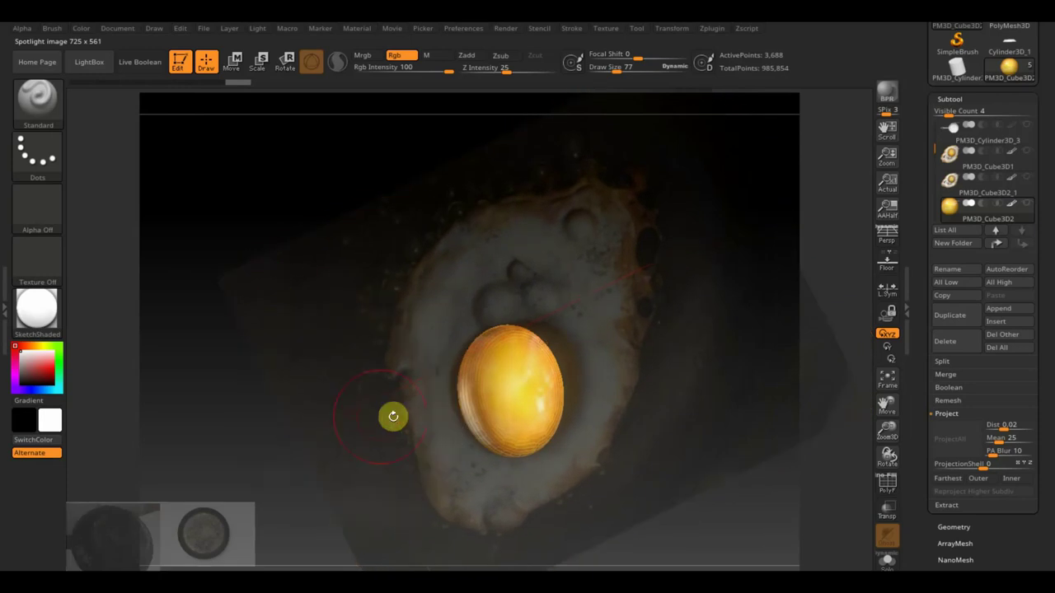
{"action": "key", "text": "shift+z"}
{"action": "mouse_move", "coordinate": [513, 447]}
{"action": "left_mouse_down"}
{"action": "mouse_move", "coordinate": [709, 407]}
{"action": "mouse_move", "coordinate": [701, 354]}
{"action": "mouse_move", "coordinate": [700, 447]}
{"action": "mouse_move", "coordinate": [713, 440]}
{"action": "mouse_move", "coordinate": [718, 455]}
{"action": "left_mouse_up"}
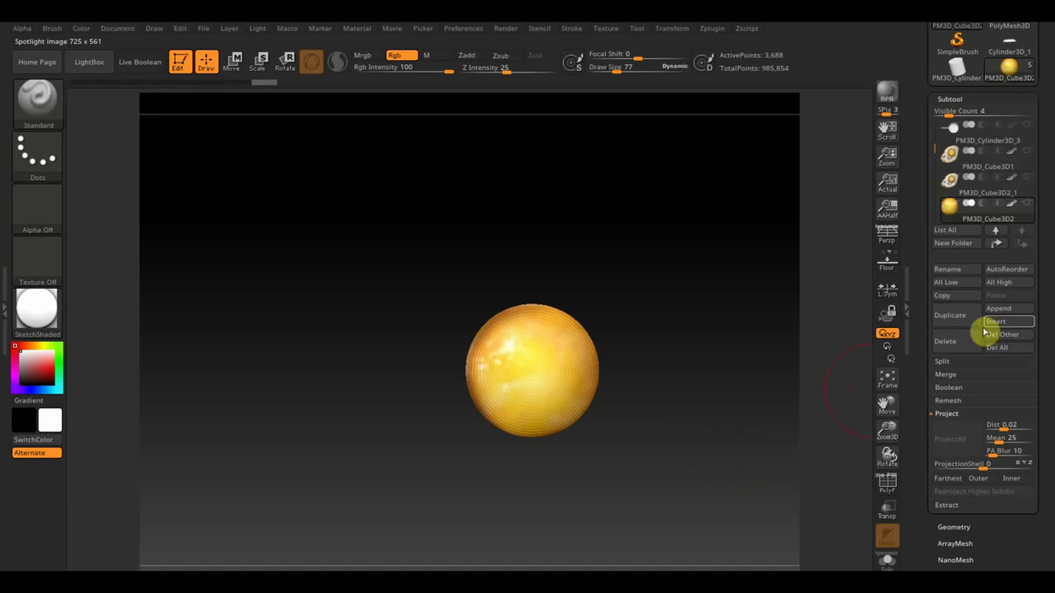
Step: Select the PM3D_Cube3D2 yolk copy in the Subtool list
{"action": "left_click", "coordinate": [962, 528]}
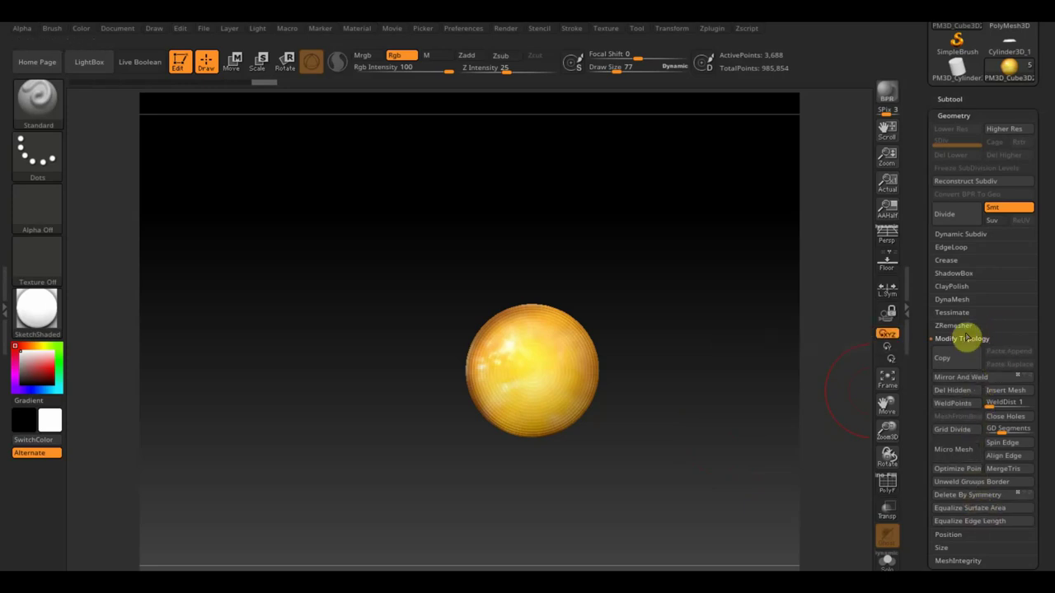
{"action": "left_click", "coordinate": [961, 326]}
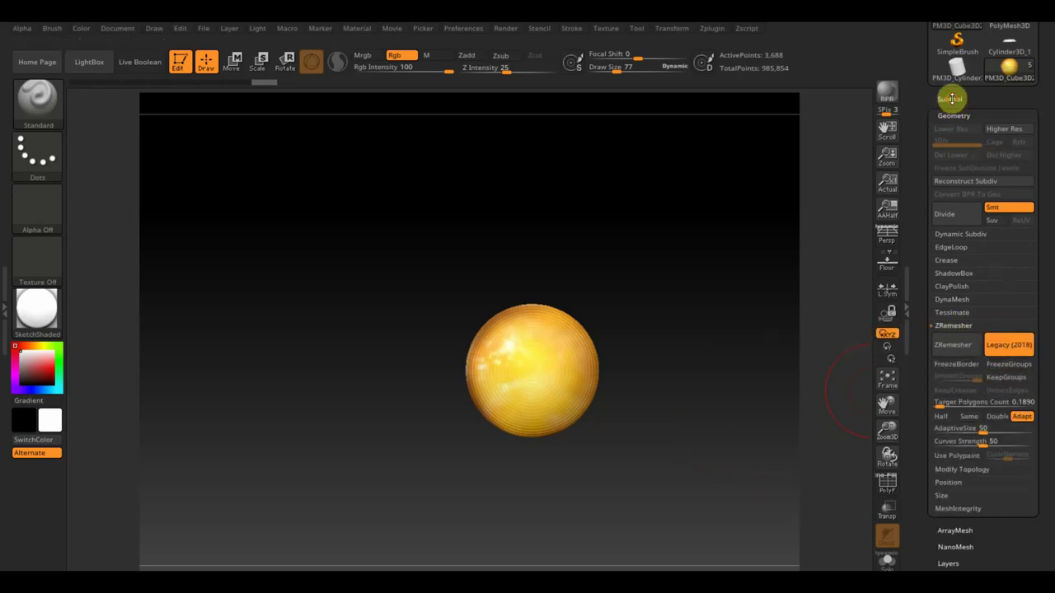
{"action": "left_click", "coordinate": [952, 99]}
{"action": "left_click", "coordinate": [962, 205]}
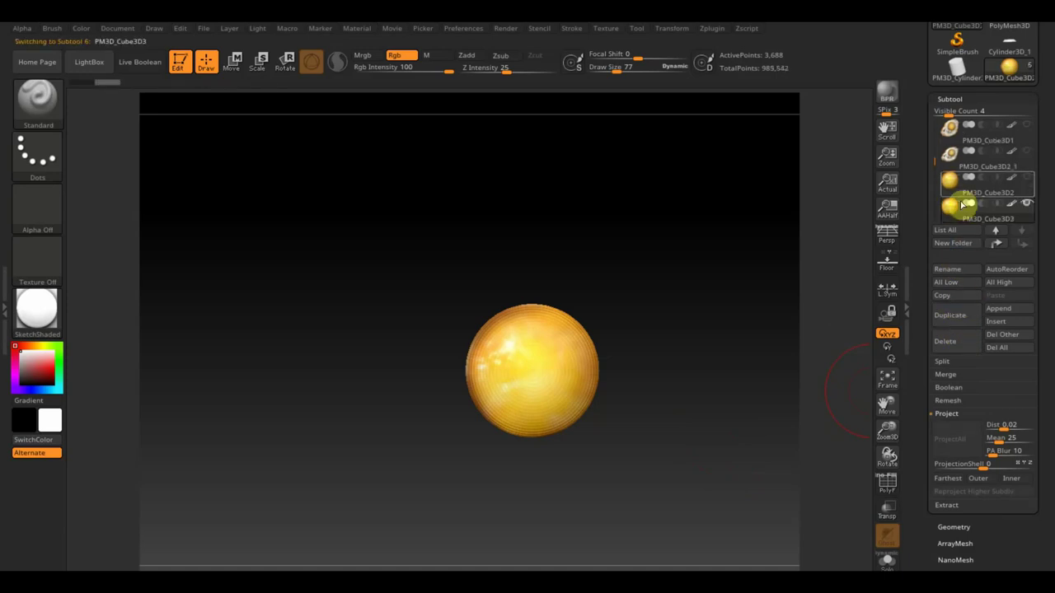
{"action": "left_click", "coordinate": [952, 181]}
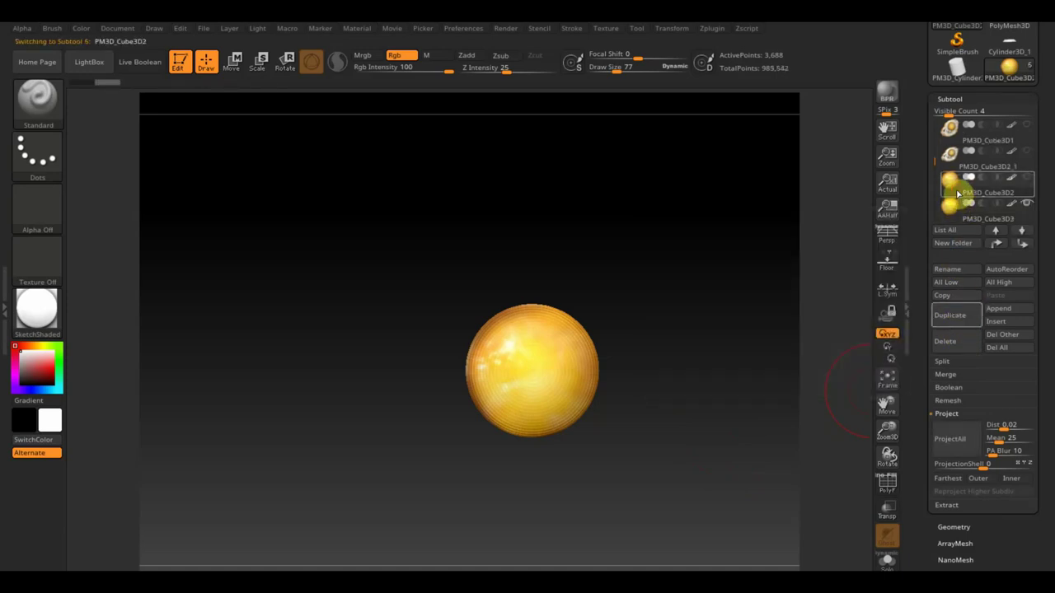
Step: Retopologise the yolk copy with ZRemesher and inspect it with the gold yolk hidden
{"action": "left_click", "coordinate": [956, 528]}
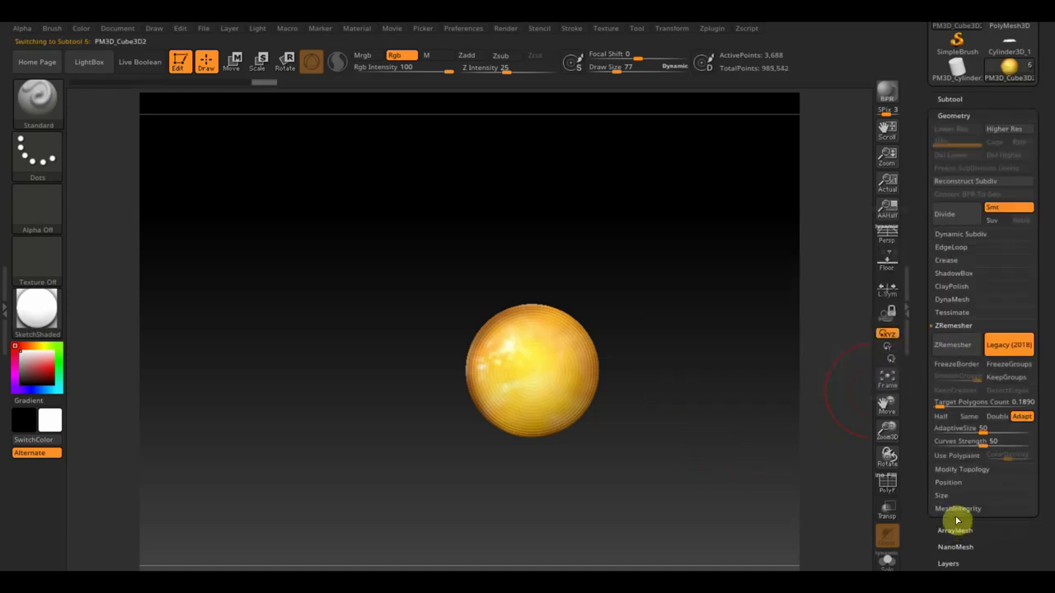
{"action": "left_click", "coordinate": [954, 347]}
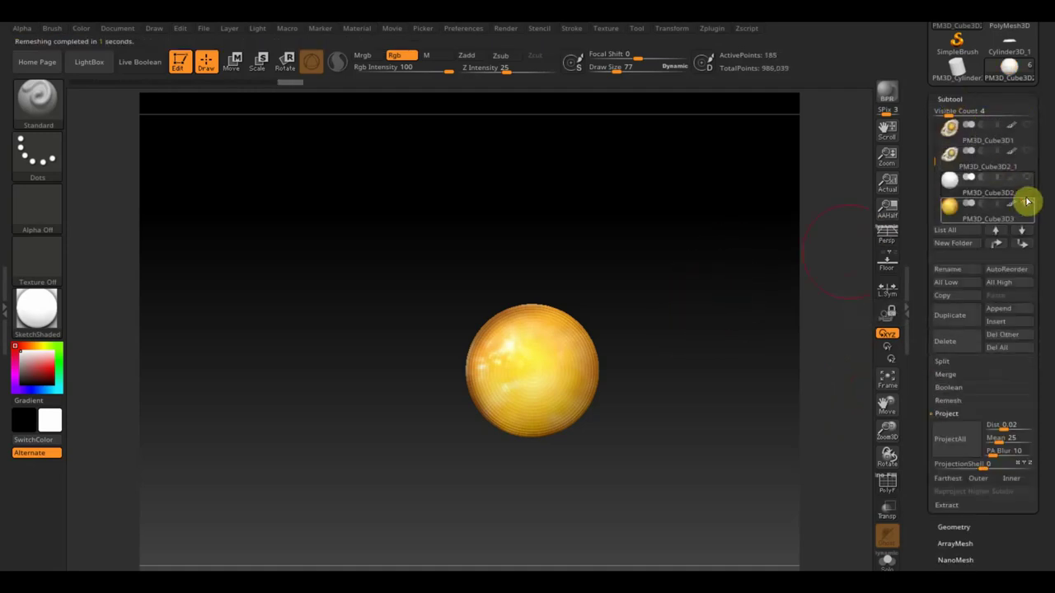
{"action": "left_click", "coordinate": [1026, 203]}
{"action": "mouse_move", "coordinate": [721, 230]}
{"action": "left_mouse_down"}
{"action": "mouse_move", "coordinate": [728, 153]}
{"action": "mouse_move", "coordinate": [678, 302]}
{"action": "mouse_move", "coordinate": [678, 349]}
{"action": "left_mouse_up"}
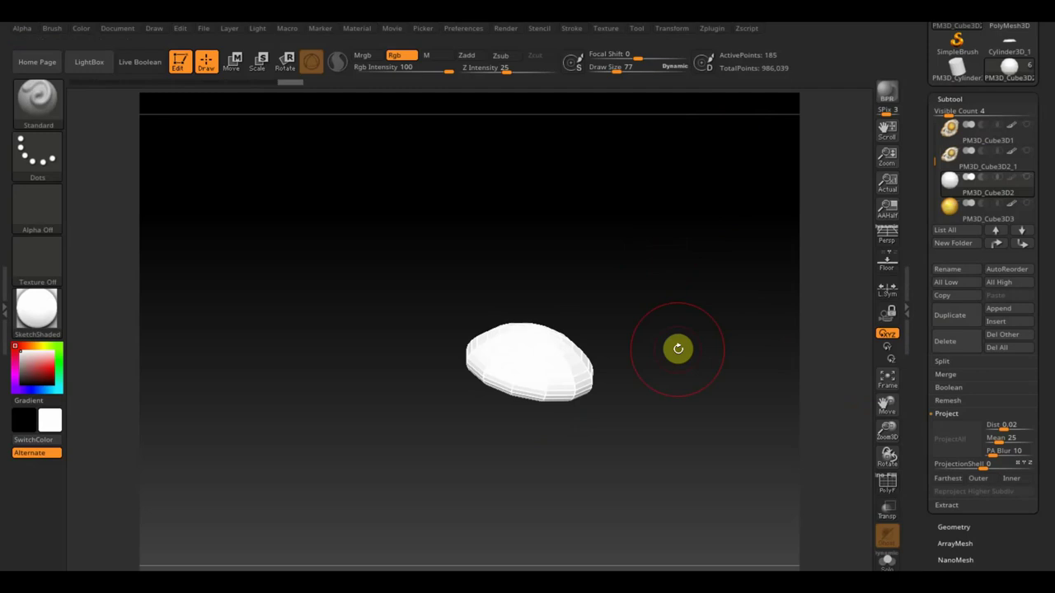
{"action": "mouse_move", "coordinate": [678, 349]}
{"action": "left_mouse_down"}
{"action": "mouse_move", "coordinate": [637, 259]}
{"action": "mouse_move", "coordinate": [656, 365]}
{"action": "left_mouse_up"}
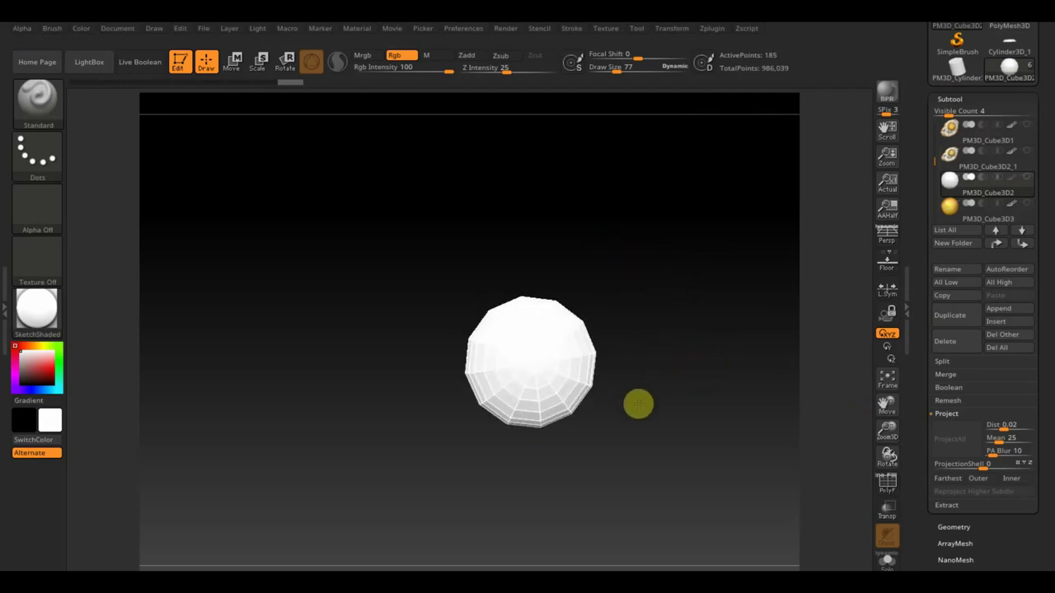
{"action": "left_click_drag", "start_coordinate": [636, 403], "coordinate": [637, 372]}
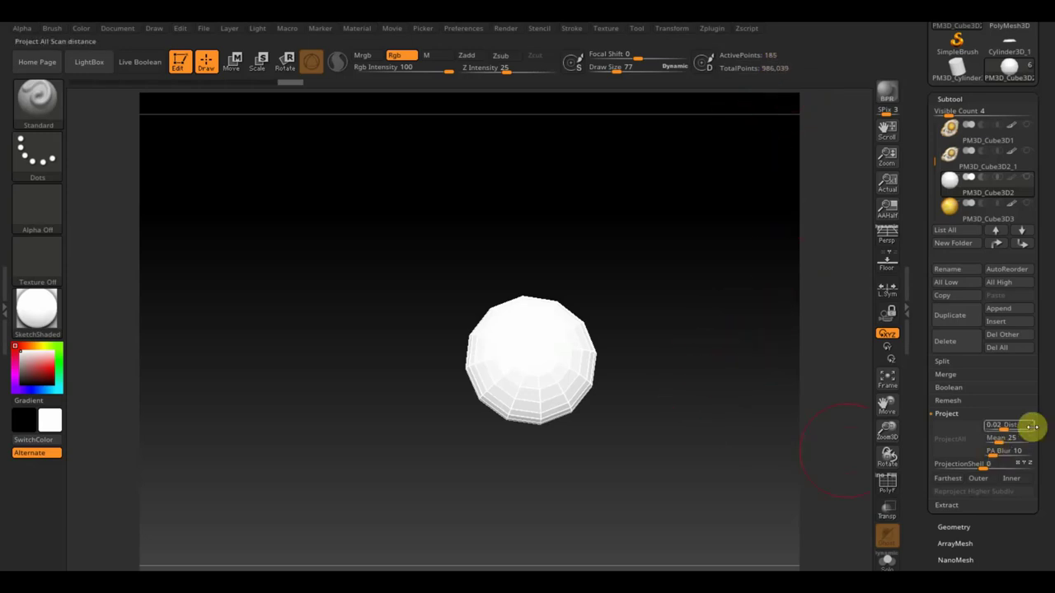
{"action": "left_click", "coordinate": [1026, 203]}
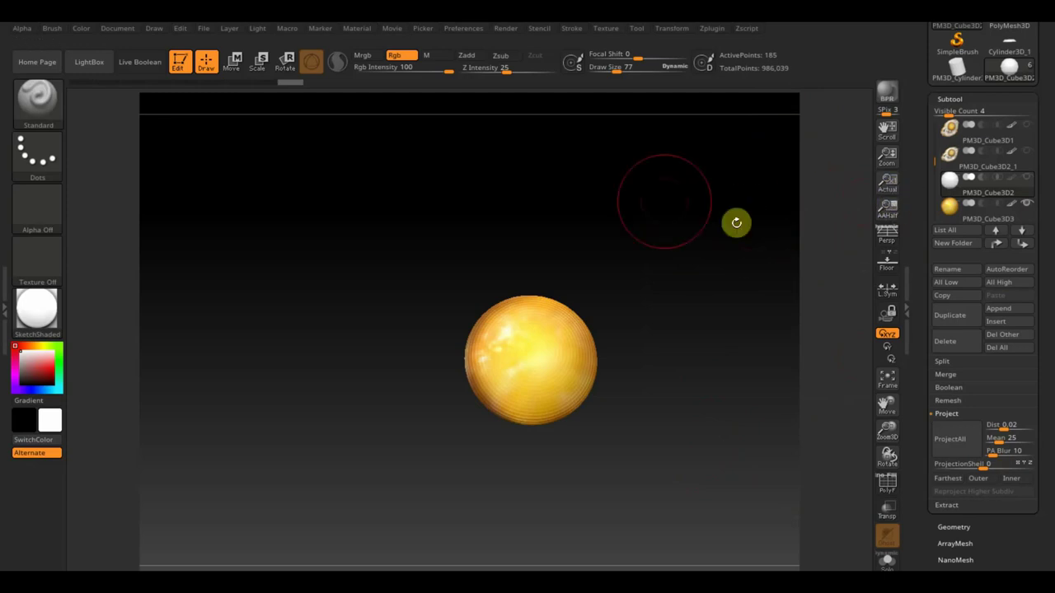
Step: Subdivide the remeshed yolk several times and ProjectAll the painted colour onto it
{"action": "key", "text": "ctrl"}
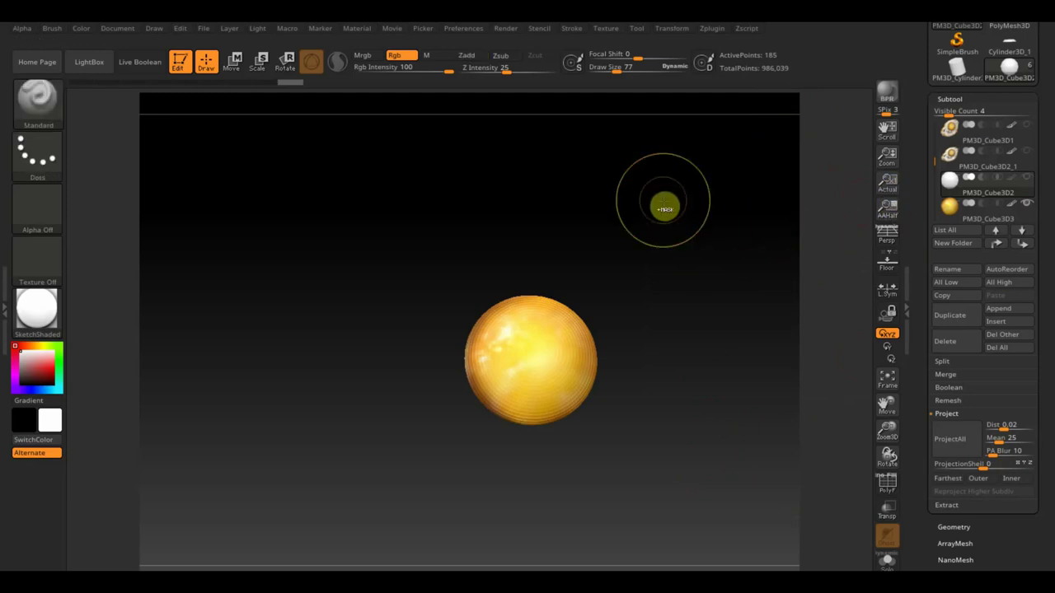
{"action": "key", "text": "ctrl+d"}
{"action": "key", "text": "ctrl+d"}
{"action": "key", "text": "ctrl+d"}
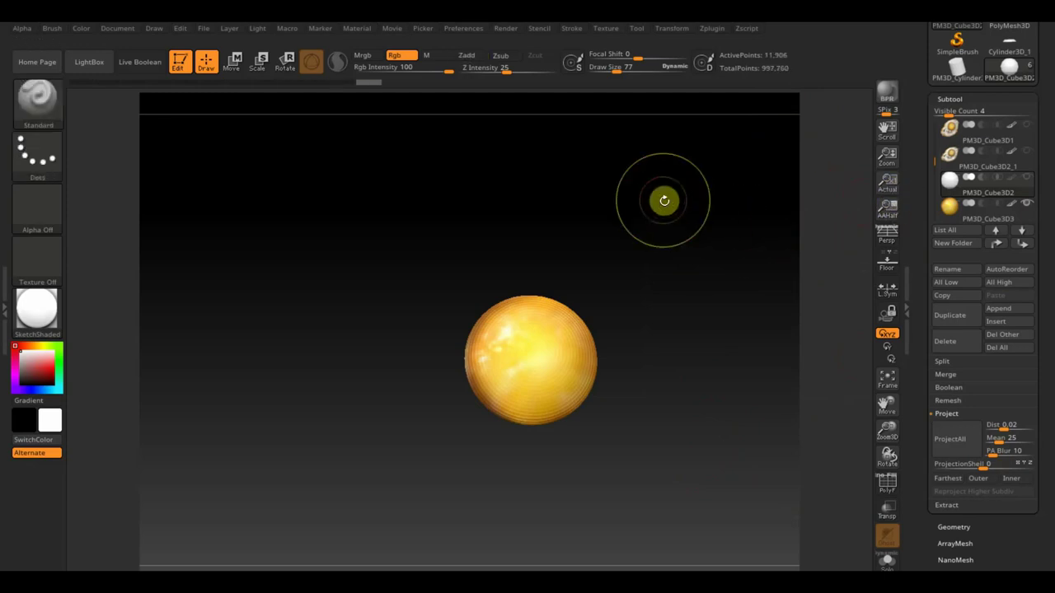
{"action": "key", "text": "ctrl+d"}
{"action": "key", "text": "ctrl+d"}
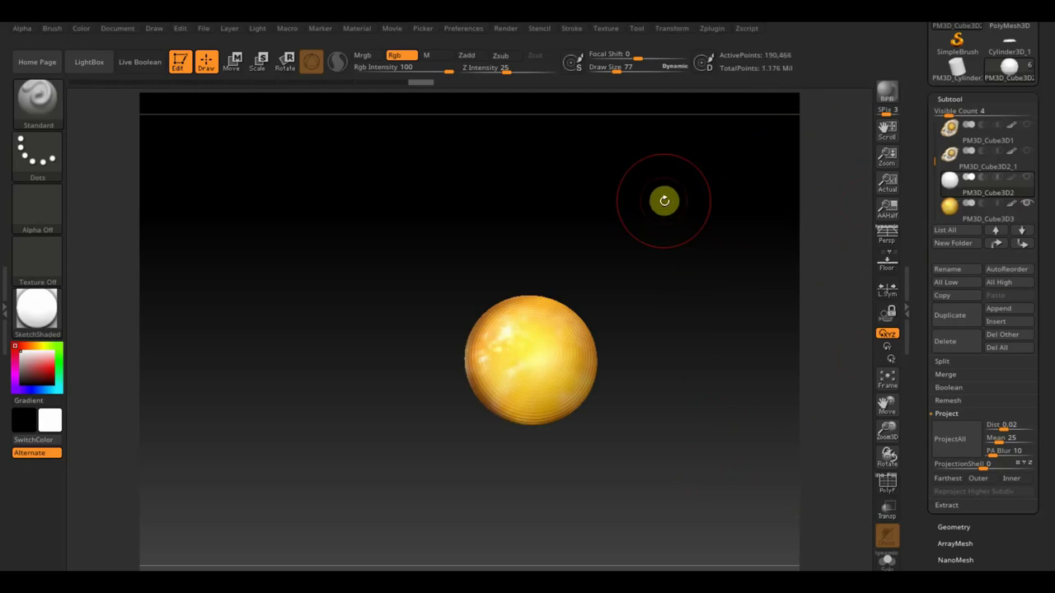
{"action": "left_click", "coordinate": [952, 440]}
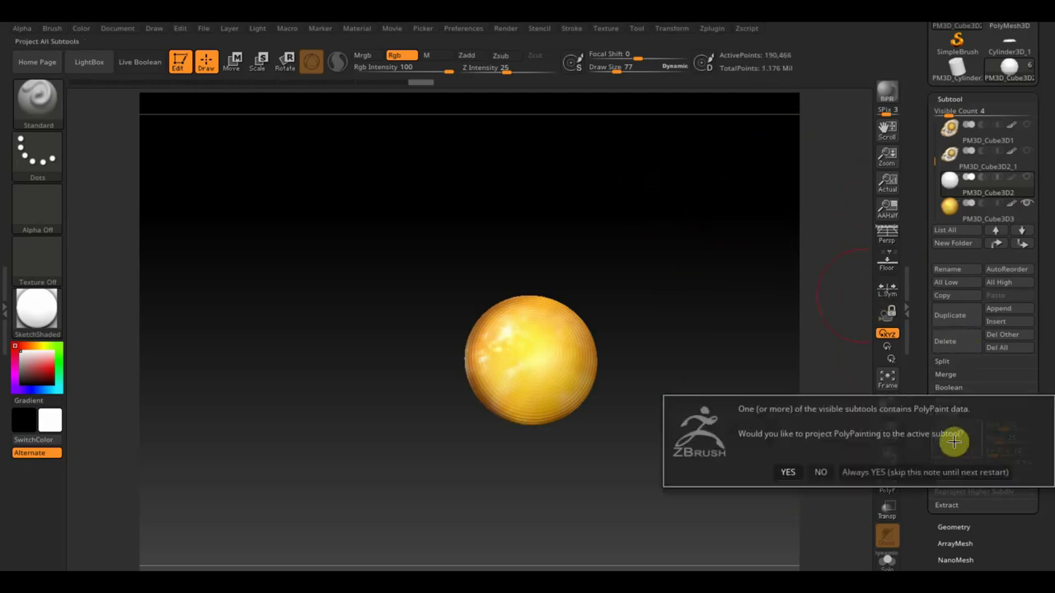
{"action": "left_click", "coordinate": [788, 468]}
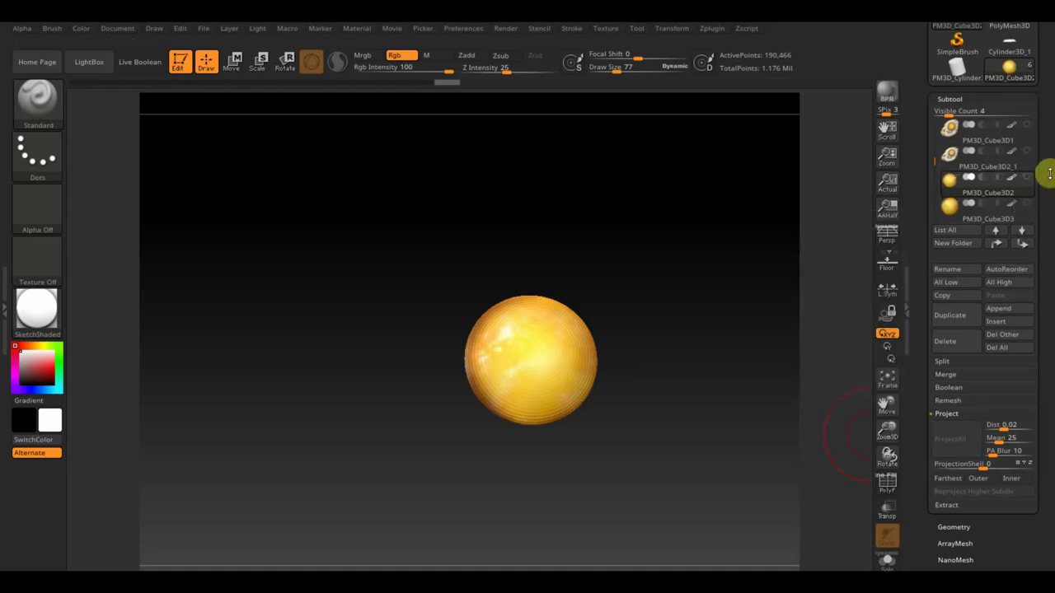
Step: Select the frying pan subtool PM3D_Cylinder3D_2
{"action": "left_click", "coordinate": [1029, 158]}
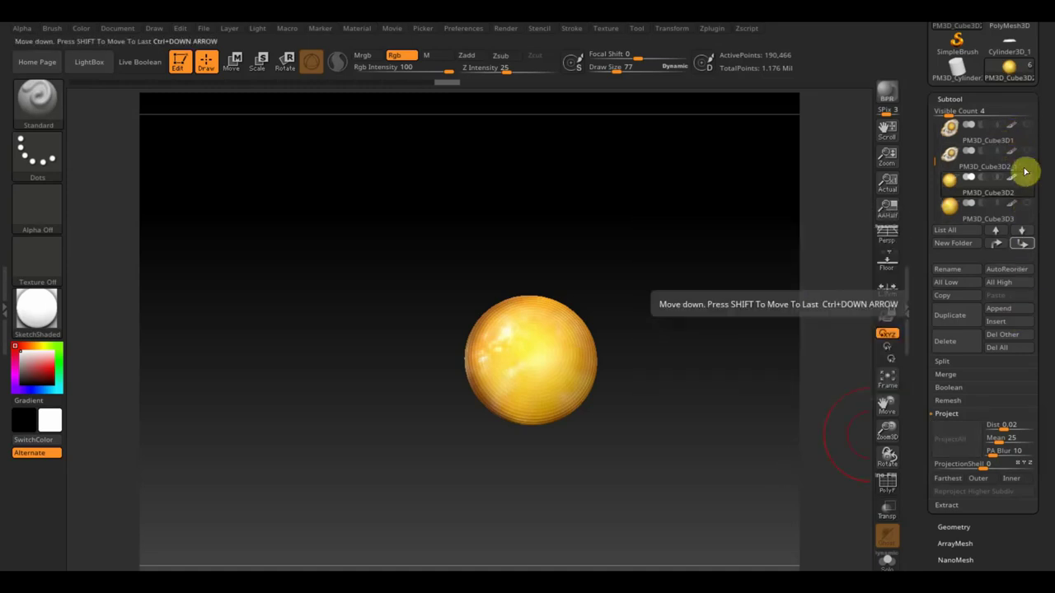
{"action": "left_click", "coordinate": [996, 233]}
{"action": "left_click", "coordinate": [996, 233]}
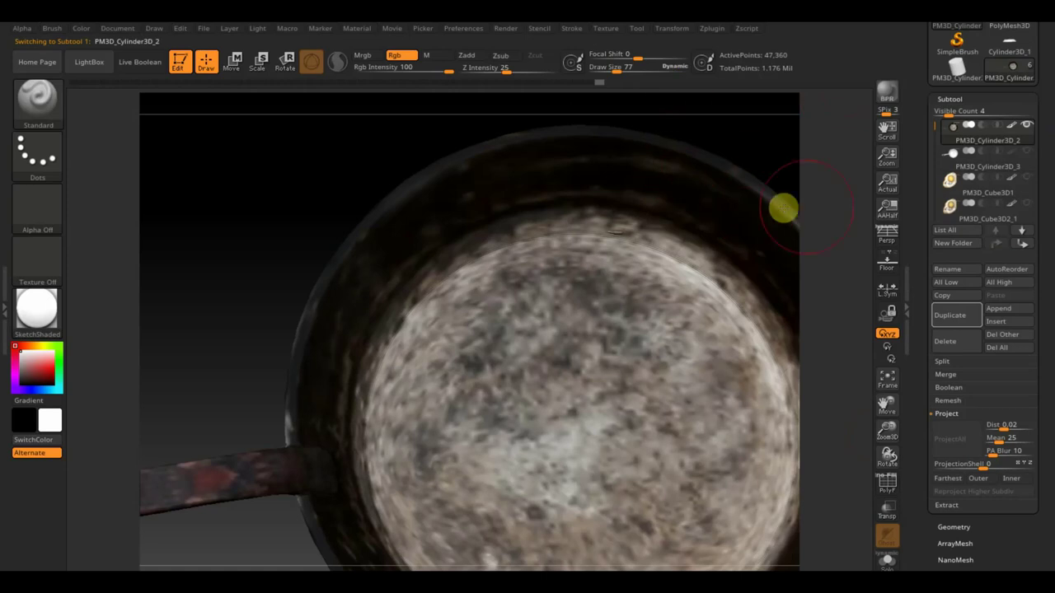
Step: UV-unwrap a simplified clone of the pan and paste its UVs onto the textured pan
{"action": "left_click", "coordinate": [711, 29]}
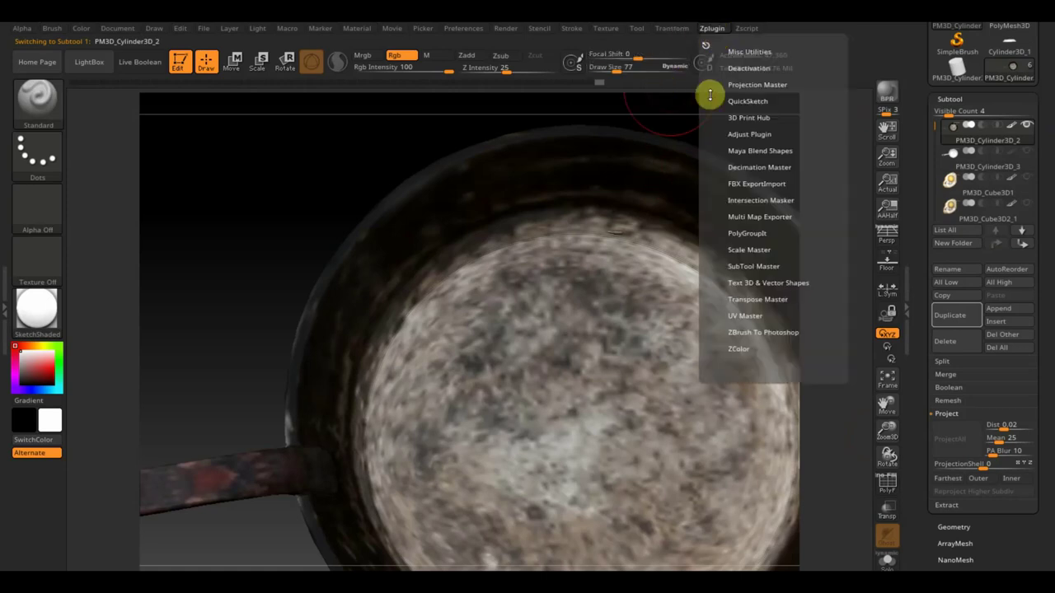
{"action": "left_click", "coordinate": [748, 315]}
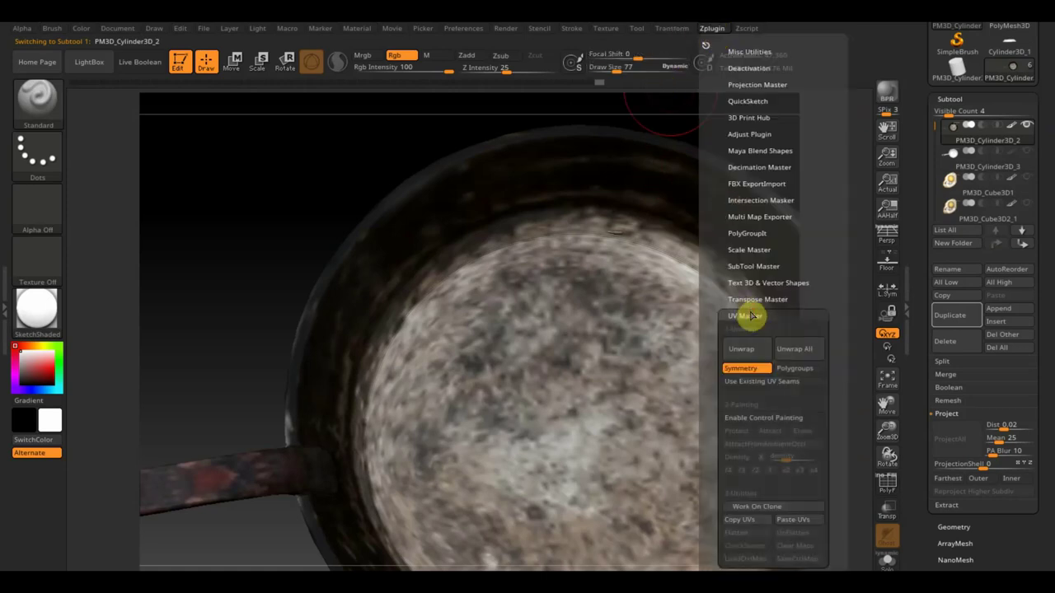
{"action": "left_click", "coordinate": [757, 505]}
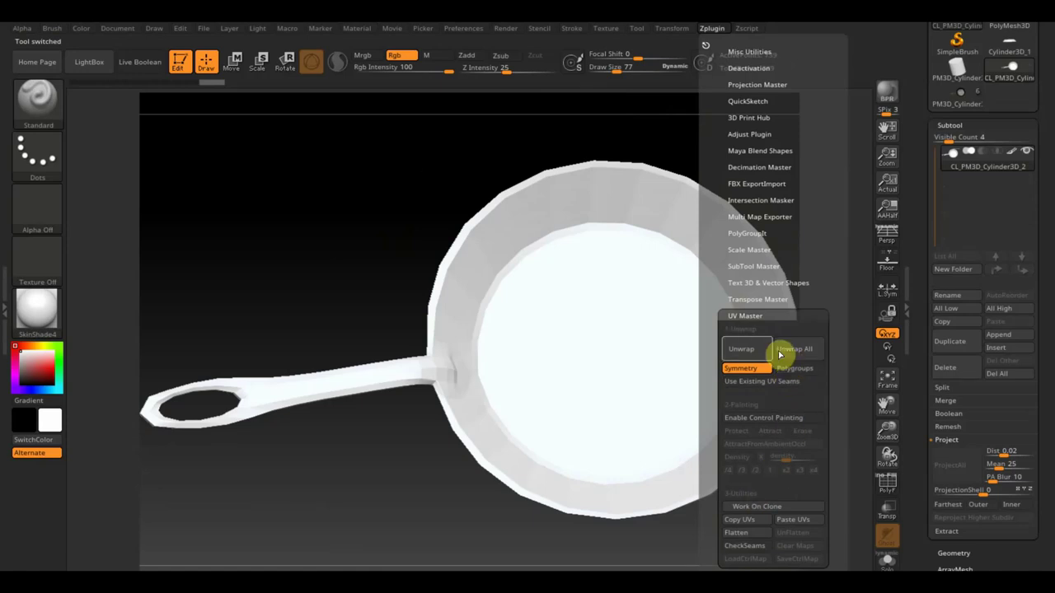
{"action": "left_click", "coordinate": [741, 348]}
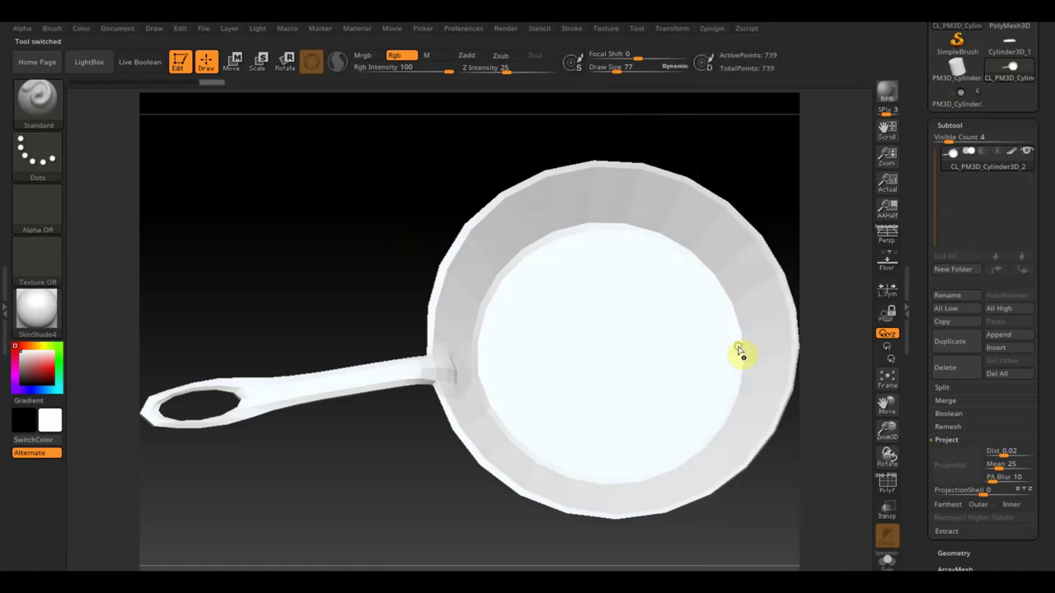
{"action": "left_click", "coordinate": [709, 30]}
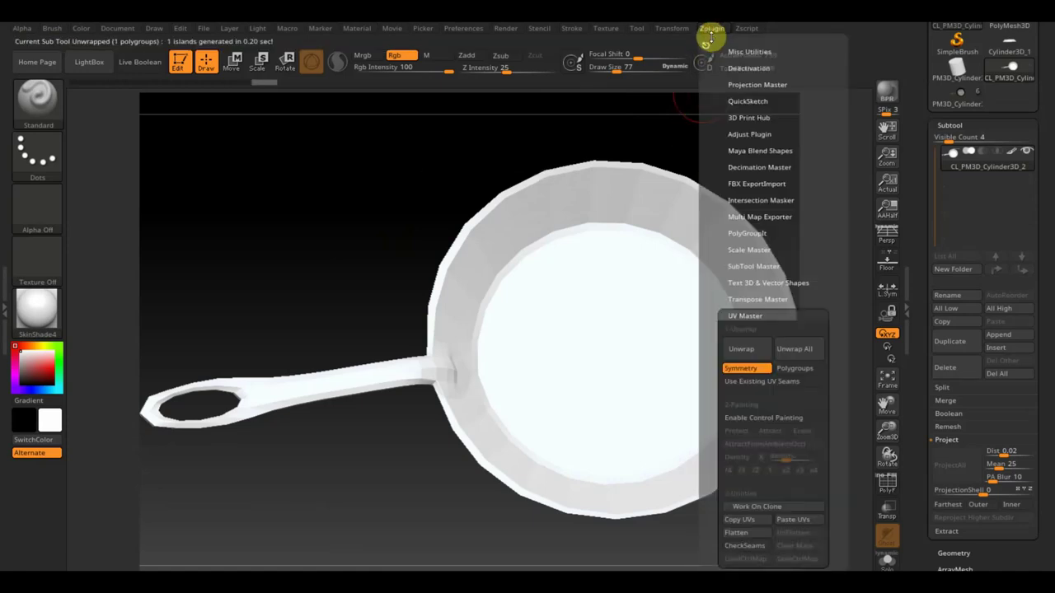
{"action": "left_click", "coordinate": [752, 522]}
{"action": "left_click", "coordinate": [962, 92]}
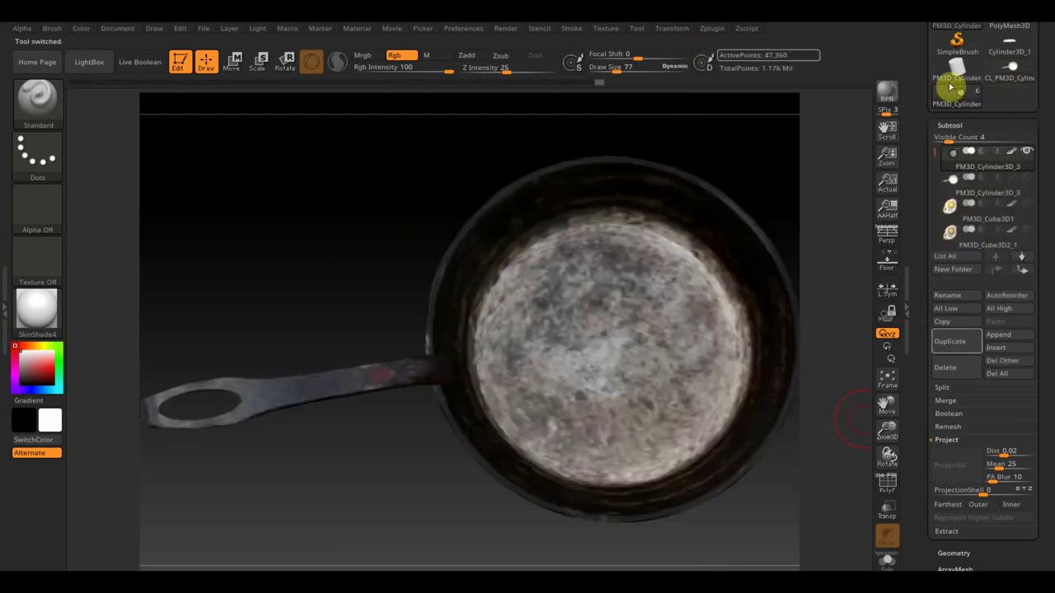
{"action": "left_click", "coordinate": [712, 31]}
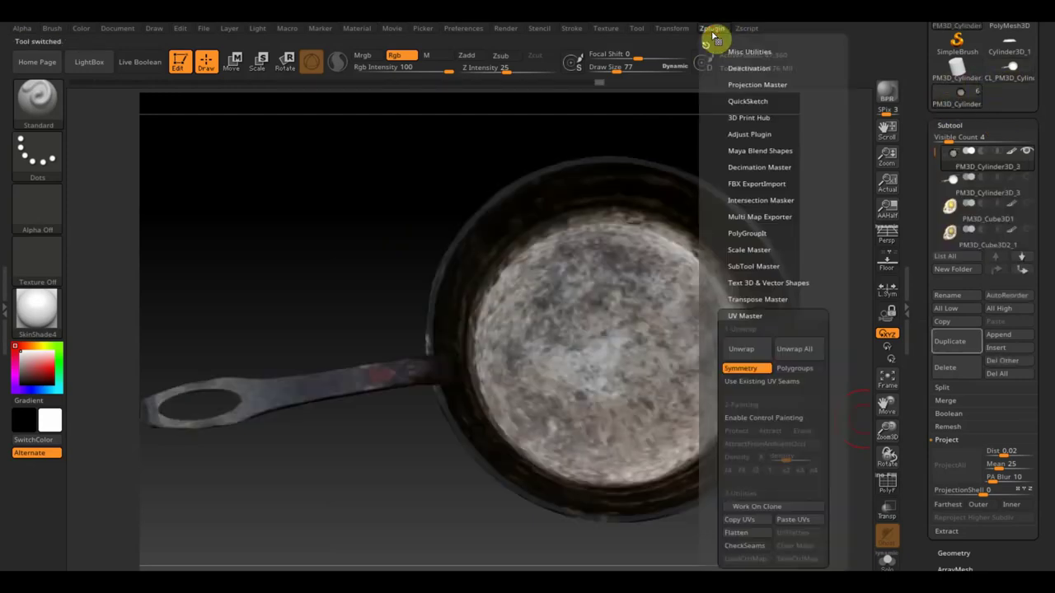
{"action": "left_click", "coordinate": [806, 526]}
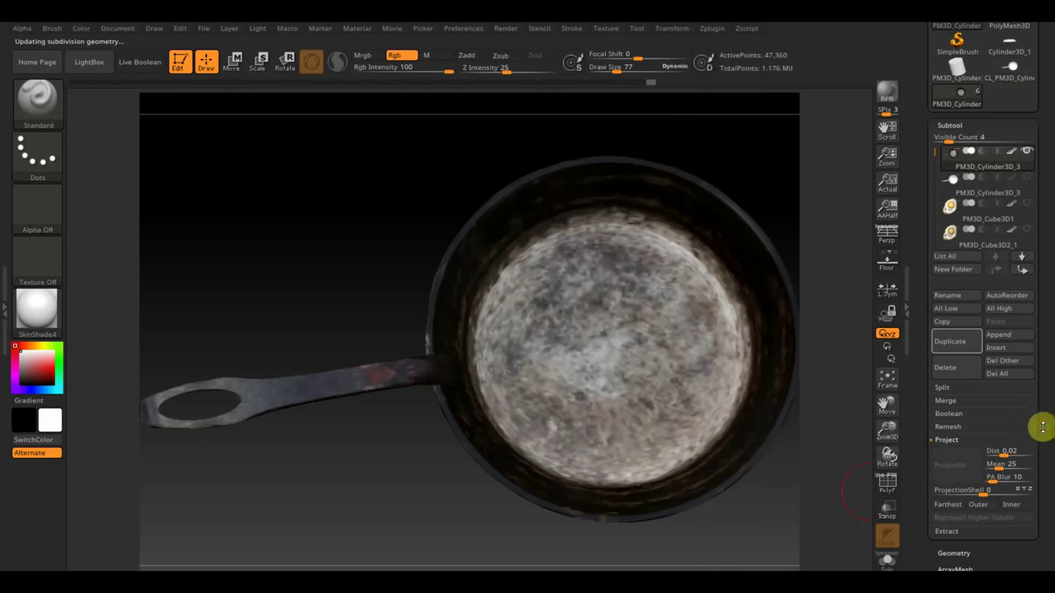
Step: Create a texture map from the pan's polypaint and clone it to the current texture
{"action": "left_click_drag", "start_coordinate": [1043, 427], "coordinate": [1040, 277]}
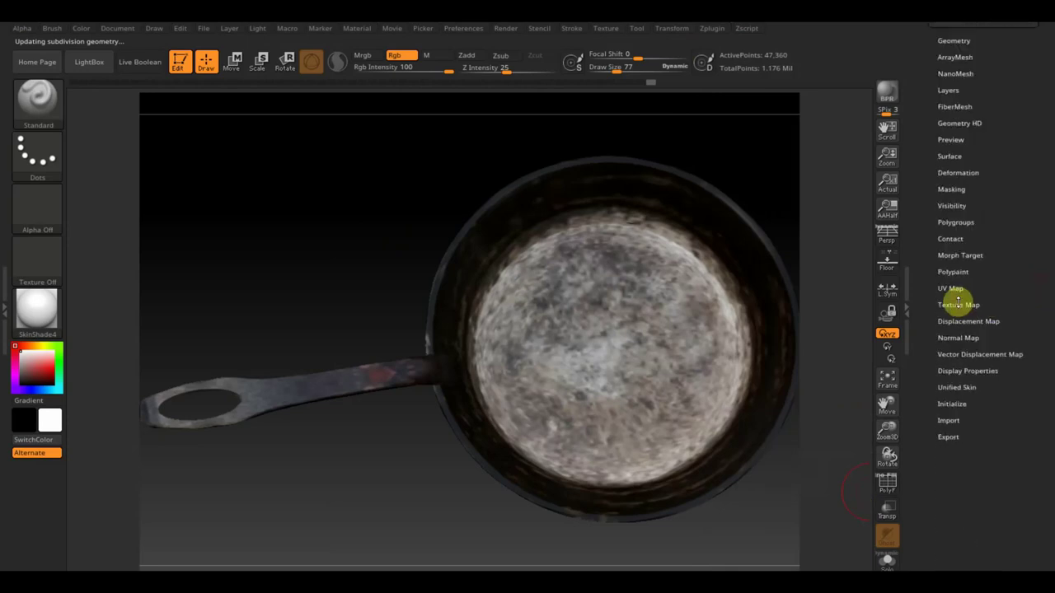
{"action": "left_click", "coordinate": [958, 302]}
{"action": "left_click_drag", "start_coordinate": [1036, 217], "coordinate": [1000, 330]}
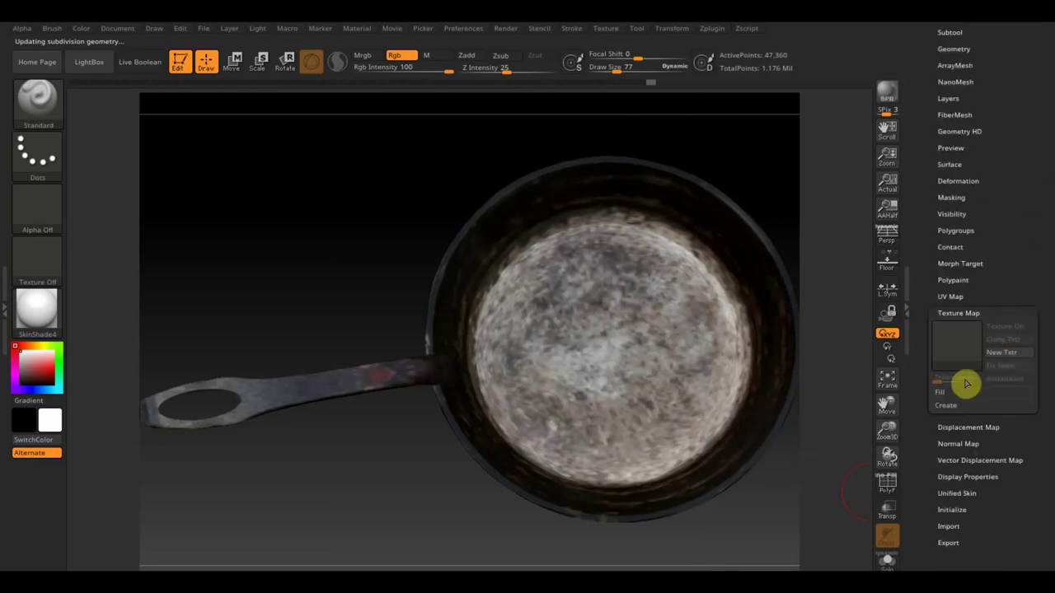
{"action": "left_click", "coordinate": [959, 408]}
{"action": "left_click", "coordinate": [956, 417]}
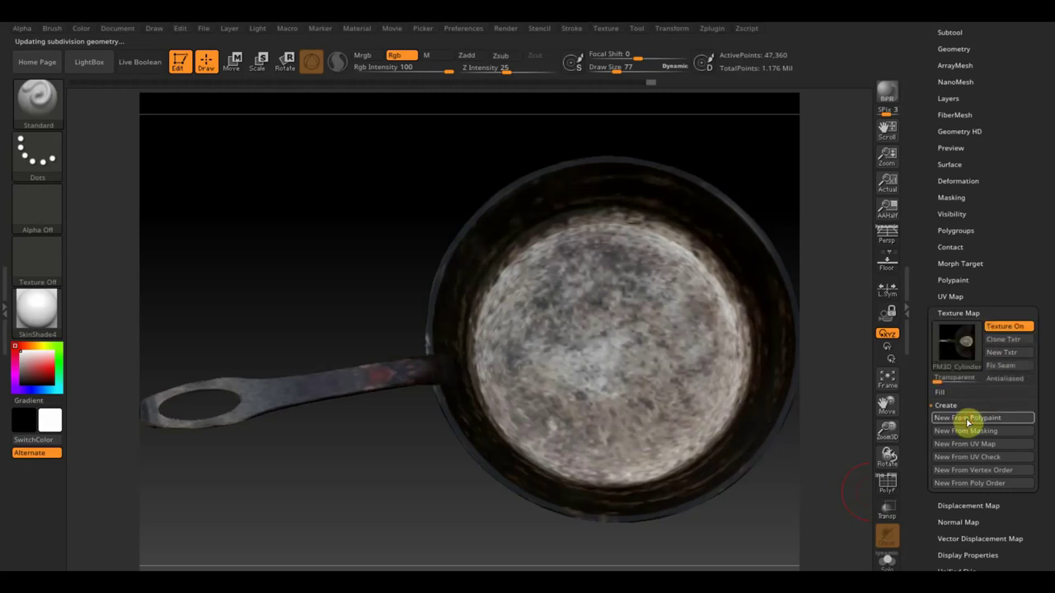
{"action": "left_click", "coordinate": [1009, 339]}
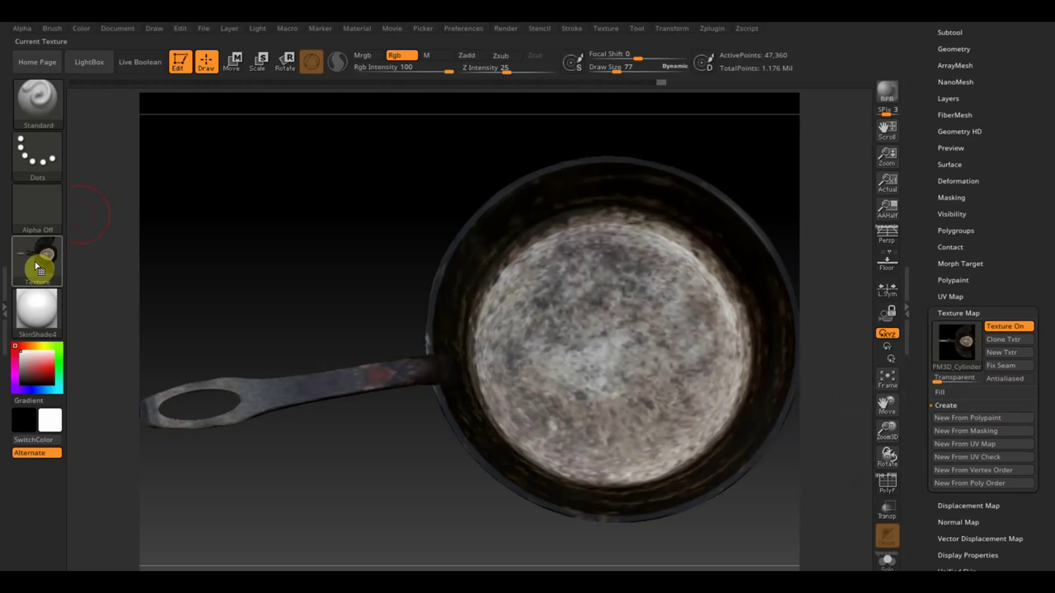
Step: Flip the pan texture vertically and export it as a PNG image
{"action": "left_click", "coordinate": [611, 30]}
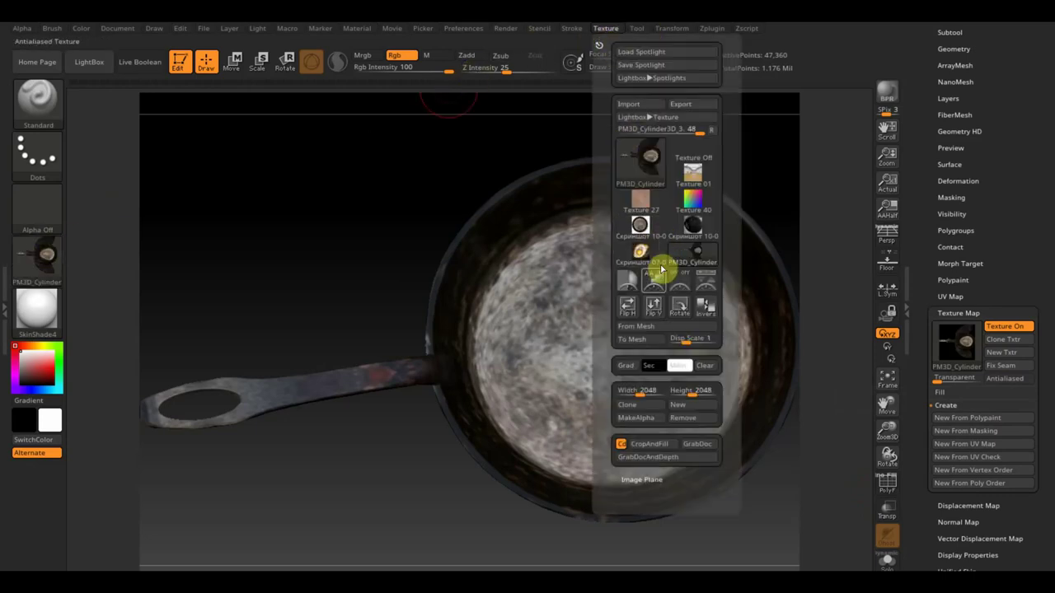
{"action": "left_click", "coordinate": [653, 308]}
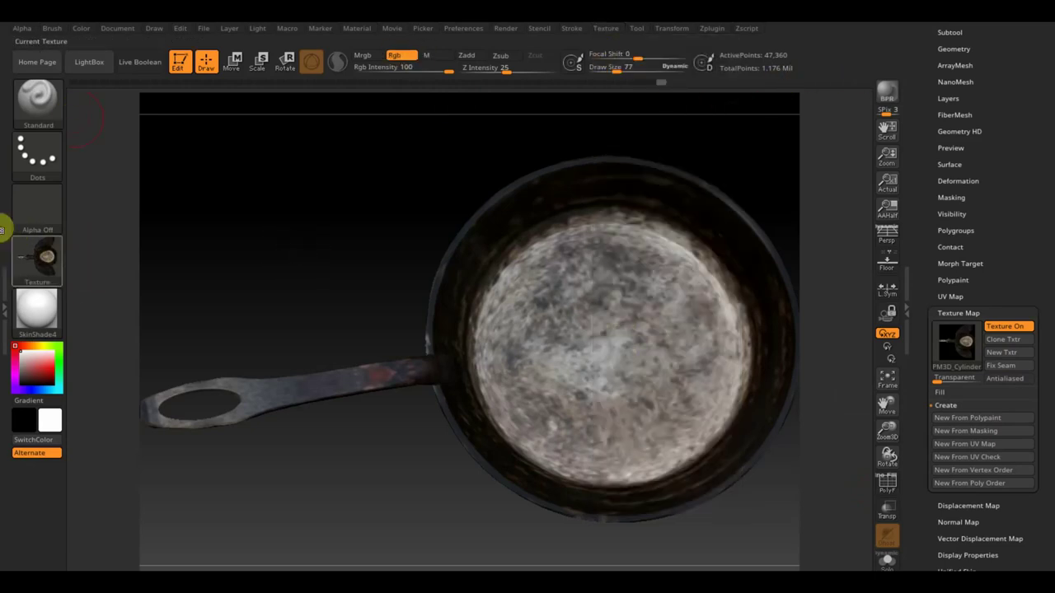
{"action": "left_click", "coordinate": [26, 271]}
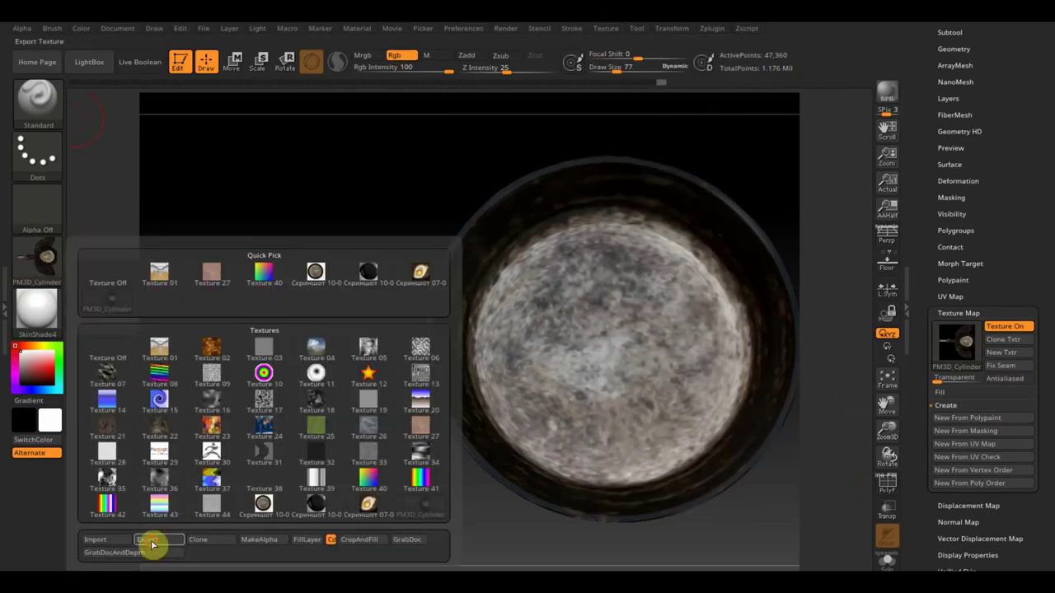
{"action": "left_click", "coordinate": [150, 541]}
{"action": "left_click", "coordinate": [170, 288]}
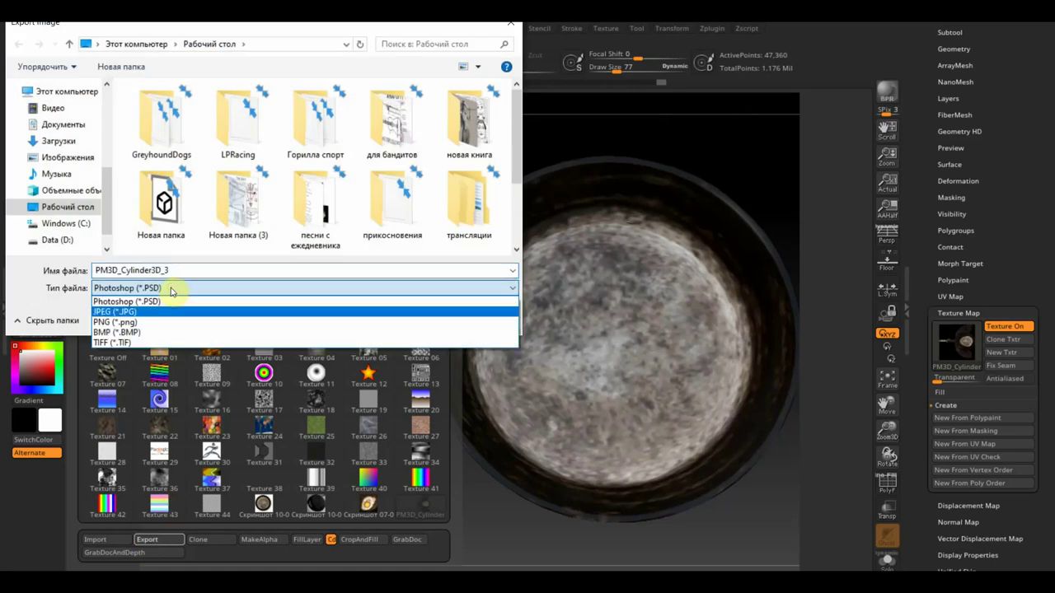
{"action": "left_click", "coordinate": [153, 322]}
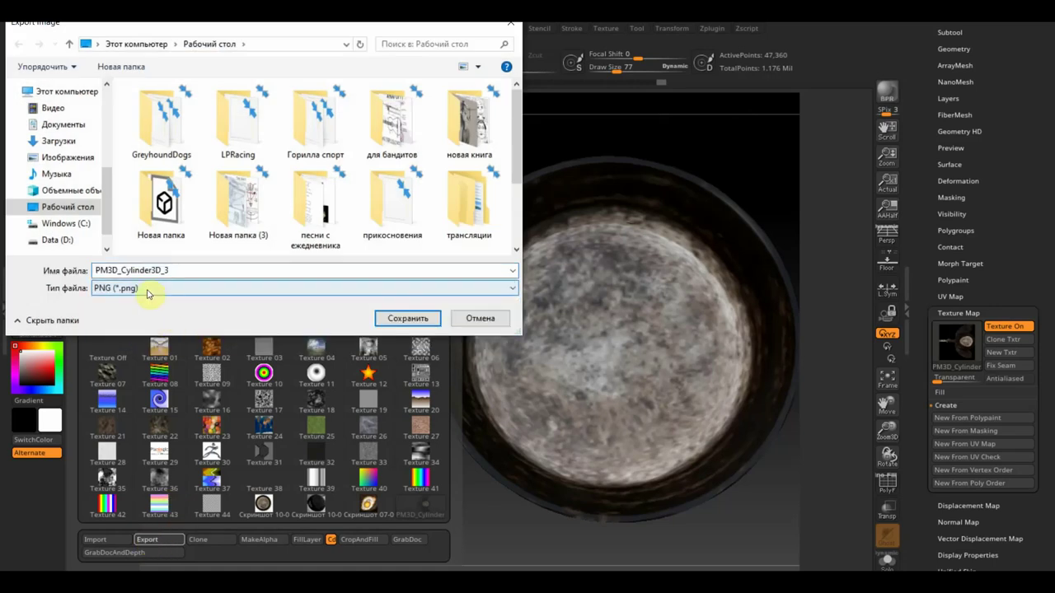
{"action": "left_click", "coordinate": [392, 318]}
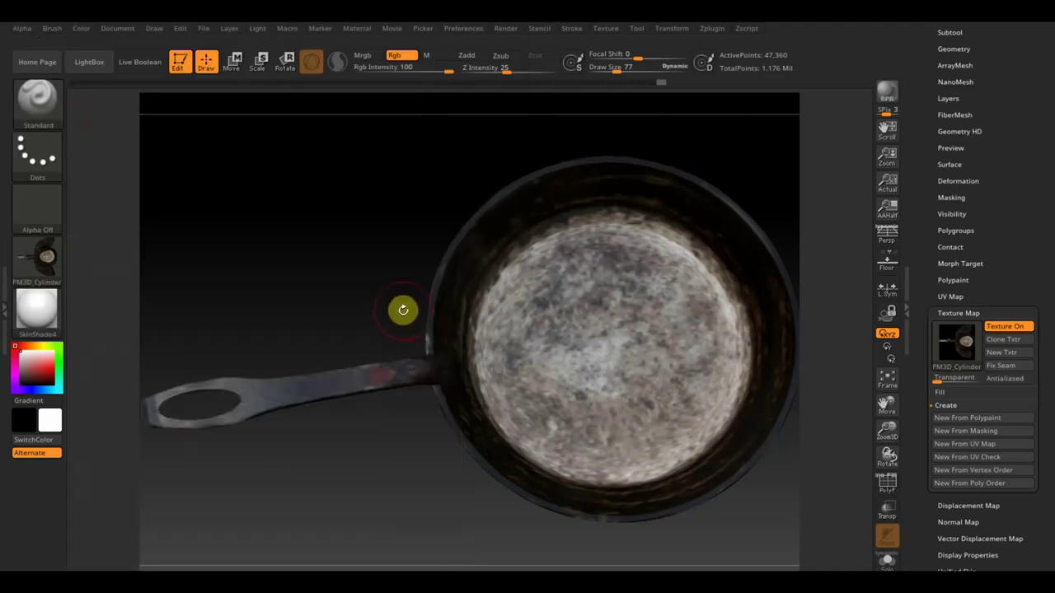
Step: Drop the pan to subdivision level 1 with the Geometry SDiv slider
{"action": "scroll", "coordinate": [1008, 165], "scroll_direction": "up", "scroll_amount": 5}
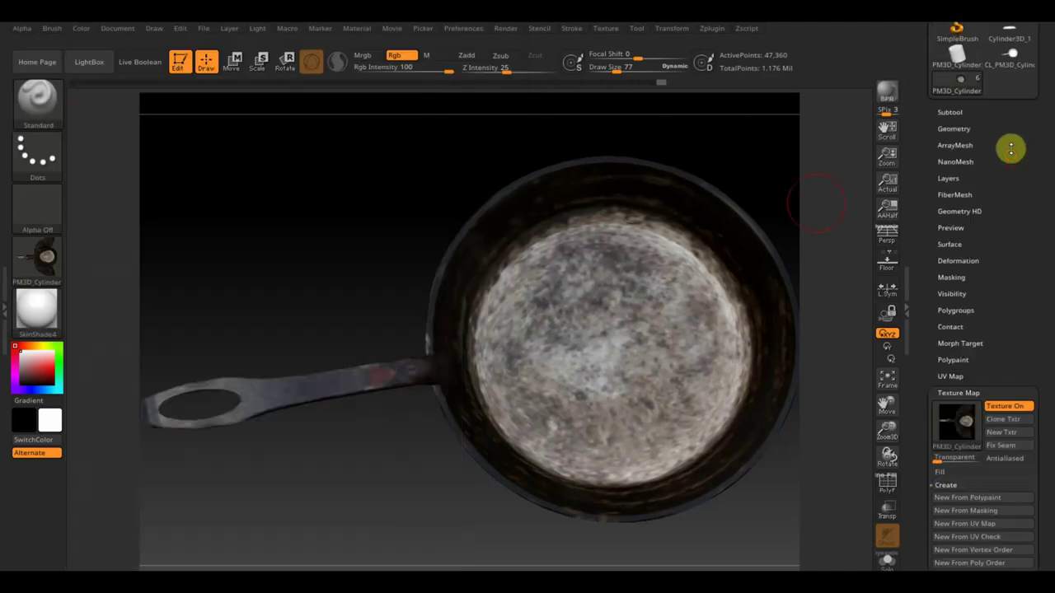
{"action": "left_click", "coordinate": [956, 143]}
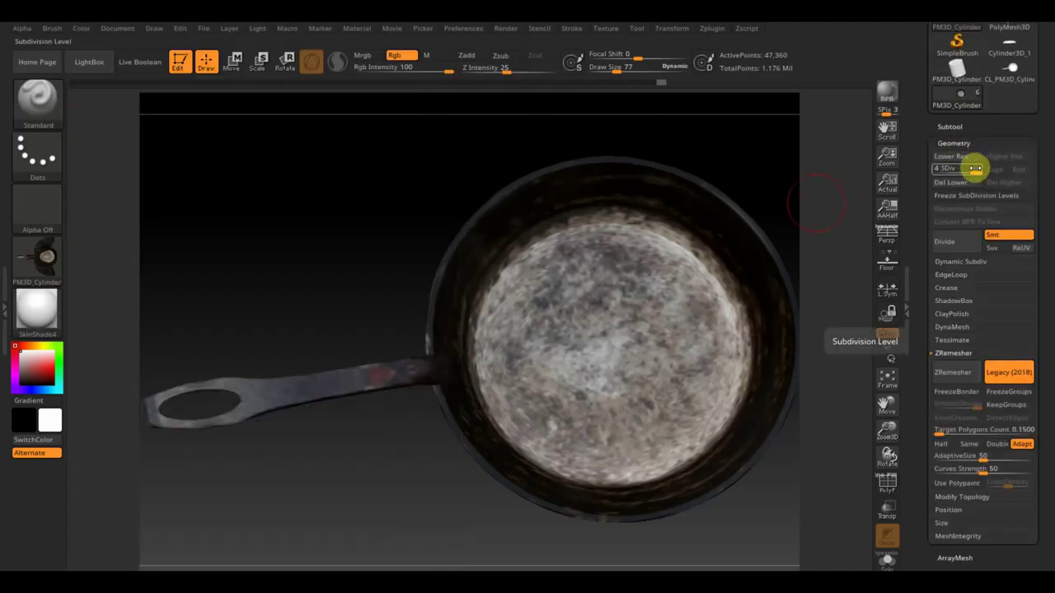
{"action": "left_click_drag", "start_coordinate": [968, 169], "coordinate": [919, 170]}
{"action": "scroll", "coordinate": [1045, 310], "scroll_direction": "down", "scroll_amount": 10}
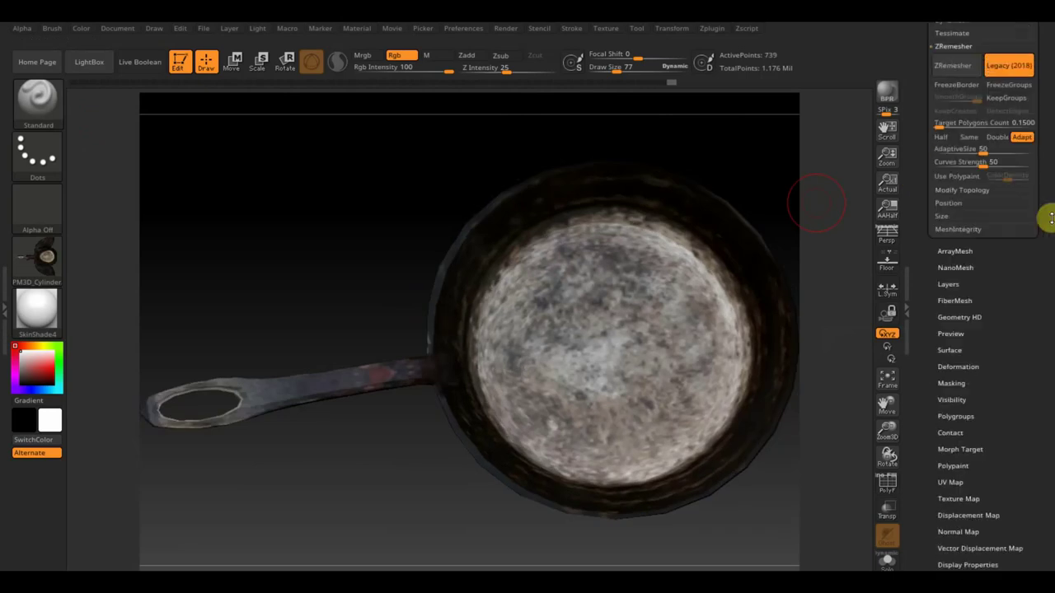
{"action": "scroll", "coordinate": [1015, 254], "scroll_direction": "up", "scroll_amount": 5}
{"action": "scroll", "coordinate": [1014, 255], "scroll_direction": "up", "scroll_amount": 5}
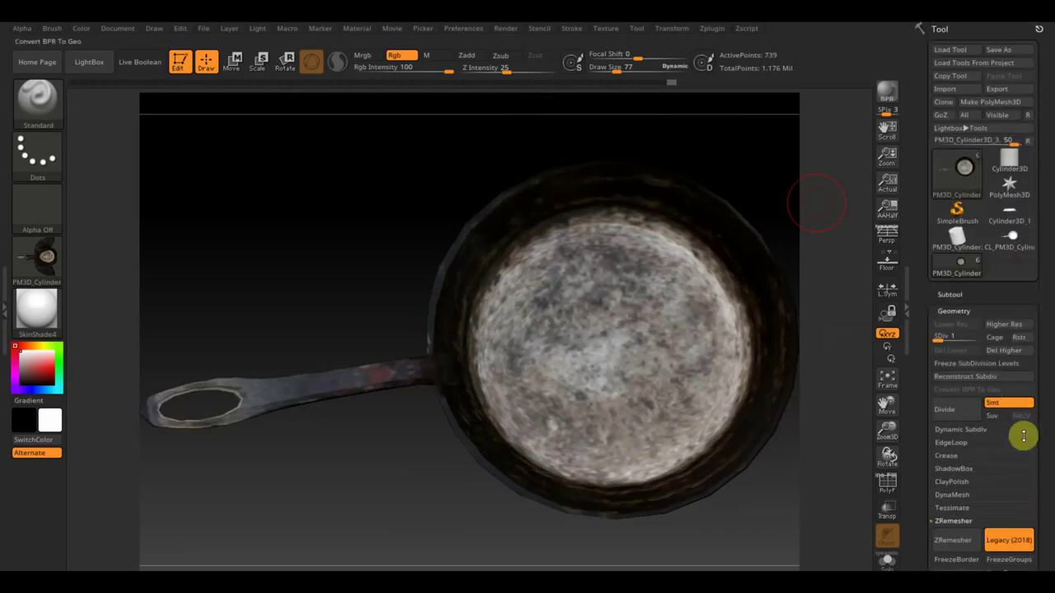
Step: Create a normal map from the pan's detail and clone it to the current texture
{"action": "left_click_drag", "start_coordinate": [1042, 461], "coordinate": [1042, 289]}
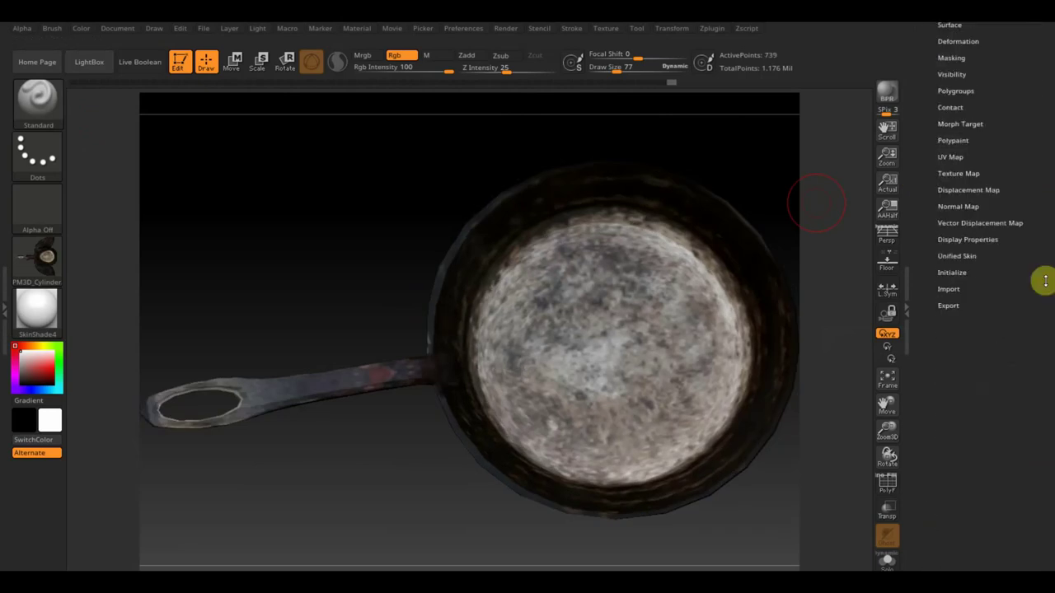
{"action": "left_click", "coordinate": [959, 352]}
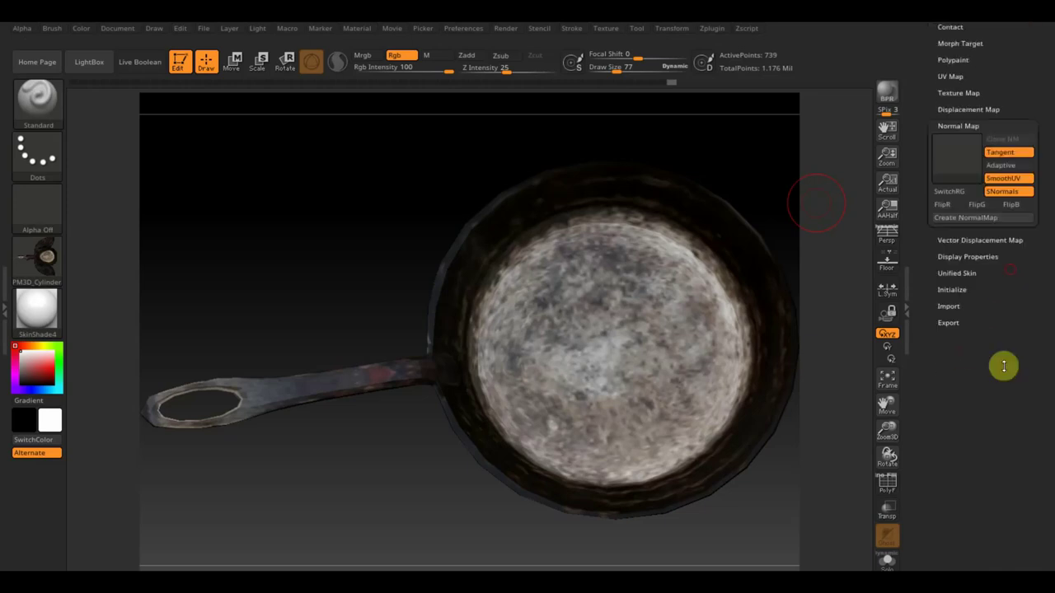
{"action": "left_click", "coordinate": [968, 293]}
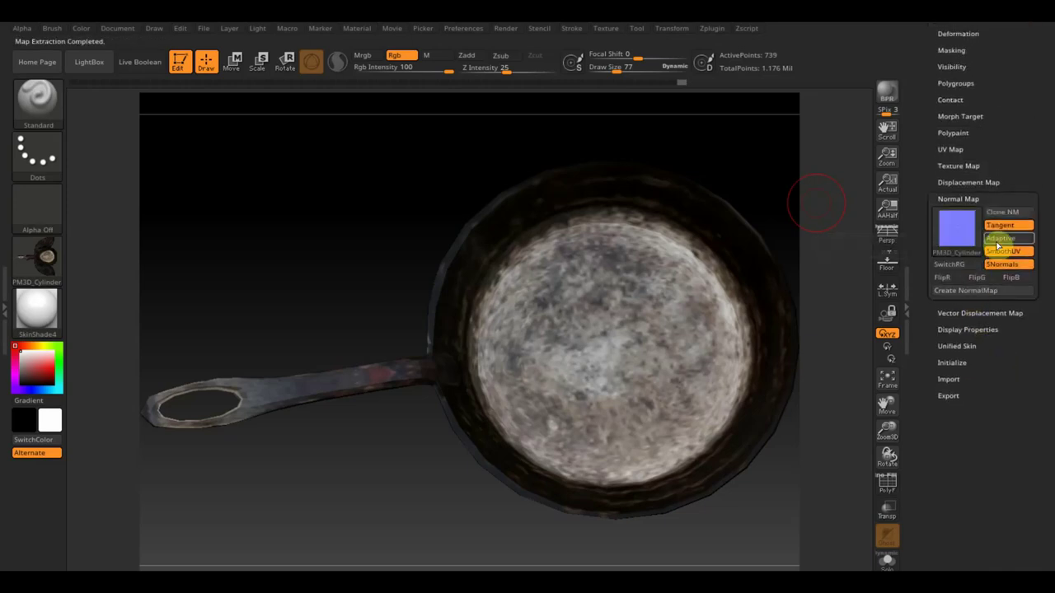
{"action": "left_click", "coordinate": [1003, 216]}
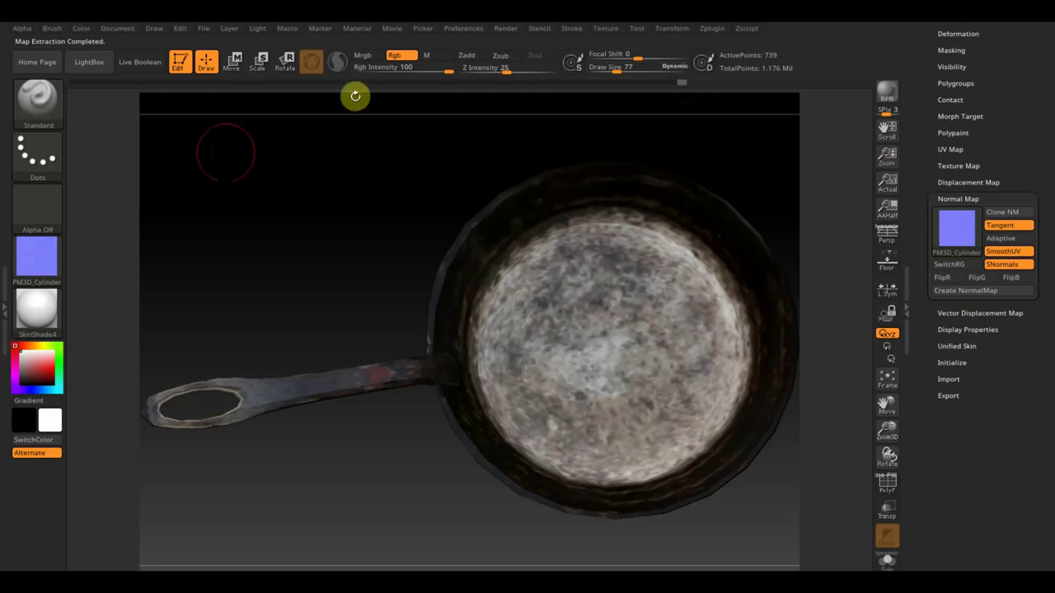
{"action": "left_click", "coordinate": [607, 33]}
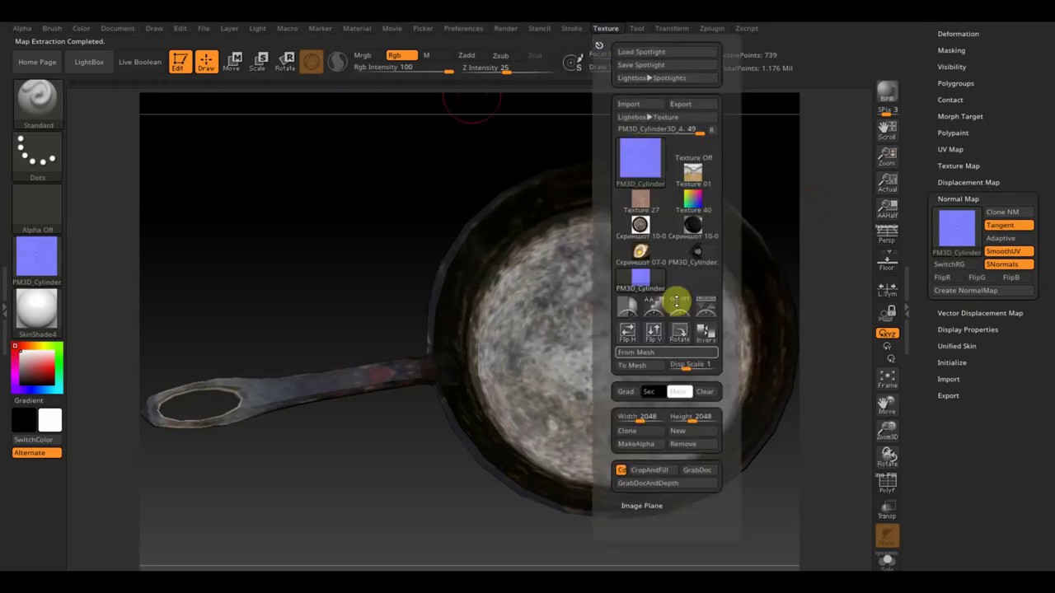
Step: Export the normal map to the desktop as the PNG PM3D_Cylinder3D_4
{"action": "left_click", "coordinate": [37, 259]}
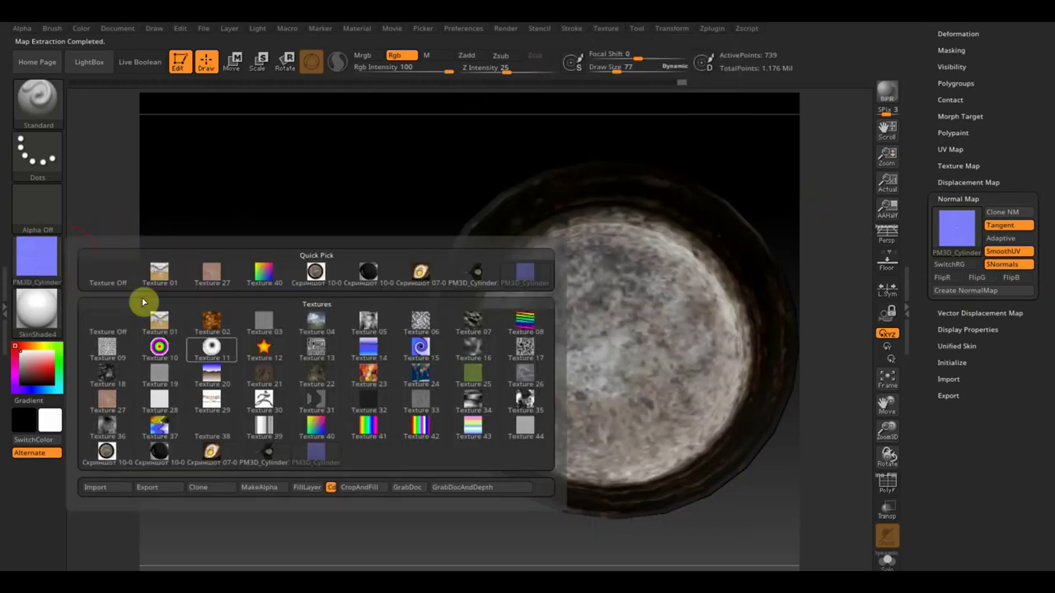
{"action": "left_click", "coordinate": [148, 488]}
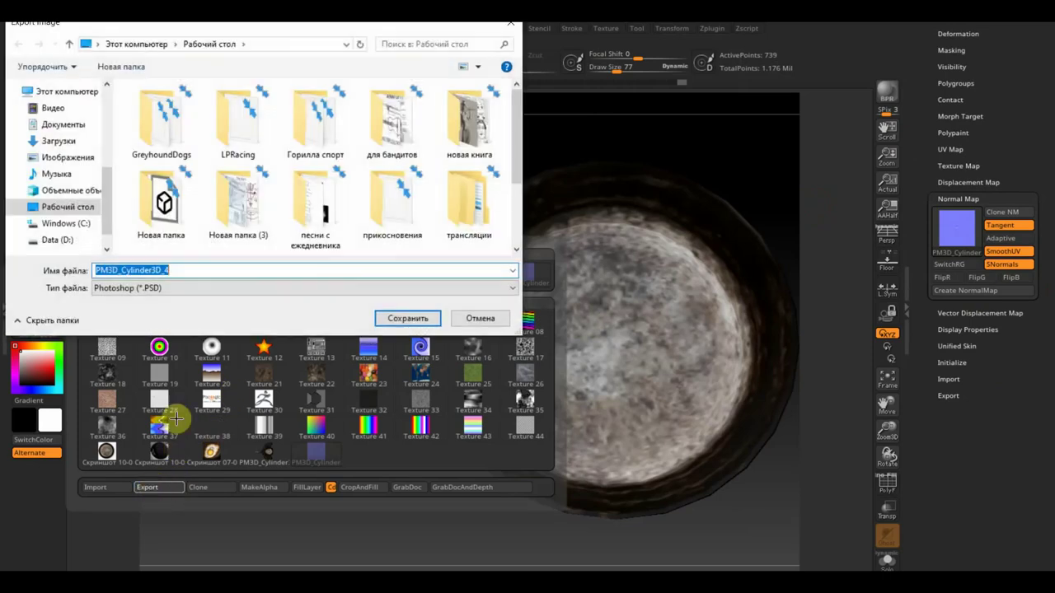
{"action": "left_click", "coordinate": [160, 287]}
{"action": "left_click", "coordinate": [217, 316]}
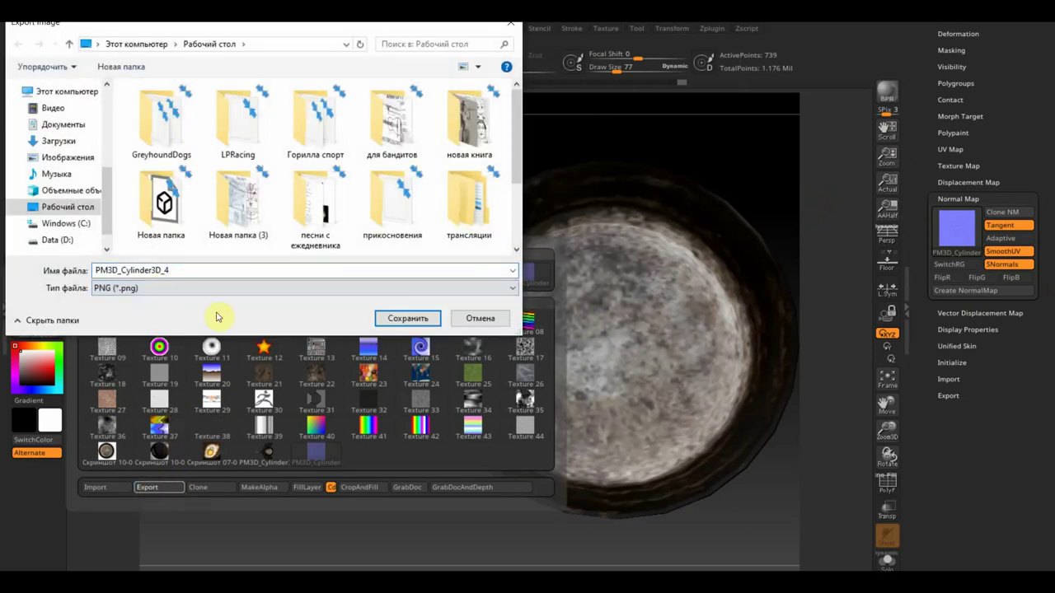
{"action": "left_click", "coordinate": [394, 317]}
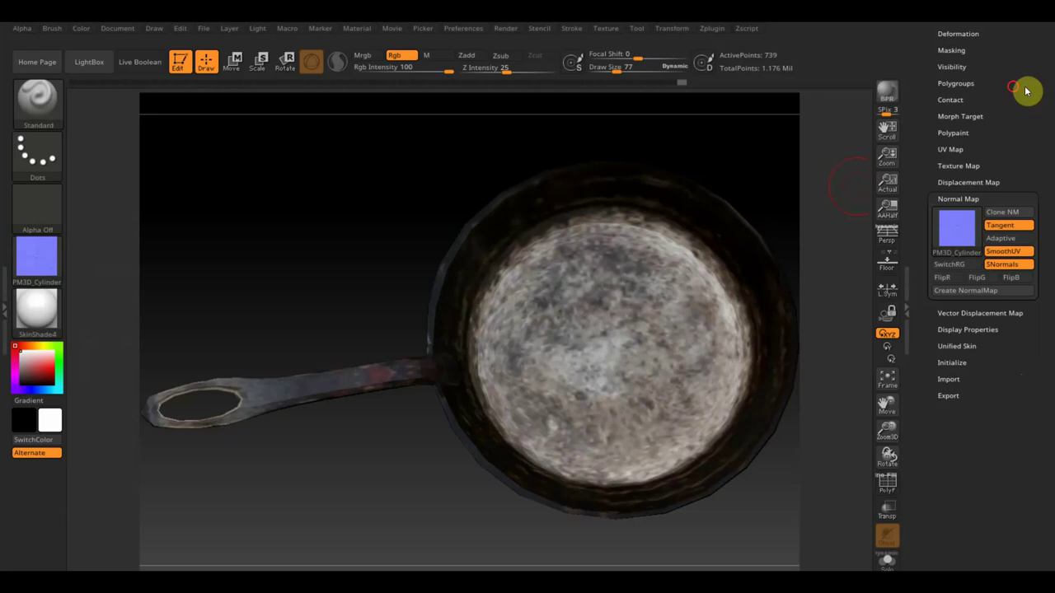
{"action": "left_click_drag", "start_coordinate": [1025, 91], "coordinate": [1013, 206]}
{"action": "left_click", "coordinate": [954, 244]}
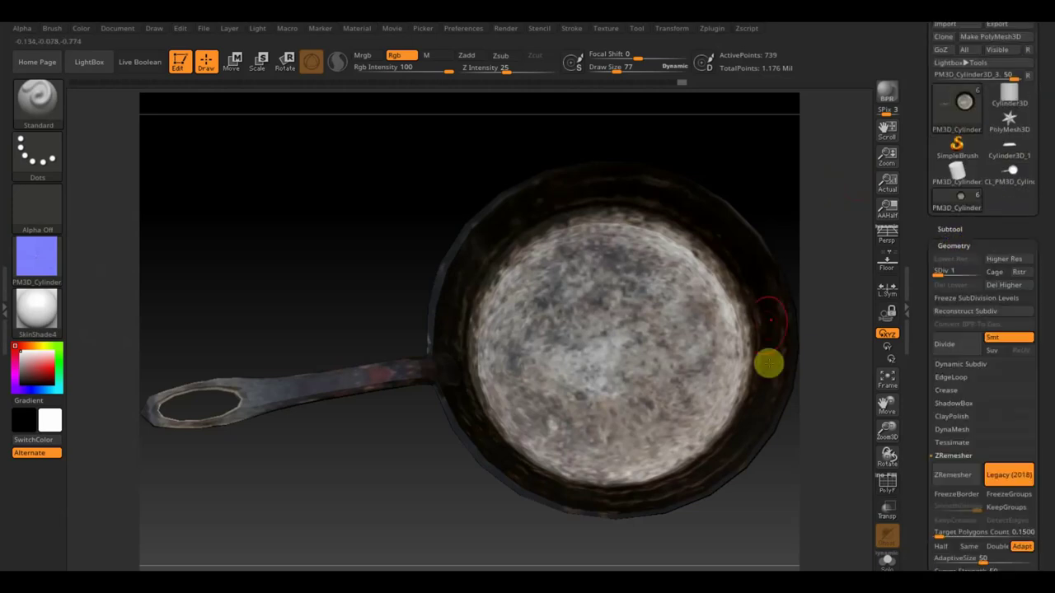
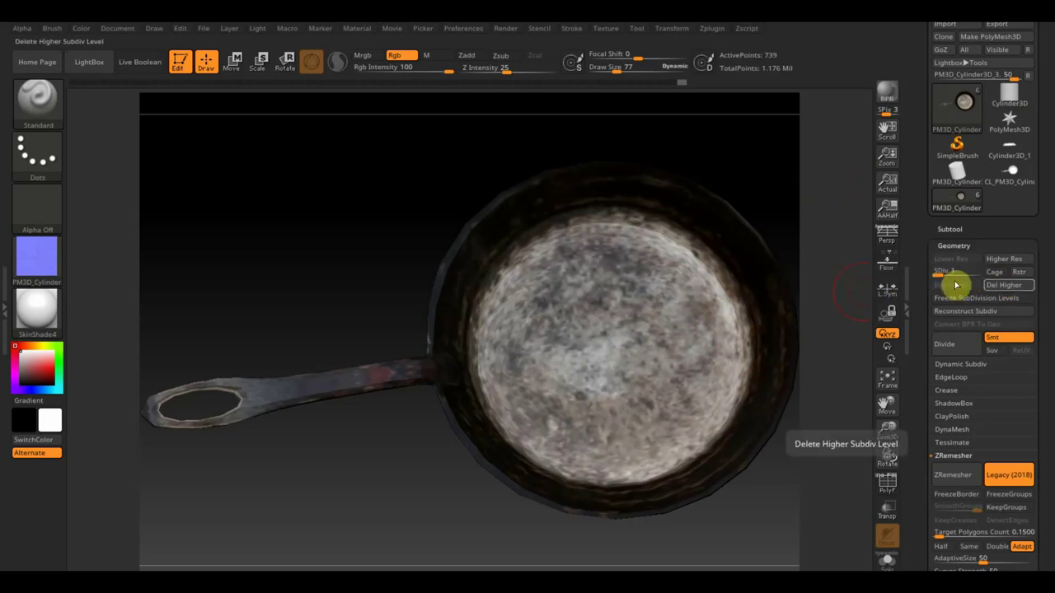
Step: Delete the pan's higher subdivision levels and export it to the desktop as OBJ file 'сковорода'
{"action": "left_click", "coordinate": [1006, 286]}
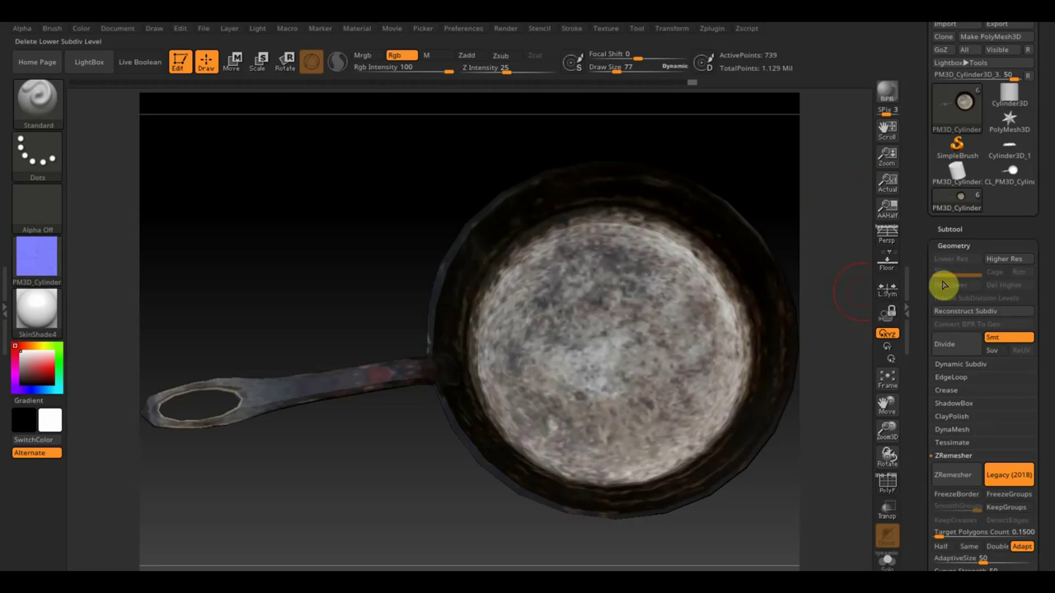
{"action": "scroll", "coordinate": [989, 124], "scroll_direction": "up", "scroll_amount": 3}
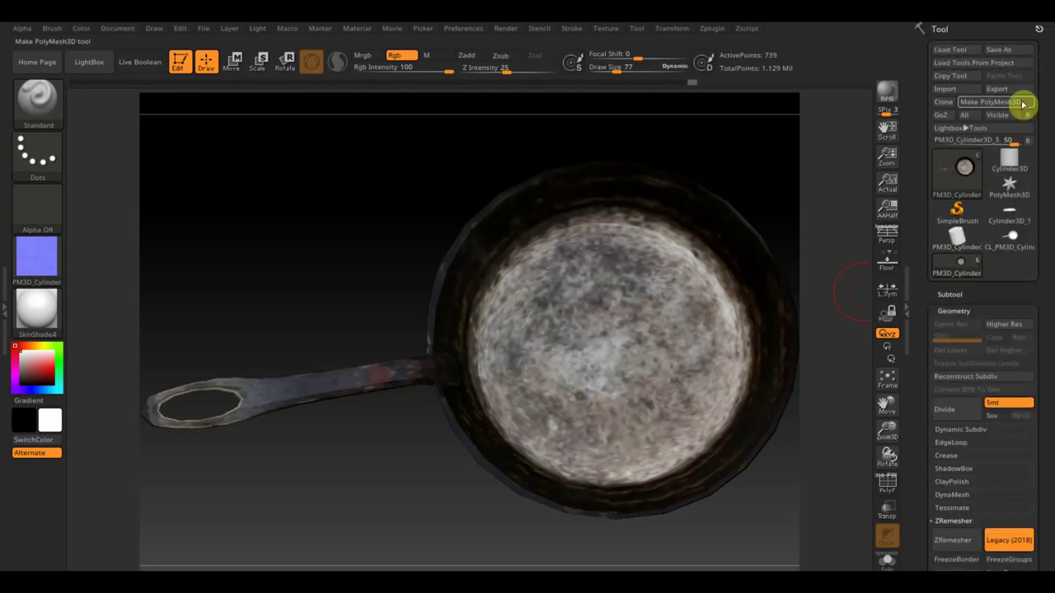
{"action": "left_click", "coordinate": [1006, 91]}
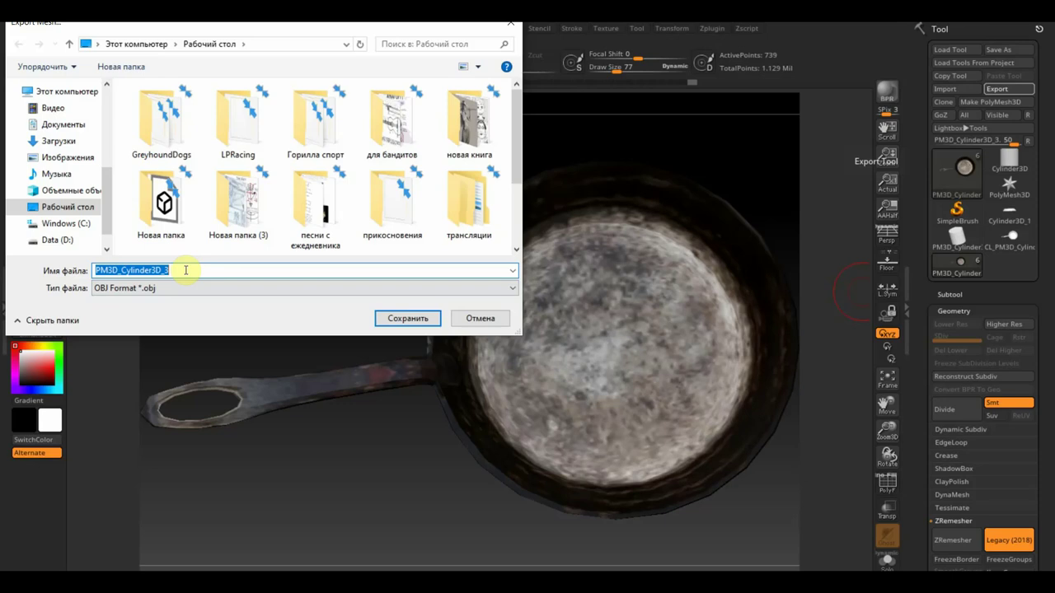
{"action": "type", "text": "сковорода"}
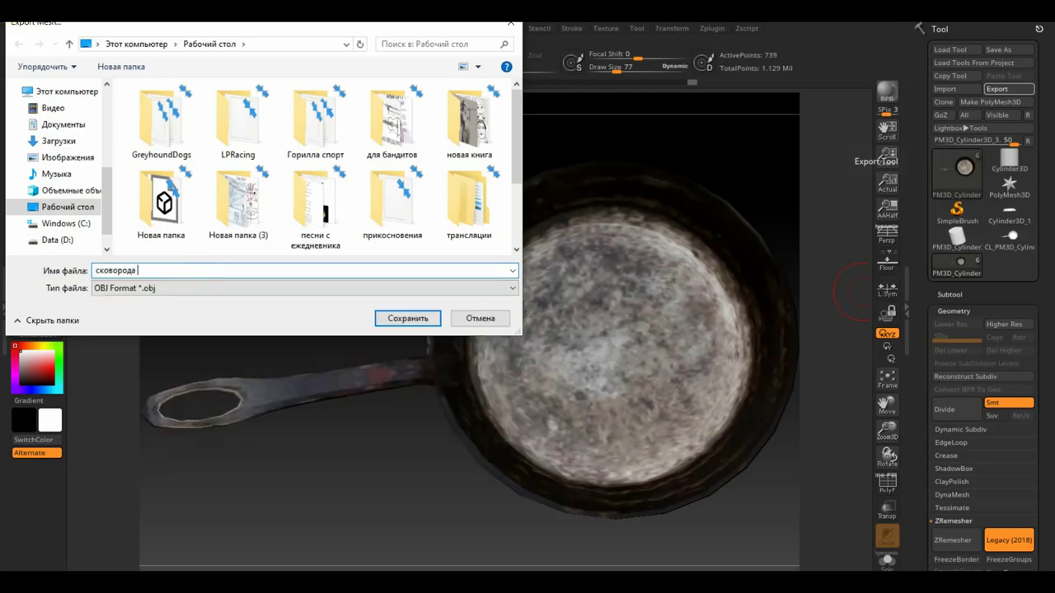
{"action": "left_click", "coordinate": [379, 317]}
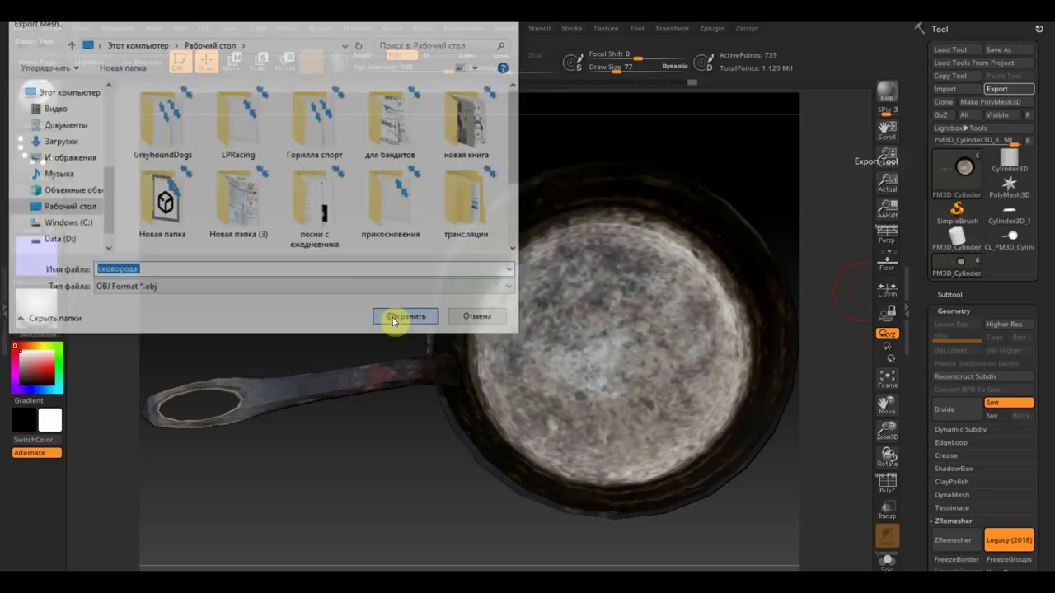
Step: Browse the 3D Print Hub and Text 3D & Vector Shapes plugin panels in Zplugin
{"action": "left_click", "coordinate": [713, 33]}
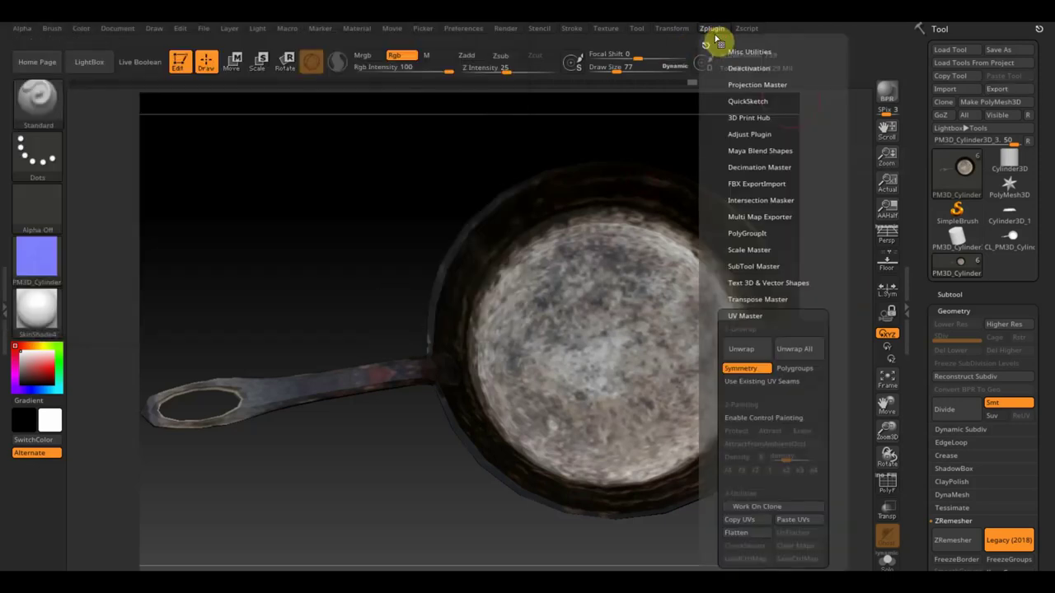
{"action": "left_click", "coordinate": [749, 118]}
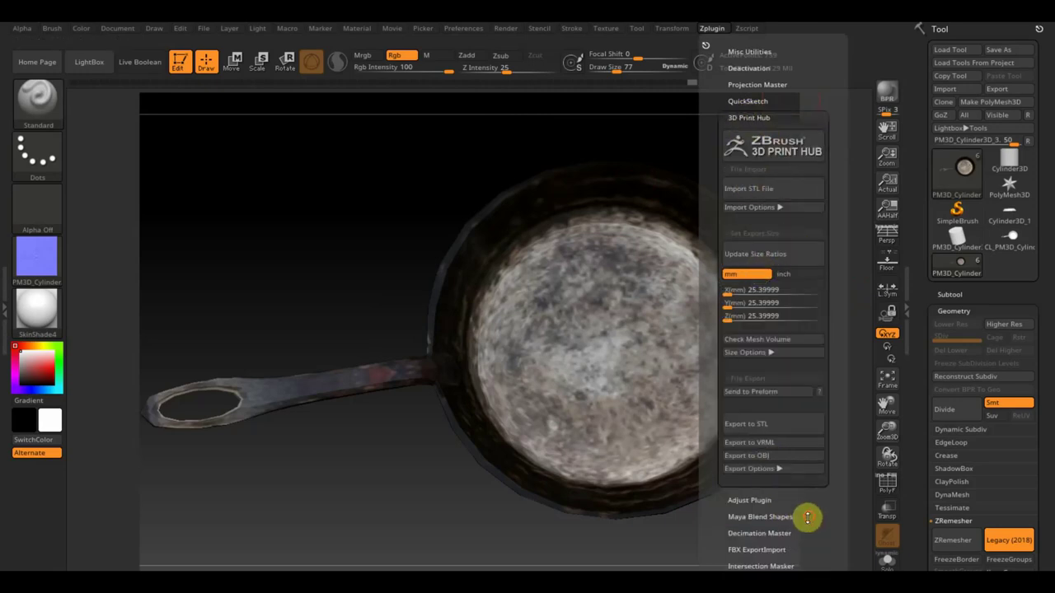
{"action": "scroll", "coordinate": [791, 511], "scroll_direction": "down", "scroll_amount": 5}
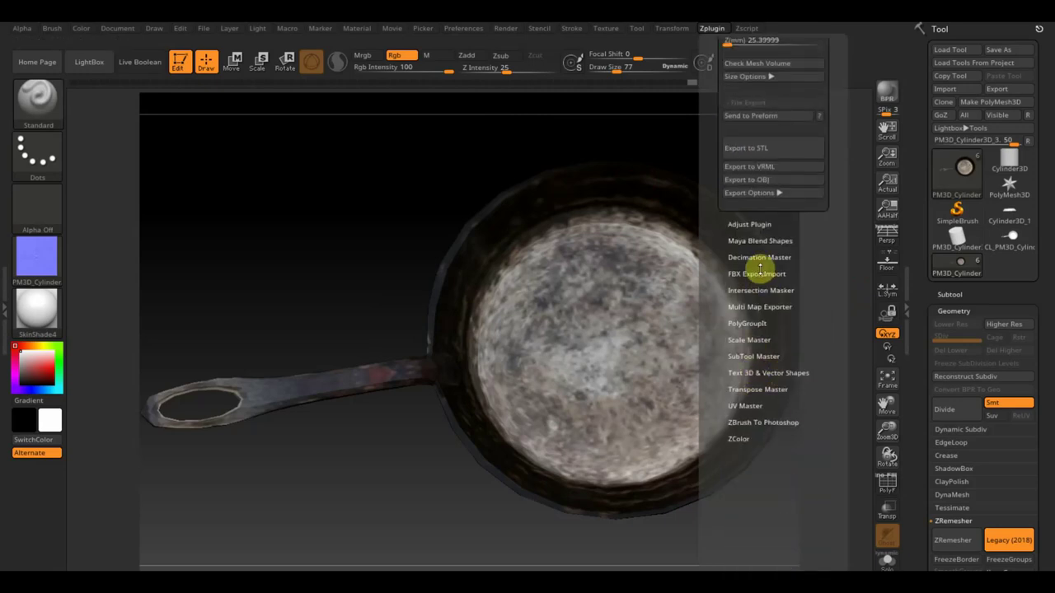
{"action": "left_click", "coordinate": [752, 373]}
{"action": "left_click_drag", "start_coordinate": [817, 348], "coordinate": [821, 425]}
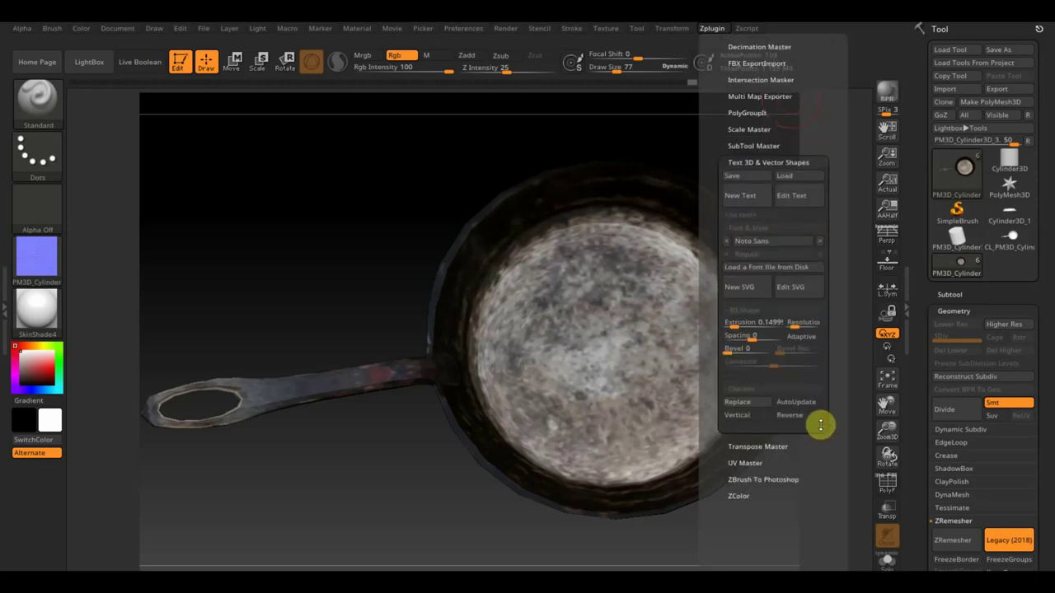
{"action": "left_click_drag", "start_coordinate": [821, 148], "coordinate": [820, 190]}
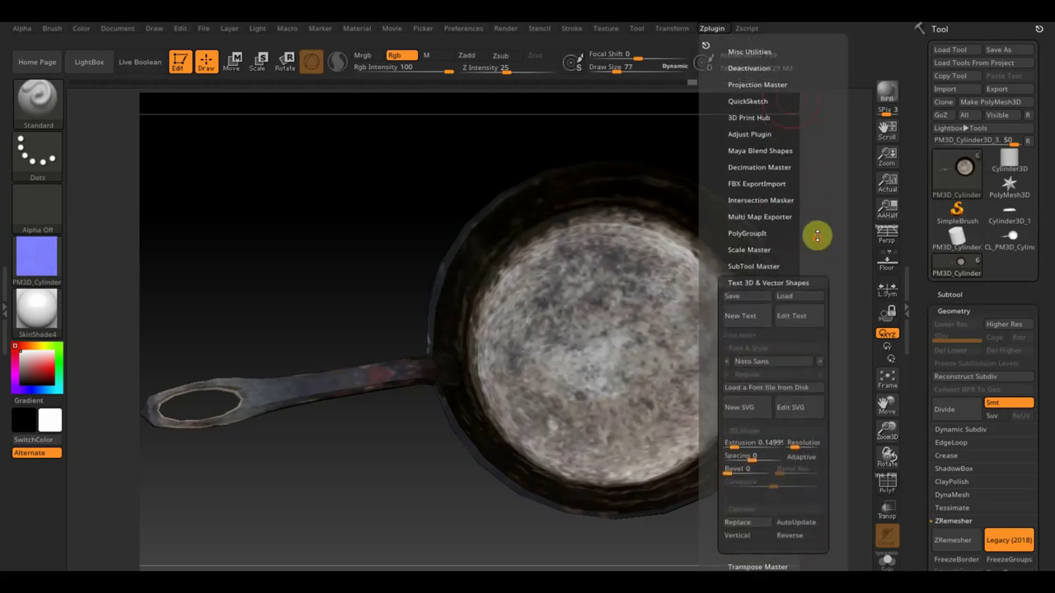
{"action": "left_click", "coordinate": [748, 118]}
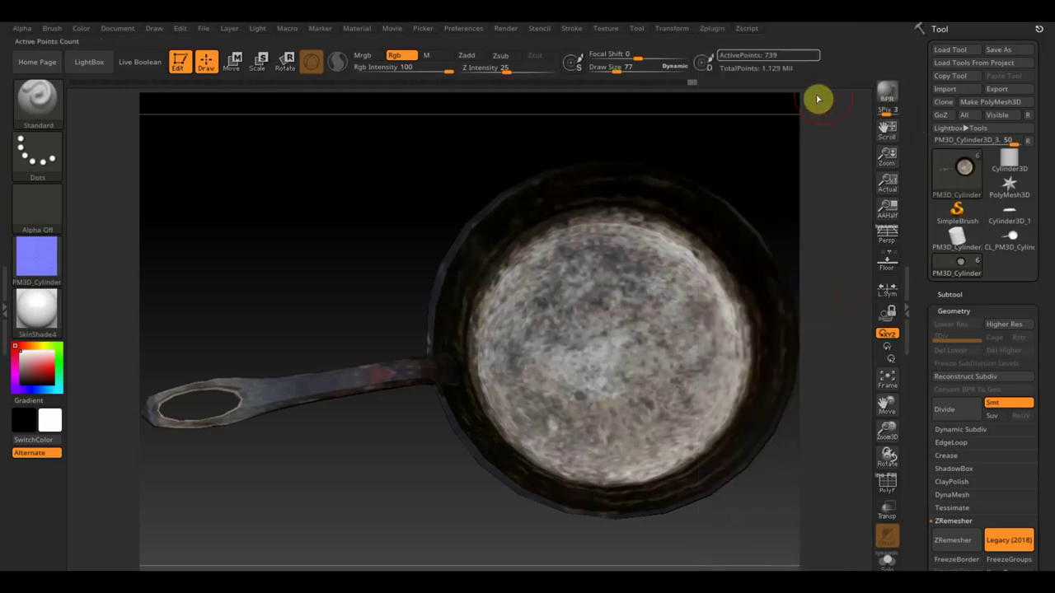
Step: Check the FBX ExportImport plugin, then restore the pan's higher subdivision levels
{"action": "left_click", "coordinate": [712, 28]}
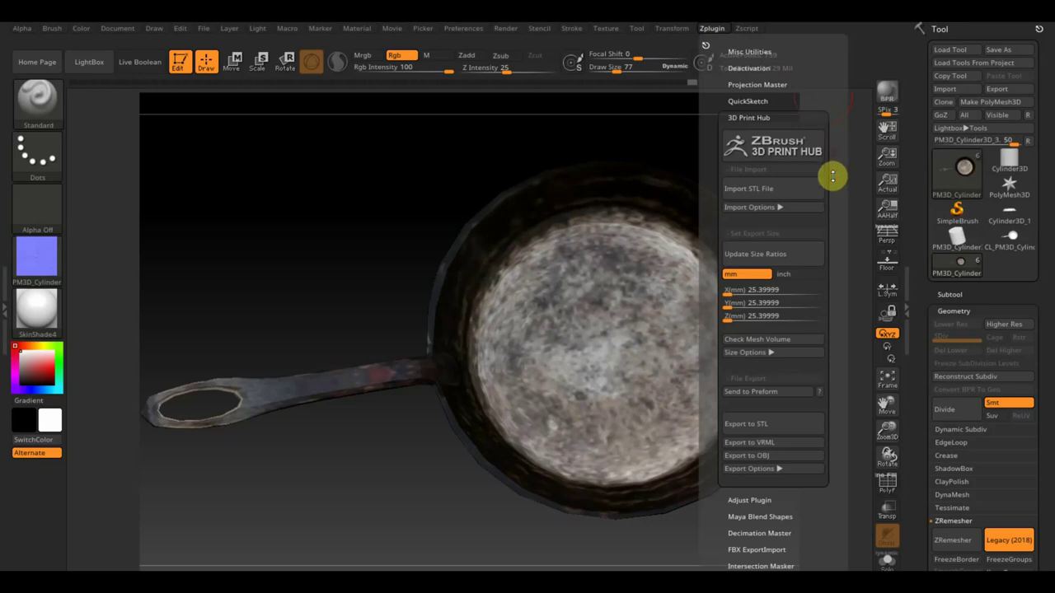
{"action": "scroll", "coordinate": [843, 242], "scroll_direction": "down", "scroll_amount": 3}
{"action": "scroll", "coordinate": [843, 178], "scroll_direction": "down", "scroll_amount": 3}
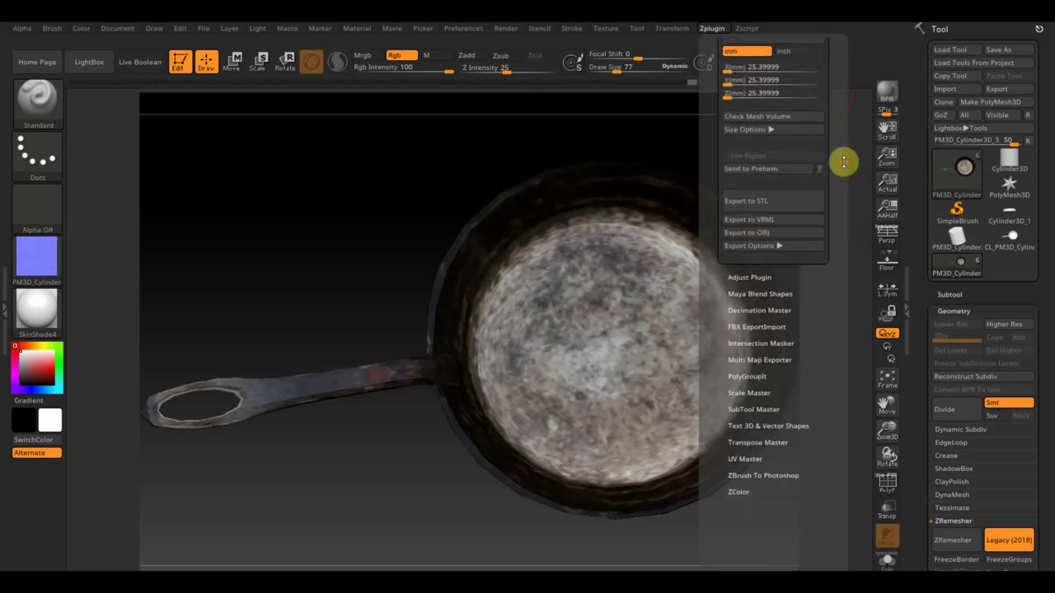
{"action": "scroll", "coordinate": [767, 321], "scroll_direction": "down", "scroll_amount": 3}
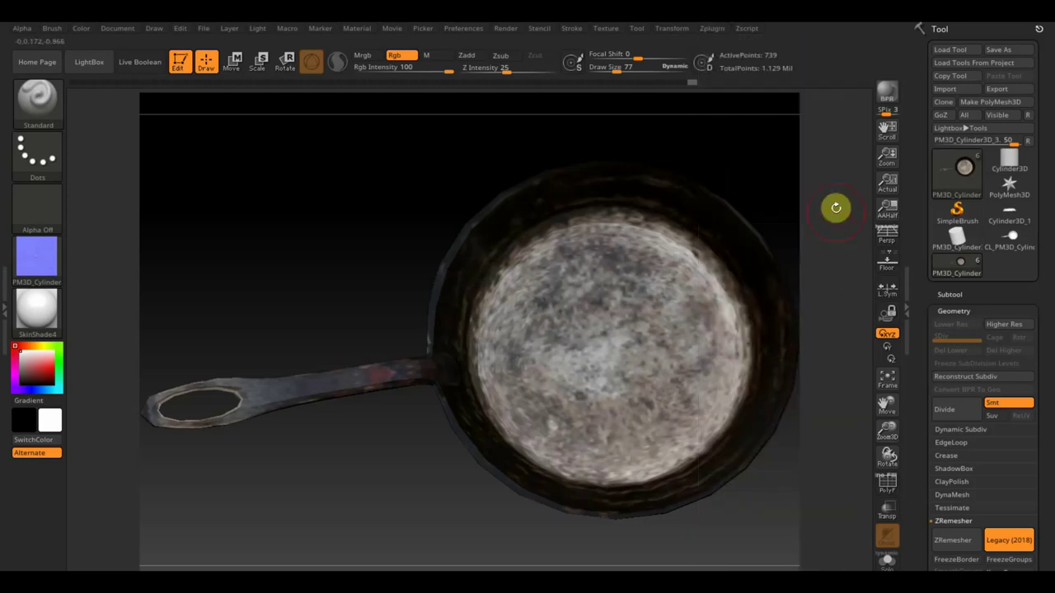
{"action": "left_click", "coordinate": [713, 28]}
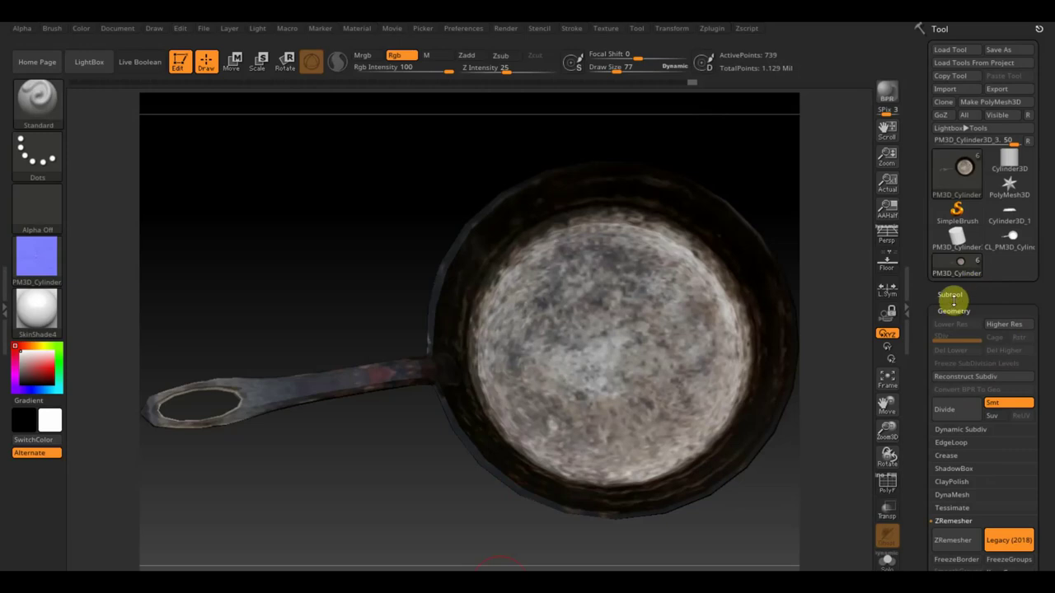
{"action": "left_click", "coordinate": [752, 320], "text": "alt"}
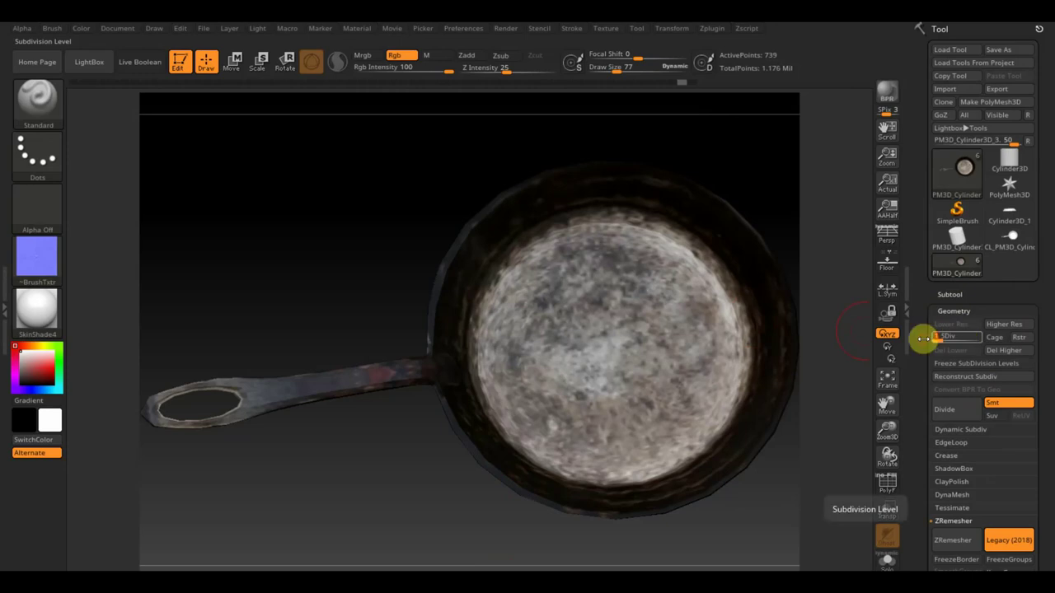
Step: Select the PM3D_Cube3D1 egg subtool in the Subtool list so it shows alone
{"action": "left_click", "coordinate": [952, 293]}
{"action": "left_click_drag", "start_coordinate": [1039, 367], "coordinate": [1041, 273]}
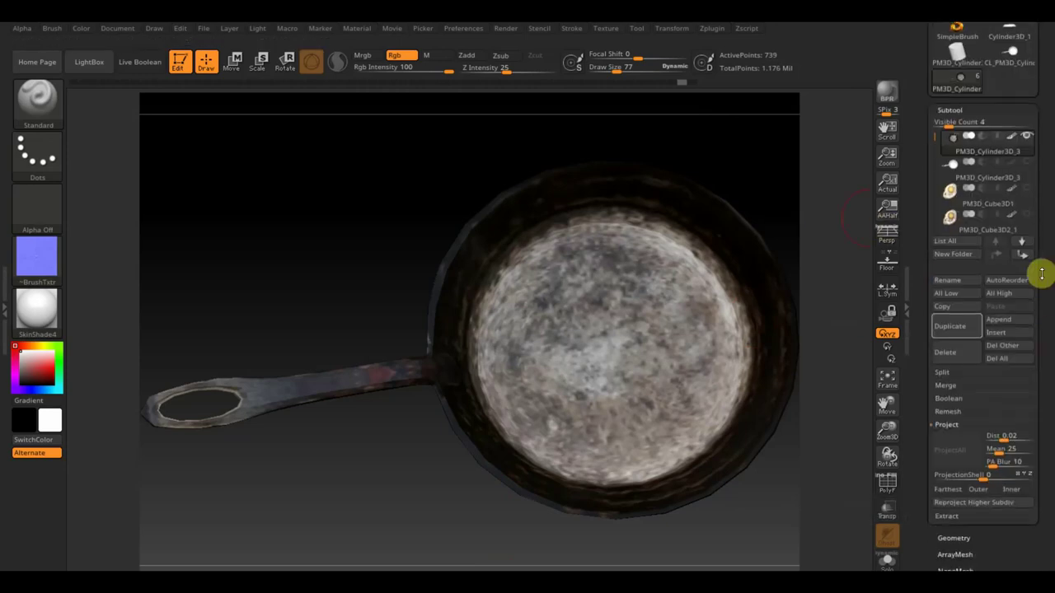
{"action": "left_click", "coordinate": [952, 174]}
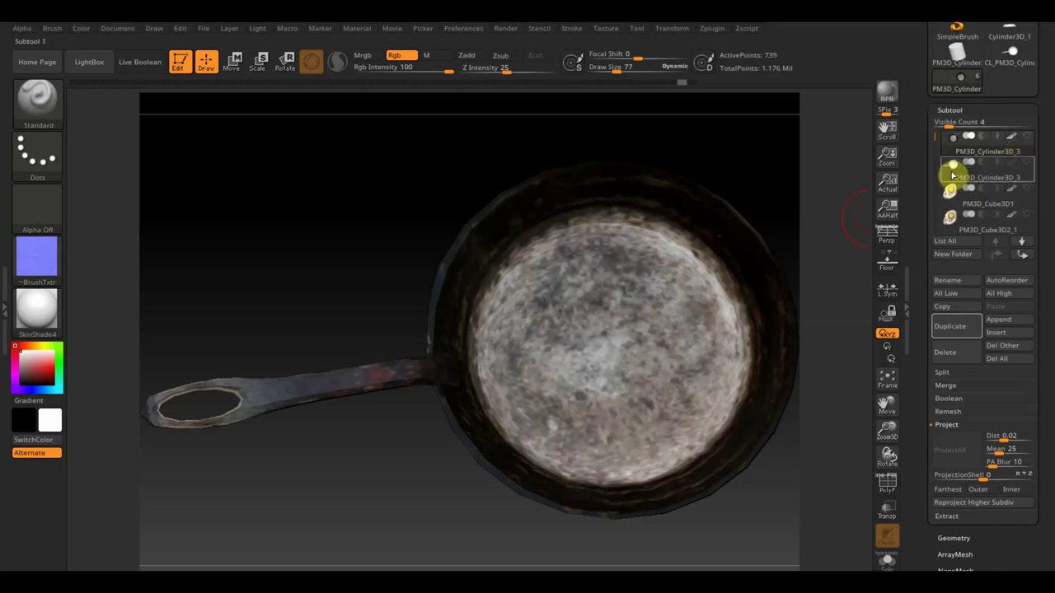
{"action": "left_click", "coordinate": [952, 202]}
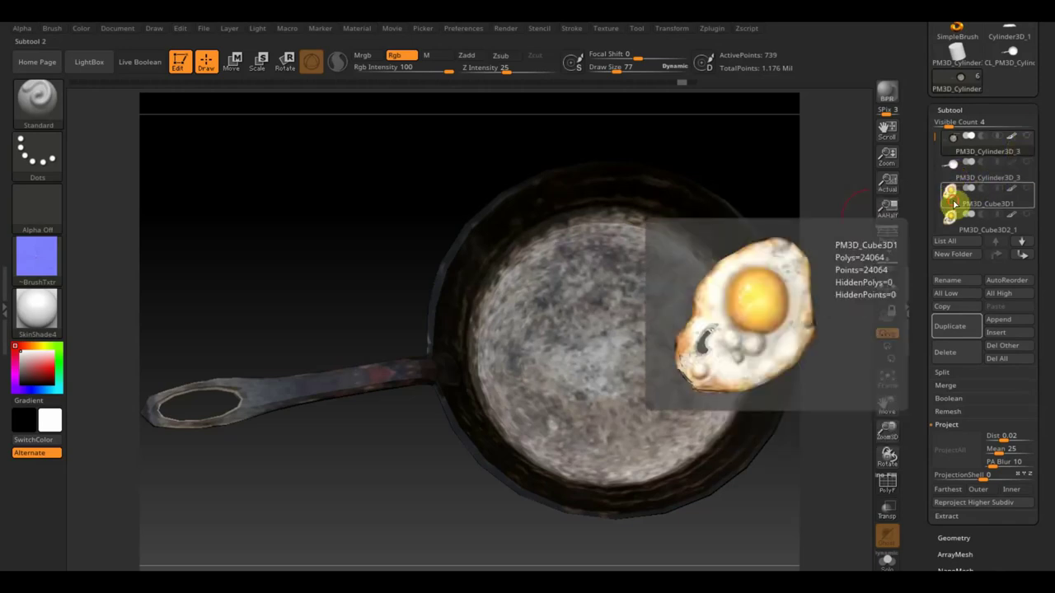
{"action": "left_click", "coordinate": [953, 204]}
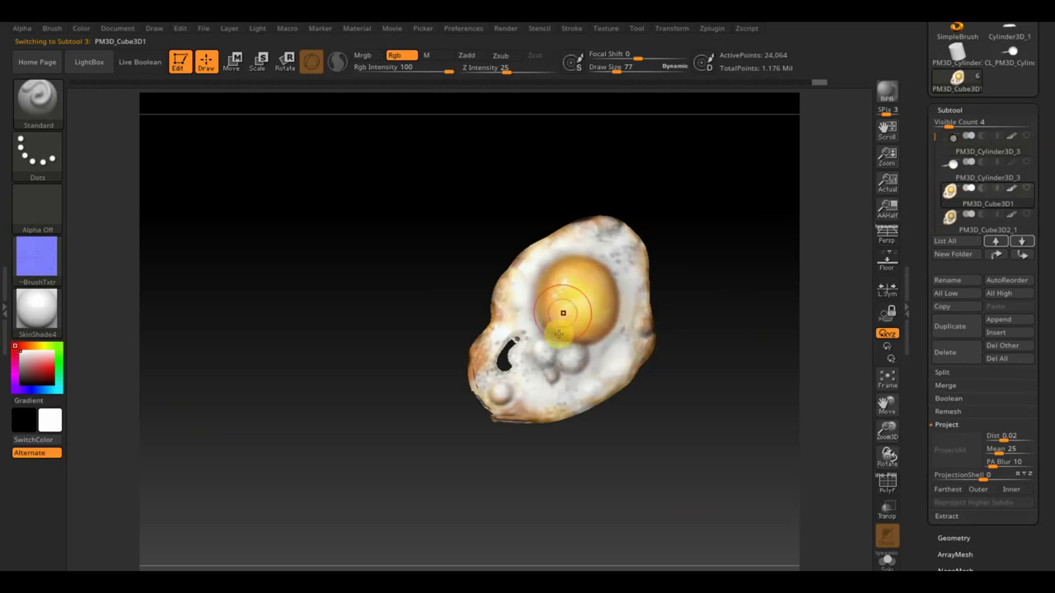
Step: Turn off the texture and polypaint the egg from the Spotlight reference image
{"action": "left_click", "coordinate": [56, 264]}
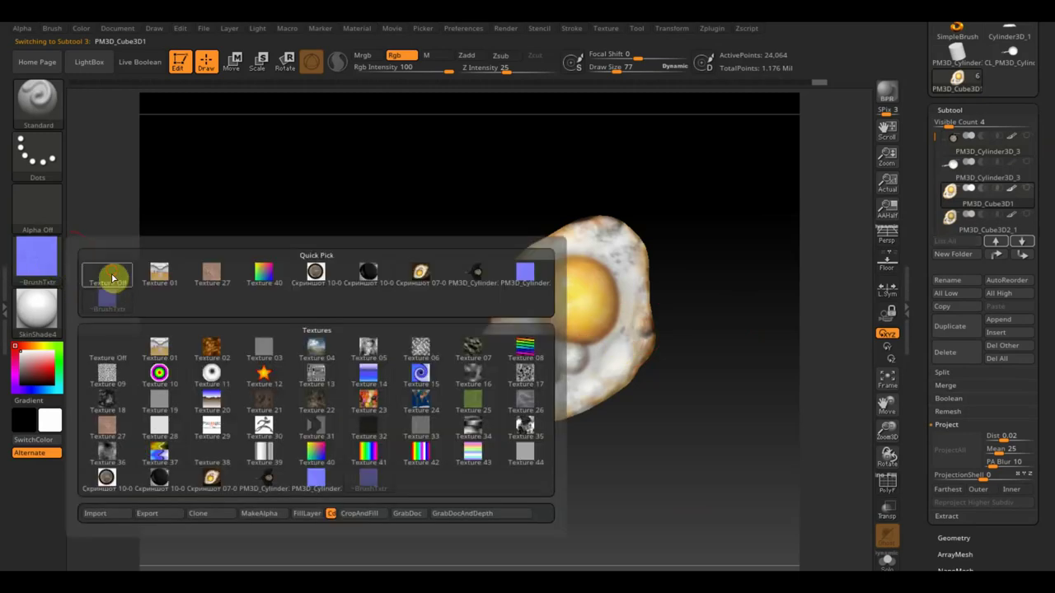
{"action": "left_click", "coordinate": [111, 274]}
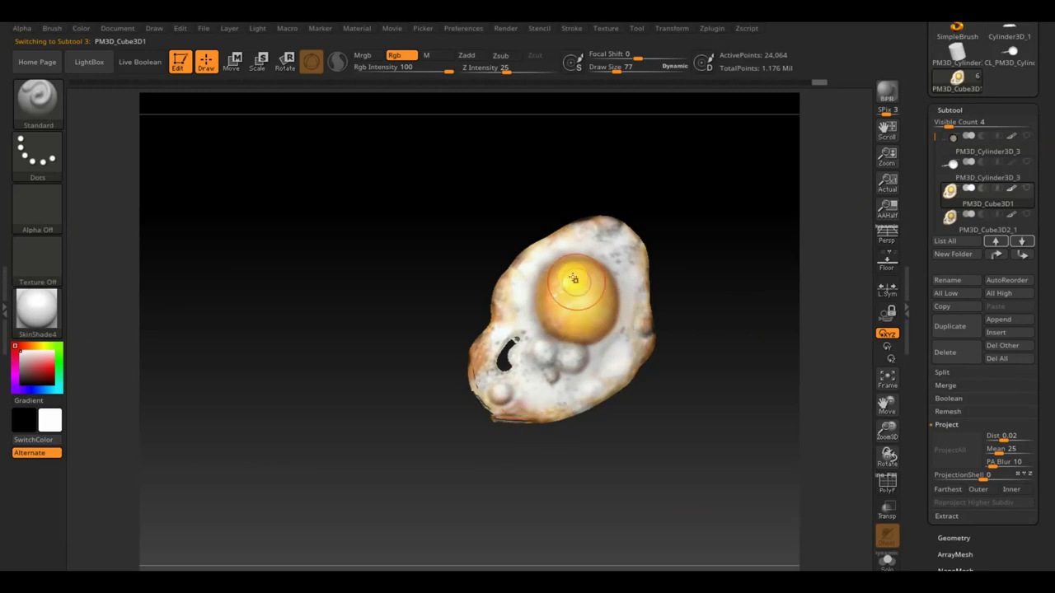
{"action": "mouse_move", "coordinate": [734, 334]}
{"action": "left_mouse_down"}
{"action": "mouse_move", "coordinate": [614, 152]}
{"action": "mouse_move", "coordinate": [736, 359]}
{"action": "left_mouse_up"}
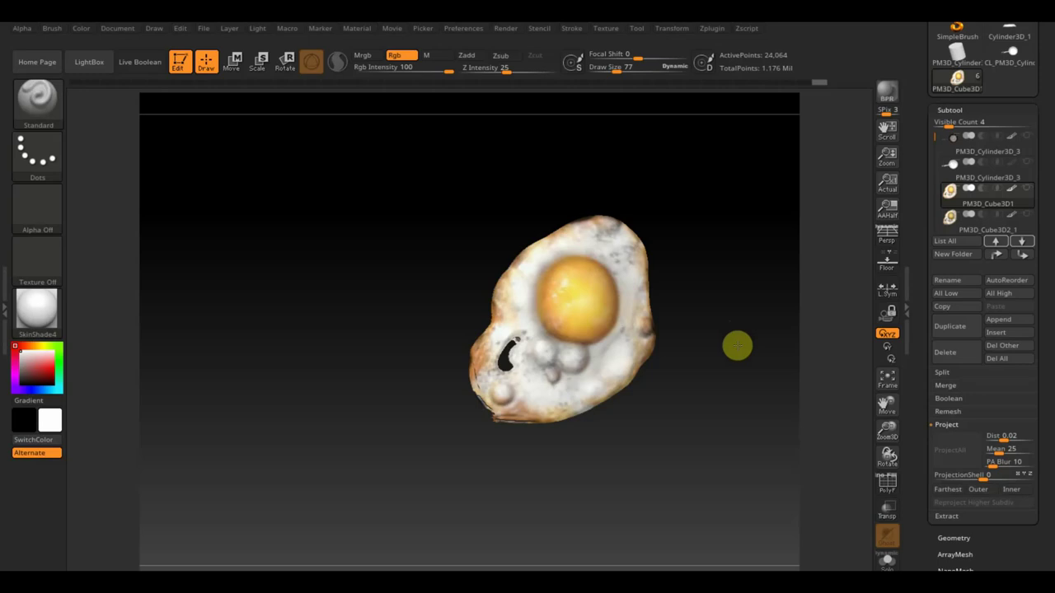
{"action": "key", "text": "shift+z"}
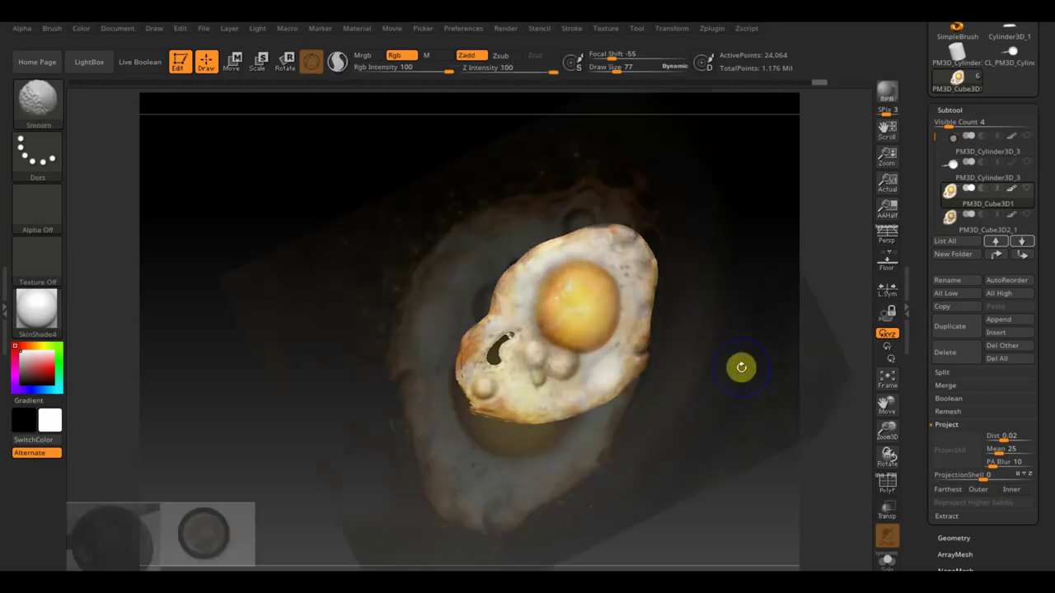
{"action": "key", "text": "z"}
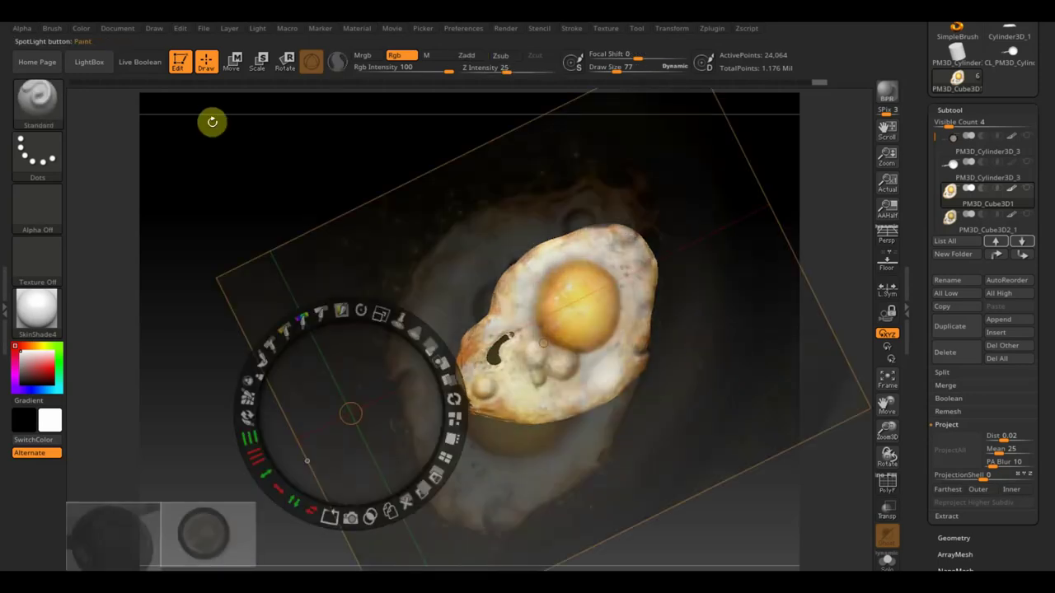
{"action": "key", "text": "z"}
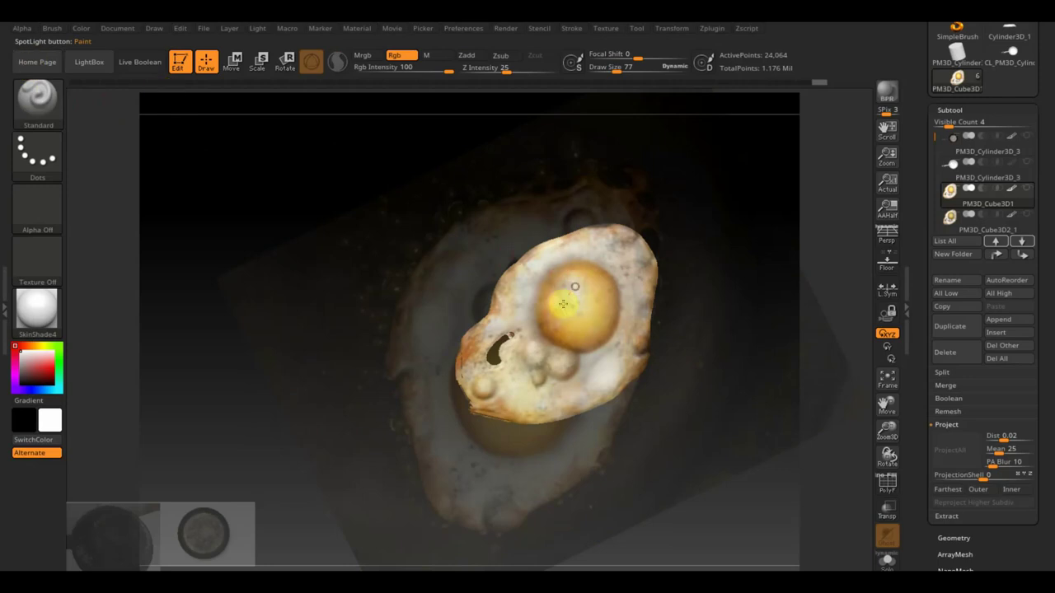
{"action": "left_click_drag", "start_coordinate": [571, 273], "coordinate": [574, 337]}
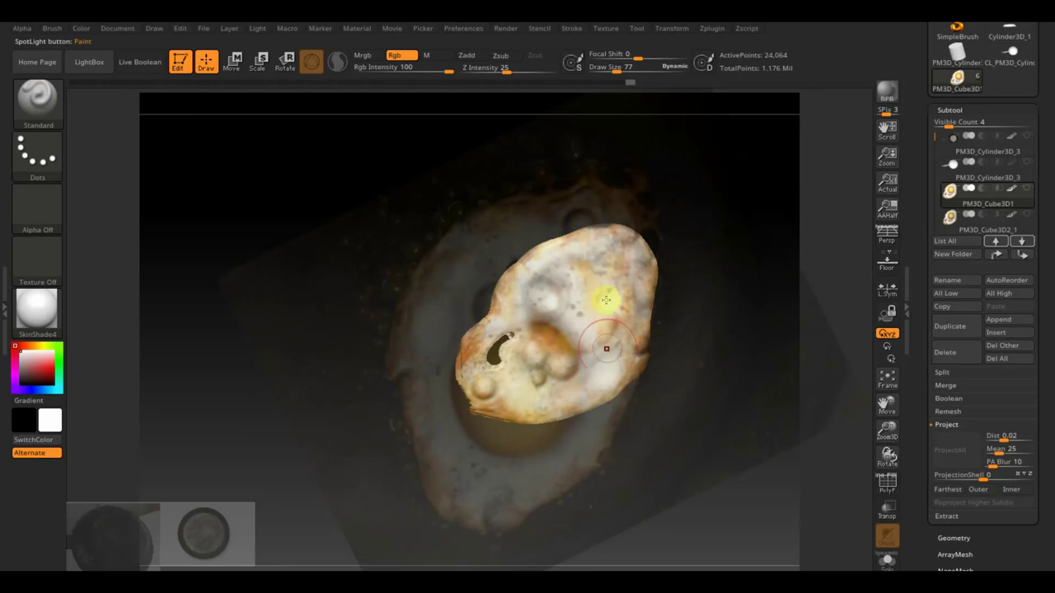
{"action": "key", "text": "shift+z"}
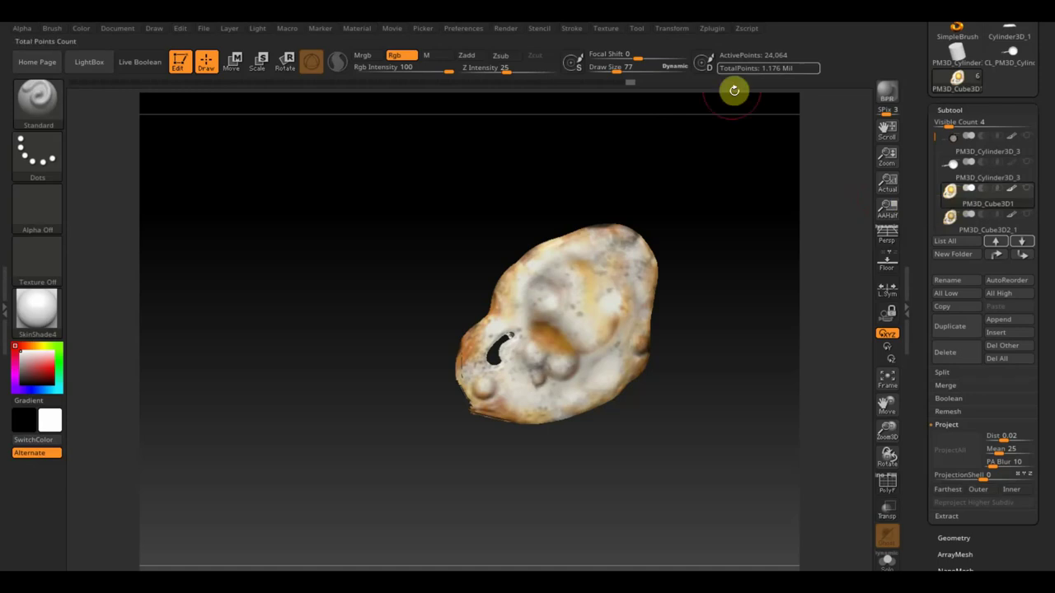
{"action": "left_click", "coordinate": [672, 29]}
{"action": "left_click", "coordinate": [605, 29]}
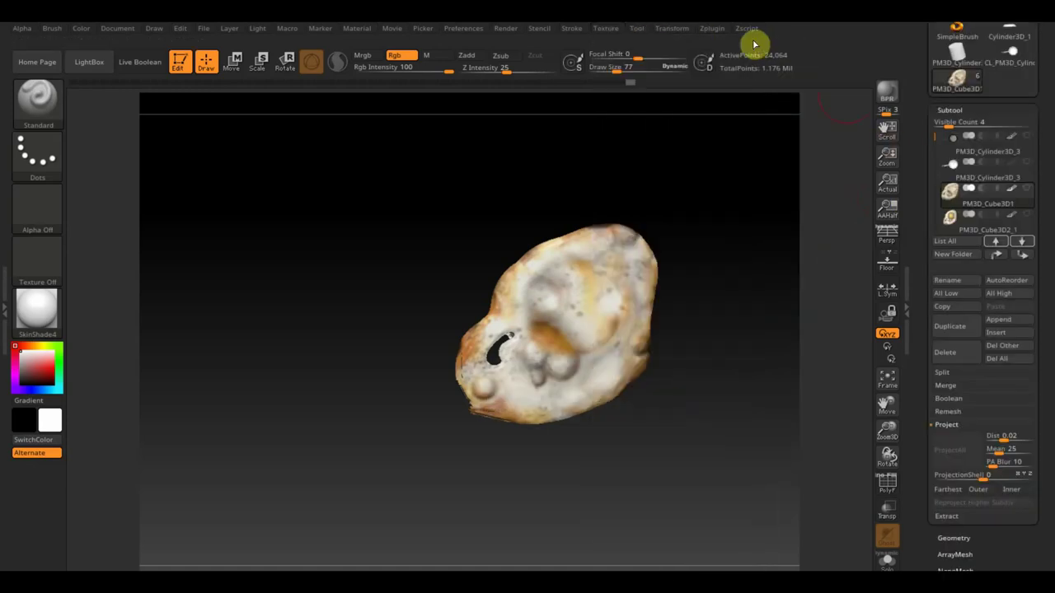
Step: With UV Master, work on a clone of the egg white, unwrap it and copy its UVs
{"action": "left_click", "coordinate": [716, 33]}
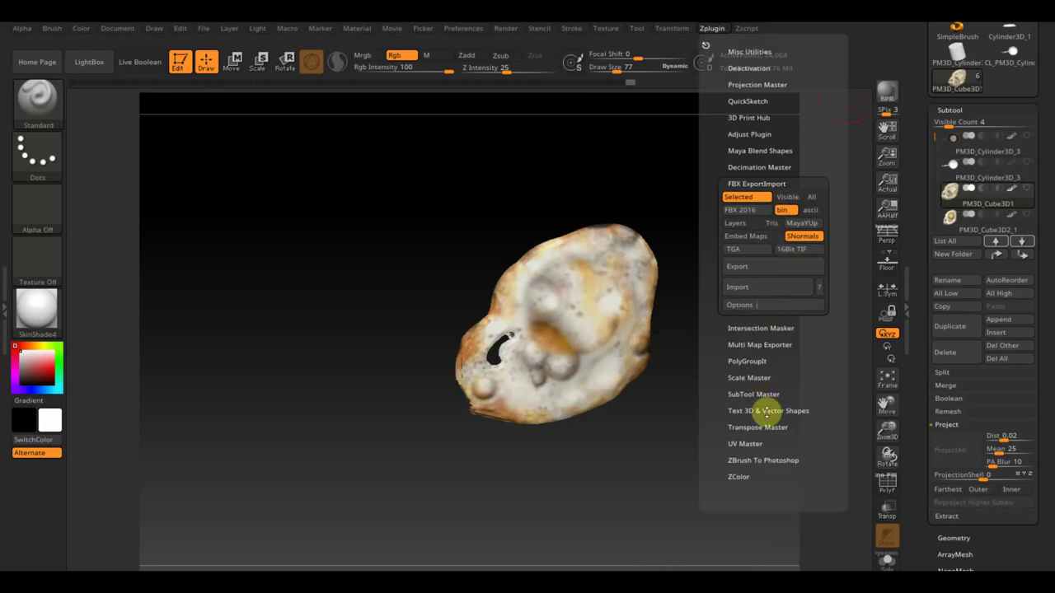
{"action": "left_click", "coordinate": [746, 445]}
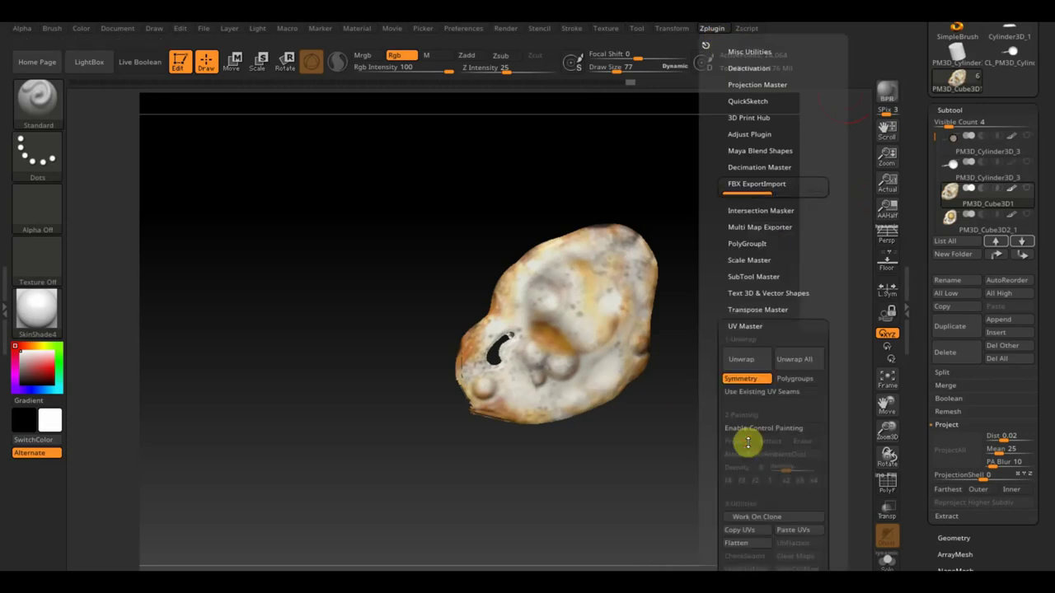
{"action": "left_click", "coordinate": [757, 506]}
{"action": "left_click", "coordinate": [741, 349]}
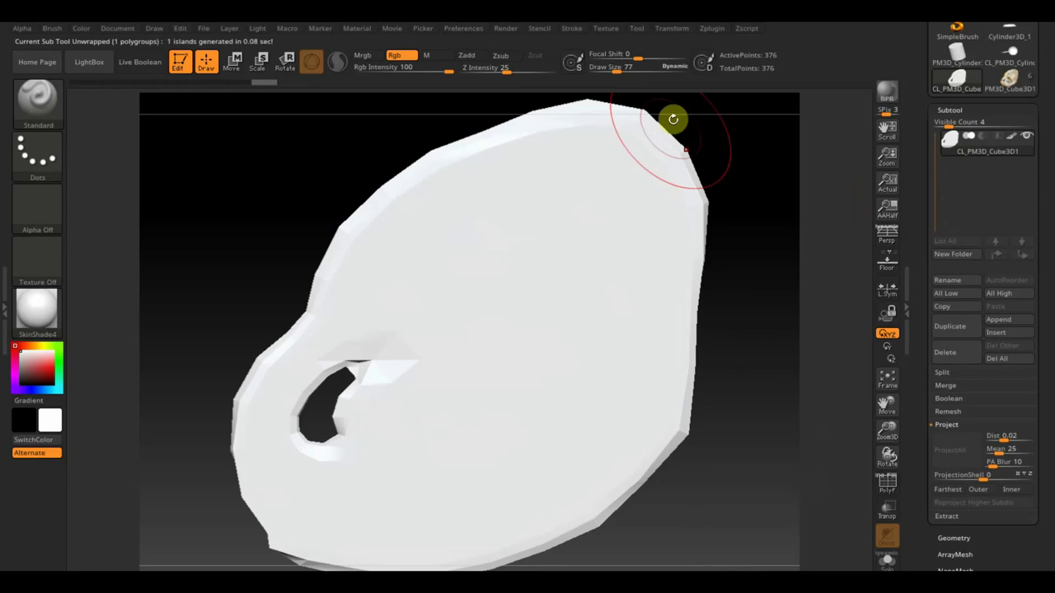
{"action": "left_click", "coordinate": [712, 31]}
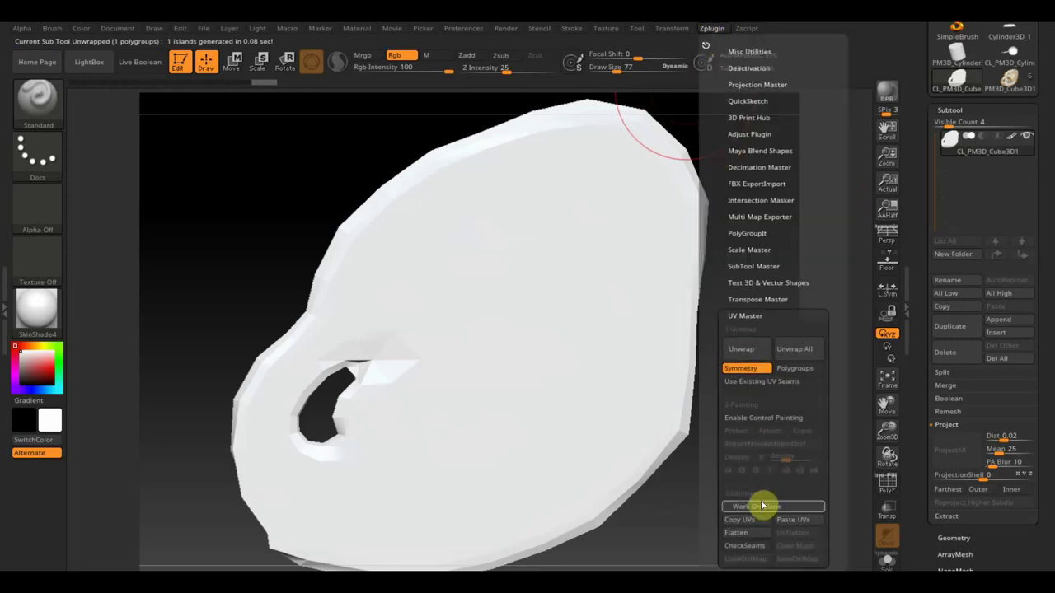
{"action": "left_click", "coordinate": [742, 521]}
Step: Paste the copied UVs onto the original painted egg white
{"action": "left_click", "coordinate": [1006, 79]}
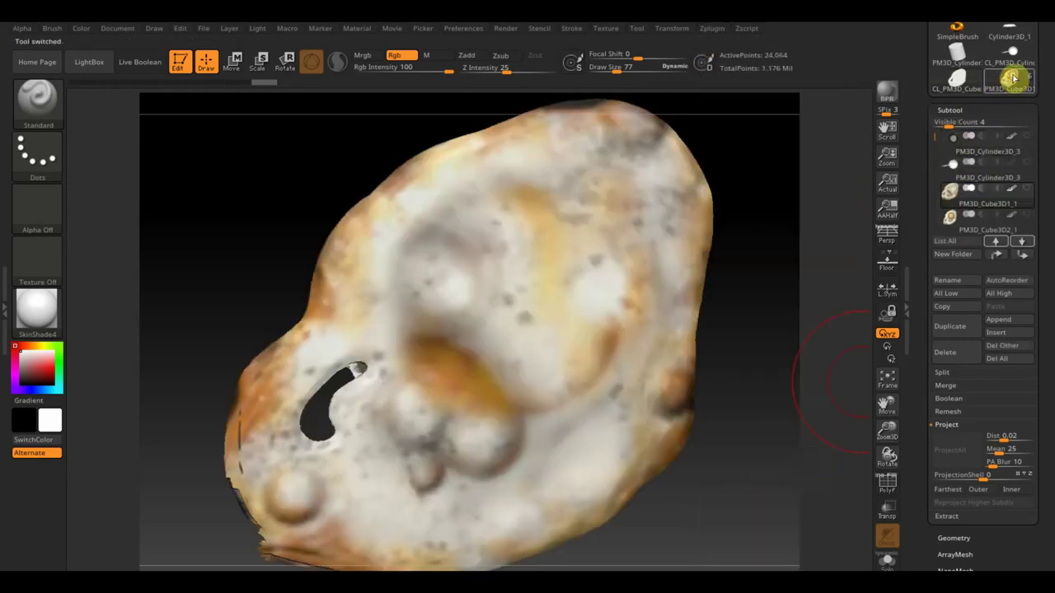
{"action": "left_click", "coordinate": [715, 31]}
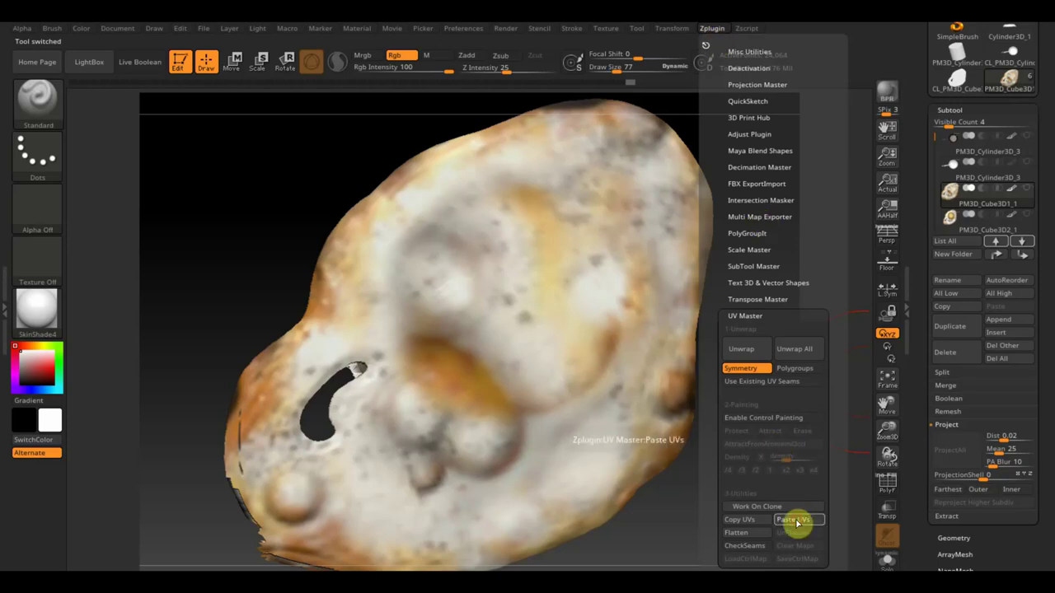
{"action": "left_click", "coordinate": [800, 521]}
{"action": "scroll", "coordinate": [1045, 552], "scroll_direction": "down", "scroll_amount": 2}
{"action": "scroll", "coordinate": [1044, 552], "scroll_direction": "down", "scroll_amount": 5}
{"action": "scroll", "coordinate": [1036, 442], "scroll_direction": "down", "scroll_amount": 3}
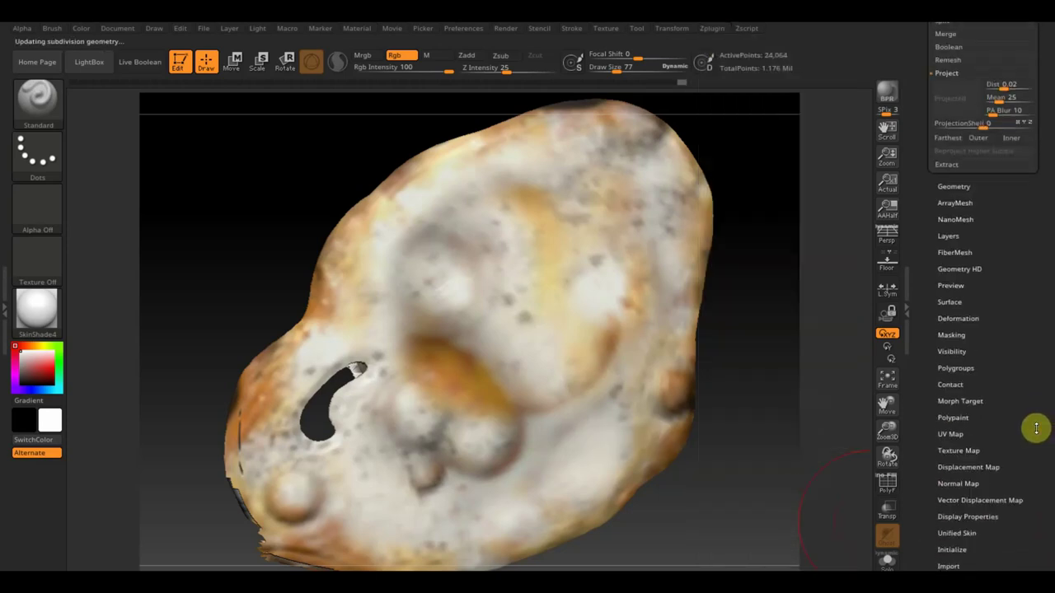
Step: Create a new texture map from the egg white's polypaint and display it
{"action": "left_click", "coordinate": [958, 449]}
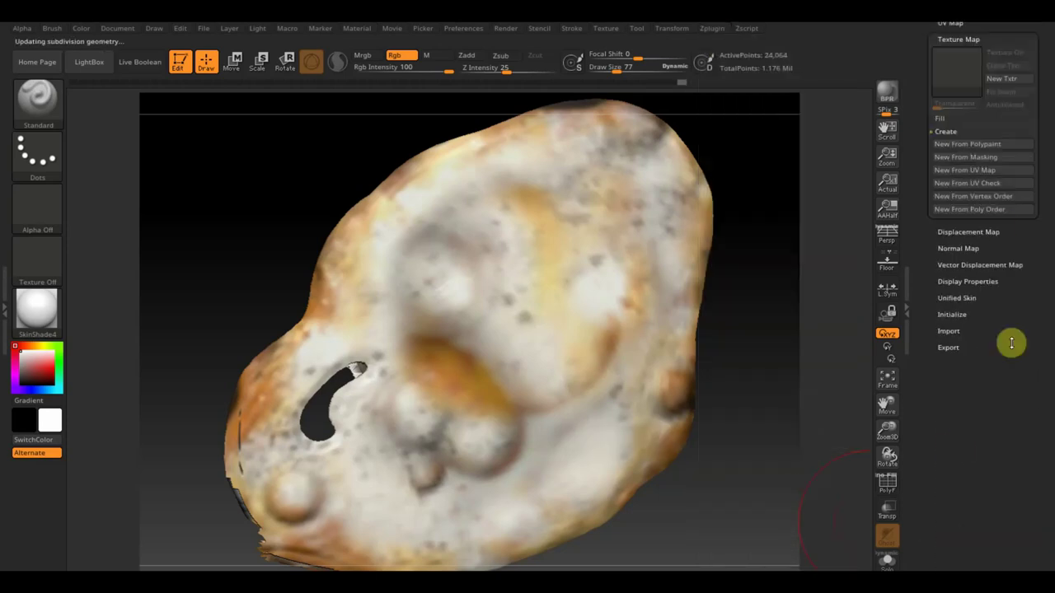
{"action": "left_click", "coordinate": [989, 145]}
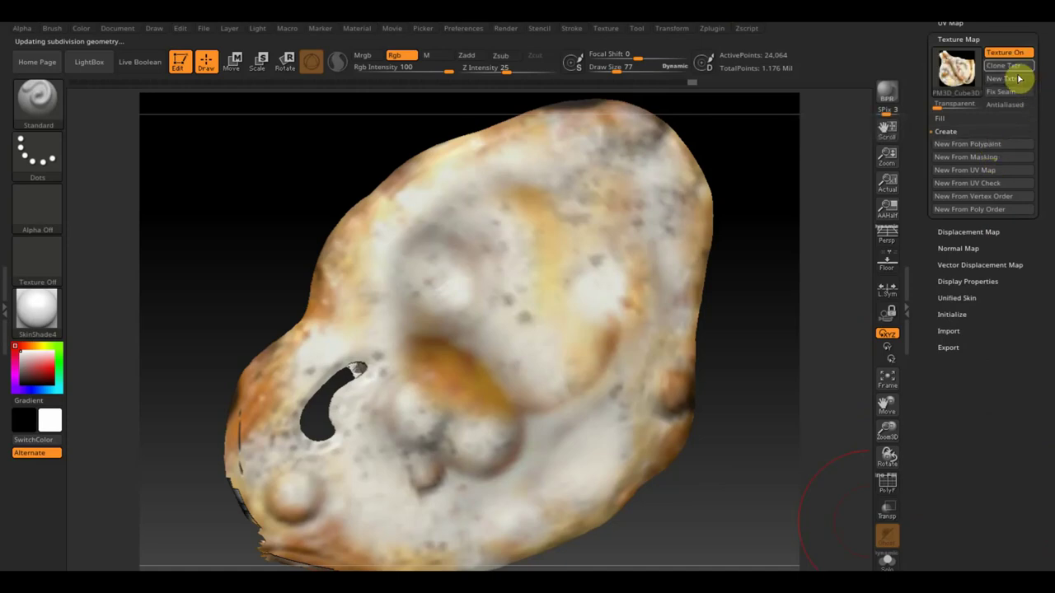
{"action": "left_click", "coordinate": [1005, 53]}
Step: Export the egg texture to the desktop as PNG image PM3D_Cube3D1_1
{"action": "left_click", "coordinate": [608, 29]}
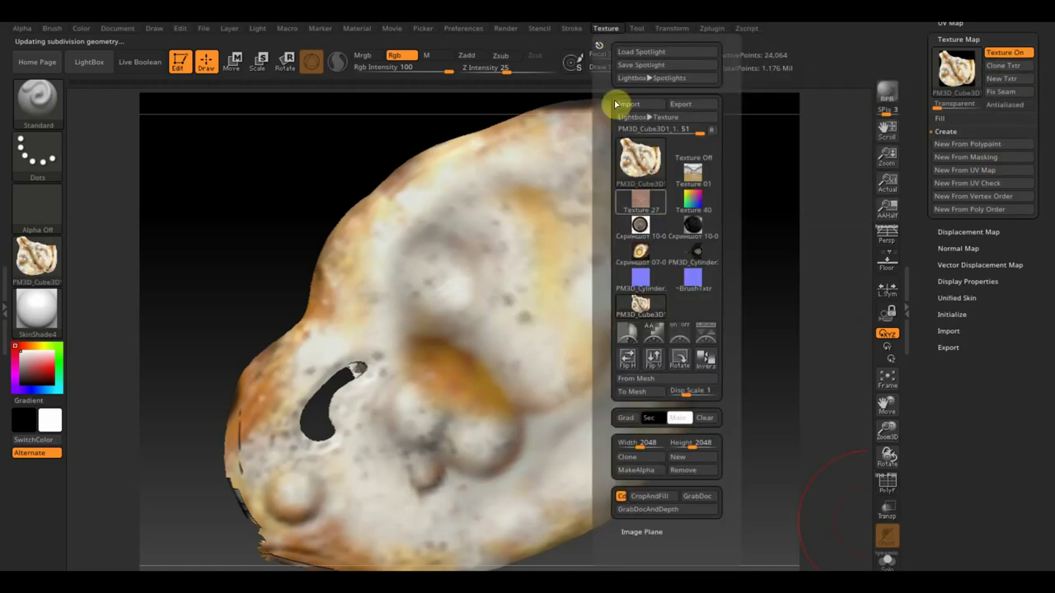
{"action": "left_click", "coordinate": [38, 262]}
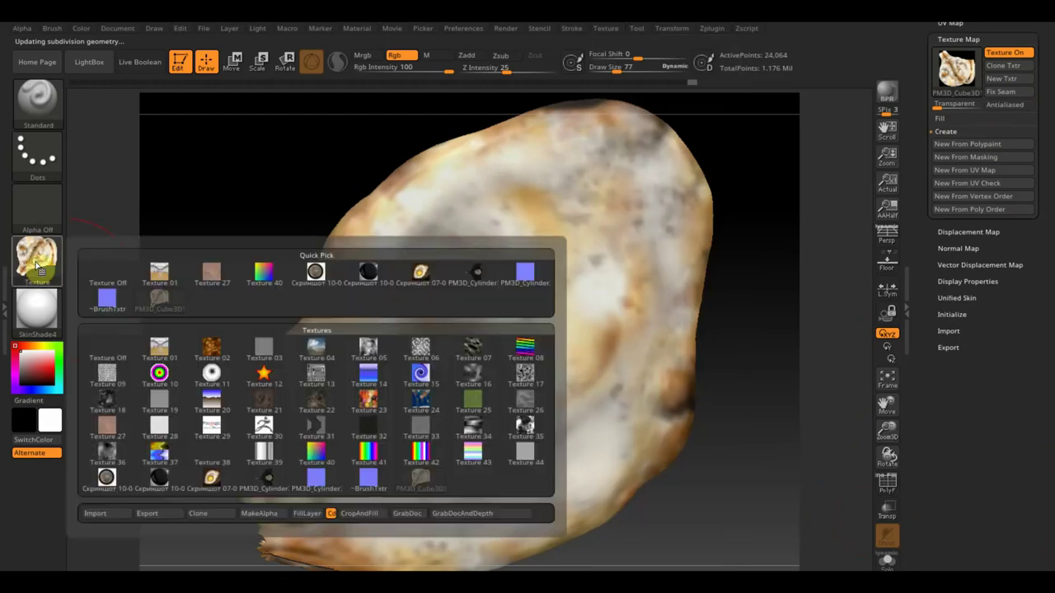
{"action": "left_click", "coordinate": [33, 272]}
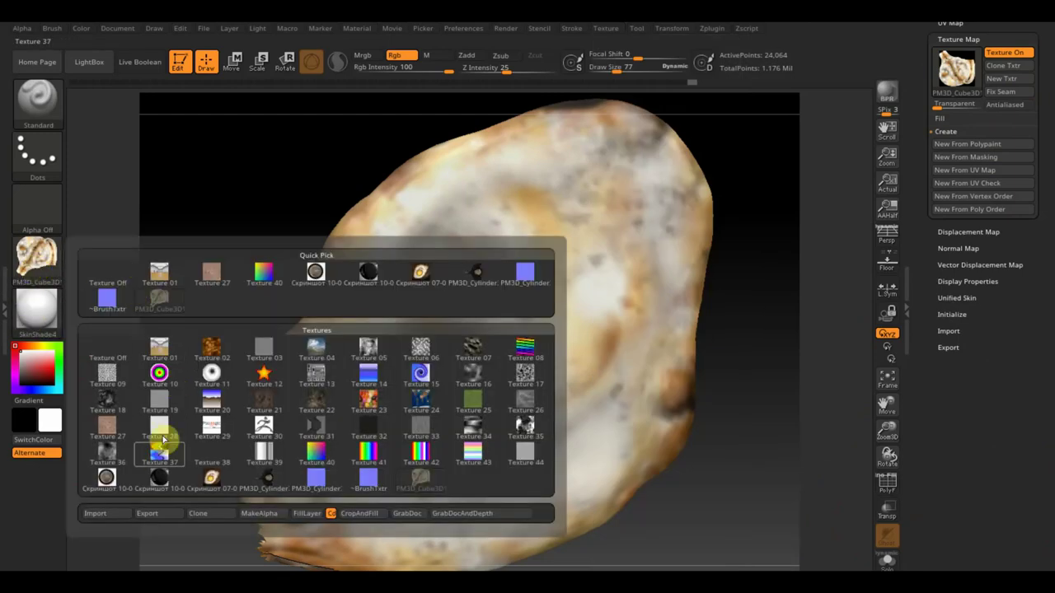
{"action": "left_click", "coordinate": [150, 518]}
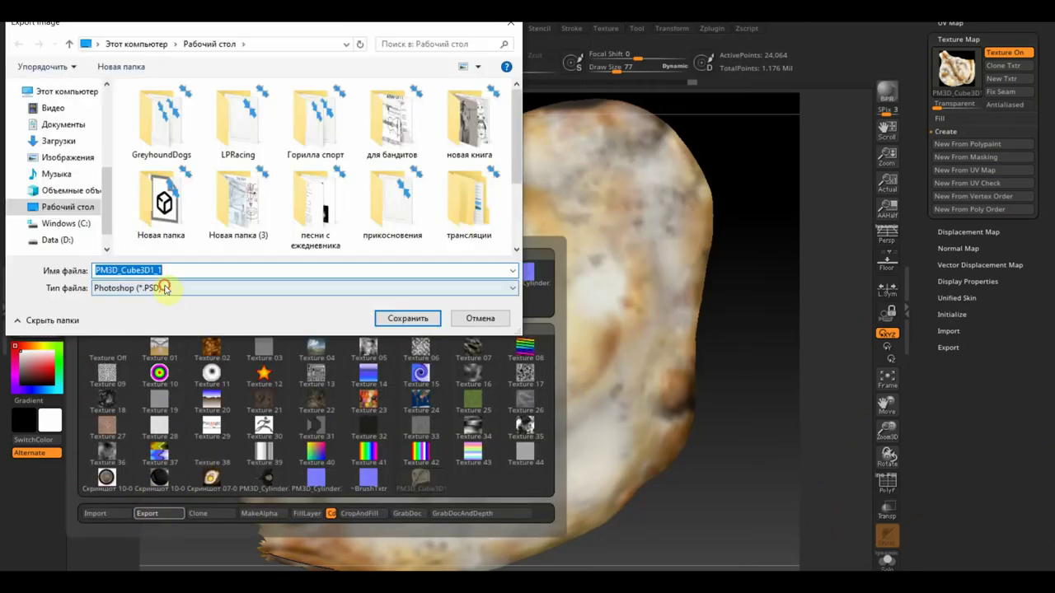
{"action": "left_click", "coordinate": [144, 288]}
{"action": "left_click", "coordinate": [144, 322]}
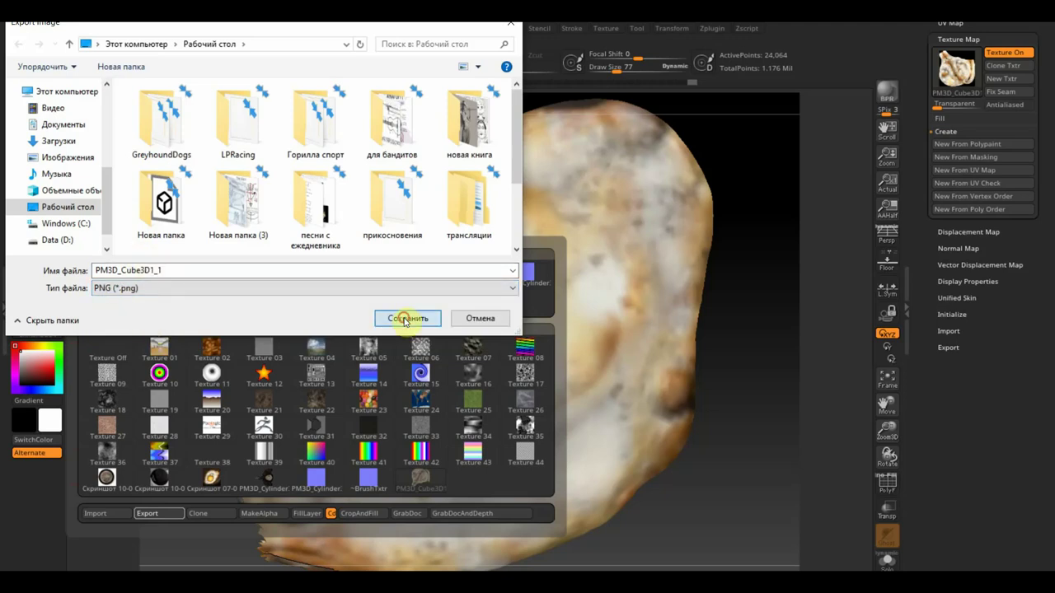
{"action": "left_click", "coordinate": [406, 319]}
Step: Set the egg white to subdivision level 1 and delete the higher levels
{"action": "scroll", "coordinate": [1043, 144], "scroll_direction": "up", "scroll_amount": 5}
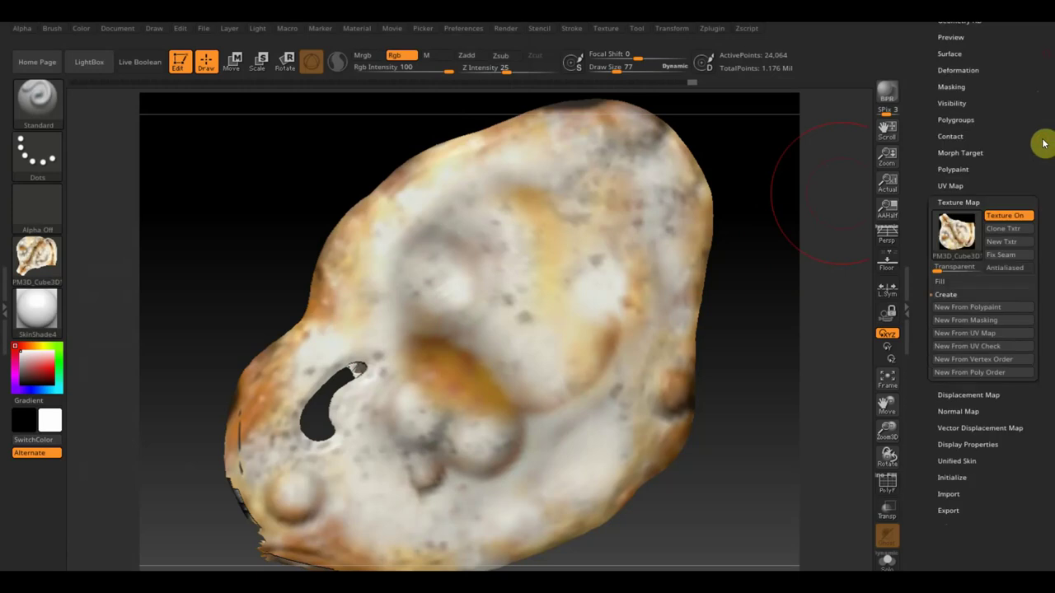
{"action": "scroll", "coordinate": [1043, 144], "scroll_direction": "up", "scroll_amount": 3}
{"action": "scroll", "coordinate": [1022, 91], "scroll_direction": "up", "scroll_amount": 5}
{"action": "left_click", "coordinate": [956, 86]}
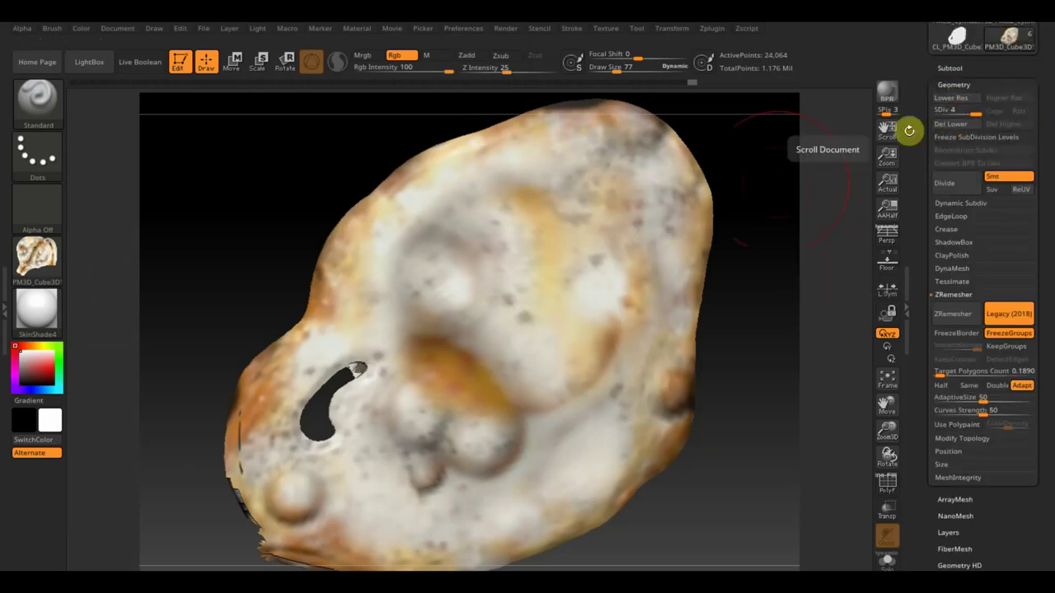
{"action": "mouse_move", "coordinate": [793, 384]}
{"action": "left_mouse_down"}
{"action": "mouse_move", "coordinate": [822, 297]}
{"action": "mouse_move", "coordinate": [796, 347]}
{"action": "left_mouse_up"}
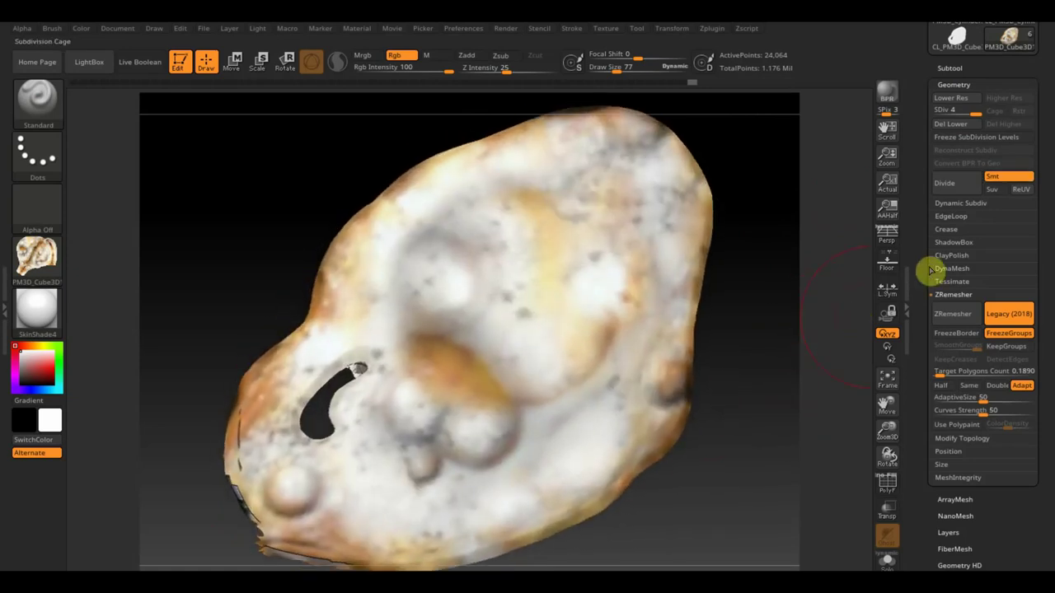
{"action": "left_click_drag", "start_coordinate": [973, 110], "coordinate": [931, 109]}
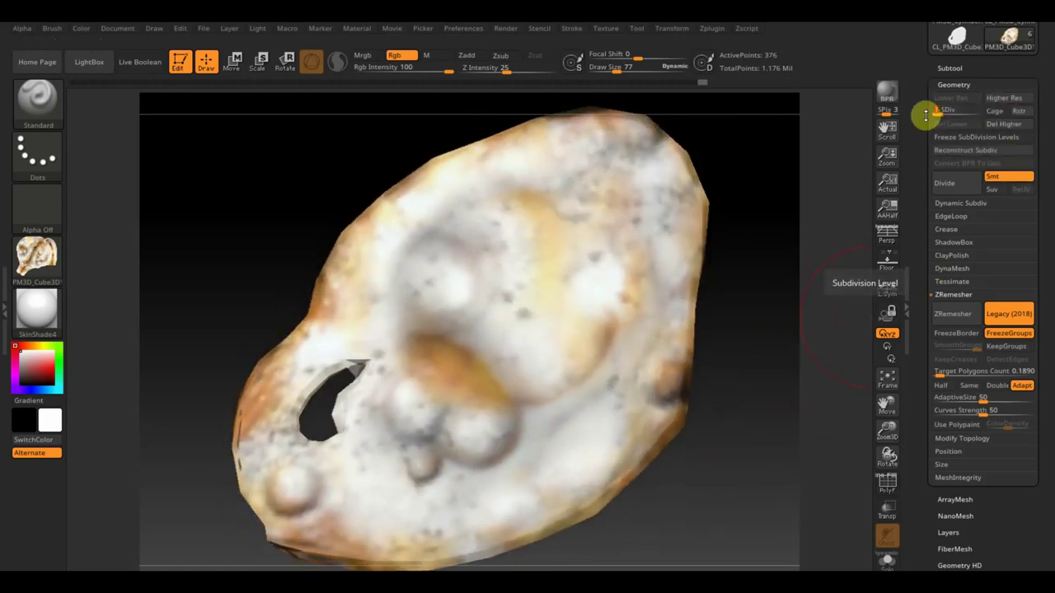
{"action": "left_click", "coordinate": [1005, 125]}
Step: Export the low-poly egg white to the desktop as OBJ file PM3D_Cube3D1_1
{"action": "scroll", "coordinate": [1030, 77], "scroll_direction": "up", "scroll_amount": 5}
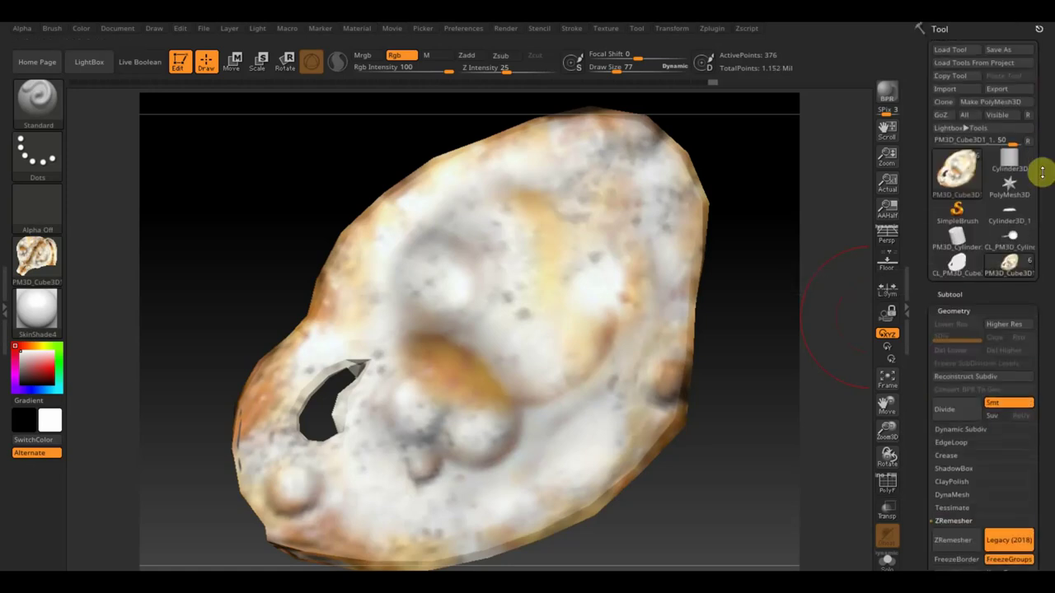
{"action": "left_click", "coordinate": [1006, 90]}
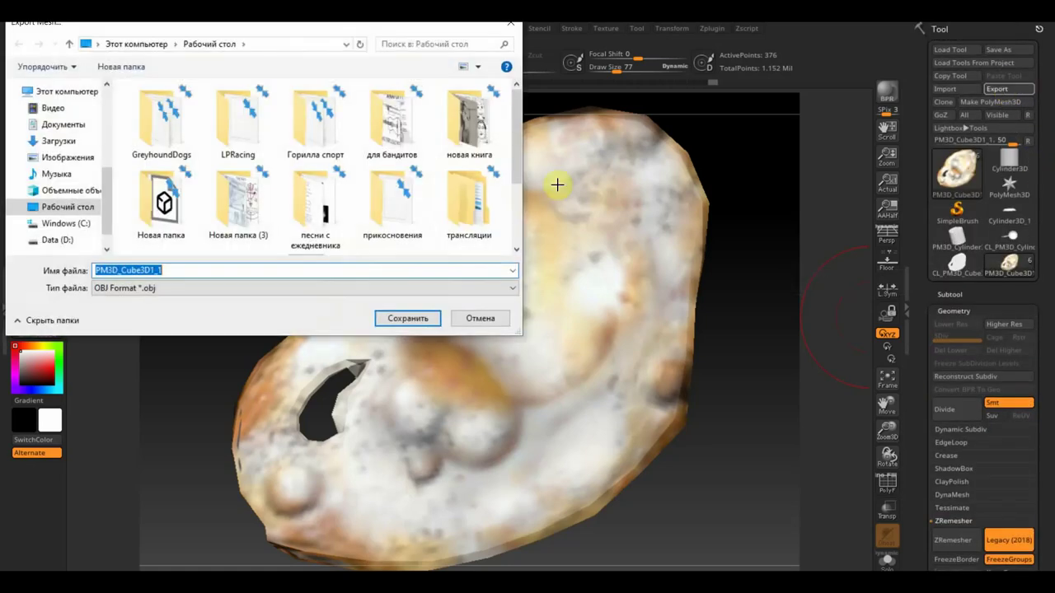
{"action": "left_click", "coordinate": [399, 320]}
Step: Make the yellow yolk sphere PM3D_Cube3D2 the active subtool
{"action": "left_click", "coordinate": [950, 295]}
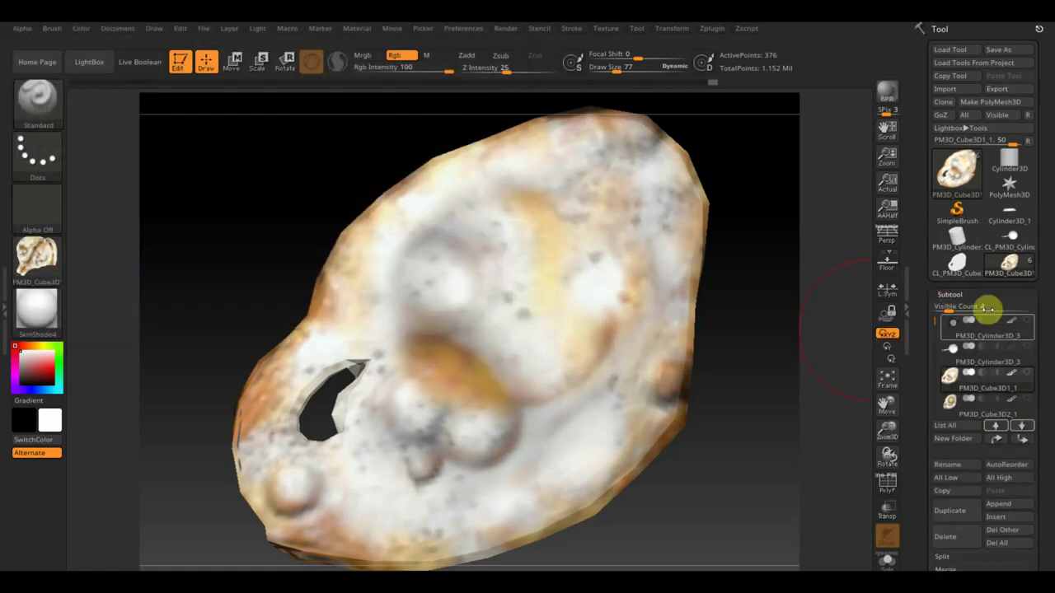
{"action": "left_click_drag", "start_coordinate": [1036, 388], "coordinate": [1034, 322]}
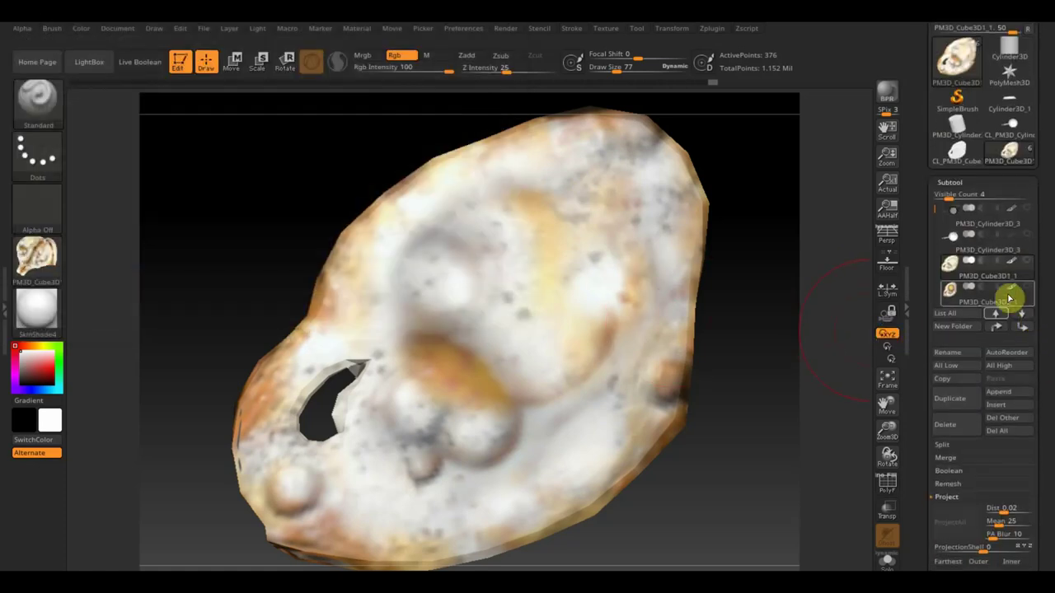
{"action": "left_click", "coordinate": [1026, 314]}
{"action": "left_click", "coordinate": [1026, 314]}
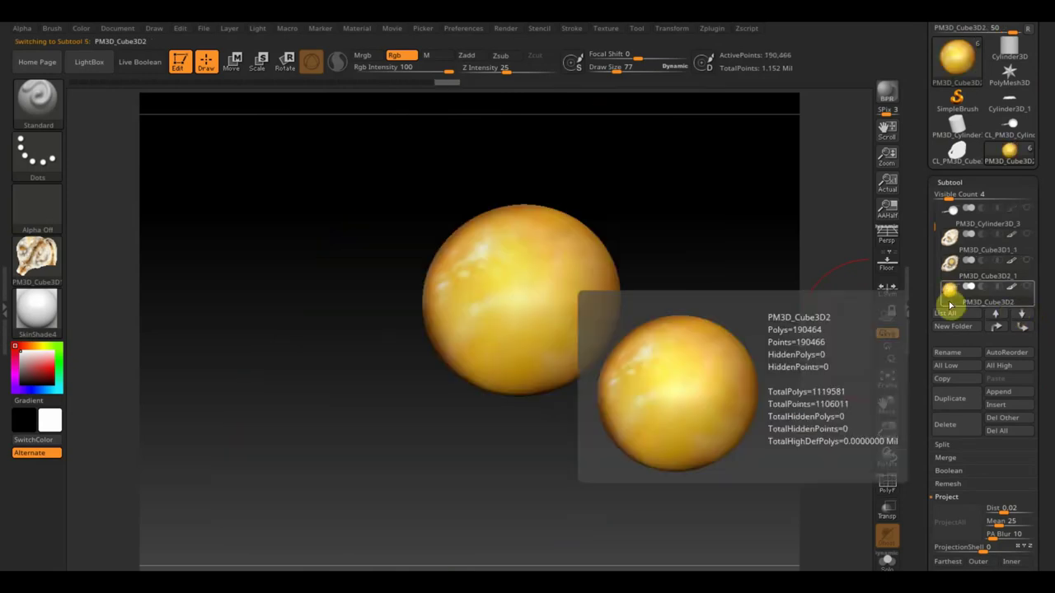
Step: With UV Master, unwrap a clone of the yolk, copy its UVs and return to the original
{"action": "left_click", "coordinate": [713, 30]}
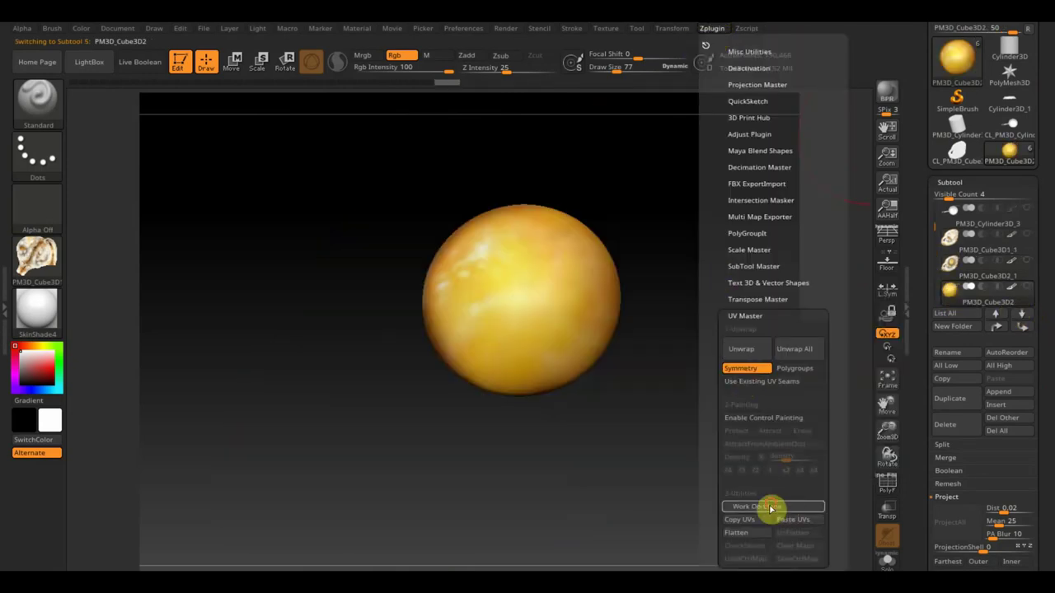
{"action": "left_click", "coordinate": [771, 506]}
{"action": "left_click", "coordinate": [741, 348]}
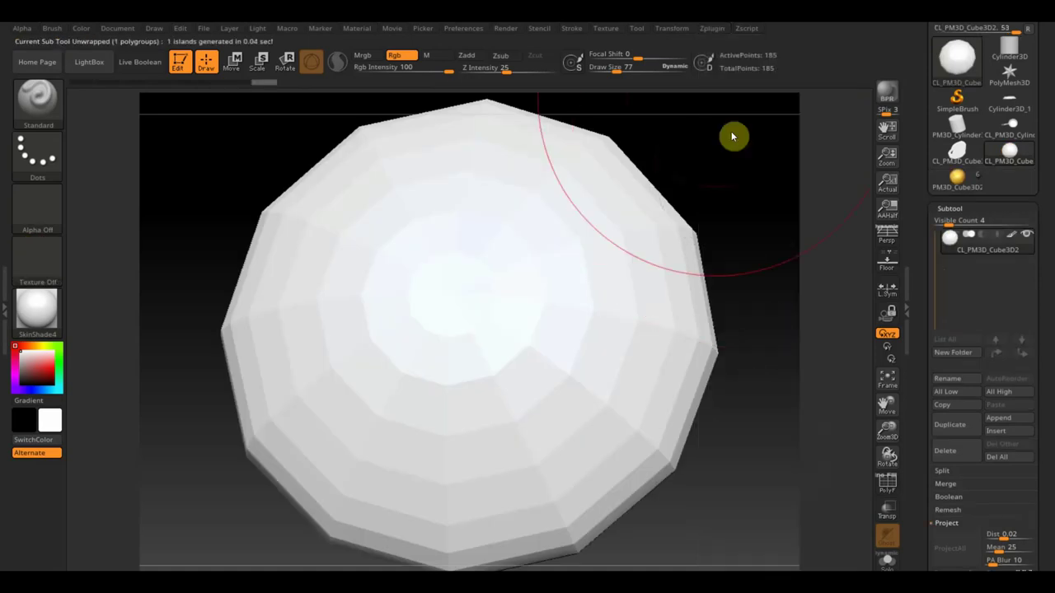
{"action": "left_click", "coordinate": [715, 29]}
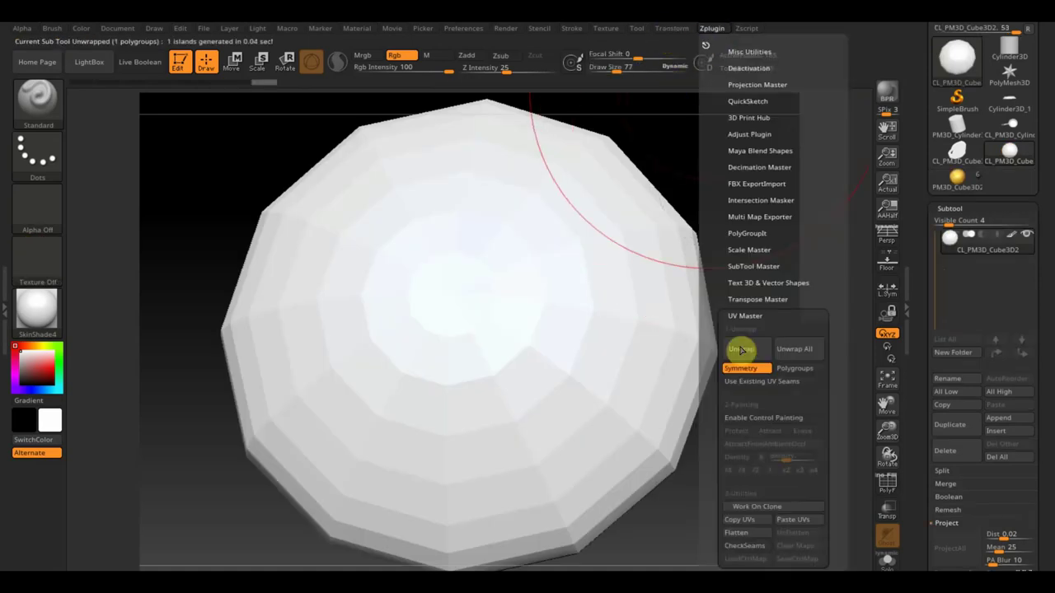
{"action": "left_click", "coordinate": [749, 524]}
{"action": "left_click", "coordinate": [957, 185]}
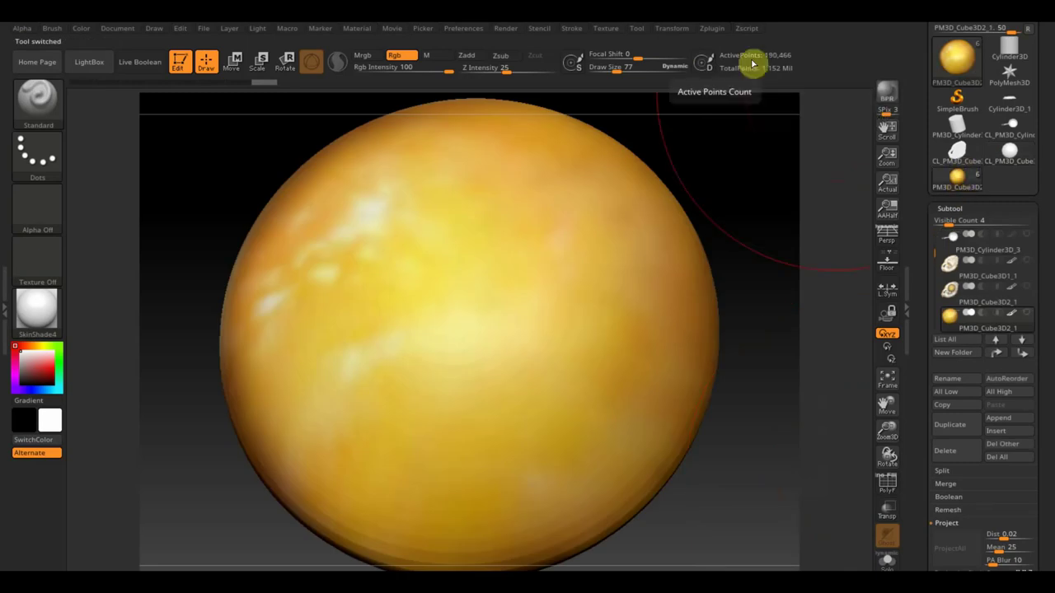
{"action": "left_click", "coordinate": [712, 30]}
Step: Paste the UVs onto the yolk sphere and clone its texture map into the current texture
{"action": "left_click", "coordinate": [796, 521]}
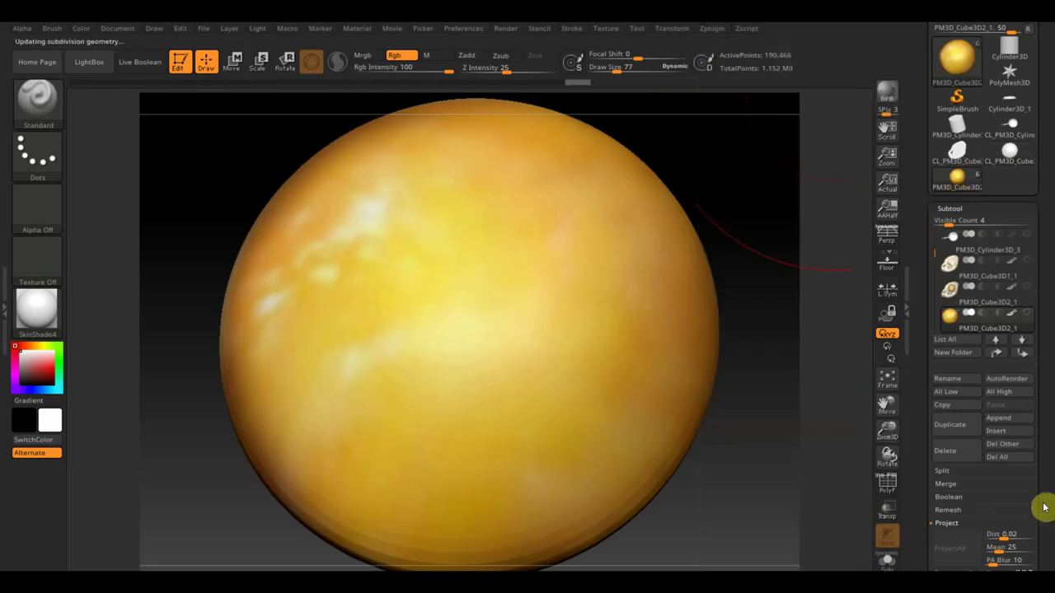
{"action": "scroll", "coordinate": [1040, 453], "scroll_direction": "down", "scroll_amount": 5}
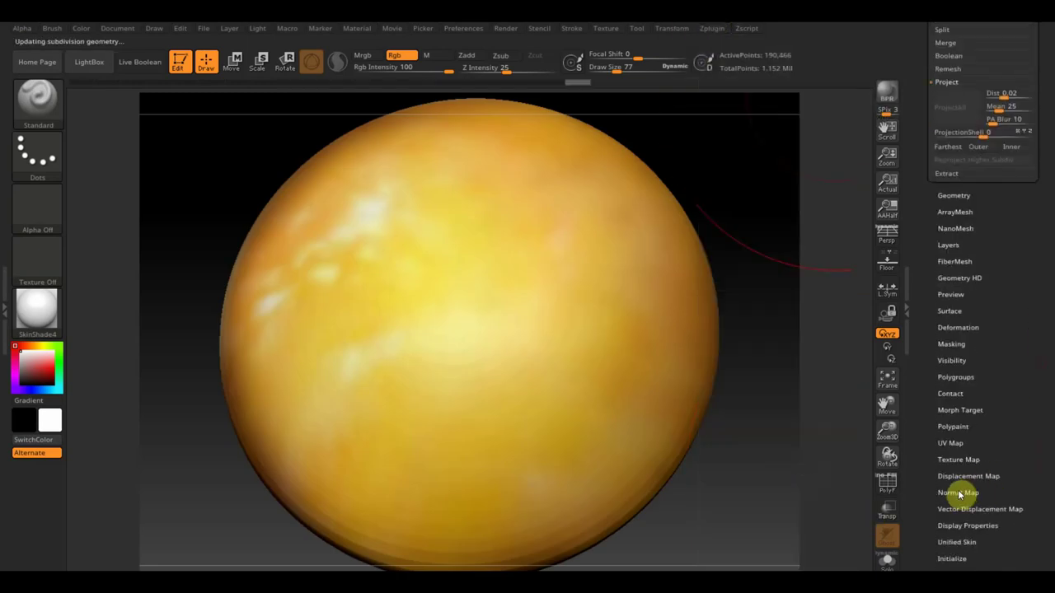
{"action": "left_click", "coordinate": [958, 463]}
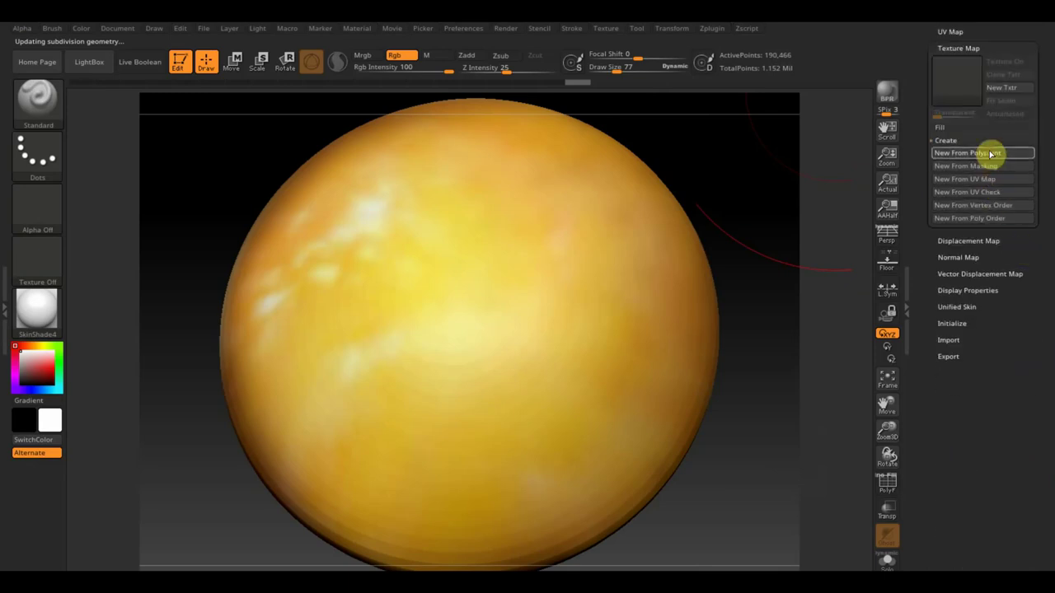
{"action": "scroll", "coordinate": [1040, 91], "scroll_direction": "up", "scroll_amount": 5}
{"action": "scroll", "coordinate": [1038, 165], "scroll_direction": "up", "scroll_amount": 5}
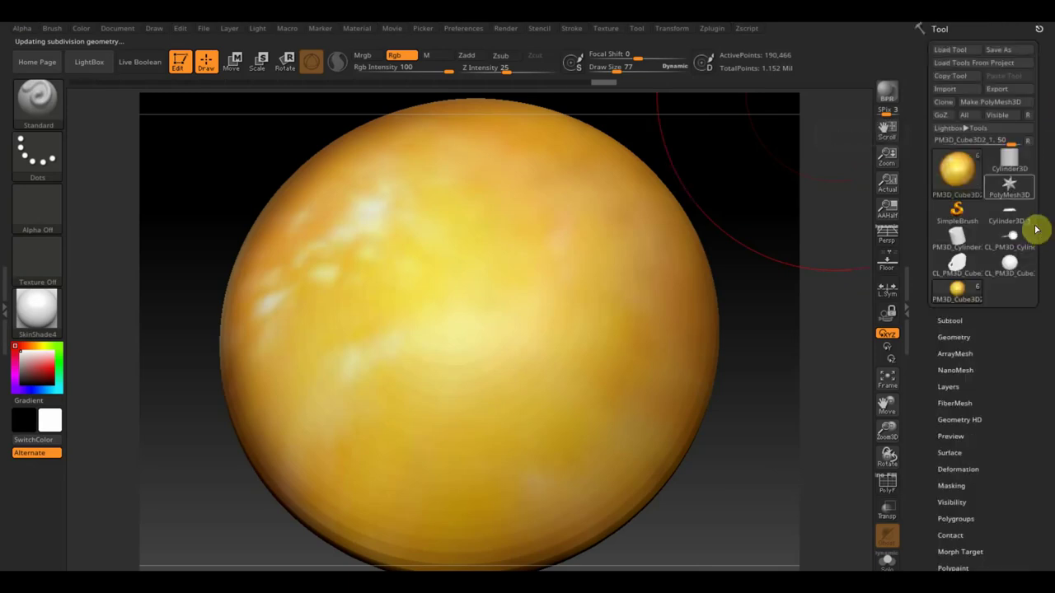
{"action": "left_click", "coordinate": [999, 89]}
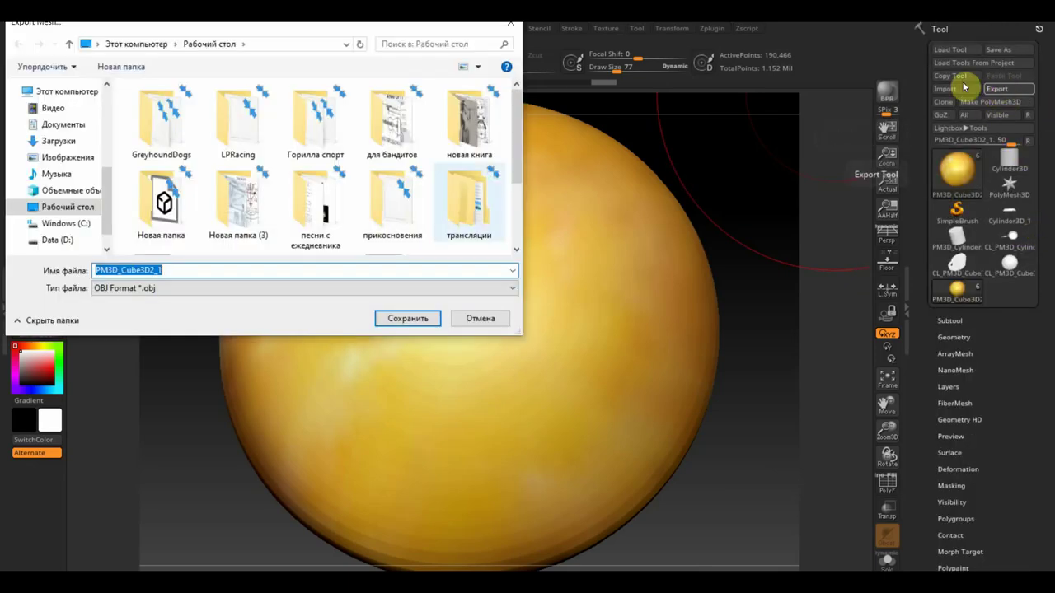
{"action": "left_click", "coordinate": [480, 318]}
{"action": "left_click_drag", "start_coordinate": [1013, 437], "coordinate": [1003, 295]}
{"action": "left_click", "coordinate": [1005, 169]}
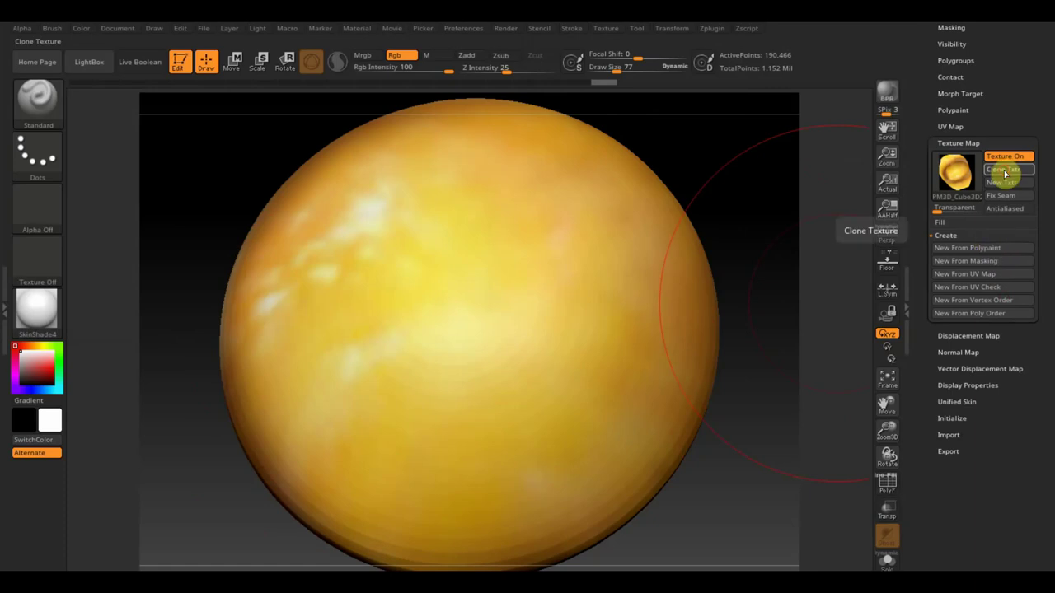
Step: Export the yolk texture to the desktop as PNG image PM3D_Cube3D2_1
{"action": "left_click", "coordinate": [608, 30]}
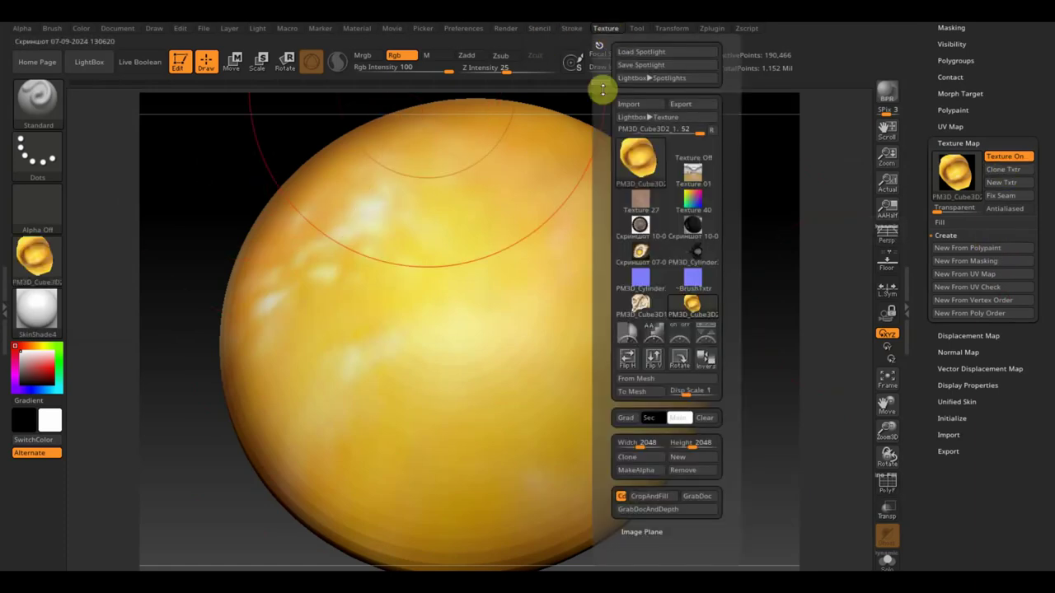
{"action": "left_click", "coordinate": [42, 262]}
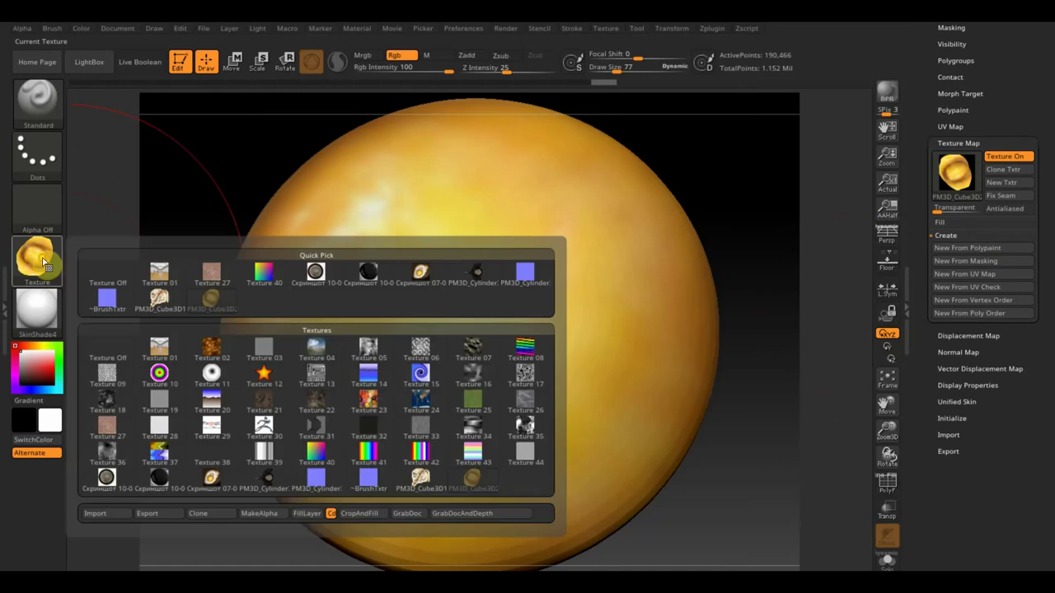
{"action": "left_click", "coordinate": [159, 515]}
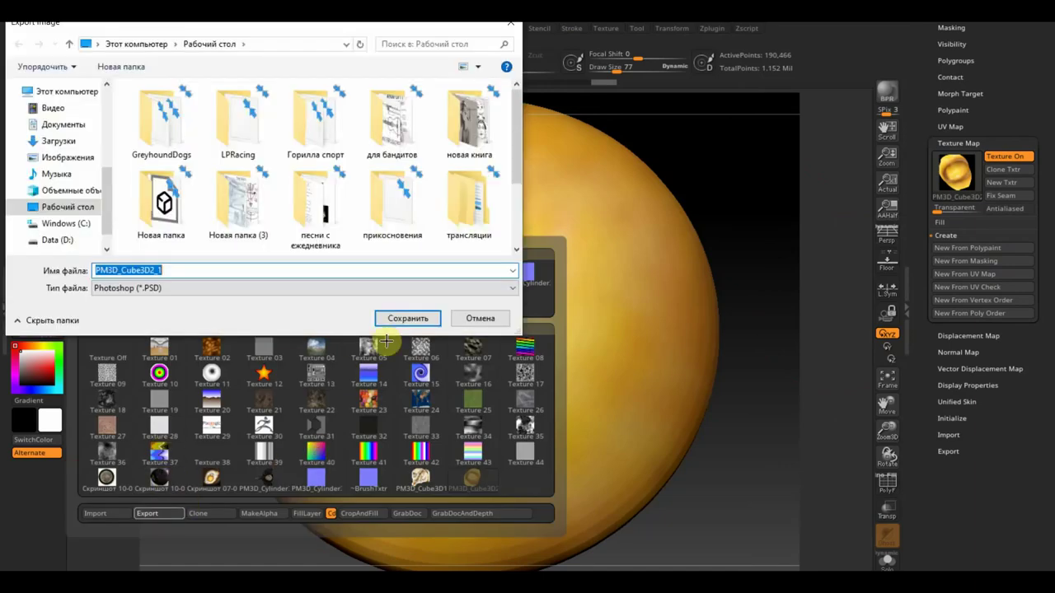
{"action": "left_click", "coordinate": [258, 288]}
{"action": "left_click", "coordinate": [204, 314]}
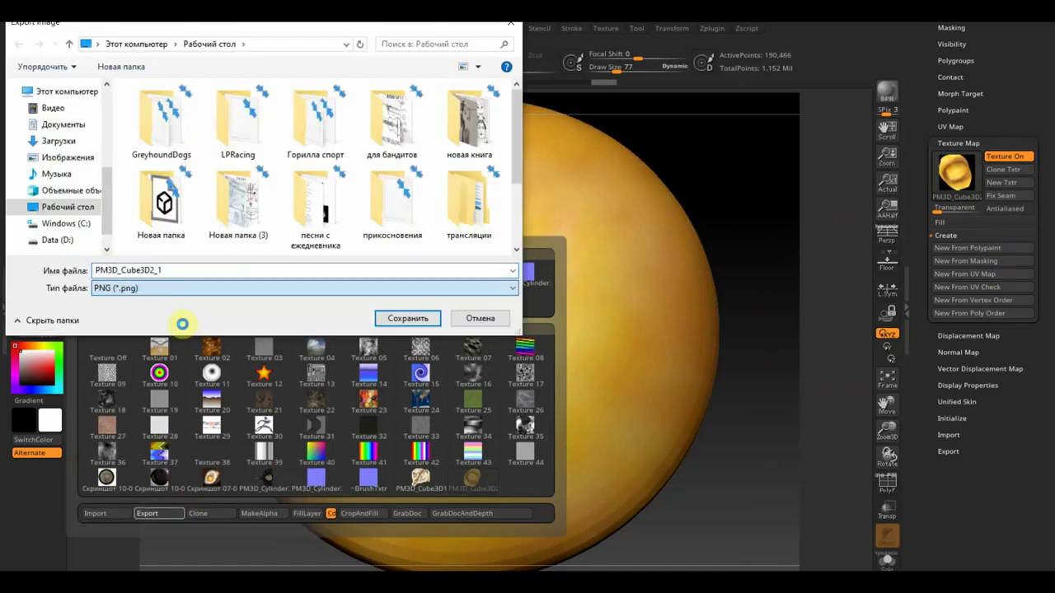
{"action": "left_click", "coordinate": [408, 318]}
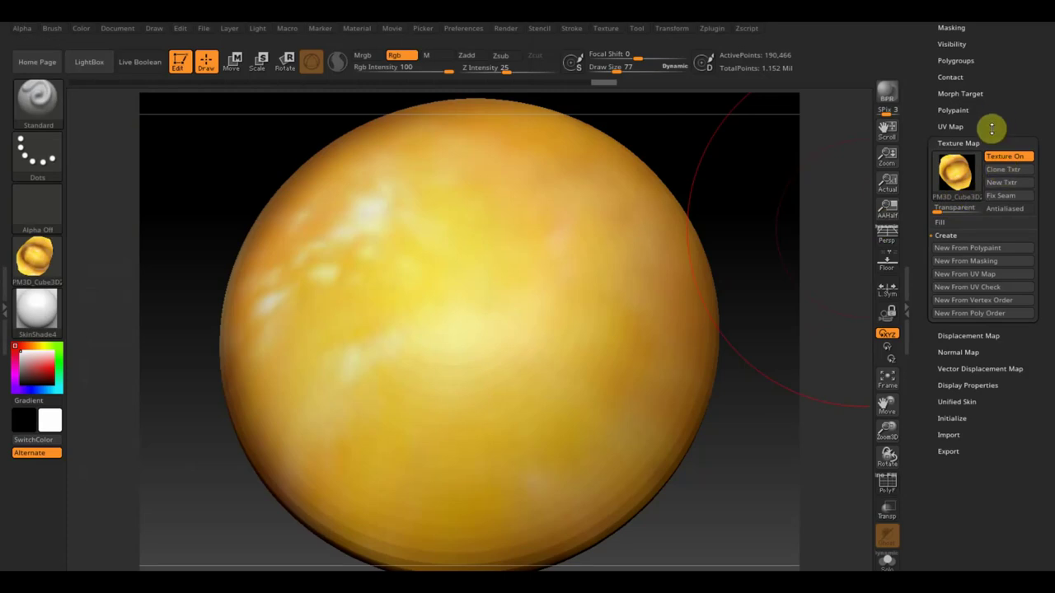
Step: Drop the yolk sphere to subdivision level 1 in Tool > Geometry
{"action": "scroll", "coordinate": [1000, 87], "scroll_direction": "up", "scroll_amount": 3}
{"action": "scroll", "coordinate": [979, 153], "scroll_direction": "up", "scroll_amount": 2}
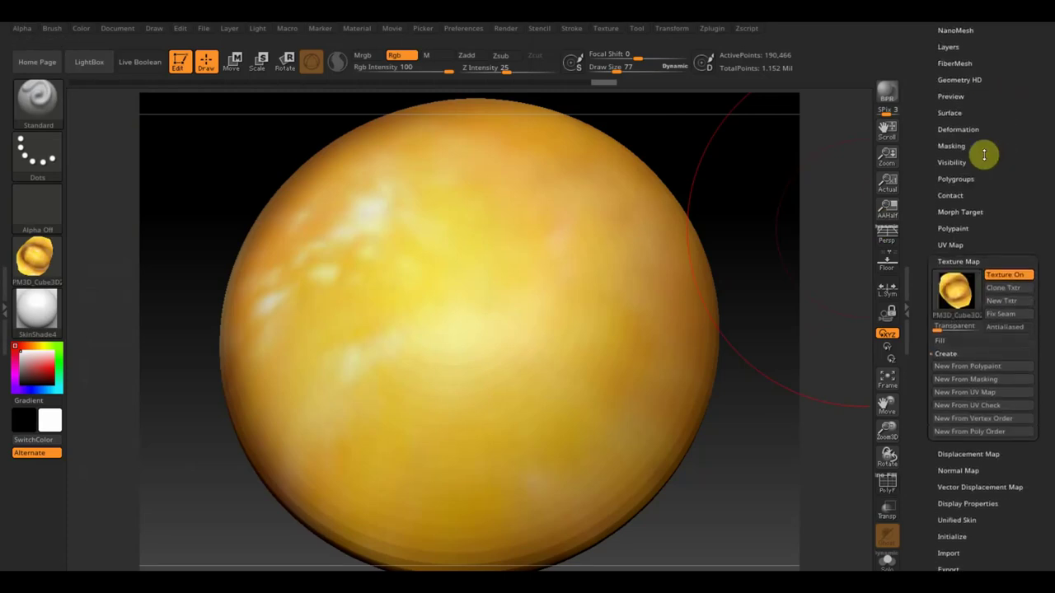
{"action": "scroll", "coordinate": [998, 140], "scroll_direction": "up", "scroll_amount": 2}
{"action": "scroll", "coordinate": [997, 140], "scroll_direction": "up", "scroll_amount": 2}
{"action": "left_click", "coordinate": [963, 127]}
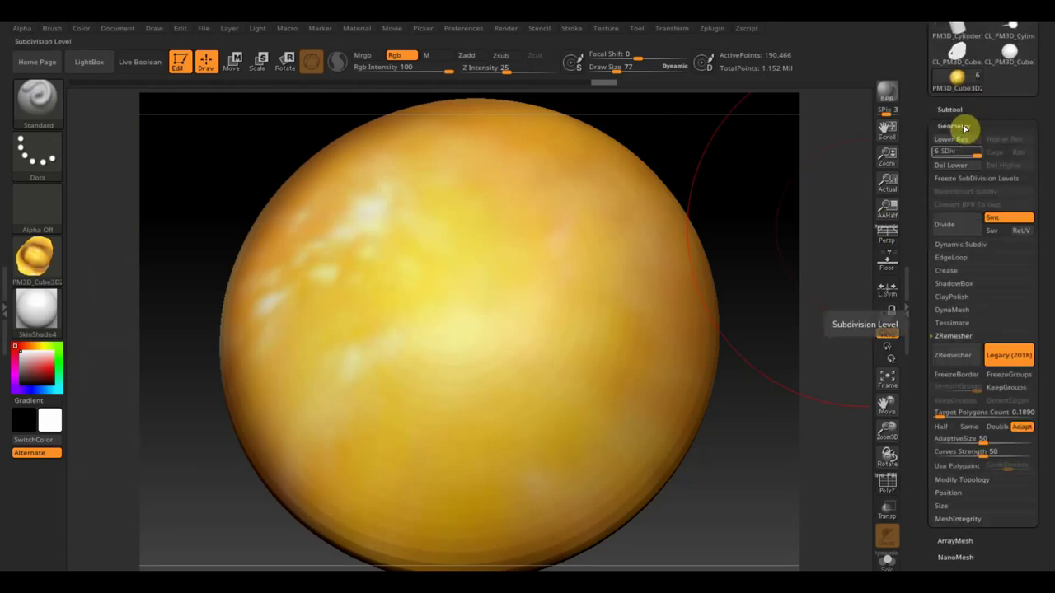
{"action": "left_click_drag", "start_coordinate": [975, 154], "coordinate": [911, 160]}
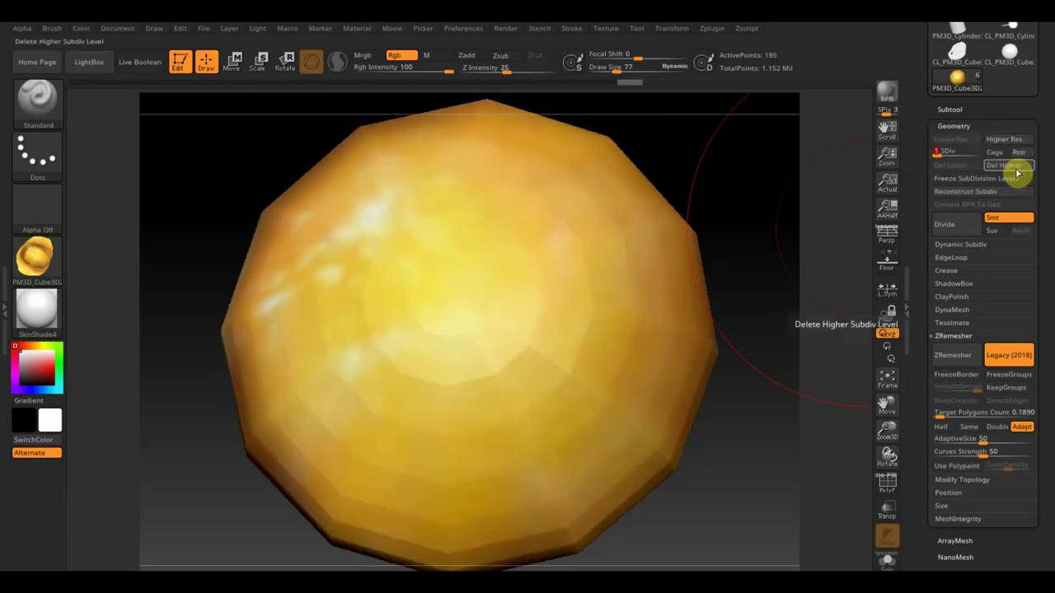
Step: Export the low-poly yolk to the desktop as OBJ file PM3D_Cube3D2_1
{"action": "scroll", "coordinate": [1030, 149], "scroll_direction": "up", "scroll_amount": 3}
{"action": "scroll", "coordinate": [1024, 119], "scroll_direction": "up", "scroll_amount": 3}
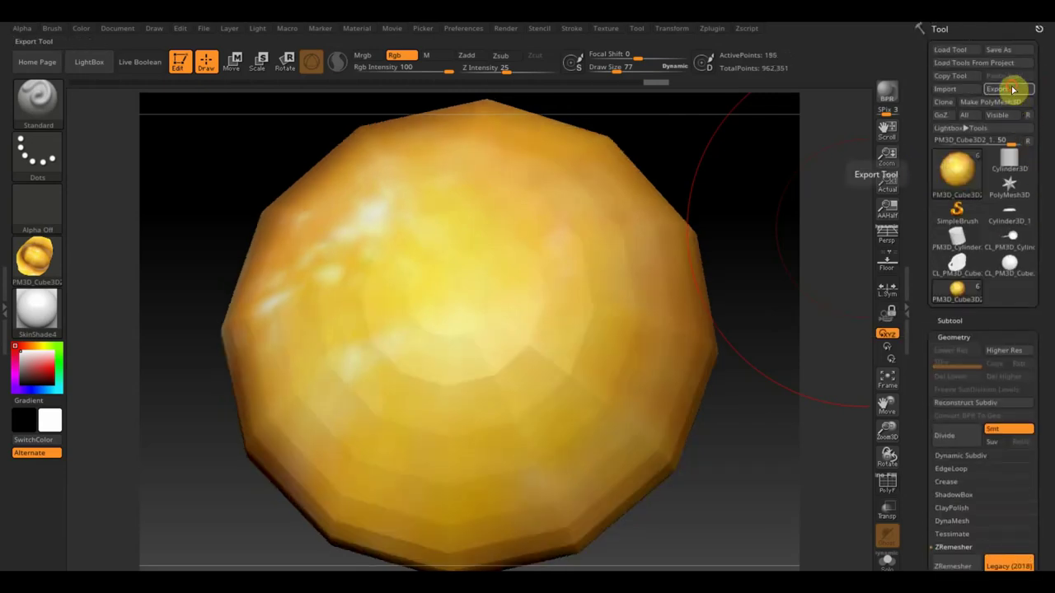
{"action": "left_click", "coordinate": [1009, 88]}
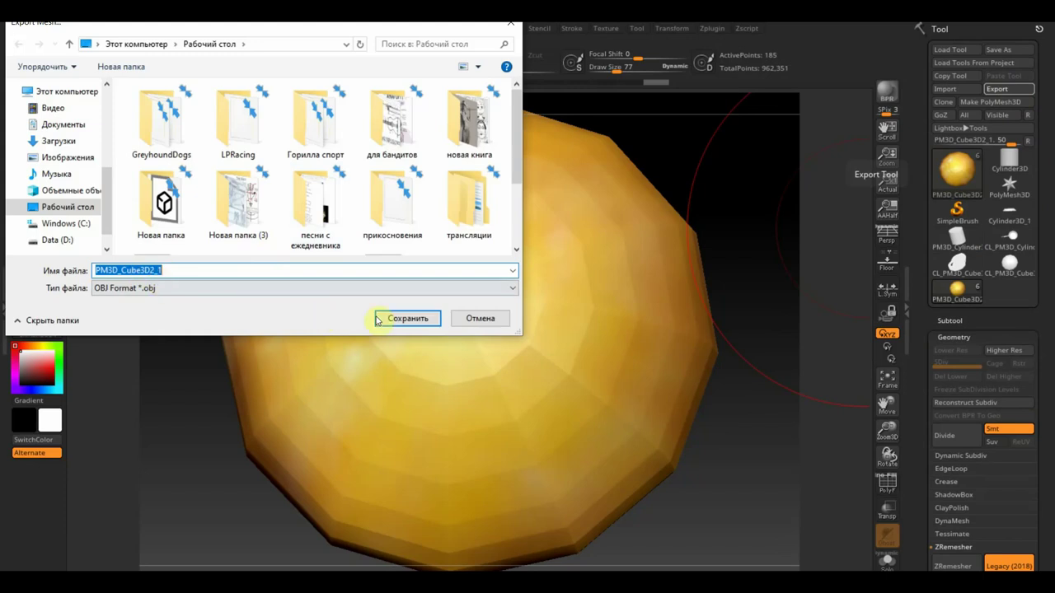
{"action": "left_click", "coordinate": [377, 319]}
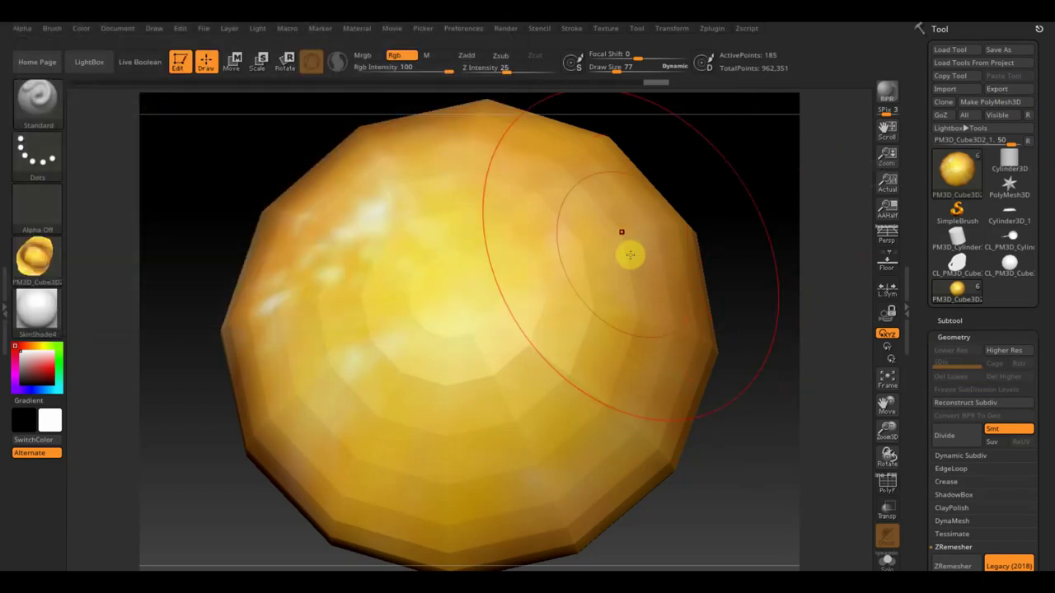
{"action": "left_click", "coordinate": [952, 321]}
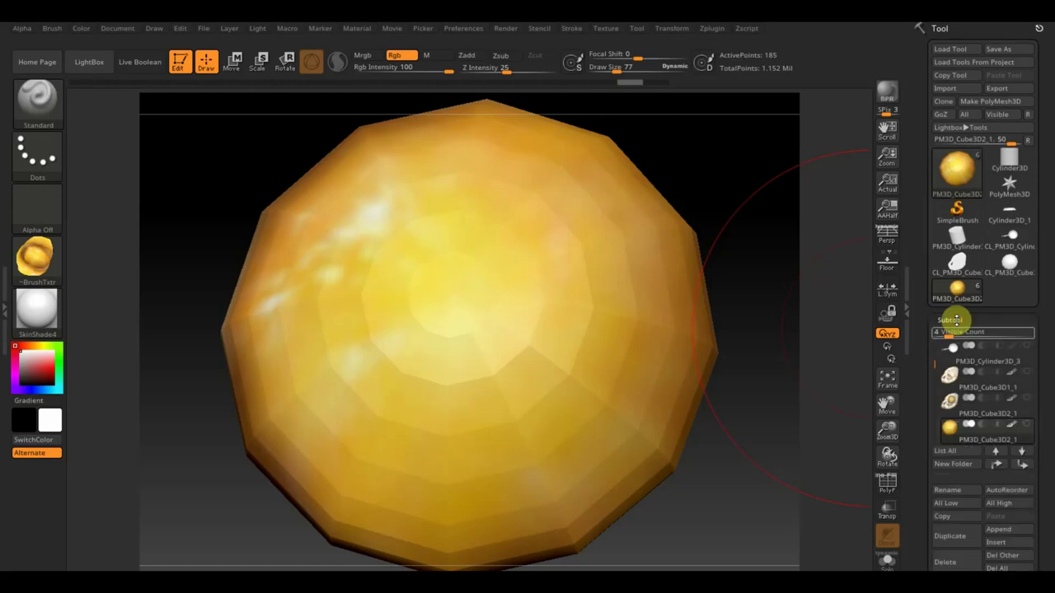
Step: Select PM3D_Cube3D1_1, set it to subdivision level 1, and frame the whole egg with margin
{"action": "left_click", "coordinate": [965, 381]}
{"action": "left_click_drag", "start_coordinate": [1044, 433], "coordinate": [1048, 336]}
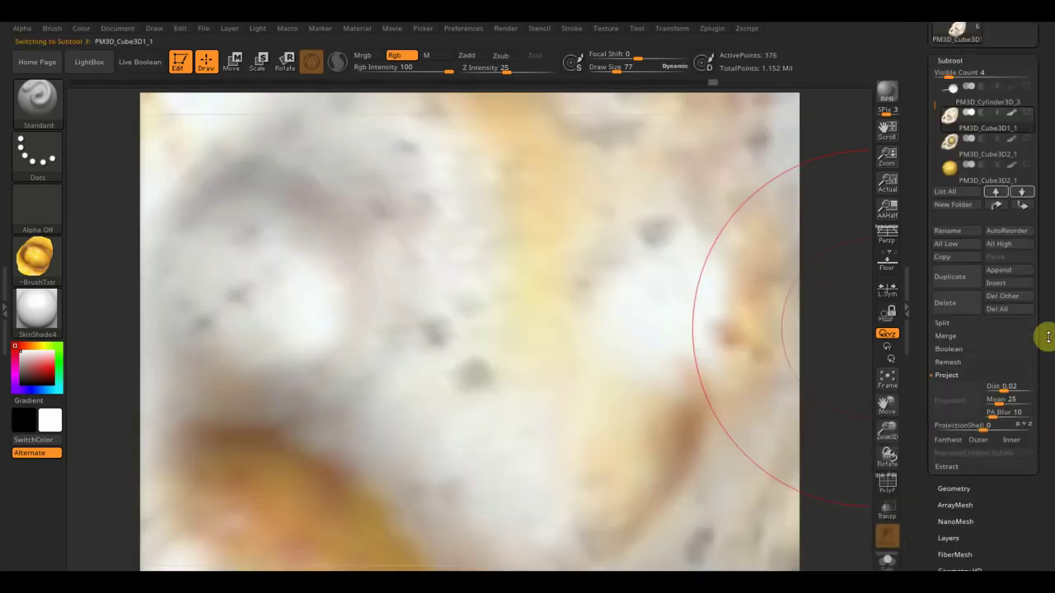
{"action": "left_click", "coordinate": [954, 492]}
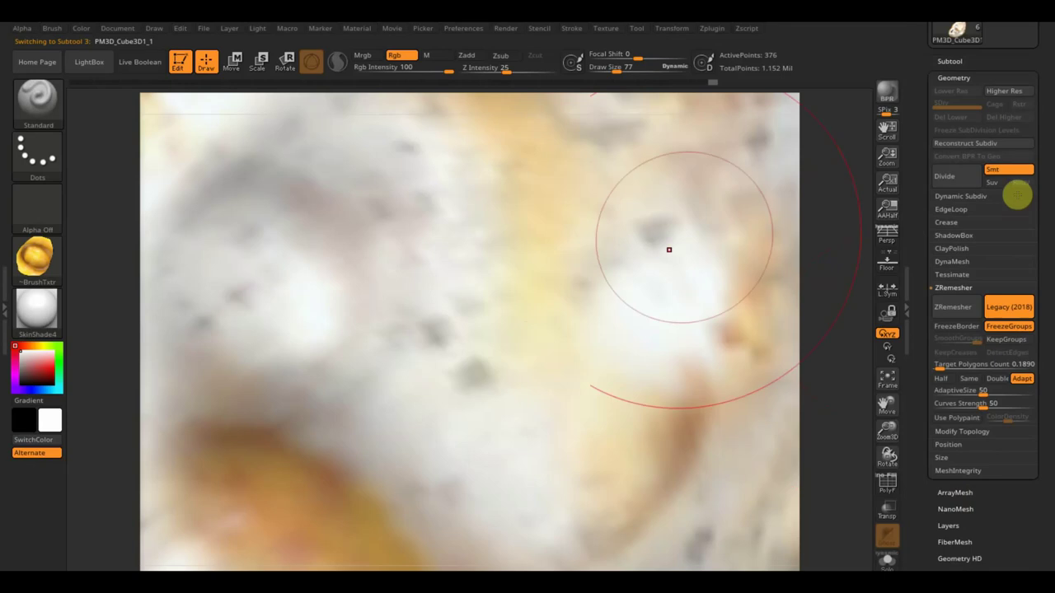
{"action": "key", "text": "ctrl"}
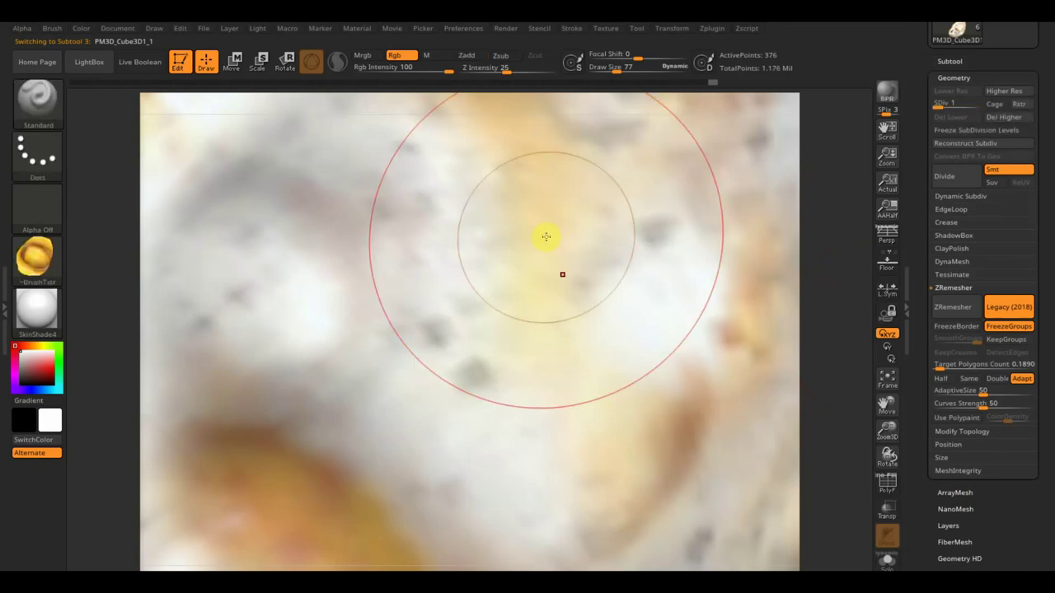
{"action": "left_click", "coordinate": [888, 380]}
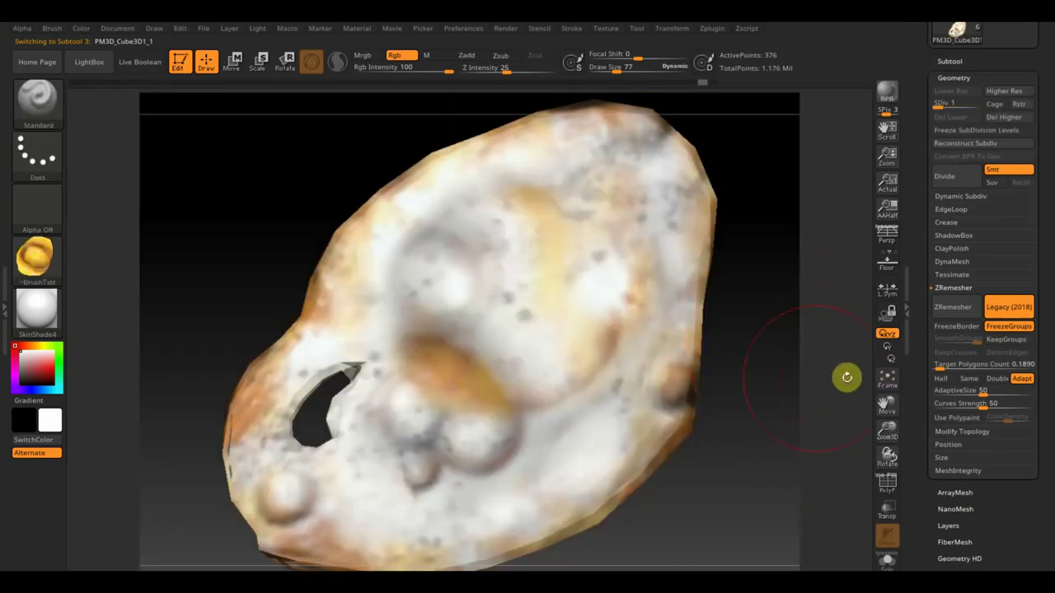
{"action": "left_click_drag", "start_coordinate": [802, 440], "coordinate": [771, 373], "text": "alt"}
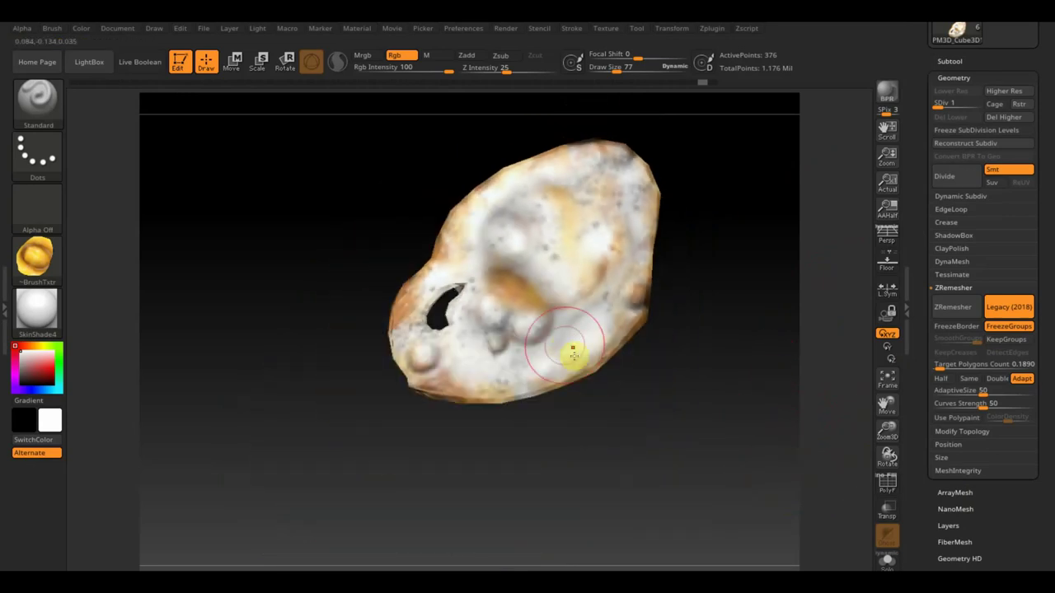
Step: Save the project over 'ZBrushProject сковородка.zpr' and make the pan, handle and yolk subtools visible again
{"action": "left_click", "coordinate": [183, 33]}
{"action": "left_click", "coordinate": [206, 33]}
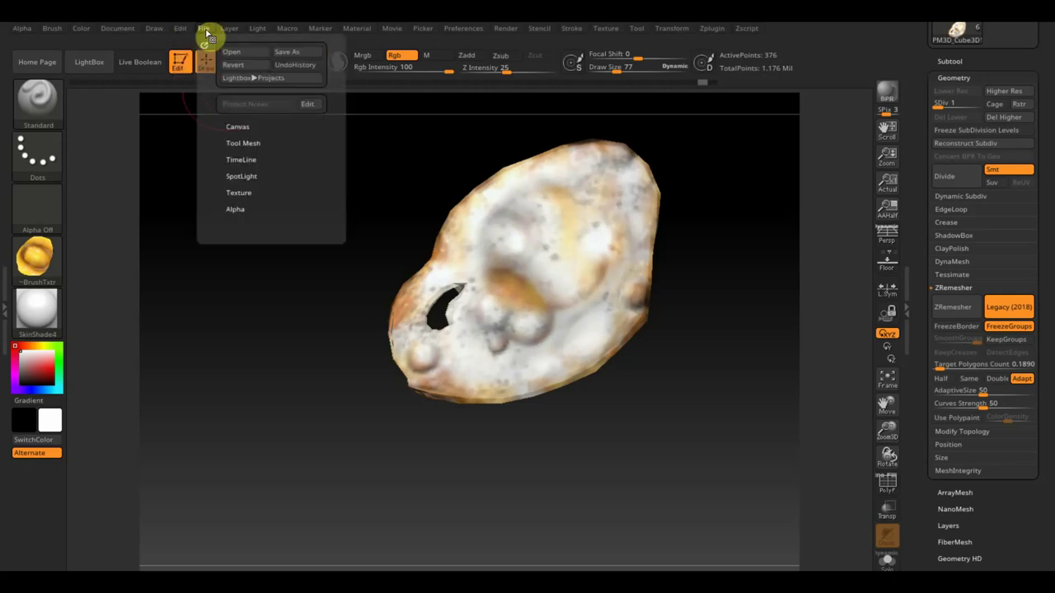
{"action": "left_click", "coordinate": [283, 54]}
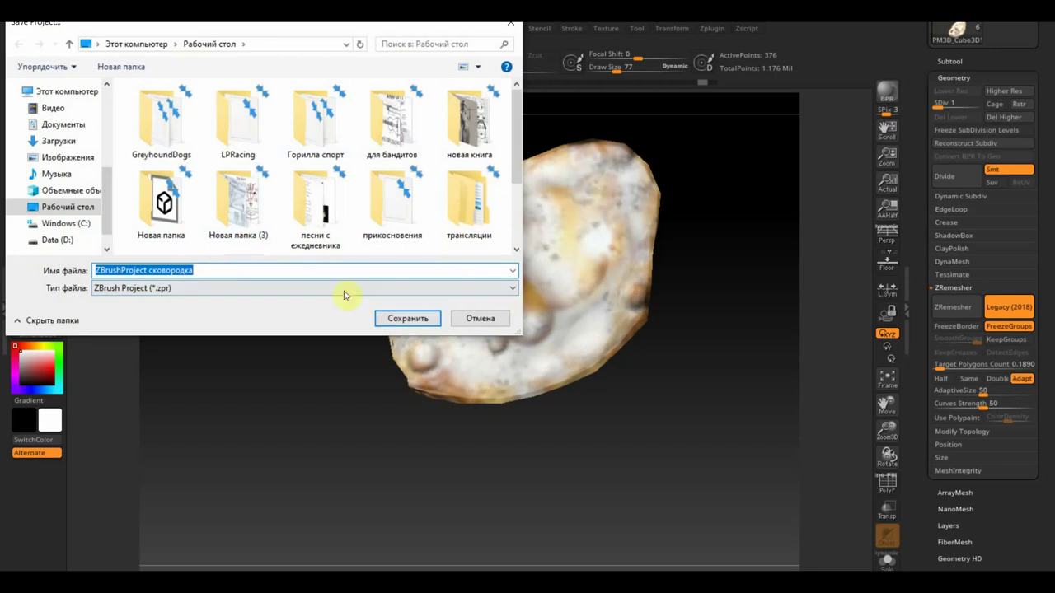
{"action": "left_click", "coordinate": [419, 327]}
{"action": "left_click", "coordinate": [564, 301]}
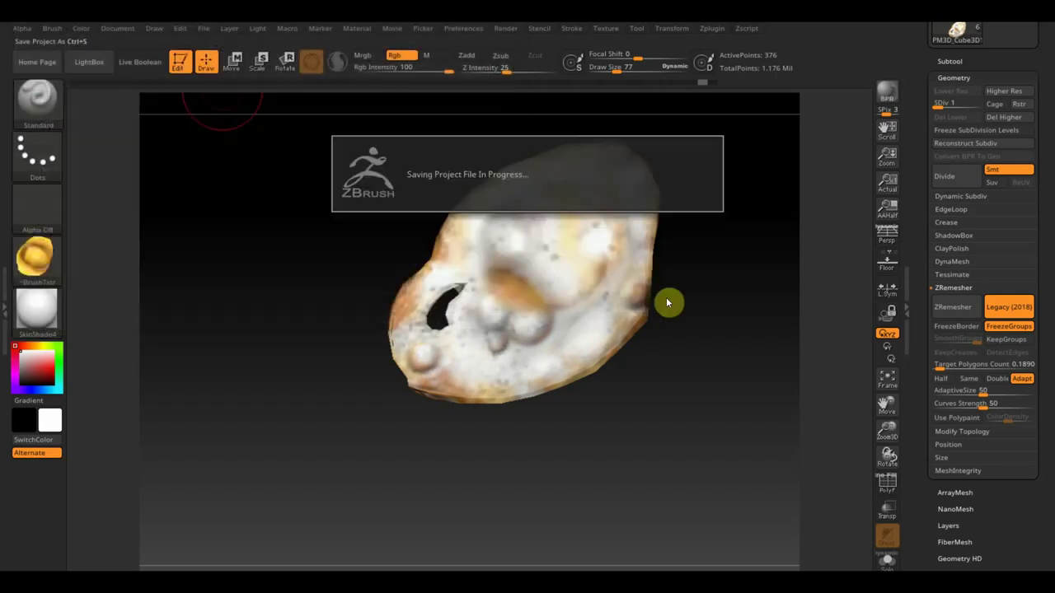
{"action": "left_click", "coordinate": [954, 59]}
{"action": "left_click", "coordinate": [1027, 87], "text": "shift"}
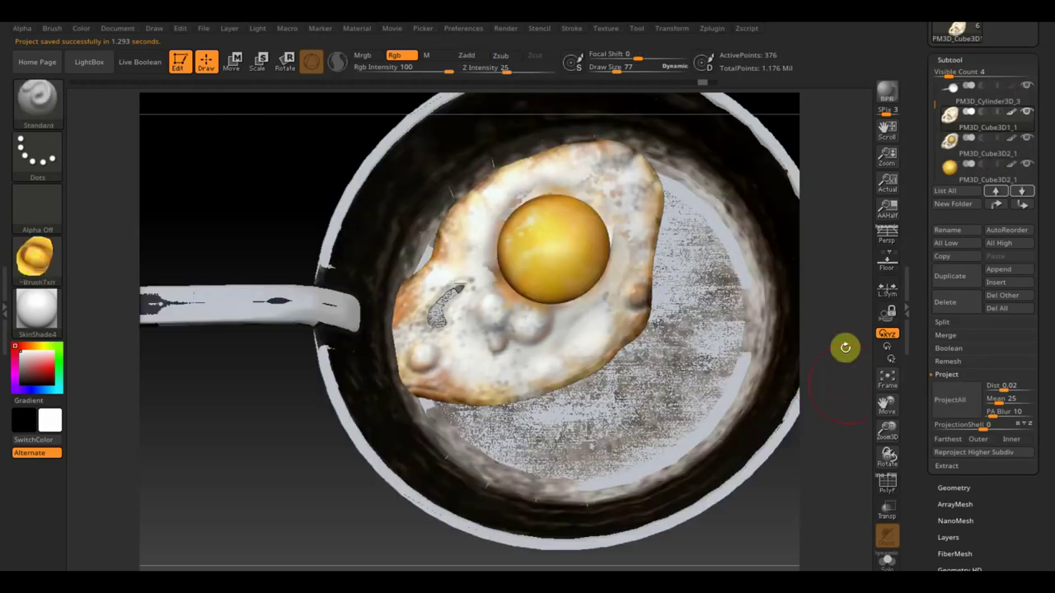
{"action": "mouse_move", "coordinate": [1028, 141]}
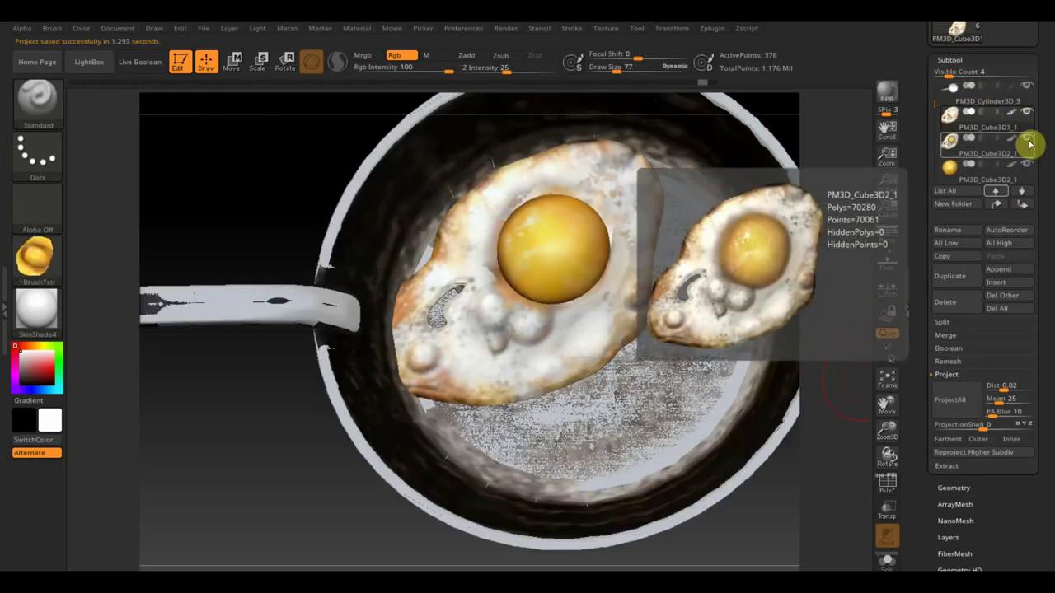
Step: Hide the second egg and rim subtools, view the pan from low, and set Texture Off
{"action": "left_click", "coordinate": [1029, 142]}
{"action": "left_click", "coordinate": [1028, 90]}
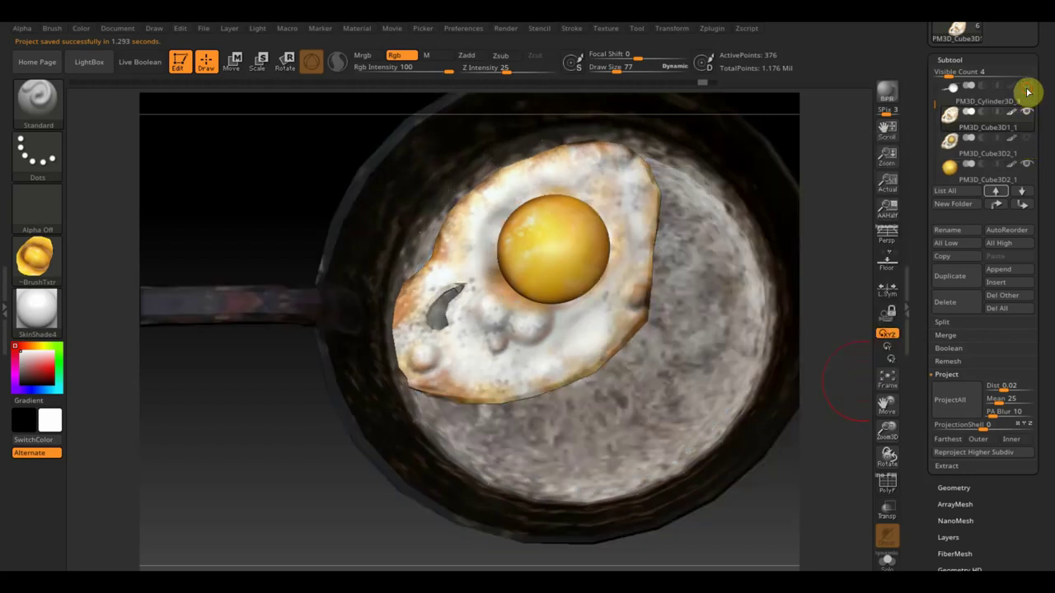
{"action": "mouse_move", "coordinate": [767, 506]}
{"action": "left_mouse_down"}
{"action": "mouse_move", "coordinate": [644, 329]}
{"action": "mouse_move", "coordinate": [662, 313]}
{"action": "mouse_move", "coordinate": [683, 412]}
{"action": "mouse_move", "coordinate": [706, 447]}
{"action": "mouse_move", "coordinate": [701, 471]}
{"action": "mouse_move", "coordinate": [692, 453]}
{"action": "left_mouse_up"}
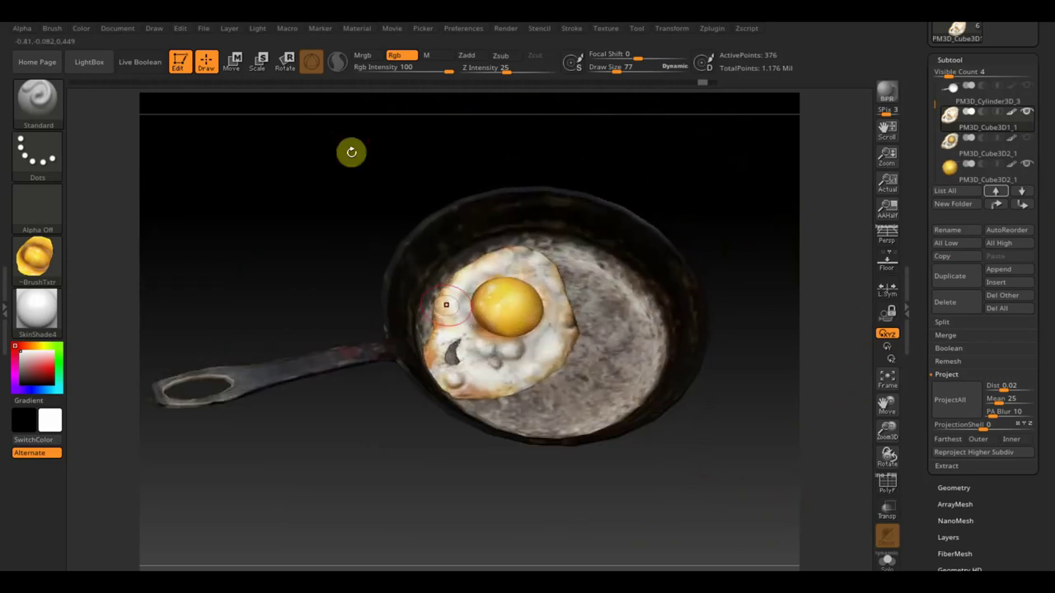
{"action": "left_click", "coordinate": [51, 266]}
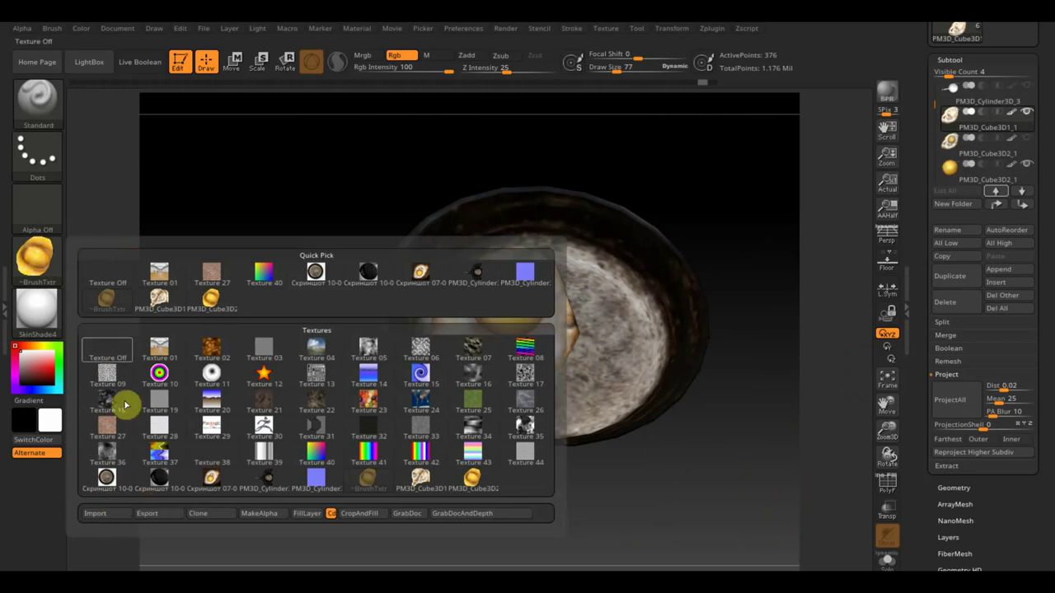
{"action": "left_click", "coordinate": [110, 275]}
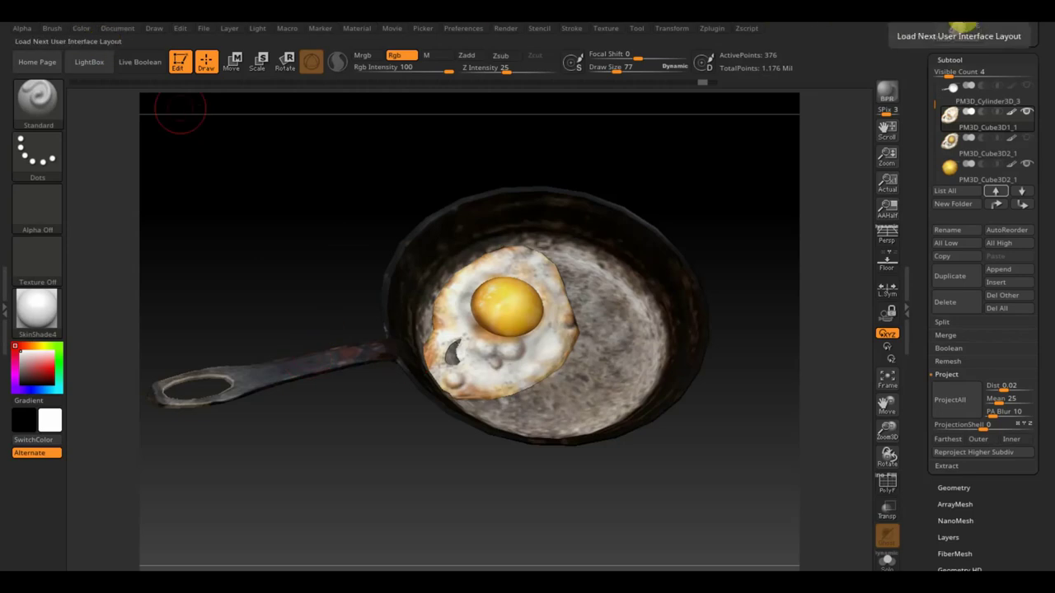
Step: Cycle through the interface layouts to reach a compact layout with a wider canvas
{"action": "left_click", "coordinate": [962, 28]}
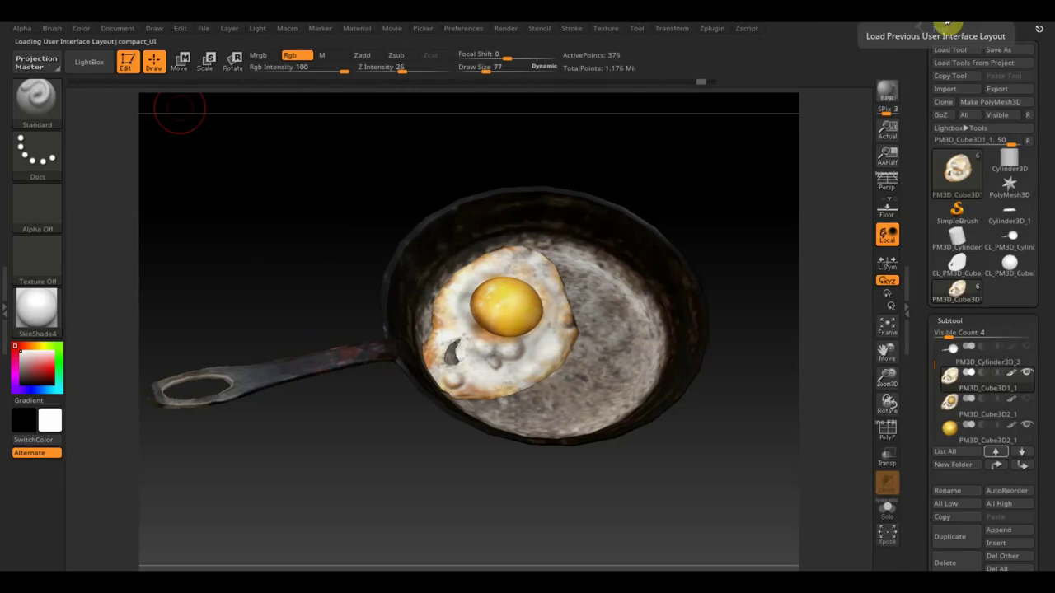
{"action": "left_click", "coordinate": [929, 28]}
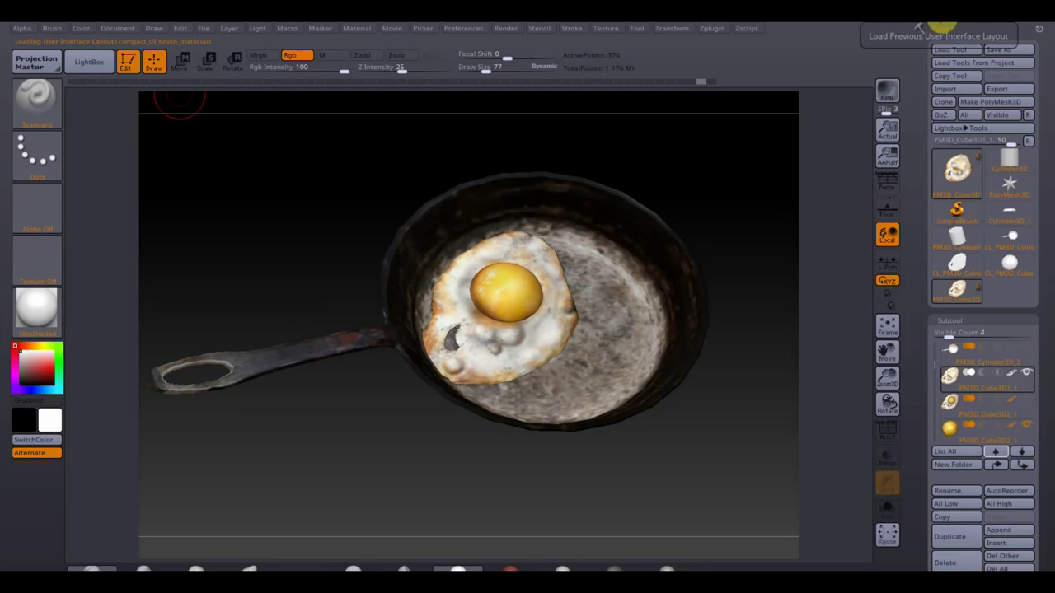
{"action": "left_click", "coordinate": [930, 28]}
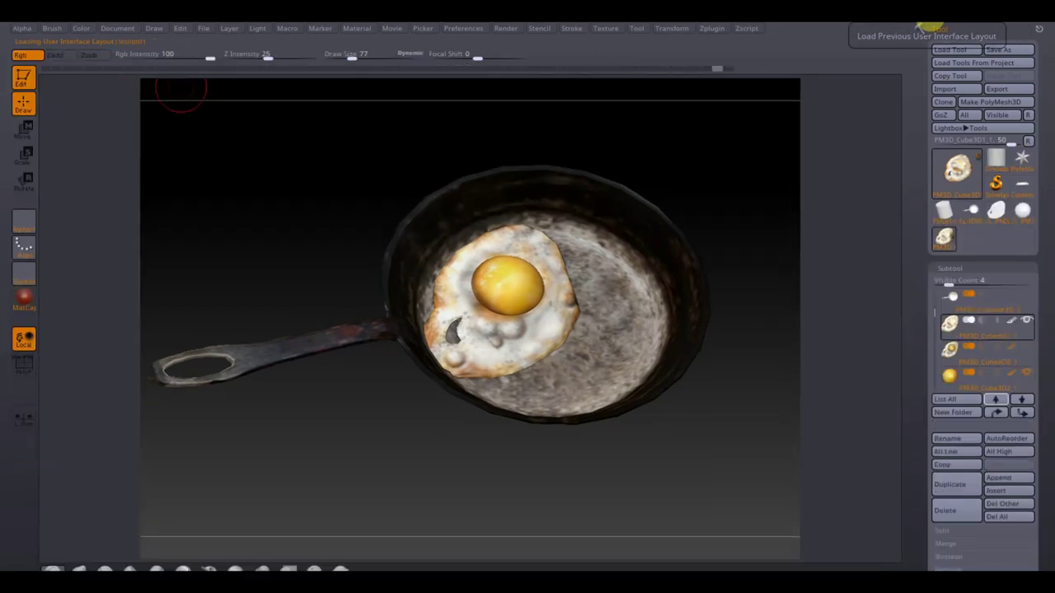
Step: Lighten the canvas background gradient in Document settings and rotate the pan to inspect it
{"action": "left_click", "coordinate": [119, 33]}
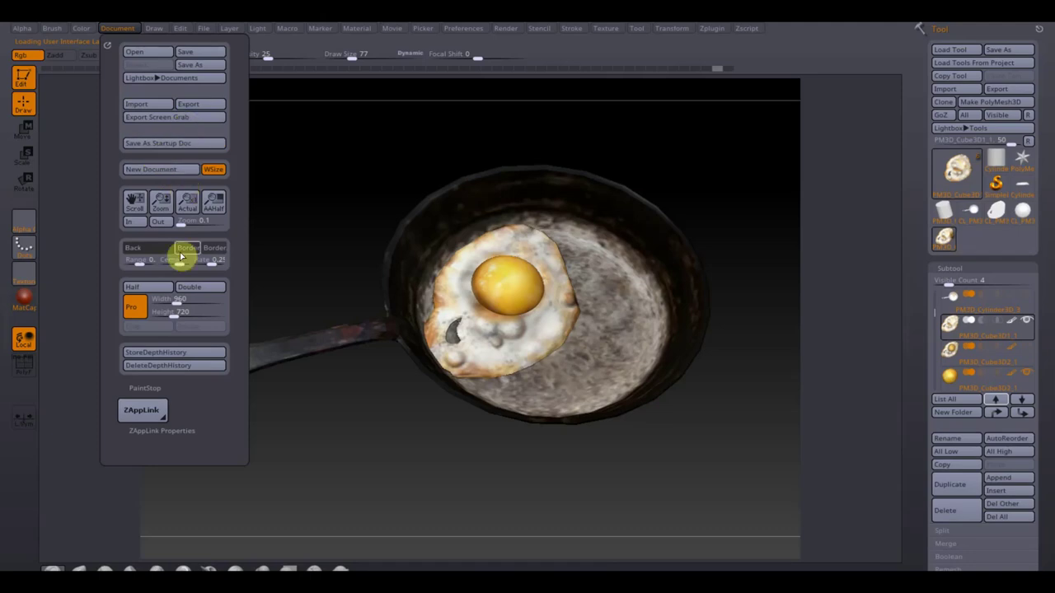
{"action": "left_click_drag", "start_coordinate": [173, 262], "coordinate": [164, 265]}
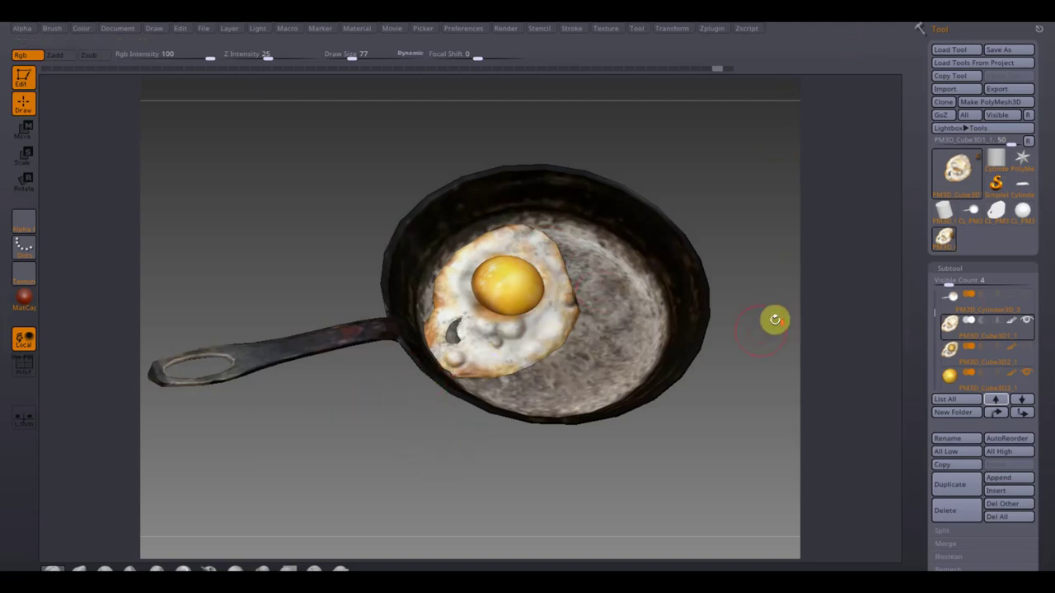
{"action": "mouse_move", "coordinate": [775, 319]}
{"action": "left_mouse_down"}
{"action": "mouse_move", "coordinate": [748, 358]}
{"action": "mouse_move", "coordinate": [756, 379]}
{"action": "mouse_move", "coordinate": [746, 374]}
{"action": "mouse_move", "coordinate": [739, 395]}
{"action": "mouse_move", "coordinate": [803, 382]}
{"action": "mouse_move", "coordinate": [788, 404]}
{"action": "mouse_move", "coordinate": [806, 388]}
{"action": "left_mouse_up"}
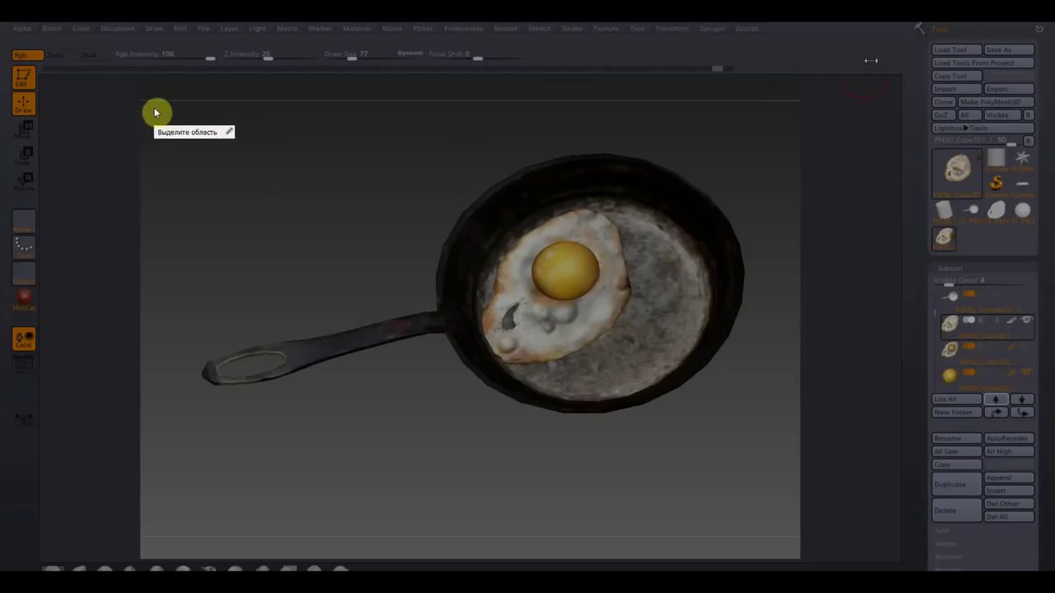
Step: Capture the canvas region around the frying pan as a screenshot and save the image
{"action": "mouse_move", "coordinate": [156, 108]}
{"action": "left_mouse_down"}
{"action": "mouse_move", "coordinate": [656, 392]}
{"action": "mouse_move", "coordinate": [789, 516]}
{"action": "left_mouse_up"}
{"action": "left_click", "coordinate": [806, 482]}
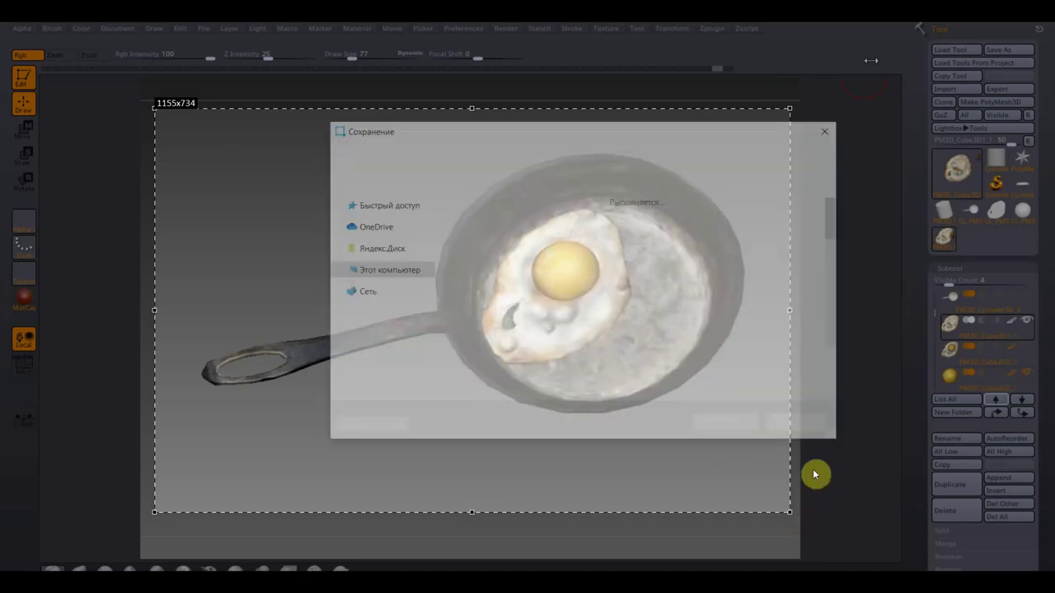
{"action": "left_click", "coordinate": [737, 425]}
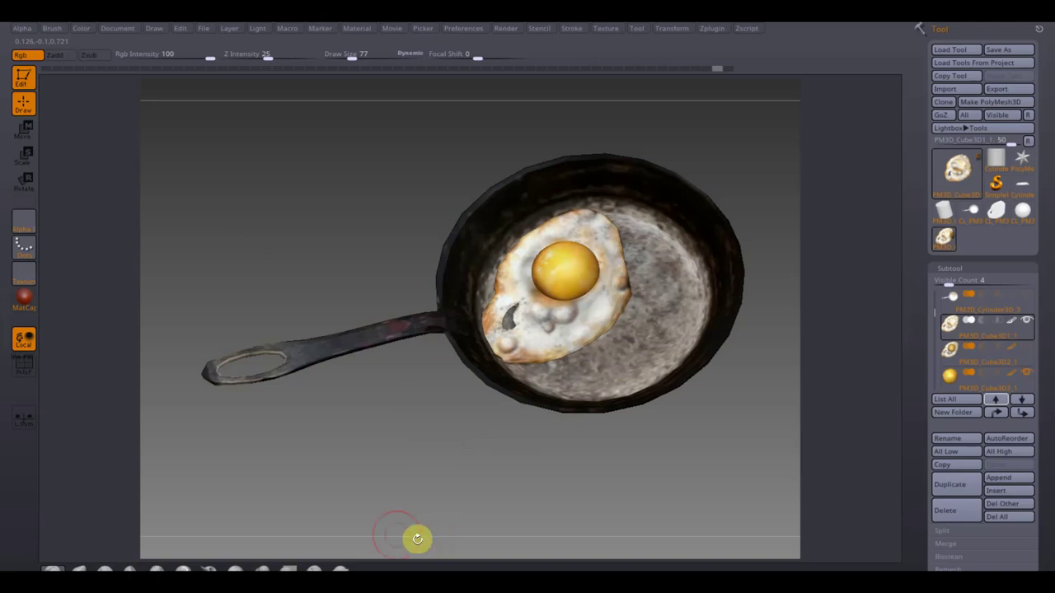
Step: Rotate the frying pan to a steeper tilt with the egg still facing up
{"action": "left_click_drag", "start_coordinate": [377, 561], "coordinate": [362, 566]}
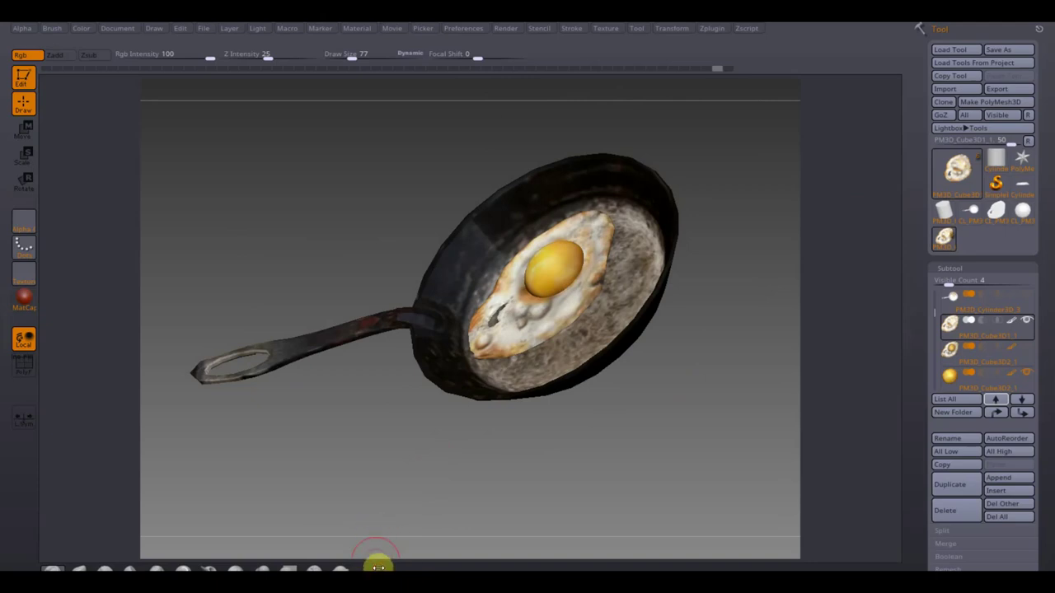
{"action": "key", "text": "shift"}
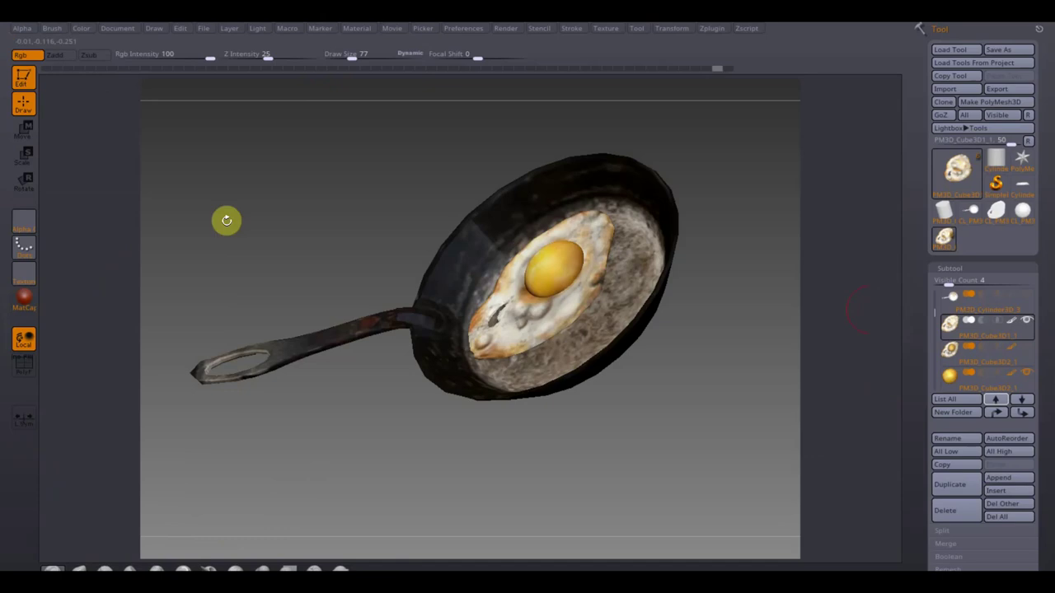
{"action": "left_click", "coordinate": [88, 358]}
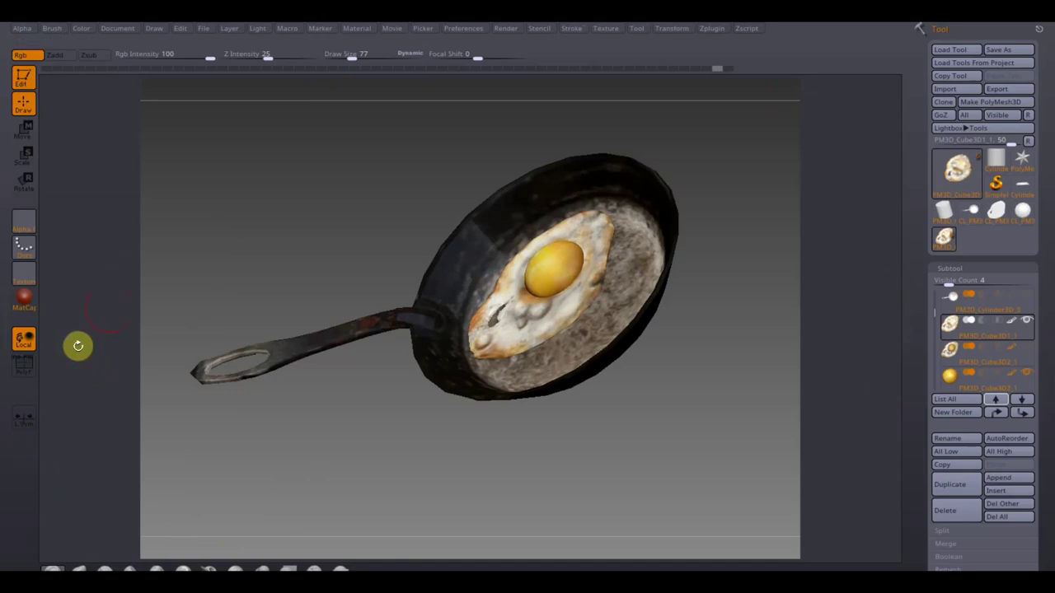
{"action": "left_click", "coordinate": [109, 196]}
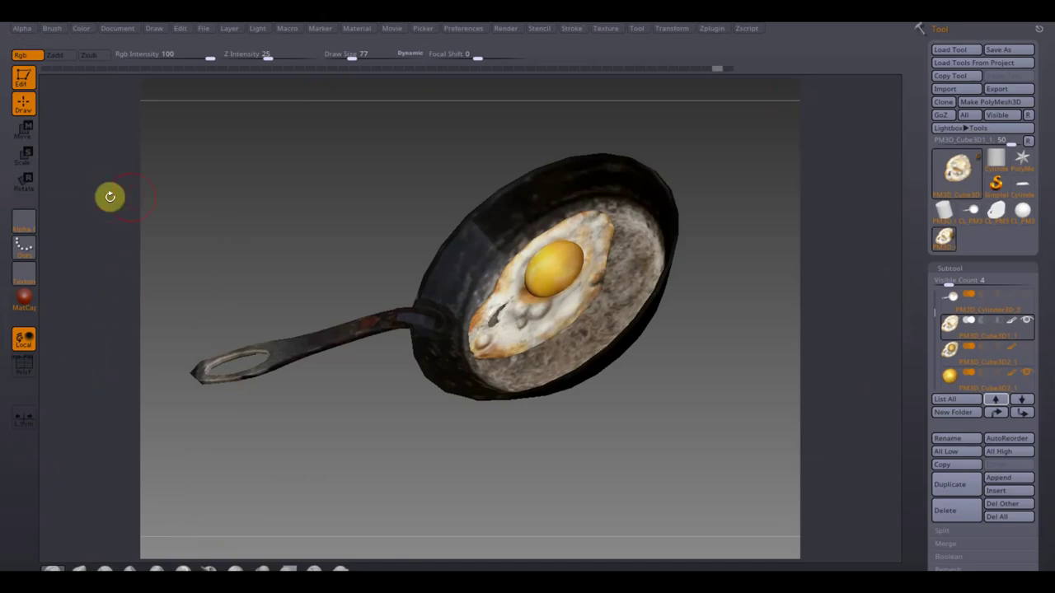
{"action": "left_click_drag", "start_coordinate": [744, 330], "coordinate": [738, 307]}
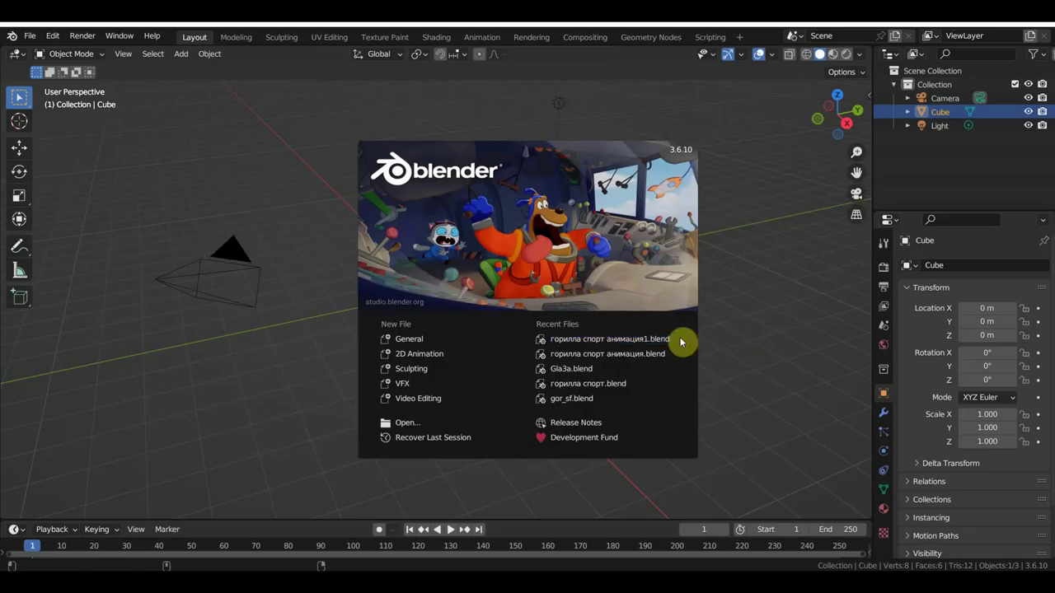
Step: Close the splash screen and delete the default cube
{"action": "left_click", "coordinate": [784, 306]}
{"action": "mouse_move", "coordinate": [562, 343]}
{"action": "left_mouse_down"}
{"action": "mouse_move", "coordinate": [624, 388]}
{"action": "mouse_move", "coordinate": [122, 88]}
{"action": "left_mouse_up"}
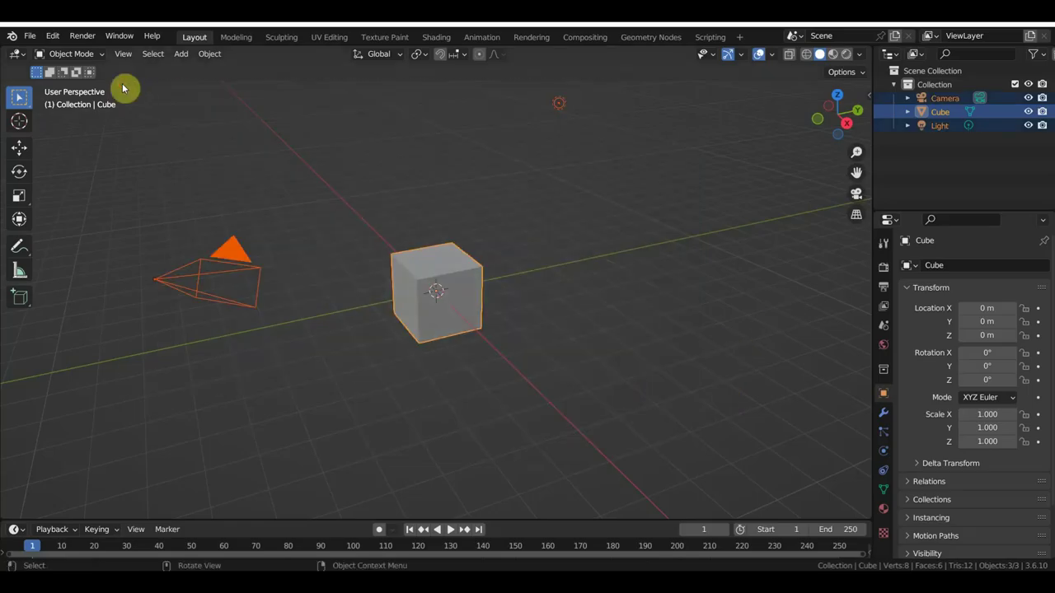
{"action": "left_click", "coordinate": [462, 265]}
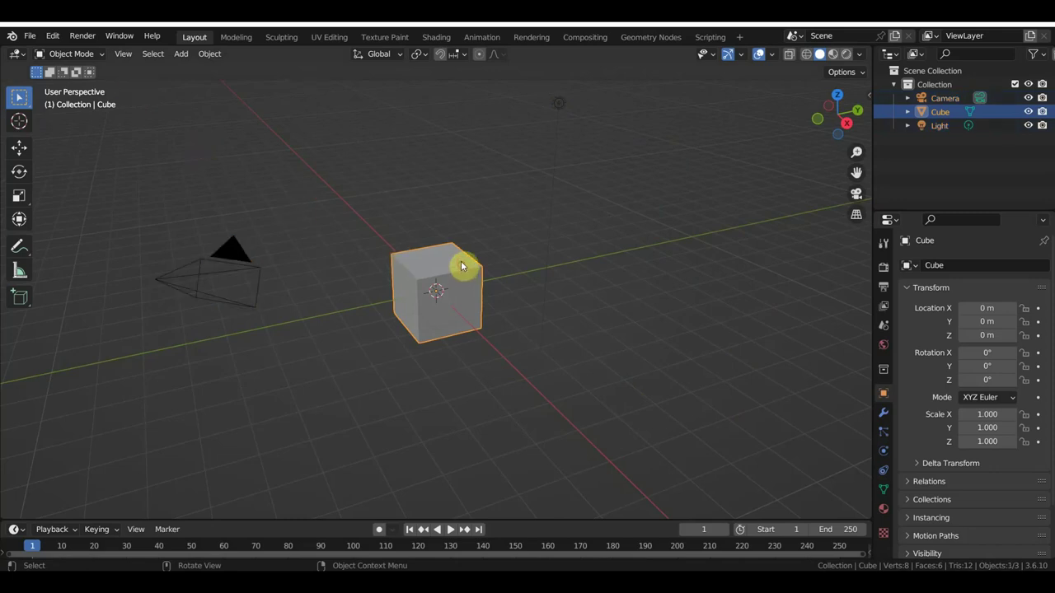
{"action": "key", "text": "Delete"}
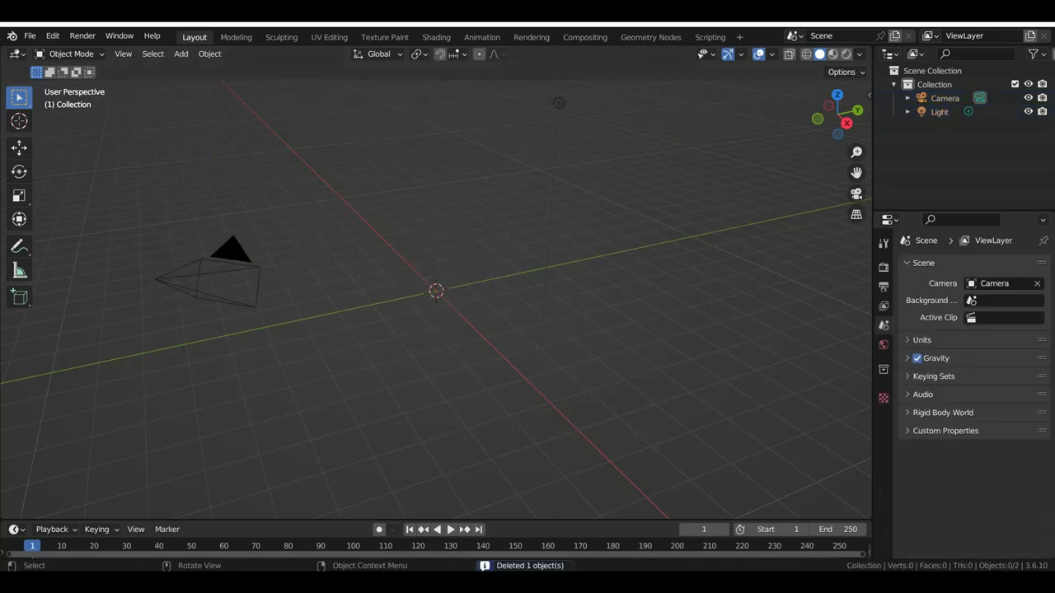
Step: Import PM3D_Cube3D1_1.OBJ from the Desktop as a Wavefront OBJ
{"action": "left_click", "coordinate": [29, 36]}
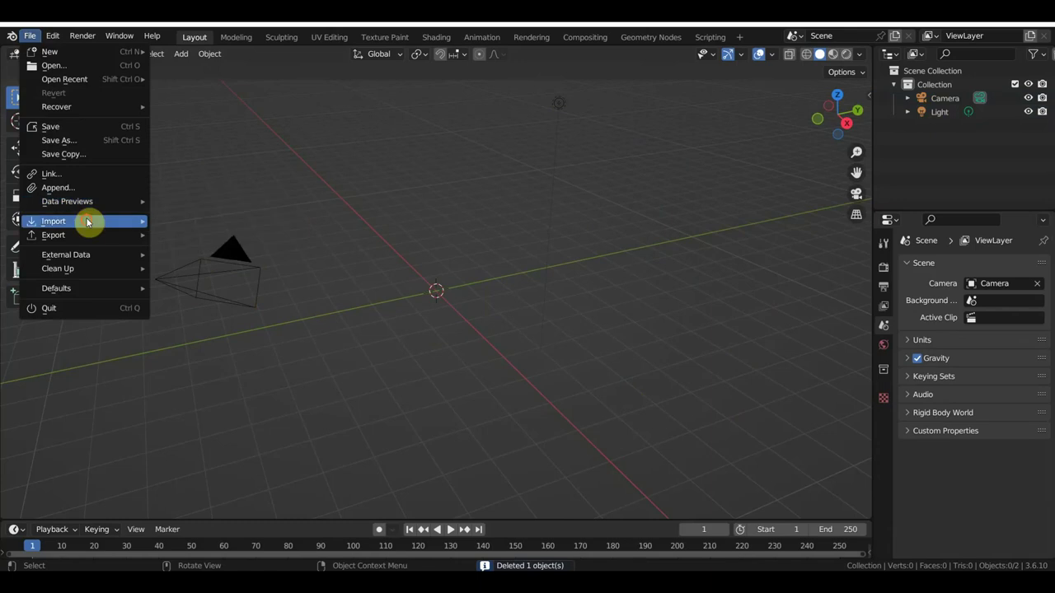
{"action": "mouse_move", "coordinate": [53, 221]}
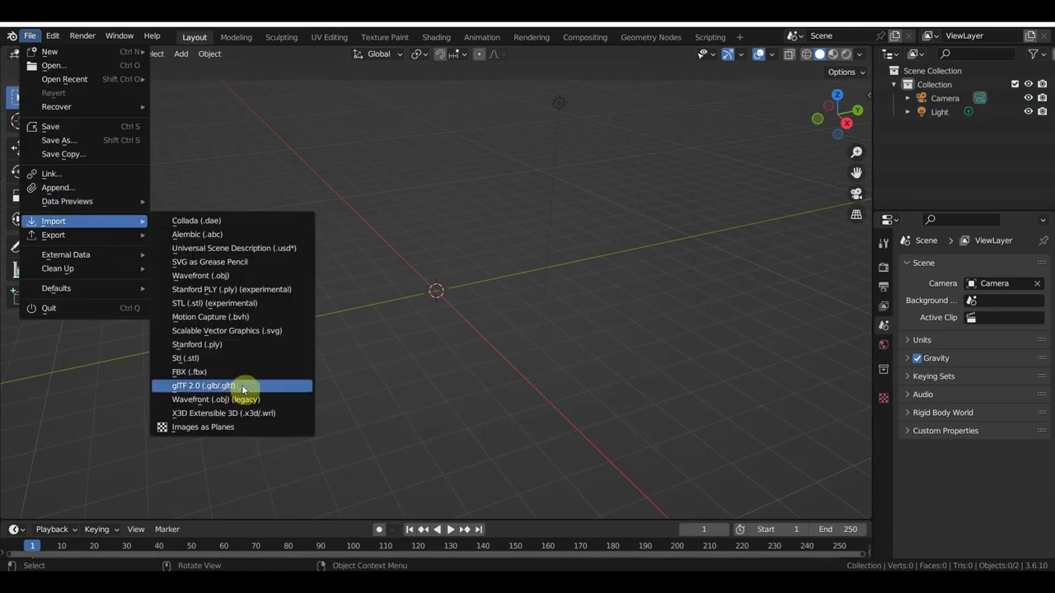
{"action": "left_click", "coordinate": [251, 402]}
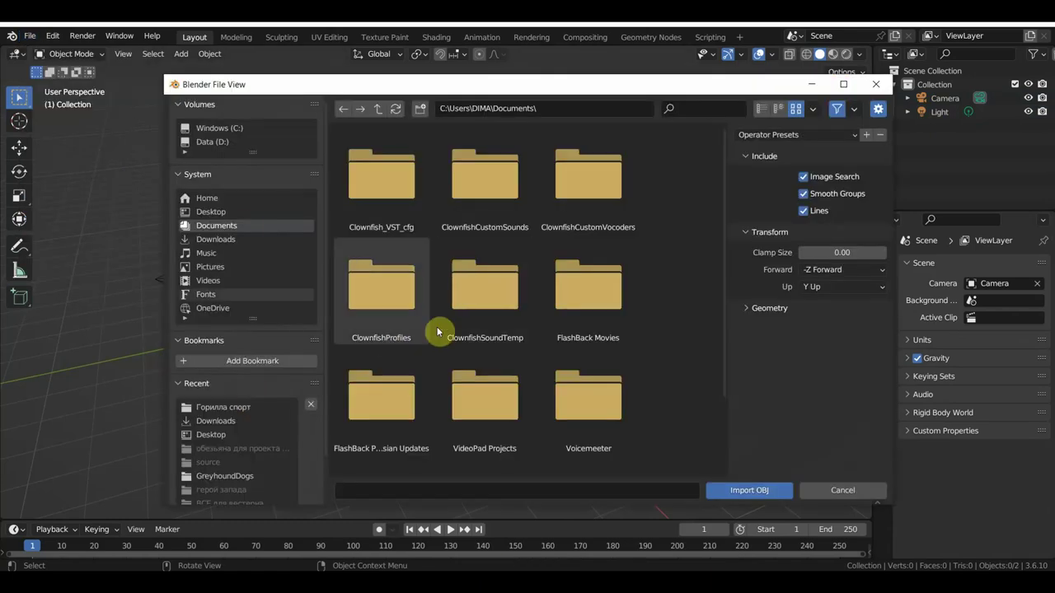
{"action": "left_click", "coordinate": [235, 212]}
{"action": "scroll", "coordinate": [535, 348], "scroll_direction": "down", "scroll_amount": 3}
{"action": "scroll", "coordinate": [544, 364], "scroll_direction": "down", "scroll_amount": 3}
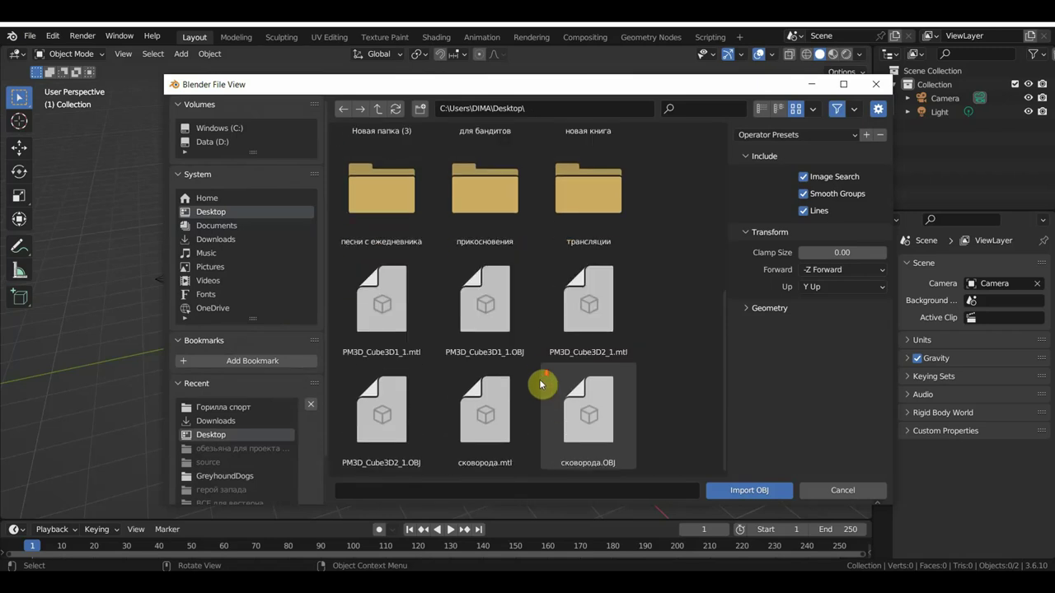
{"action": "left_click", "coordinate": [510, 343]}
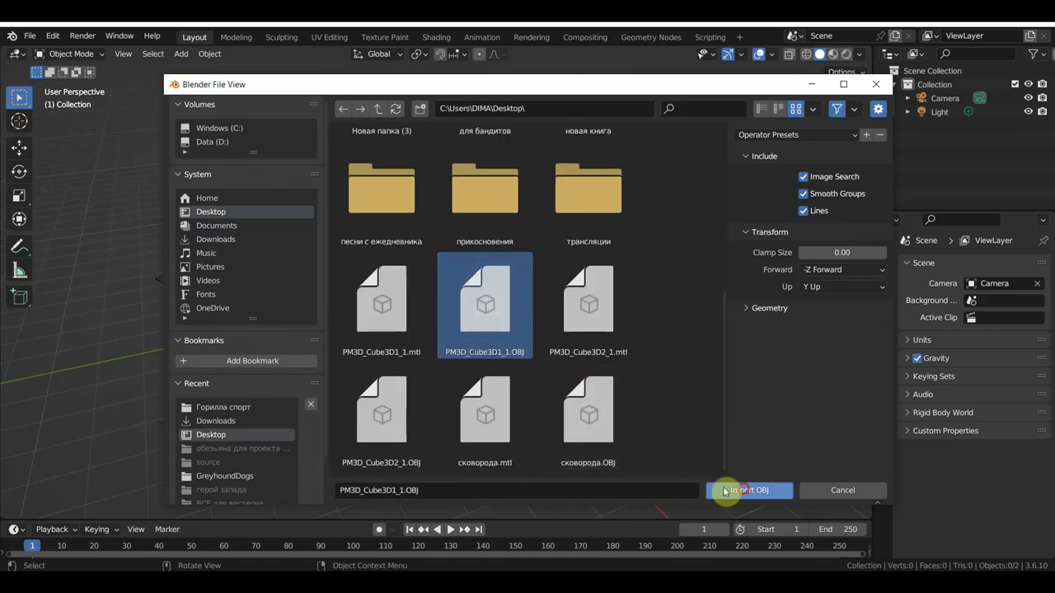
{"action": "left_click", "coordinate": [725, 490]}
Step: Import PM3D_Cube3D2_1.OBJ with the legacy Wavefront OBJ importer
{"action": "left_click", "coordinate": [33, 36]}
{"action": "mouse_move", "coordinate": [53, 221]}
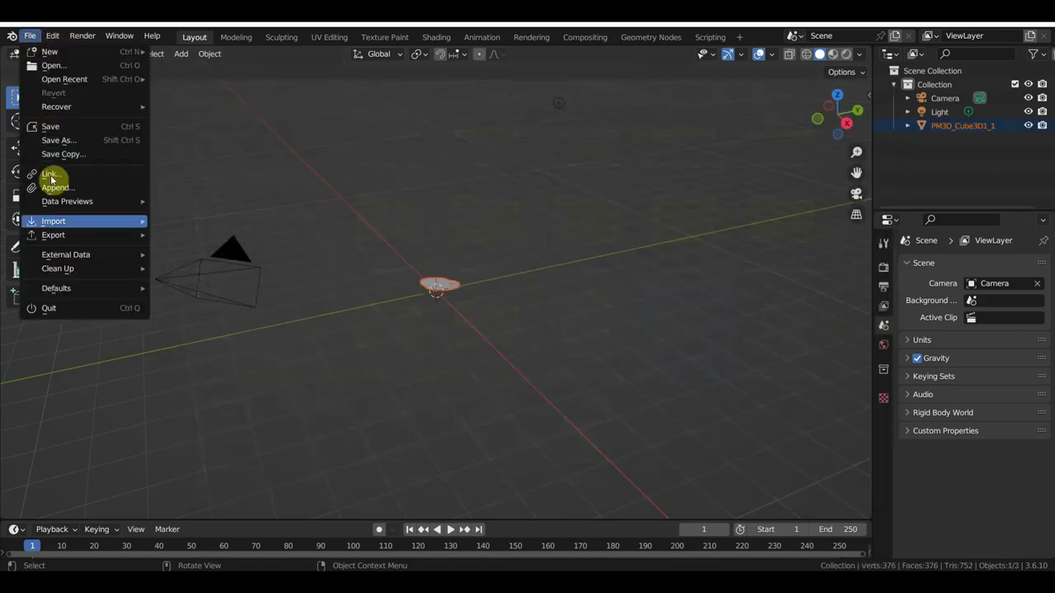
{"action": "left_click", "coordinate": [247, 399]}
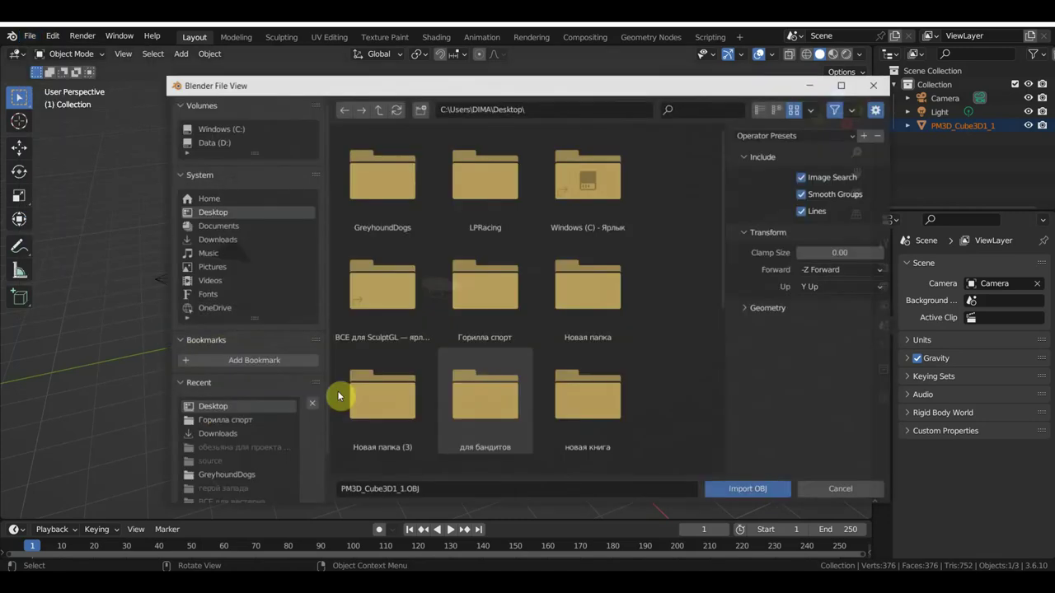
{"action": "scroll", "coordinate": [607, 335], "scroll_direction": "down", "scroll_amount": 3}
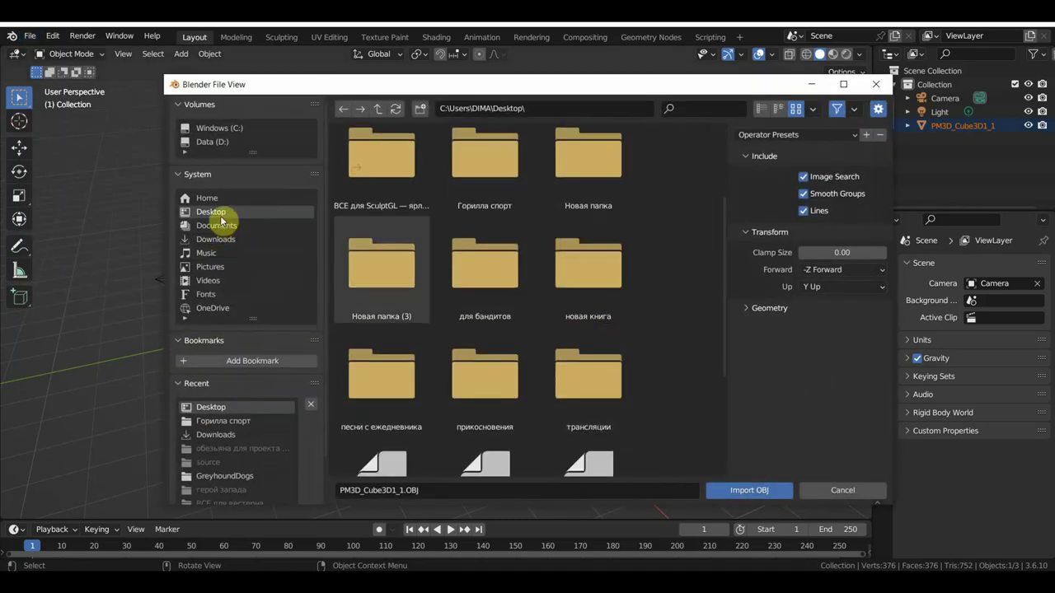
{"action": "scroll", "coordinate": [566, 395], "scroll_direction": "down", "scroll_amount": 5}
{"action": "left_click", "coordinate": [384, 437]}
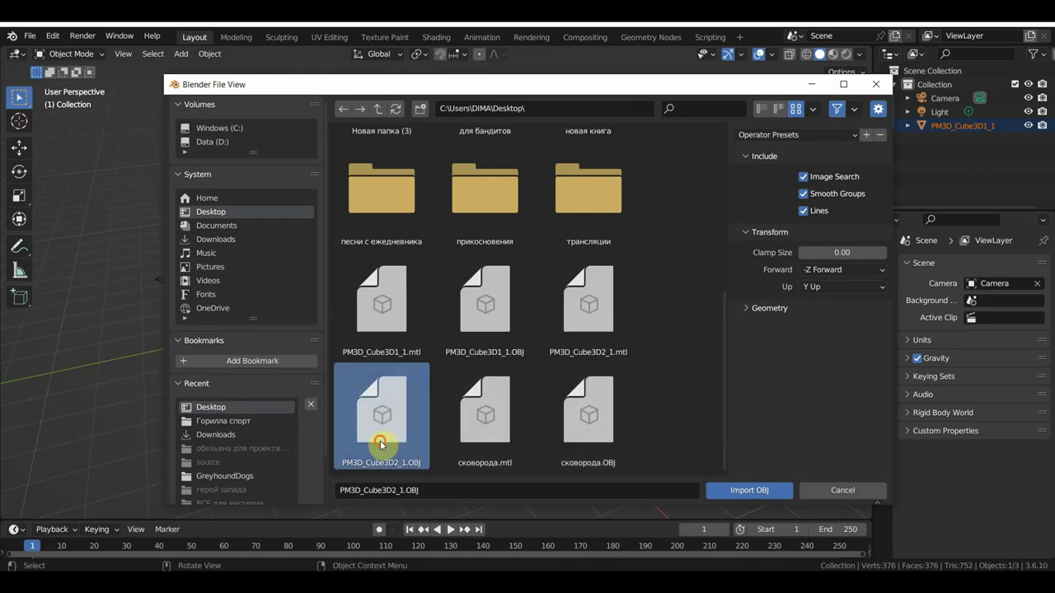
{"action": "left_click", "coordinate": [750, 491]}
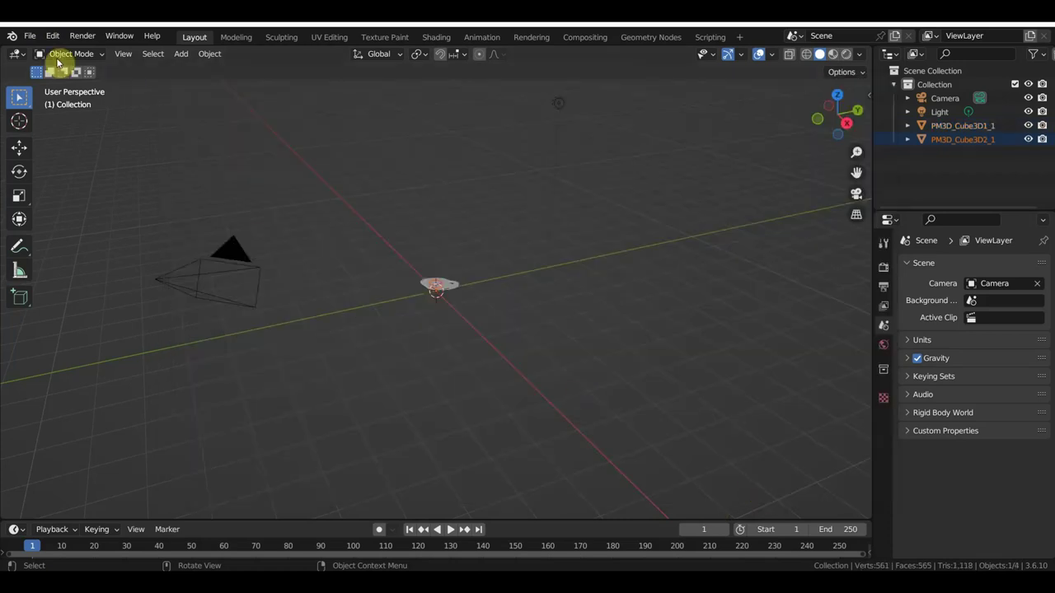
Step: Import the сковорода.OBJ frying pan model from the Desktop
{"action": "left_click", "coordinate": [30, 36]}
{"action": "mouse_move", "coordinate": [54, 221]}
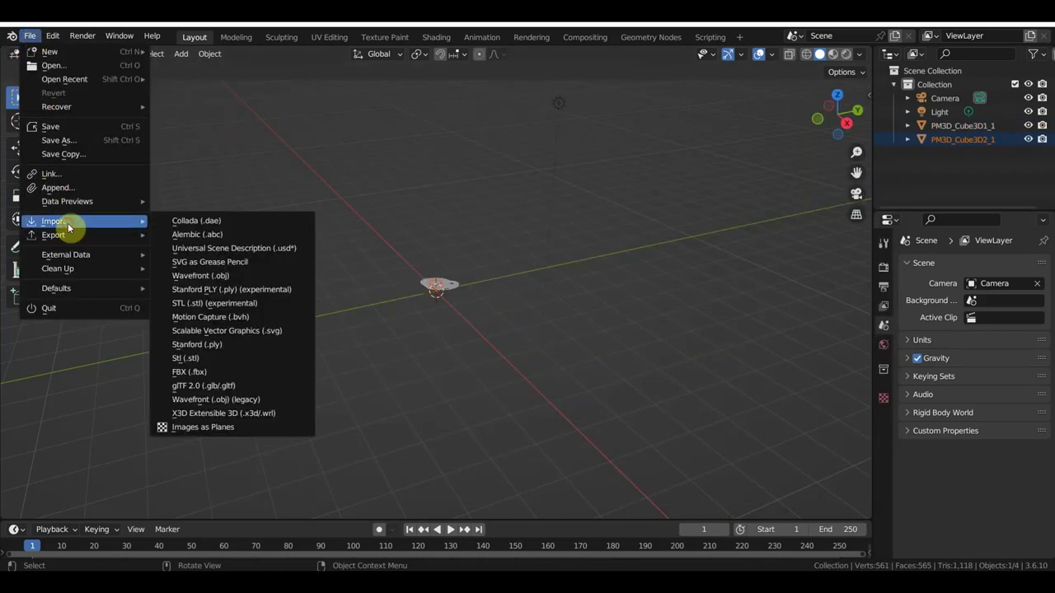
{"action": "left_click", "coordinate": [257, 399]}
{"action": "scroll", "coordinate": [639, 369], "scroll_direction": "down", "scroll_amount": 3}
{"action": "scroll", "coordinate": [600, 396], "scroll_direction": "down", "scroll_amount": 2}
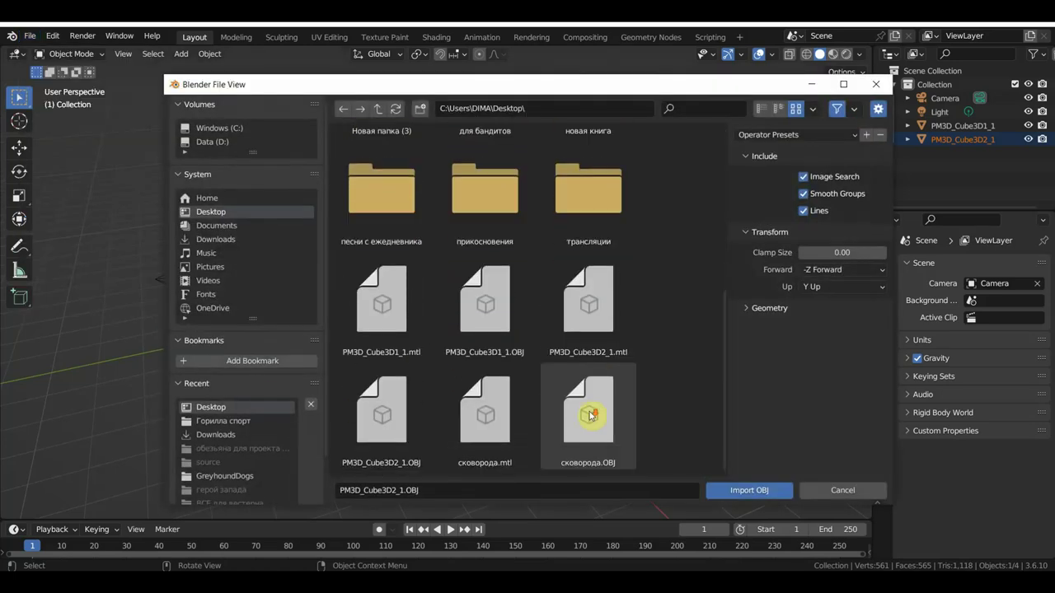
{"action": "left_click", "coordinate": [618, 456]}
{"action": "left_click", "coordinate": [759, 492]}
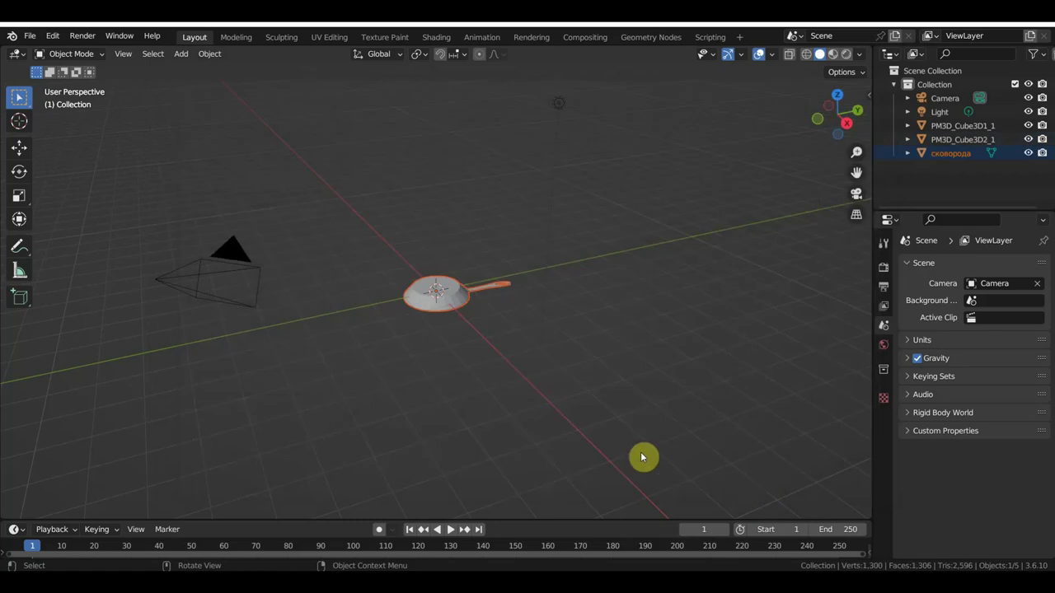
{"action": "scroll", "coordinate": [625, 437], "scroll_direction": "up", "scroll_amount": 1}
Step: Select the pan, egg pieces and light and set their origins to the 3D cursor
{"action": "mouse_move", "coordinate": [659, 426]}
{"action": "middle_mouse_down"}
{"action": "mouse_move", "coordinate": [640, 335]}
{"action": "mouse_move", "coordinate": [619, 365]}
{"action": "middle_mouse_up"}
{"action": "key", "text": "KP_3"}
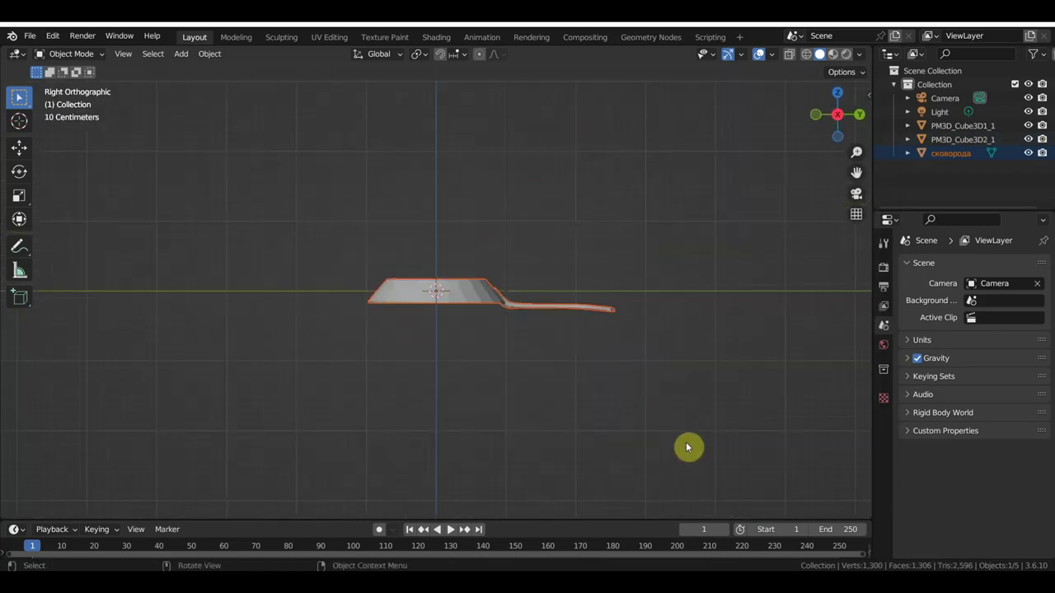
{"action": "left_click_drag", "start_coordinate": [699, 429], "coordinate": [252, 207]}
{"action": "key", "text": "KP_1"}
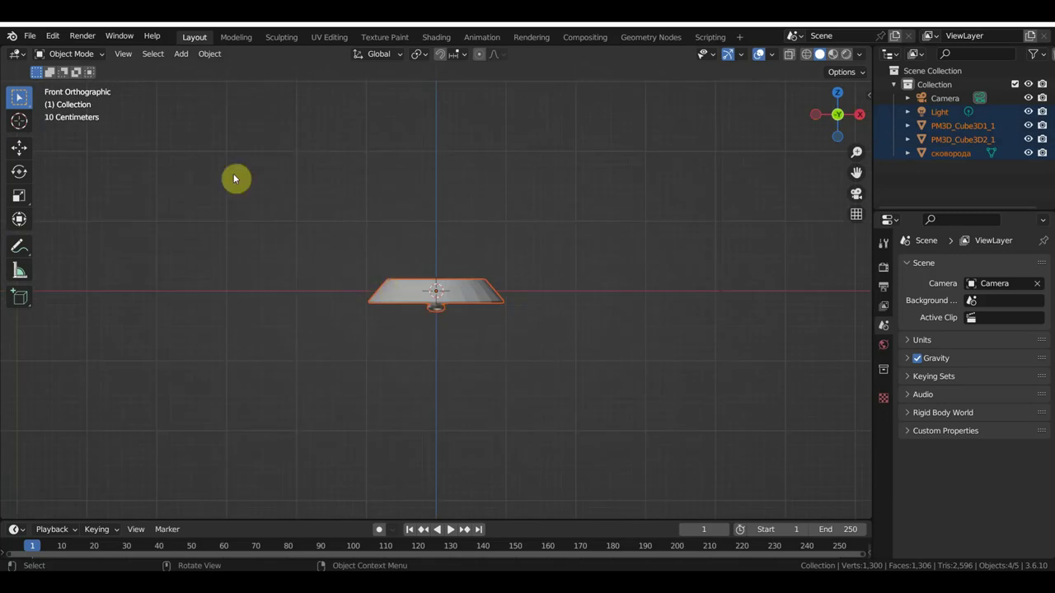
{"action": "left_click", "coordinate": [19, 171]}
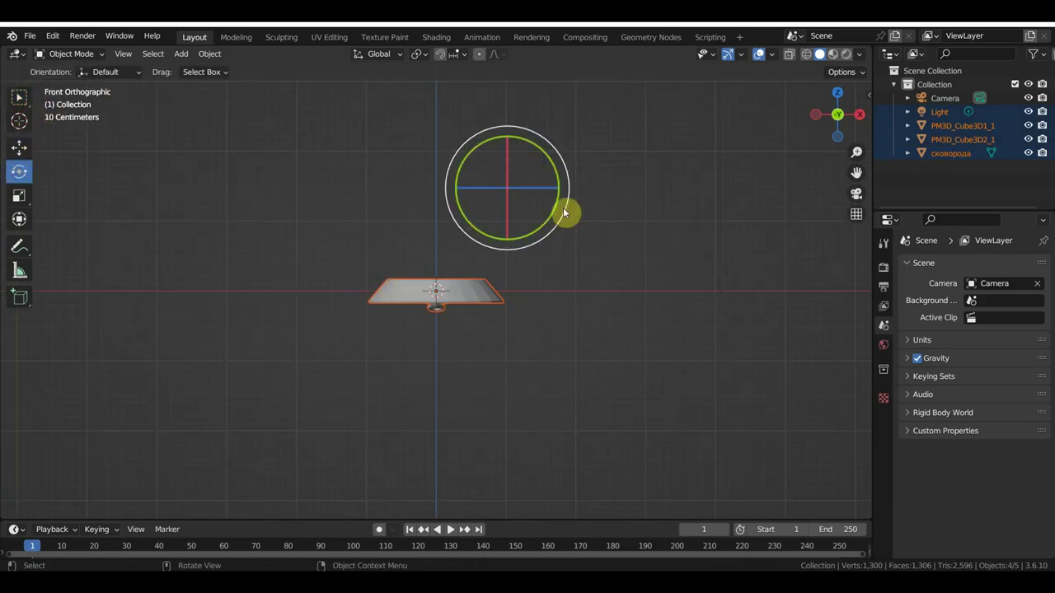
{"action": "left_click", "coordinate": [206, 53]}
{"action": "mouse_move", "coordinate": [233, 83]}
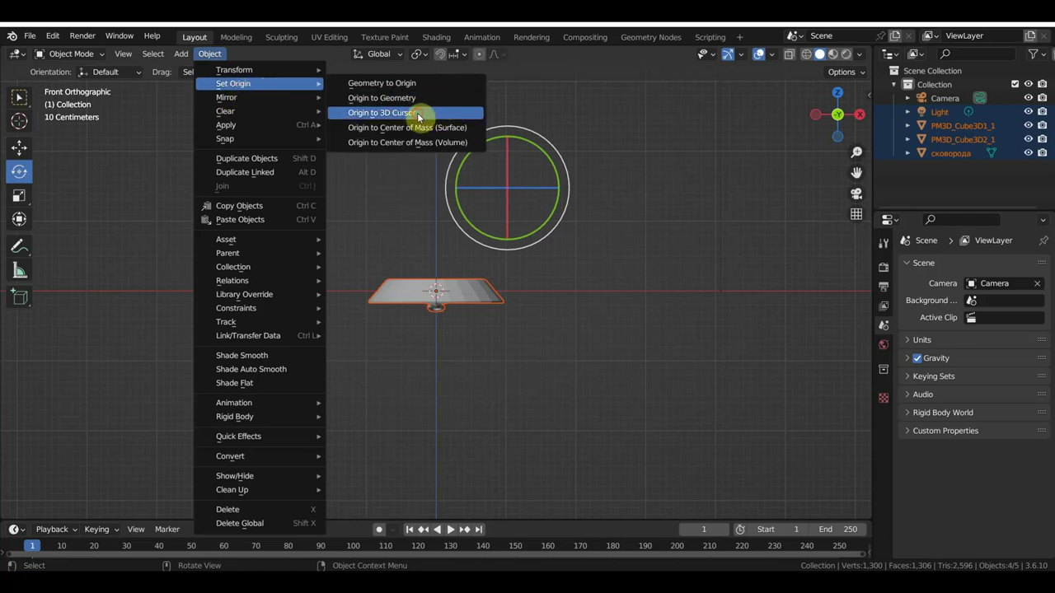
{"action": "left_click", "coordinate": [417, 112]}
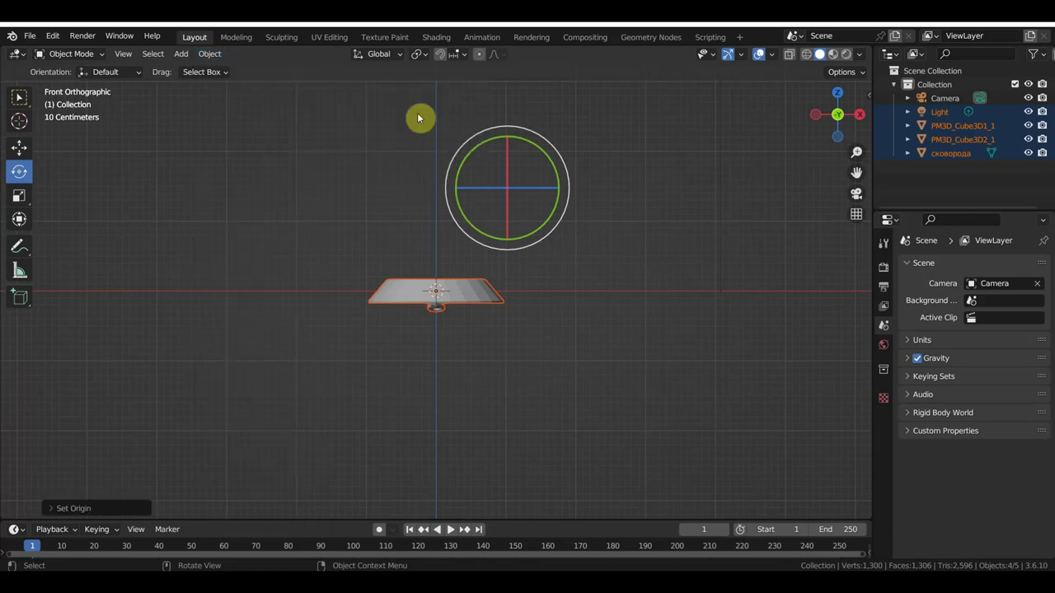
Step: Rotate the pan and both egg pieces 180° so they sit right side up and level
{"action": "left_click", "coordinate": [20, 146]}
{"action": "left_click_drag", "start_coordinate": [525, 349], "coordinate": [357, 257]}
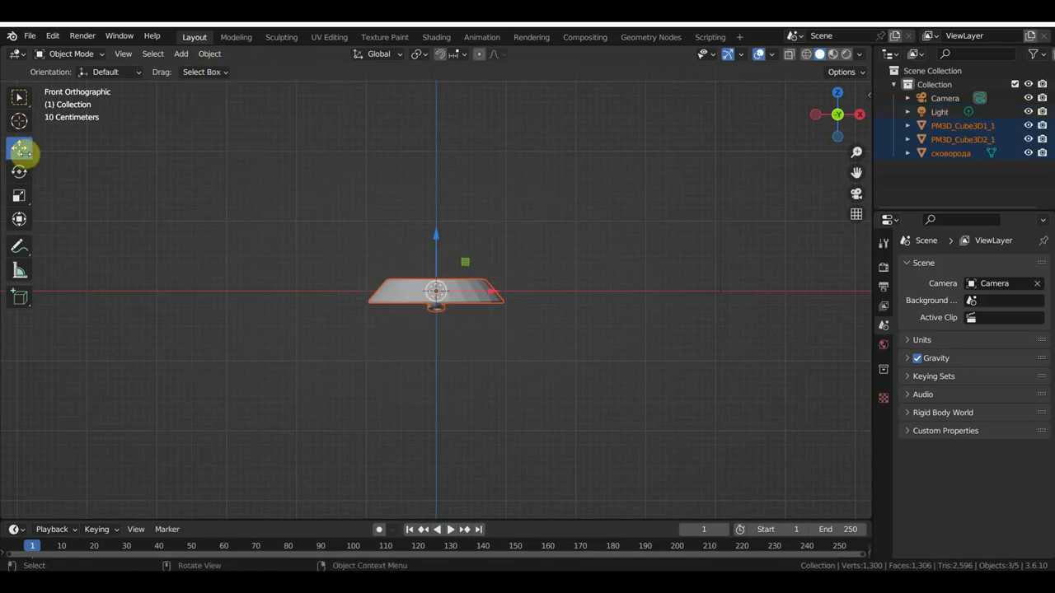
{"action": "left_click", "coordinate": [19, 218]}
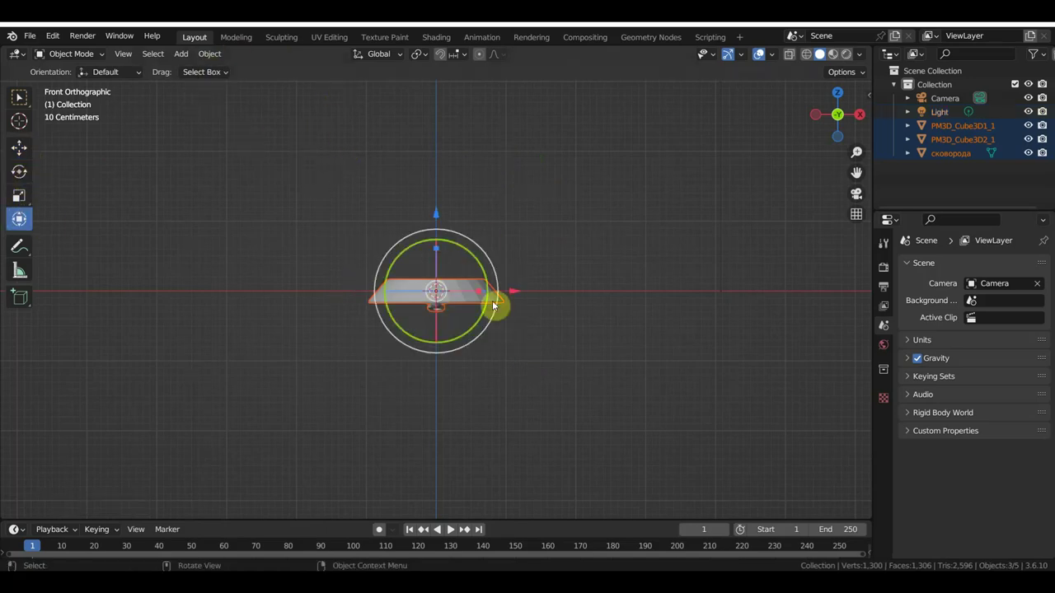
{"action": "mouse_move", "coordinate": [499, 273]}
{"action": "left_mouse_down"}
{"action": "mouse_move", "coordinate": [422, 198]}
{"action": "mouse_move", "coordinate": [325, 225]}
{"action": "mouse_move", "coordinate": [287, 334]}
{"action": "mouse_move", "coordinate": [262, 371]}
{"action": "left_mouse_up"}
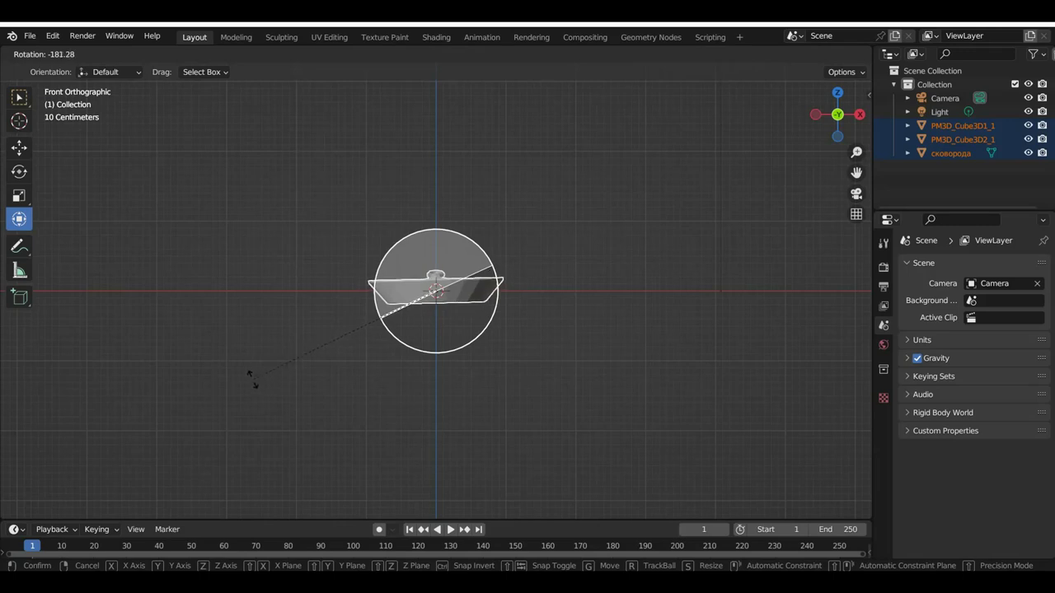
{"action": "left_click_drag", "start_coordinate": [251, 377], "coordinate": [254, 382]}
{"action": "left_click_drag", "start_coordinate": [487, 278], "coordinate": [488, 260]}
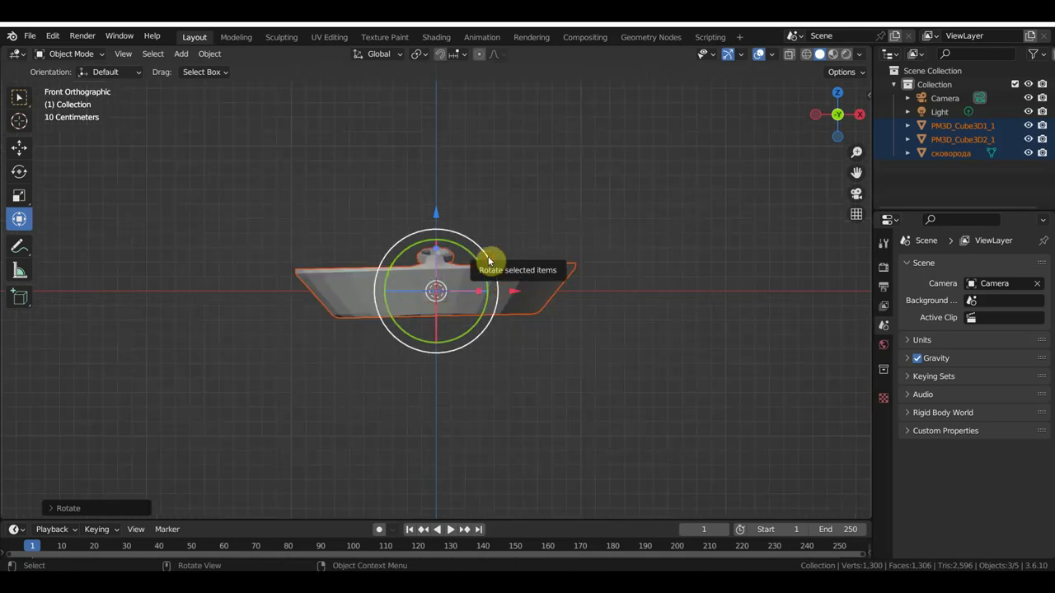
{"action": "left_click_drag", "start_coordinate": [489, 260], "coordinate": [489, 265]}
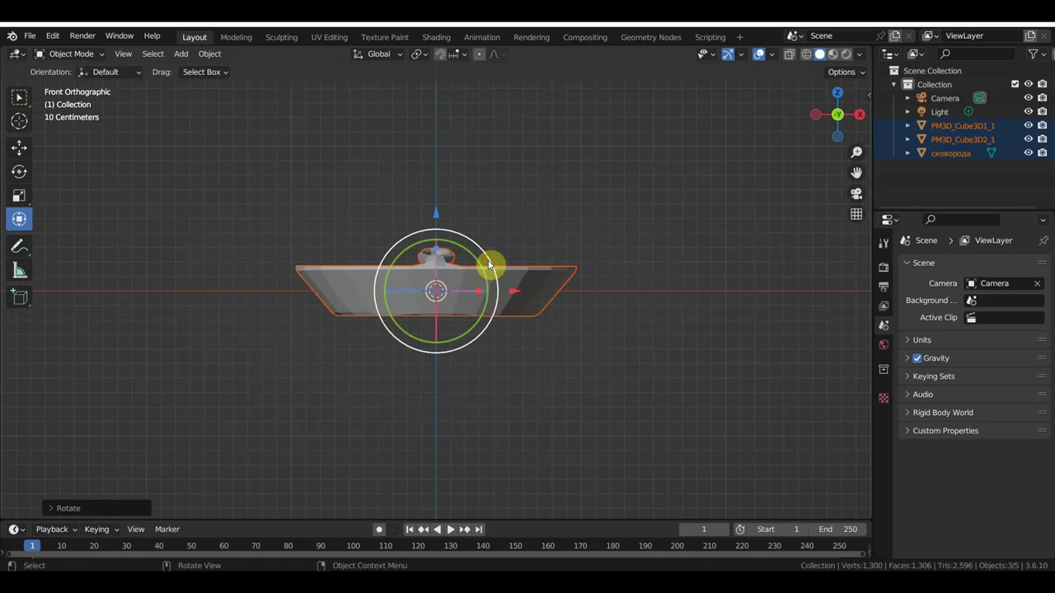
Step: Raise the pan onto the grid on Z and set origins to the 3D cursor again
{"action": "left_click_drag", "start_coordinate": [436, 220], "coordinate": [437, 184]}
{"action": "left_click", "coordinate": [210, 55]}
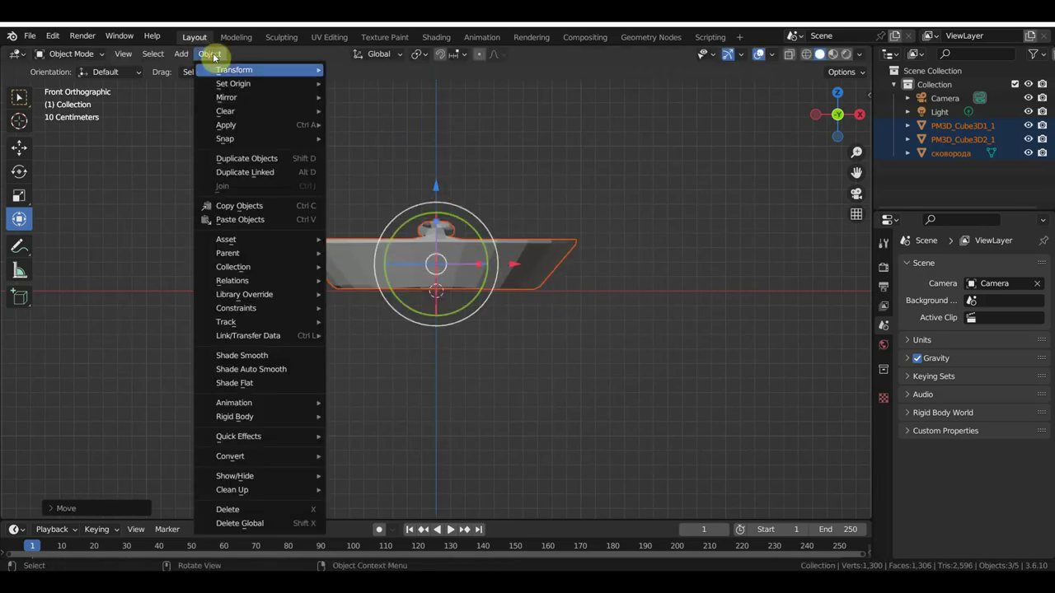
{"action": "mouse_move", "coordinate": [247, 84]}
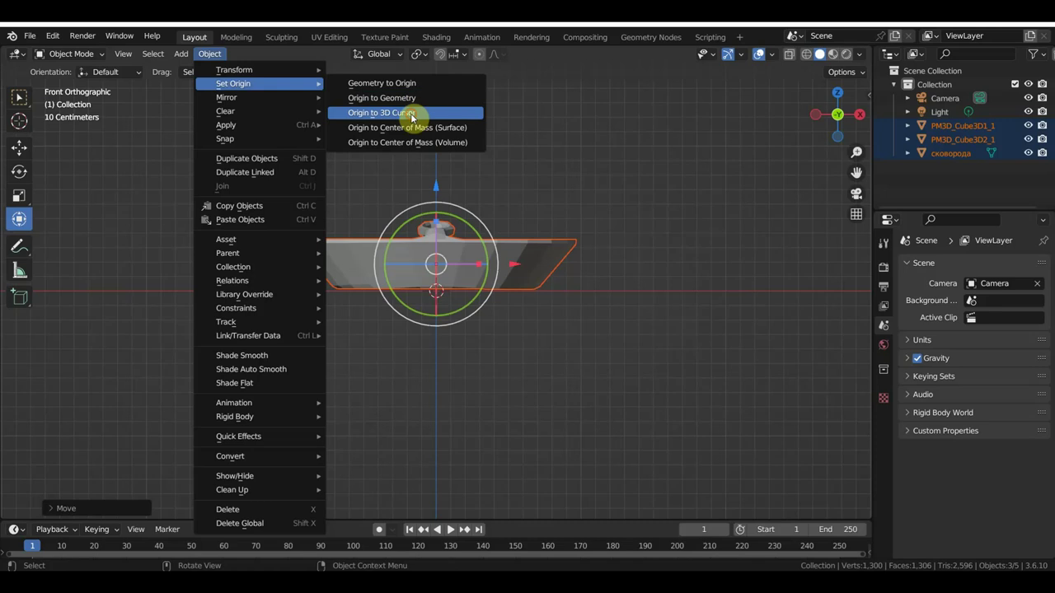
{"action": "left_click", "coordinate": [416, 101]}
{"action": "key", "text": "KP_3"}
{"action": "left_click_drag", "start_coordinate": [657, 294], "coordinate": [683, 355]}
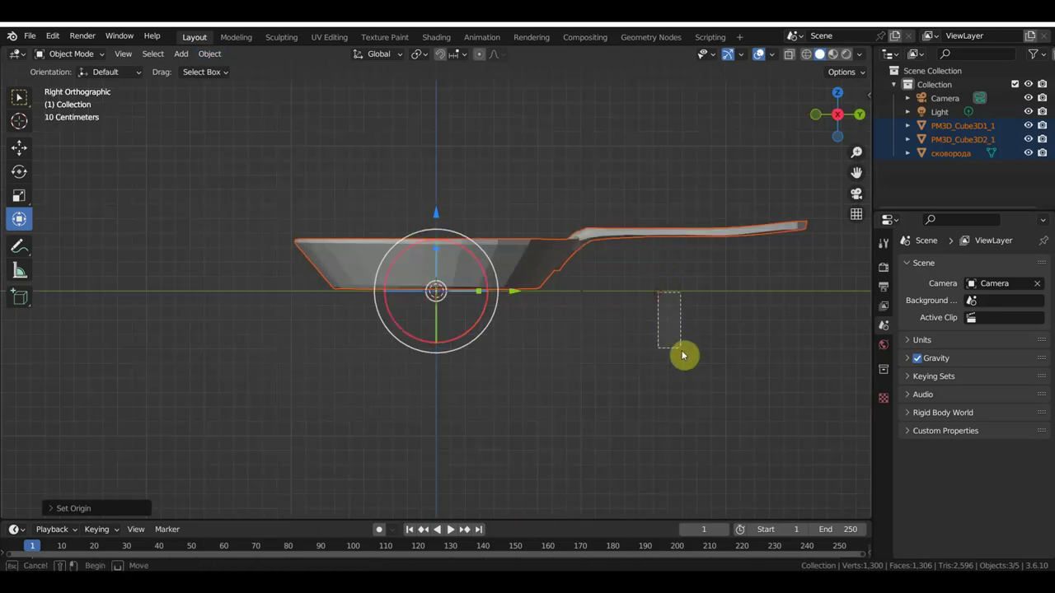
{"action": "mouse_move", "coordinate": [683, 355]}
{"action": "middle_mouse_down"}
{"action": "mouse_move", "coordinate": [720, 424]}
{"action": "mouse_move", "coordinate": [763, 412]}
{"action": "middle_mouse_up"}
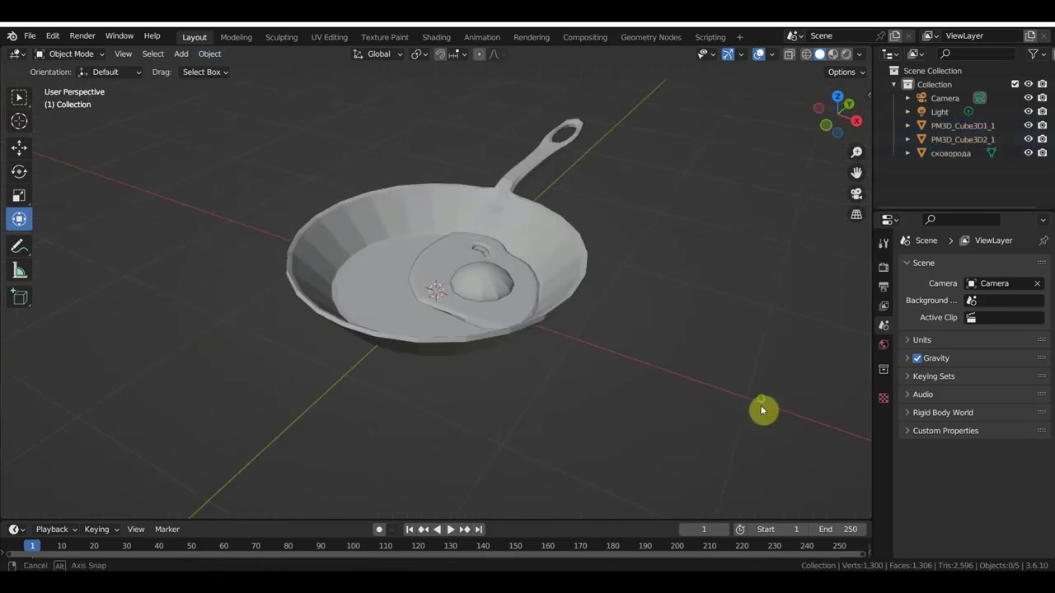
Step: Preview the textured pan, then apply Shade Smooth to the frying pan
{"action": "left_click", "coordinate": [833, 55]}
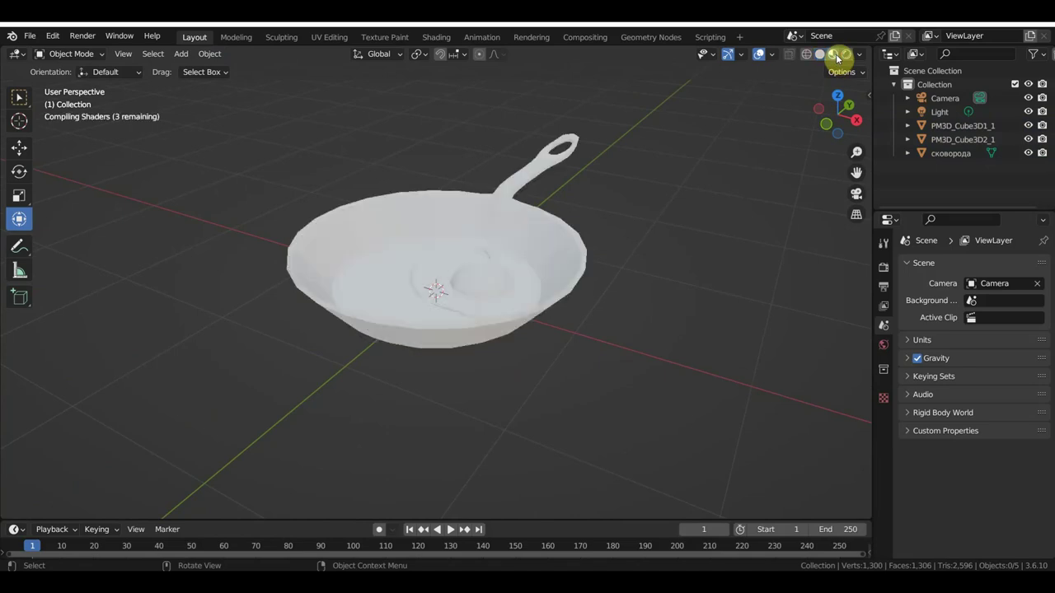
{"action": "mouse_move", "coordinate": [645, 225]}
{"action": "middle_mouse_down"}
{"action": "mouse_move", "coordinate": [720, 325]}
{"action": "mouse_move", "coordinate": [749, 269]}
{"action": "mouse_move", "coordinate": [596, 290]}
{"action": "mouse_move", "coordinate": [677, 261]}
{"action": "mouse_move", "coordinate": [617, 259]}
{"action": "mouse_move", "coordinate": [777, 339]}
{"action": "mouse_move", "coordinate": [1, 300]}
{"action": "middle_mouse_up"}
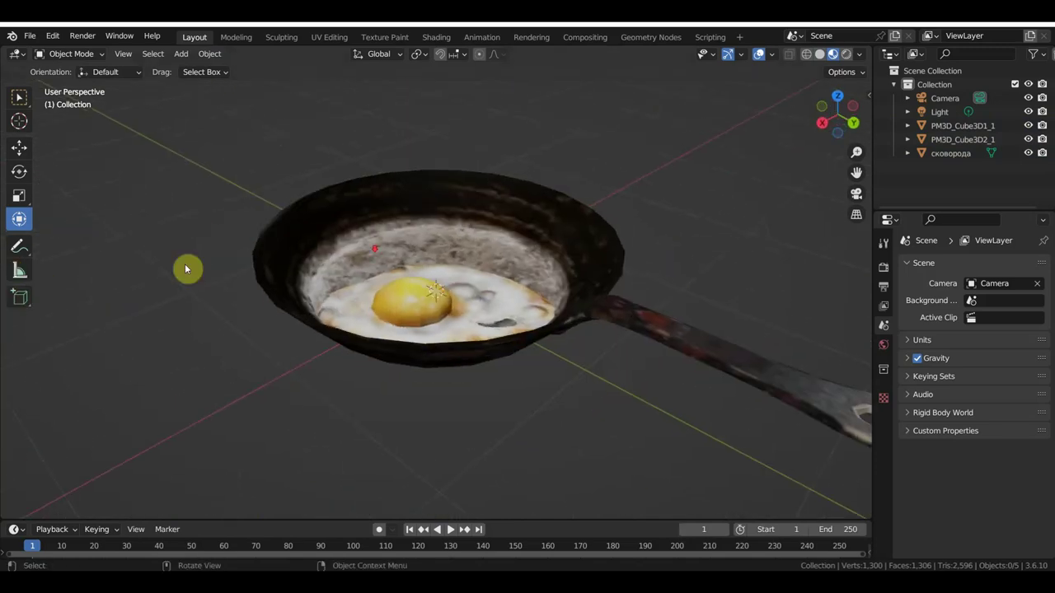
{"action": "mouse_move", "coordinate": [186, 269]}
{"action": "middle_mouse_down"}
{"action": "mouse_move", "coordinate": [484, 263]}
{"action": "mouse_move", "coordinate": [261, 313]}
{"action": "mouse_move", "coordinate": [231, 278]}
{"action": "mouse_move", "coordinate": [188, 299]}
{"action": "mouse_move", "coordinate": [259, 299]}
{"action": "middle_mouse_up"}
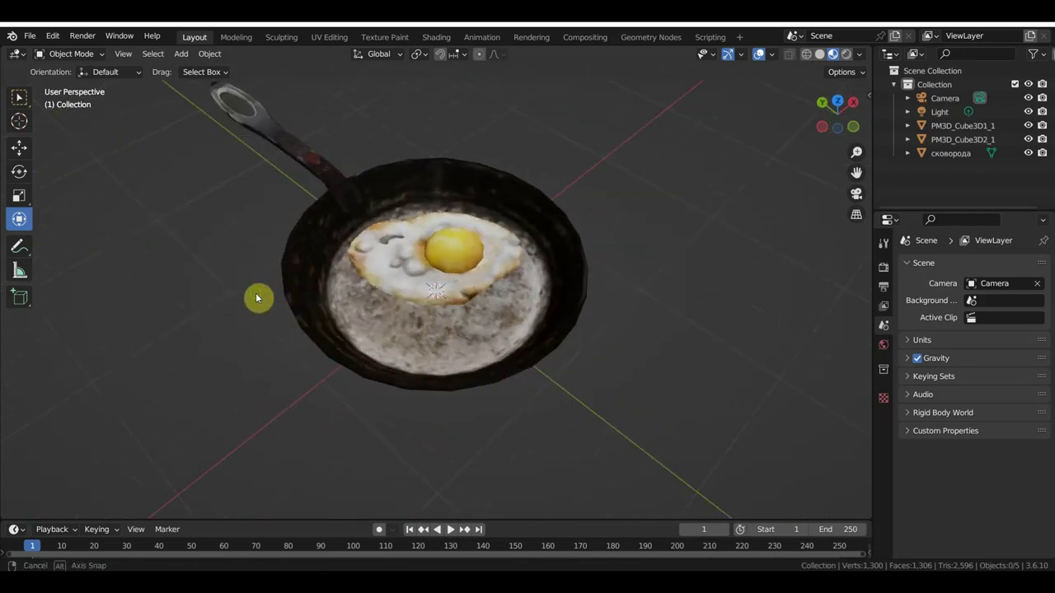
{"action": "left_click", "coordinate": [432, 302]}
{"action": "left_click", "coordinate": [807, 55]}
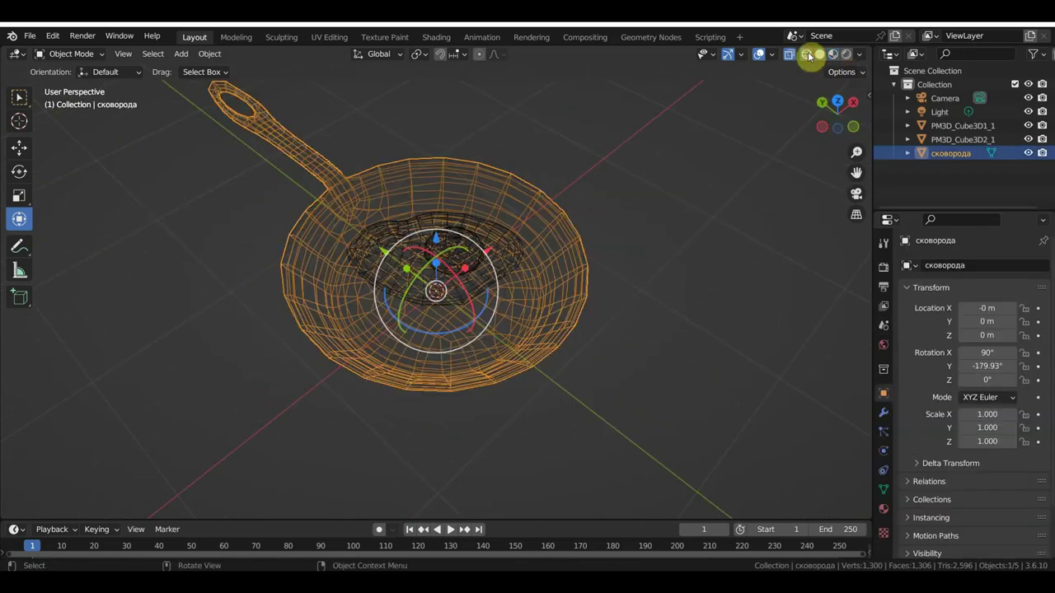
{"action": "right_click", "coordinate": [495, 324]}
{"action": "left_click", "coordinate": [554, 292]}
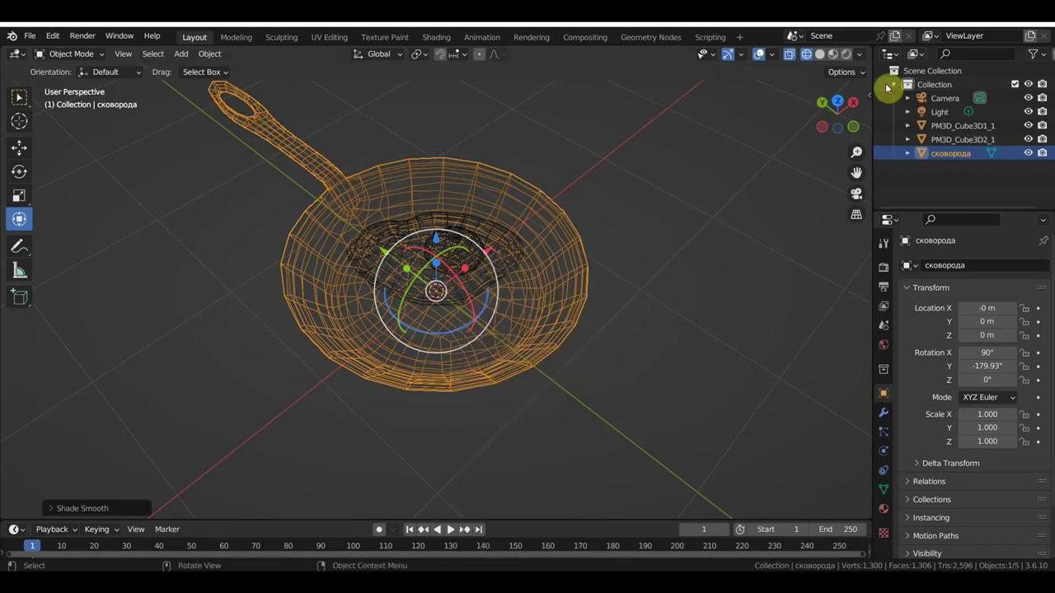
{"action": "left_click", "coordinate": [819, 55]}
Step: Apply Shade Smooth to the PM3D_Cube3D1_1 egg white and PM3D_Cube3D2_1 yolk
{"action": "left_click", "coordinate": [509, 246]}
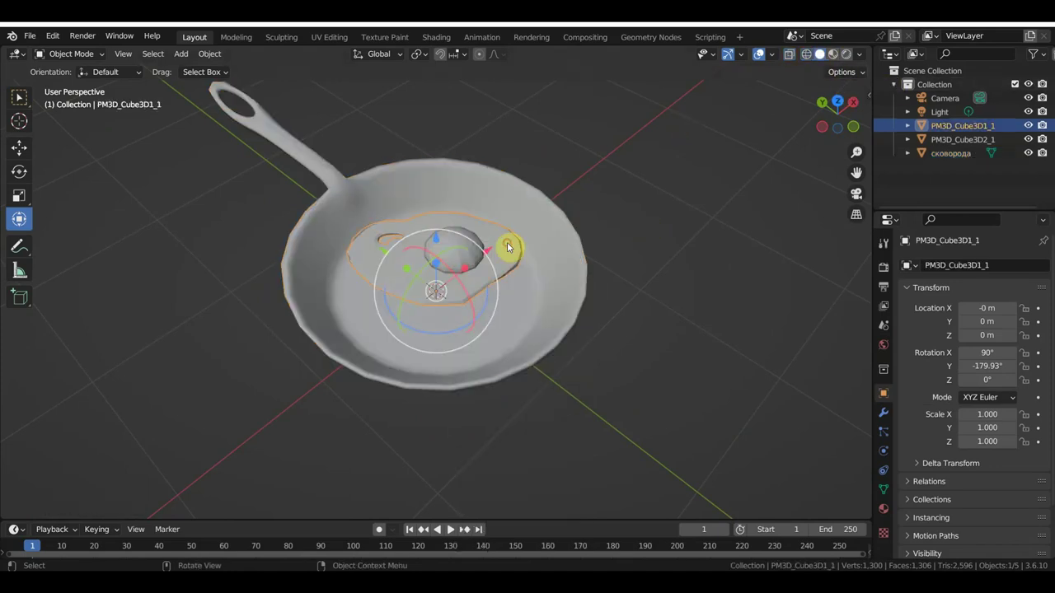
{"action": "right_click", "coordinate": [508, 246]}
{"action": "left_click", "coordinate": [506, 247]}
{"action": "left_click", "coordinate": [471, 247]}
{"action": "right_click", "coordinate": [472, 249]}
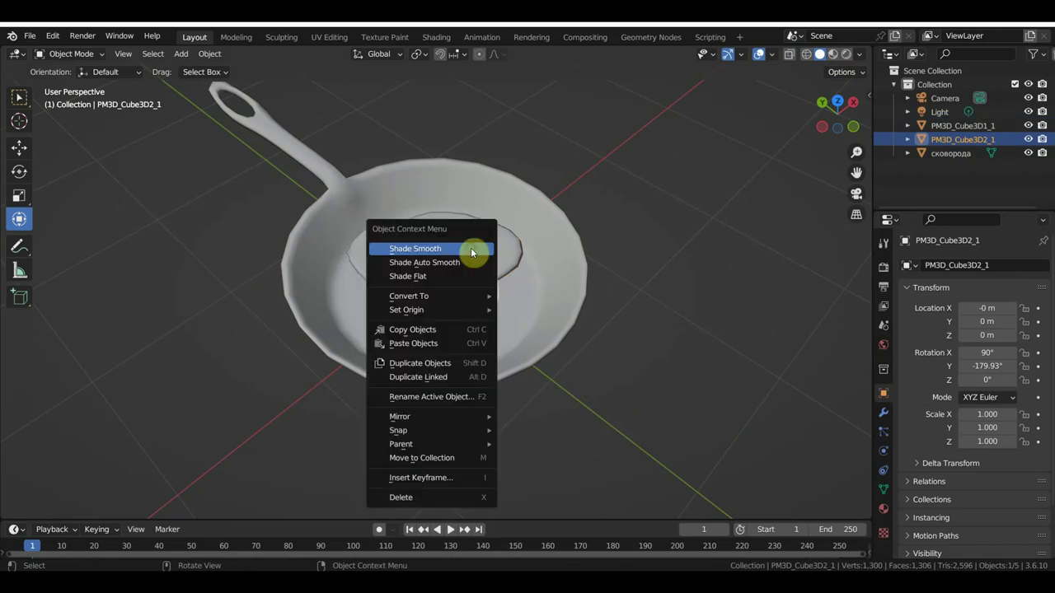
{"action": "left_click", "coordinate": [470, 247]}
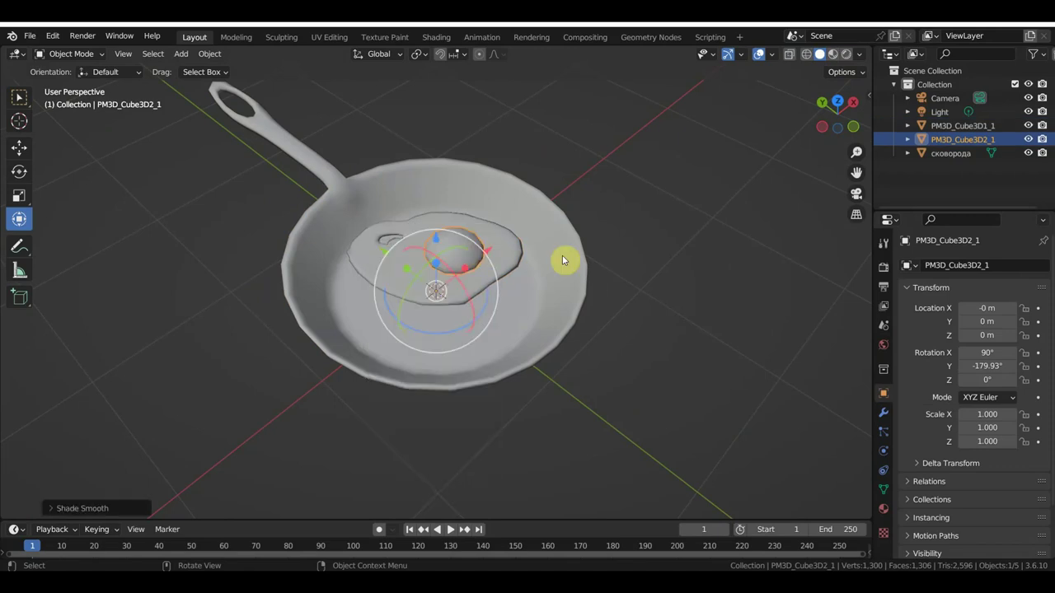
Step: Switch back to Material Preview and view the textured pan from above
{"action": "left_click", "coordinate": [833, 54]}
{"action": "mouse_move", "coordinate": [698, 236]}
{"action": "middle_mouse_down"}
{"action": "mouse_move", "coordinate": [601, 304]}
{"action": "mouse_move", "coordinate": [703, 270]}
{"action": "middle_mouse_up"}
{"action": "scroll", "coordinate": [703, 270], "scroll_direction": "up", "scroll_amount": 2}
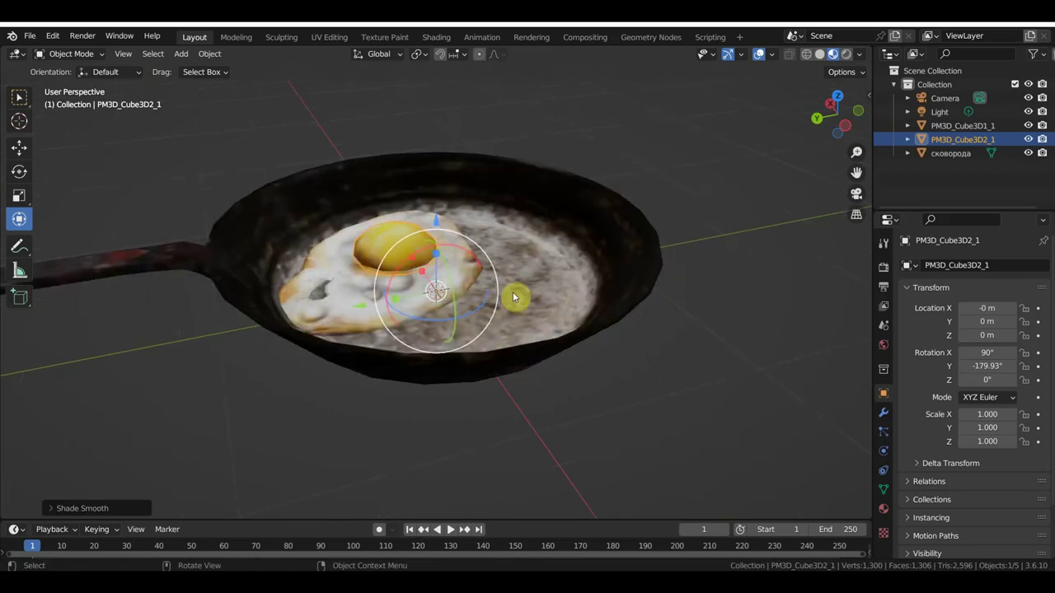
{"action": "middle_click_drag", "start_coordinate": [512, 297], "coordinate": [514, 321]}
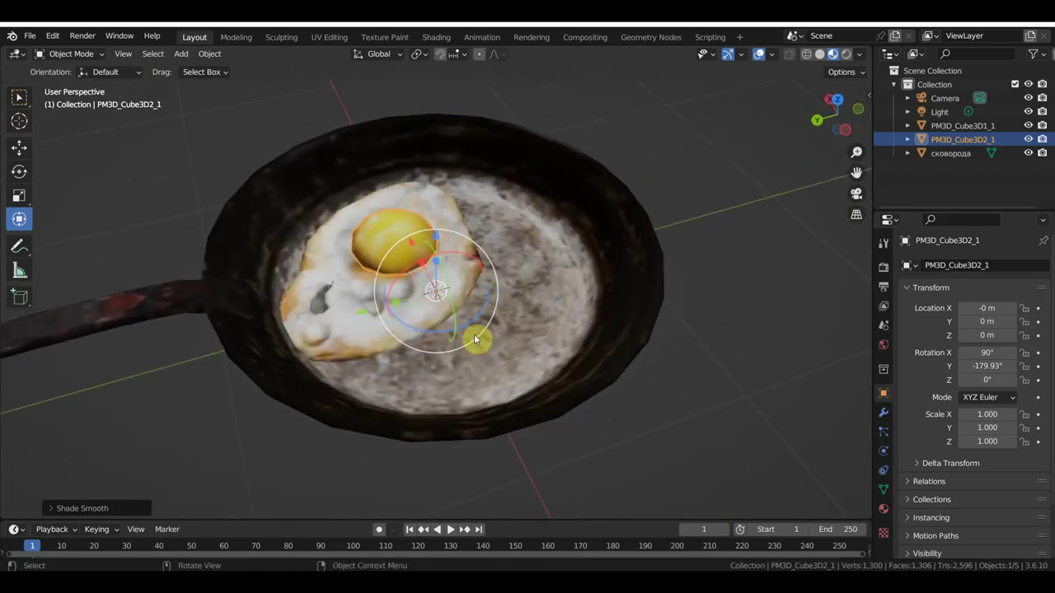
{"action": "scroll", "coordinate": [633, 396], "scroll_direction": "down", "scroll_amount": 3}
{"action": "mouse_move", "coordinate": [624, 398]}
{"action": "middle_mouse_down"}
{"action": "mouse_move", "coordinate": [799, 353]}
{"action": "mouse_move", "coordinate": [609, 435]}
{"action": "mouse_move", "coordinate": [602, 380]}
{"action": "mouse_move", "coordinate": [567, 344]}
{"action": "mouse_move", "coordinate": [610, 423]}
{"action": "mouse_move", "coordinate": [631, 425]}
{"action": "middle_mouse_up"}
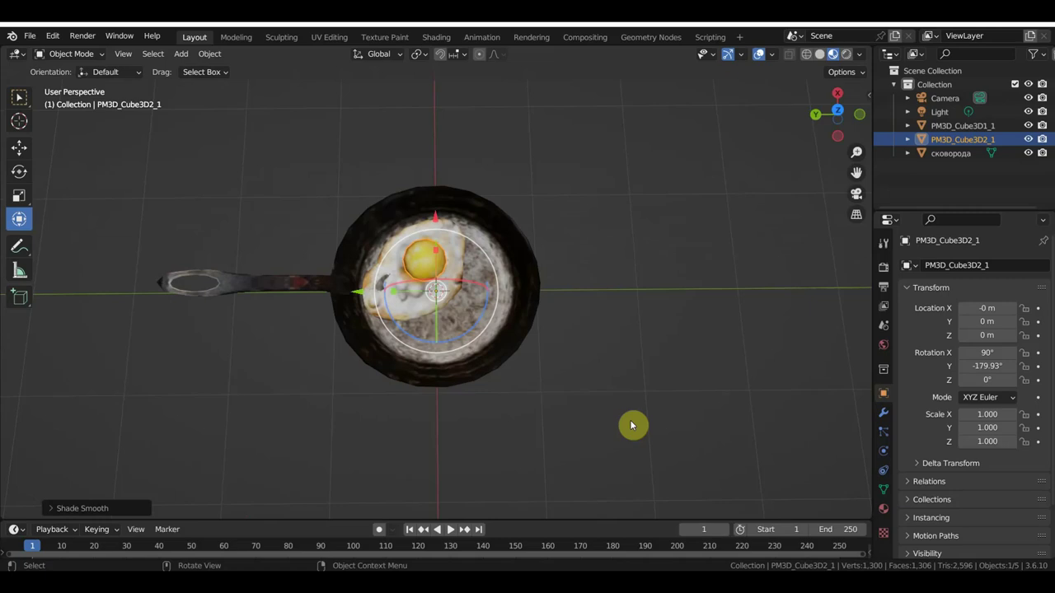
{"action": "mouse_move", "coordinate": [617, 423]}
{"action": "middle_mouse_down"}
{"action": "mouse_move", "coordinate": [620, 313]}
{"action": "mouse_move", "coordinate": [822, 309]}
{"action": "mouse_move", "coordinate": [619, 358]}
{"action": "mouse_move", "coordinate": [673, 387]}
{"action": "mouse_move", "coordinate": [668, 396]}
{"action": "mouse_move", "coordinate": [676, 370]}
{"action": "mouse_move", "coordinate": [652, 365]}
{"action": "mouse_move", "coordinate": [646, 408]}
{"action": "mouse_move", "coordinate": [596, 393]}
{"action": "mouse_move", "coordinate": [619, 390]}
{"action": "mouse_move", "coordinate": [680, 419]}
{"action": "mouse_move", "coordinate": [701, 348]}
{"action": "mouse_move", "coordinate": [765, 403]}
{"action": "middle_mouse_up"}
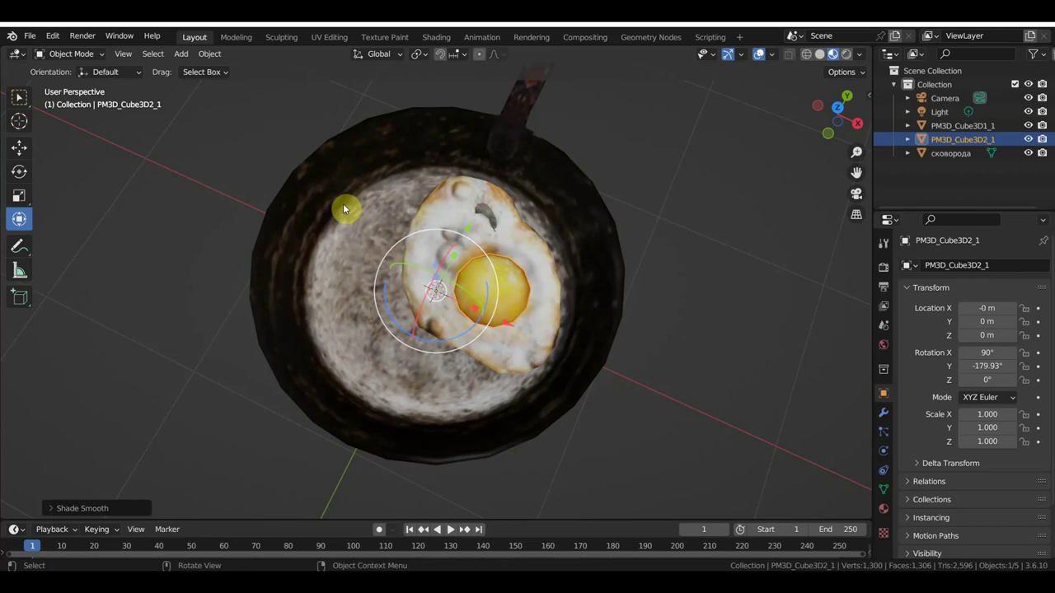
{"action": "middle_click_drag", "start_coordinate": [472, 277], "coordinate": [583, 263]}
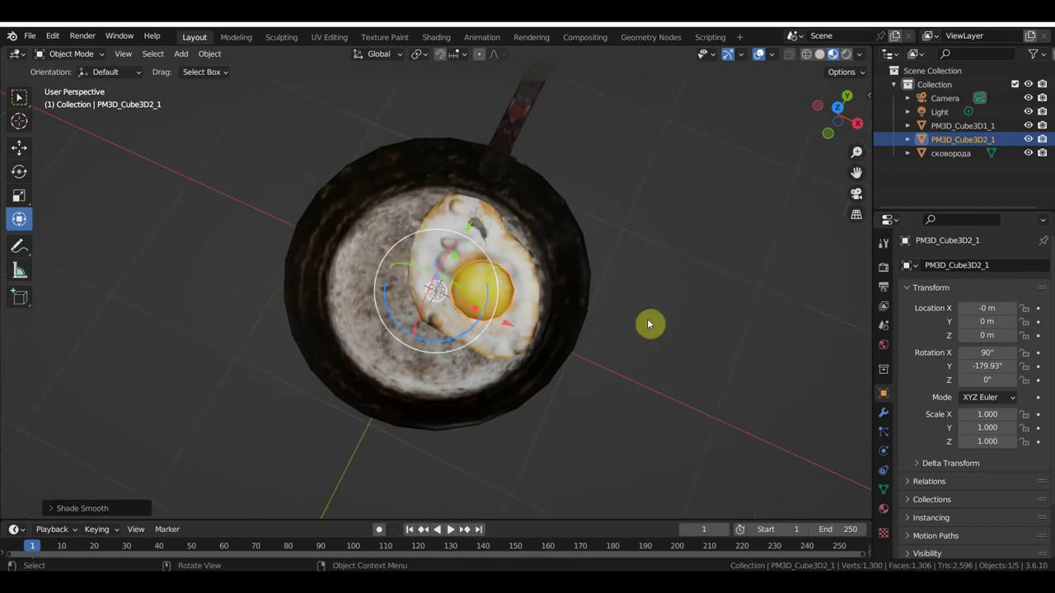
{"action": "mouse_move", "coordinate": [647, 324]}
{"action": "middle_mouse_down"}
{"action": "mouse_move", "coordinate": [655, 307]}
{"action": "mouse_move", "coordinate": [767, 250]}
{"action": "mouse_move", "coordinate": [852, 250]}
{"action": "mouse_move", "coordinate": [676, 336]}
{"action": "mouse_move", "coordinate": [525, 277]}
{"action": "mouse_move", "coordinate": [452, 134]}
{"action": "middle_mouse_up"}
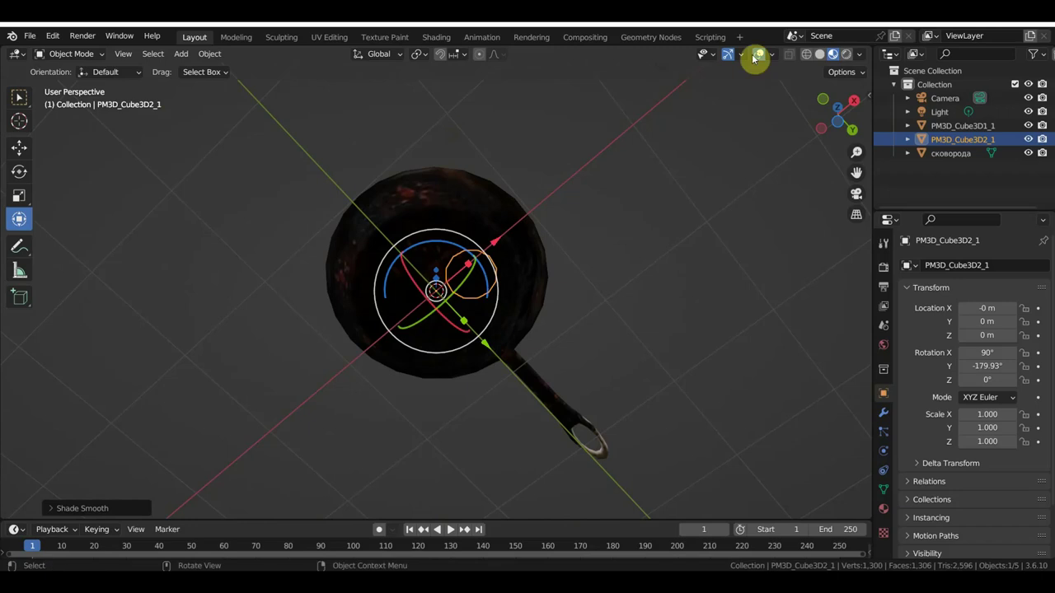
{"action": "mouse_move", "coordinate": [748, 94]}
{"action": "middle_mouse_down"}
{"action": "mouse_move", "coordinate": [744, 123]}
{"action": "mouse_move", "coordinate": [789, 277]}
{"action": "mouse_move", "coordinate": [769, 329]}
{"action": "mouse_move", "coordinate": [730, 358]}
{"action": "mouse_move", "coordinate": [737, 344]}
{"action": "middle_mouse_up"}
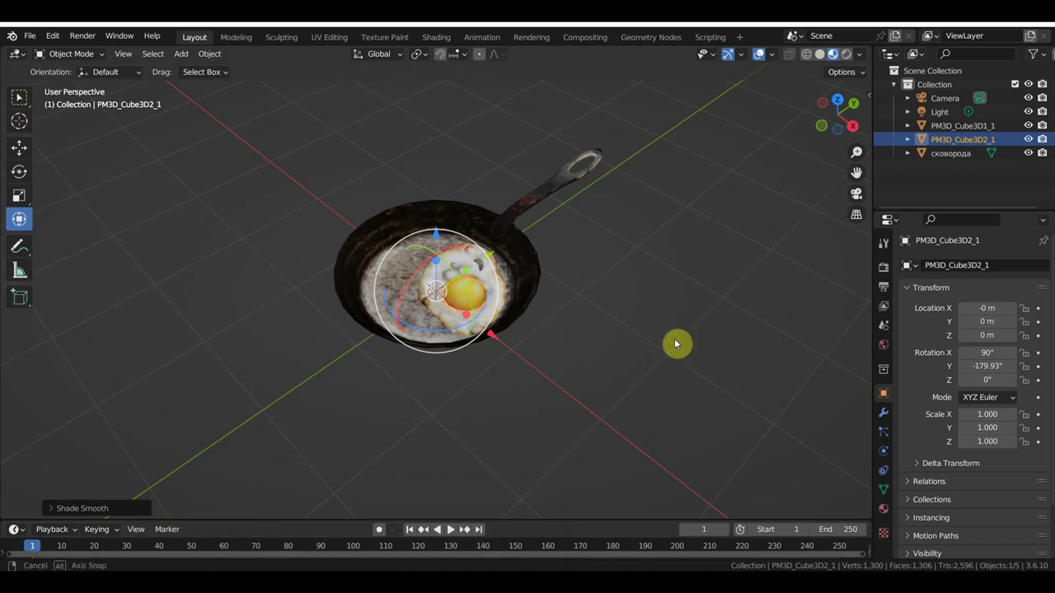
{"action": "mouse_move", "coordinate": [674, 350]}
{"action": "middle_mouse_down"}
{"action": "mouse_move", "coordinate": [750, 352]}
{"action": "mouse_move", "coordinate": [849, 325]}
{"action": "middle_mouse_up"}
{"action": "mouse_move", "coordinate": [739, 342]}
{"action": "middle_mouse_down"}
{"action": "mouse_move", "coordinate": [811, 341]}
{"action": "mouse_move", "coordinate": [794, 343]}
{"action": "middle_mouse_up"}
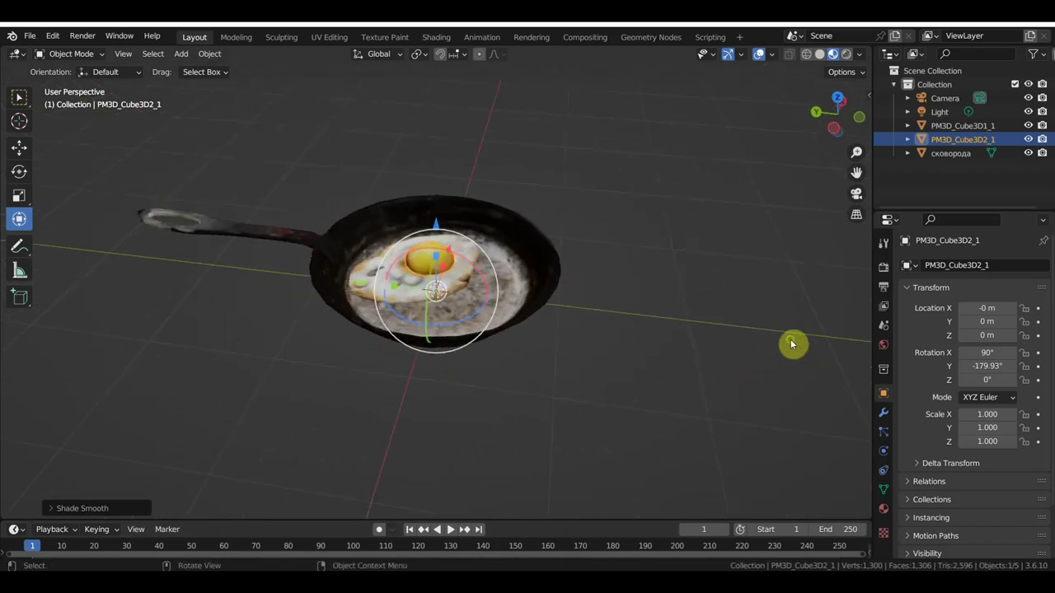